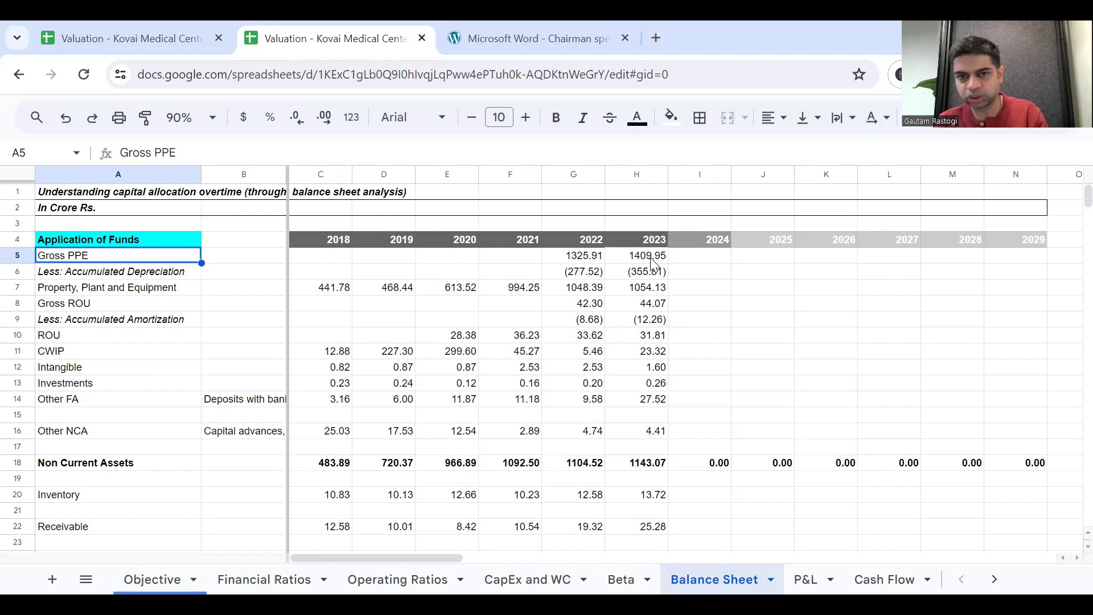
Examine the Gross PPE and Property, Plant and Equipment rows of the Balance Sheet, comparing the 2023 and 2024 Gross PPE cells.
left_click(655, 262)
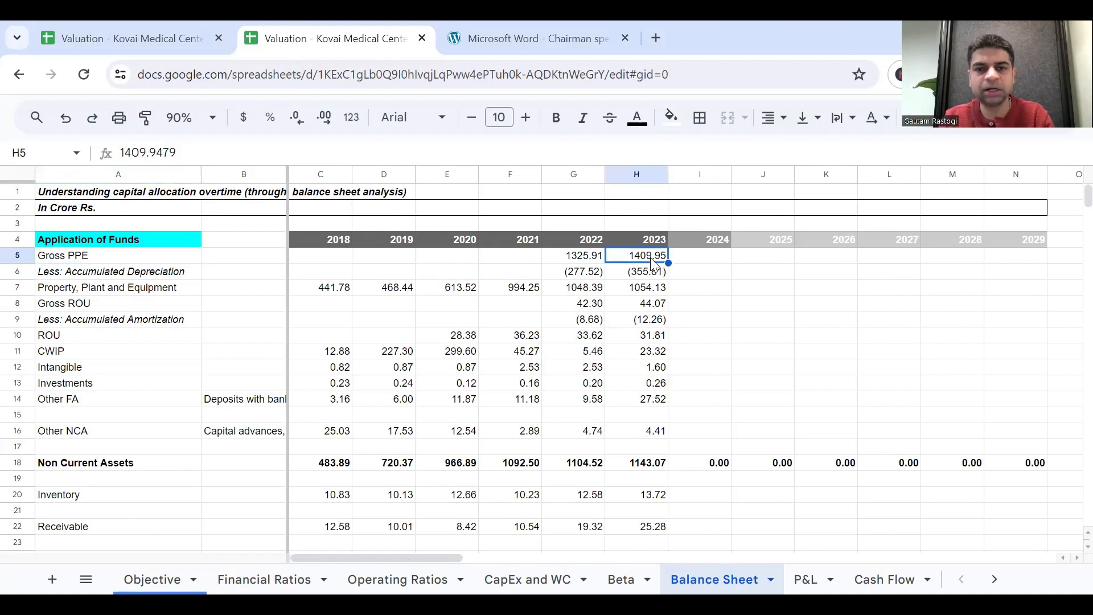
left_click(691, 262)
left_click(648, 261)
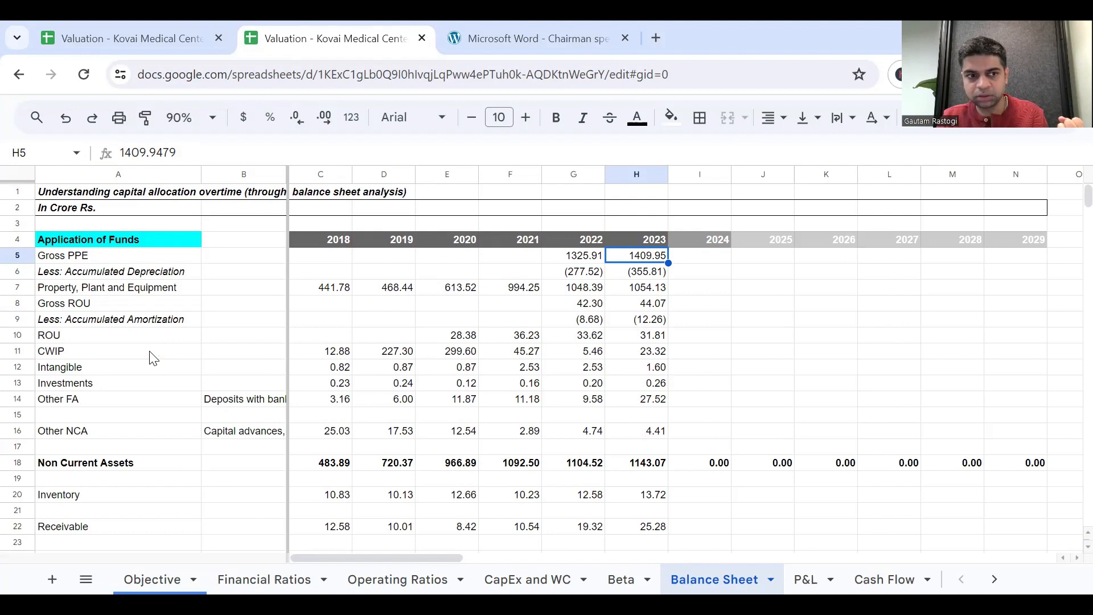
left_click(83, 290)
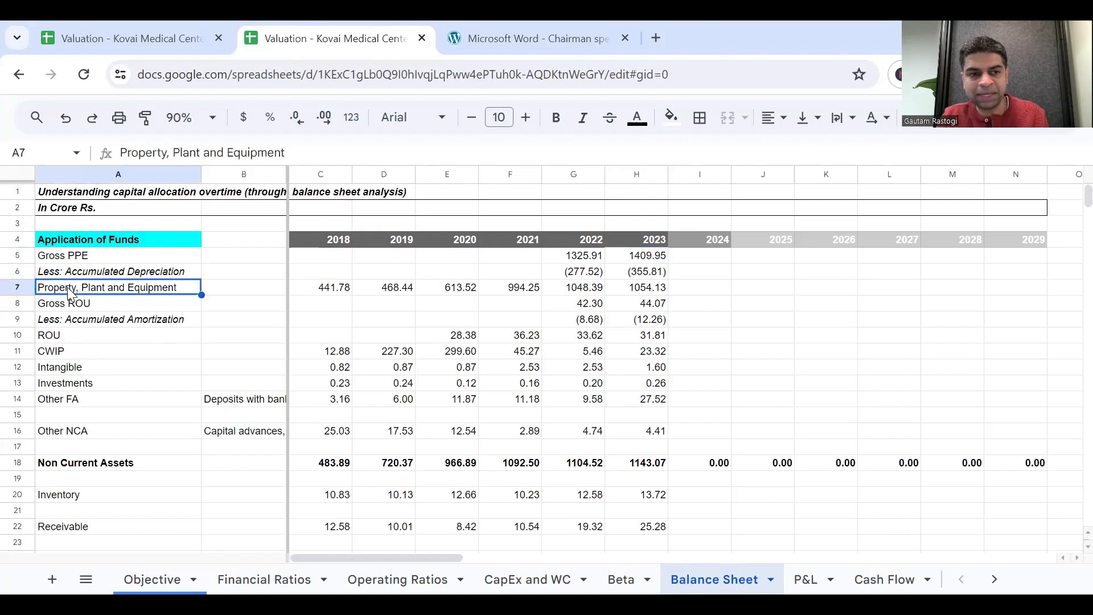
left_click(17, 287)
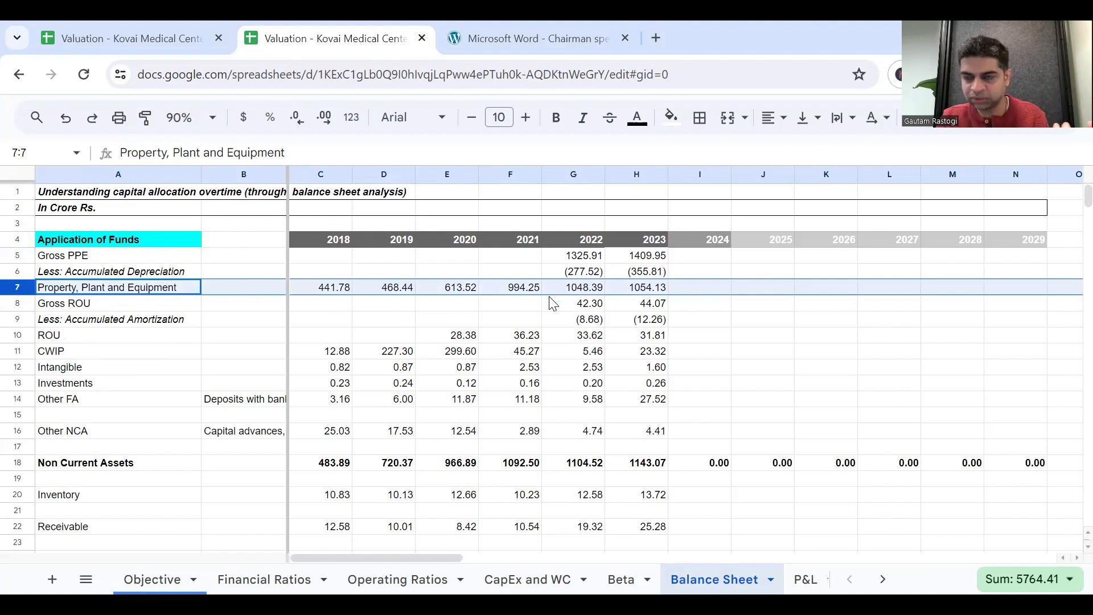
left_click(634, 260)
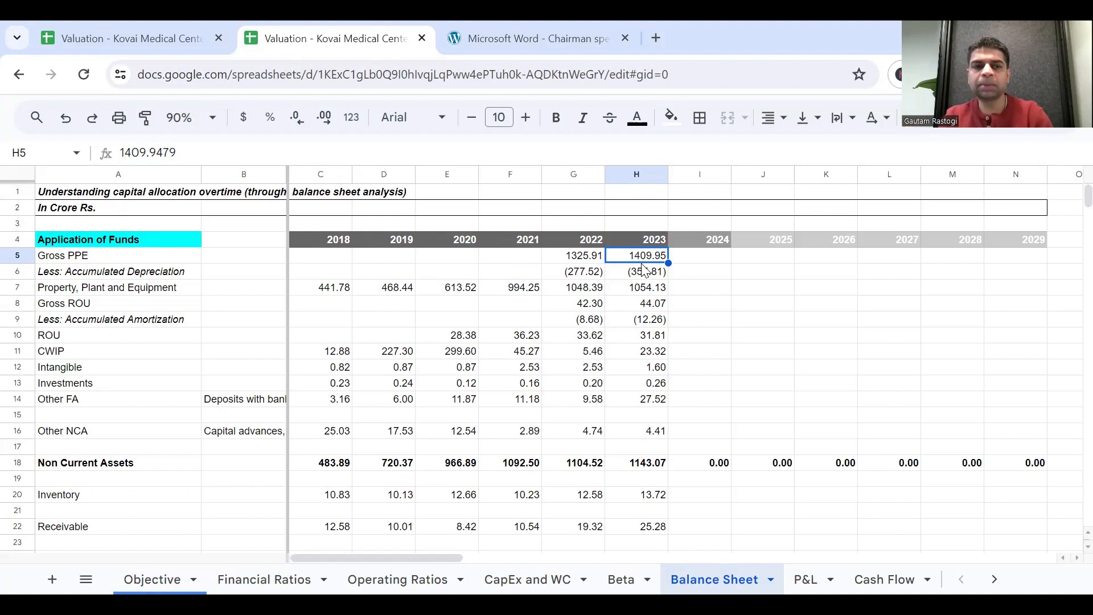
left_click(681, 259)
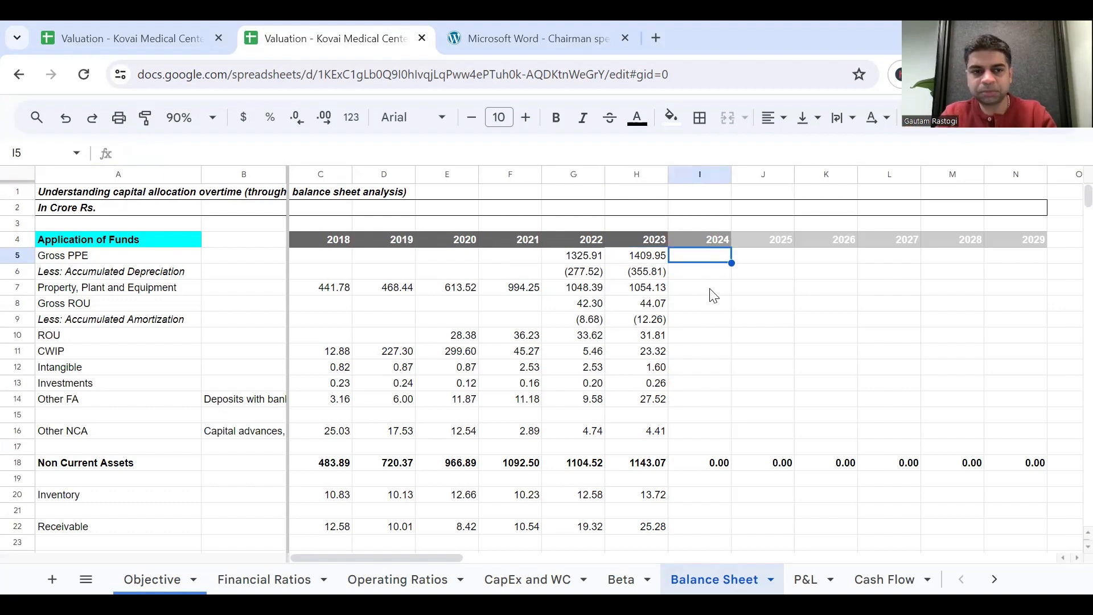
scroll(711, 292, "right", 2)
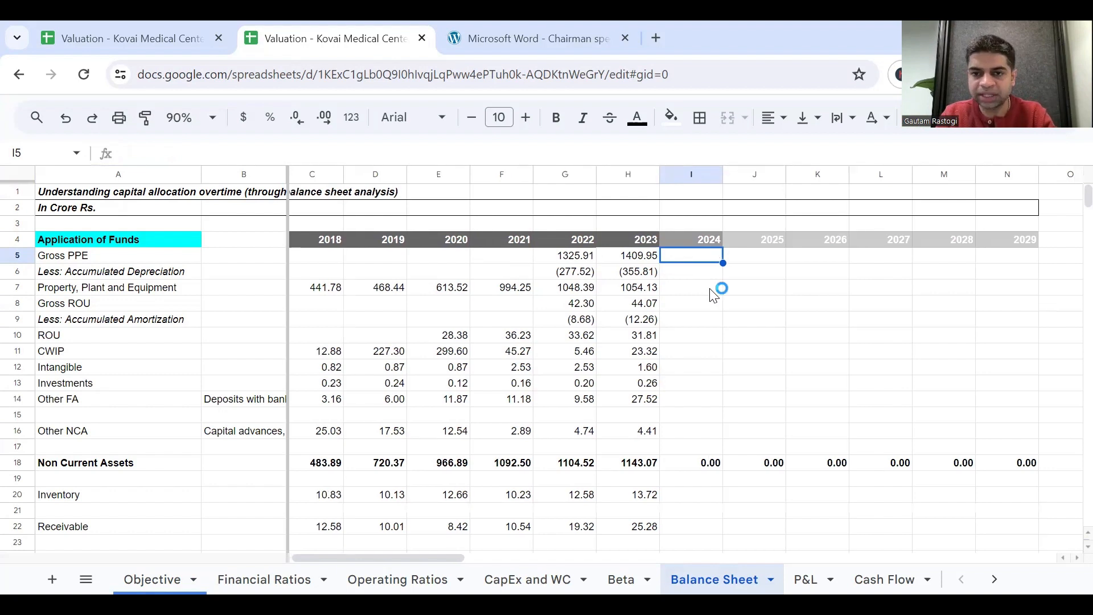
left_click(644, 260)
left_click(677, 260)
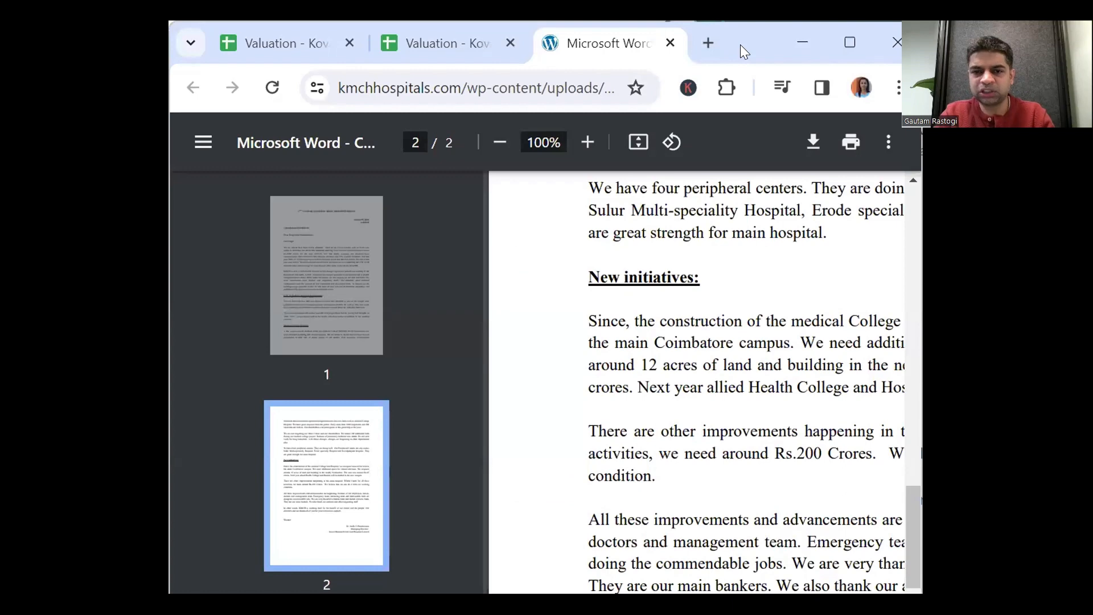
Switch to the chairman's speech PDF, read the New initiatives section for planned capex, and return to the valuation spreadsheet.
double_click(740, 45)
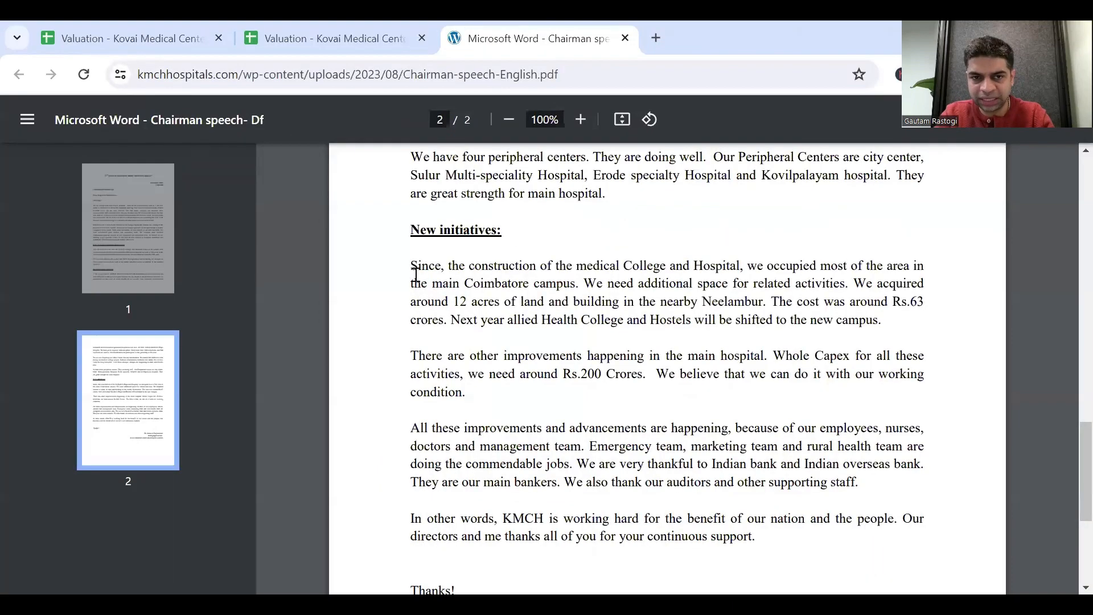
left_click_drag(410, 266, 584, 376)
left_click(636, 401)
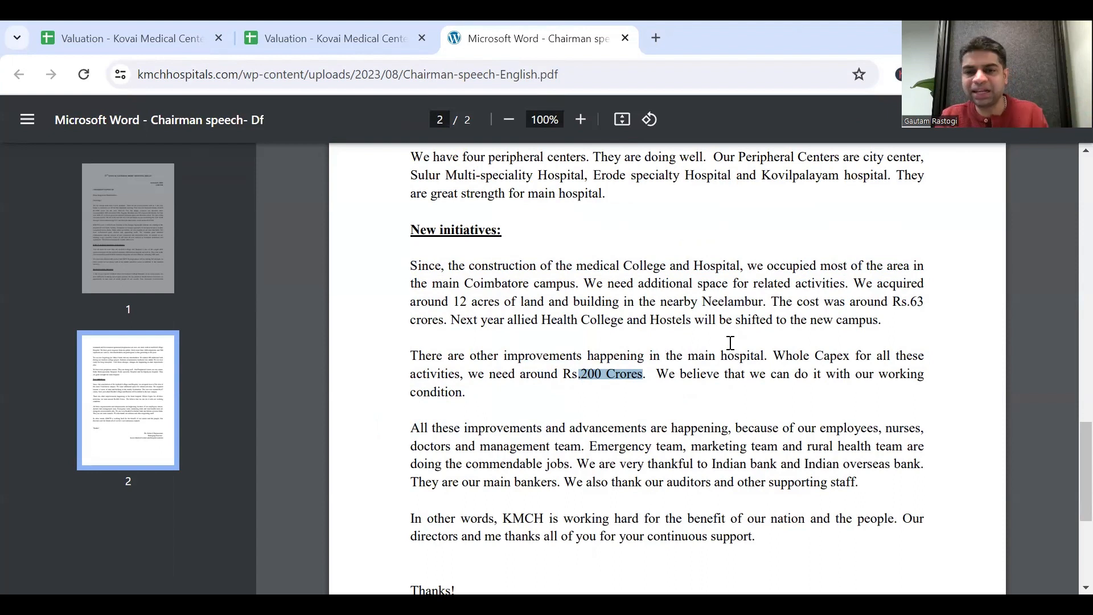
left_click_drag(582, 362, 491, 362)
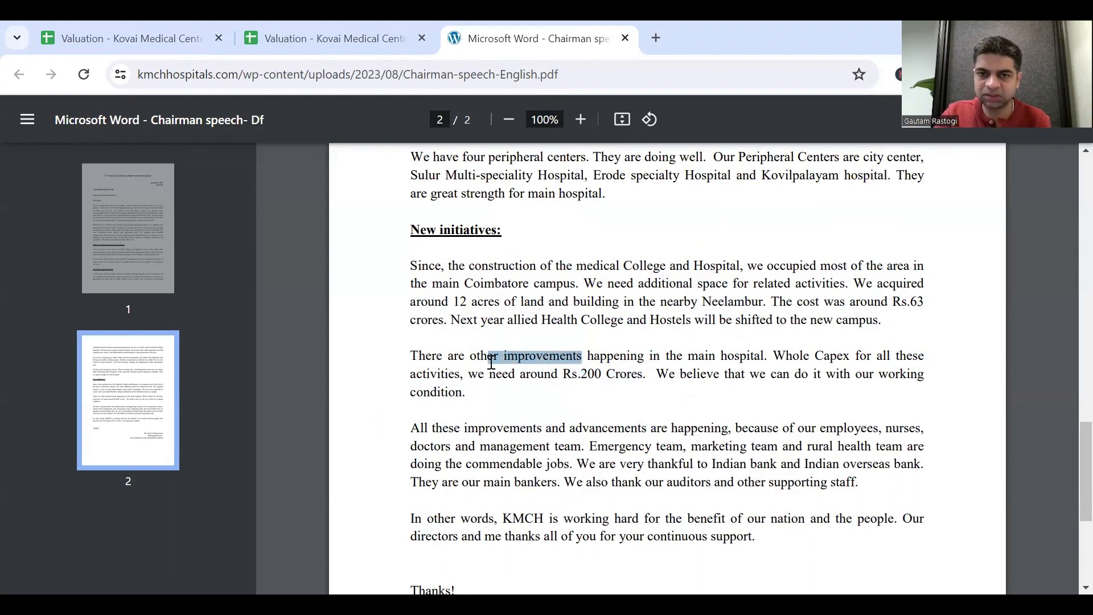
left_click(637, 407)
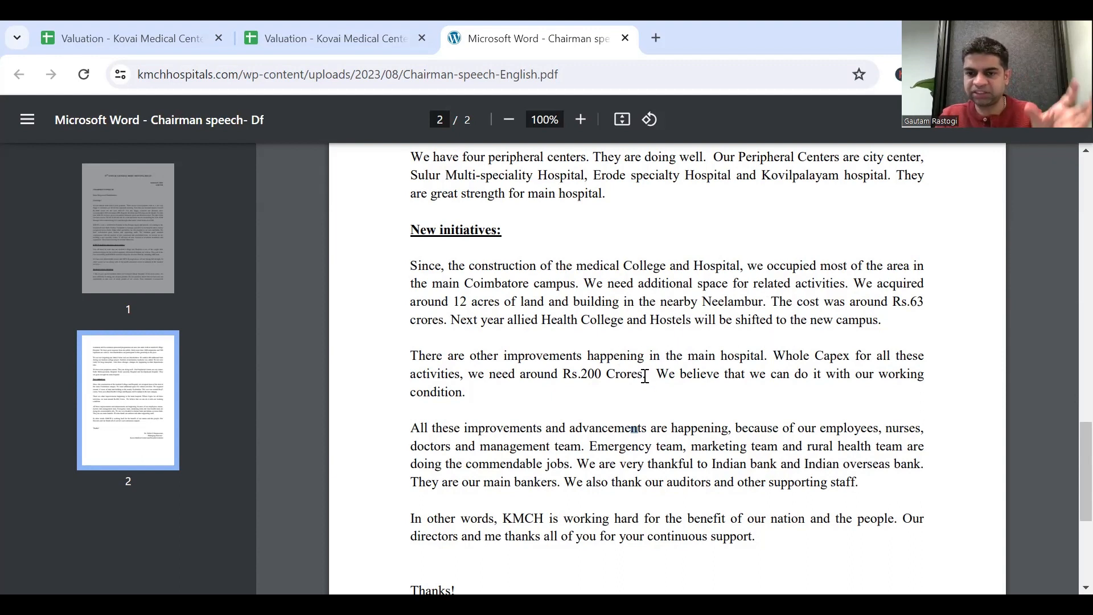
scroll(645, 376, "up", 15)
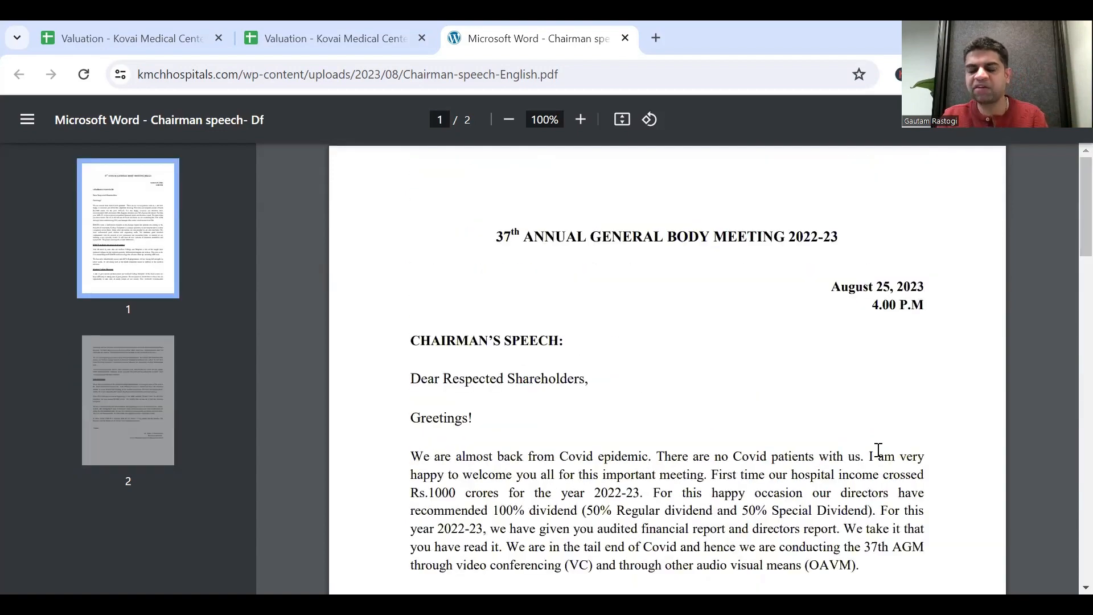
scroll(878, 450, "down", 3)
scroll(879, 450, "down", 8)
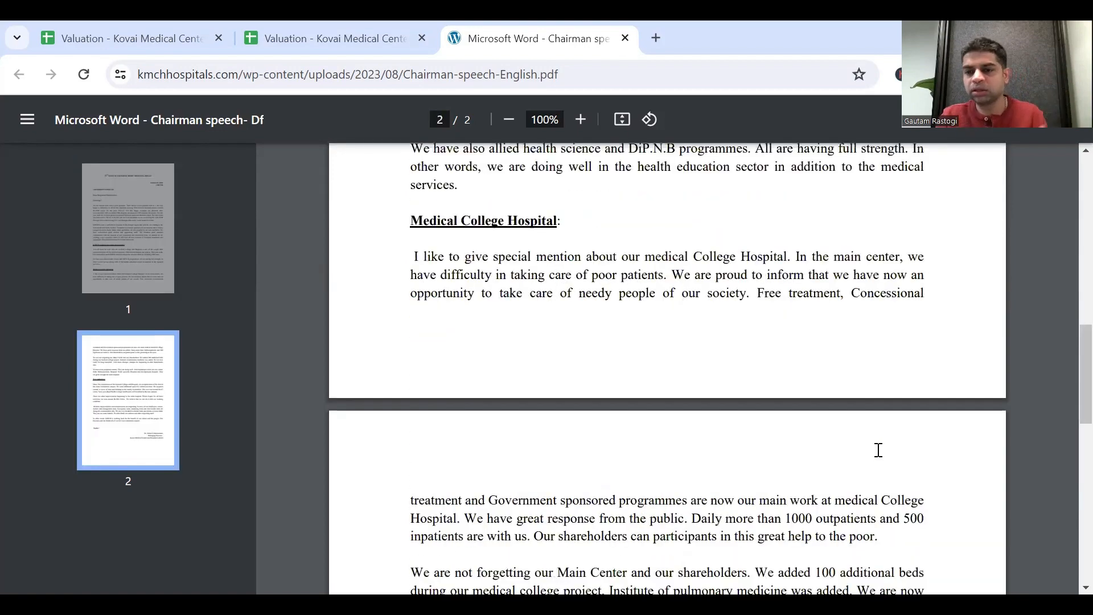
scroll(879, 450, "down", 6)
scroll(879, 450, "down", 5)
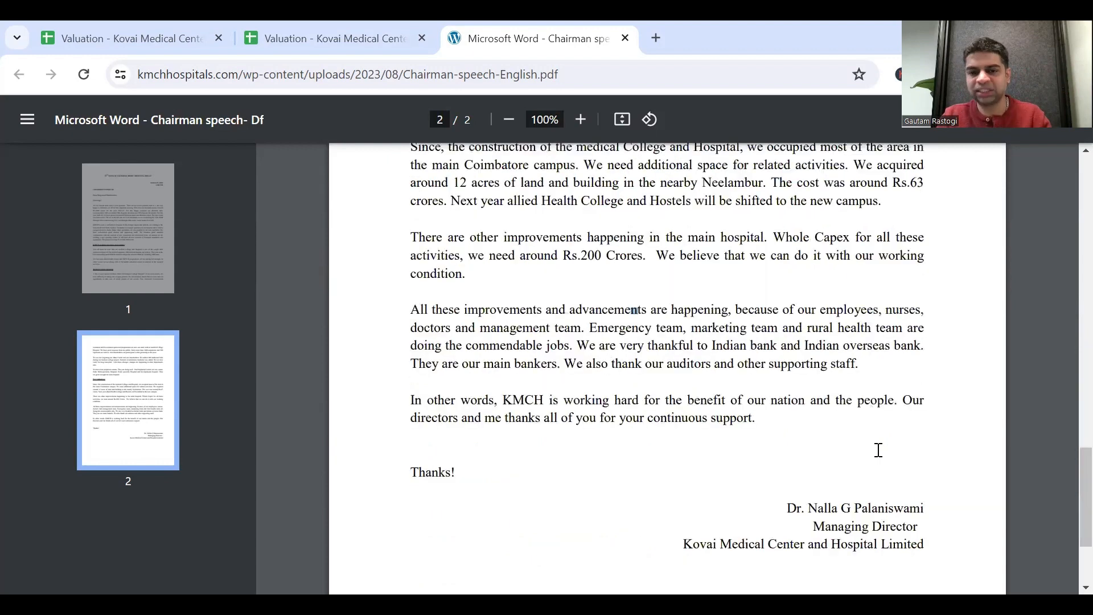
scroll(605, 398, "up", 3)
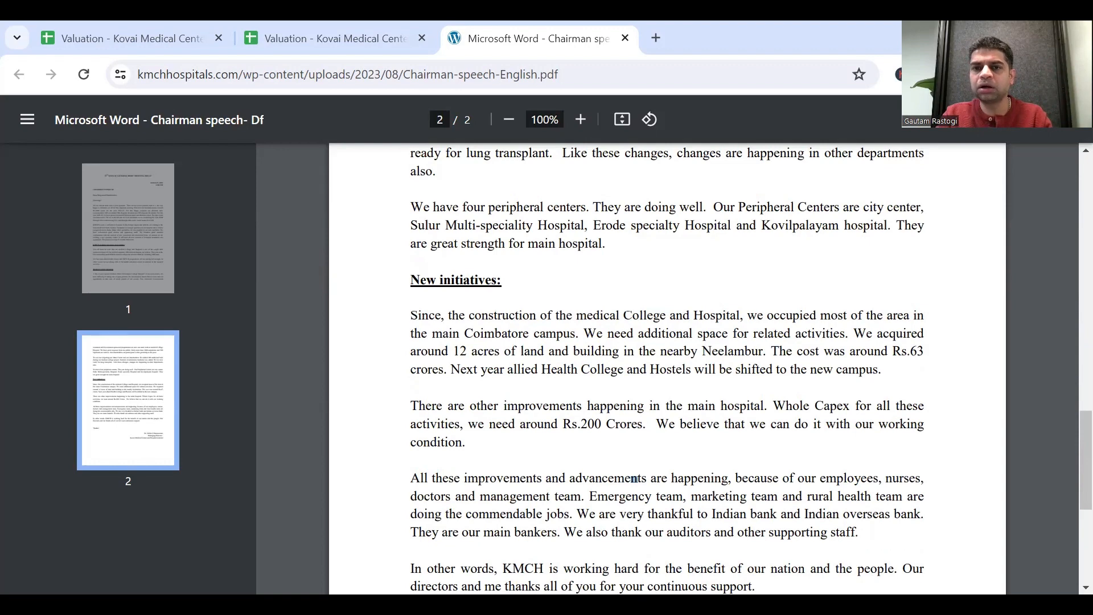
left_click(1035, 37)
left_click(447, 32)
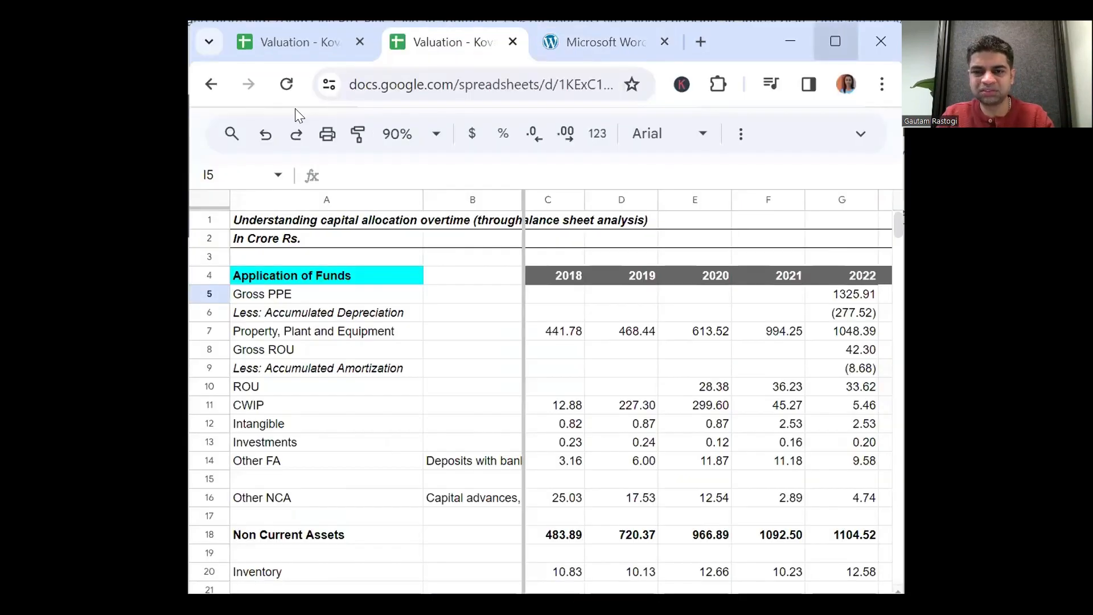
type("=")
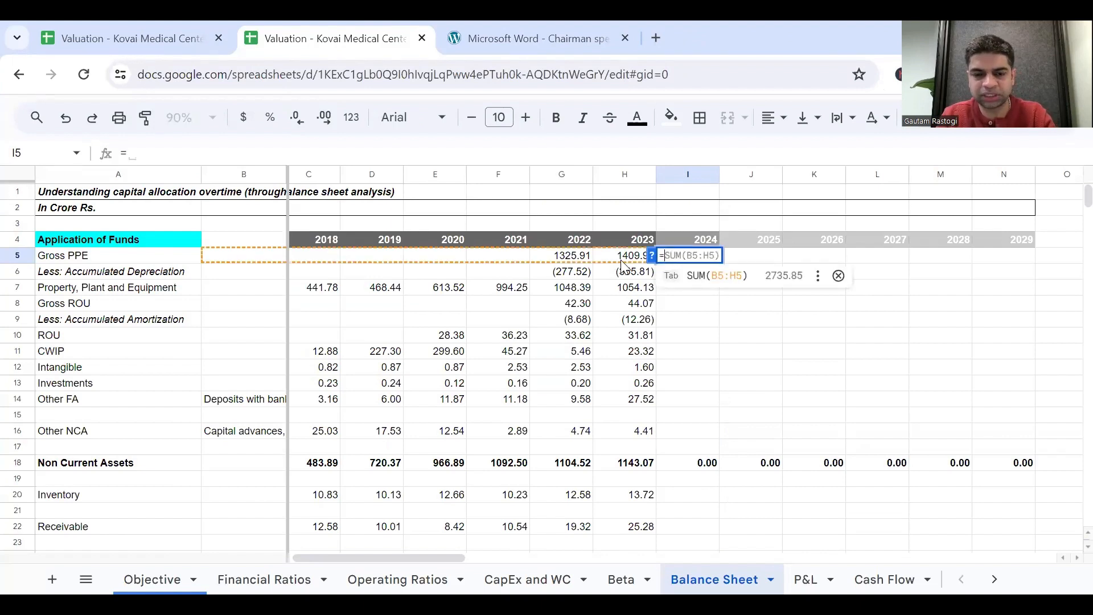
key("Escape")
key("Escape")
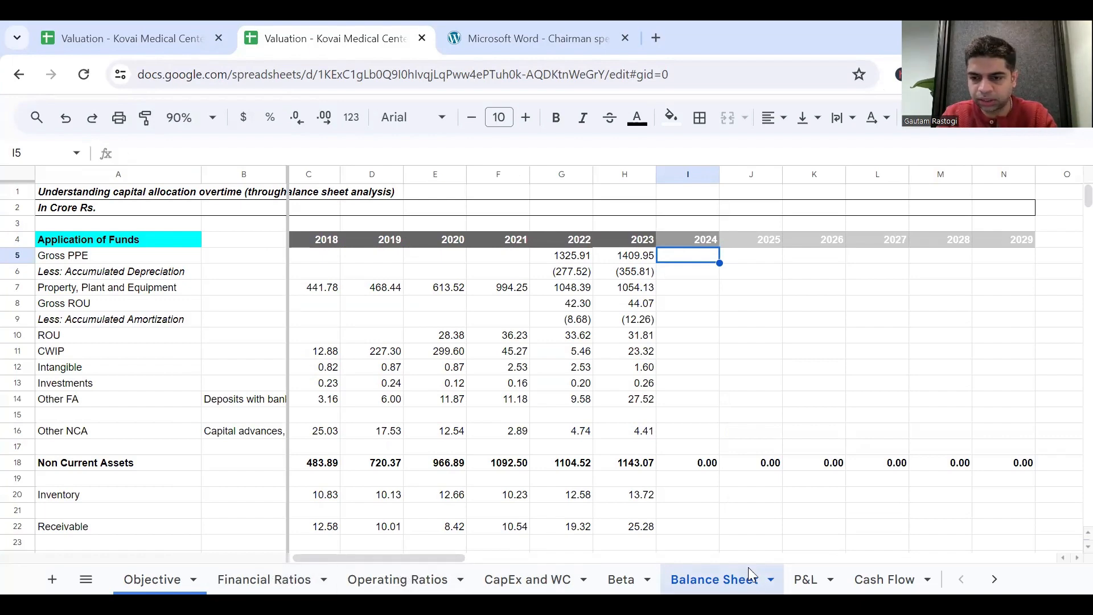
In the CapEx and WC sheet's CapEx Schedule, enter the formula =H26+H29+H32+100 in Gross PPE cell I26.
left_click(514, 576)
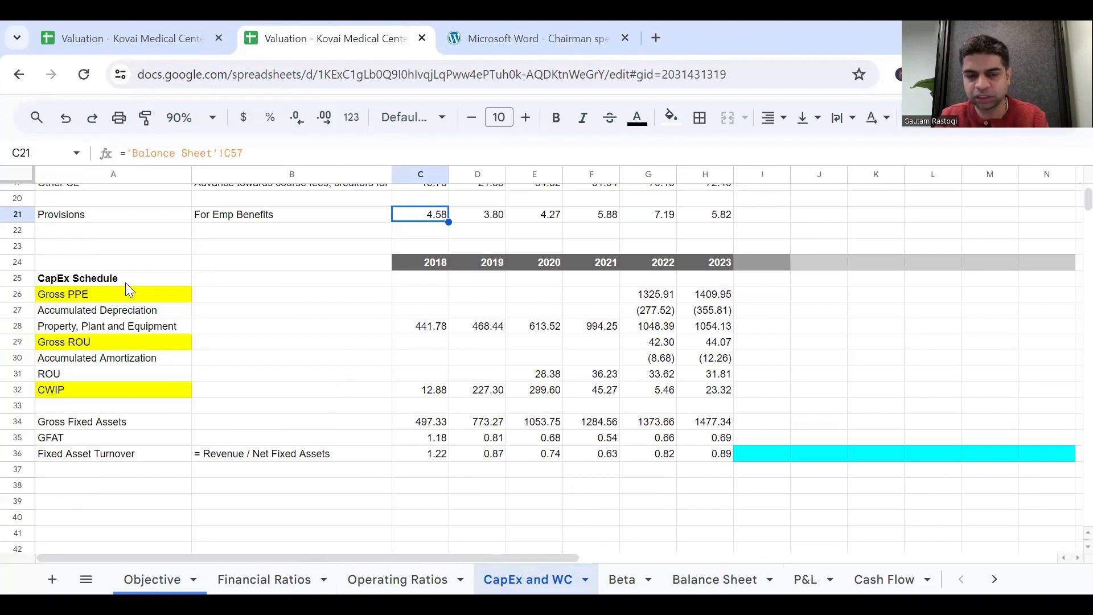
scroll(154, 287, "down", 1)
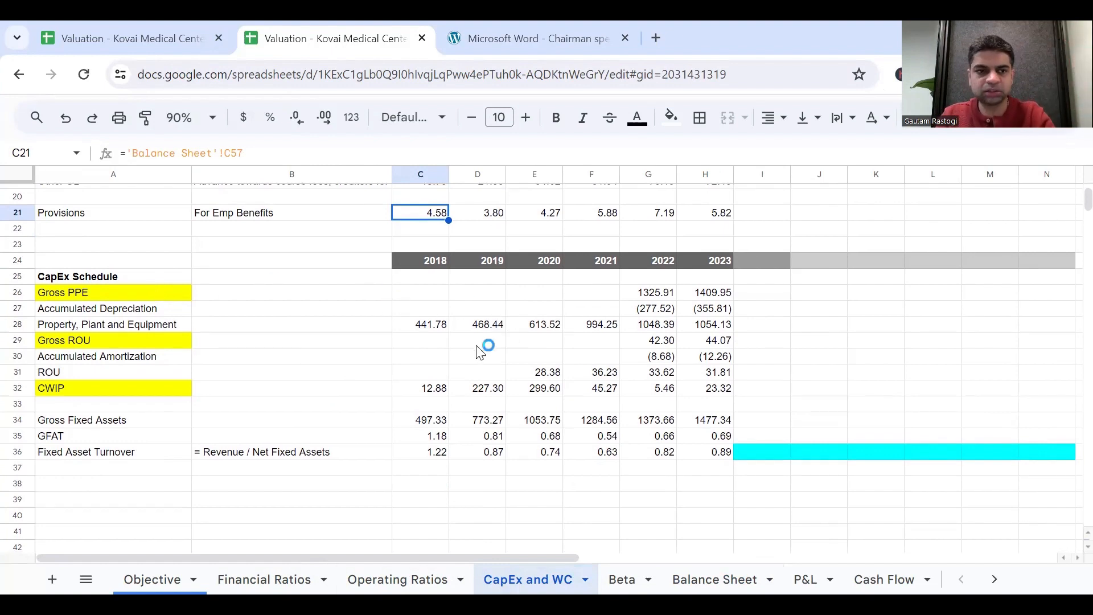
left_click(202, 313)
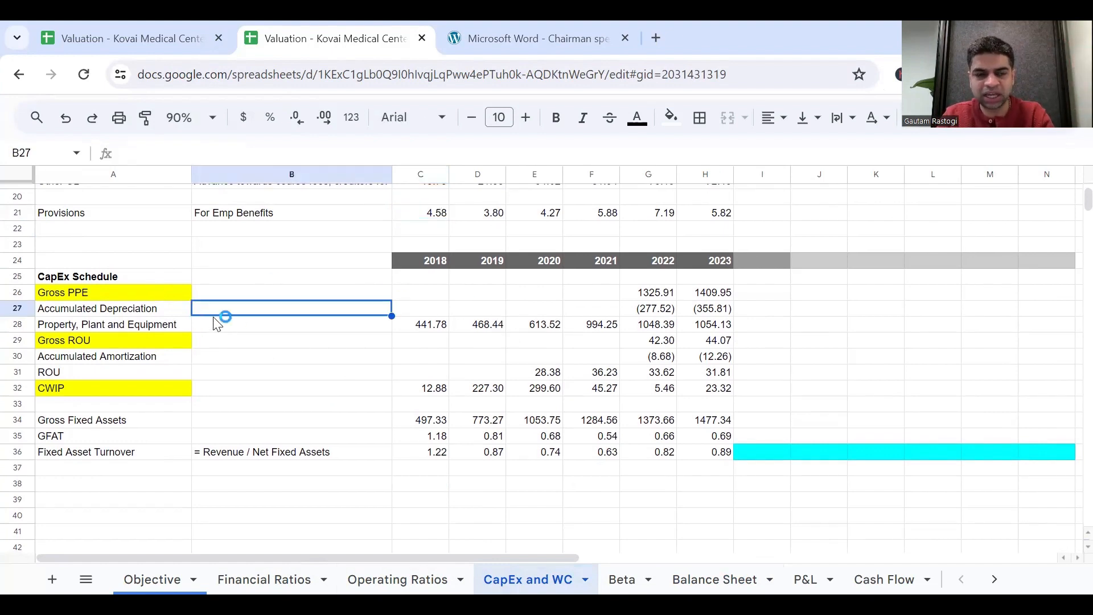
left_click(102, 292)
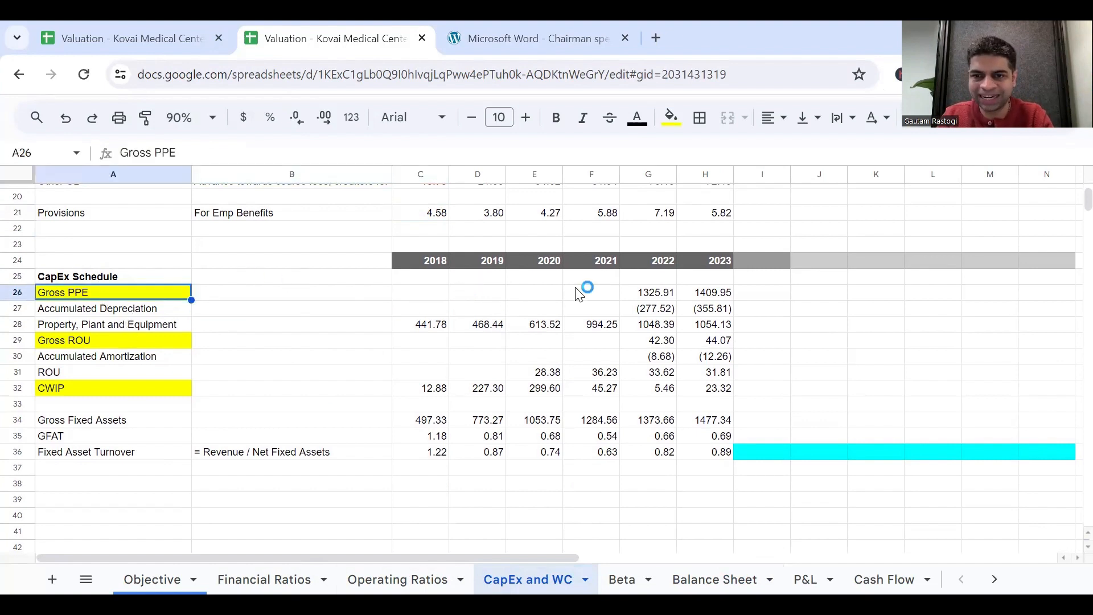
left_click(750, 294)
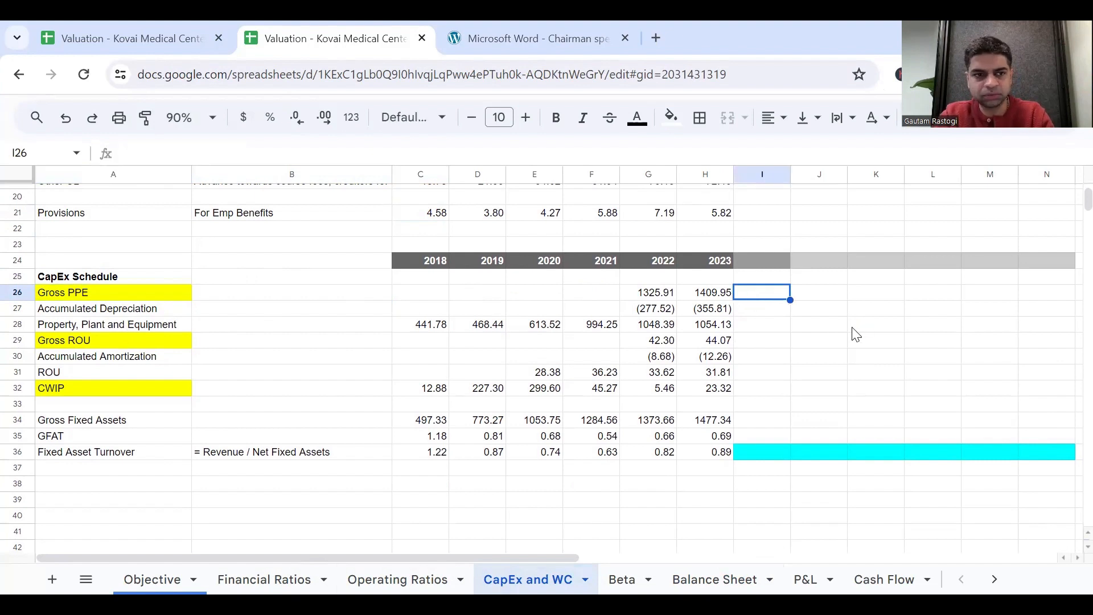
type("=")
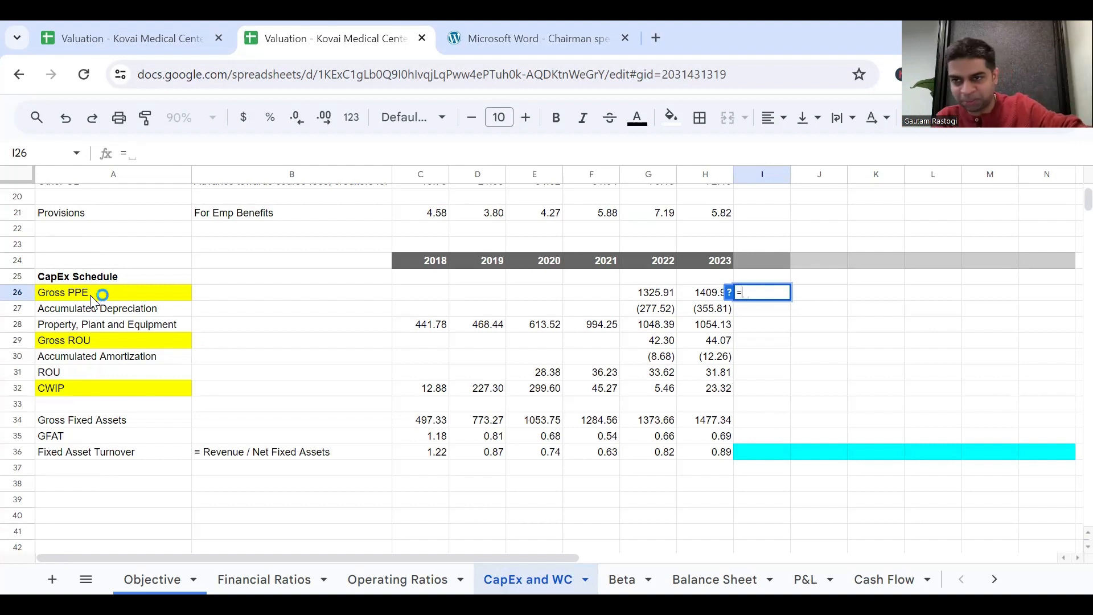
left_click(90, 343)
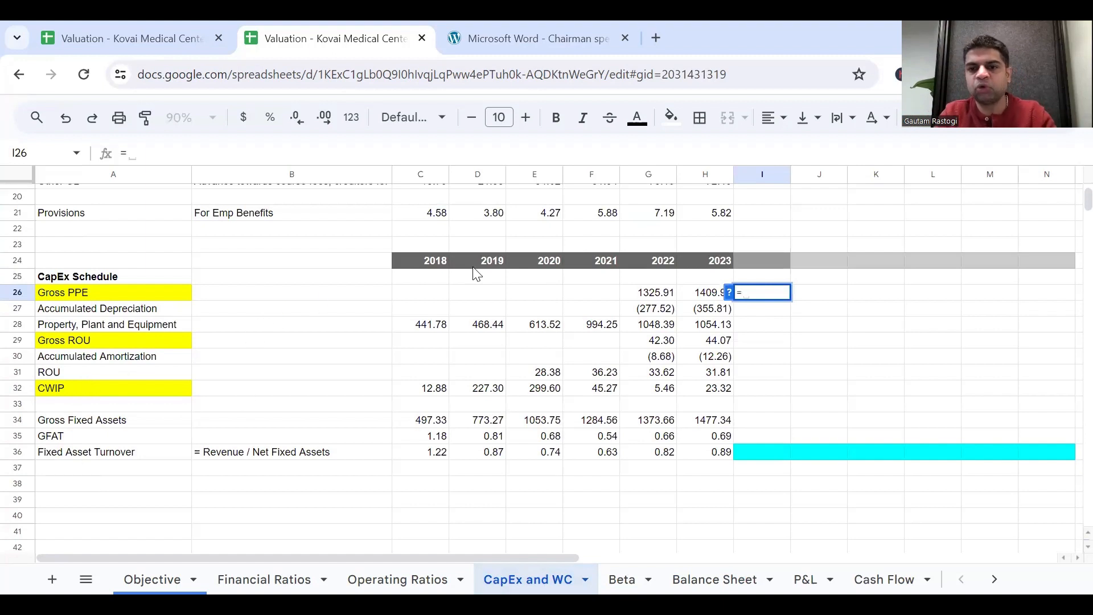
left_click(709, 294)
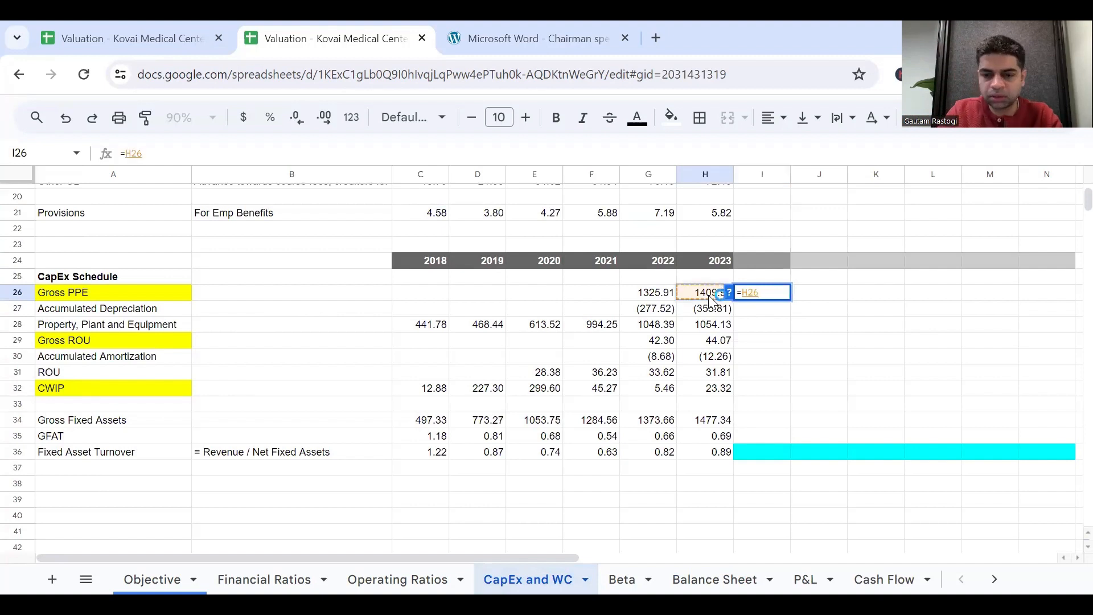
type("+")
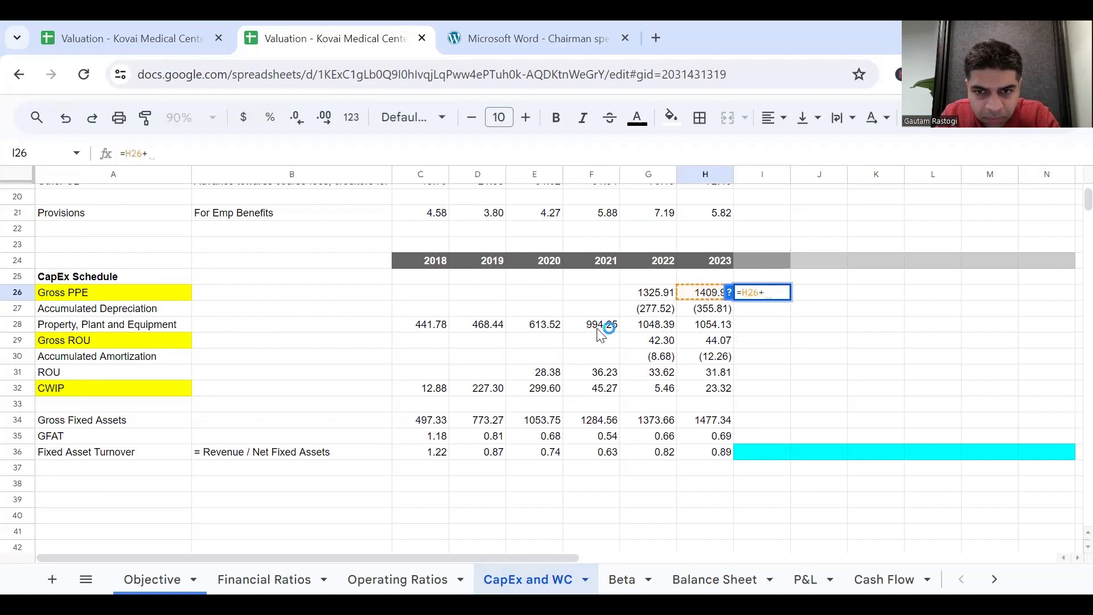
left_click(706, 348)
type("+")
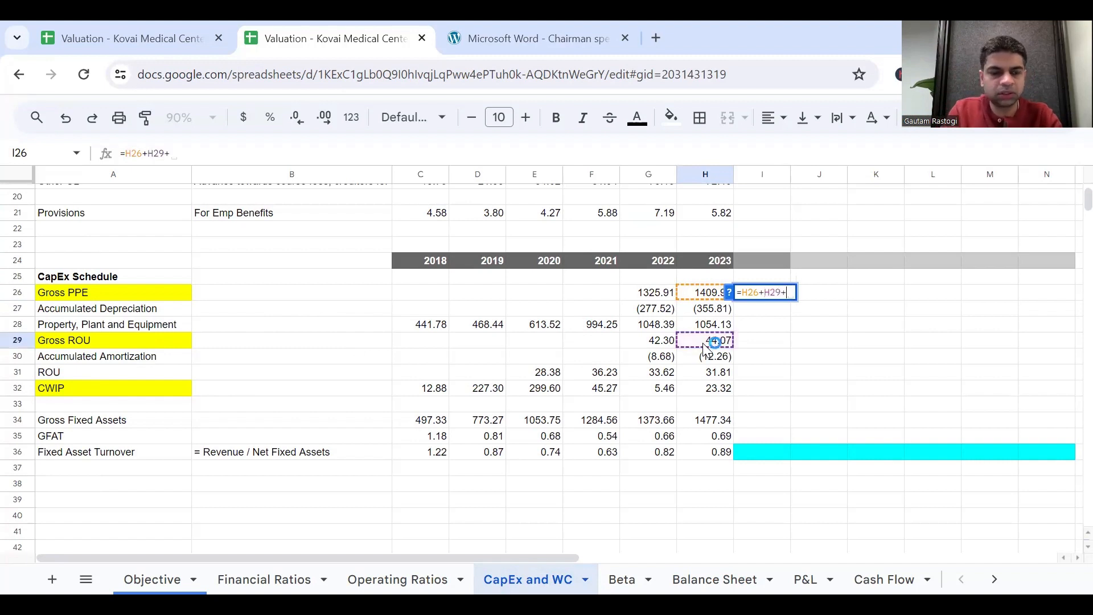
left_click(718, 393)
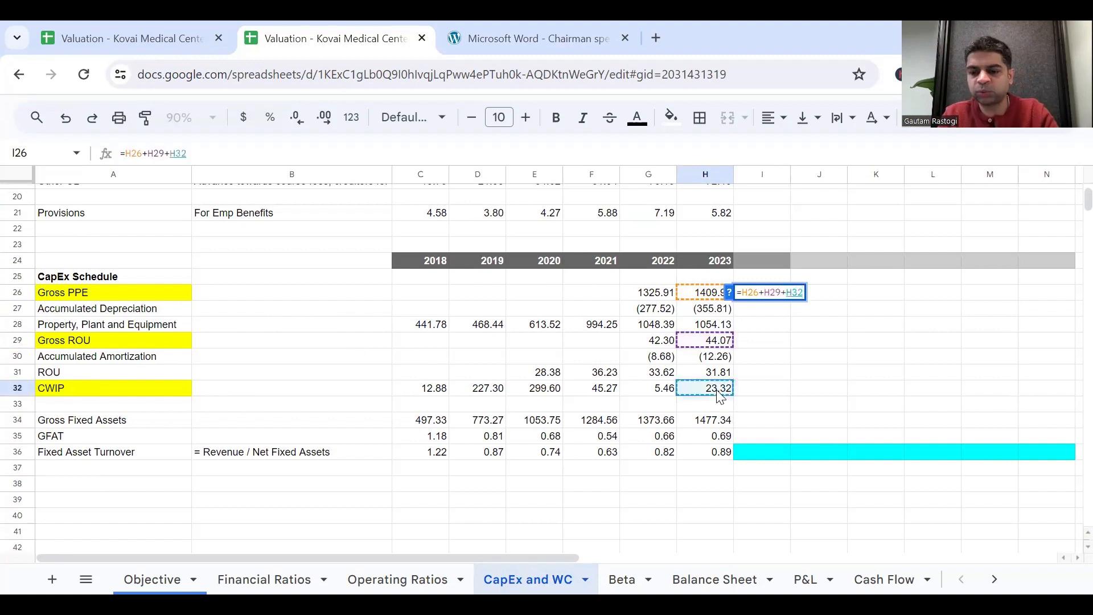
type("+")
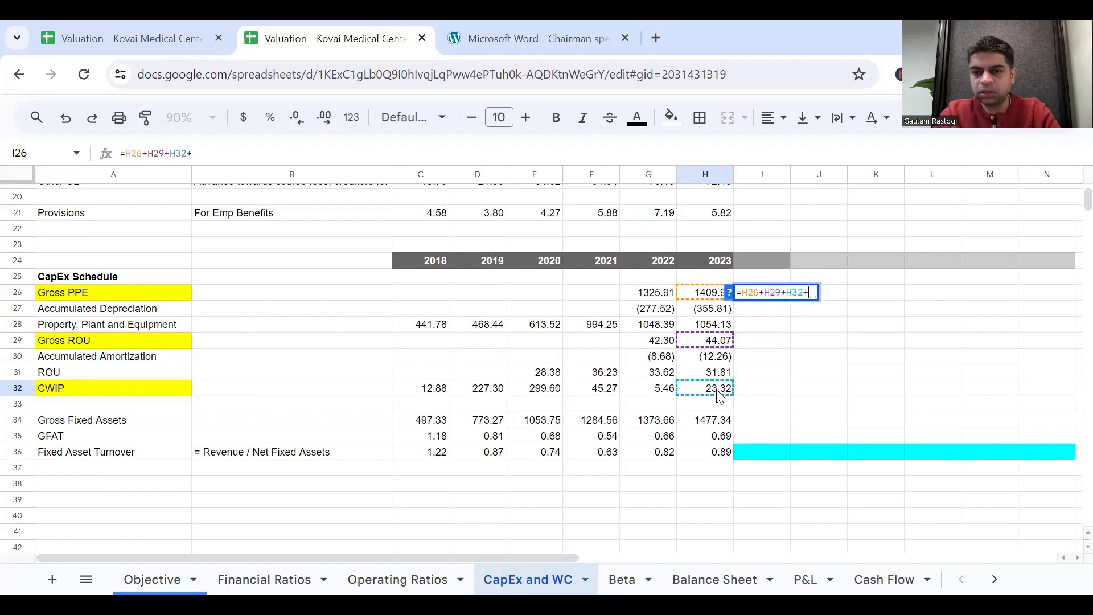
type("100")
key("Return")
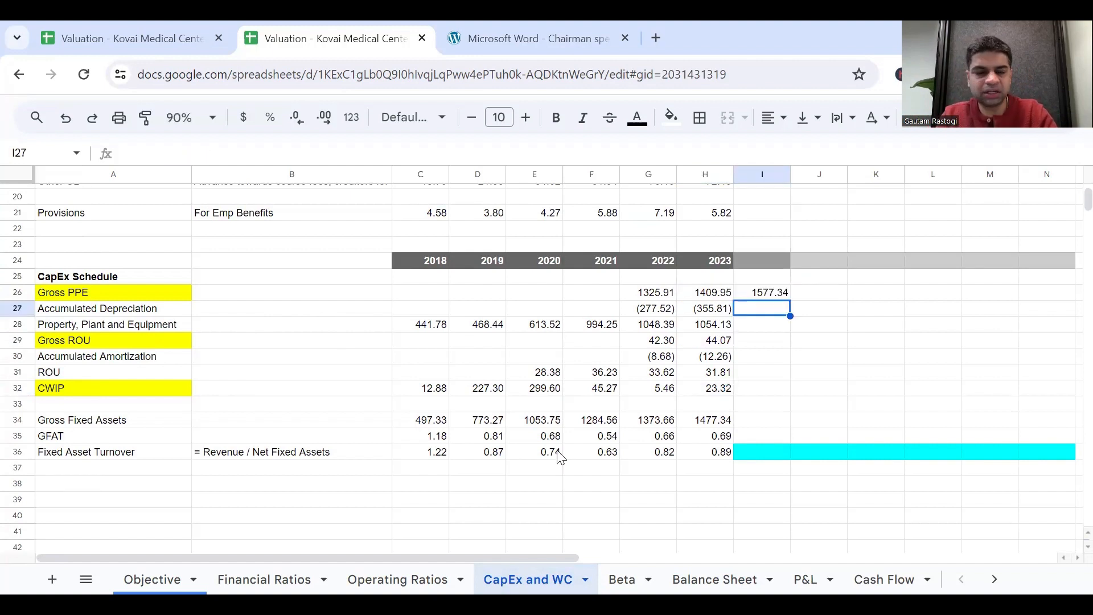
Add the row label CapEx in cell A38, below the Fixed Asset Turnover row.
left_click(85, 490)
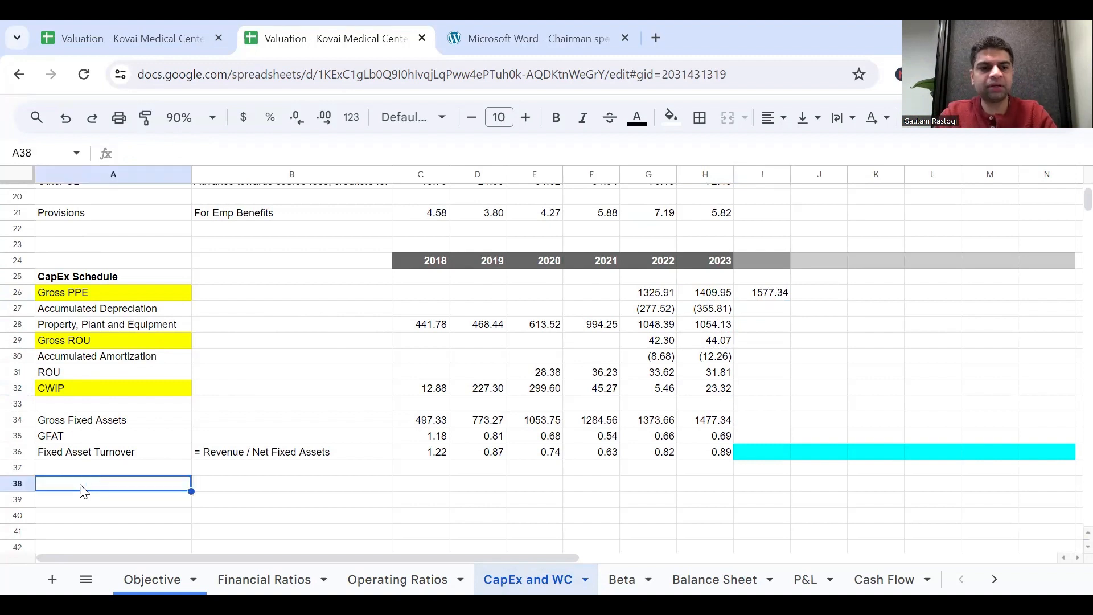
type("Ca[")
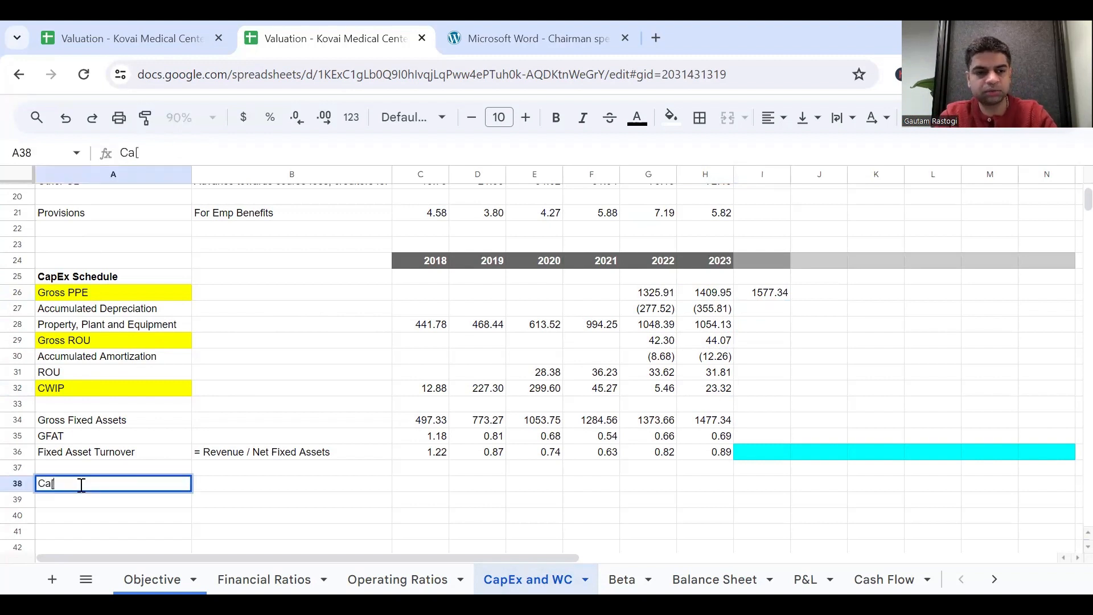
key("BackSpace")
type("pEx")
key("Return")
left_click(82, 490)
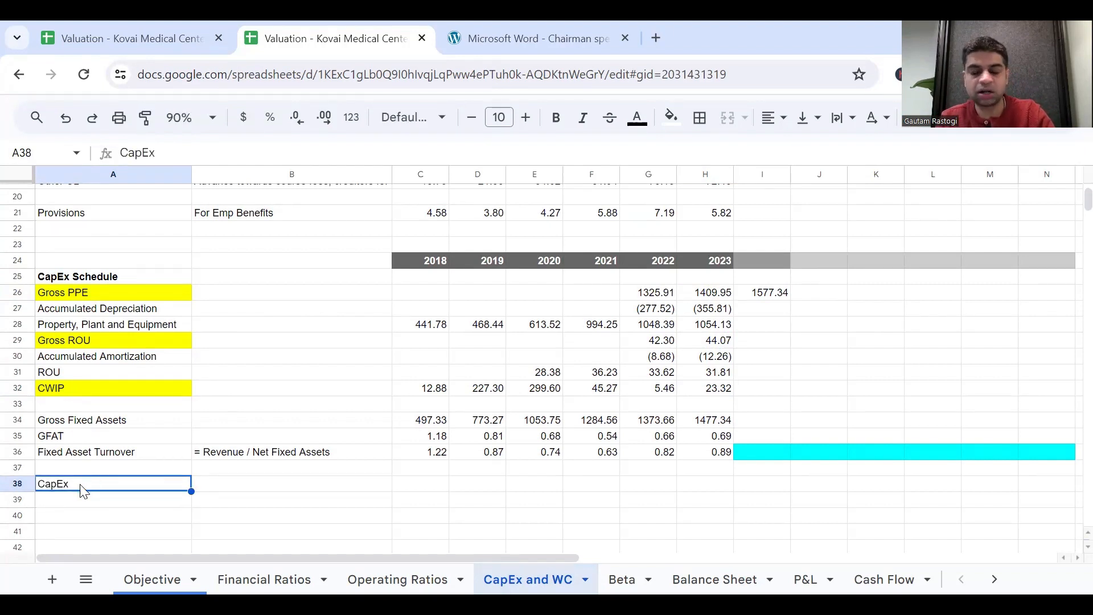
Enter 100 as CapEx for both 2024 and 2025, in cells I38 and J38.
key("Right")
key("Right")
key("Right")
key("Right")
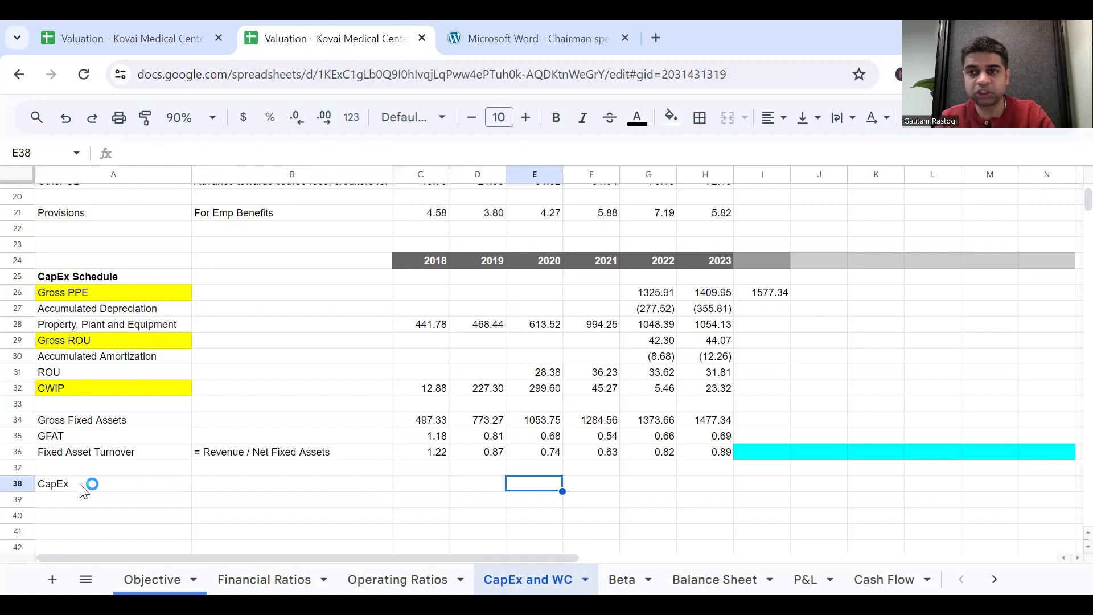
key("Right")
key("Right")
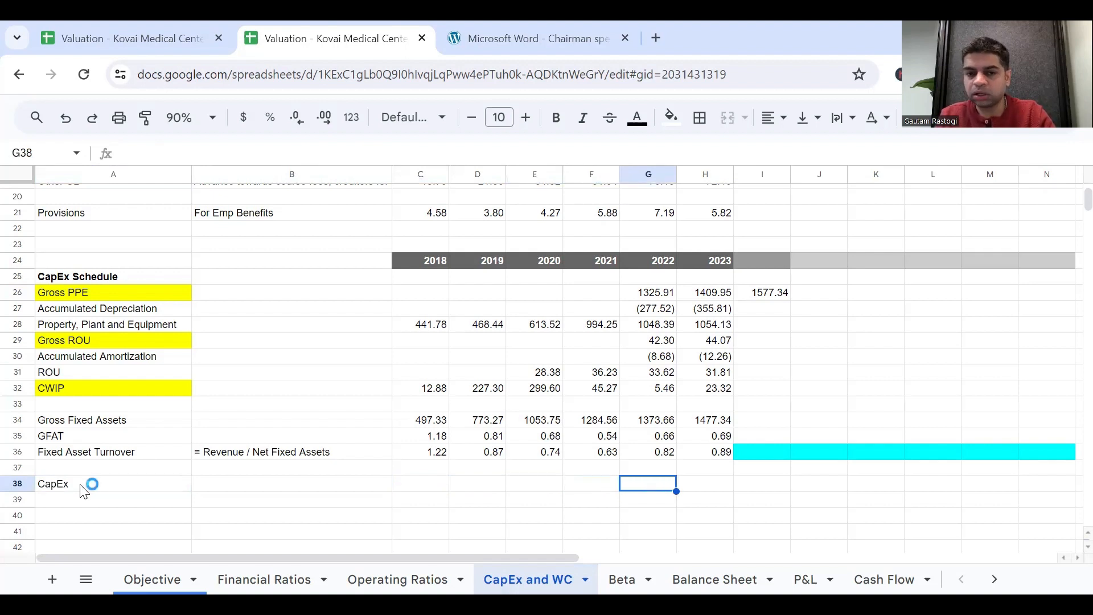
key("Right")
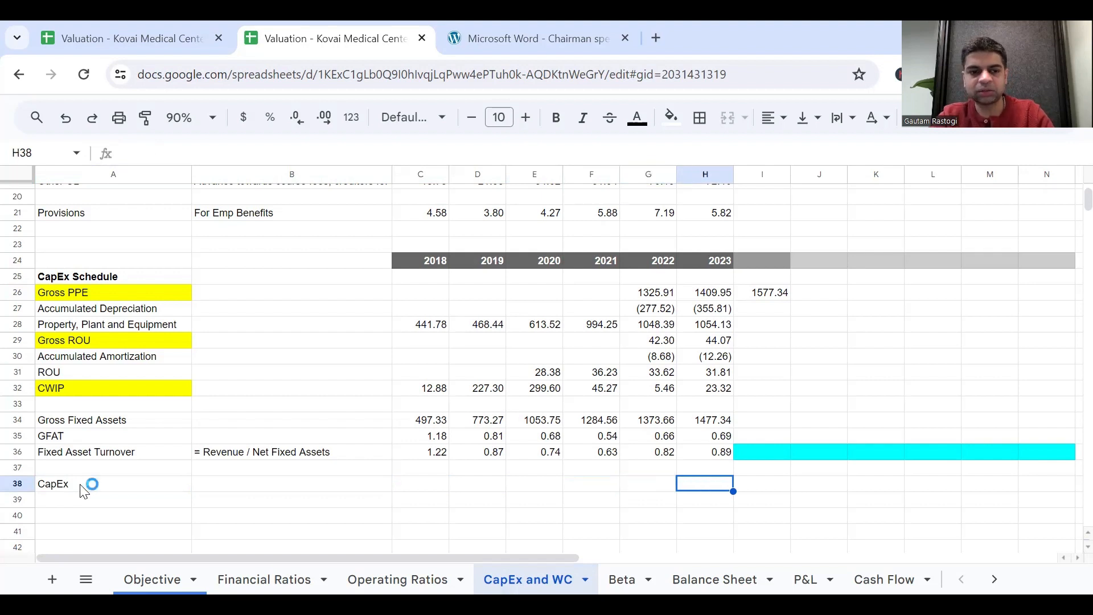
key("Right")
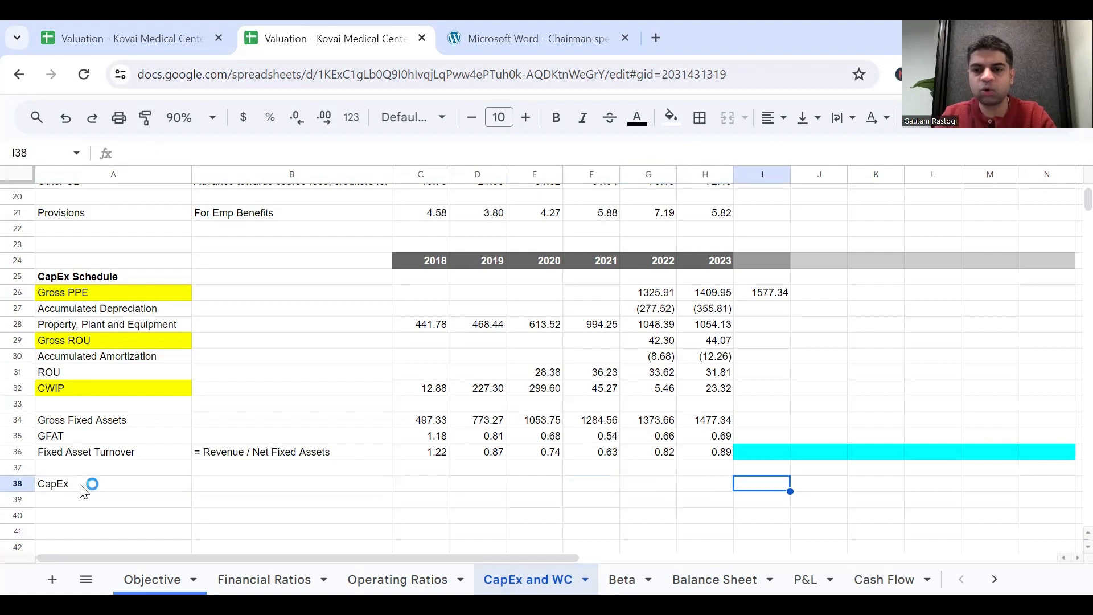
type("100")
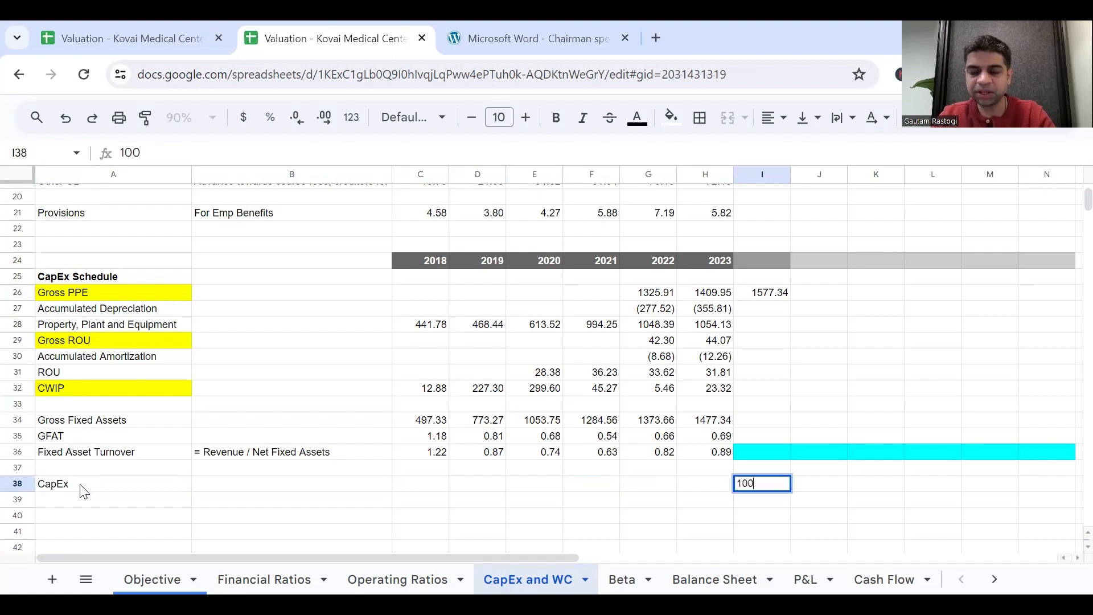
key("Tab")
type("100")
key("Return")
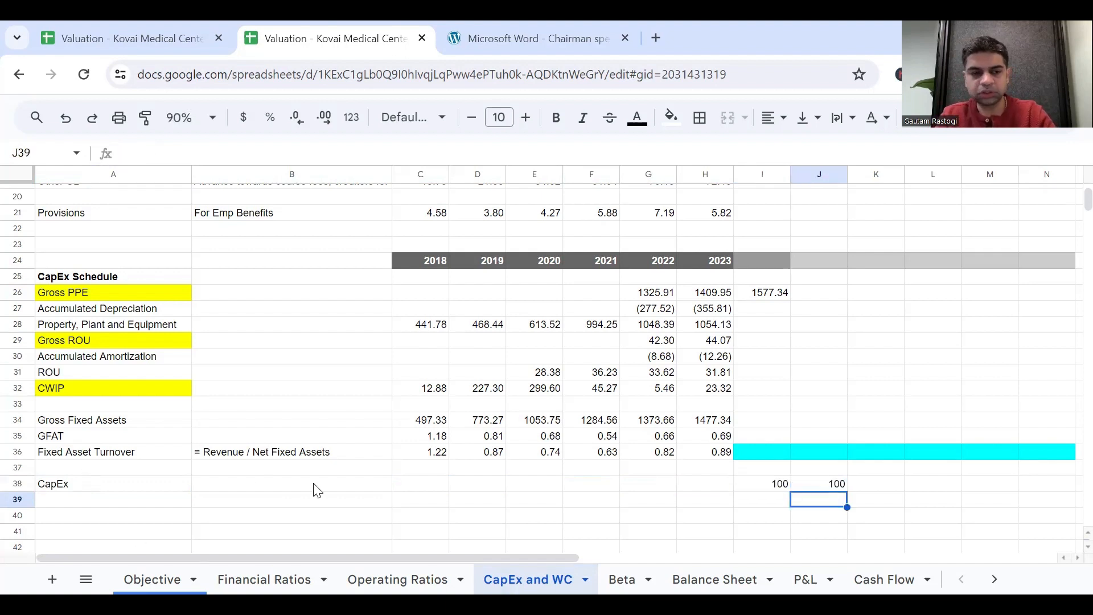
left_click(125, 485)
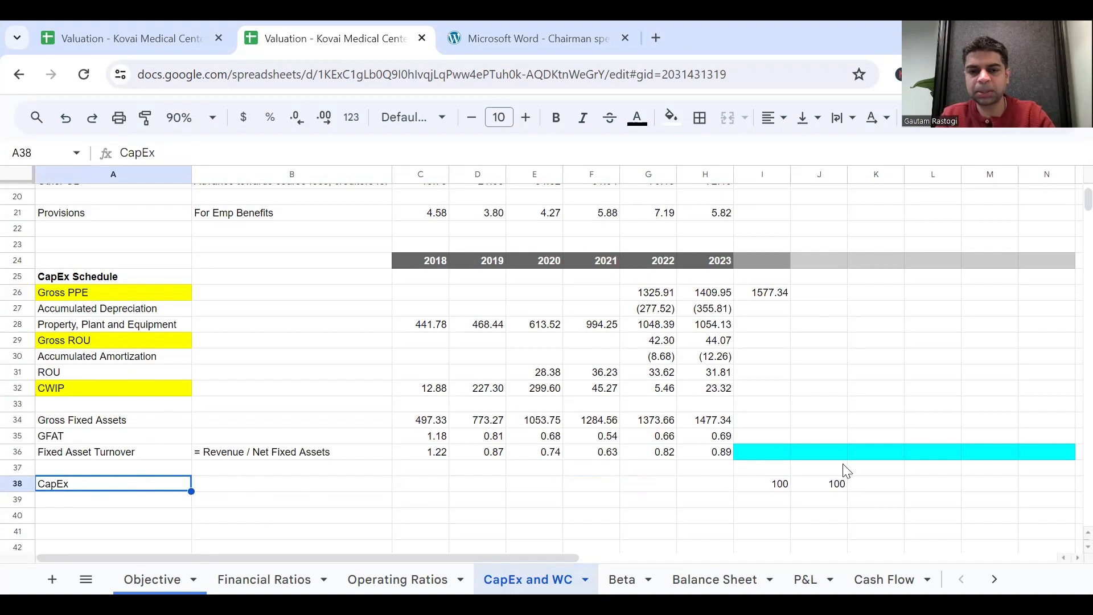
Copy the forecast year headers 2024 to 2029 from I2:N2 into the CapEx Schedule's header row at I24:N24.
left_click(773, 294)
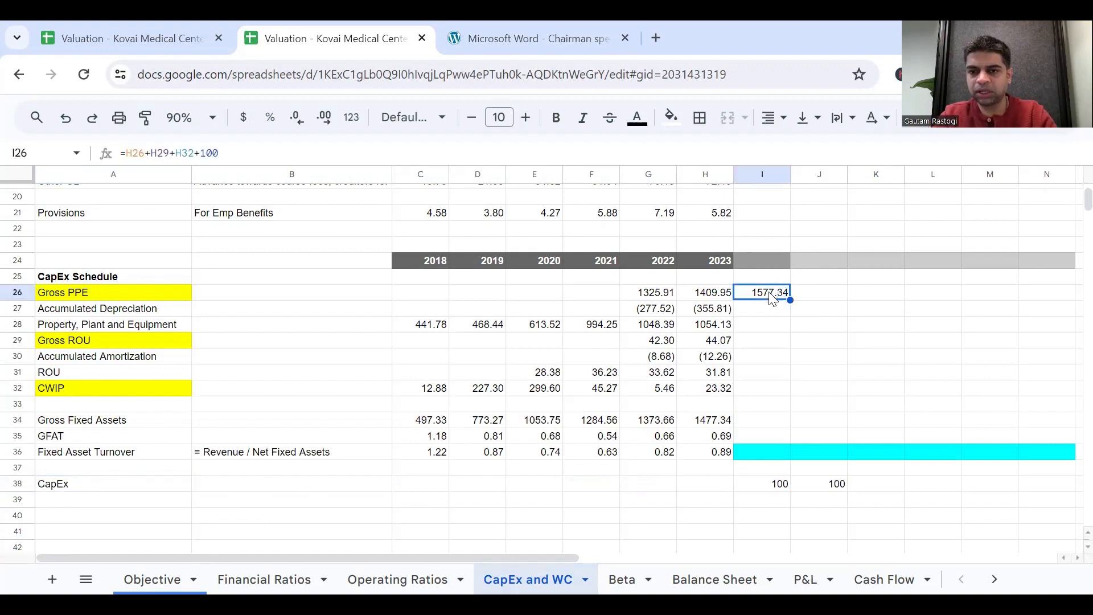
scroll(773, 299, "up", 5)
left_click(774, 209)
key("shift+Right")
key("shift+Right")
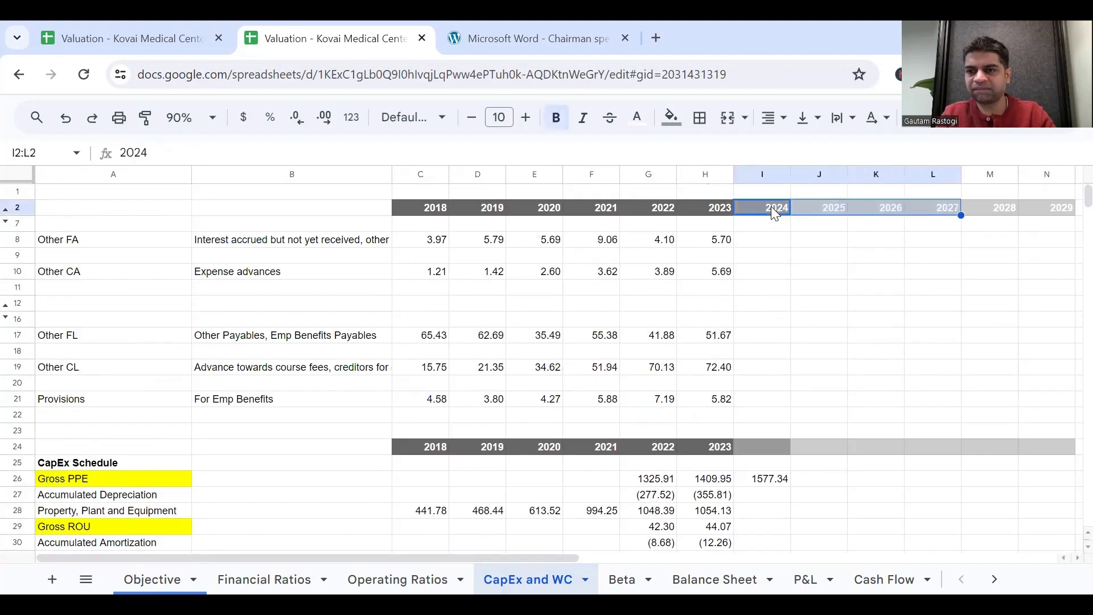
key("shift+Right")
key("shift+Right")
key("shift+Right")
key("ctrl+c")
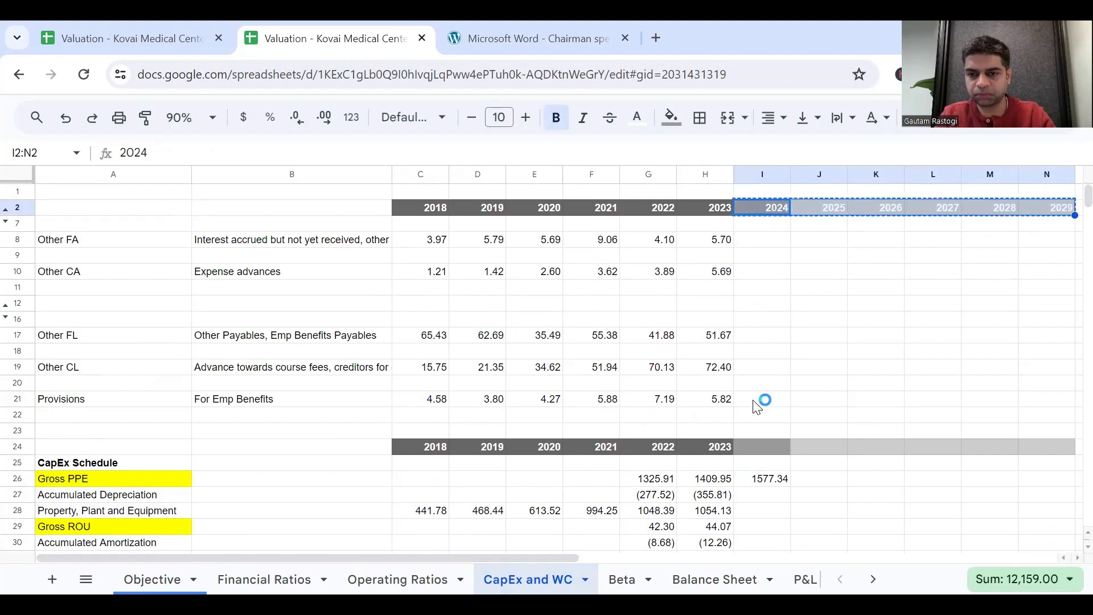
left_click(765, 444)
key("ctrl+v")
scroll(767, 433, "down", 1)
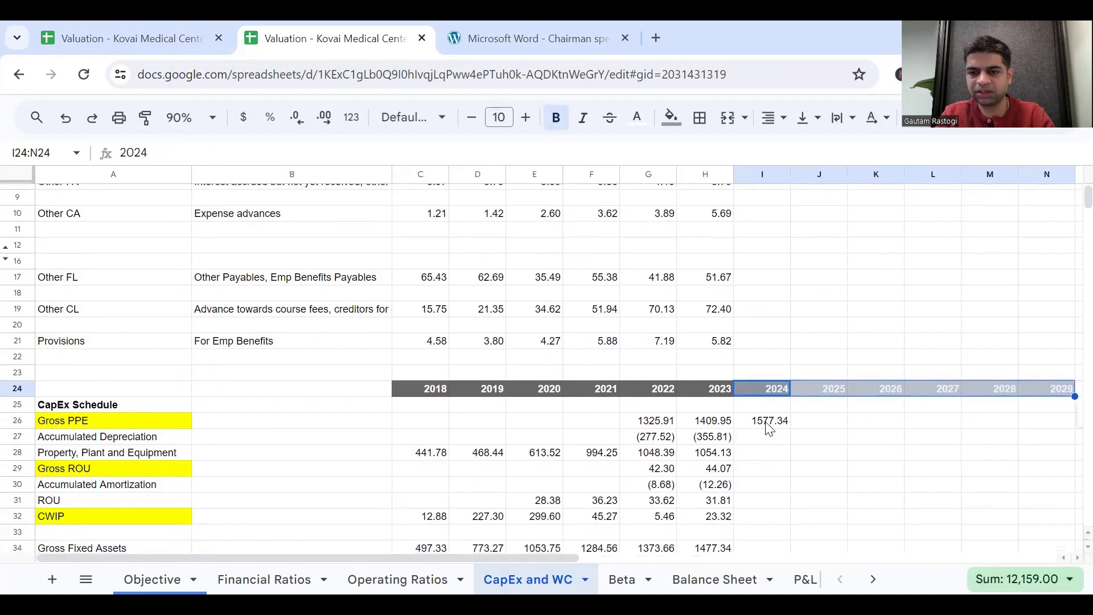
Replace the hard-coded 100 in the 2024 Gross PPE formula with the CapEx cell, making I26 =H26+H29+H32+I38.
scroll(769, 428, "down", 4)
left_click(770, 283)
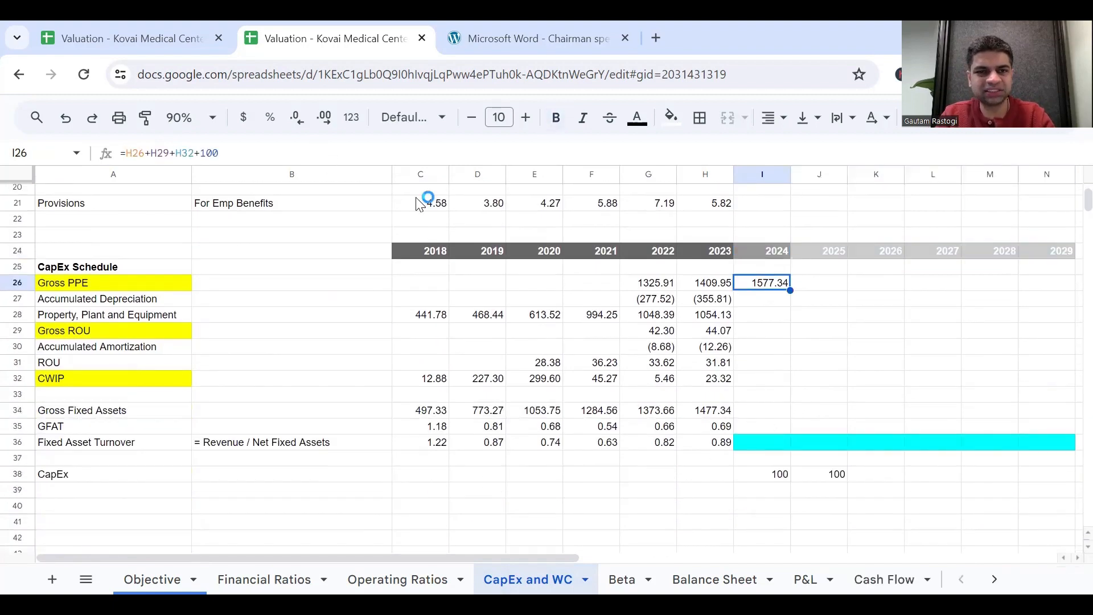
left_click(289, 154)
key("BackSpace")
key("BackSpace")
key("BackSpace")
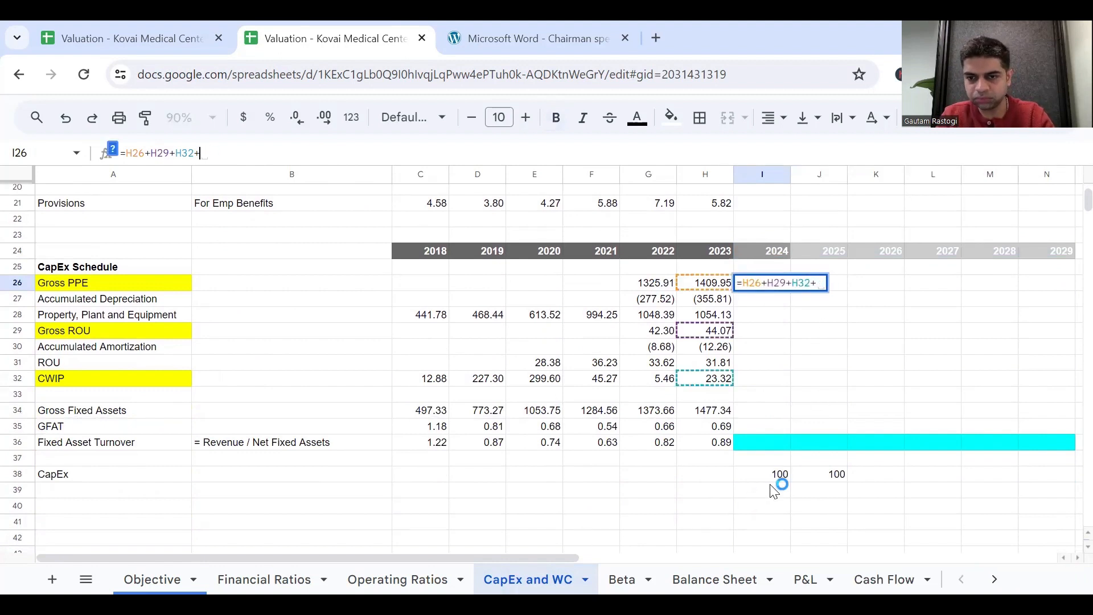
left_click(784, 479)
key("Return")
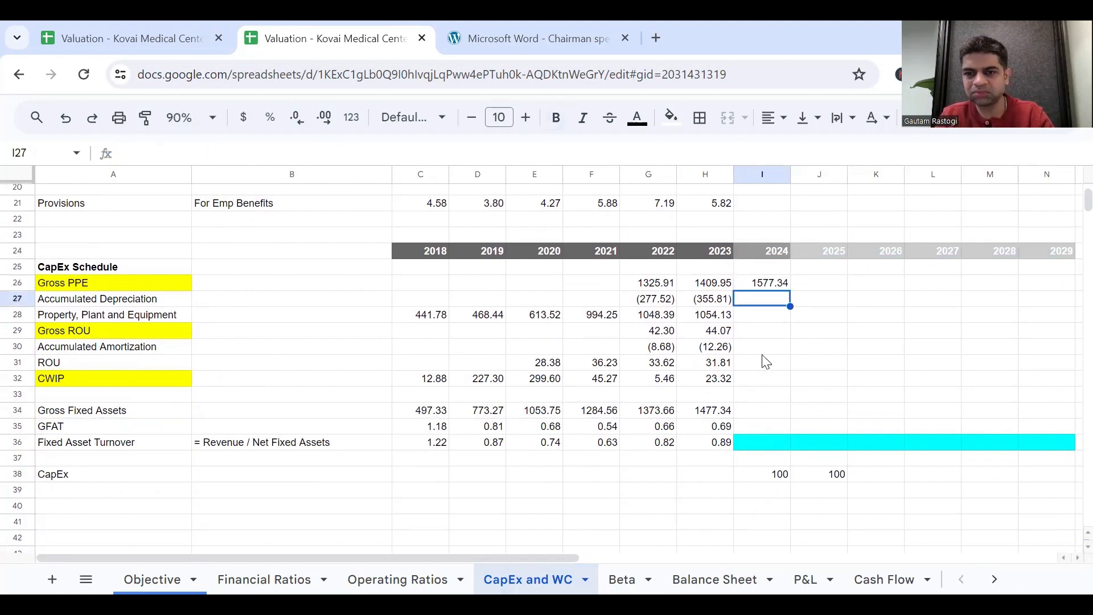
Enter the formula =I26+J38 in the 2025 Gross PPE cell J26.
left_click(764, 290)
left_click(802, 284)
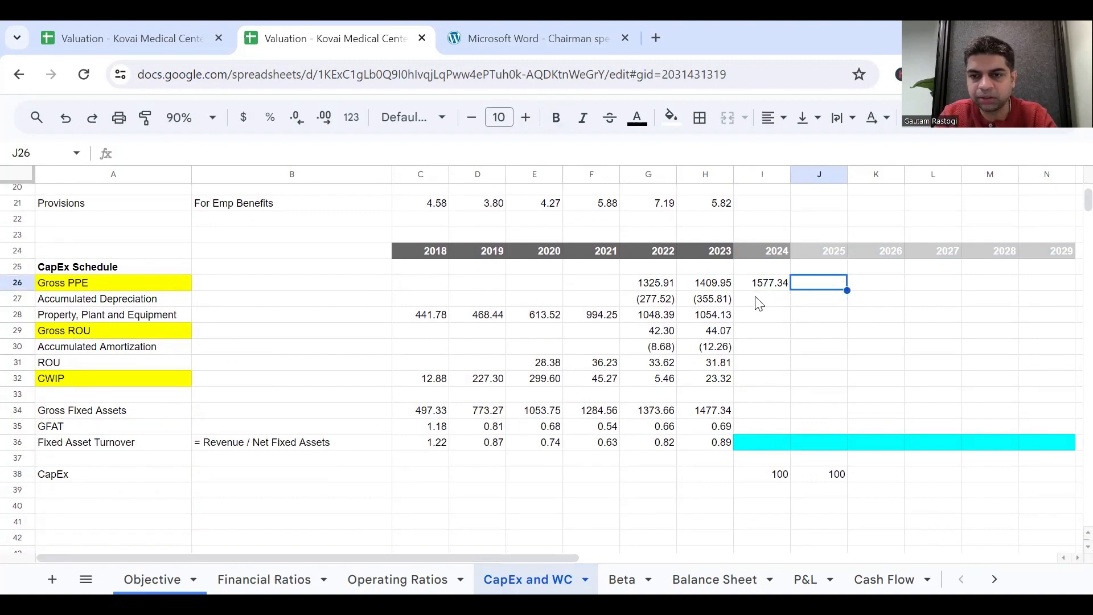
left_click(761, 301)
left_click(801, 284)
left_click(779, 286)
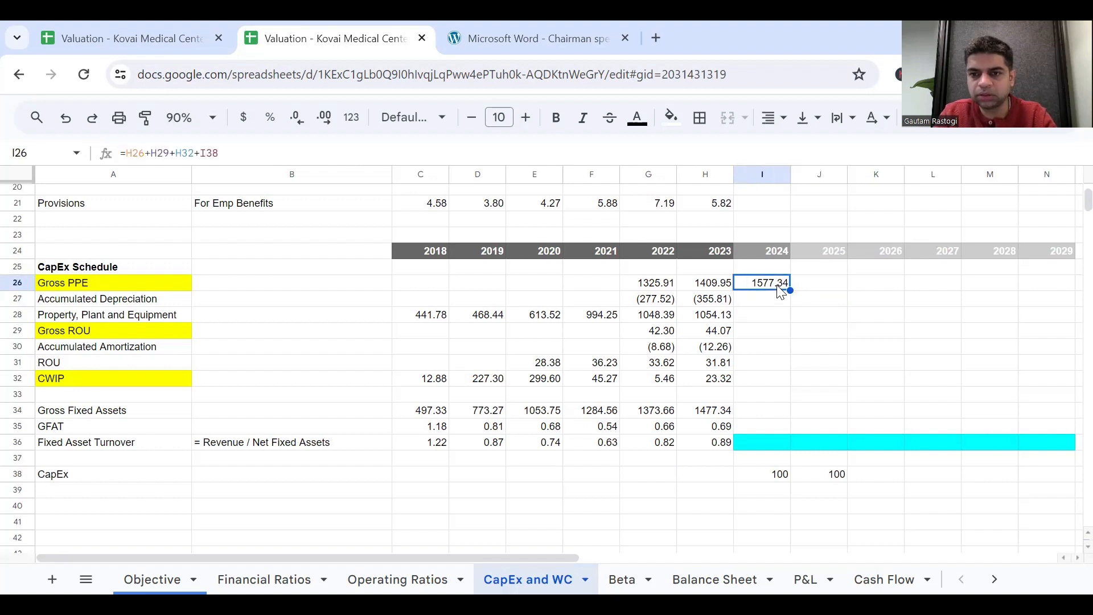
left_click(815, 286)
type("=")
left_click(770, 284)
type("+")
left_click(823, 476)
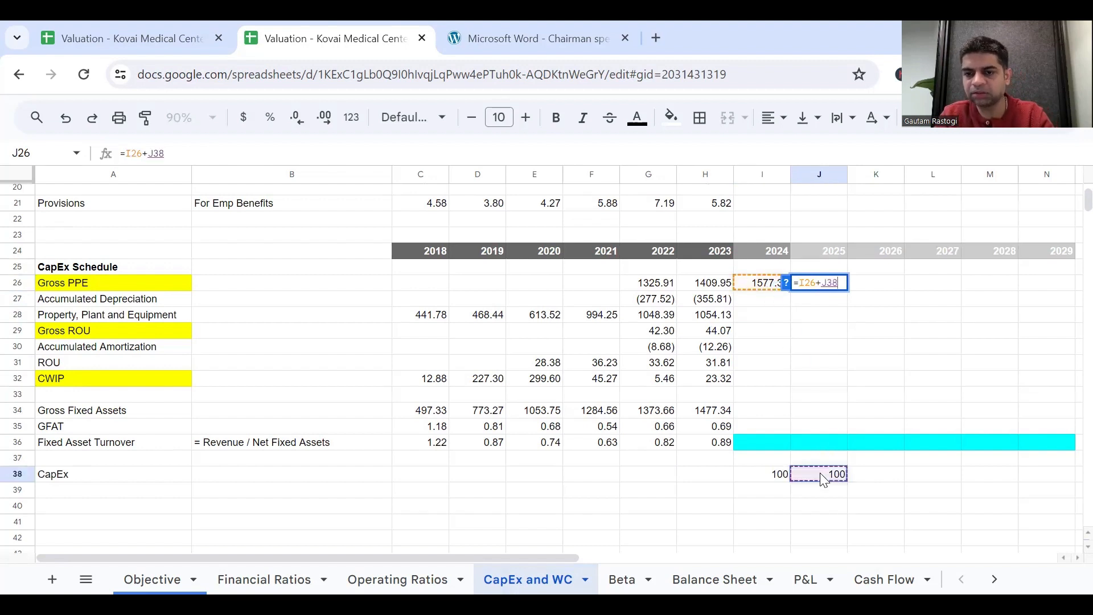
key("Return")
scroll(856, 366, "right", 2)
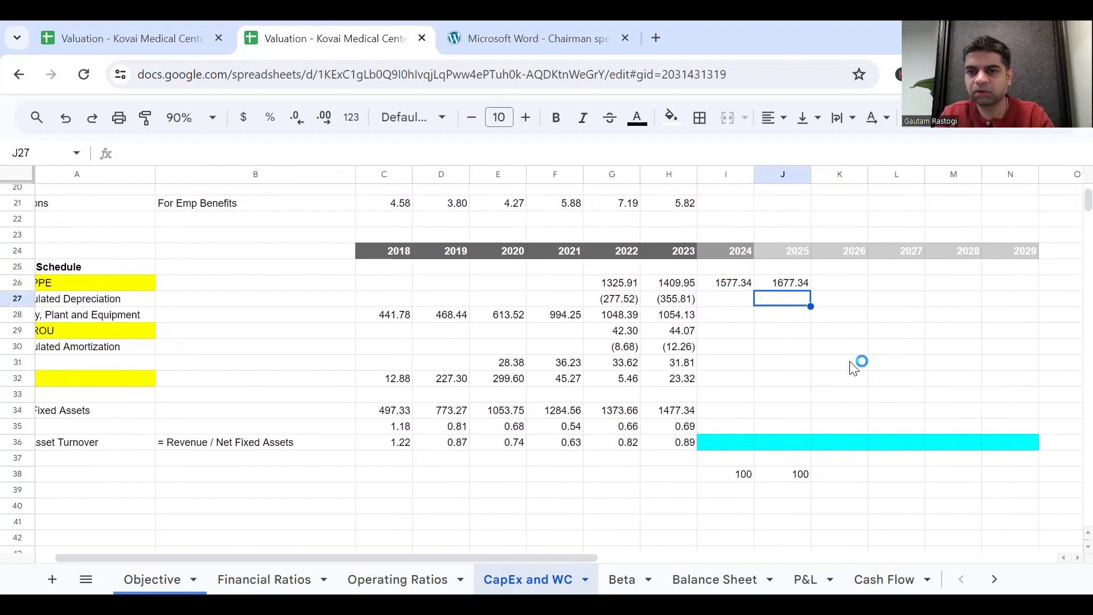
Enter =H27-'P&L'!I17 in the 2024 Accumulated Depreciation cell I27 and fill it across to J27.
left_click(721, 311)
scroll(721, 310, "left", 2)
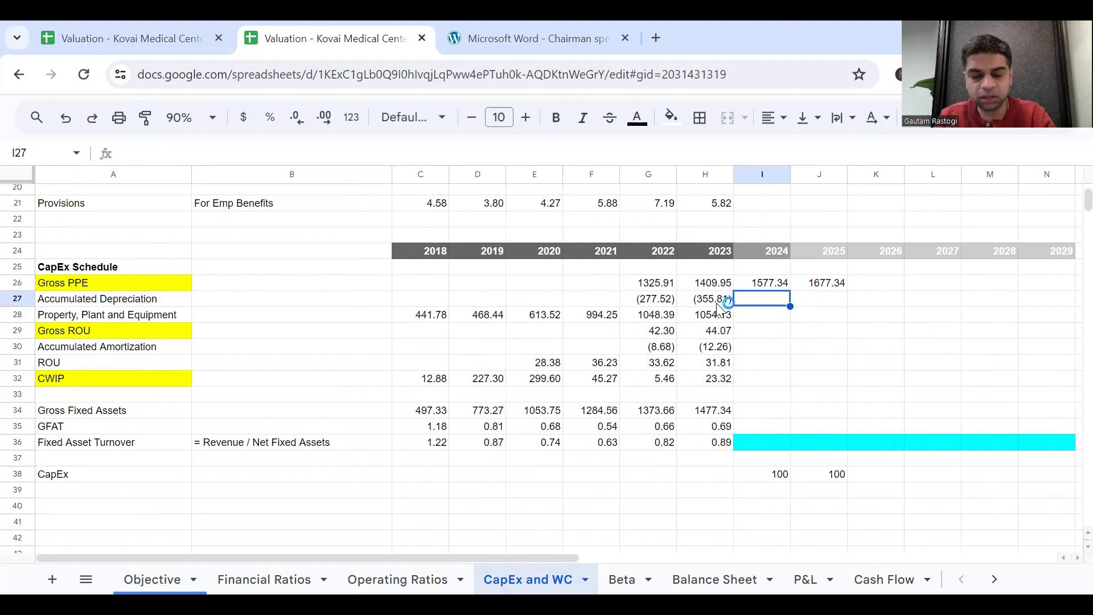
type("=")
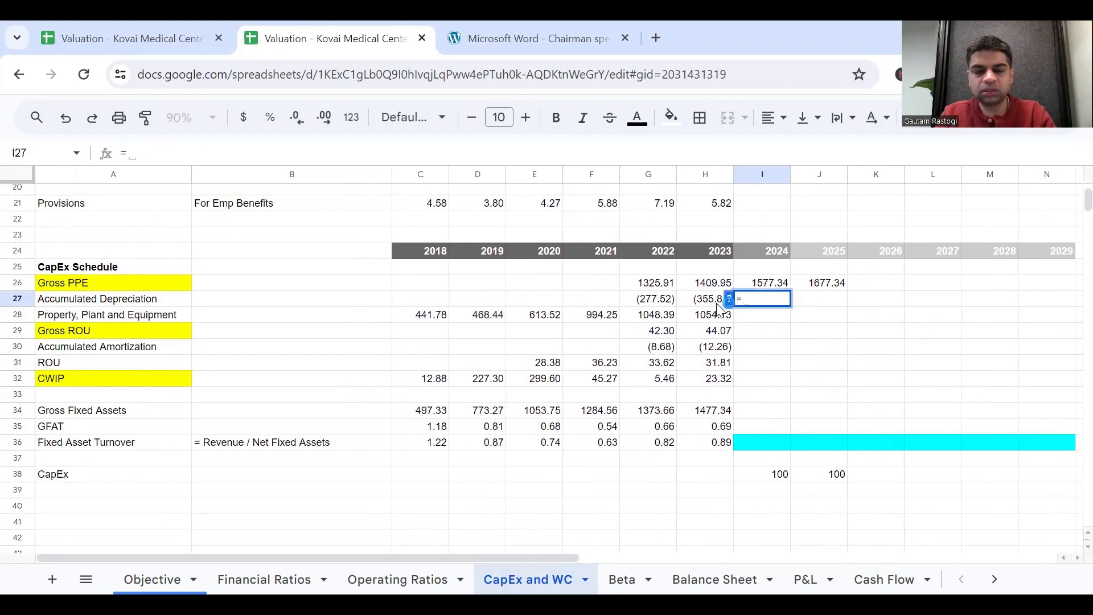
key("Escape")
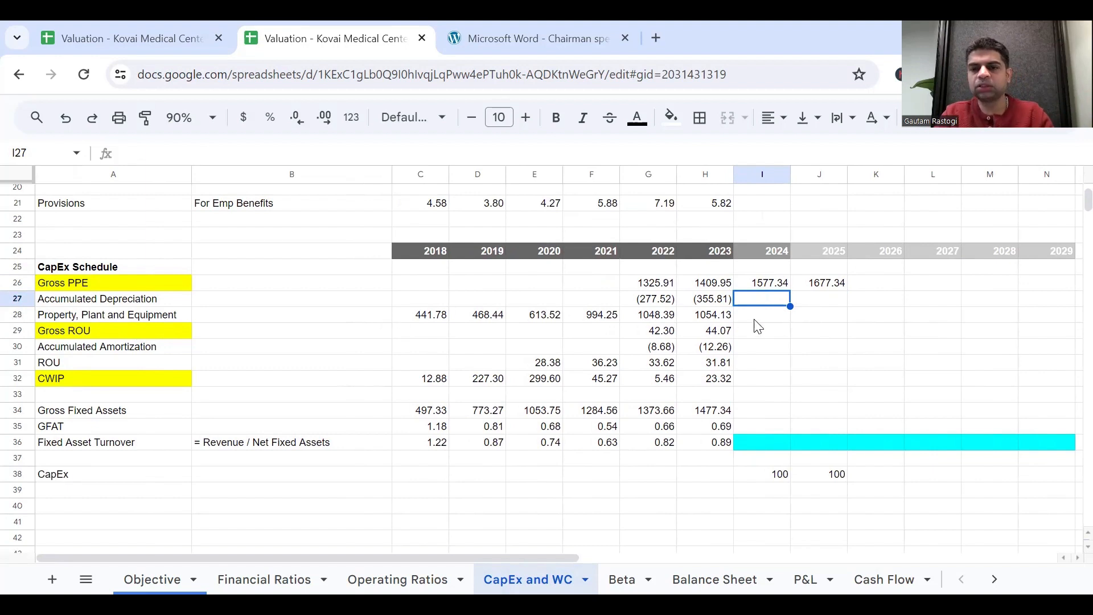
type("=")
left_click(708, 305)
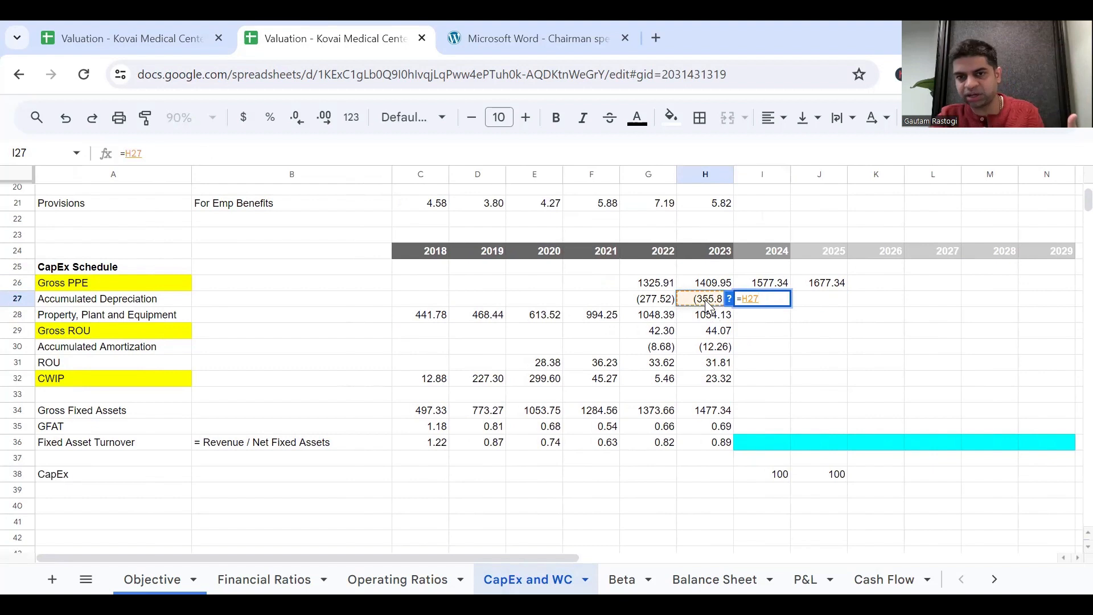
type("-")
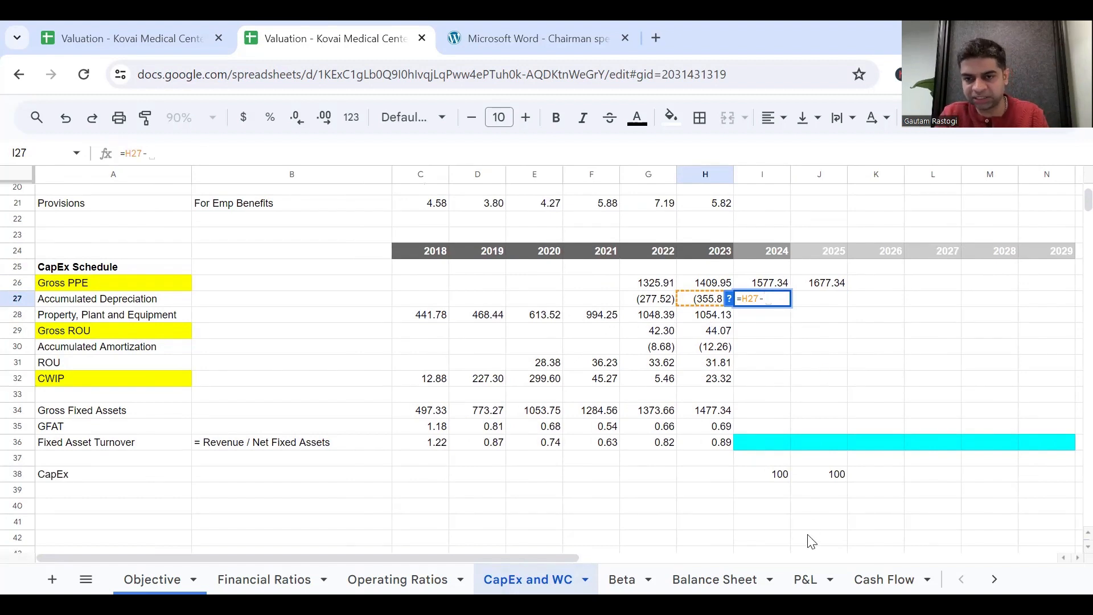
left_click(807, 576)
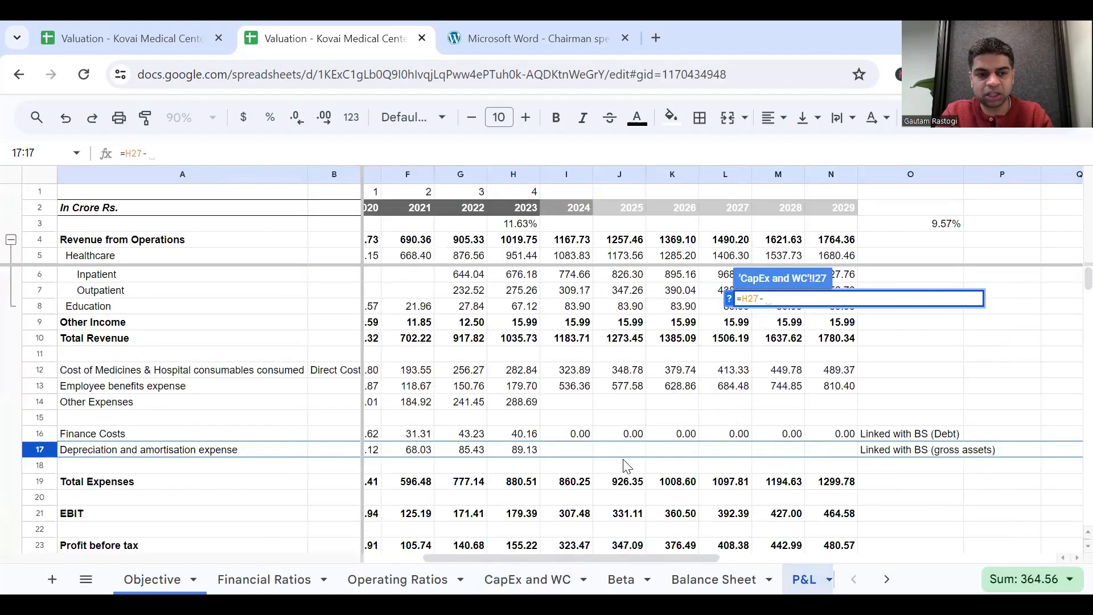
scroll(627, 464, "down", 1)
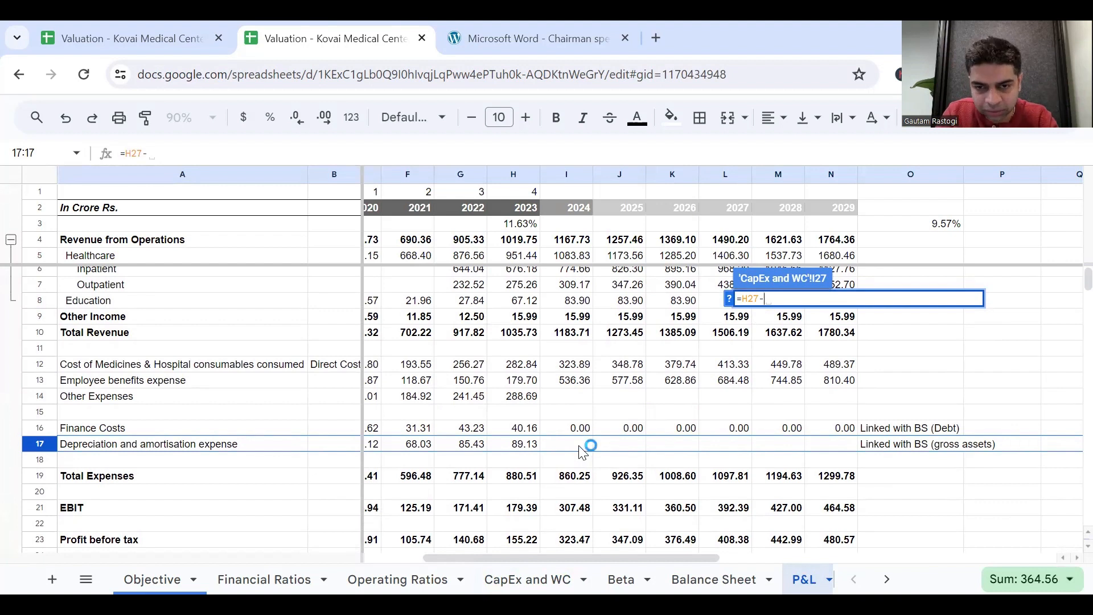
left_click(582, 453)
key("Return")
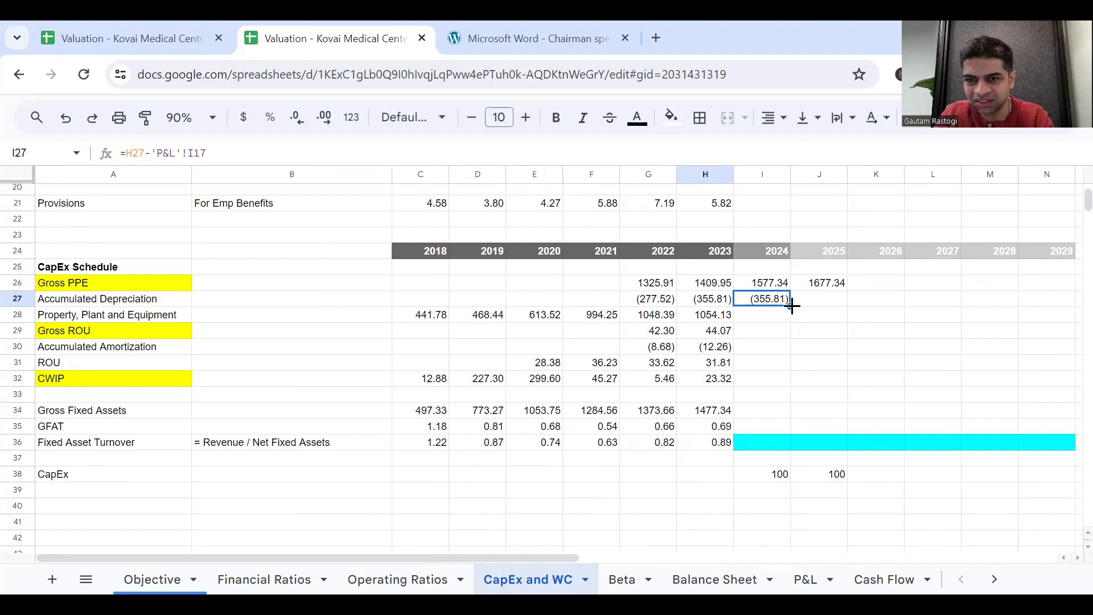
left_click_drag(791, 306, 824, 307)
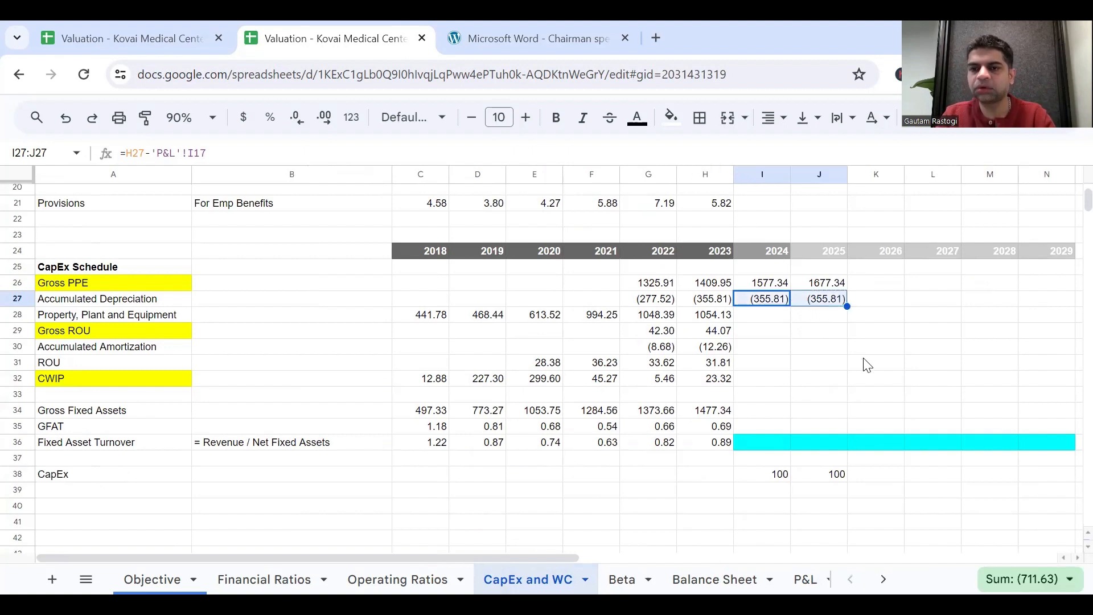
Review the 2024 and 2025 formulas in the Gross PPE and Accumulated Depreciation rows of the CapEx Schedule.
scroll(867, 365, "right", 1)
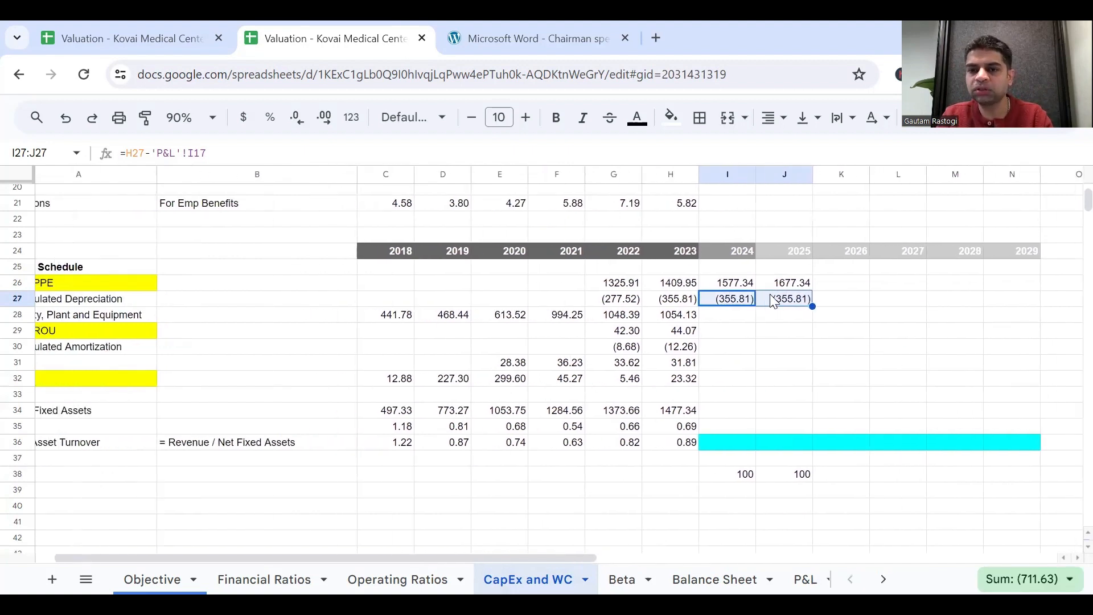
left_click(788, 284)
left_click(798, 297)
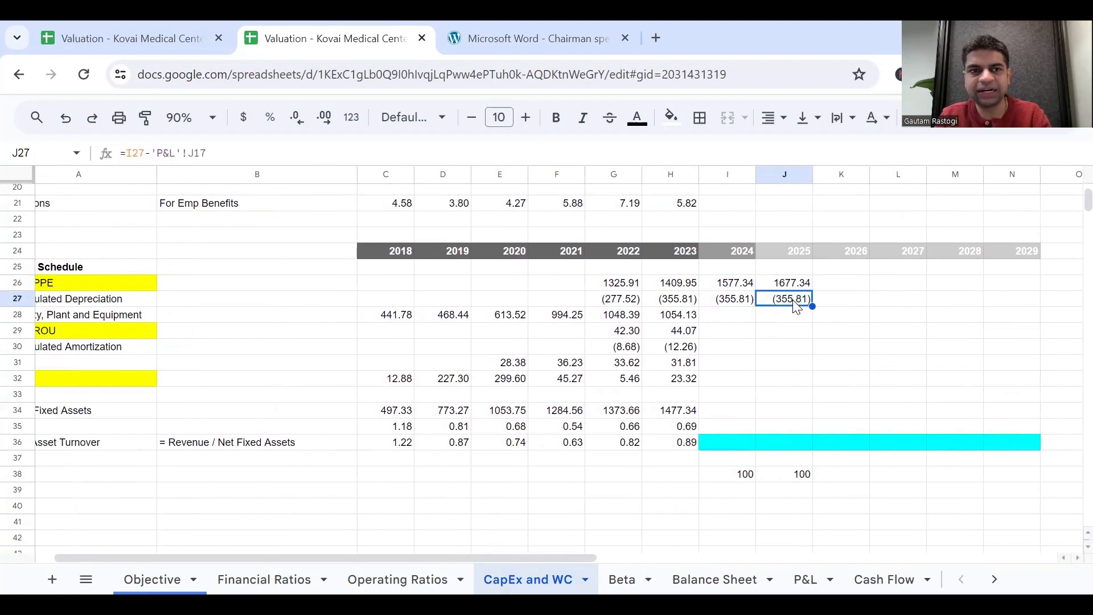
left_click(796, 285)
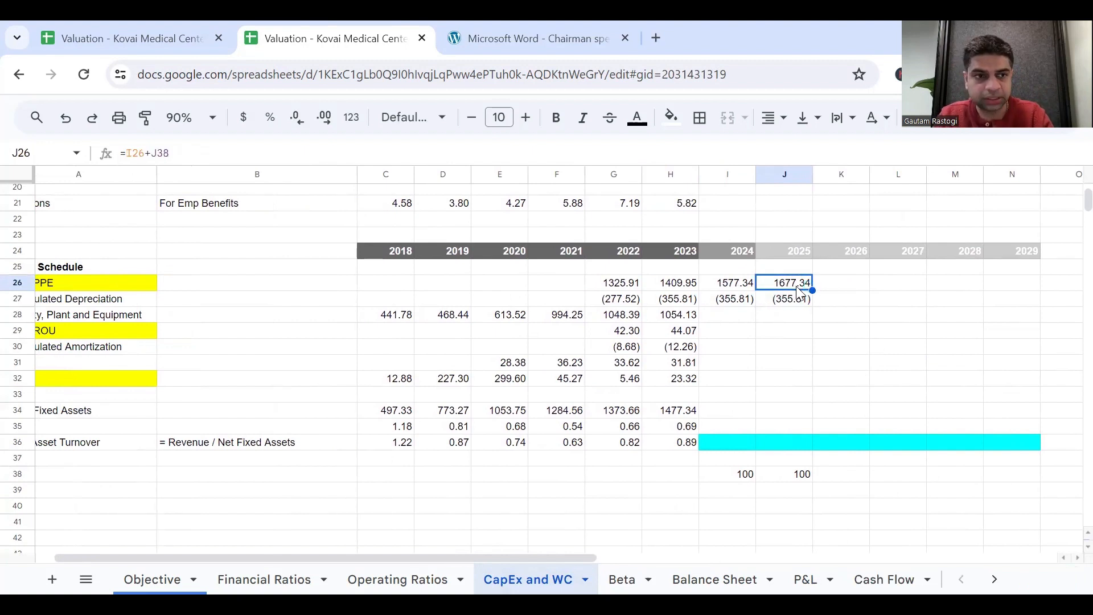
scroll(798, 291, "left", 1)
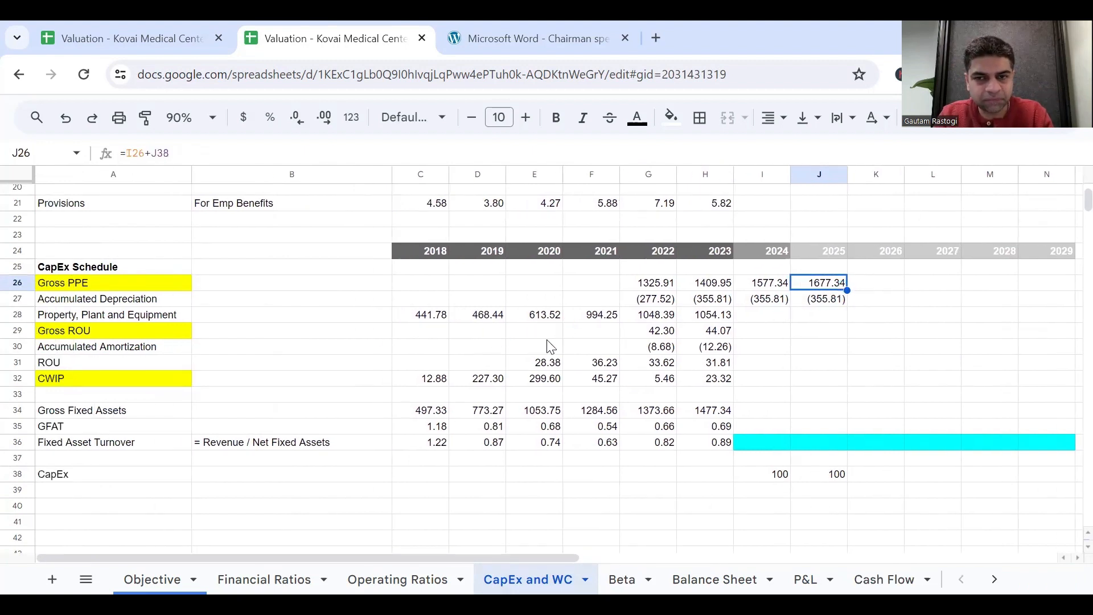
double_click(761, 301)
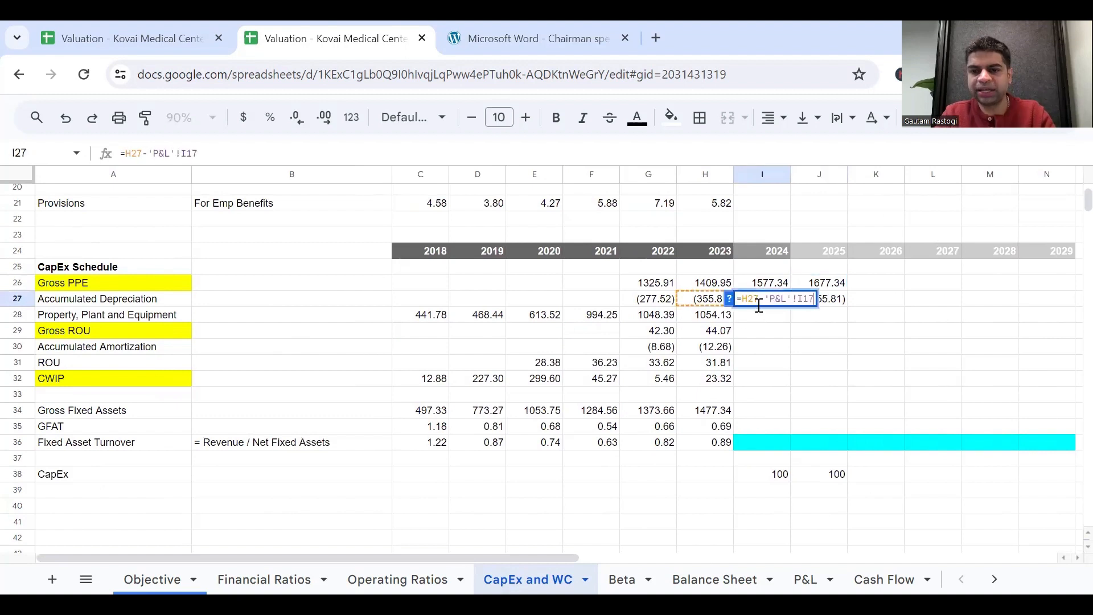
key("Escape")
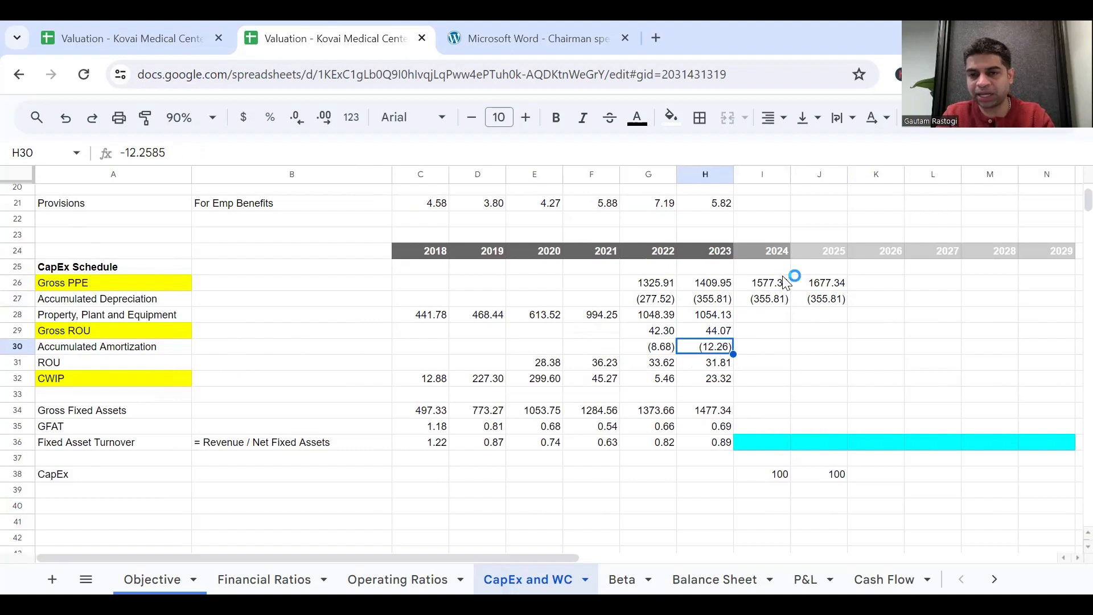
left_click(779, 301)
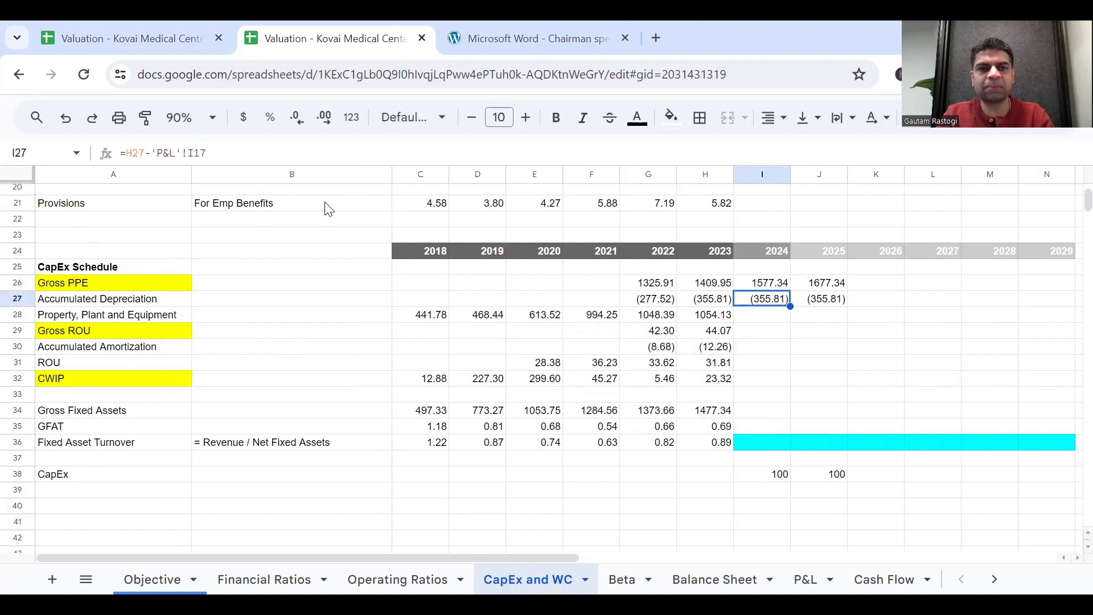
left_click(122, 302)
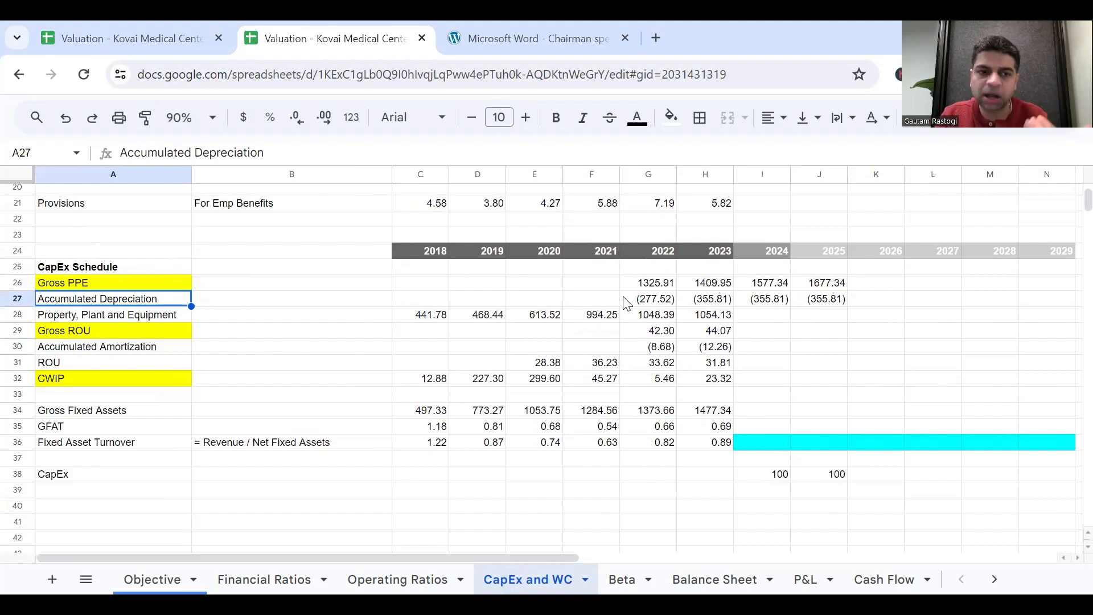
Add the 2023 Accumulated Amortization to the 2024 Accumulated Depreciation formula, making I27 =H27+H30-'P&L'!I17, and fill it across to J27.
left_click(765, 302)
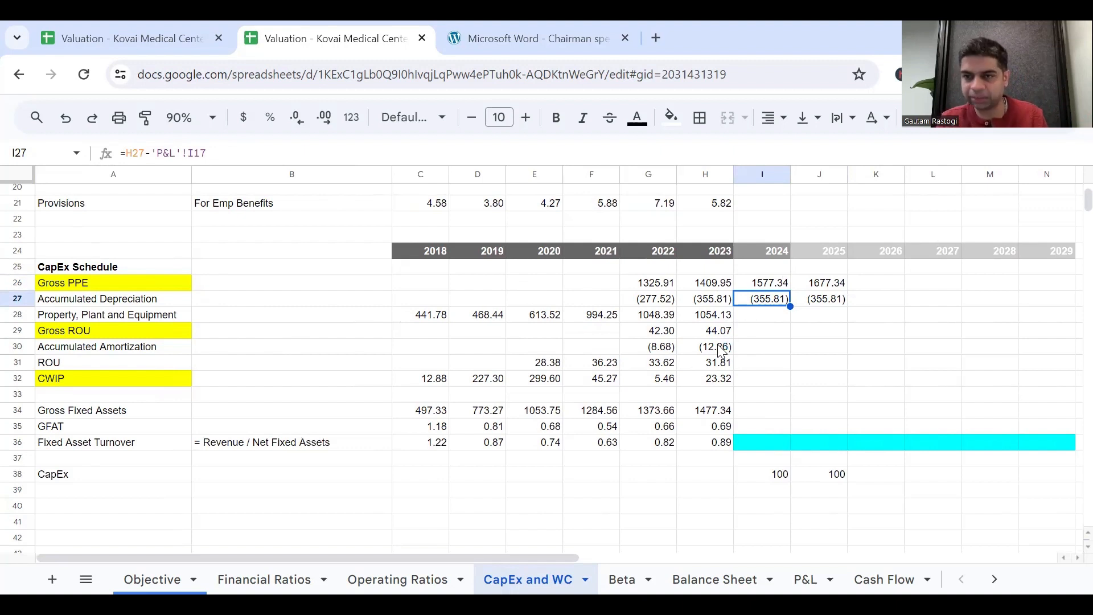
left_click(148, 152)
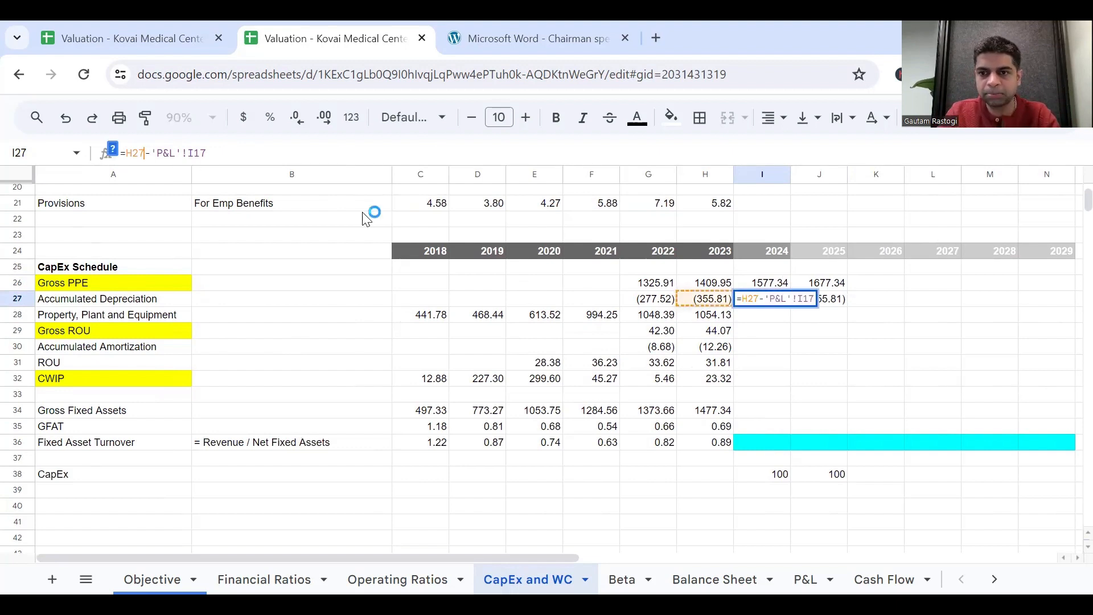
type("+")
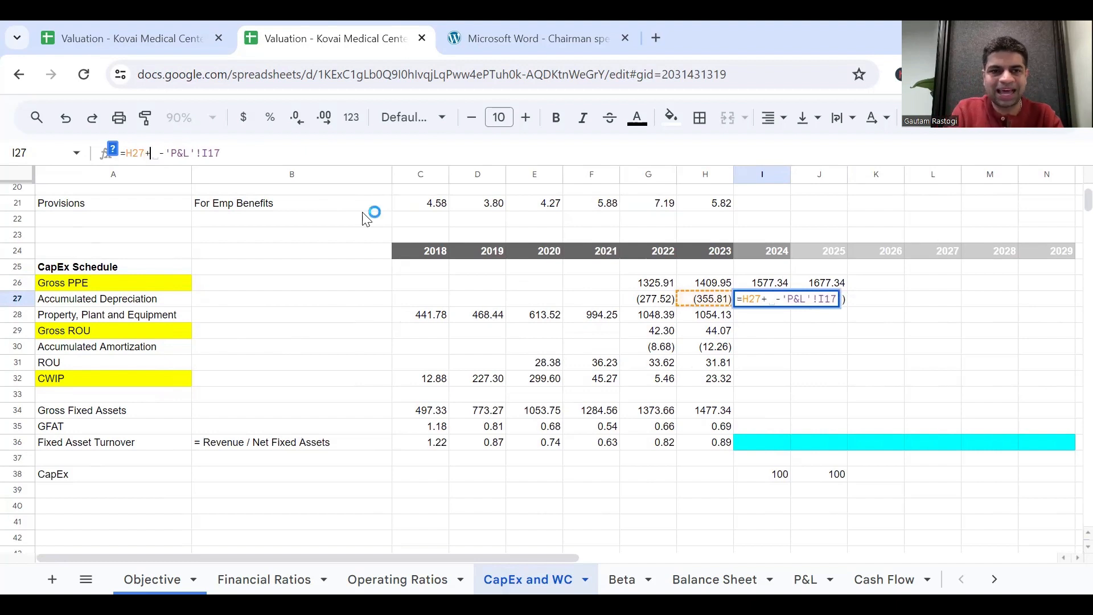
left_click(725, 348)
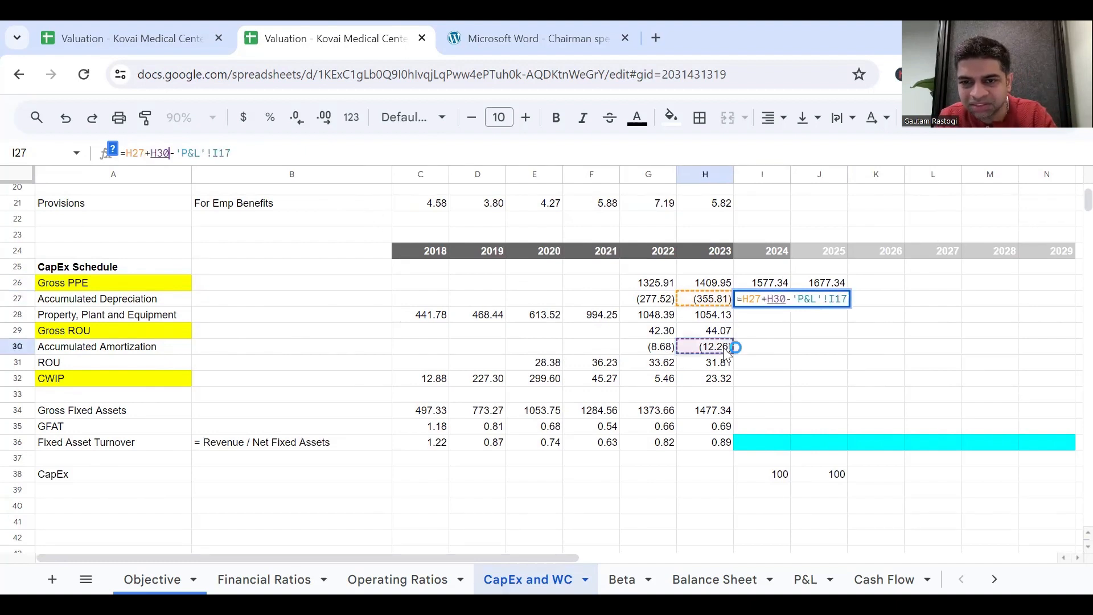
key("Return")
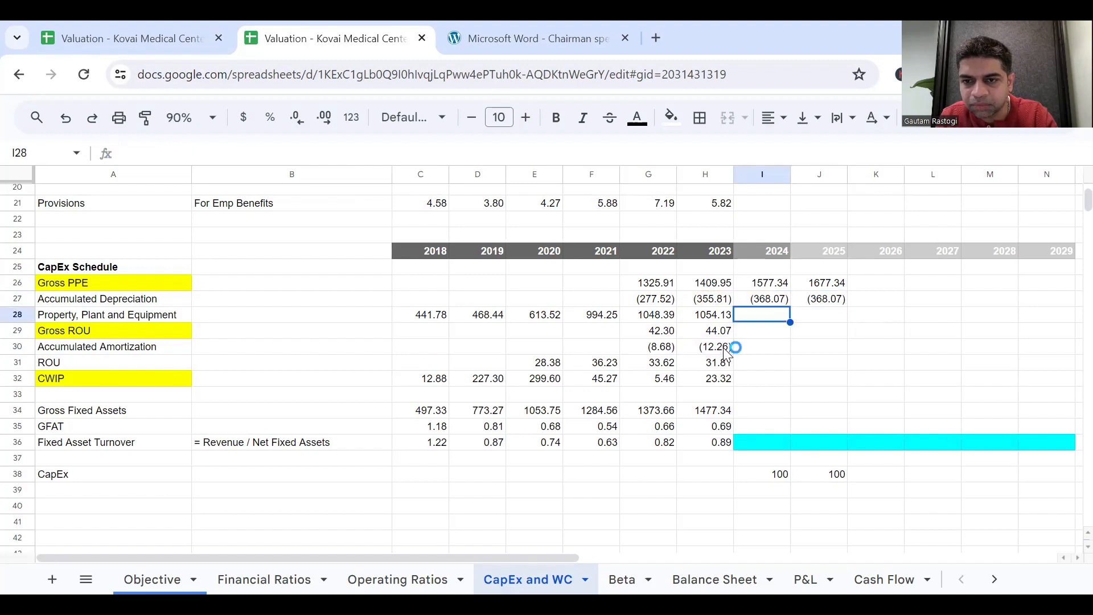
key("Up")
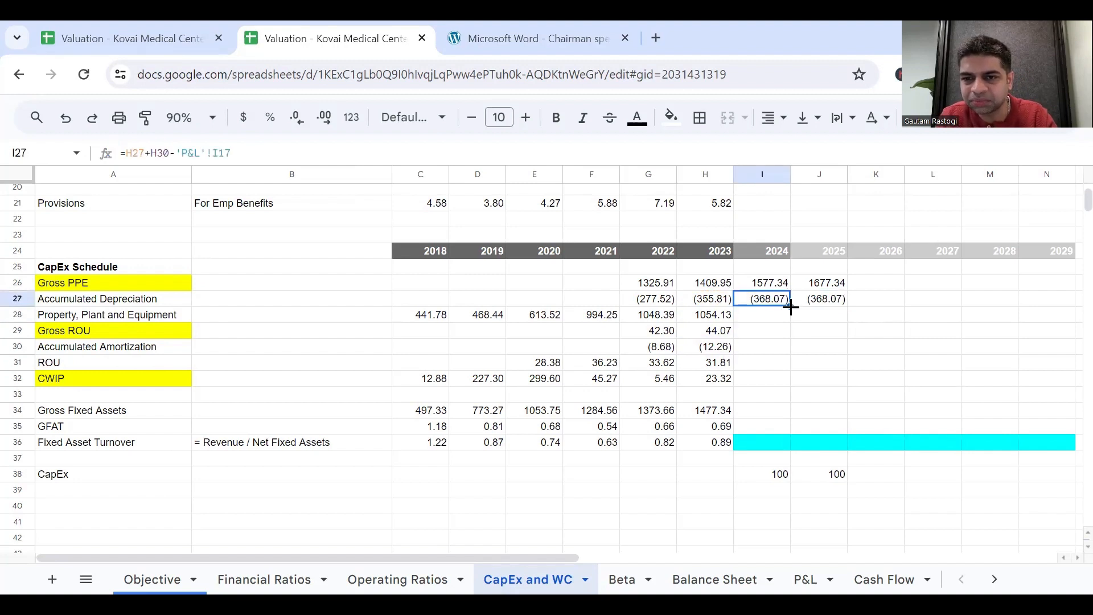
left_click_drag(792, 307, 825, 306)
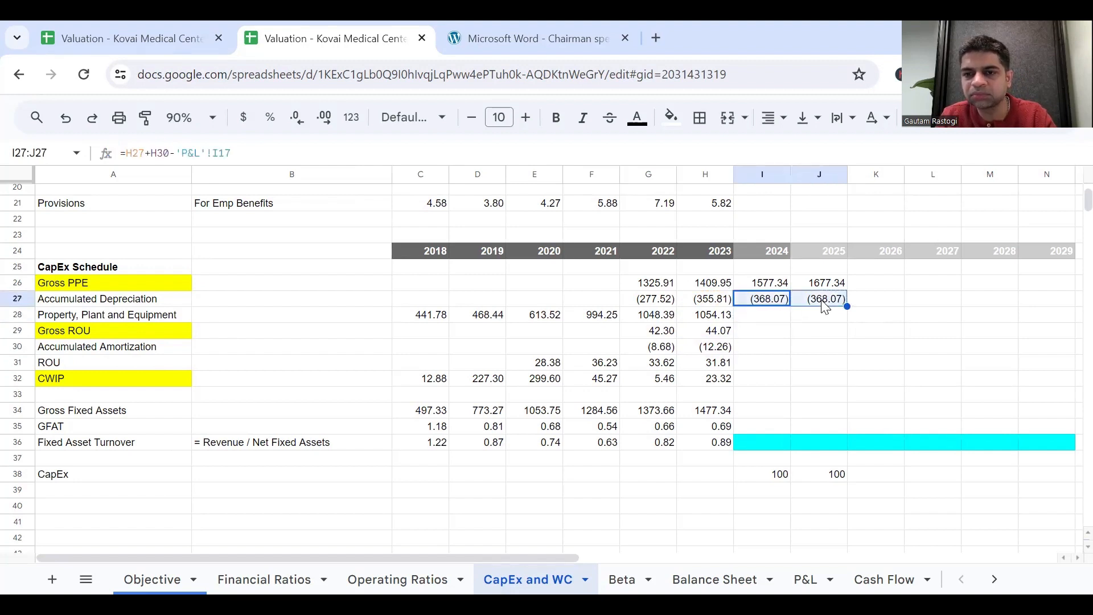
left_click(870, 286)
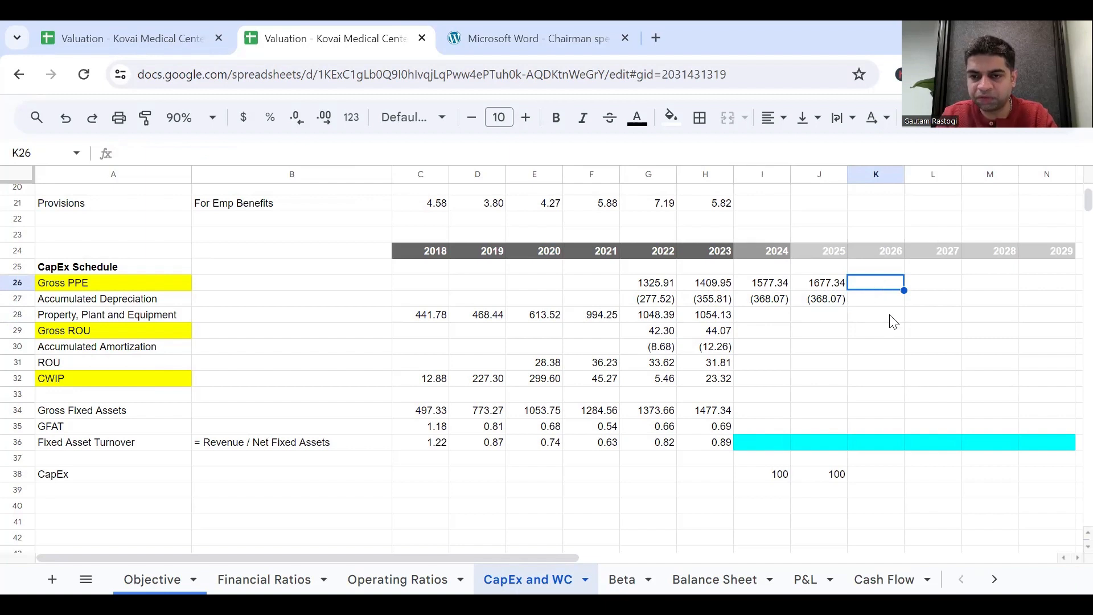
scroll(895, 318, "right", 3)
scroll(894, 320, "right", 2)
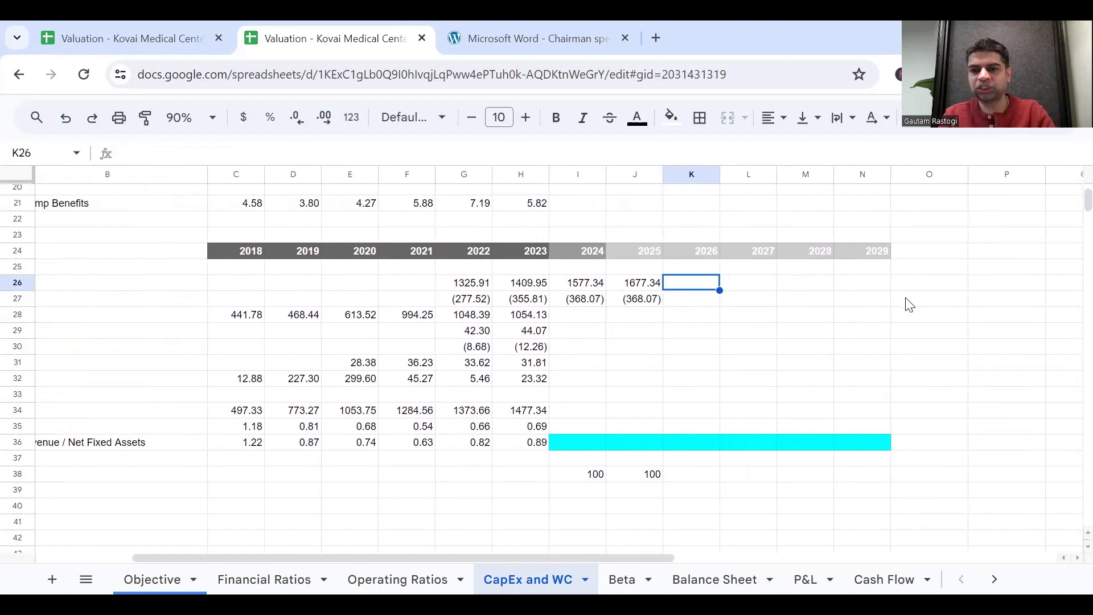
left_click(909, 303)
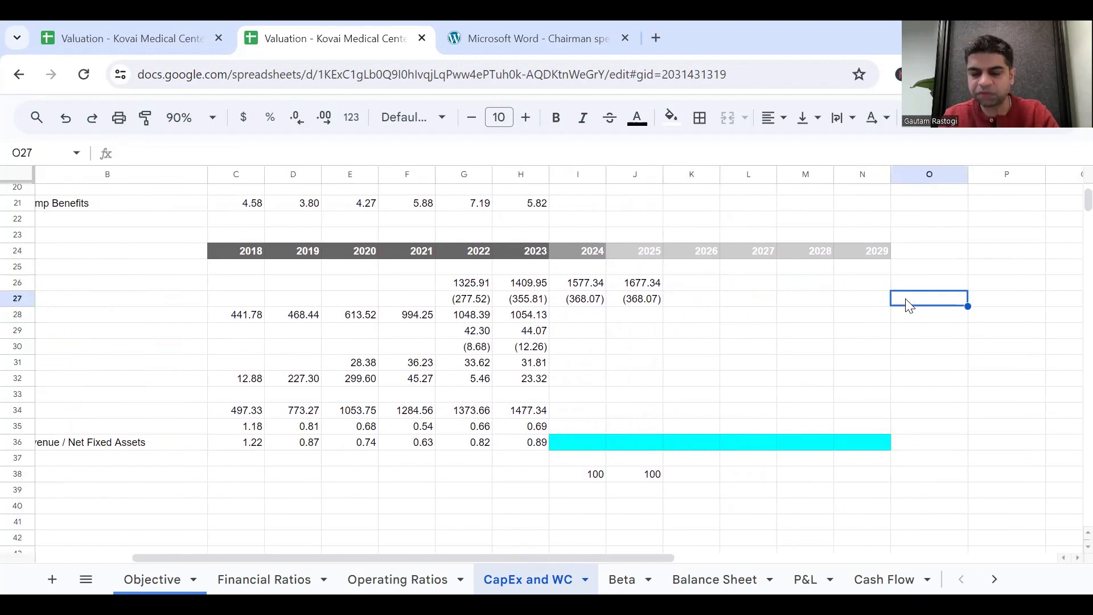
scroll(691, 483, "left", 5)
scroll(687, 481, "right", 3)
scroll(688, 481, "left", 3)
Make the CapEx row label in A38 bold.
left_click(863, 476)
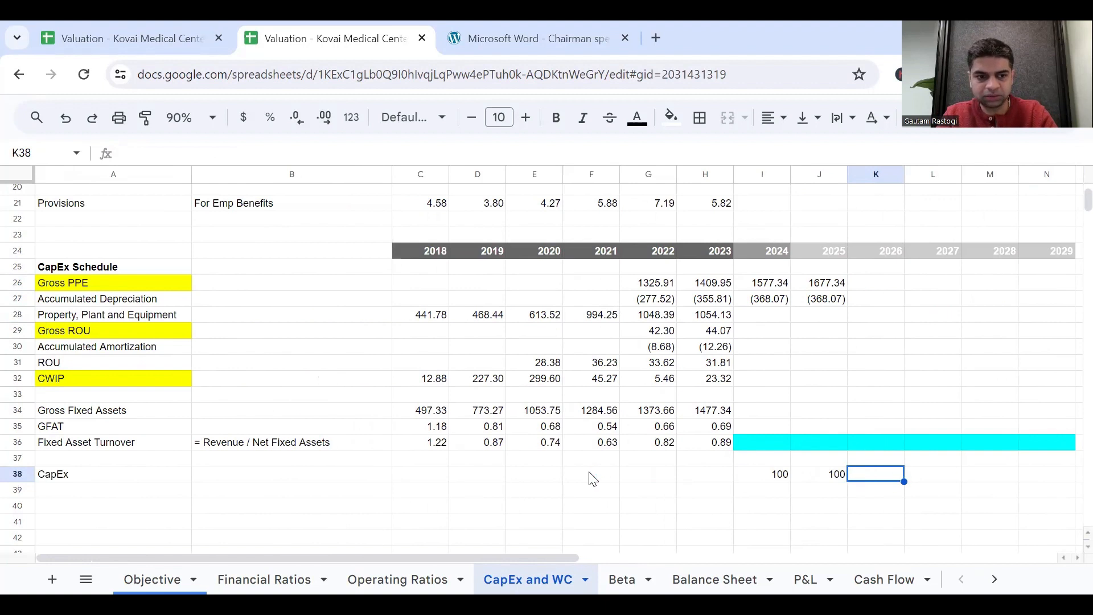
left_click(170, 481)
key("ctrl+b")
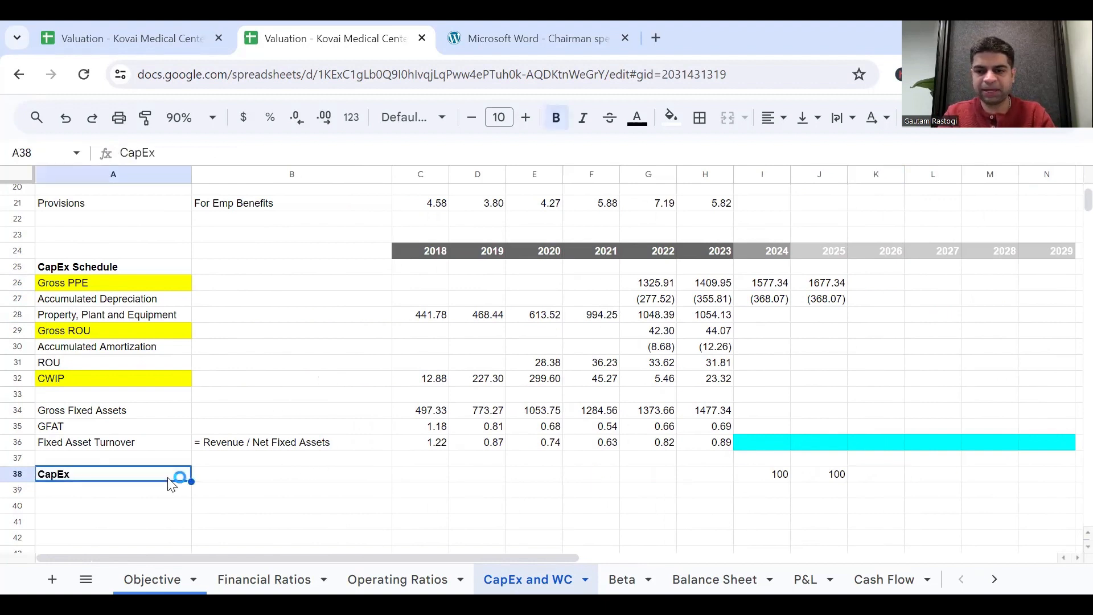
Link the 2026 CapEx cell K38 to the P&L depreciation row with ='P&L'!J17 and fill it across to N38.
key("Right")
key("Right")
key("Right")
key("Right")
key("Right")
key("Right")
key("Right")
key("Right")
key("Right")
key("Right")
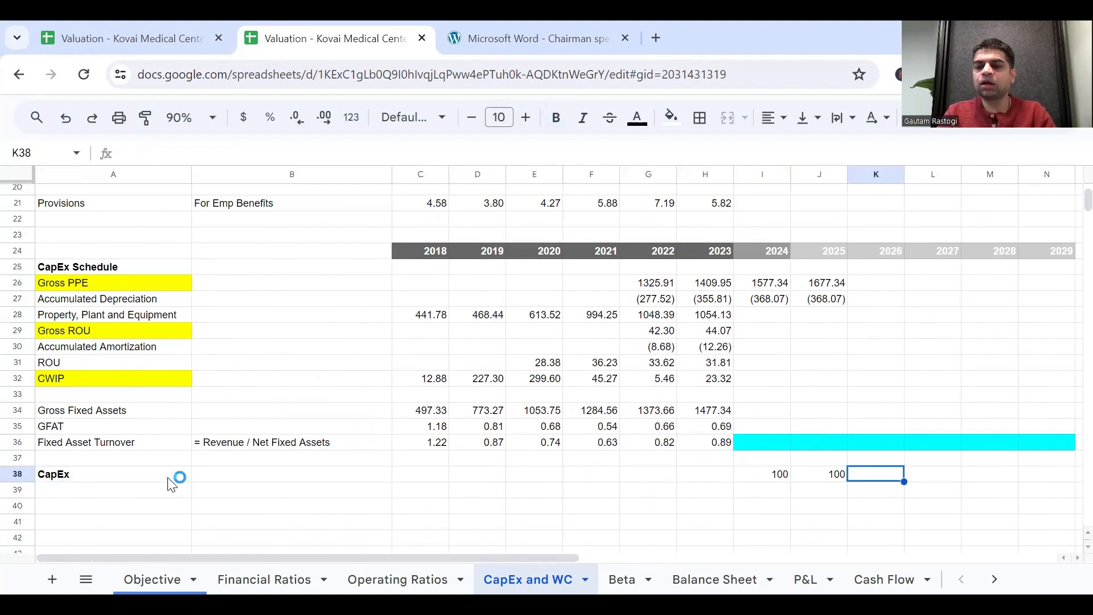
scroll(638, 387, "right", 2)
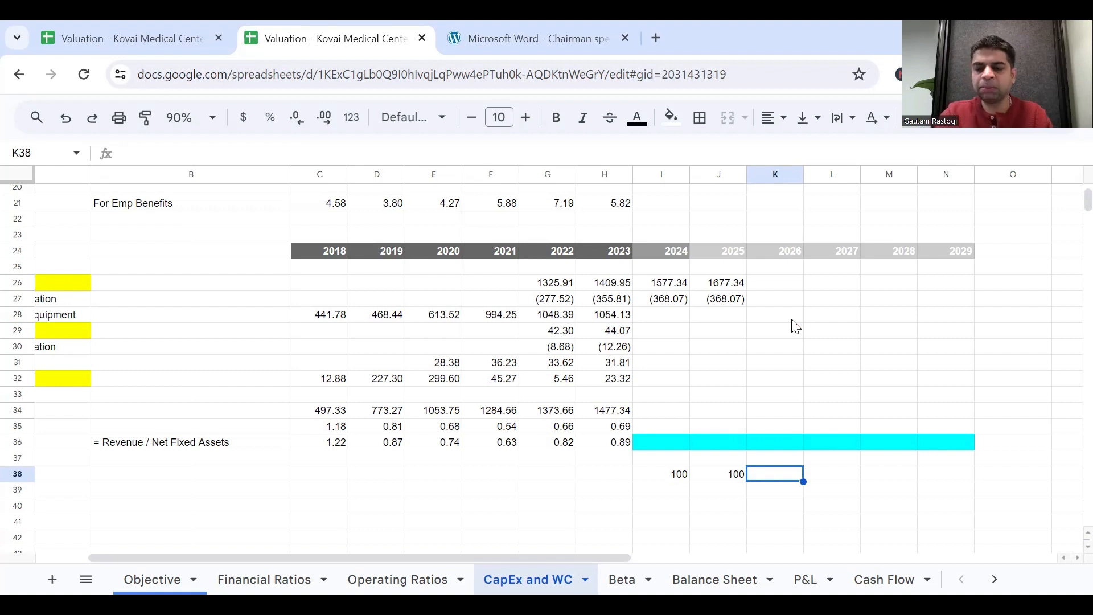
type("=")
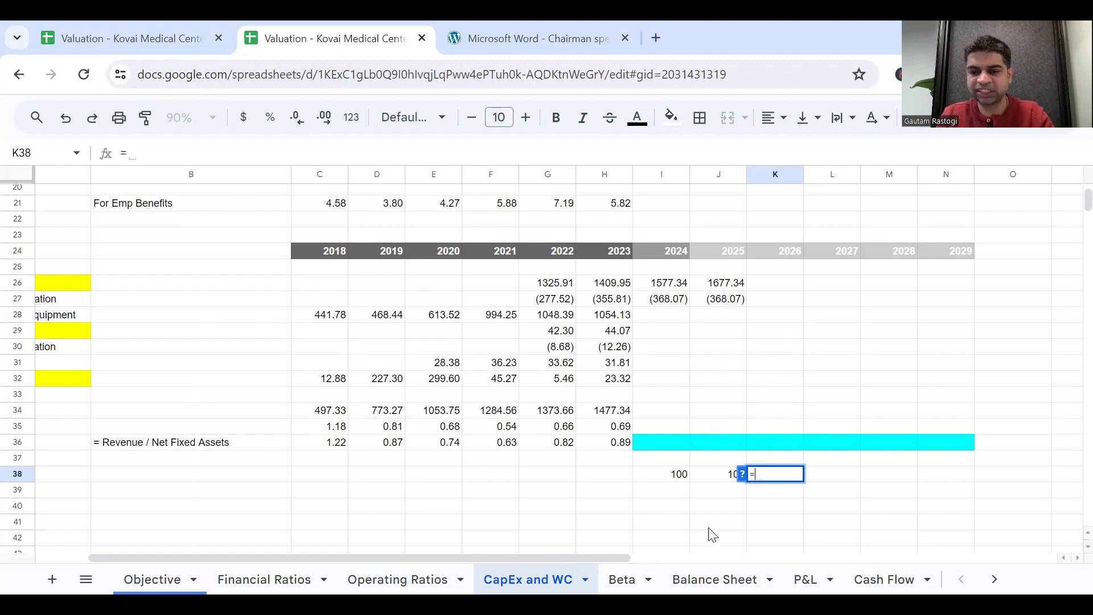
left_click(792, 578)
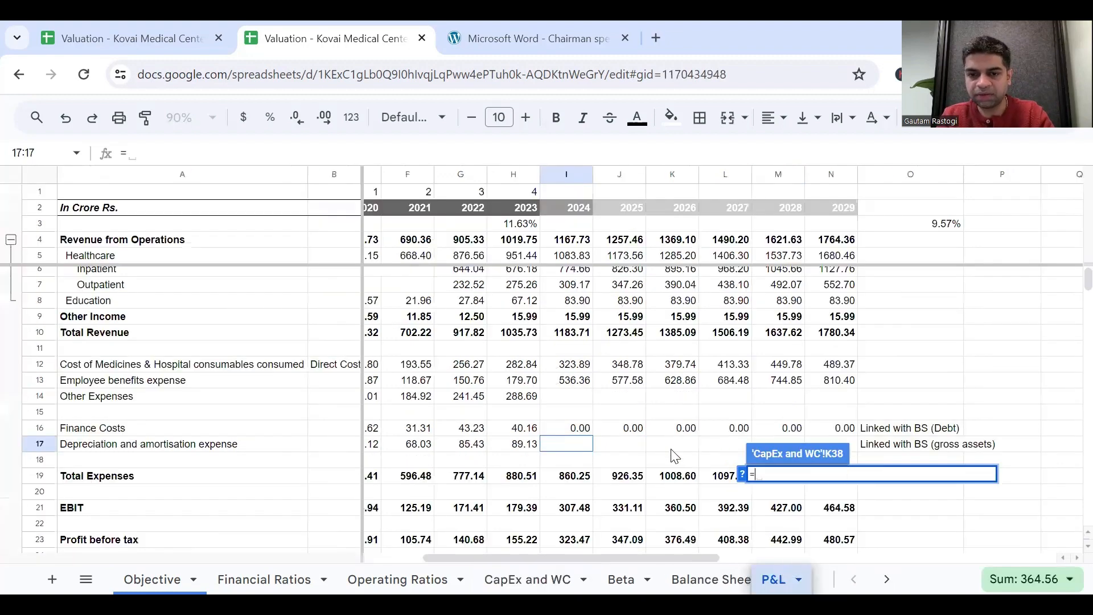
left_click(638, 450)
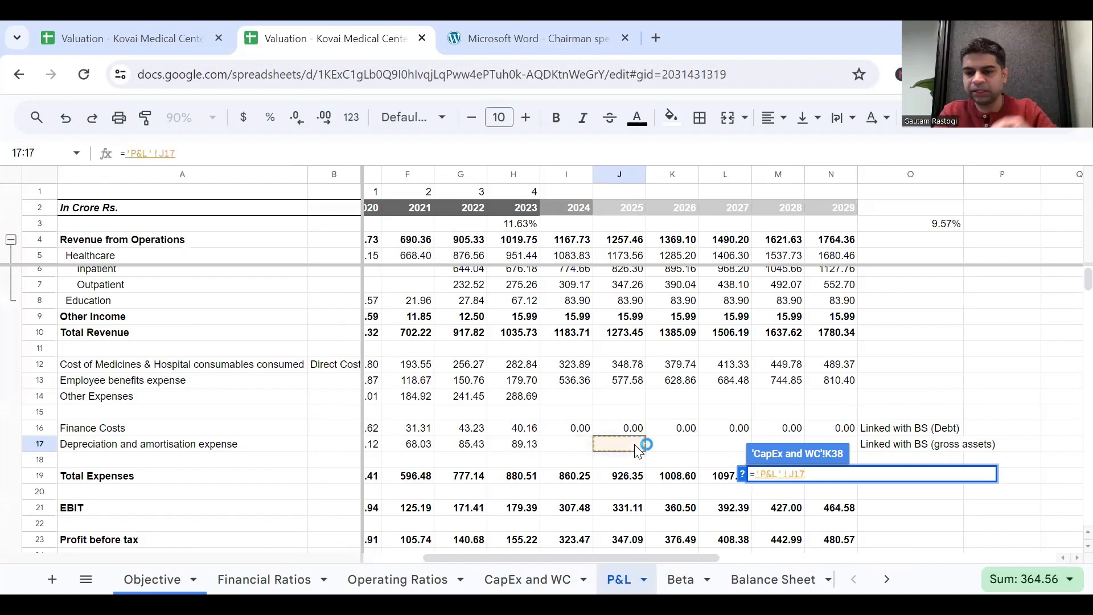
key("Return")
scroll(825, 461, "left", 2)
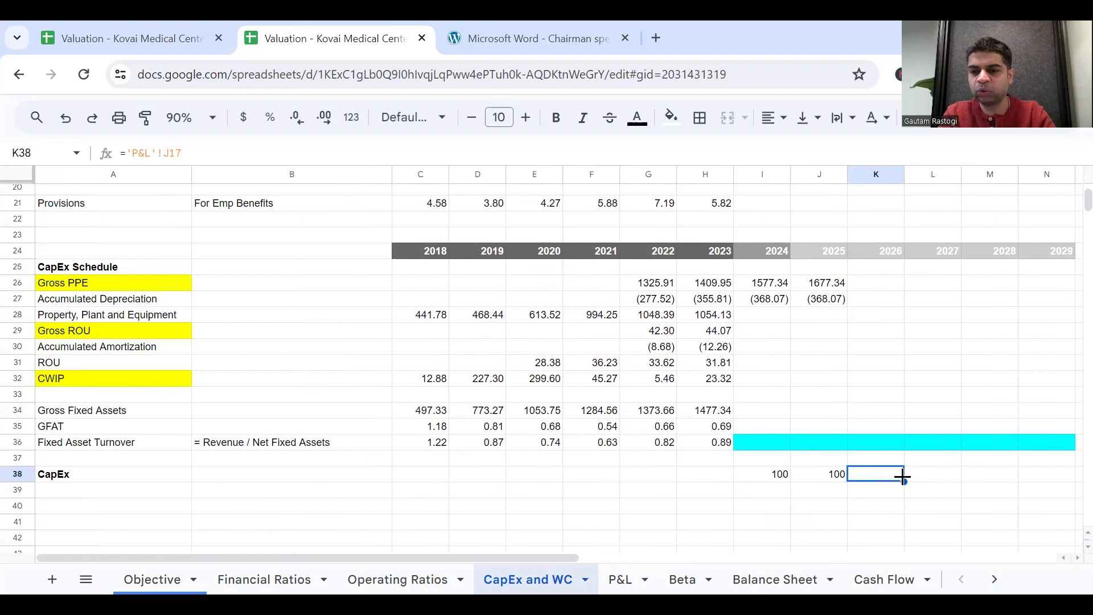
left_click_drag(904, 482, 1028, 481)
left_click(902, 507)
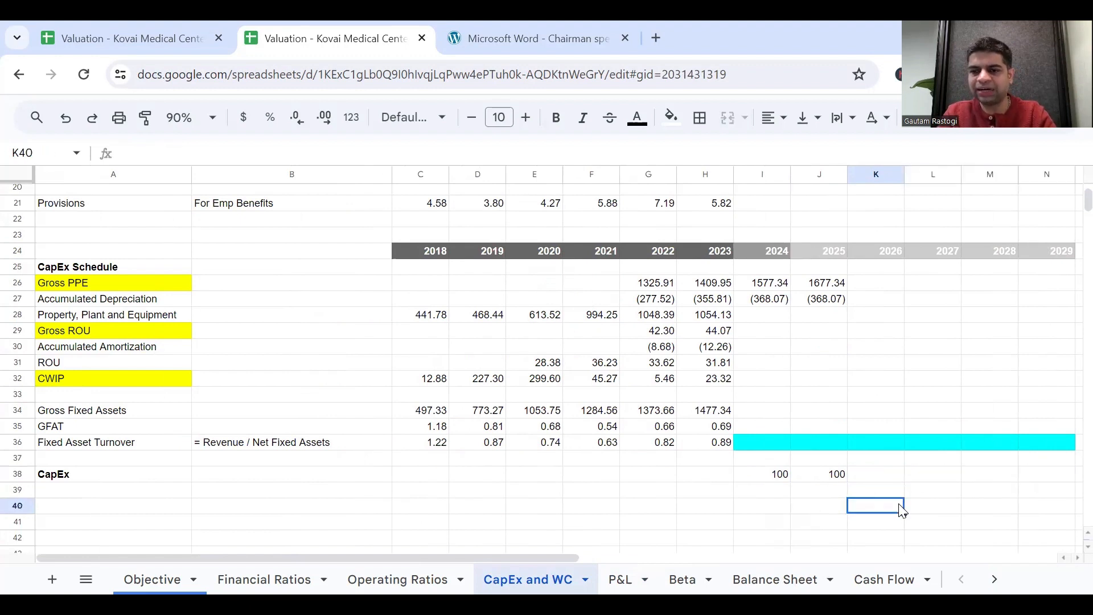
Check the 2026 CapEx formula in K38 against the Depreciation and amortisation expense row on the P&L sheet.
left_click(884, 475)
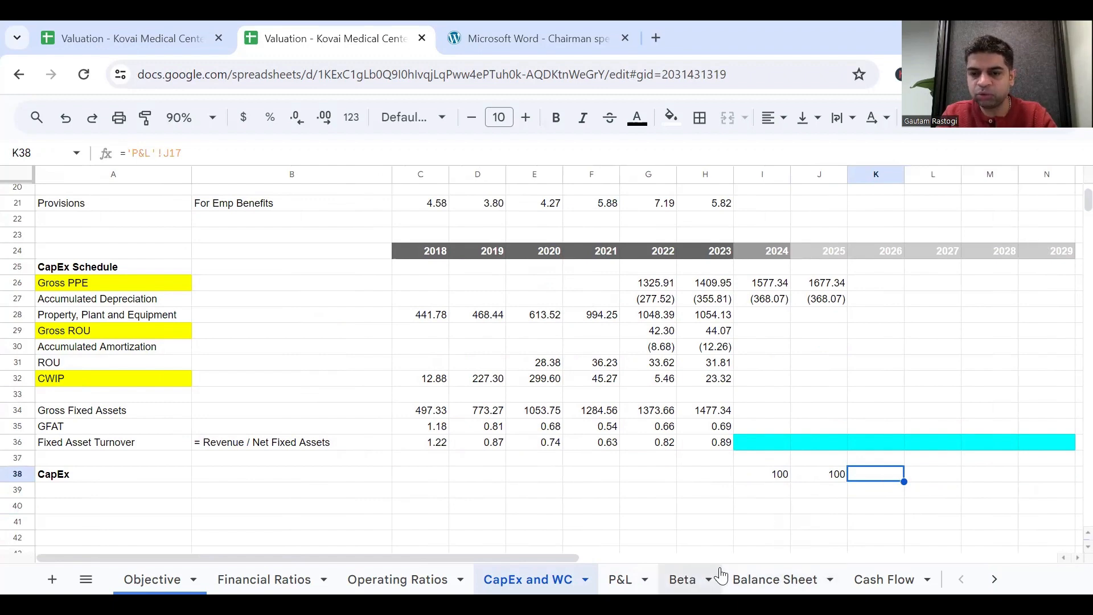
left_click(619, 578)
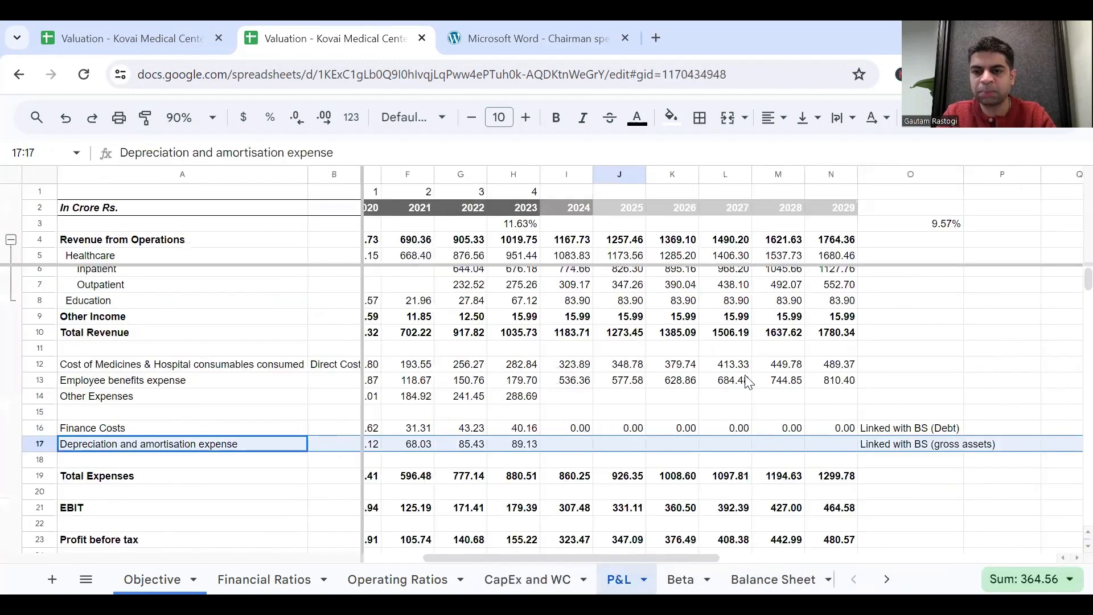
left_click(584, 448)
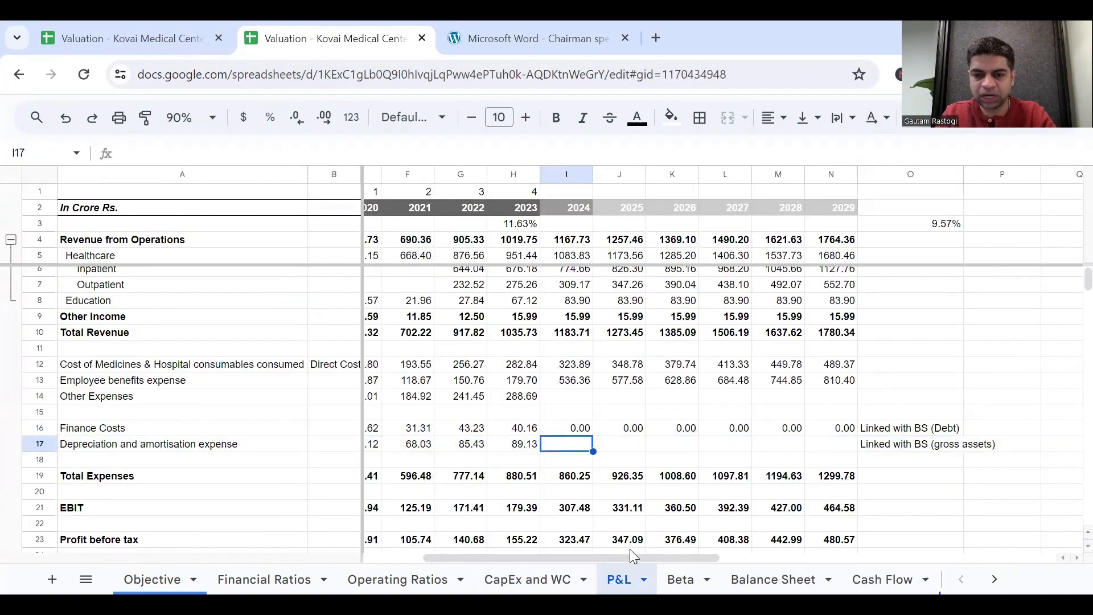
left_click(544, 577)
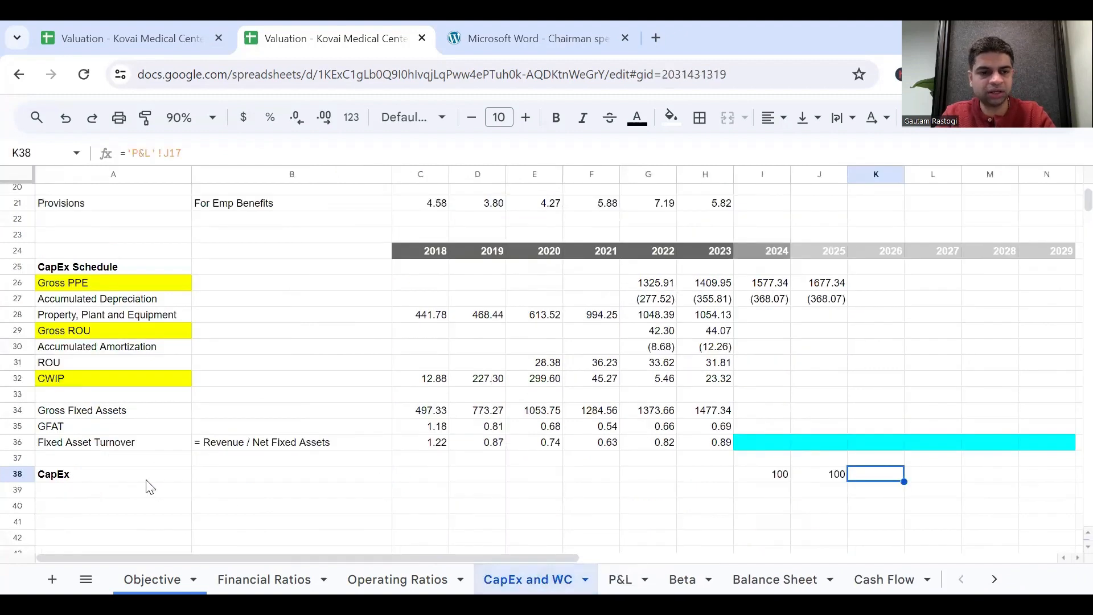
Add the row label "Depreciation%" in A39, directly below CapEx.
left_click(119, 478)
left_click(121, 491)
type("D")
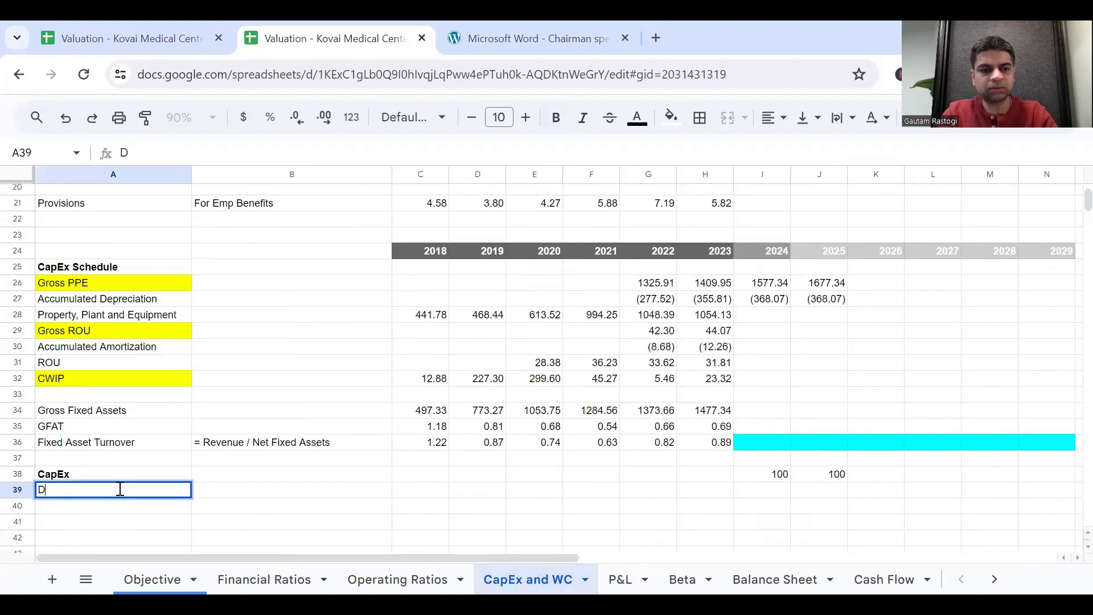
type("epreciation")
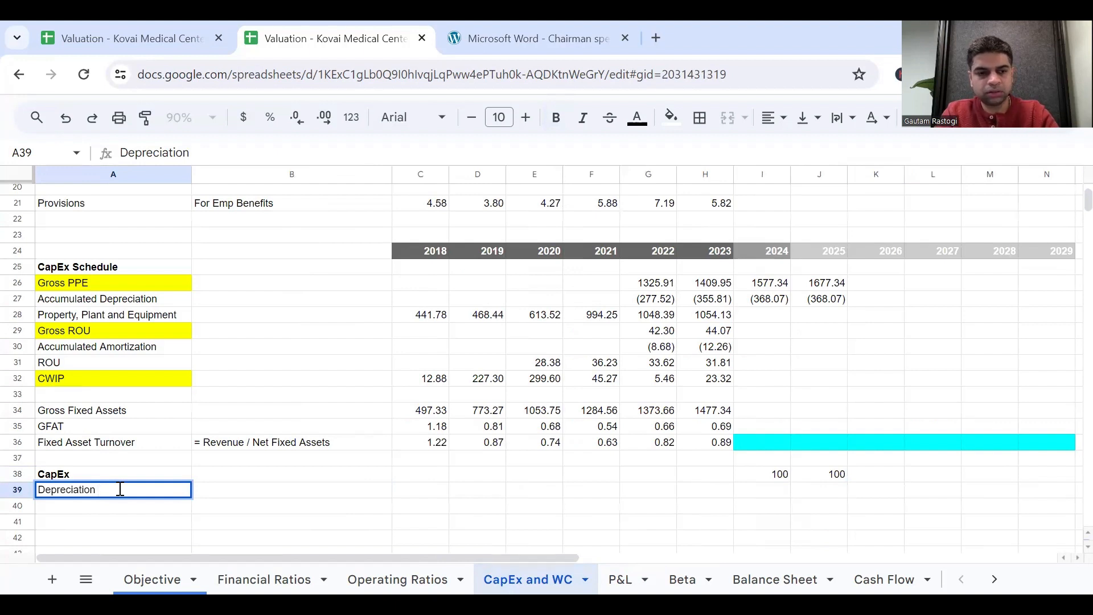
type("%")
key("Return")
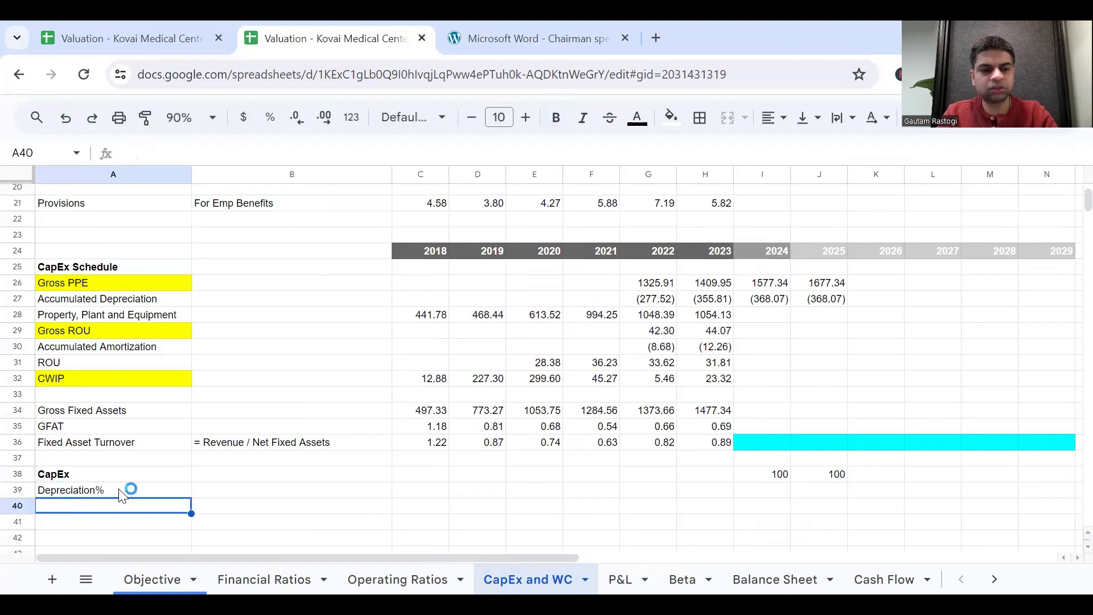
Enter the note "% of Gross Assets" in B39 beside the Depreciation% label.
left_click(120, 493)
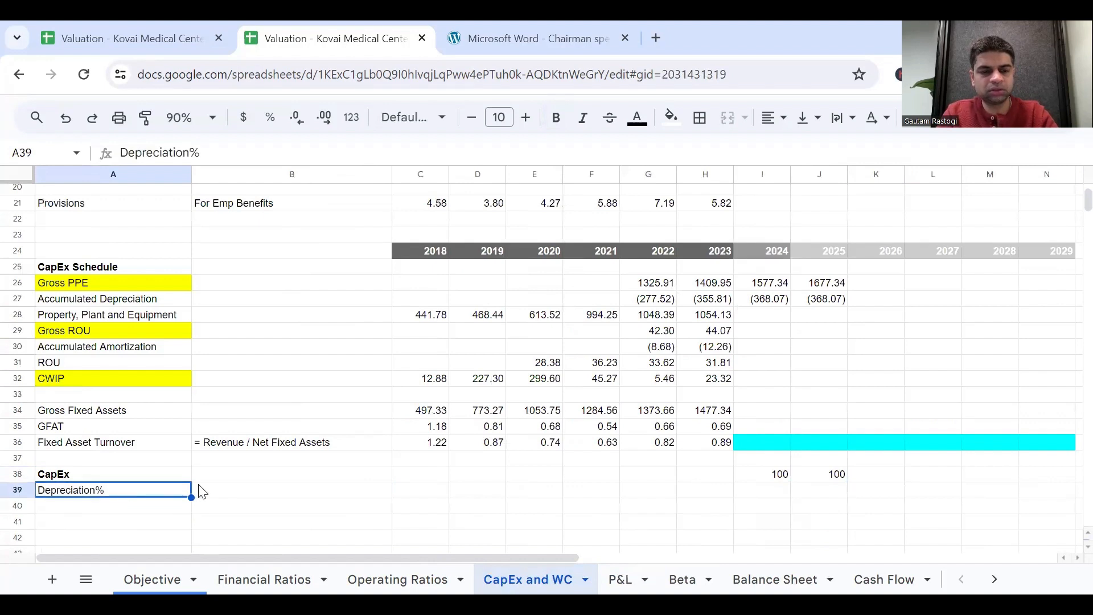
left_click(214, 494)
type("% pf")
key("BackSpace")
key("BackSpace")
type("og")
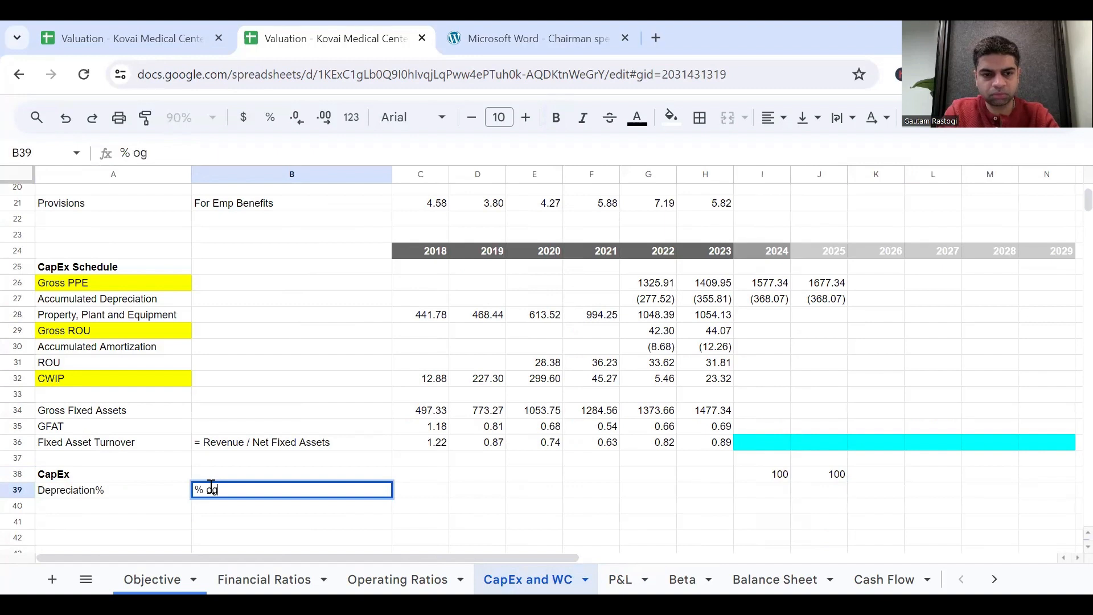
key("BackSpace")
type("f Gross")
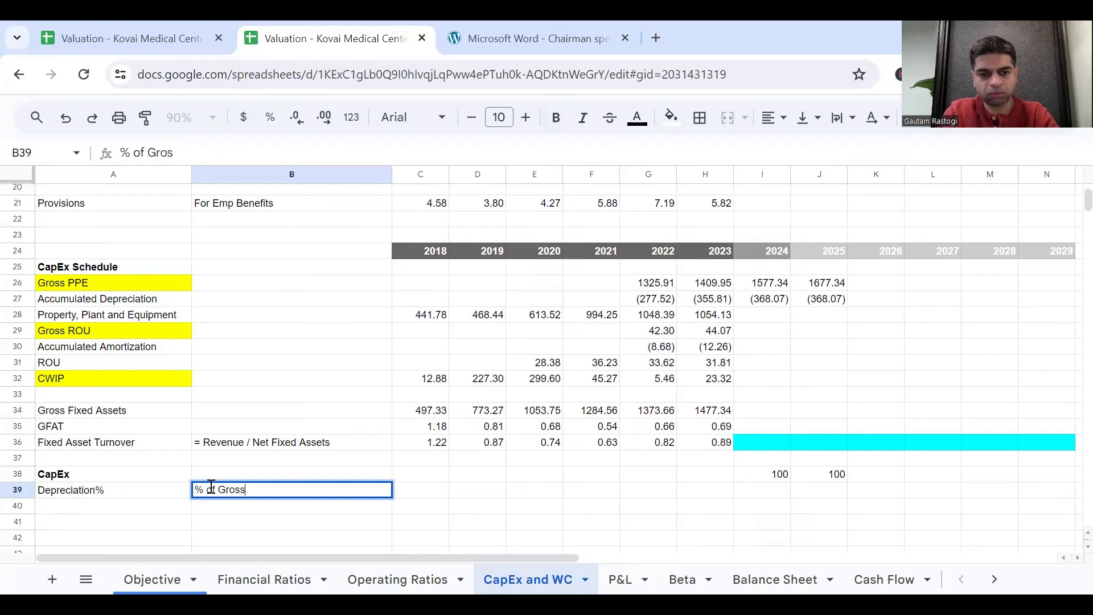
type(" Assets")
key("Return")
key("Up")
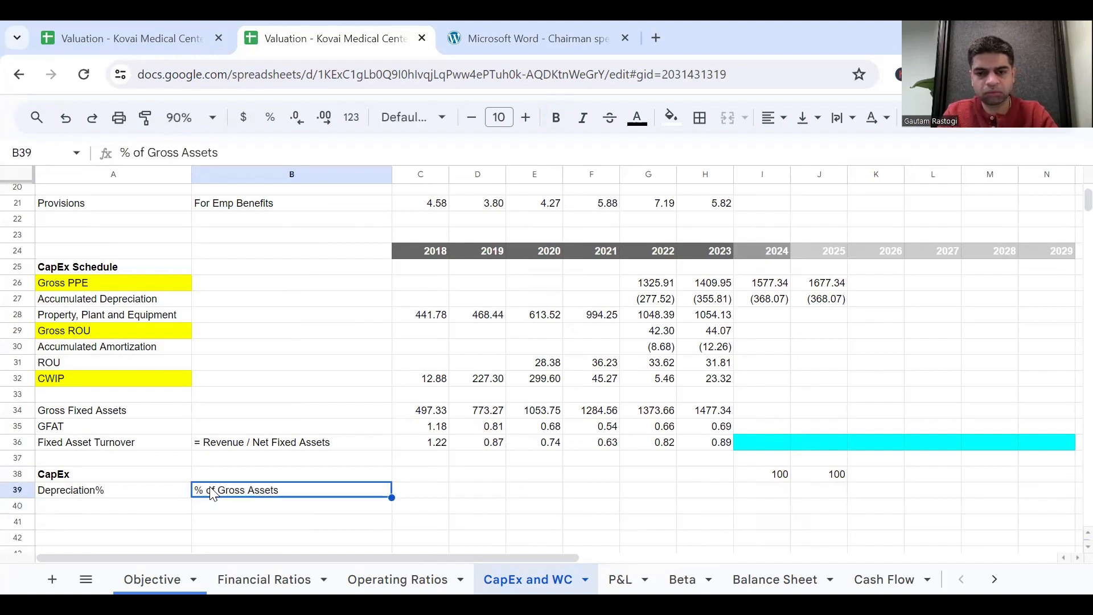
Calculate 2023 depreciation as a share of Gross PPE in H39 with the formula ='P&L'!H17/H26.
key("Right")
key("Right")
key("Right")
key("Right")
key("Right")
key("Right")
type("=")
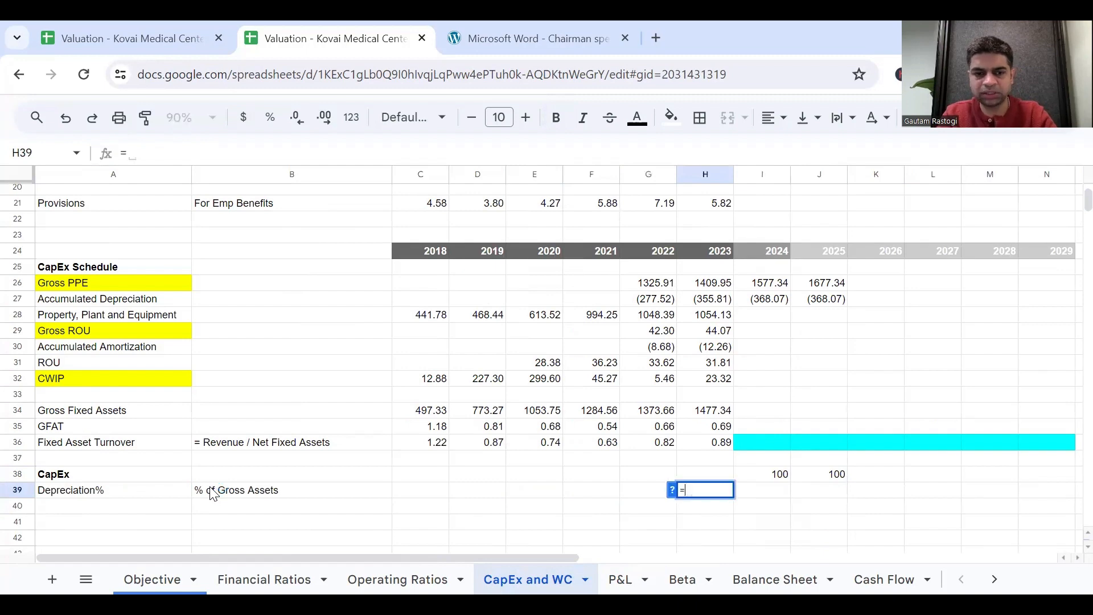
left_click(633, 578)
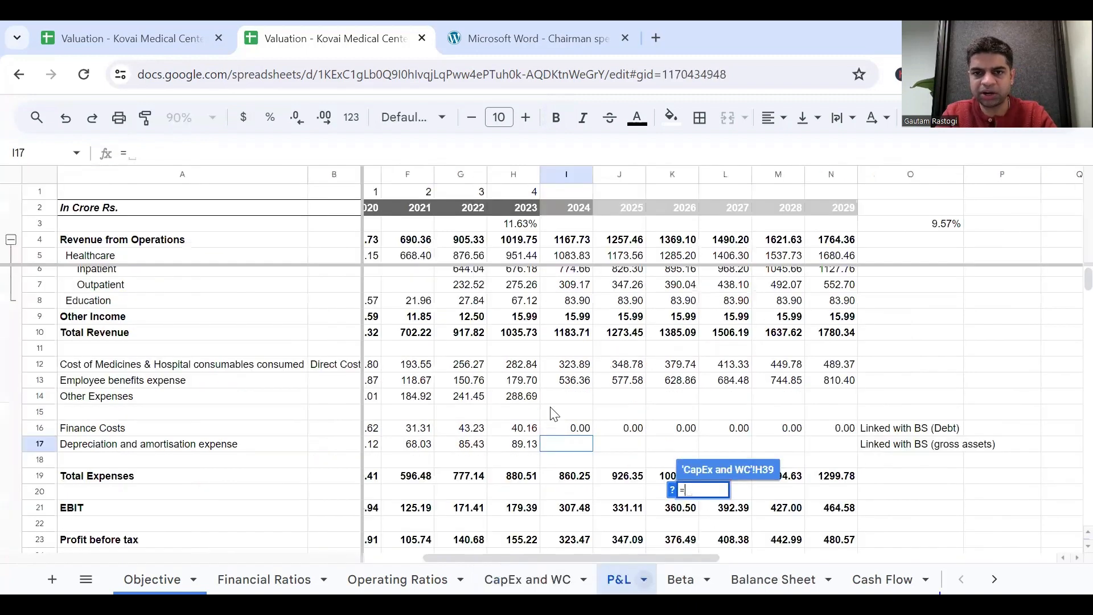
left_click(516, 450)
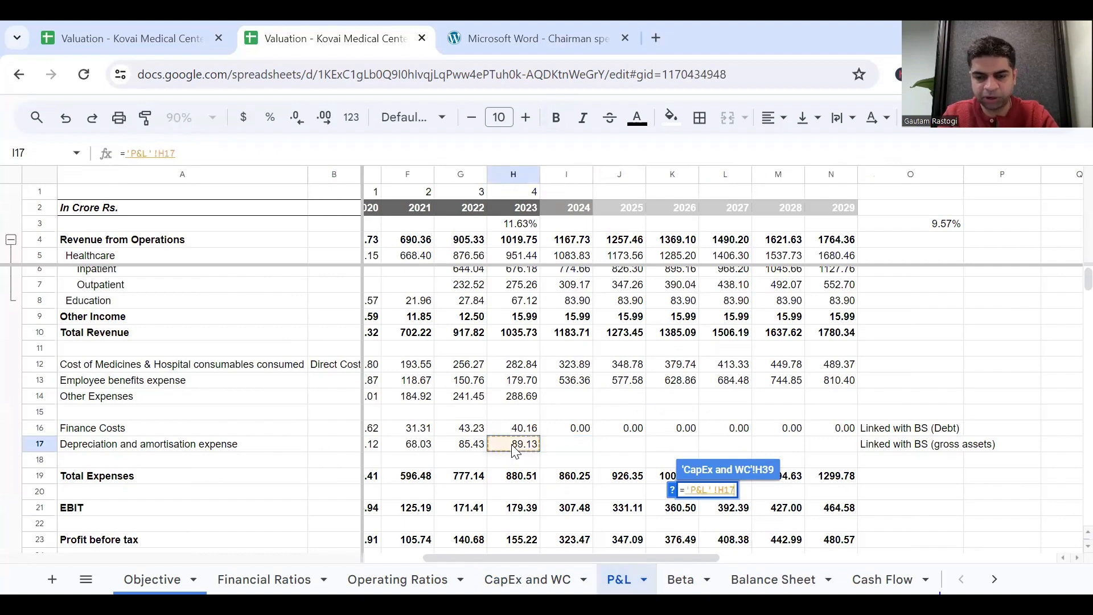
type("/")
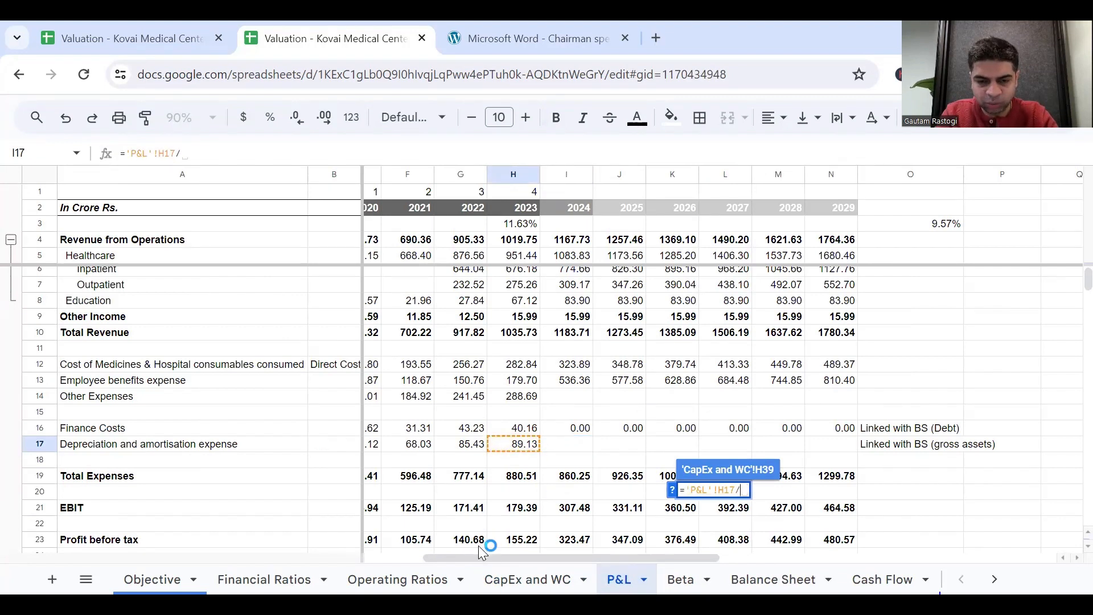
left_click(518, 579)
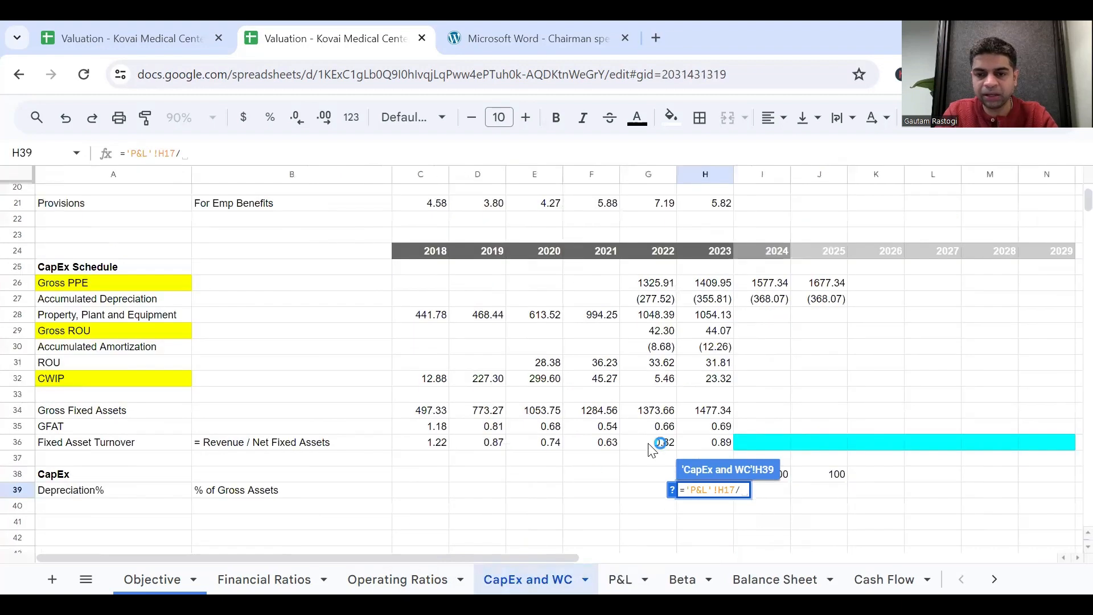
left_click(710, 283)
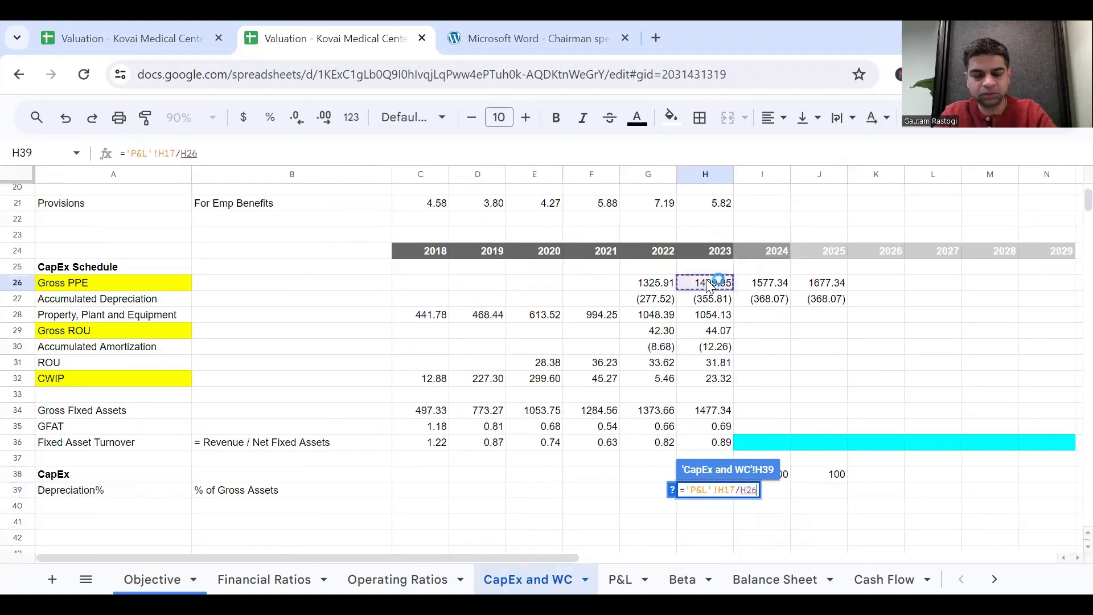
key("Return")
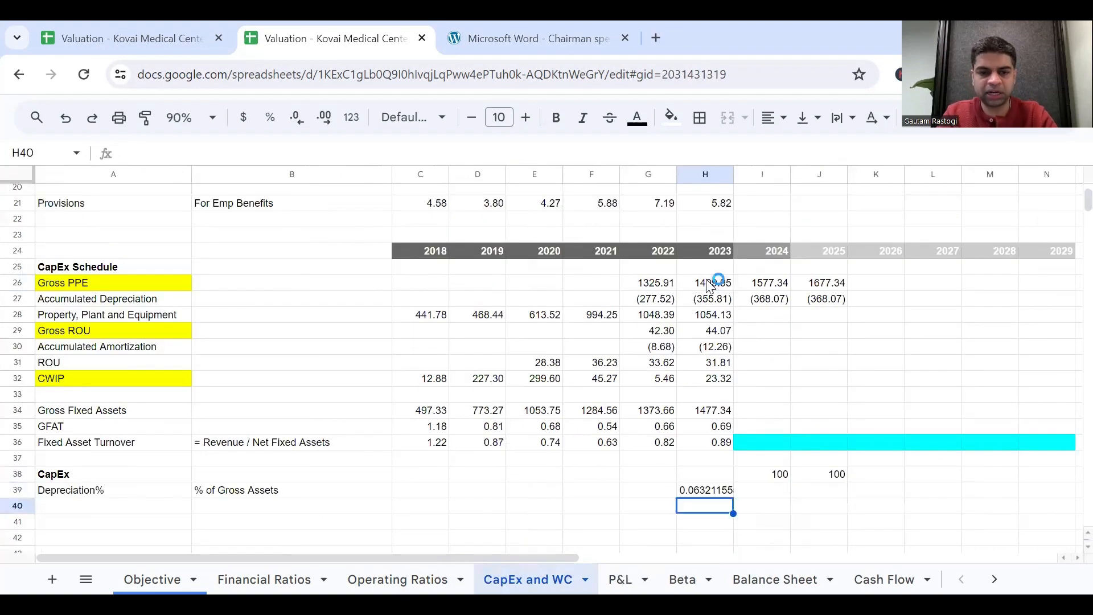
Reword the note in B39 to "% of Gross PPE".
double_click(311, 490)
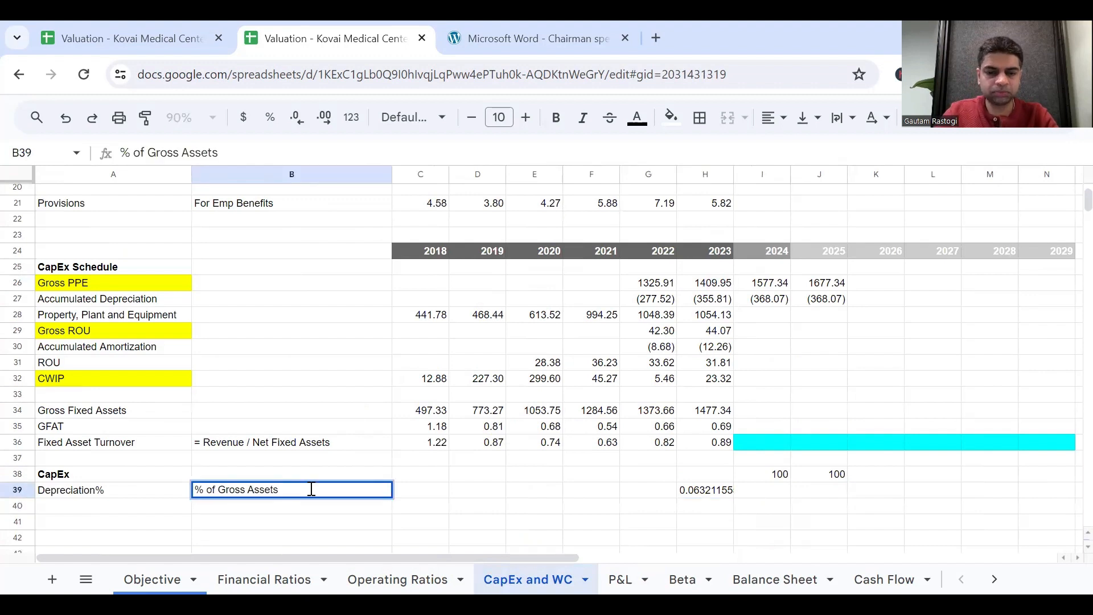
key("BackSpace")
key("BackSpace")
key("BackSpace")
key("BackSpace")
key("BackSpace")
type("PPE")
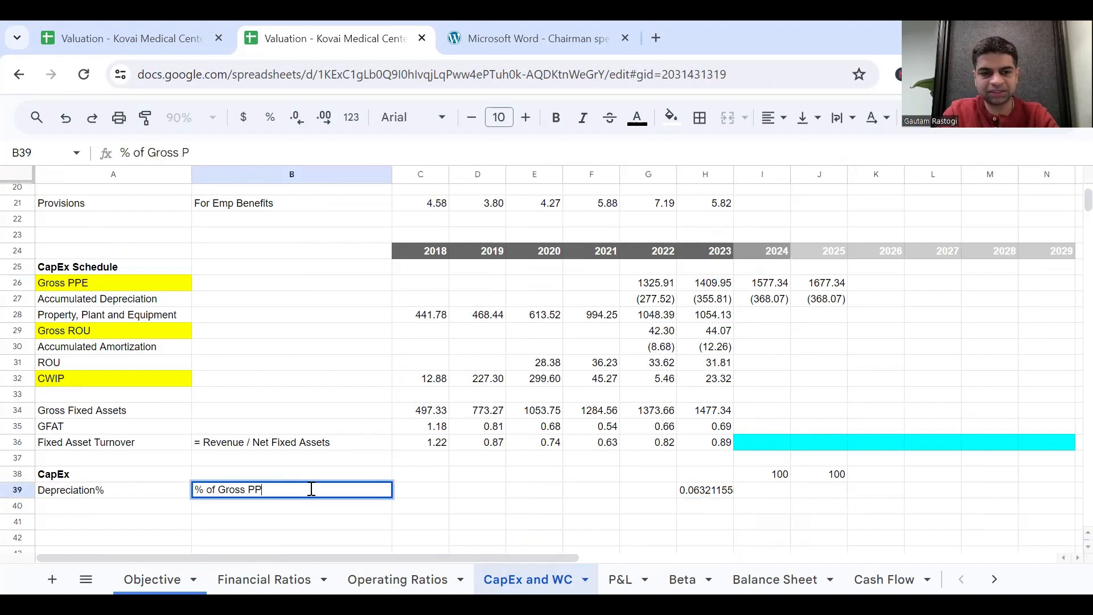
key("Return")
Extend the H39 denominator with Gross ROU and CWIP so the formula reads ='P&L'!H17/(H26+H29+H32).
left_click(718, 494)
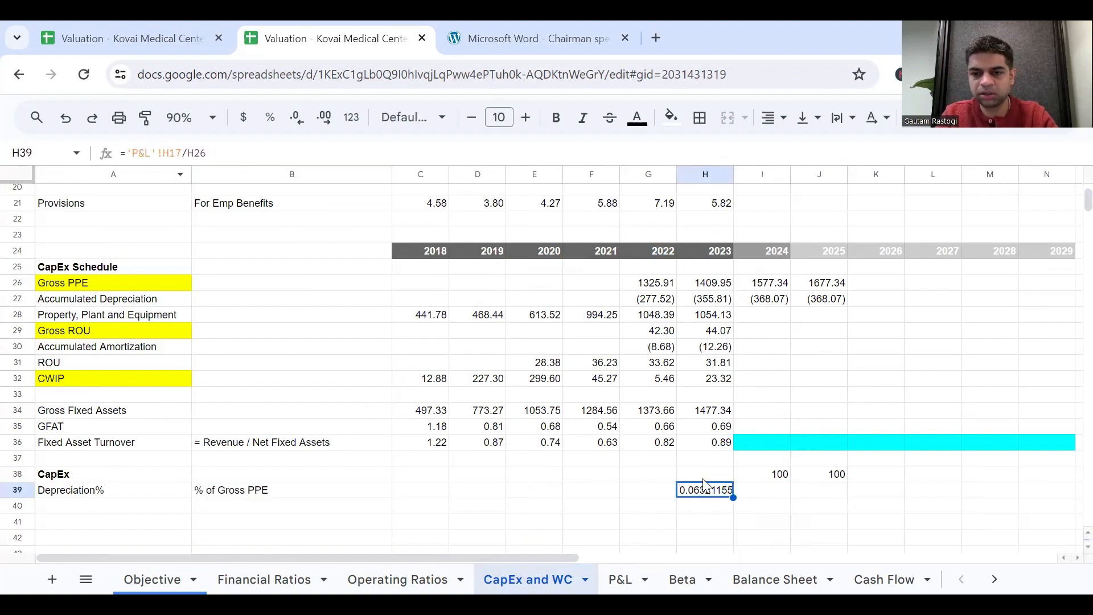
left_click(189, 151)
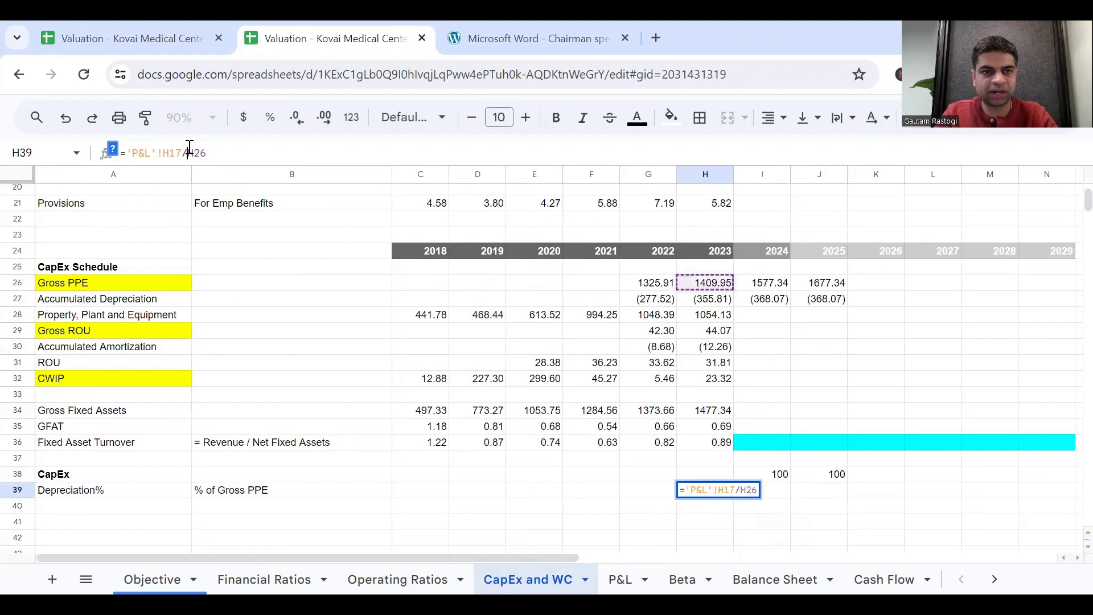
type("(H26")
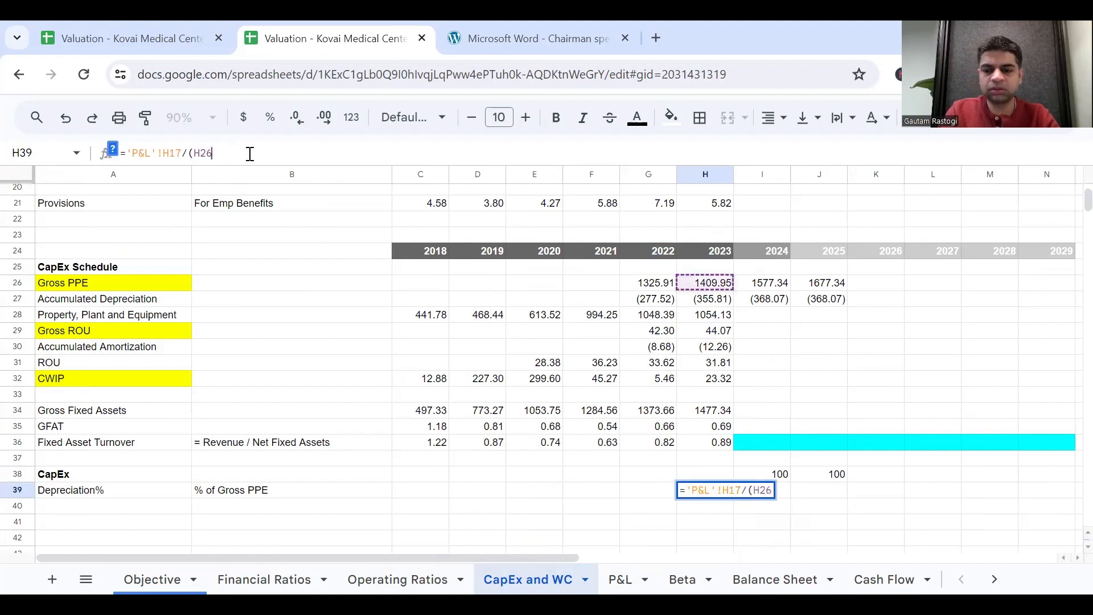
type("+")
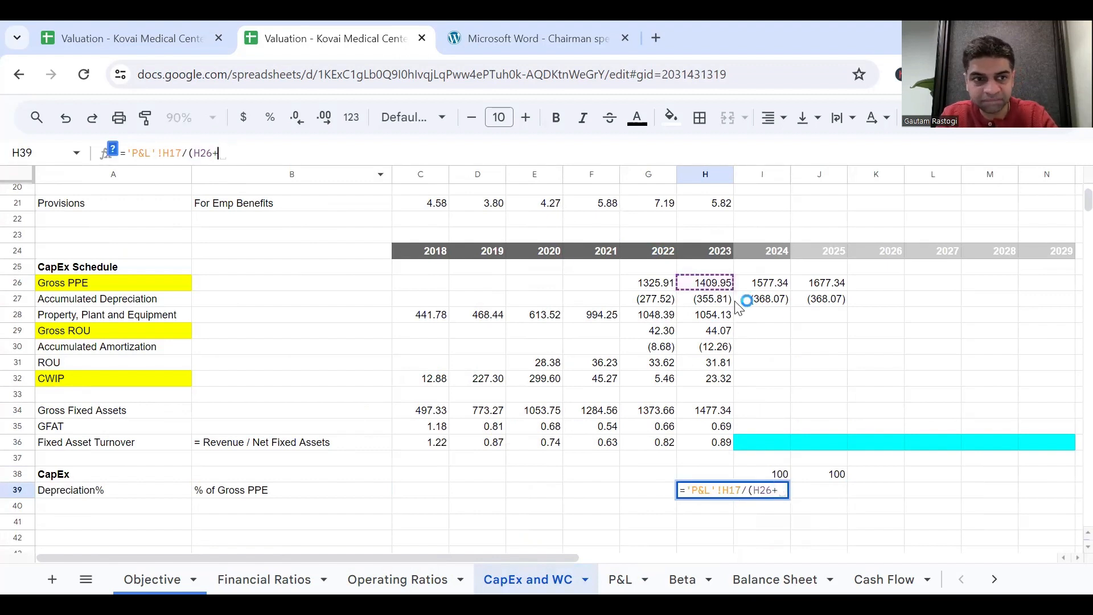
left_click(702, 347)
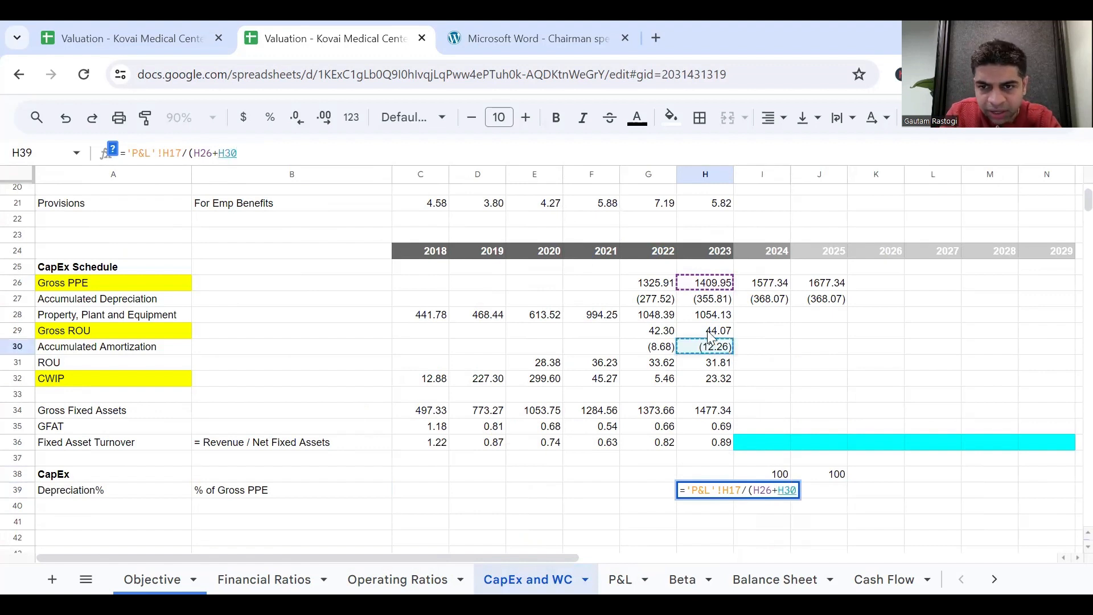
left_click(713, 332)
type("+")
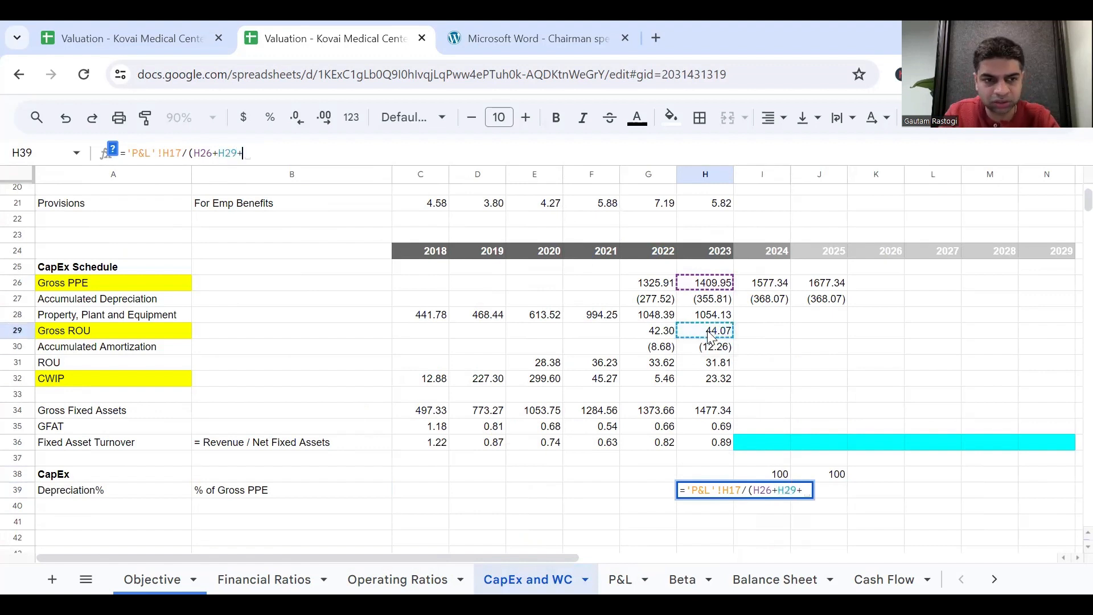
left_click(709, 387)
key("Return")
Format the 2023 depreciation ratio in H39 as a percentage and fill it back to 2022 in G39.
key("Up")
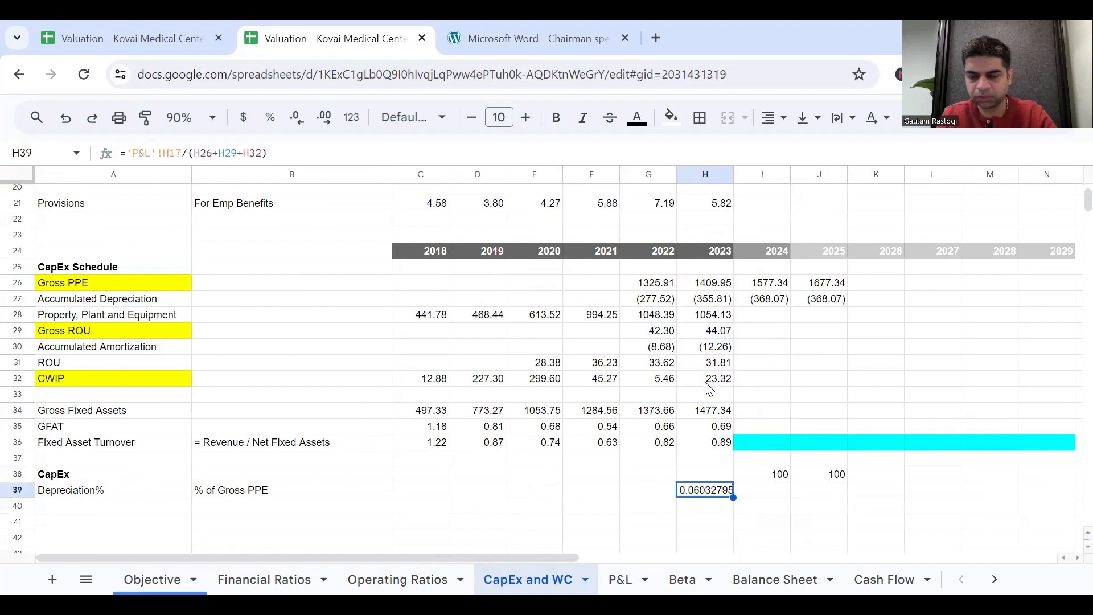
left_click(270, 118)
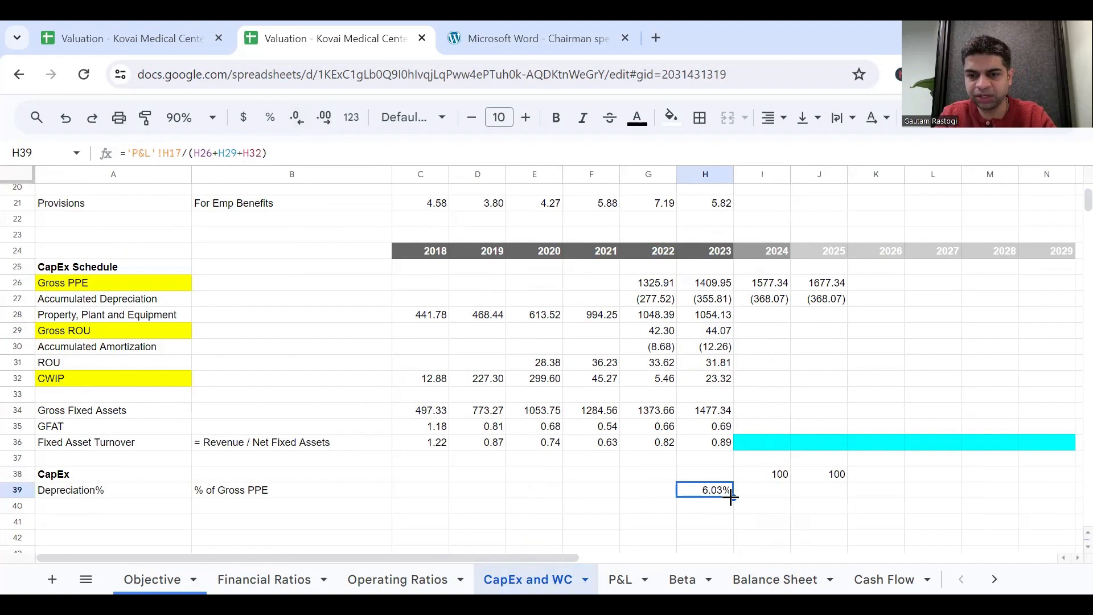
left_click_drag(733, 498, 659, 500)
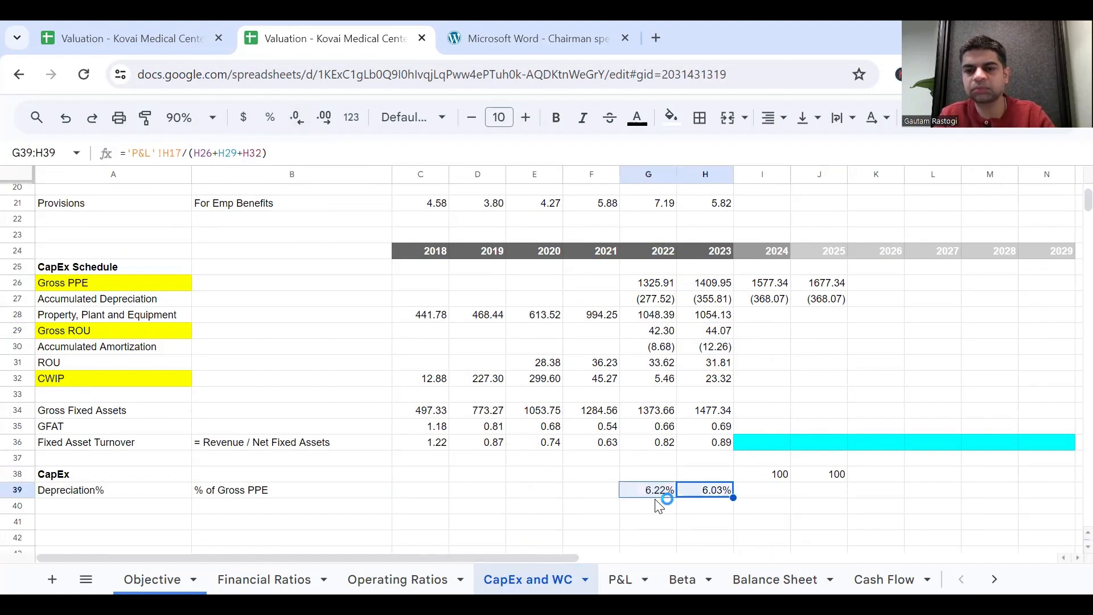
Carry the 2023 depreciation rate into the 2024 forecast by entering =H39 in I39.
left_click(755, 493)
type("=")
scroll(684, 493, "right", 2)
left_click(582, 494)
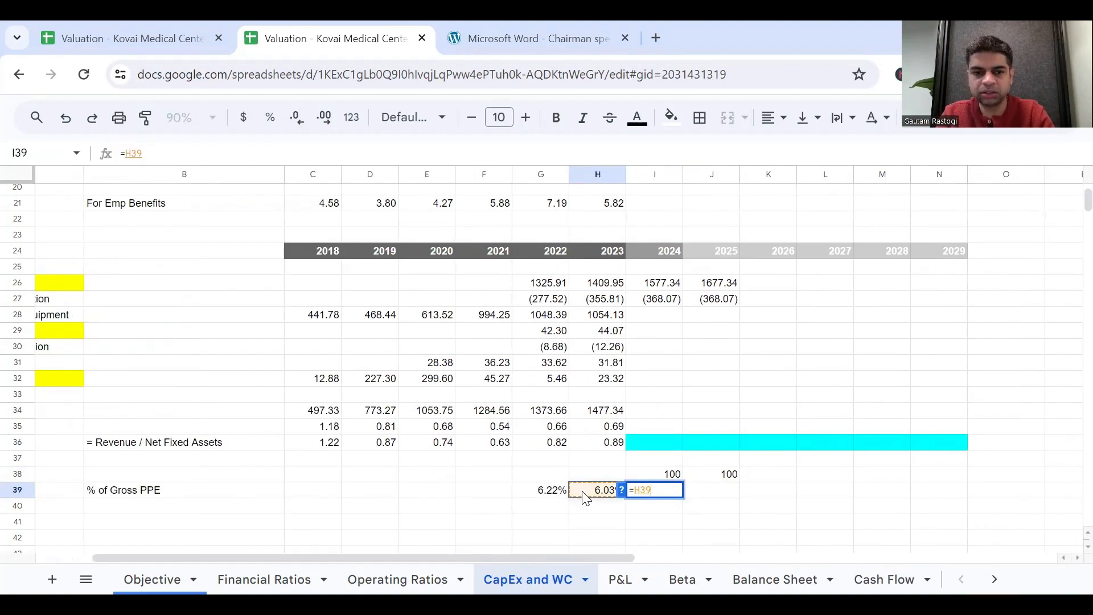
key("Return")
key("Up")
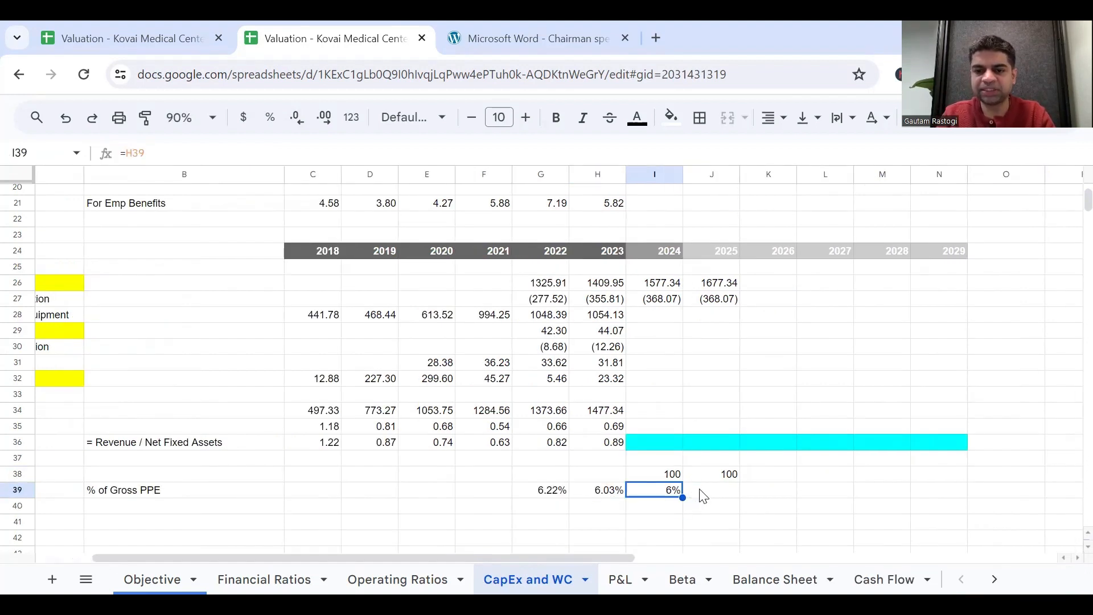
Link the 2025 depreciation rate in J39 to the prior year with =I39 and fill it across to N39.
left_click(704, 491)
type("=")
left_click(653, 497)
key("Return")
key("Up")
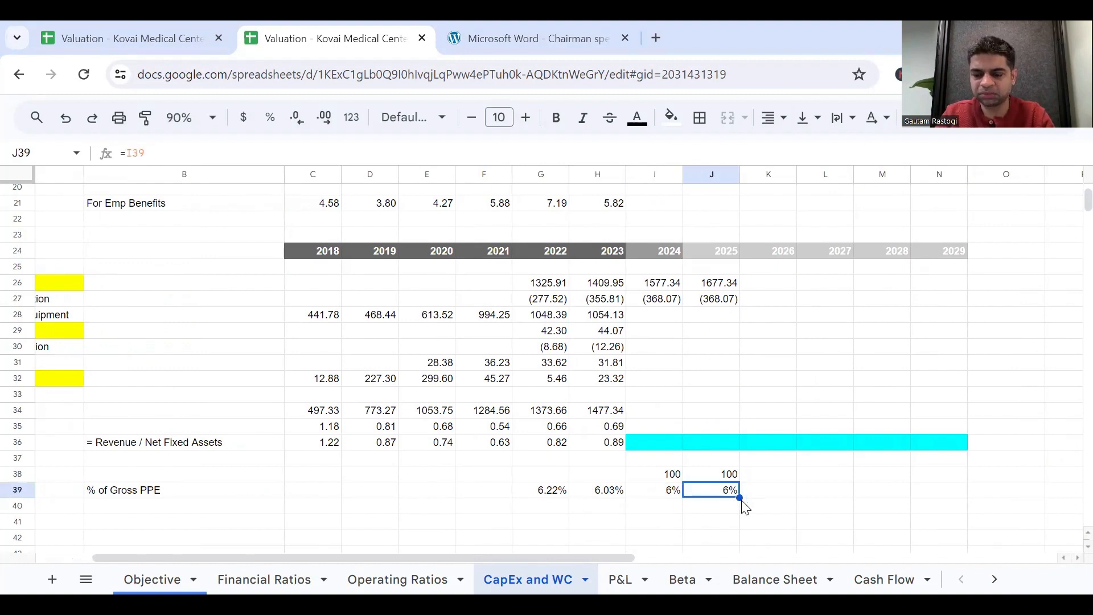
left_click_drag(740, 498, 957, 504)
Show the forecast depreciation rates in I39:N39 with two decimal places.
left_click(653, 496)
key("shift+Right")
key("shift+Right")
key("shift+Right")
key("shift+Right")
key("shift+Right")
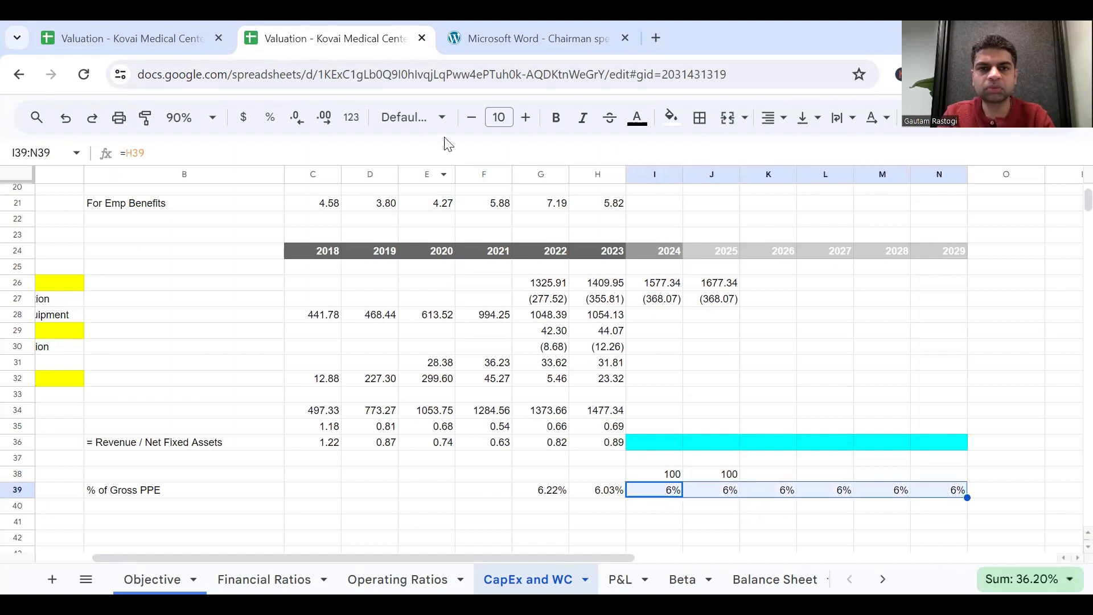
left_click(324, 125)
left_click(325, 120)
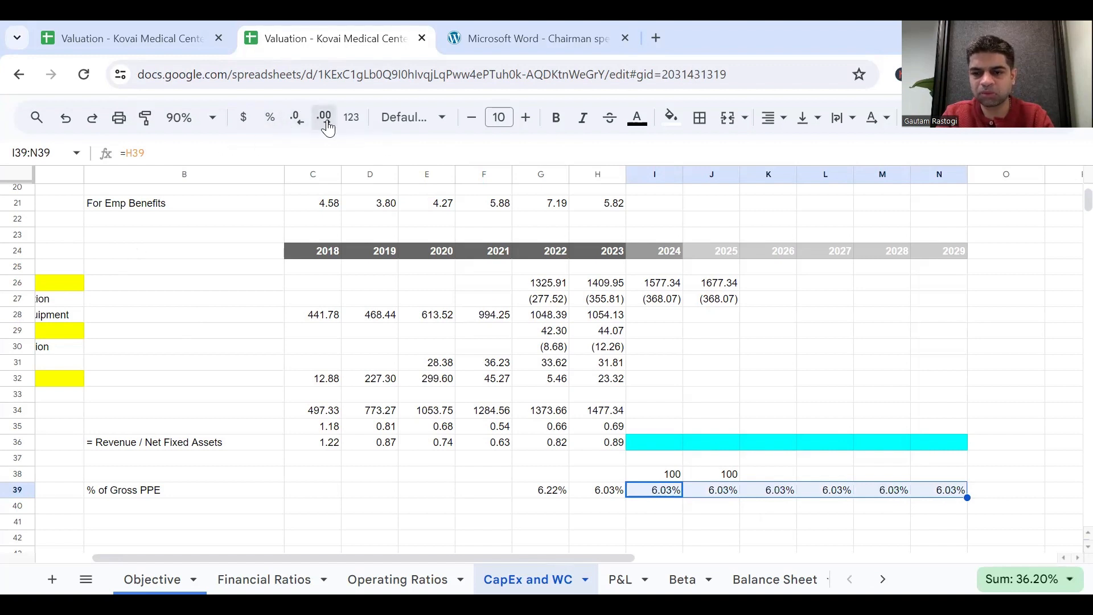
Forecast 2024 depreciation in I17 of the P&L sheet with ='CapEx and WC'!I39*'CapEx and WC'!I26.
left_click(559, 332)
left_click(779, 473)
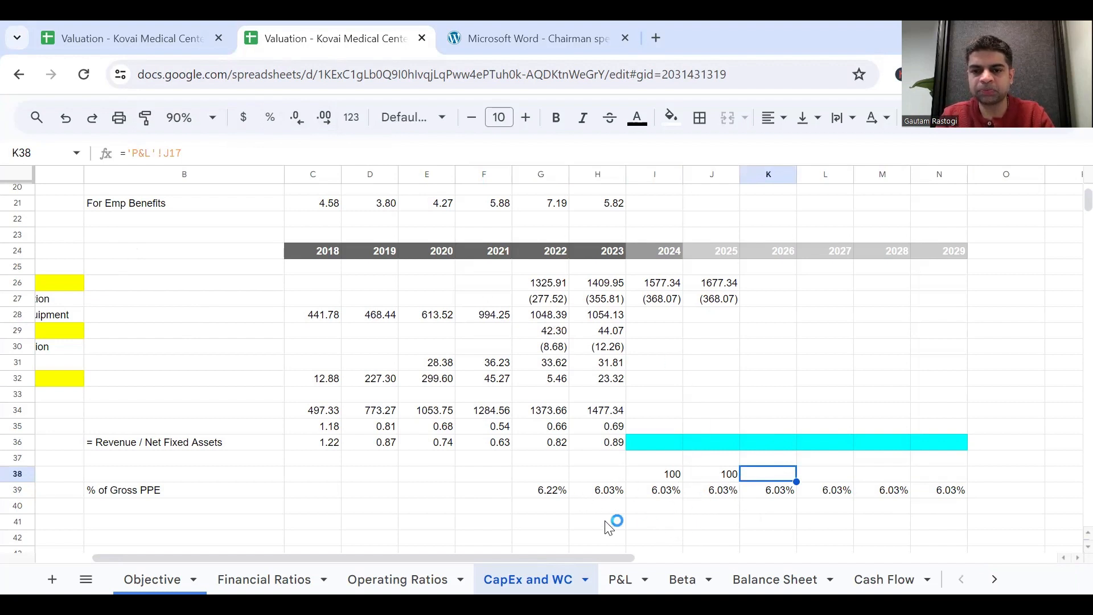
left_click(626, 578)
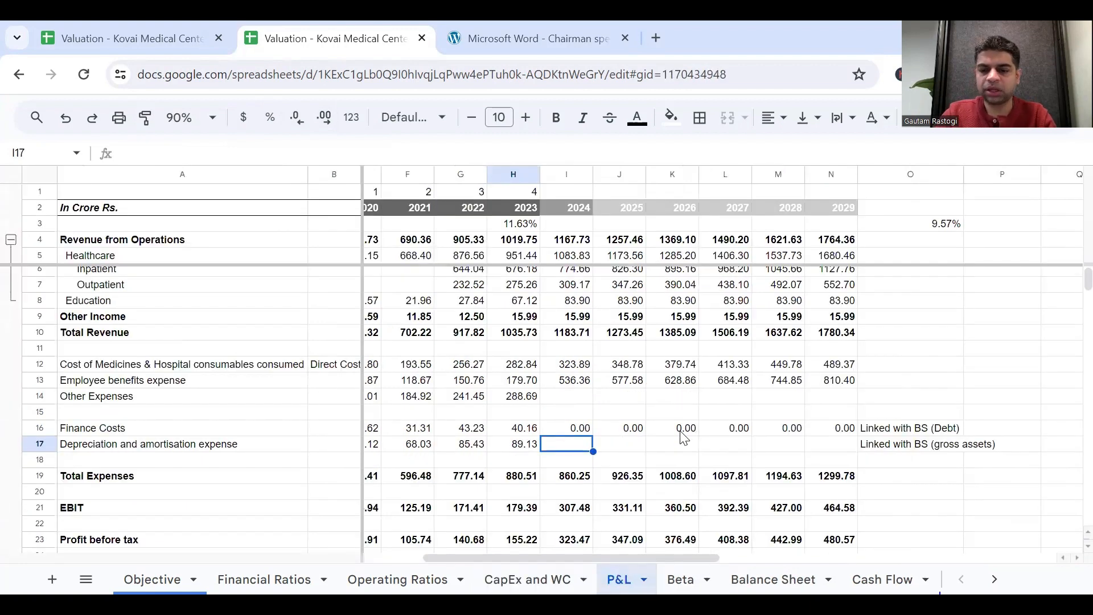
type("=")
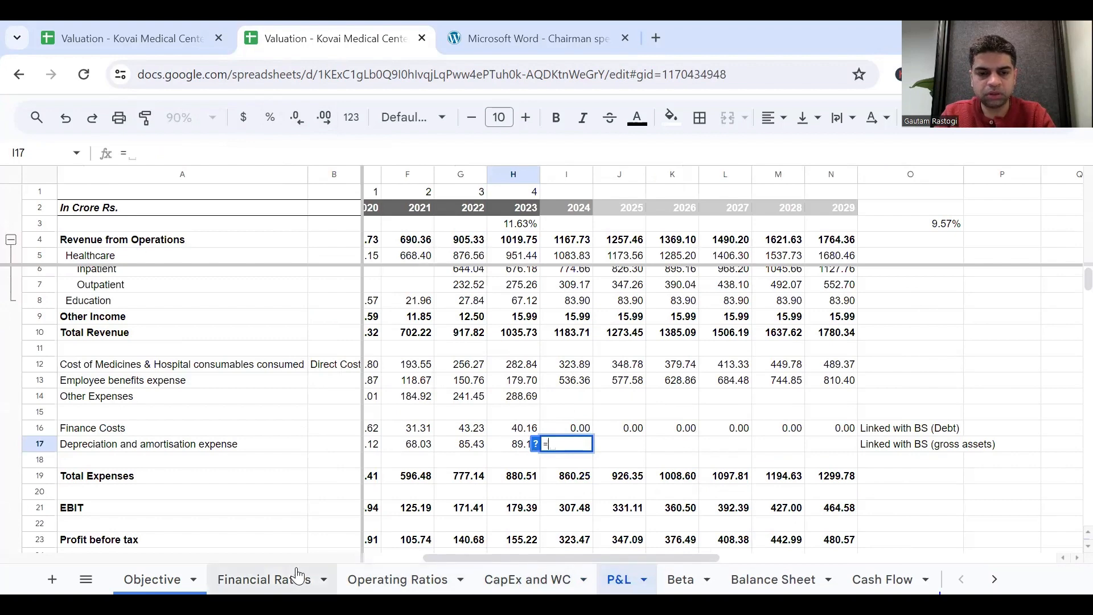
left_click(522, 572)
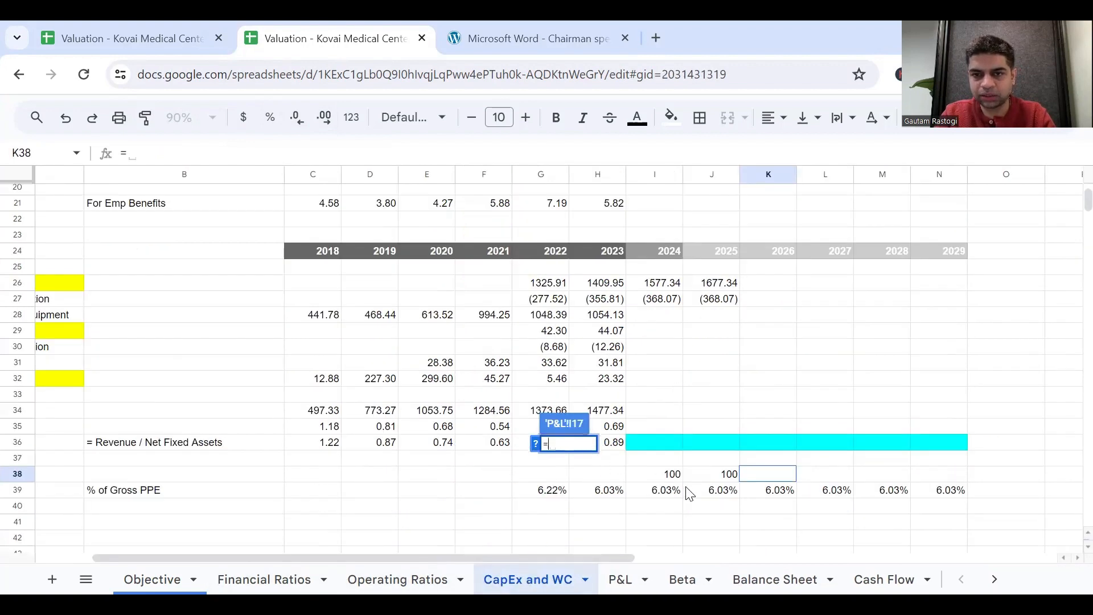
left_click(667, 491)
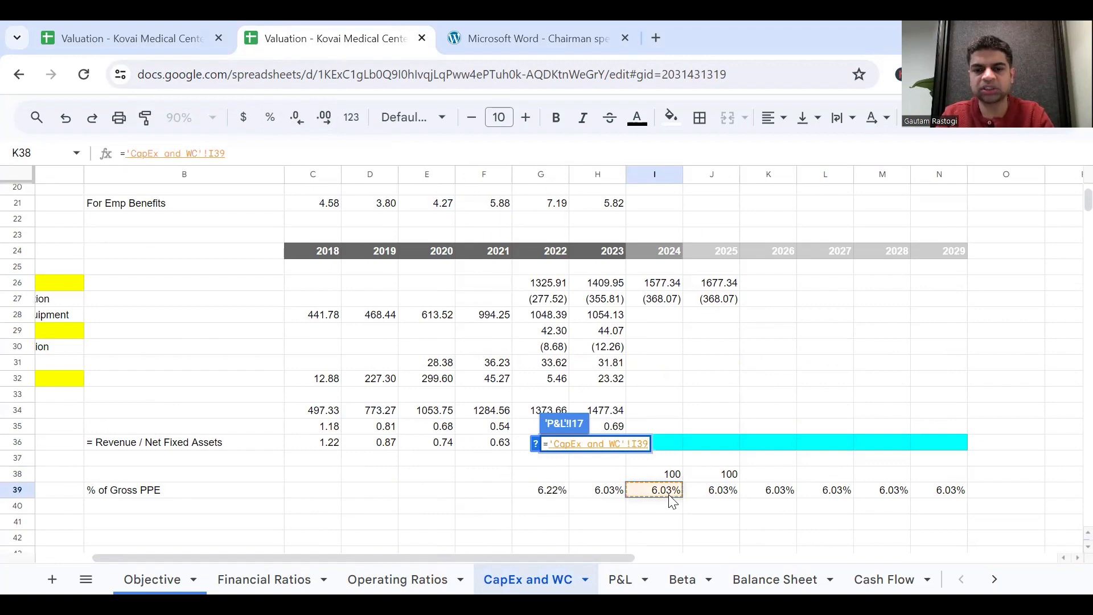
scroll(672, 501, "left", 3)
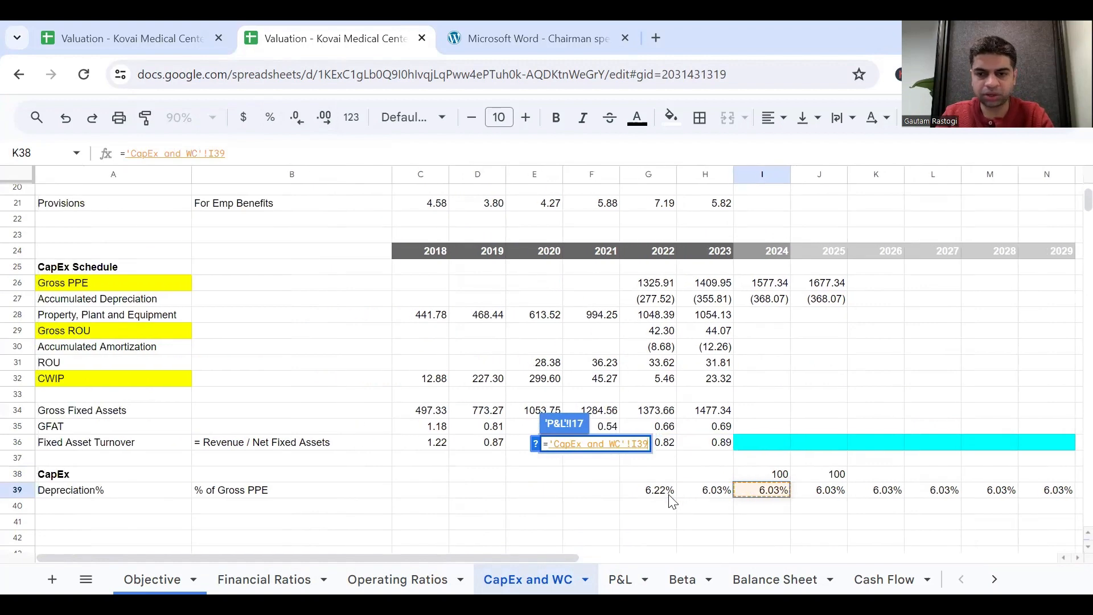
type("*")
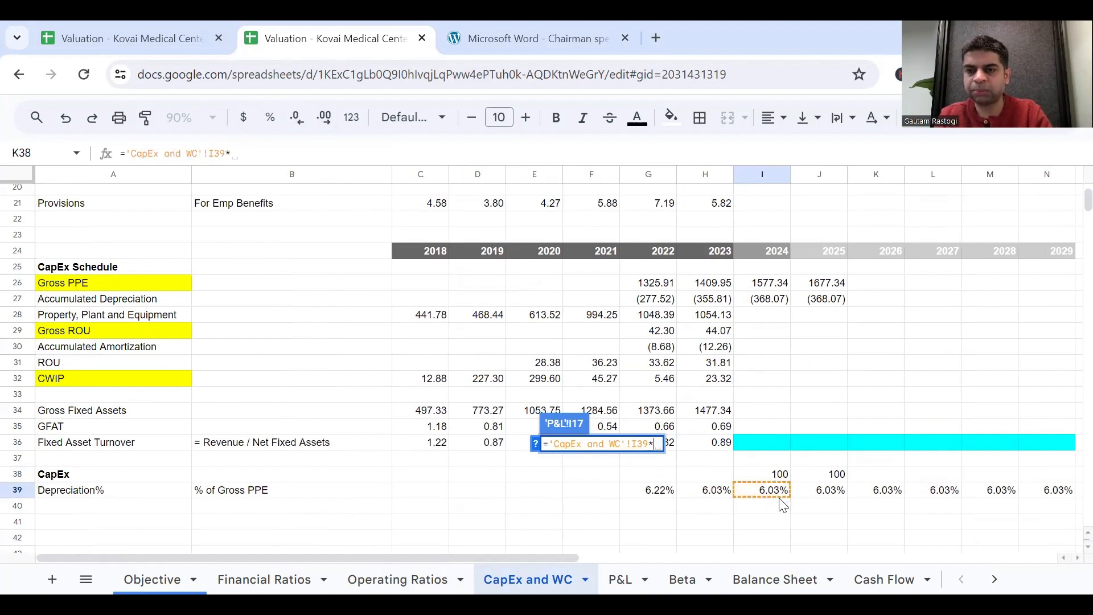
left_click(787, 284)
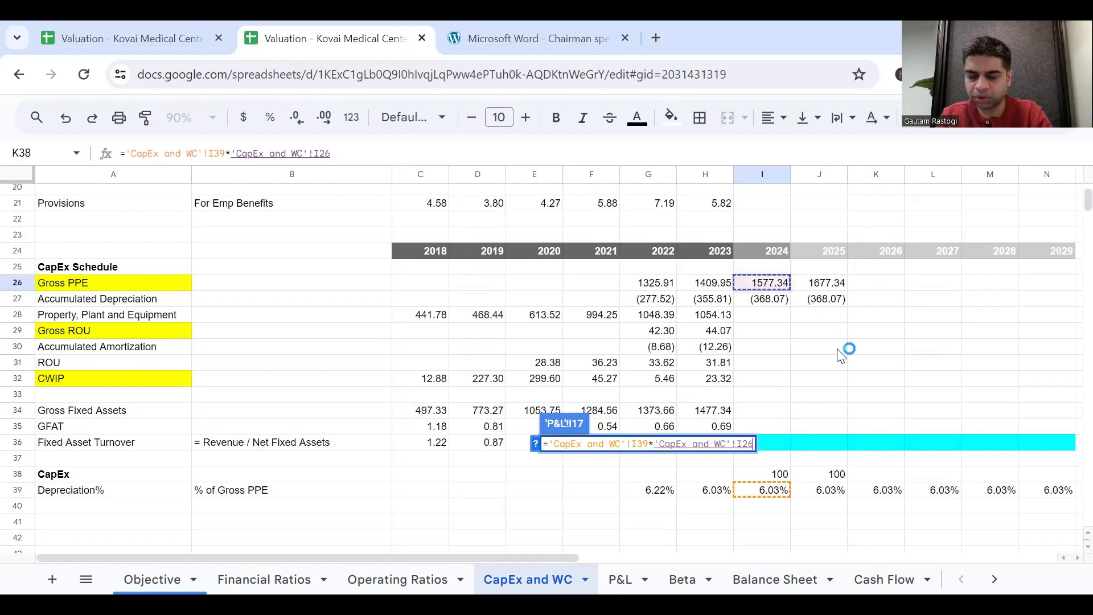
key("Return")
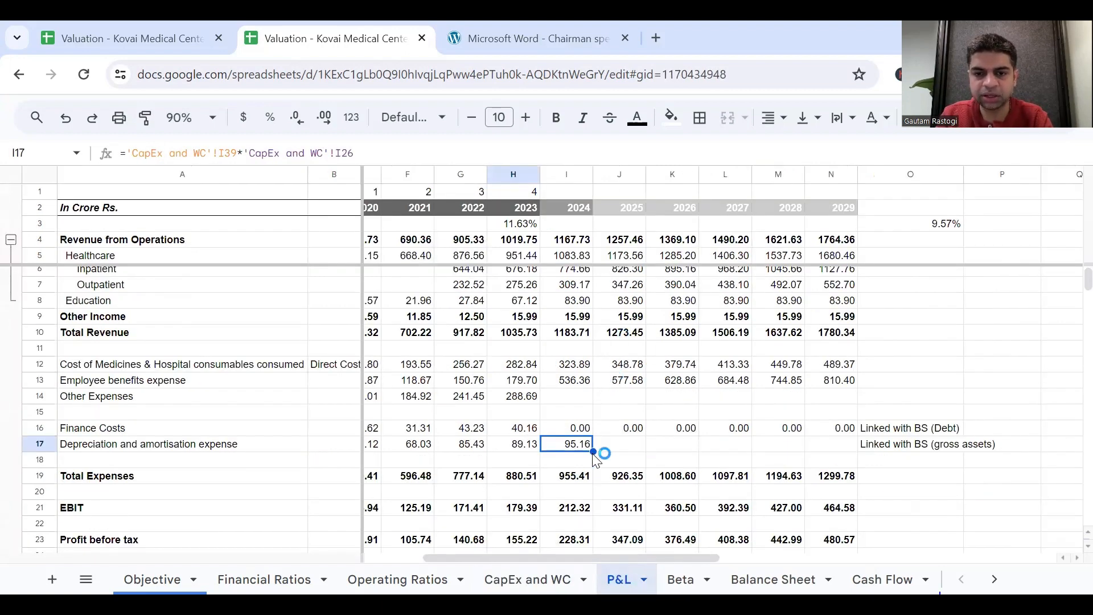
Fill the P&L depreciation formula from I17 across to N17 and return to the forecast columns of the CapEx schedule.
left_click_drag(593, 451, 831, 454)
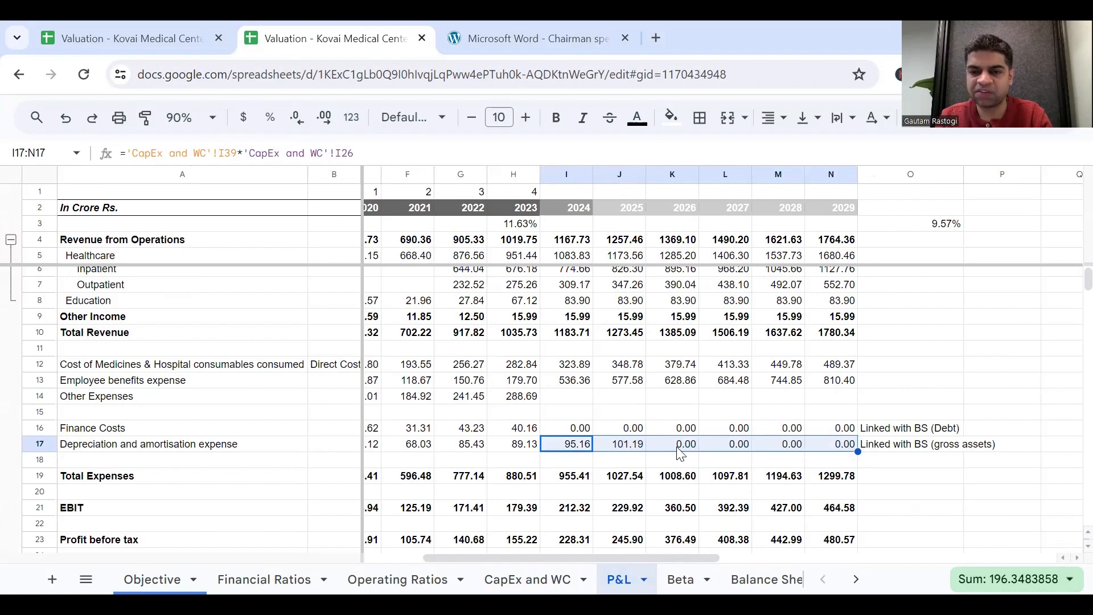
left_click(547, 578)
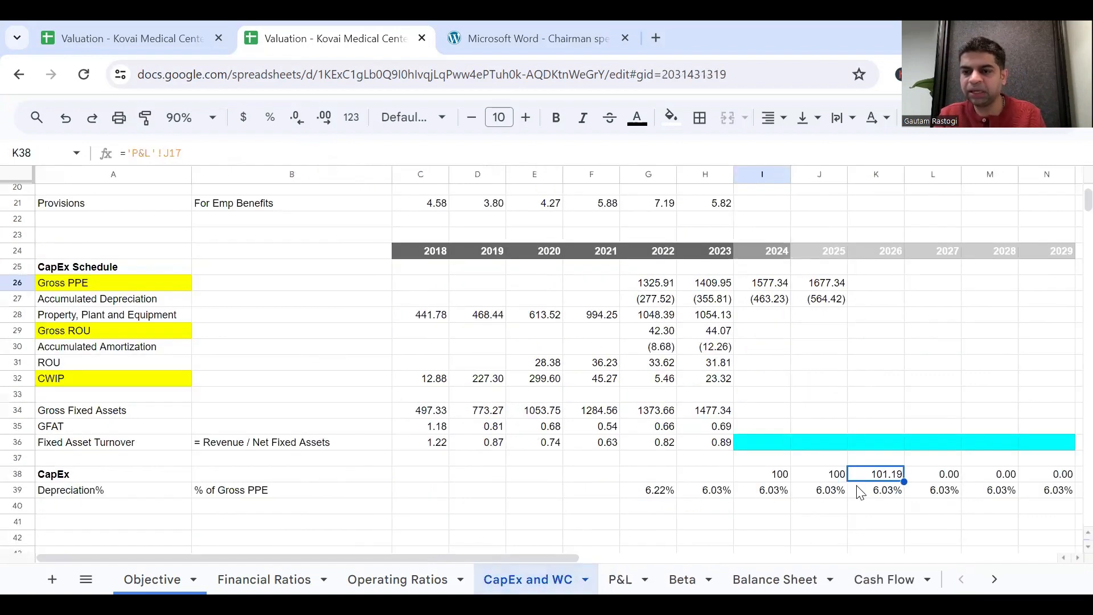
scroll(741, 382, "right", 3)
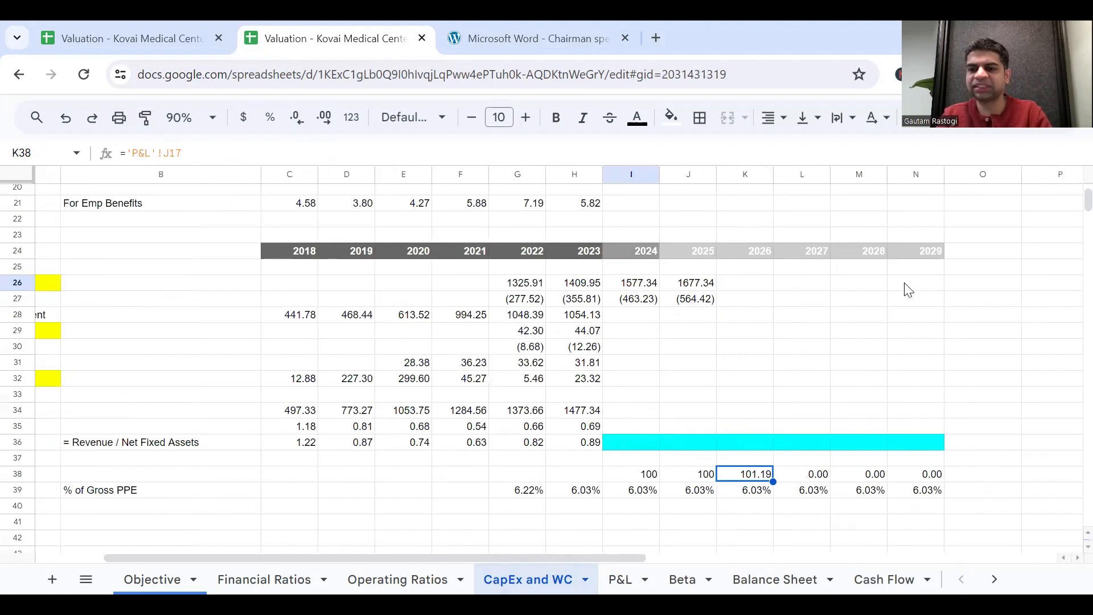
left_click(745, 286)
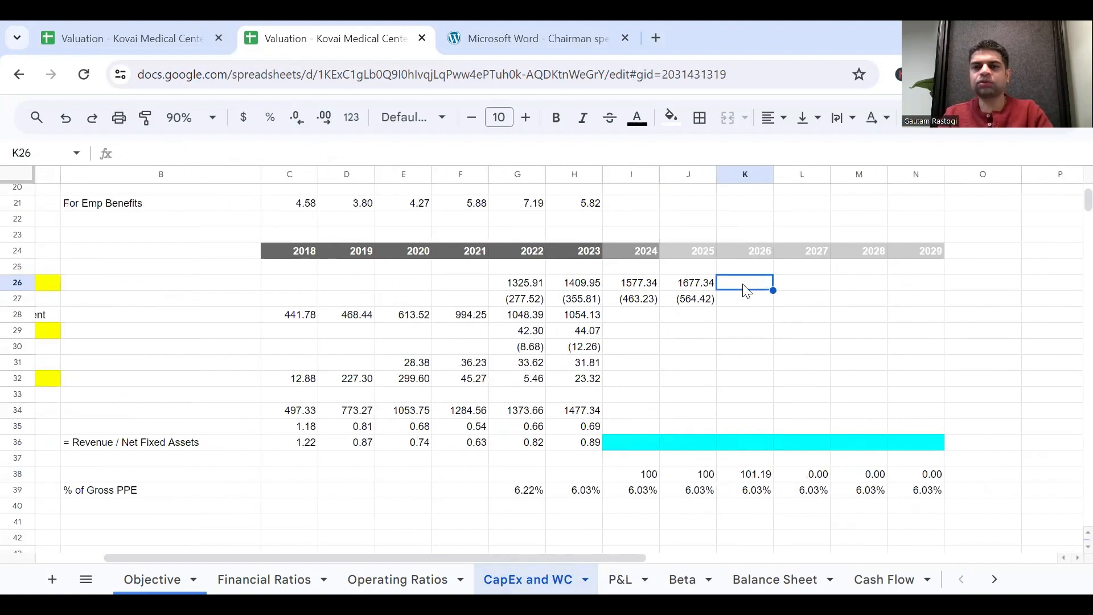
type("=")
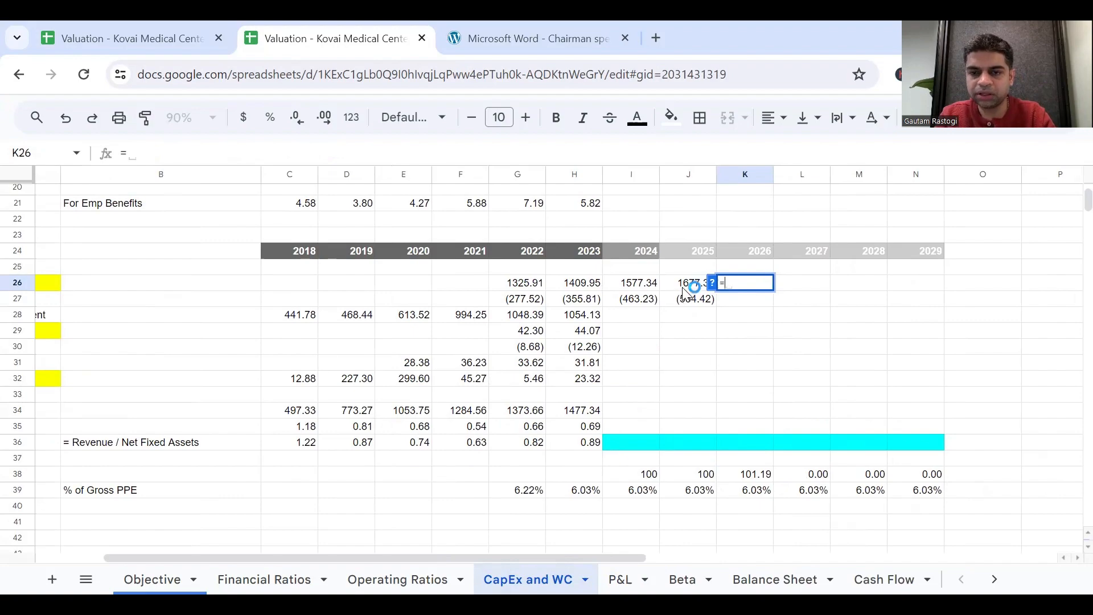
scroll(703, 325, "left", 2)
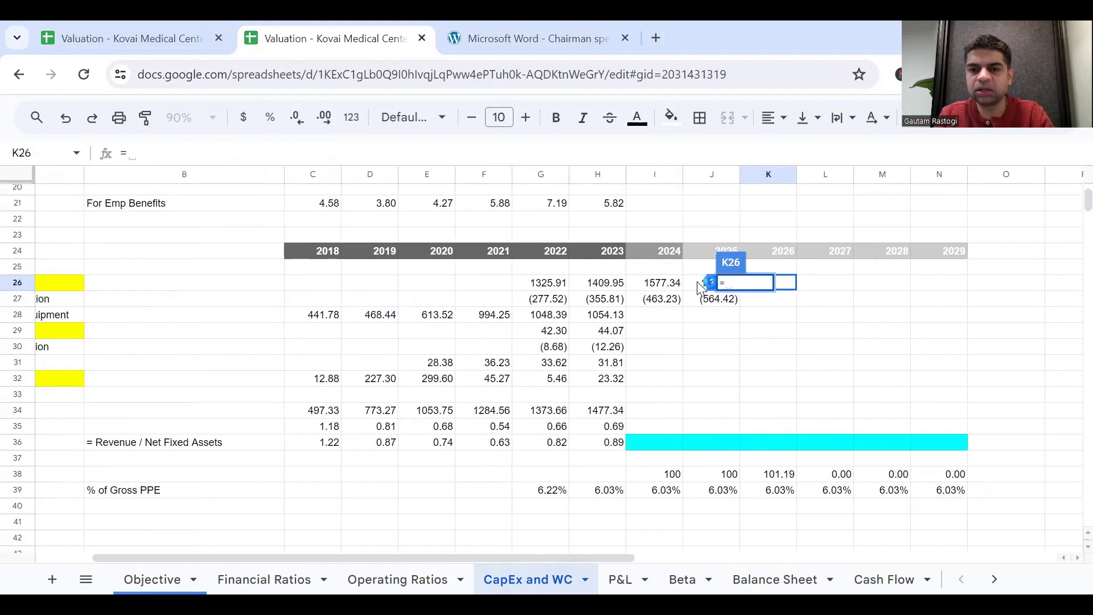
key("Escape")
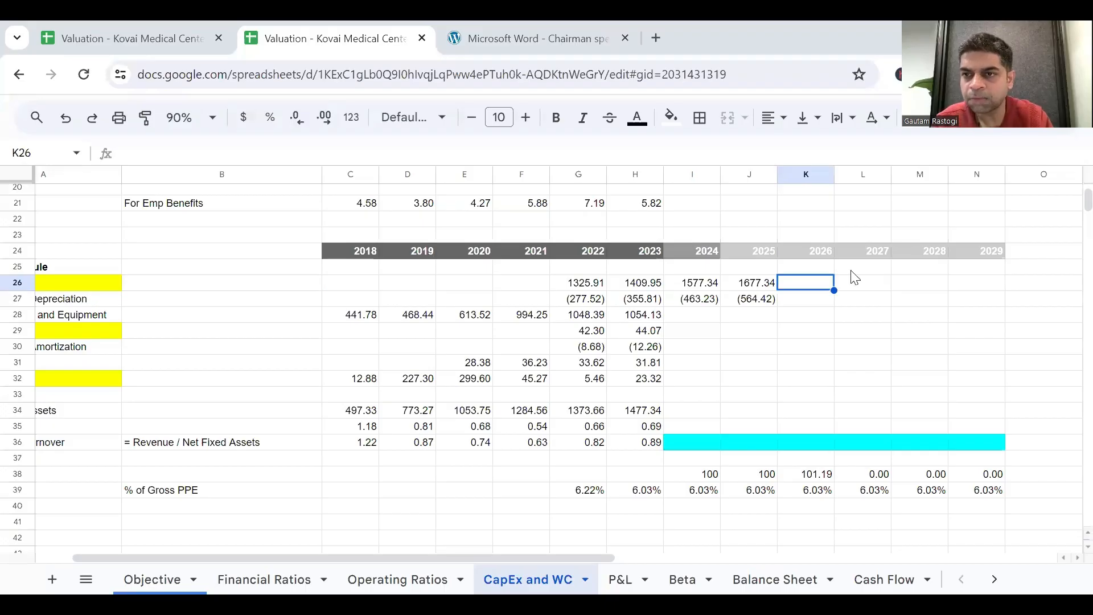
Forecast 2026 Gross PPE in K26 with =J26+K38 and fill the formula across to N26.
left_click(824, 279)
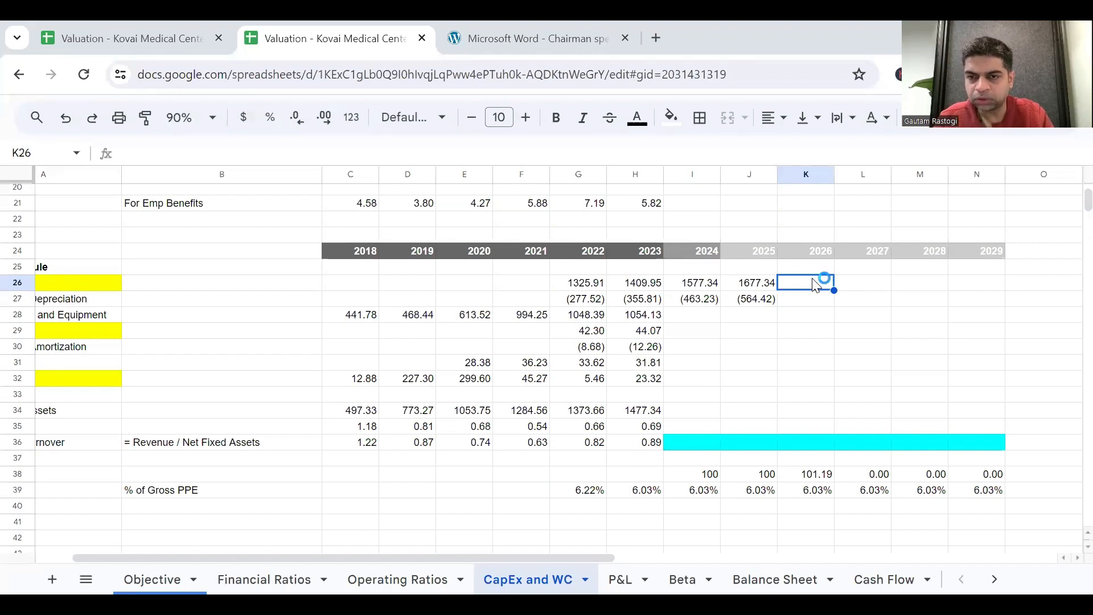
scroll(815, 328, "left", 2)
left_click(877, 287)
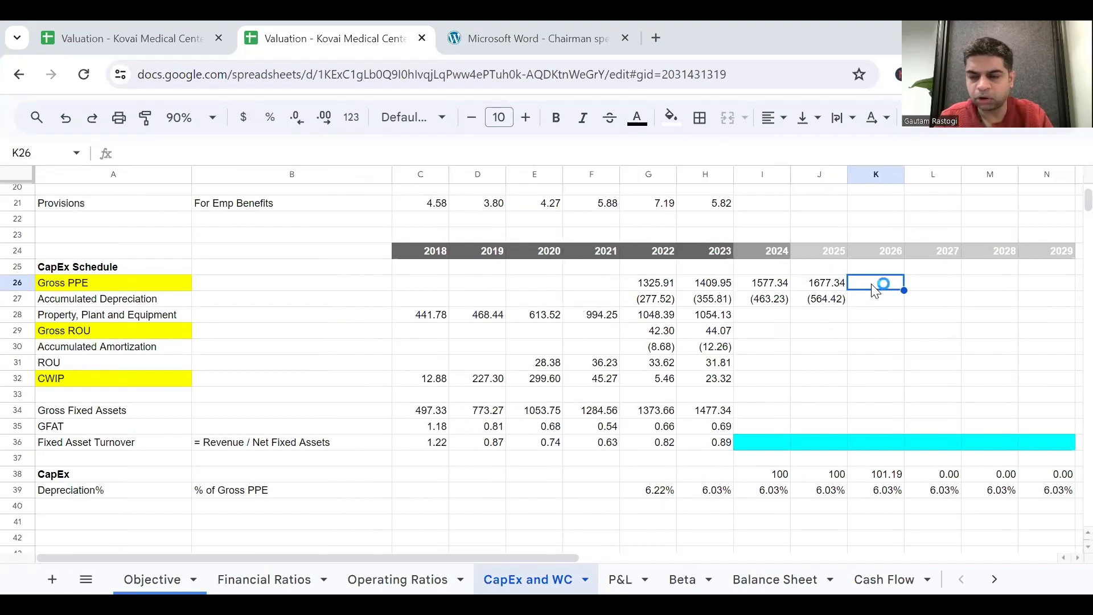
type("=")
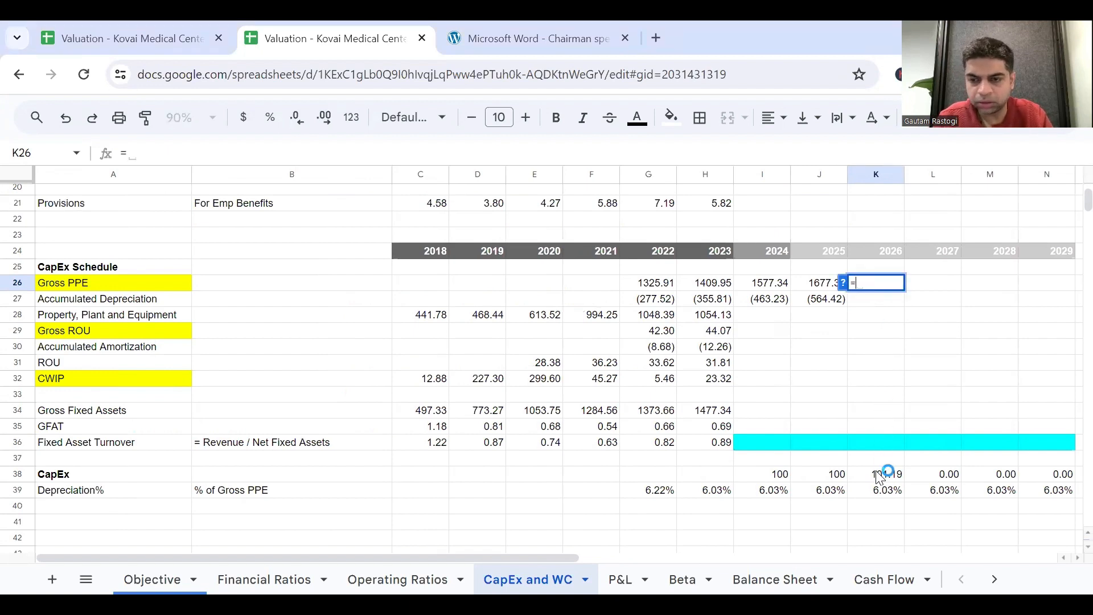
left_click(815, 289)
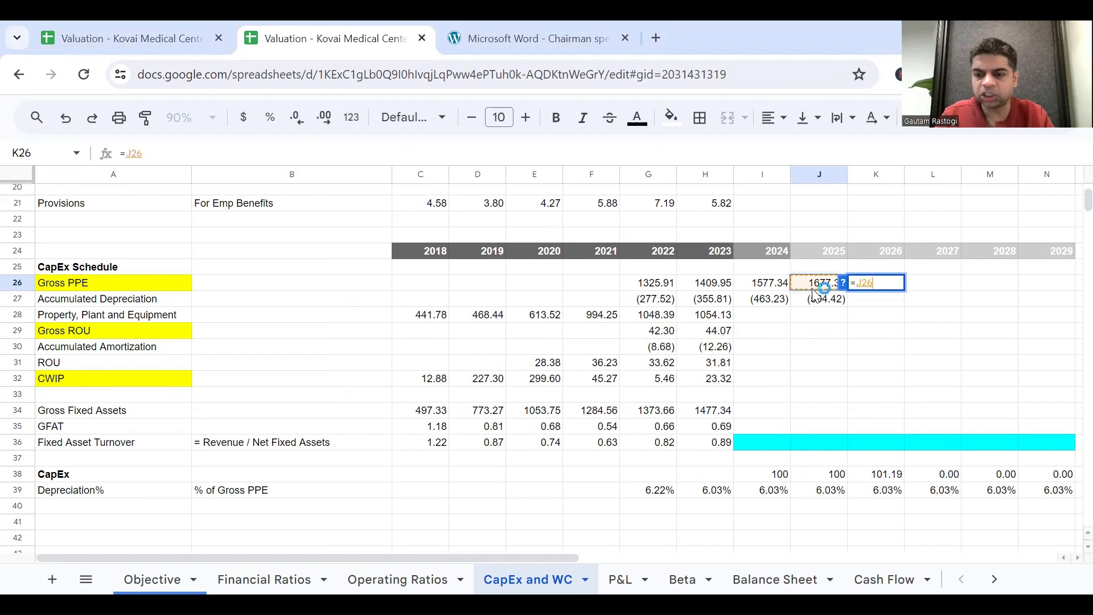
type("+")
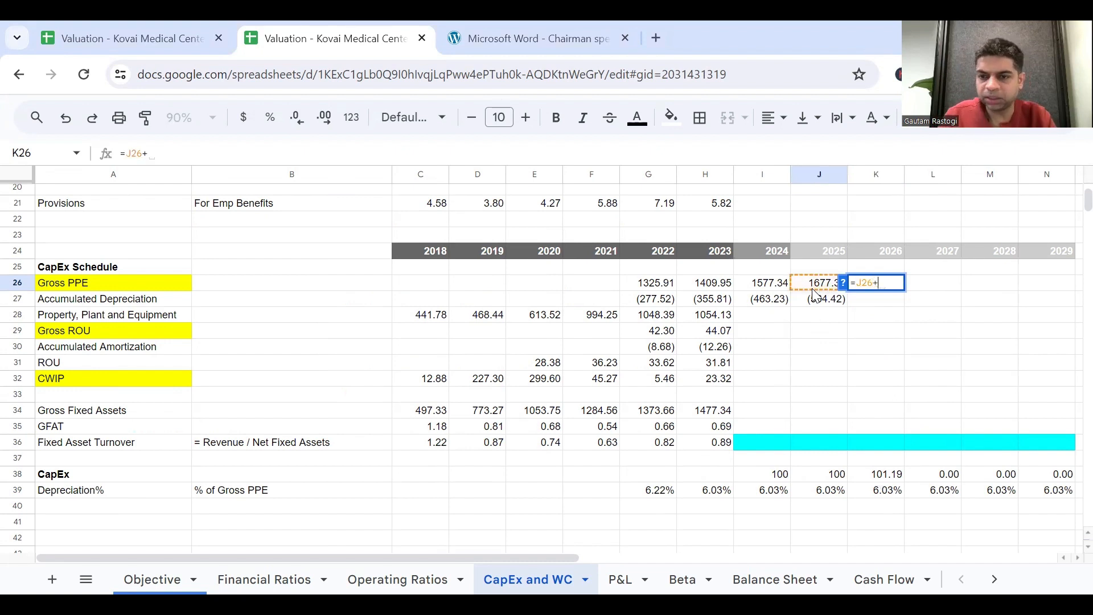
left_click(895, 479)
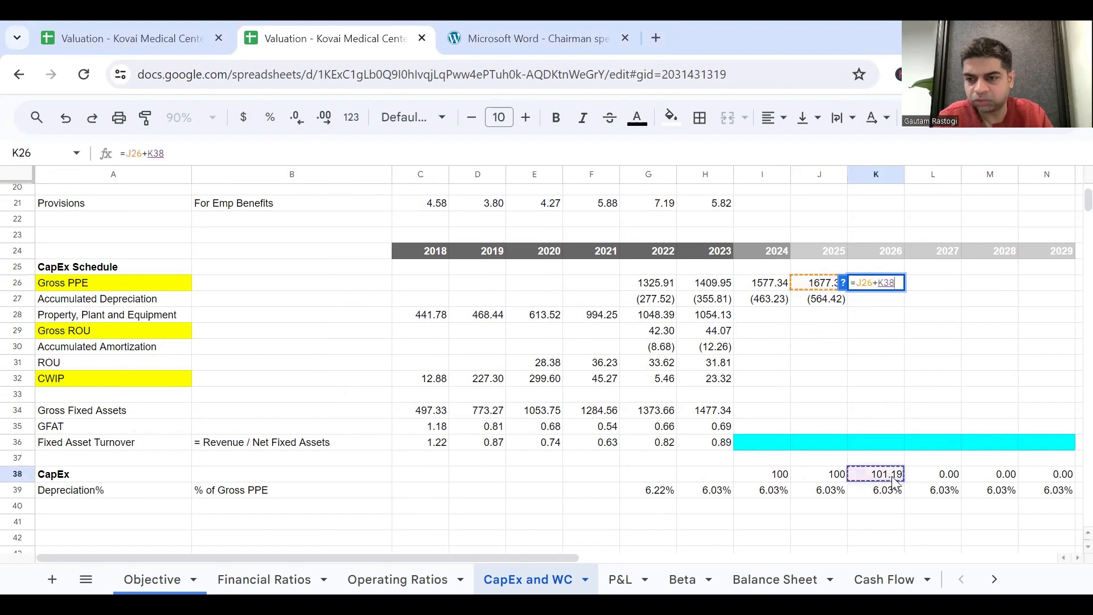
key("Return")
left_click(891, 287)
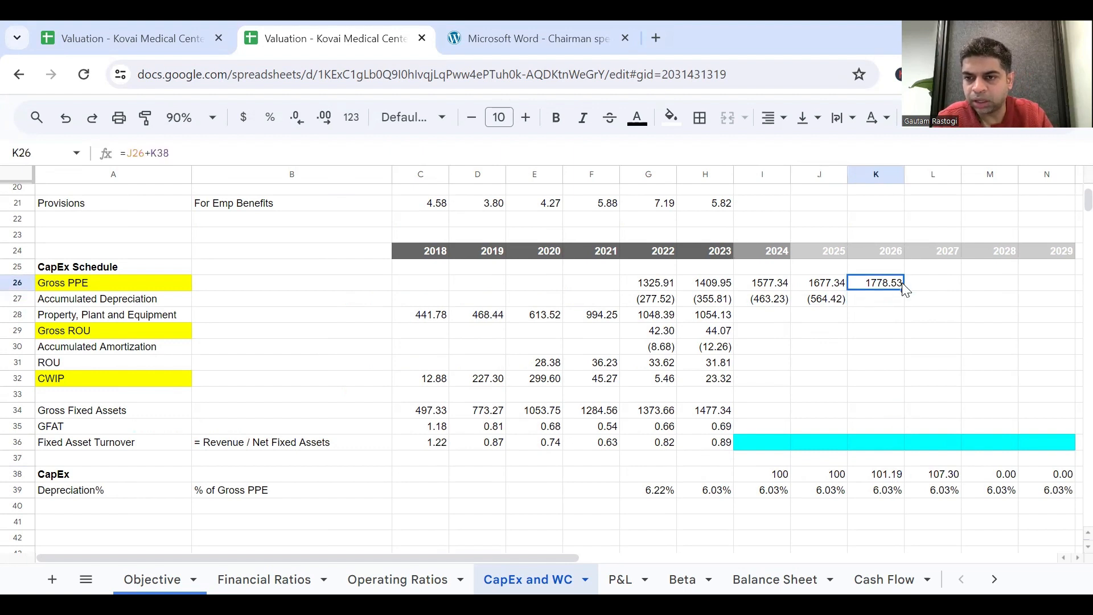
left_click_drag(904, 291, 1051, 285)
Check the 2025 accumulated depreciation formula in J27 against the forecast depreciation row on the P&L sheet.
left_click(865, 304)
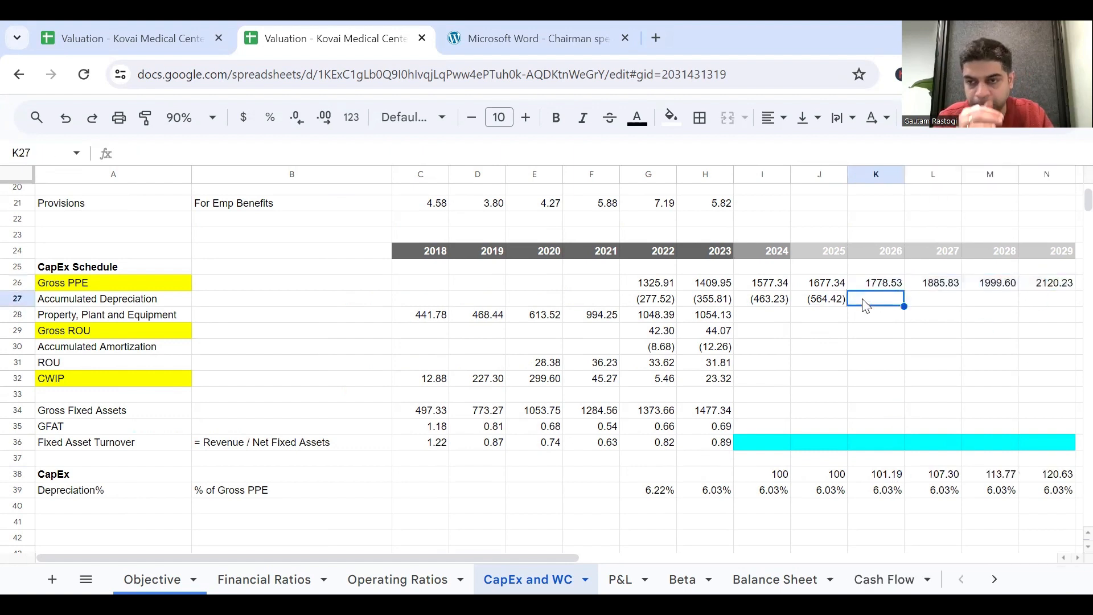
left_click(832, 303)
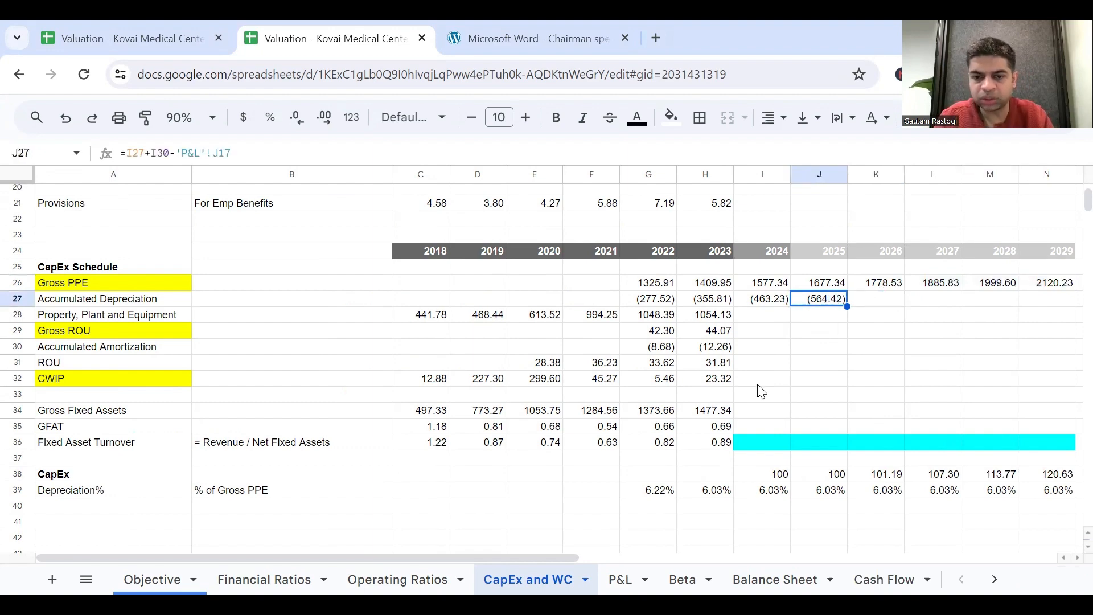
left_click(620, 579)
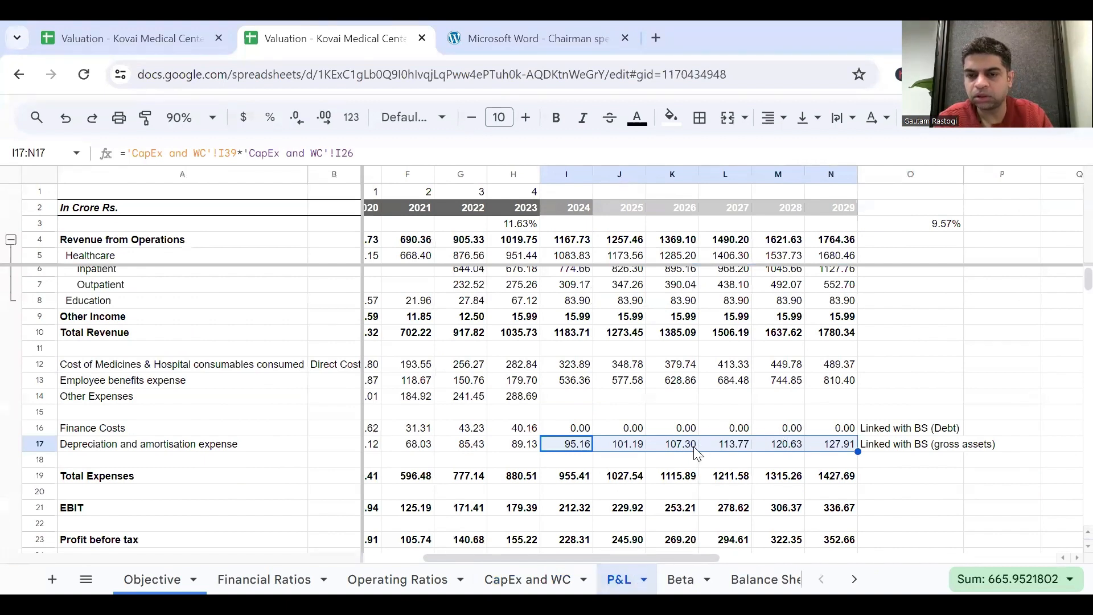
left_click(815, 448)
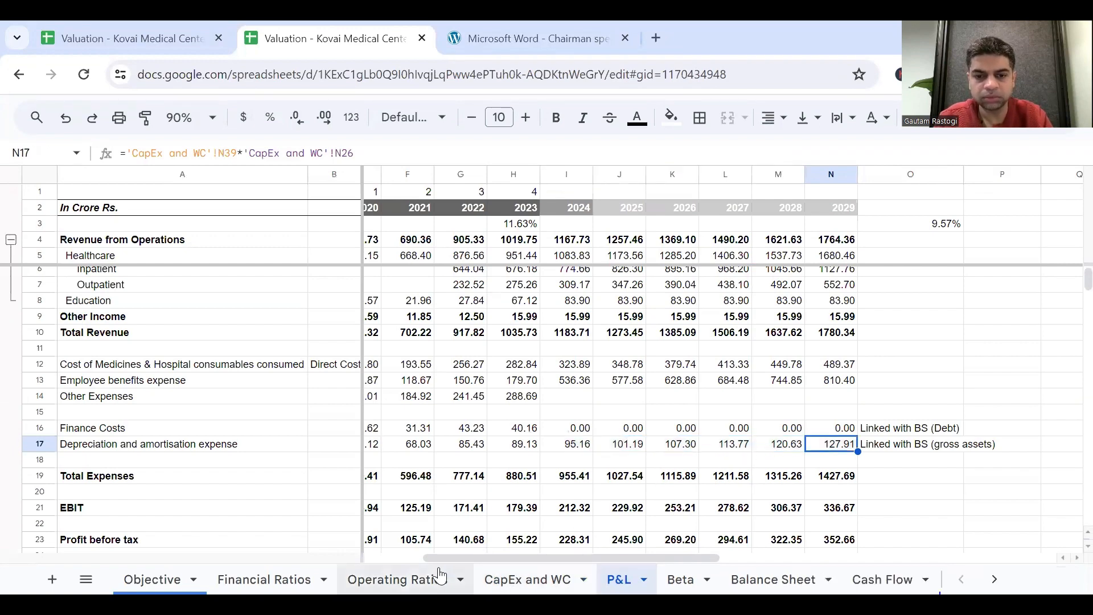
left_click(509, 578)
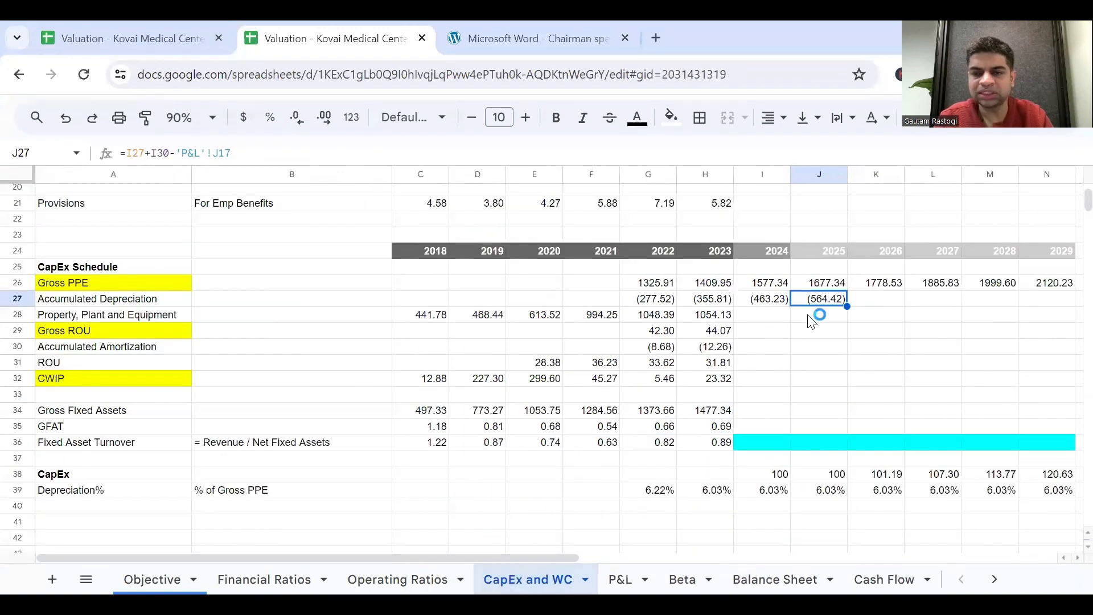
scroll(883, 316, "right", 1)
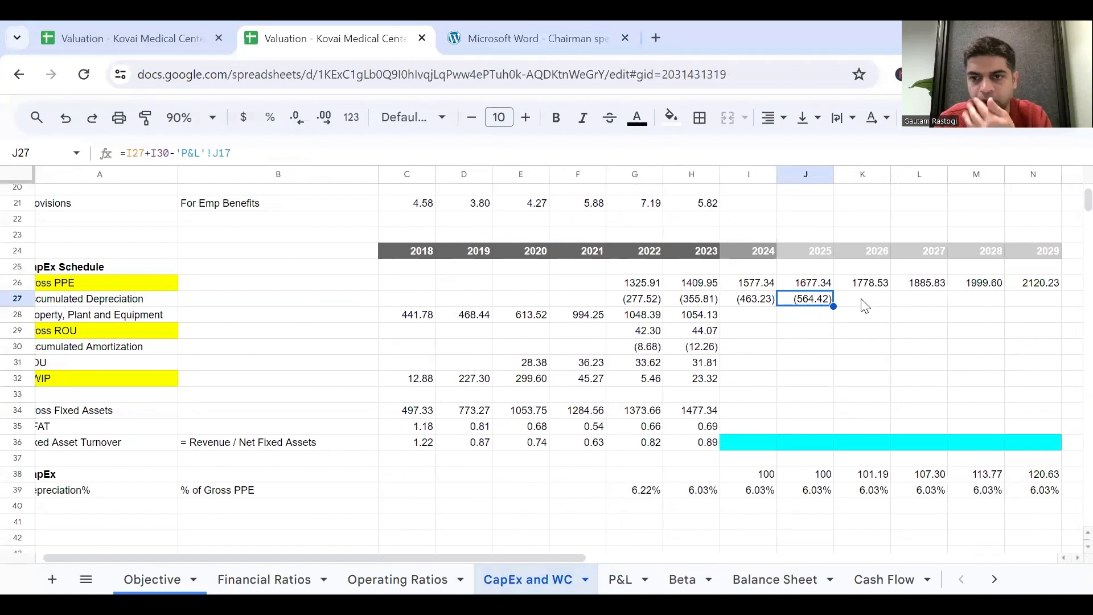
scroll(778, 437, "right", 1)
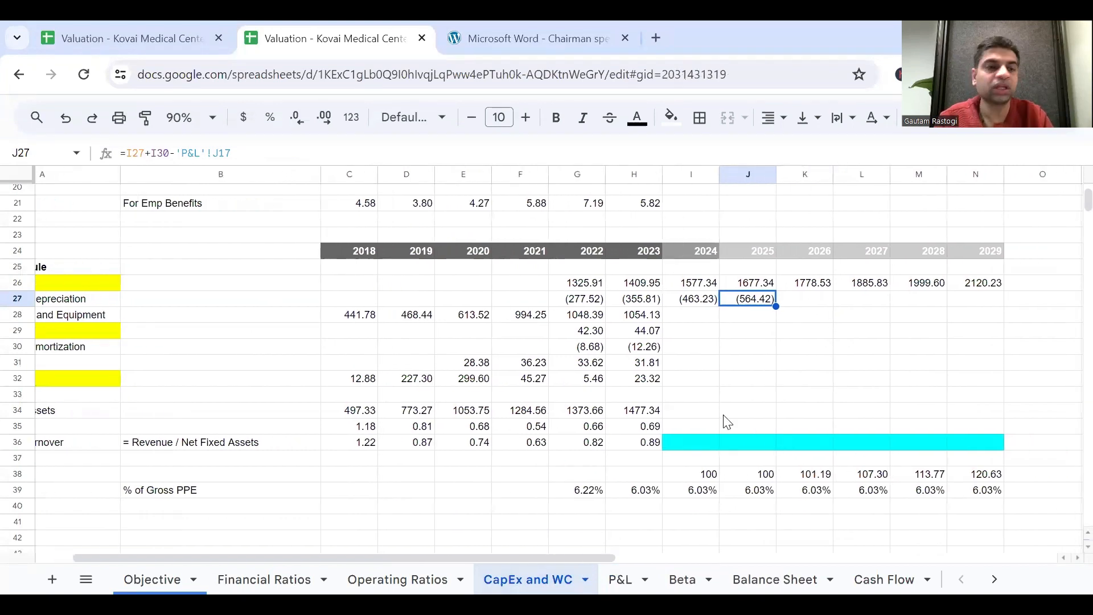
scroll(726, 420, "left", 1)
left_click(884, 303)
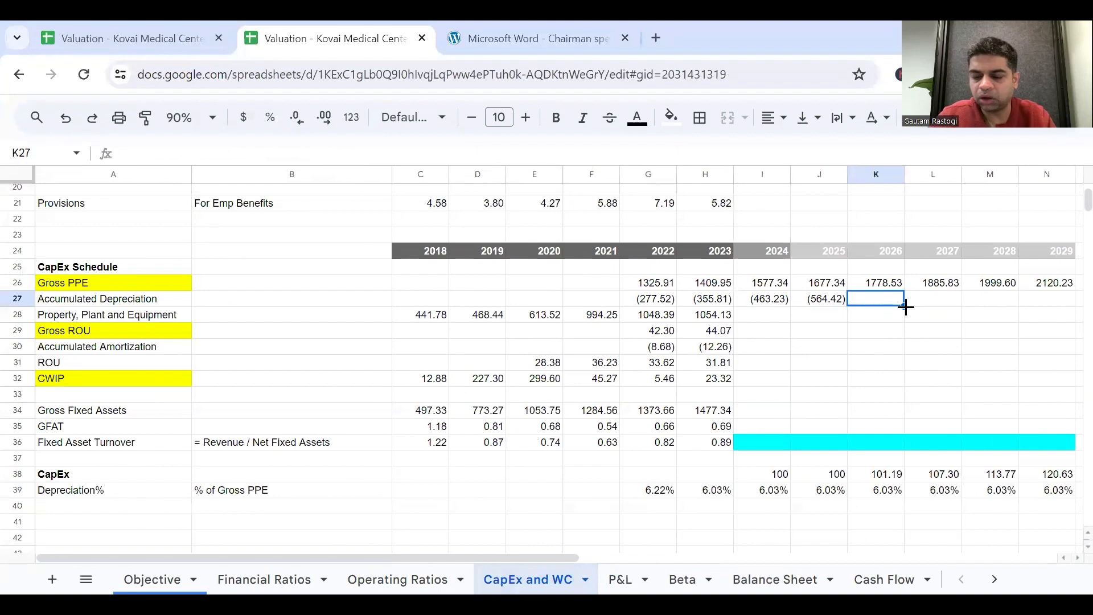
type("=")
left_click(827, 300)
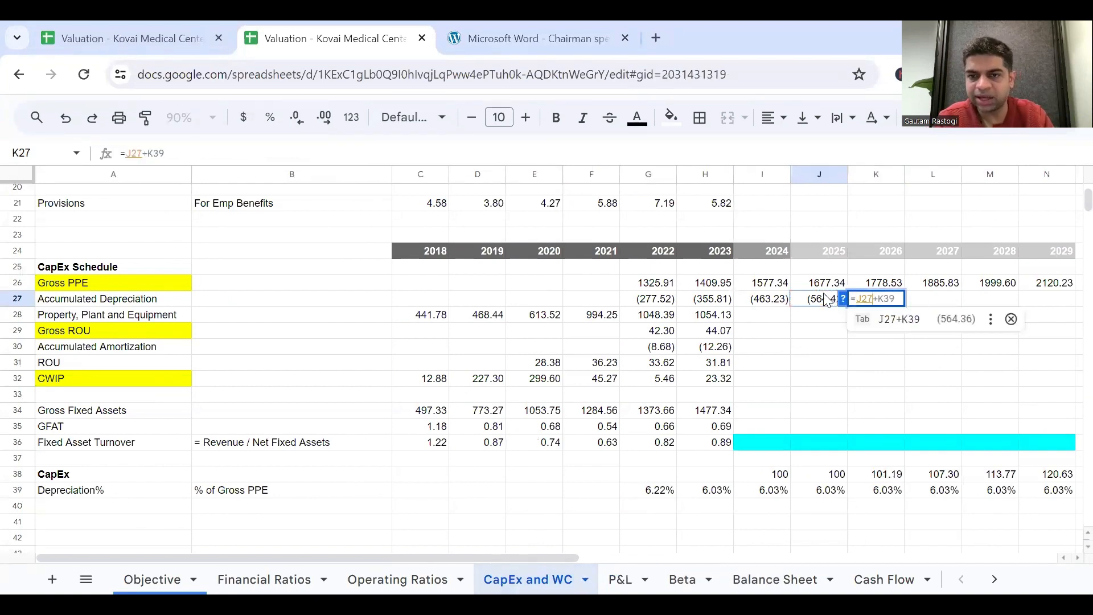
key("Escape")
key("Escape")
Fill the 2025 accumulated depreciation formula from J27 across to N27.
left_click(824, 302)
triple_click(828, 299)
key("Escape")
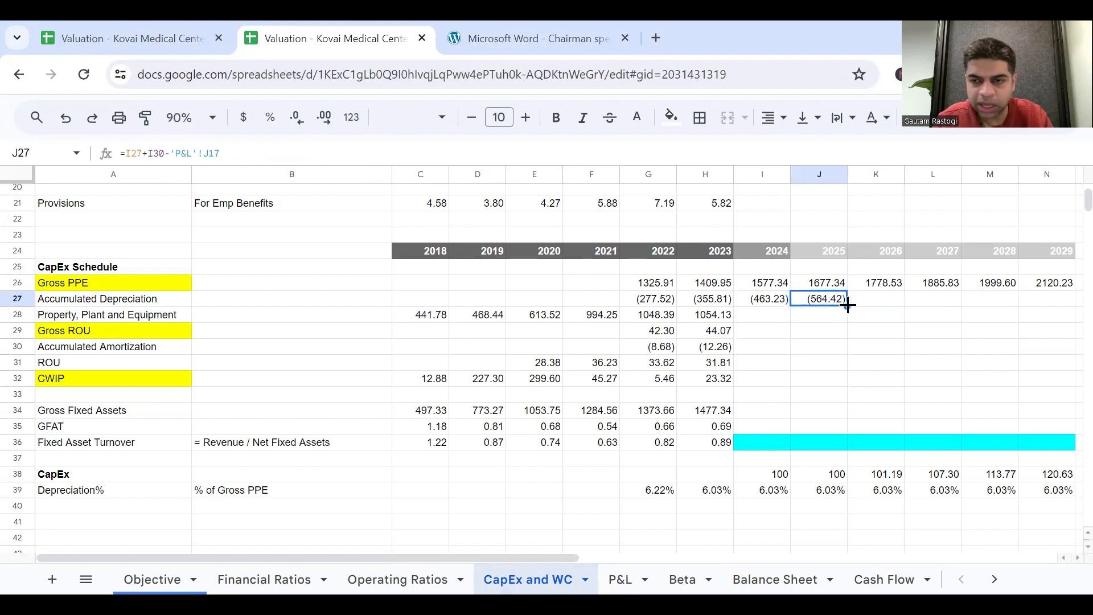
left_click_drag(848, 305, 1025, 306)
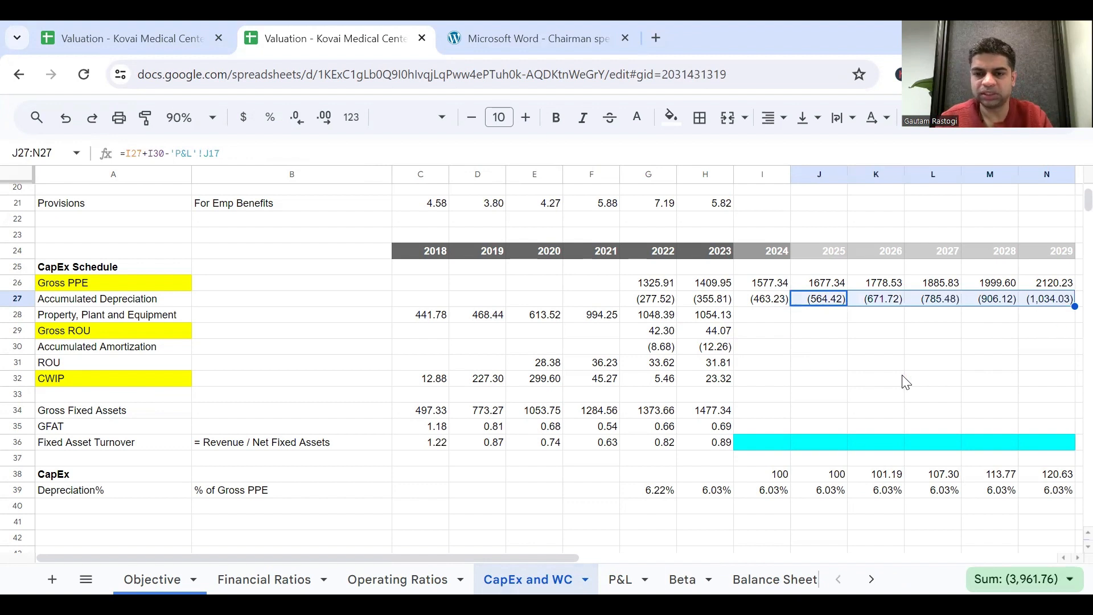
Examine the formulas behind Gross Fixed Assets in H34 and the GFAT ratios in C35 and H35.
left_click(712, 430)
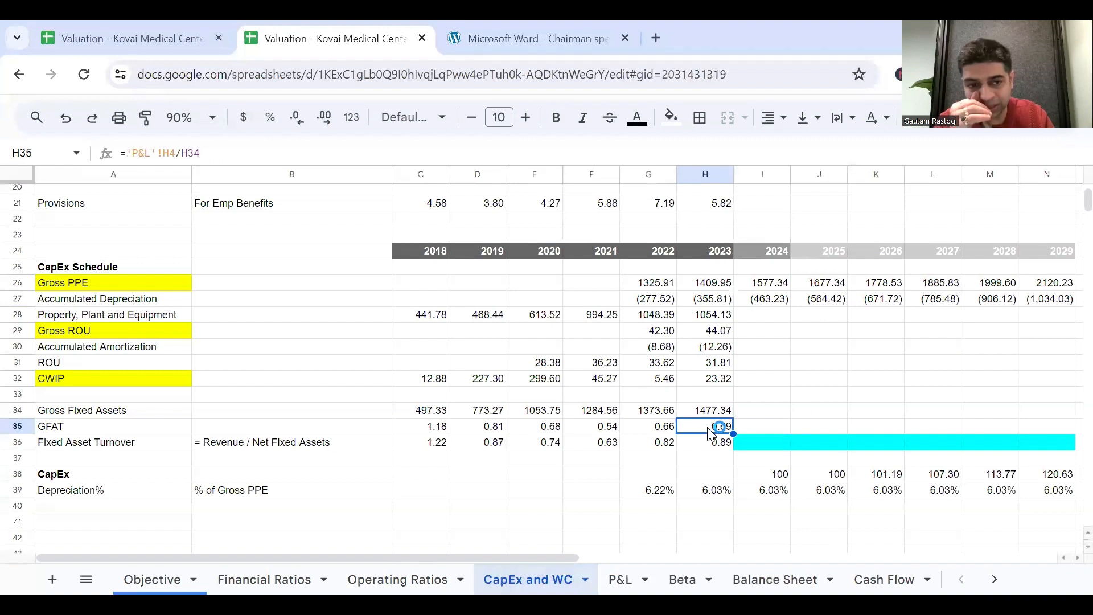
left_click(720, 415)
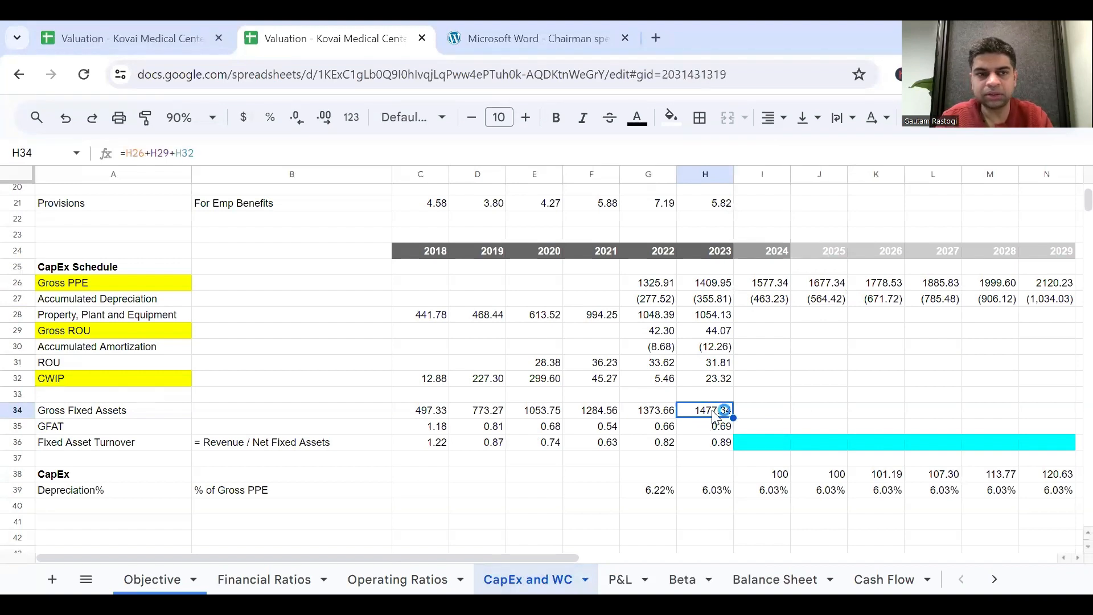
double_click(725, 411)
key("Escape")
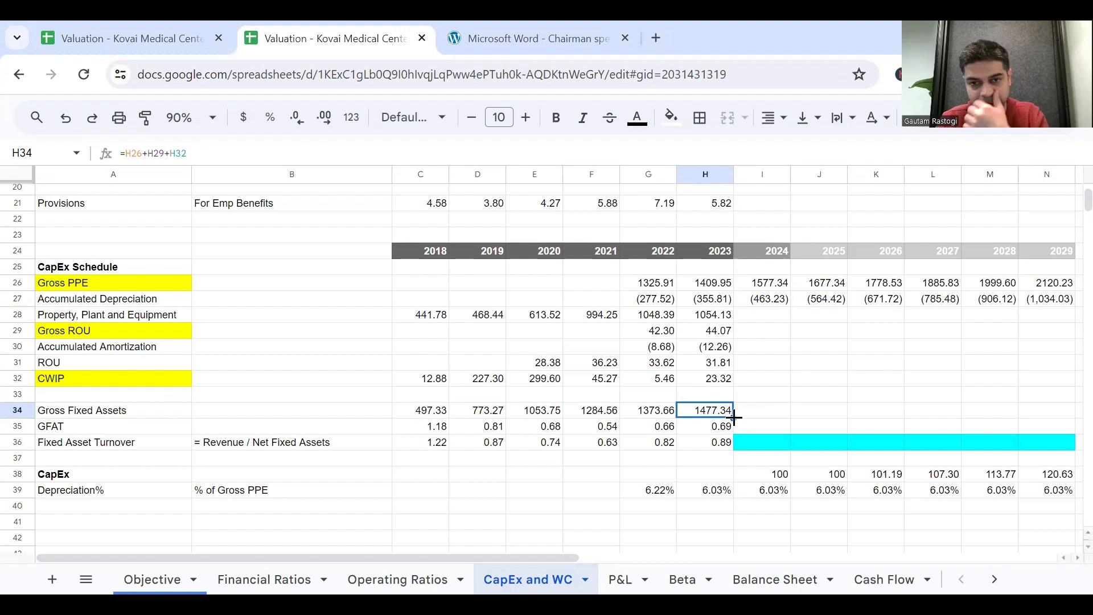
left_click(112, 431)
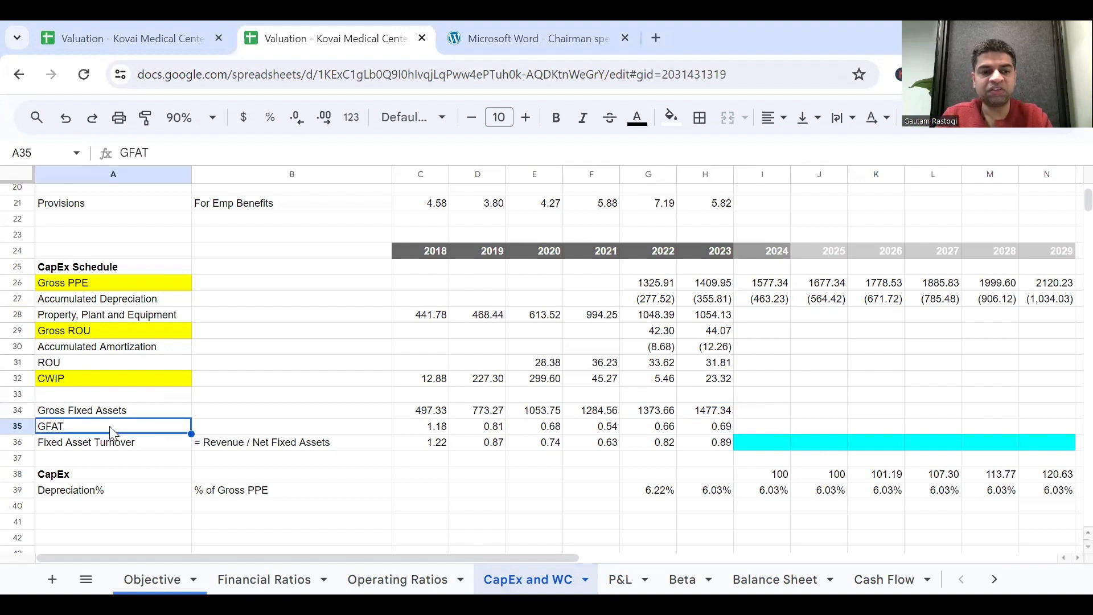
left_click(423, 431)
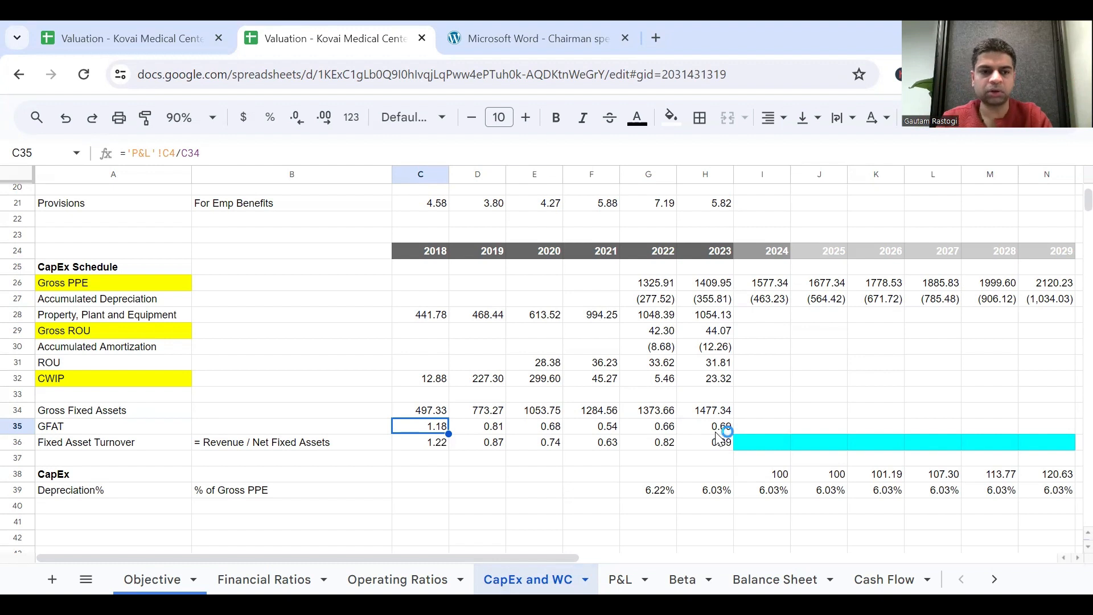
left_click(750, 427)
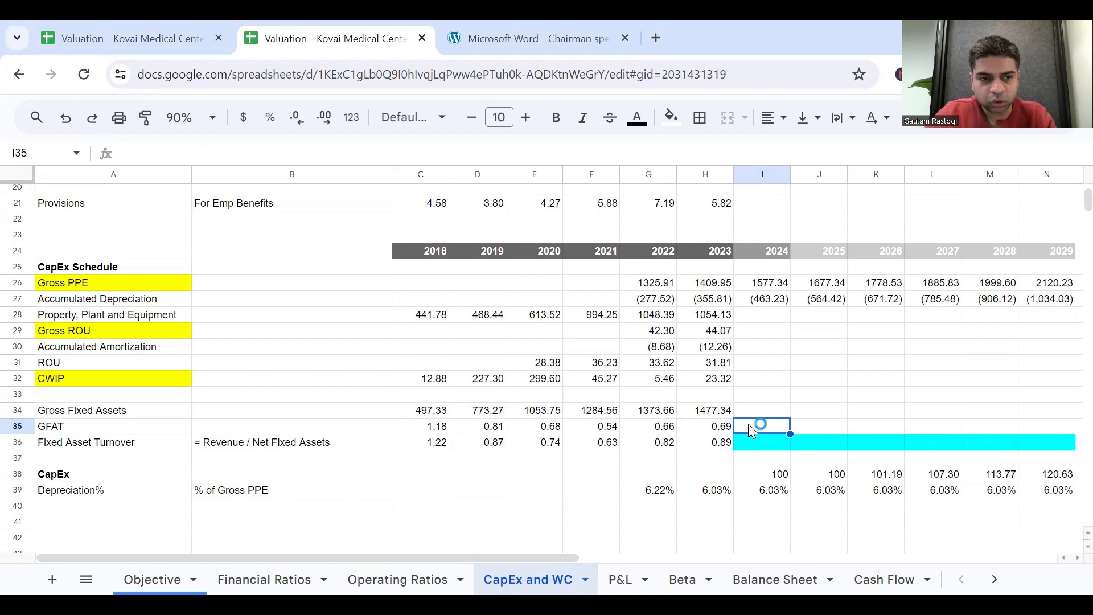
left_click(712, 428)
double_click(712, 428)
key("Escape")
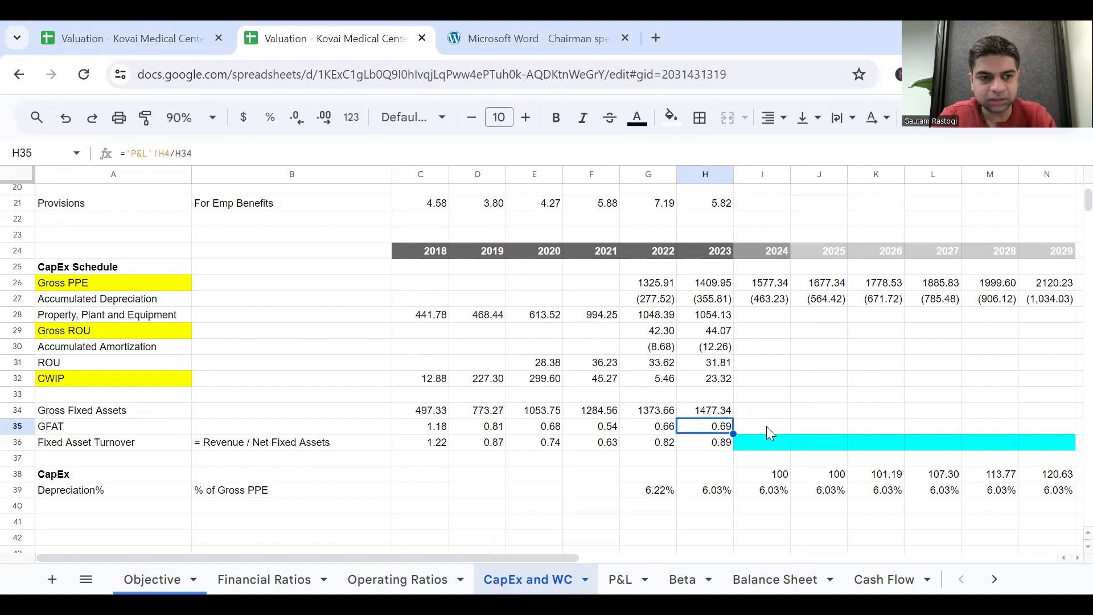
Fill the 2023 Gross Fixed Assets formula from H34 across the forecast years to N34.
left_click(719, 412)
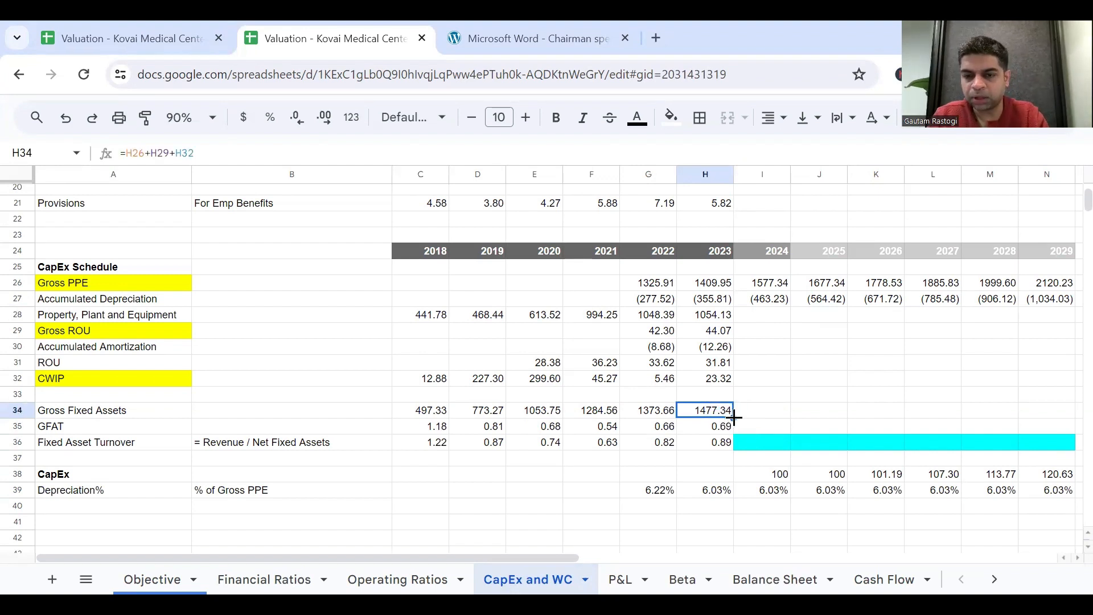
scroll(735, 418, "right", 2)
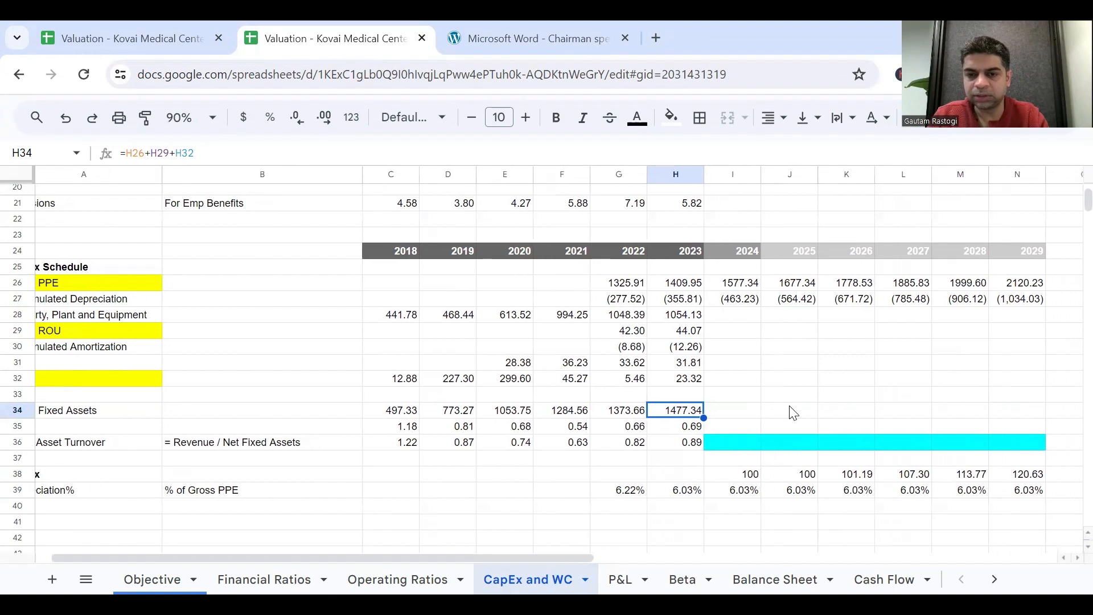
left_click_drag(701, 419, 1008, 426)
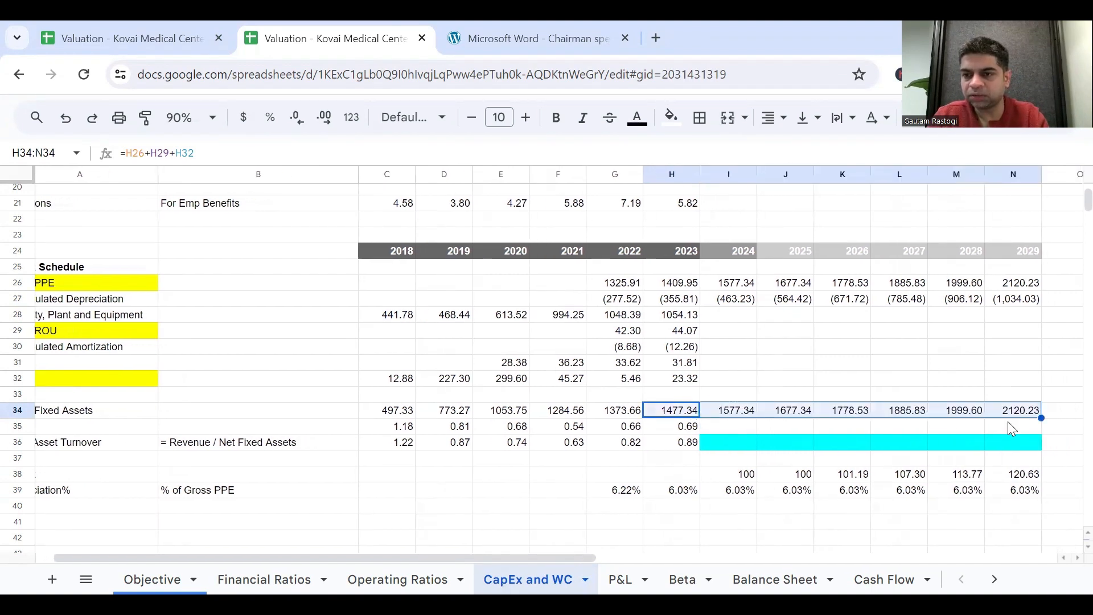
scroll(626, 430, "left", 2)
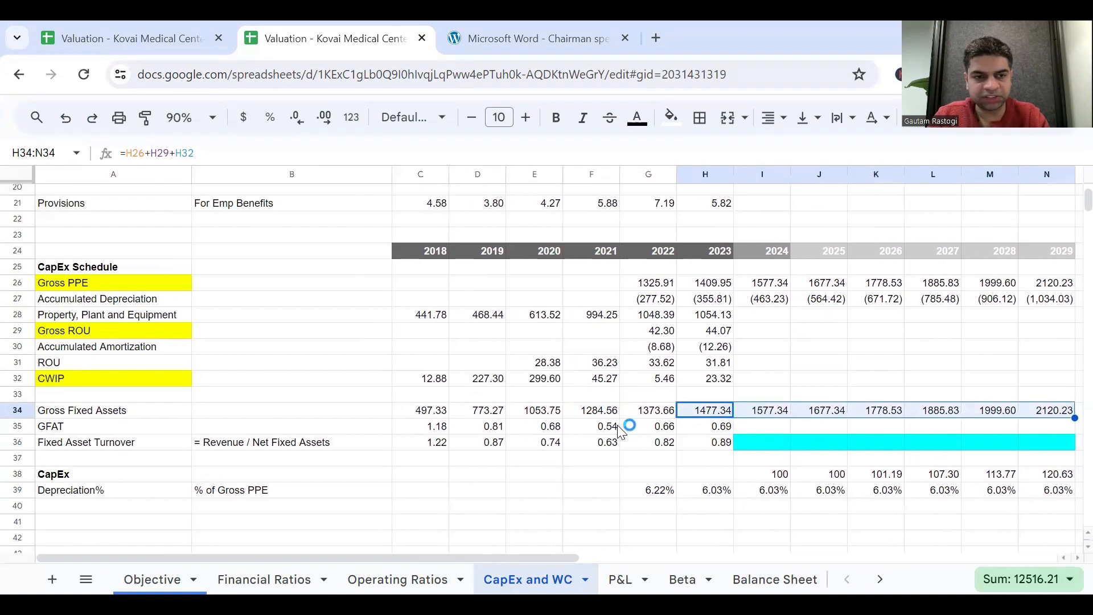
Fill the 2023 GFAT formula from H35 across the forecast years to N35.
left_click(716, 426)
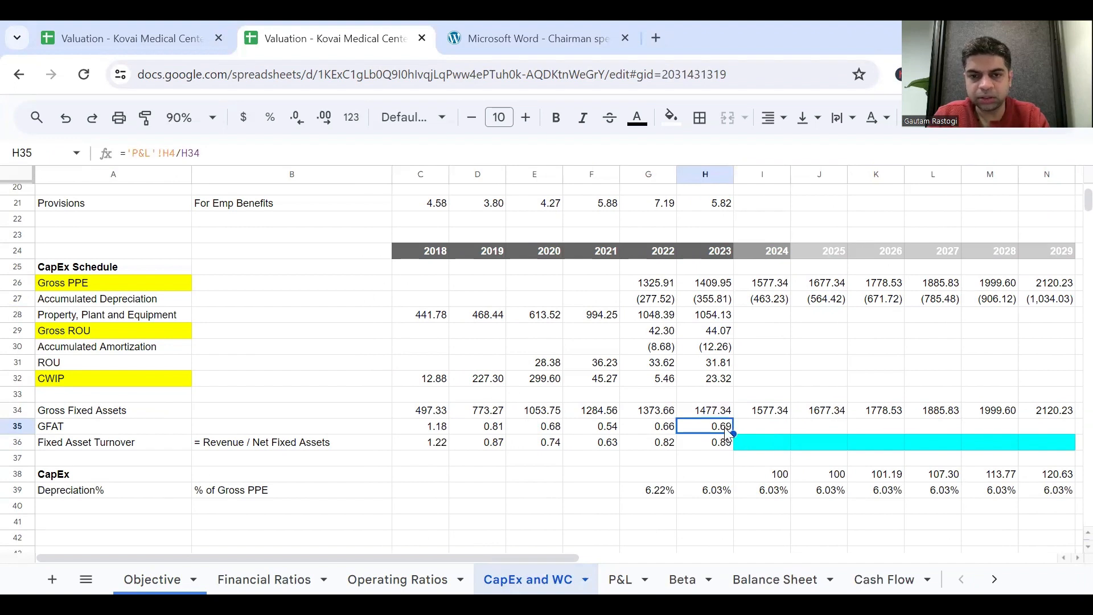
double_click(725, 427)
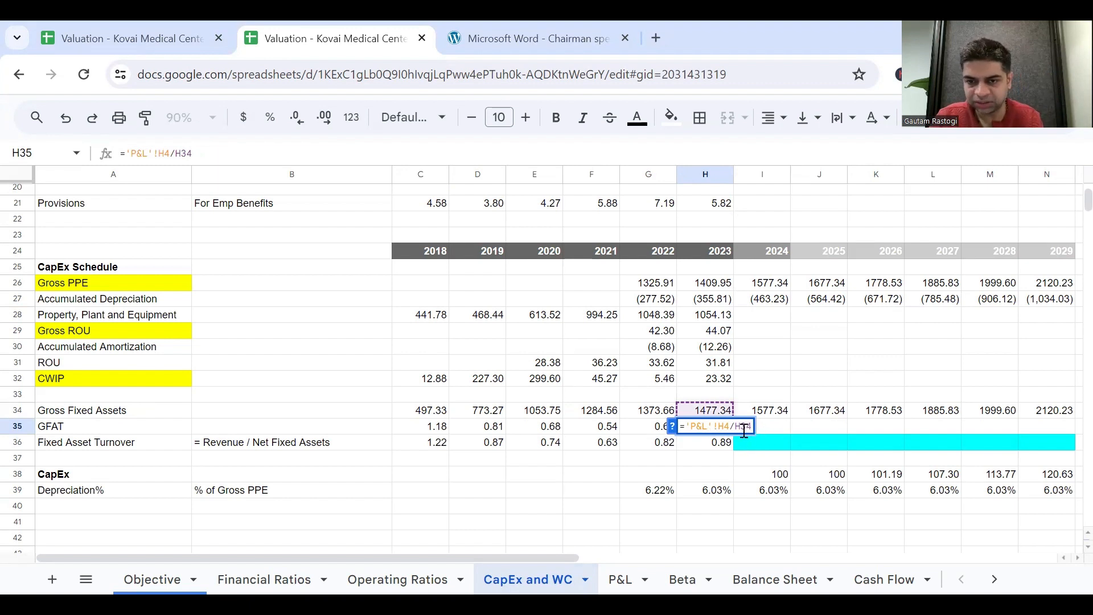
key("Escape")
left_click_drag(731, 434, 1055, 435)
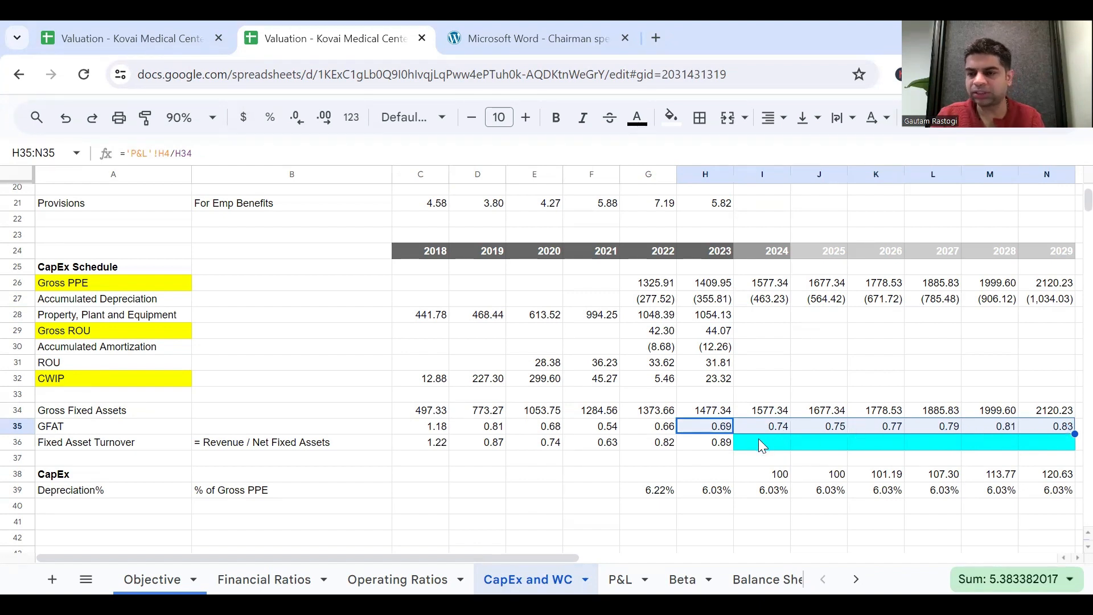
Check the 2023 Fixed Asset Turnover formula in H36 against the Non Current Assets row on the Balance Sheet.
left_click(729, 447)
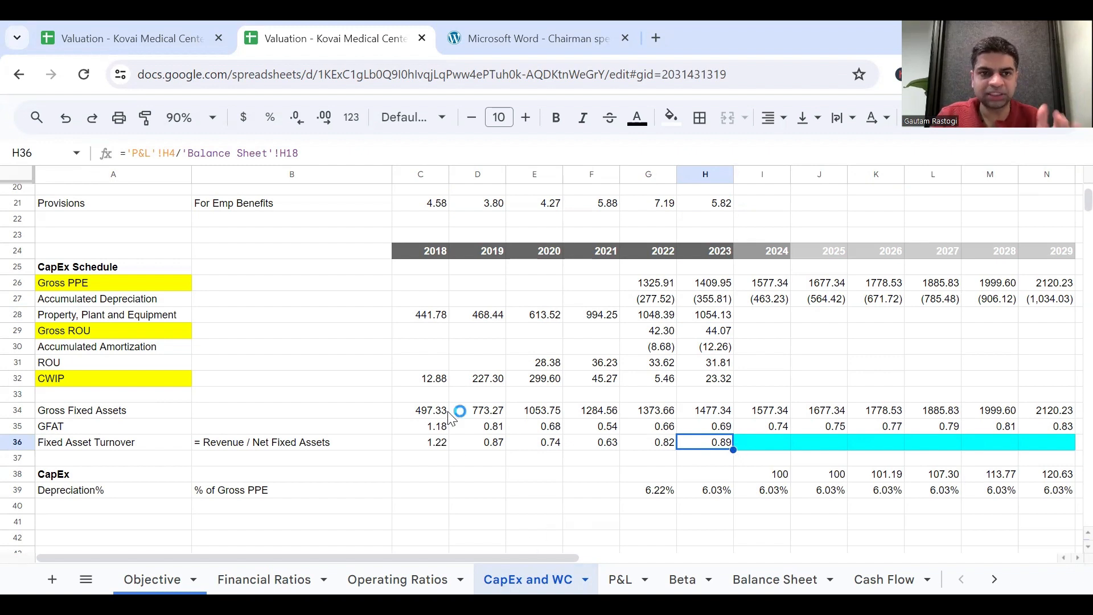
left_click(775, 579)
scroll(148, 468, "down", 1)
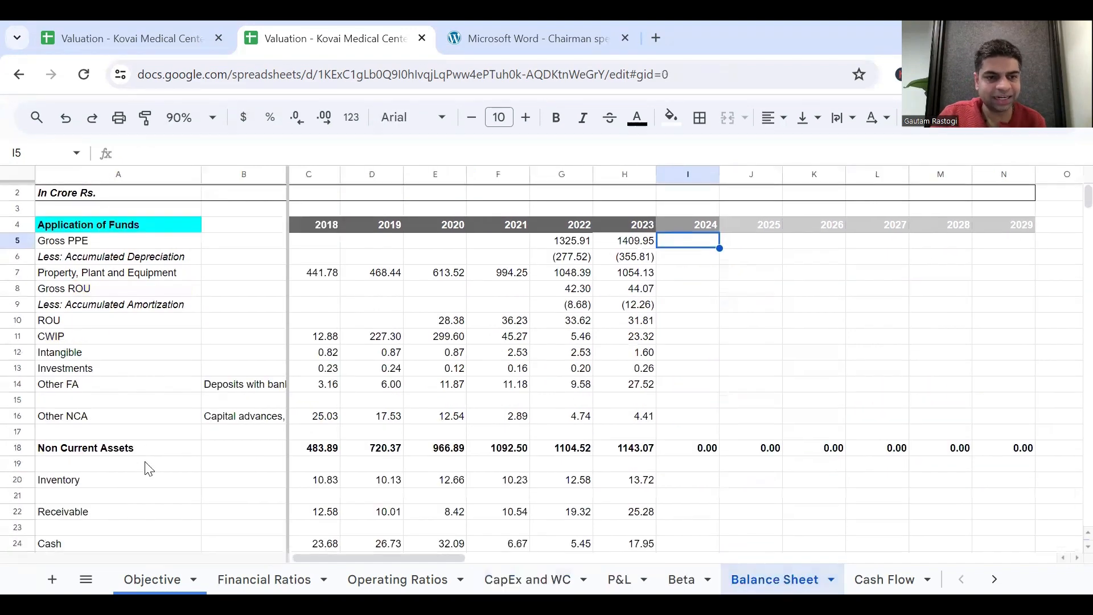
left_click(6, 450)
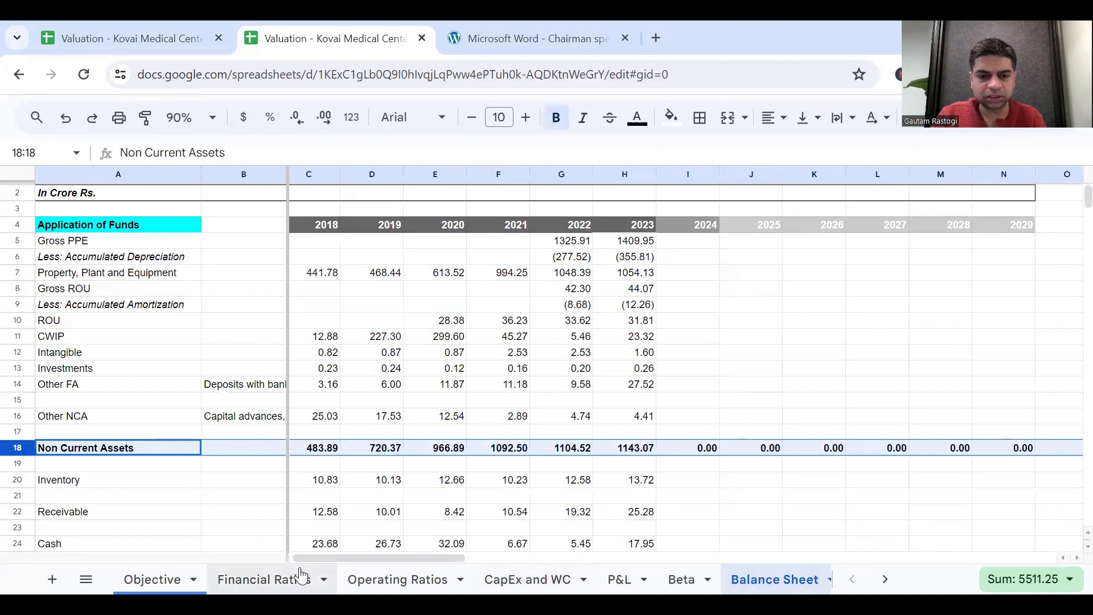
left_click(512, 579)
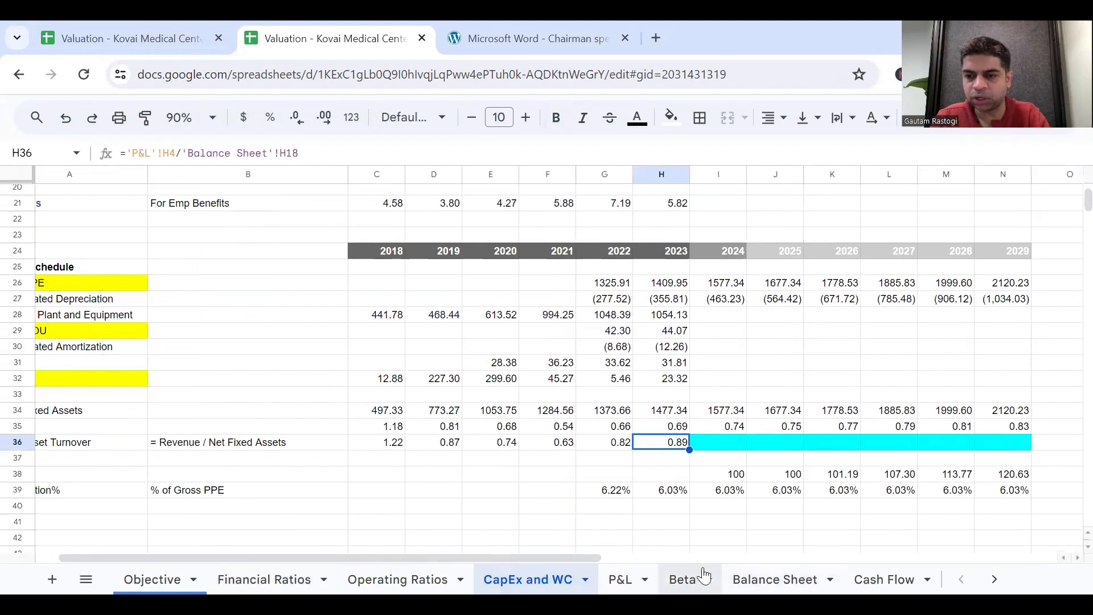
Link 2024 Gross PPE in I5 of the Balance Sheet to 'CapEx and WC'!I26 and fill it across to N5.
left_click(743, 579)
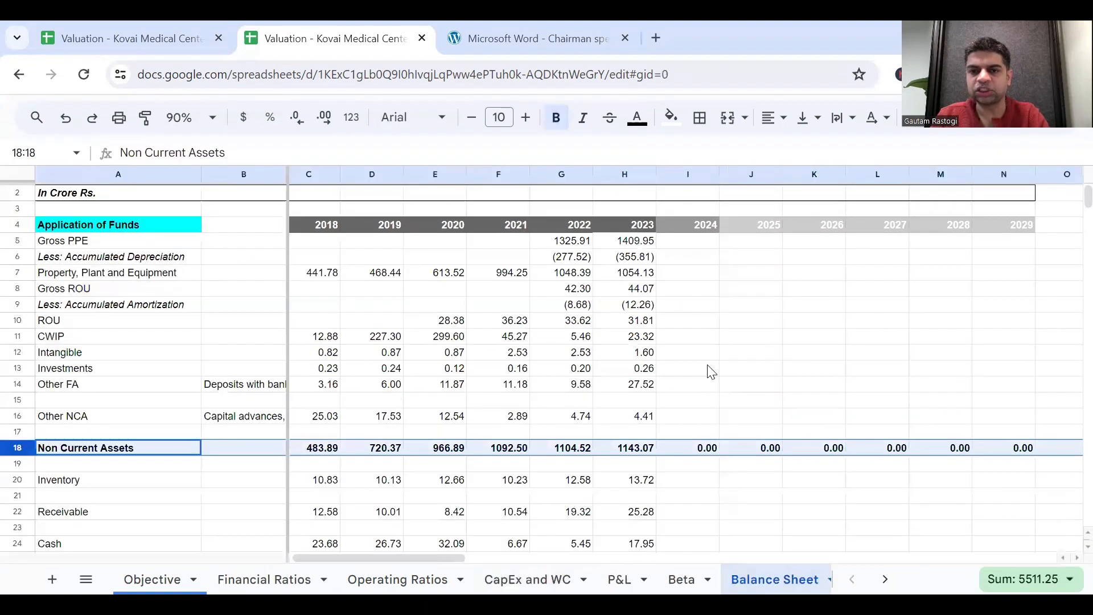
left_click(697, 241)
scroll(797, 283, "right", 5)
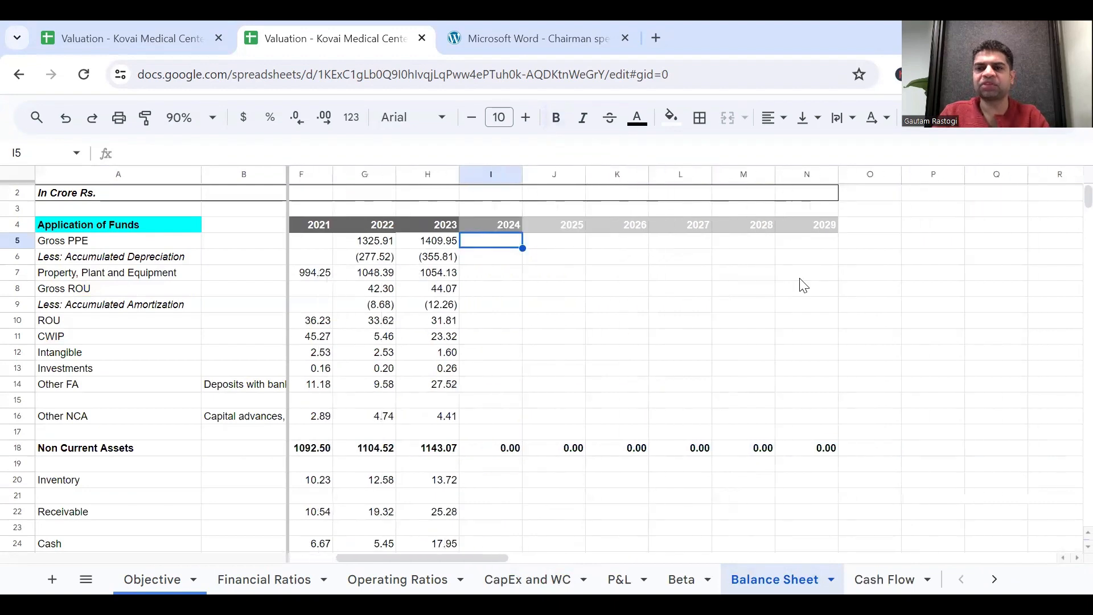
scroll(805, 283, "left", 2)
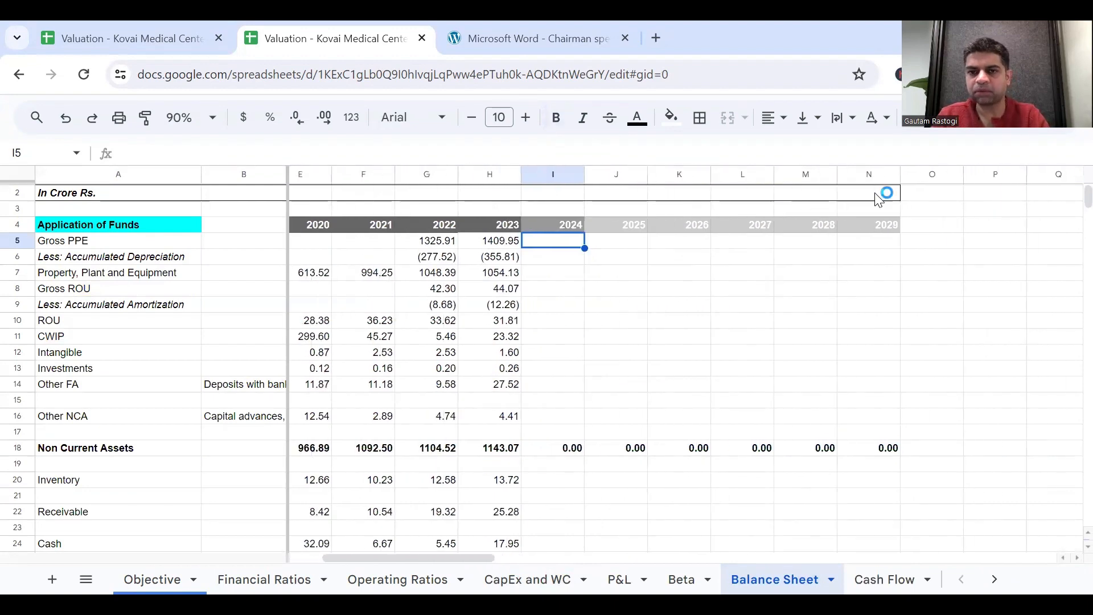
scroll(658, 250, "left", 2)
type("=")
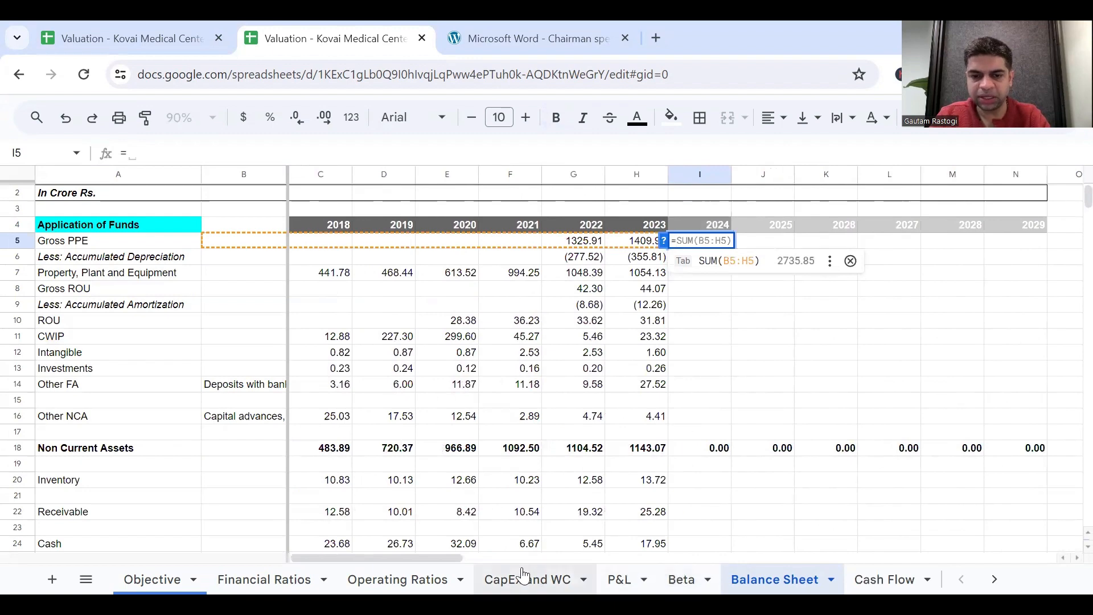
left_click(507, 579)
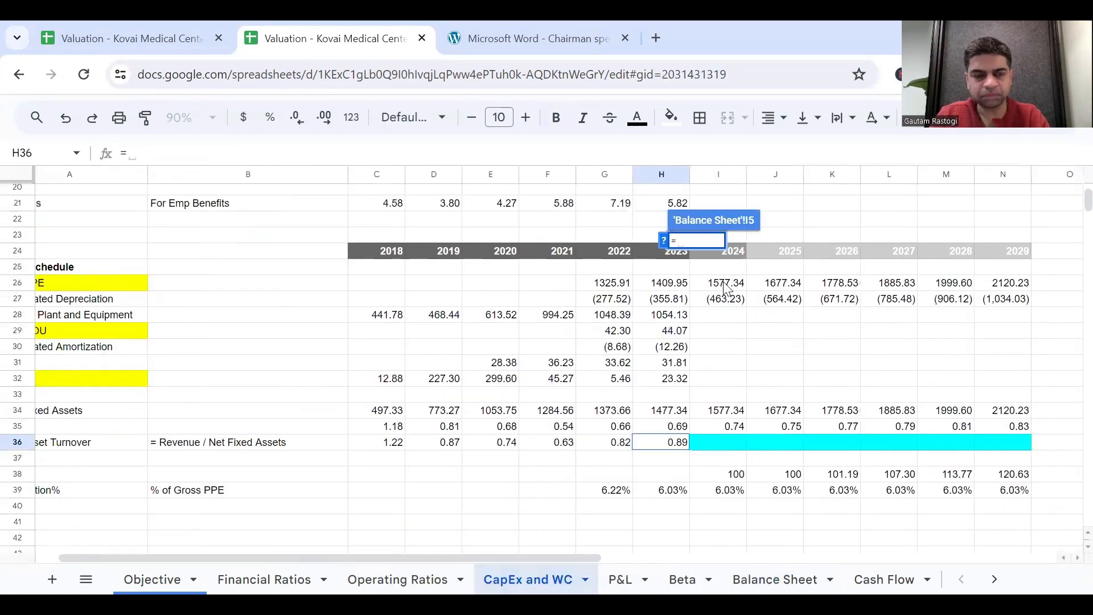
left_click(726, 288)
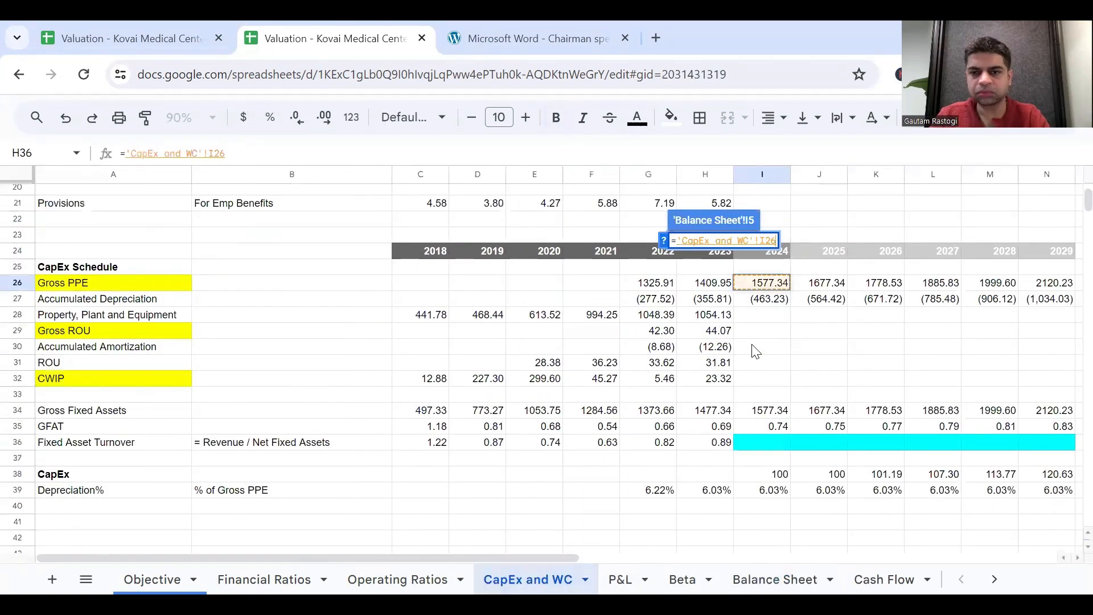
key("Return")
left_click_drag(732, 249, 996, 250)
Link 2024 Accumulated Depreciation in I6 to 'CapEx and WC'!I27 and fill it across to N6.
left_click(708, 257)
type("=")
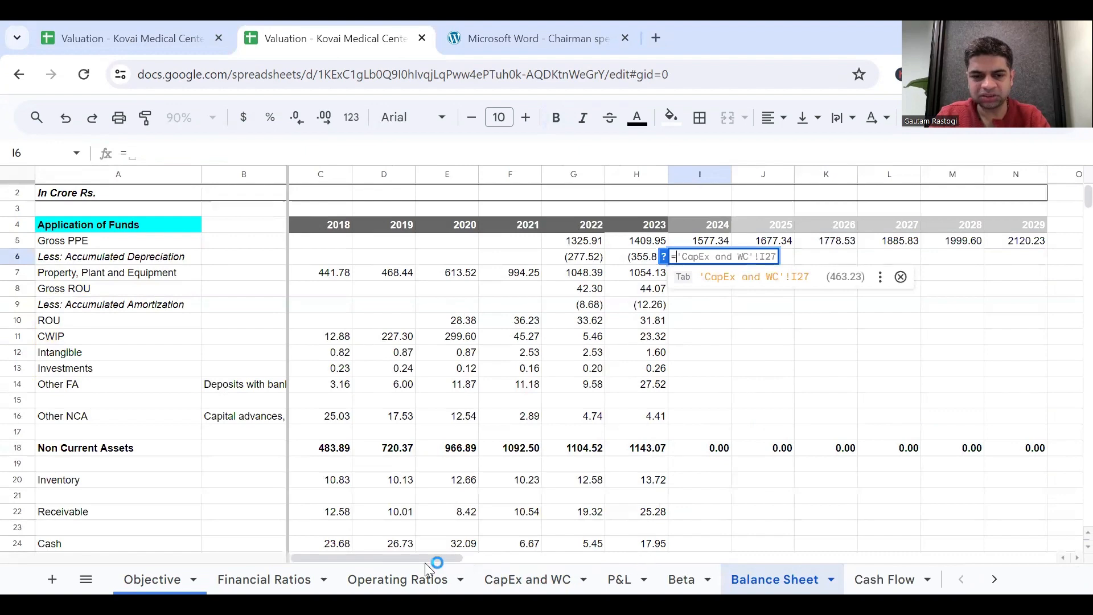
left_click(529, 579)
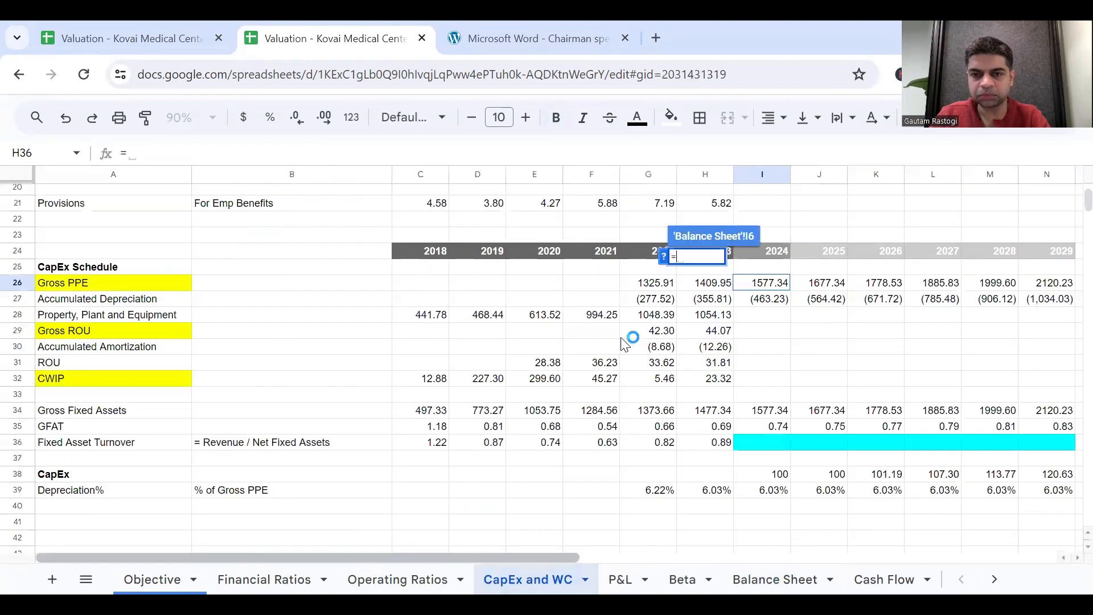
left_click(764, 302)
key("Return")
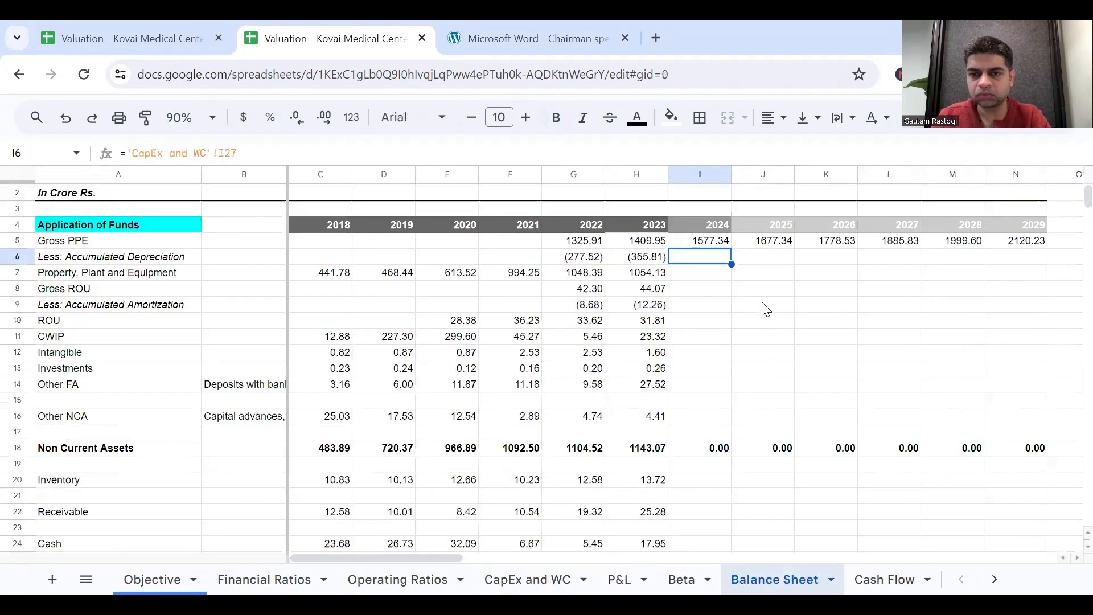
left_click_drag(732, 264, 993, 272)
Fill the 2023 Property, Plant and Equipment formula from H7 across to N7, and review the Gross ROU to CWIP rows.
left_click(655, 279)
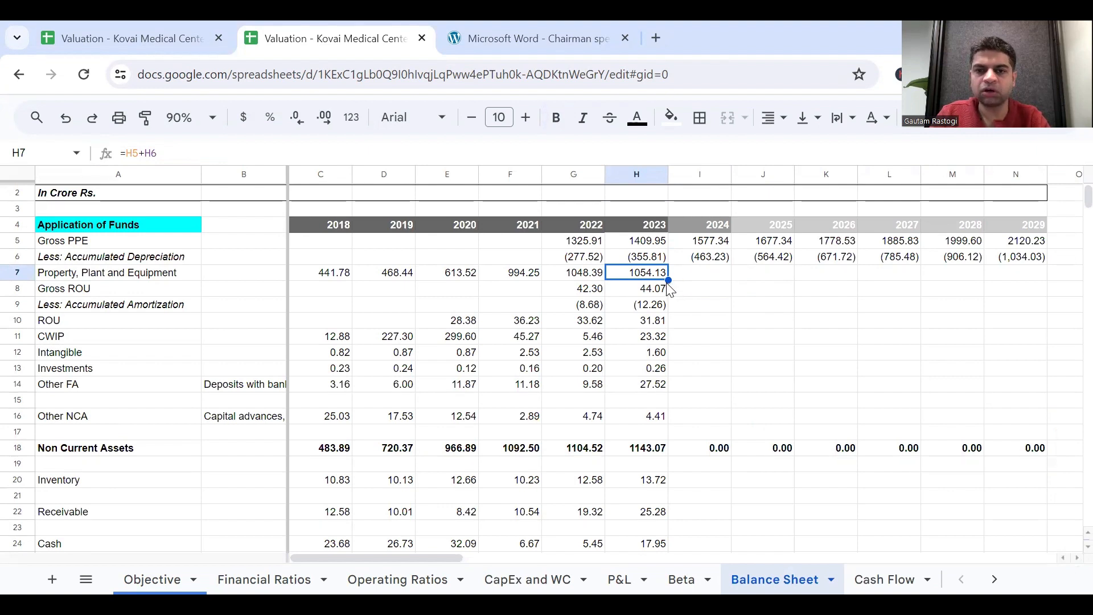
left_click_drag(669, 280, 1005, 311)
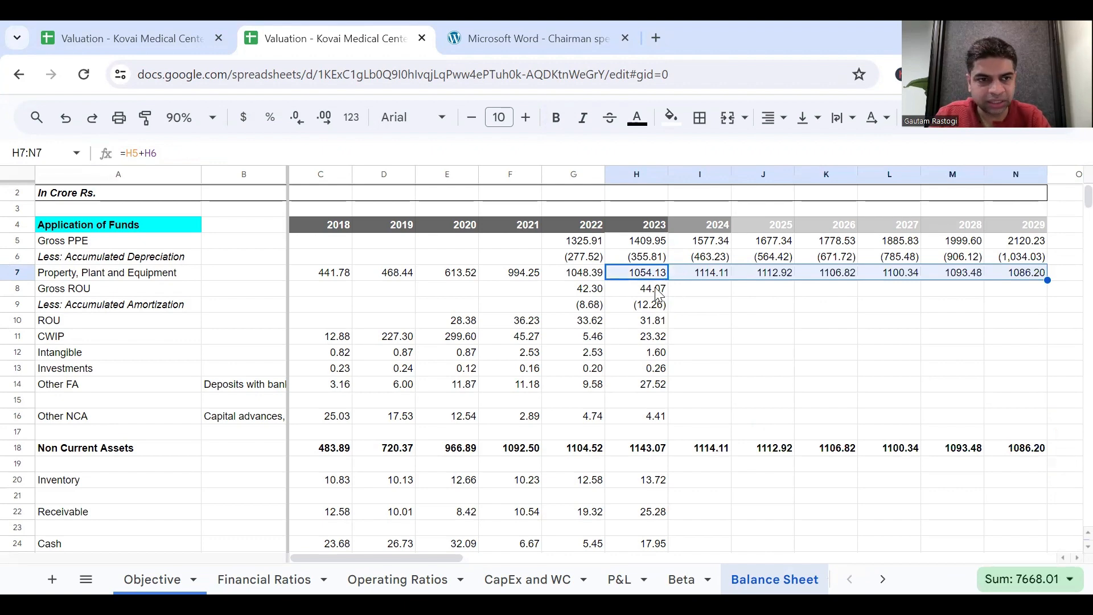
left_click(22, 288)
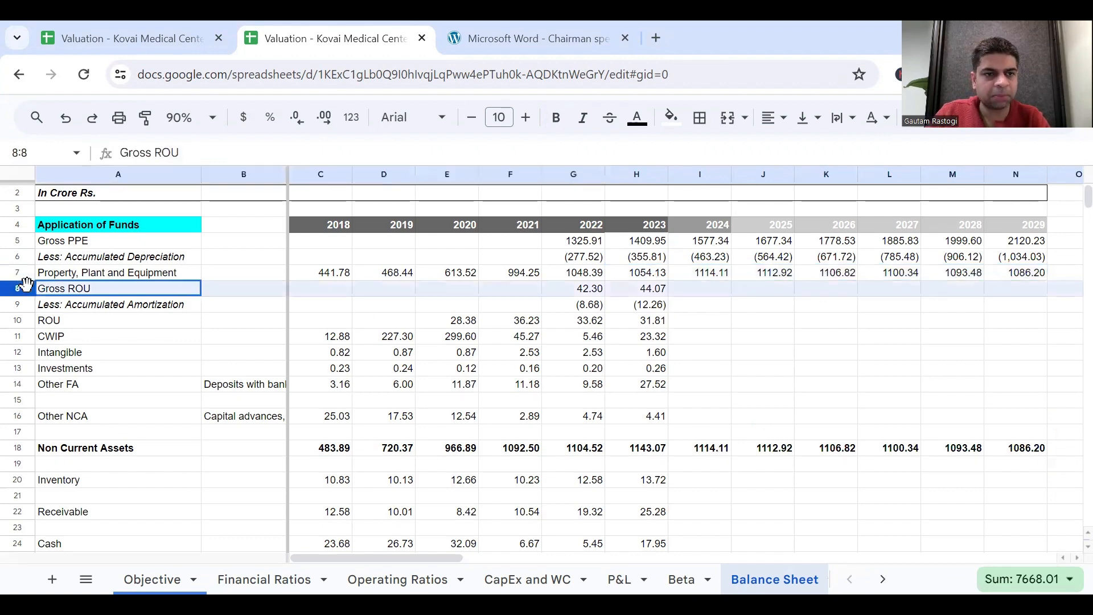
left_click_drag(25, 286, 20, 336)
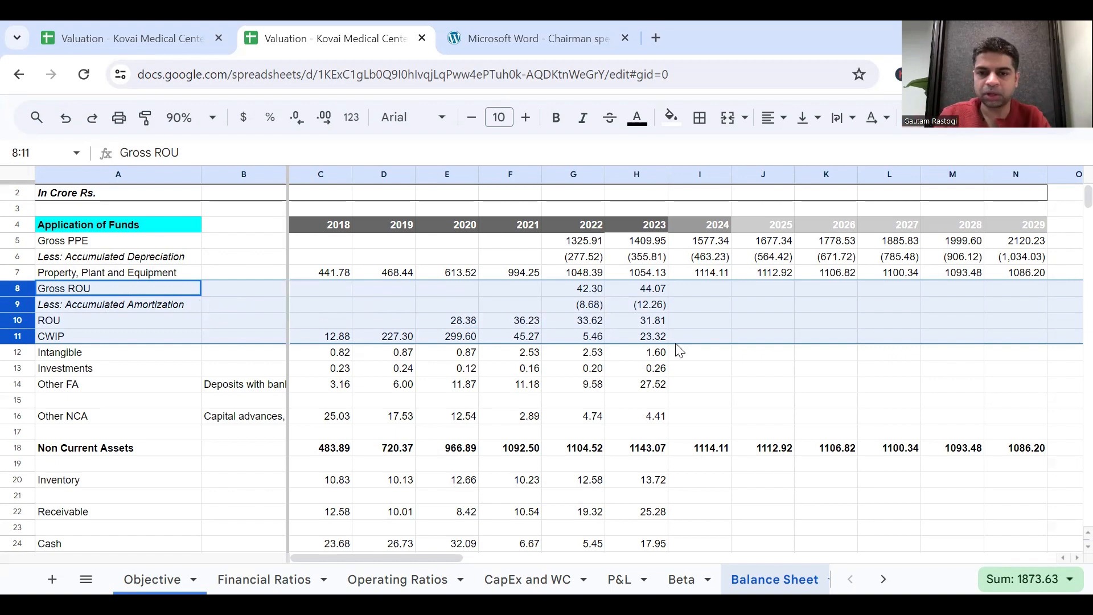
Enter the note "Same" in O12, beyond the 2029 column of the Intangible row.
left_click(697, 356)
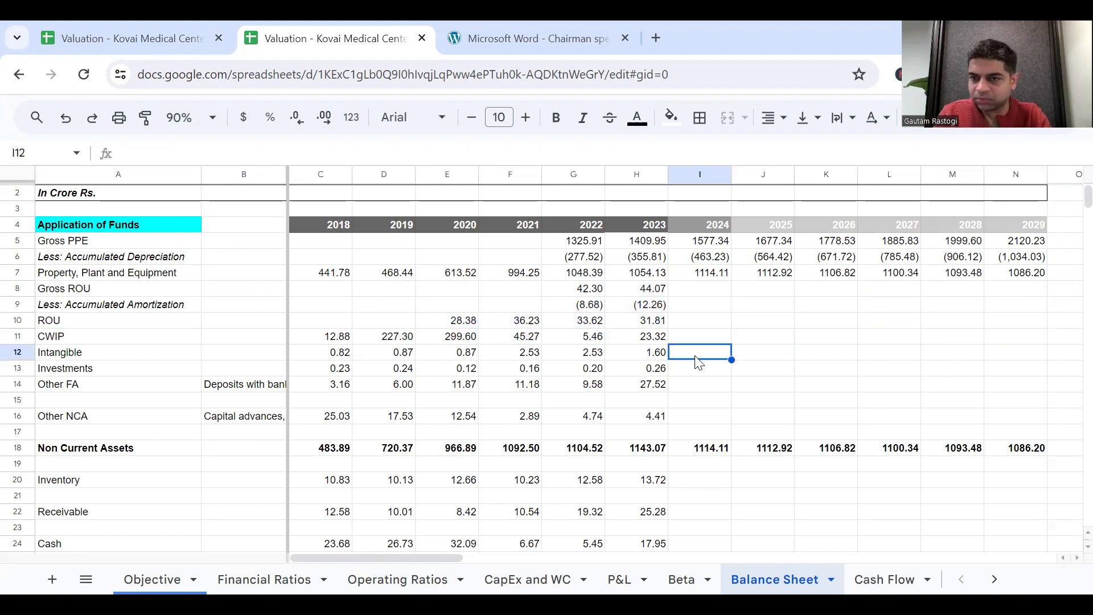
key("Right")
key("Right")
key("Right")
key("Right")
key("Right")
key("Right")
type("Same")
Set 2024 Intangible in I12 equal to the 2023 value with =H12.
key("Left")
key("Left")
key("Left")
key("Left")
key("Left")
key("Left")
type("=")
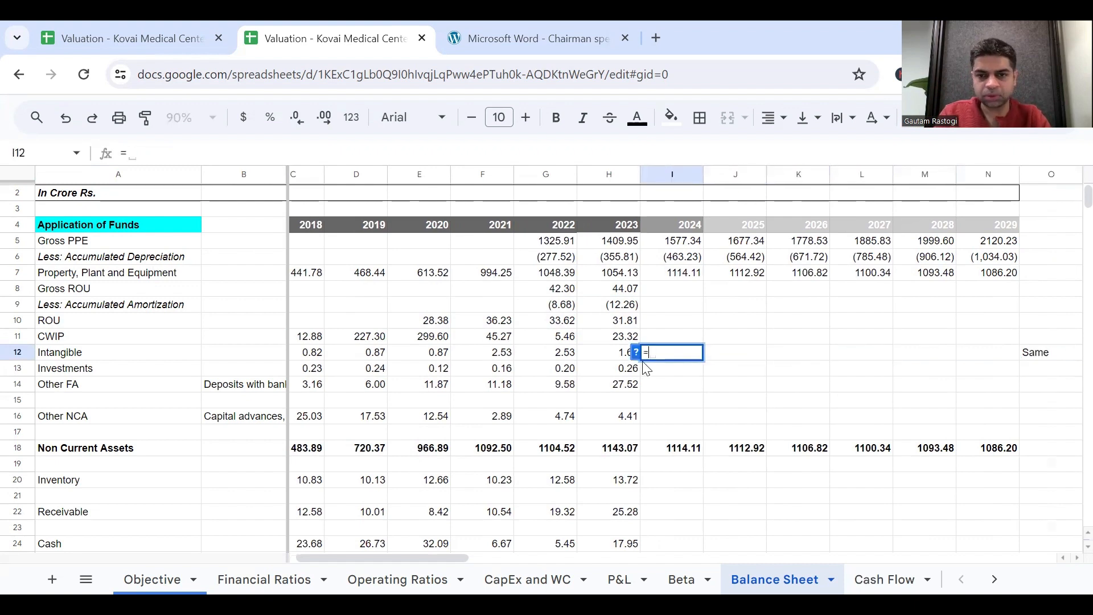
key("Left")
key("Return")
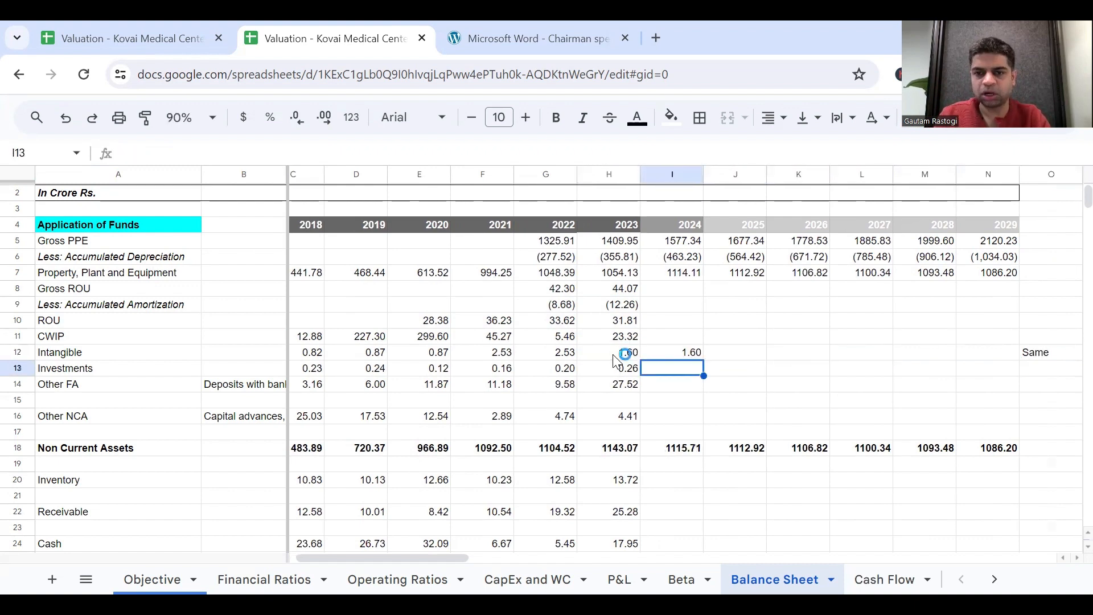
left_click_drag(701, 361, 700, 362)
left_click(699, 352)
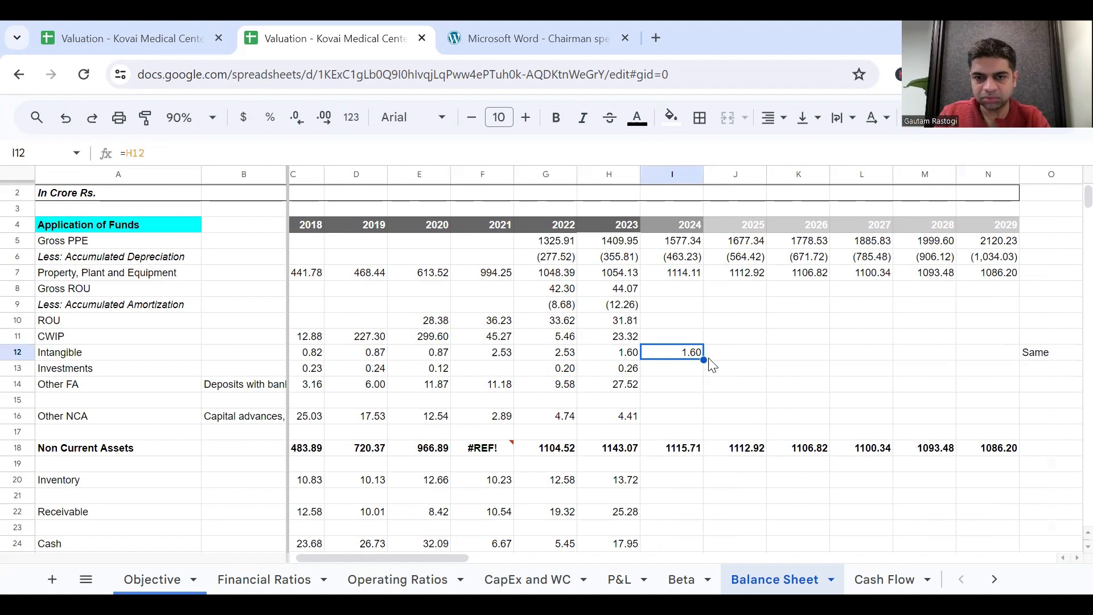
key("ctrl+z")
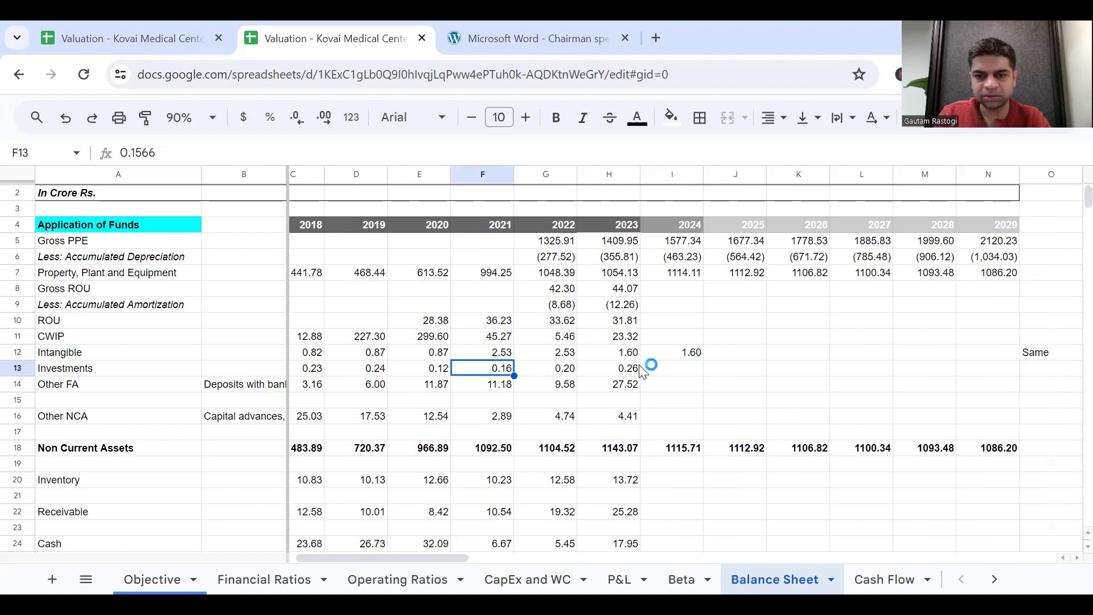
Fill the 2024 Intangible formula from I12 across the forecast years to N12.
left_click(681, 358)
left_click_drag(704, 360, 991, 379)
Set 2024 Investments in I13 equal to the 2023 value with =H13.
left_click(695, 374)
type("=")
left_click(627, 375)
key("Return")
key("Up")
Enter the note "Same" in O13 for the Investments row and fill the formula in I13 across to N13.
left_click(984, 371)
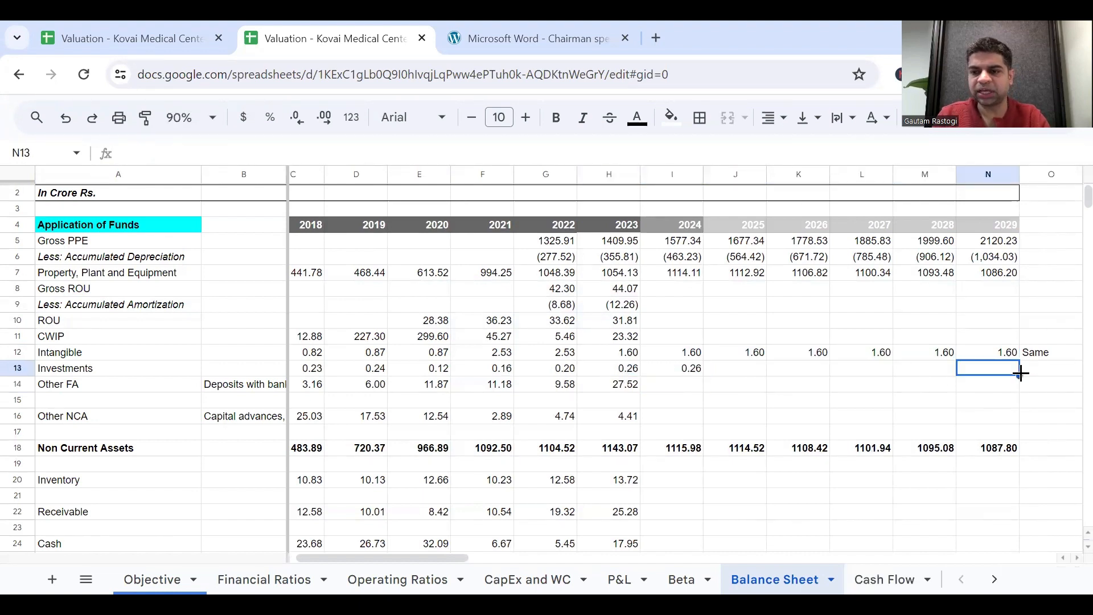
left_click(1023, 371)
type("Same")
key("Return")
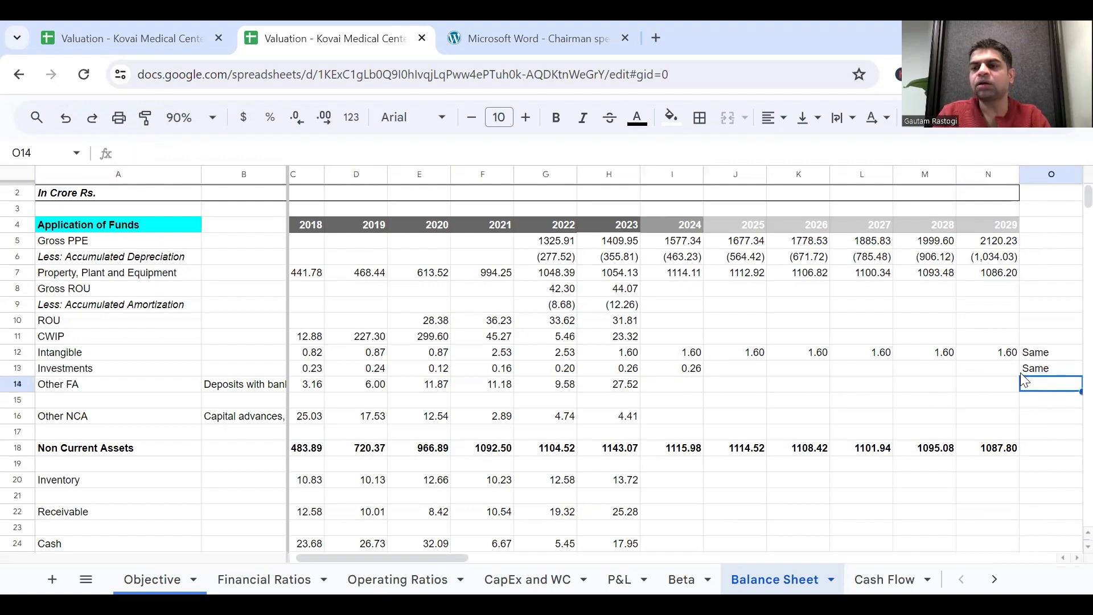
left_click(683, 371)
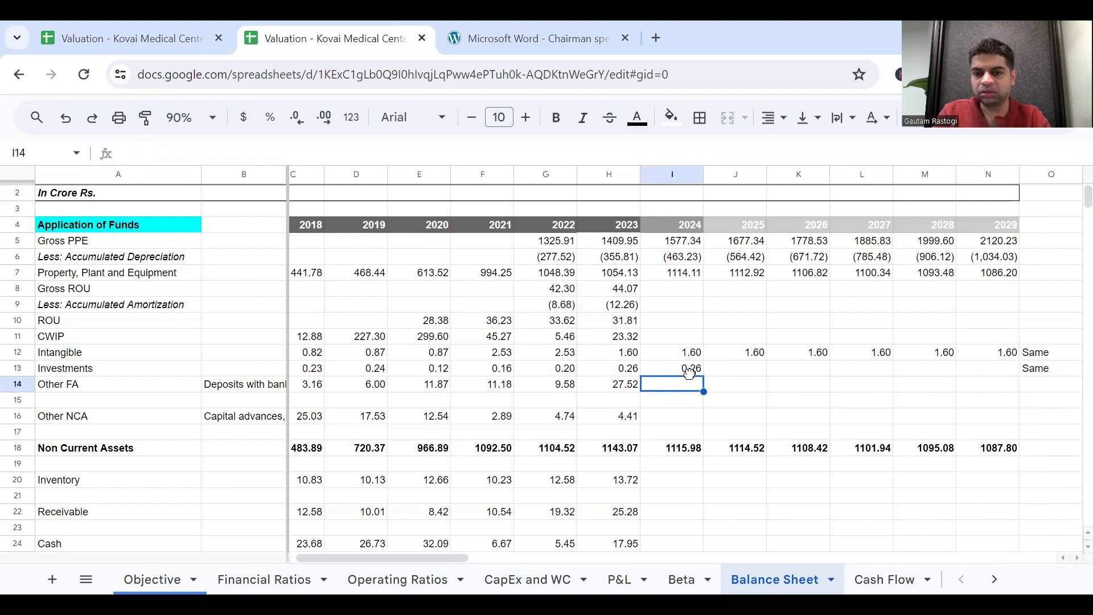
left_click_drag(697, 369, 971, 381)
Move the two "Same" notes from O12:O13 one column over to P12:P13.
scroll(882, 436, "right", 4)
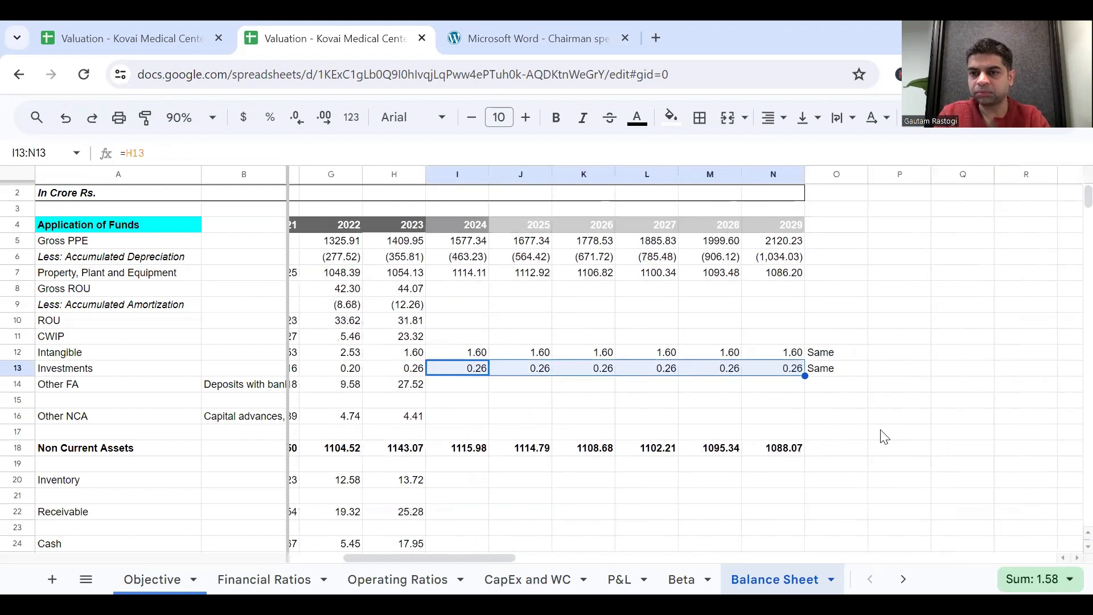
left_click(846, 356)
key("shift+Down")
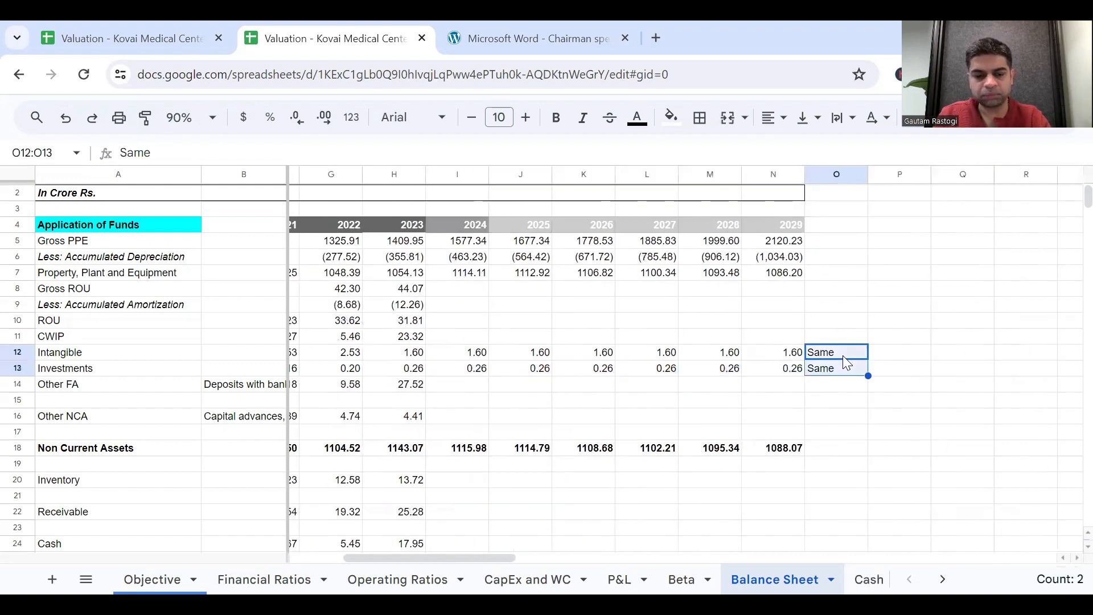
key("ctrl+c")
key("Right")
key("ctrl+v")
Enter the assumption note "CapEx schedule" in P5 for the Gross PPE row.
scroll(735, 399, "left", 3)
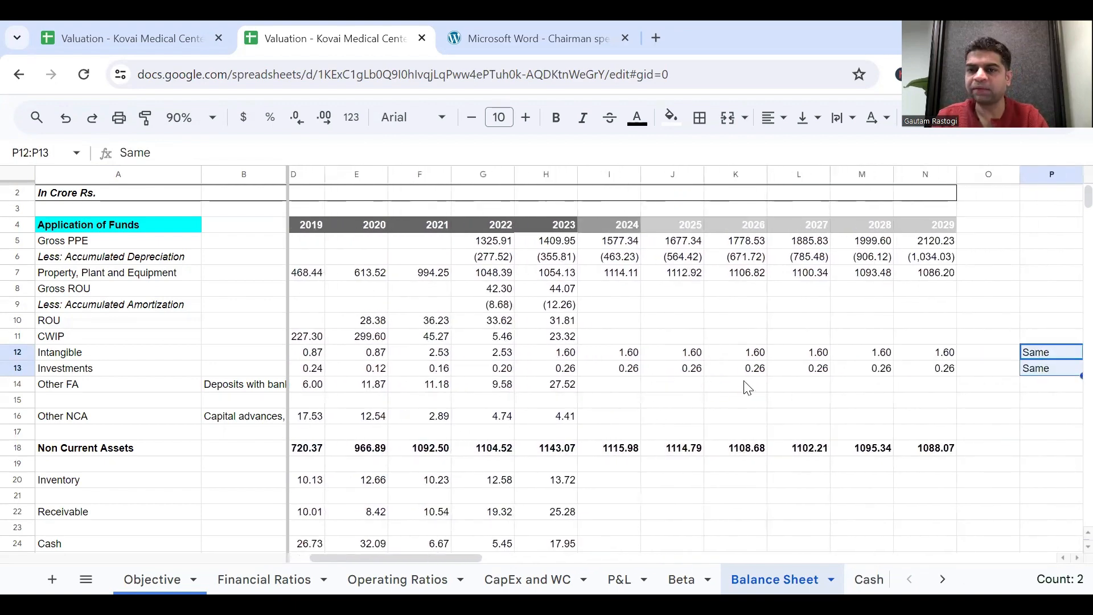
scroll(1019, 270, "right", 2)
left_click(942, 240)
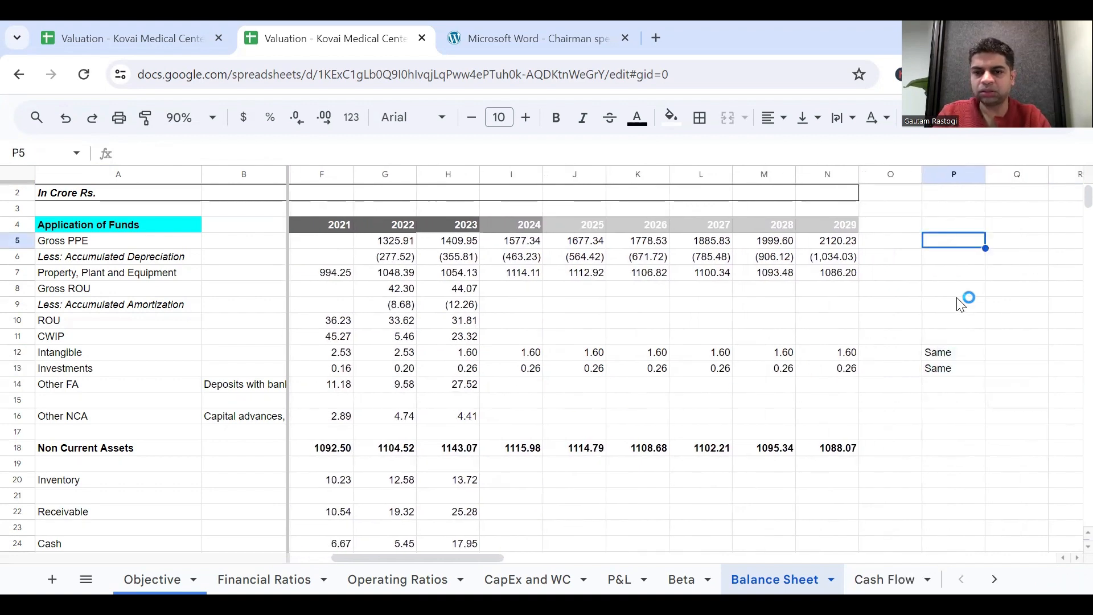
type("So")
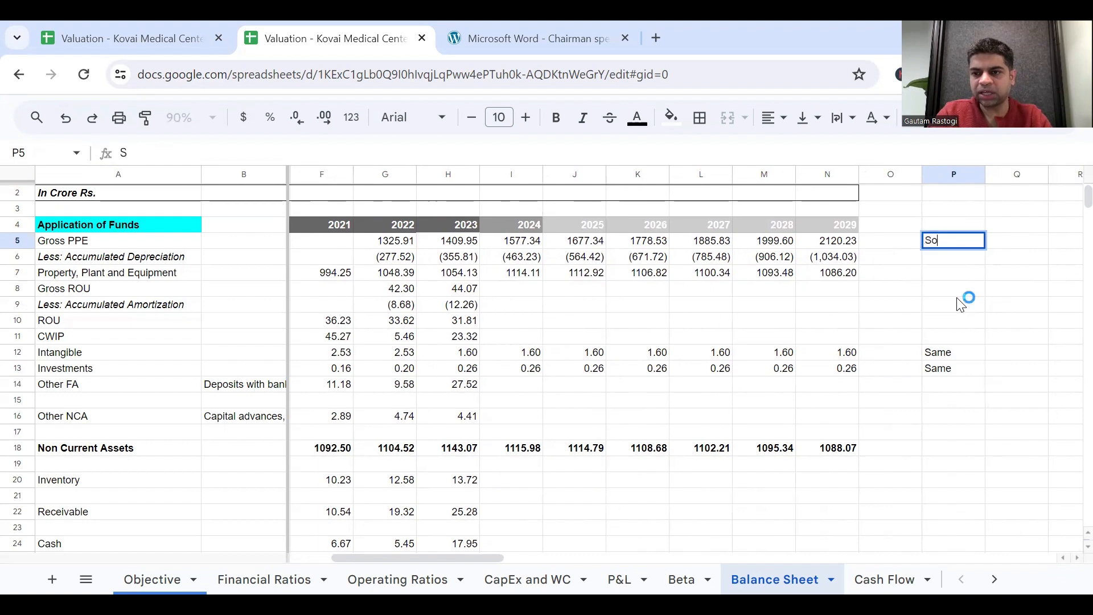
type("iced")
key("BackSpace")
key("BackSpace")
key("BackSpace")
type("rced ")
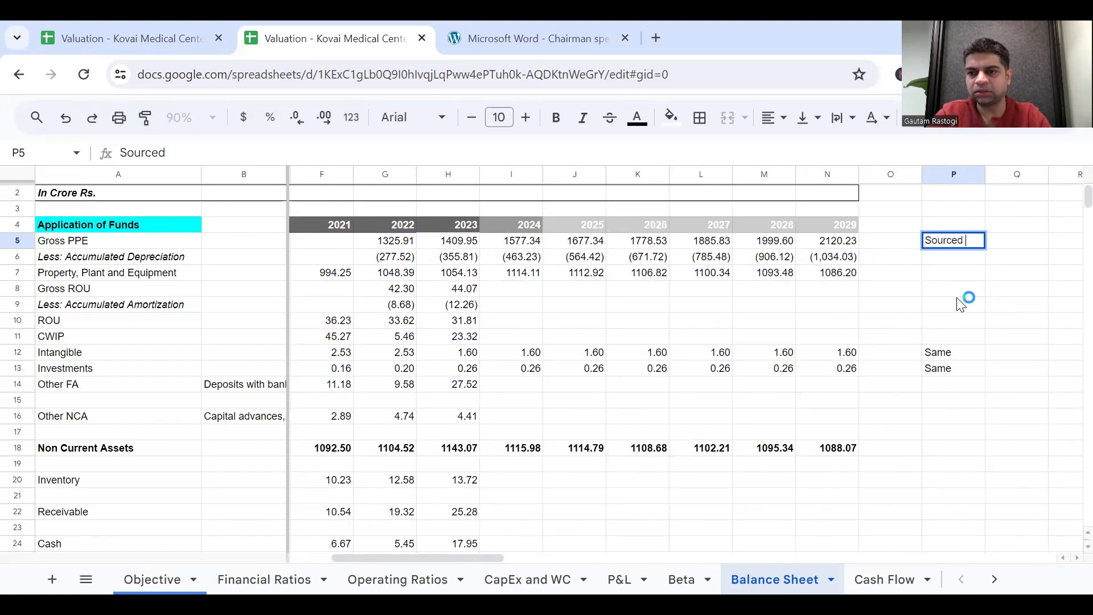
type("frpom")
key("BackSpace")
key("BackSpace")
type("om")
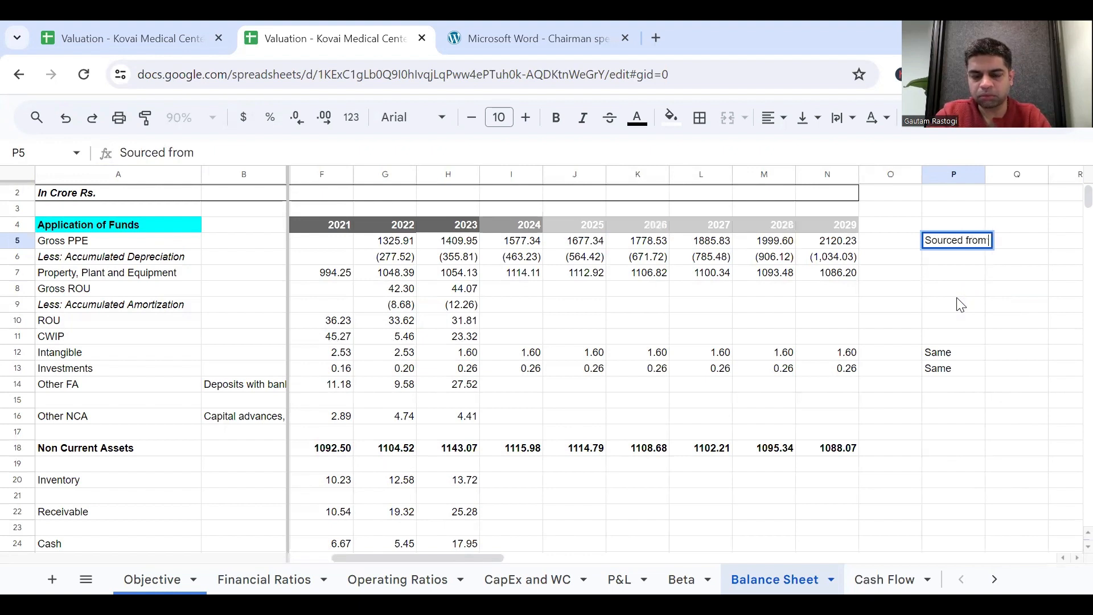
type(" CapEx a")
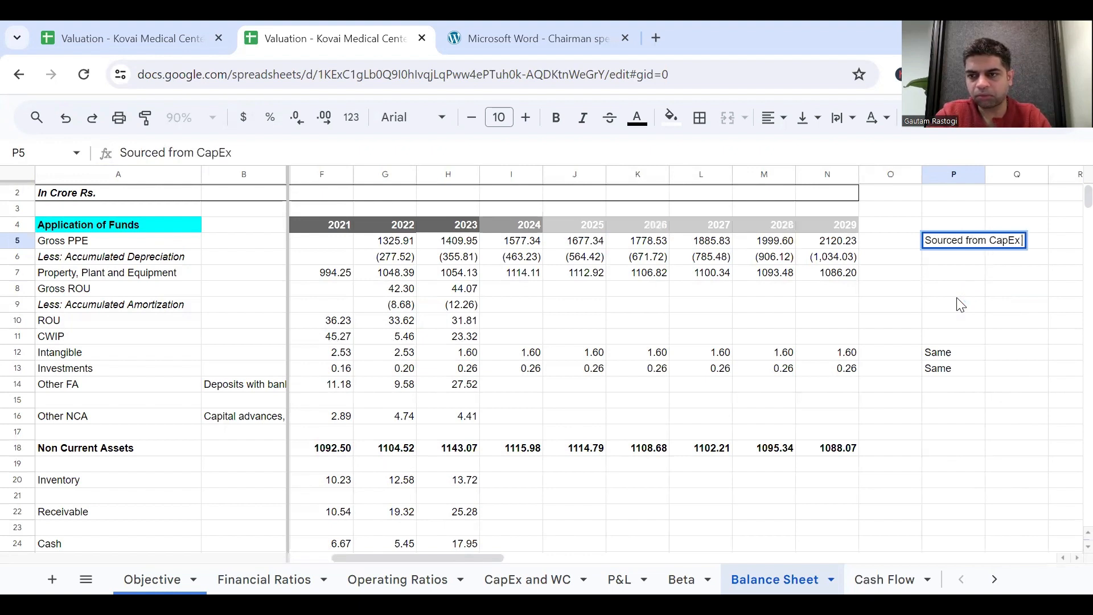
key("BackSpace")
type("s")
key("BackSpace")
key("BackSpace")
key("BackSpace")
key("BackSpace")
key("BackSpace")
key("BackSpace")
key("BackSpace")
key("BackSpace")
key("BackSpace")
key("BackSpace")
key("BackSpace")
key("BackSpace")
key("BackSpace")
key("BackSpace")
key("BackSpace")
key("BackSpace")
key("BackSpace")
key("BackSpace")
key("BackSpace")
key("BackSpace")
type("CapEx sc")
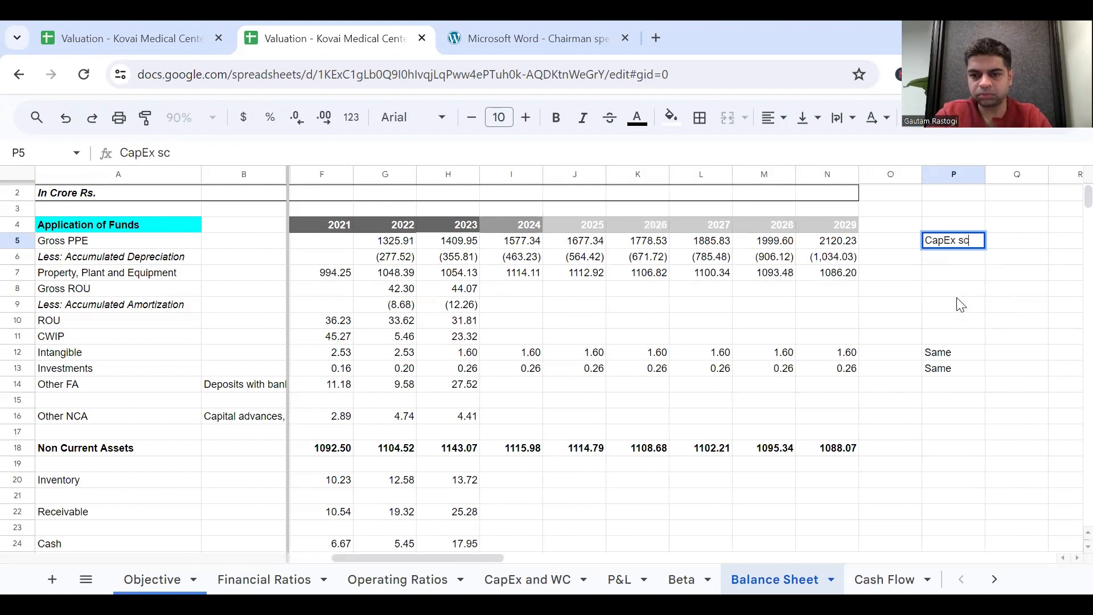
type("hedul")
key("BackSpace")
type("e")
key("BackSpace")
type("le")
key("Return")
key("Up")
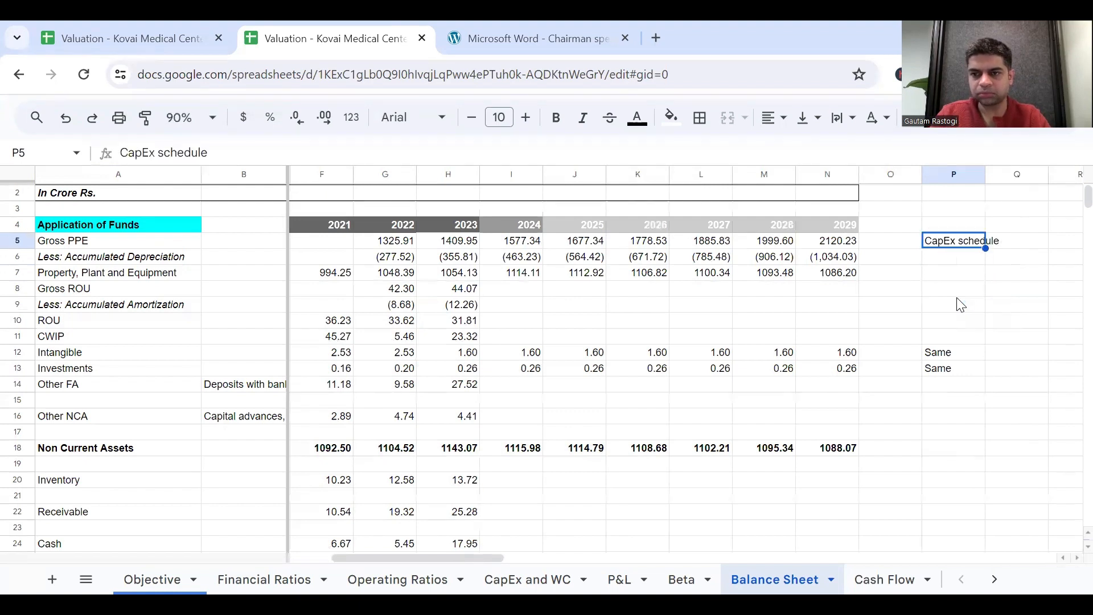
Copy the "CapEx schedule" note from P5 to P6 for the Accumulated Depreciation row.
key("ctrl+c")
key("Down")
key("ctrl+v")
key("Down")
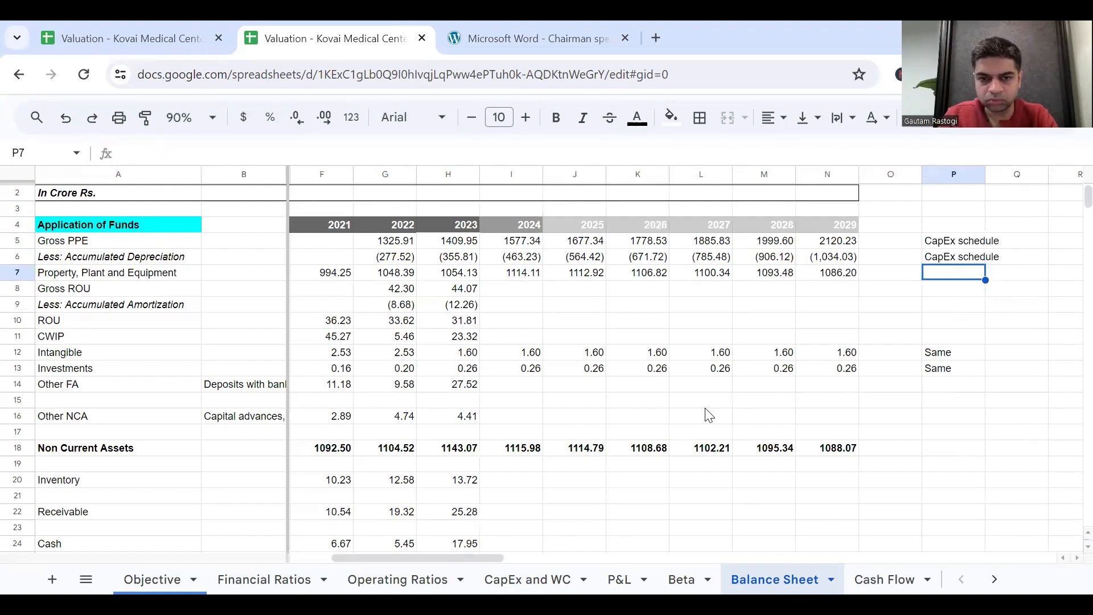
Check the Other FA description in B14 and copy the "Same" note from P13 to P14.
left_click(505, 401)
scroll(530, 383, "left", 3)
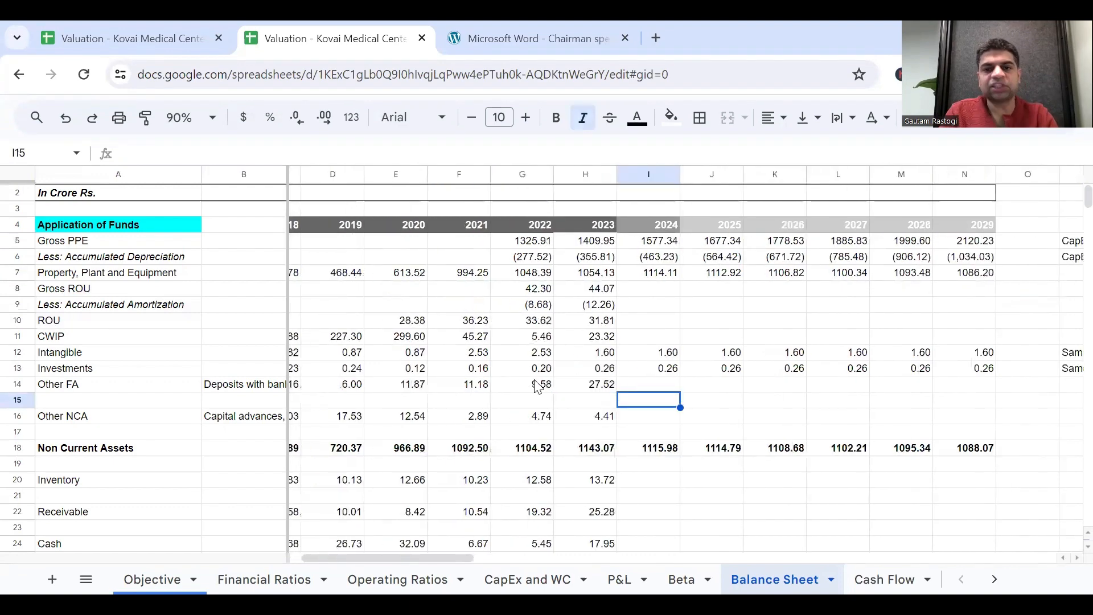
left_click(563, 387)
left_click(277, 386)
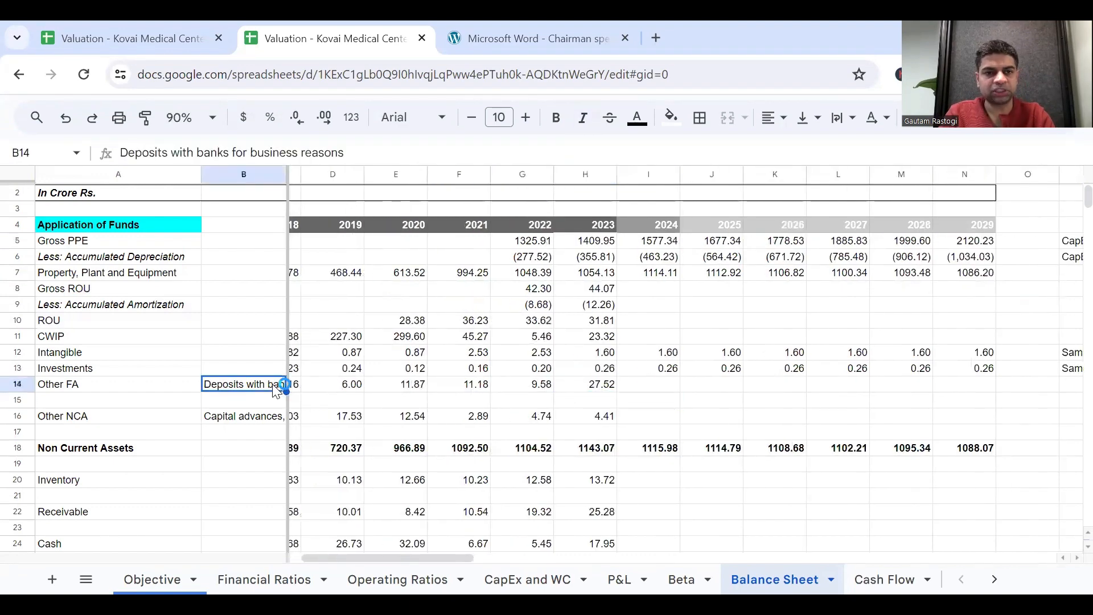
left_click(605, 386)
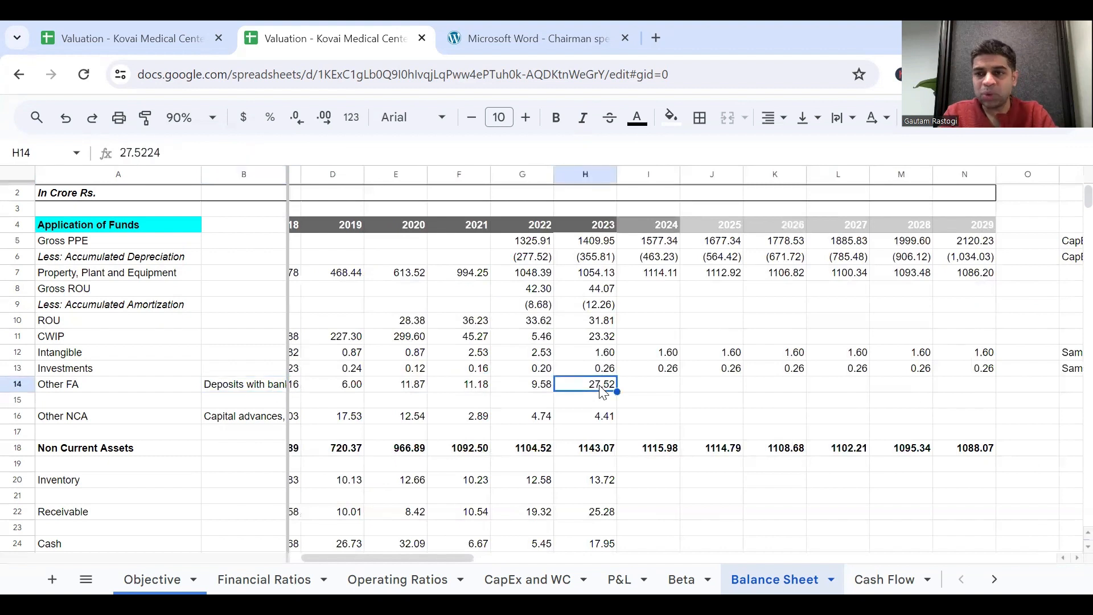
left_click(648, 386)
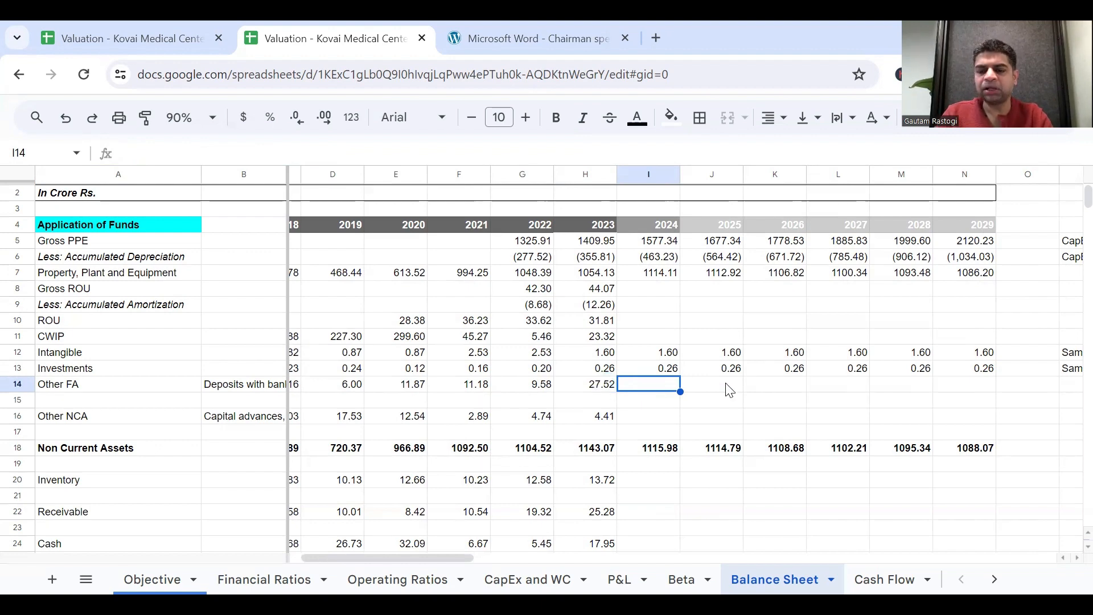
scroll(817, 378, "right", 3)
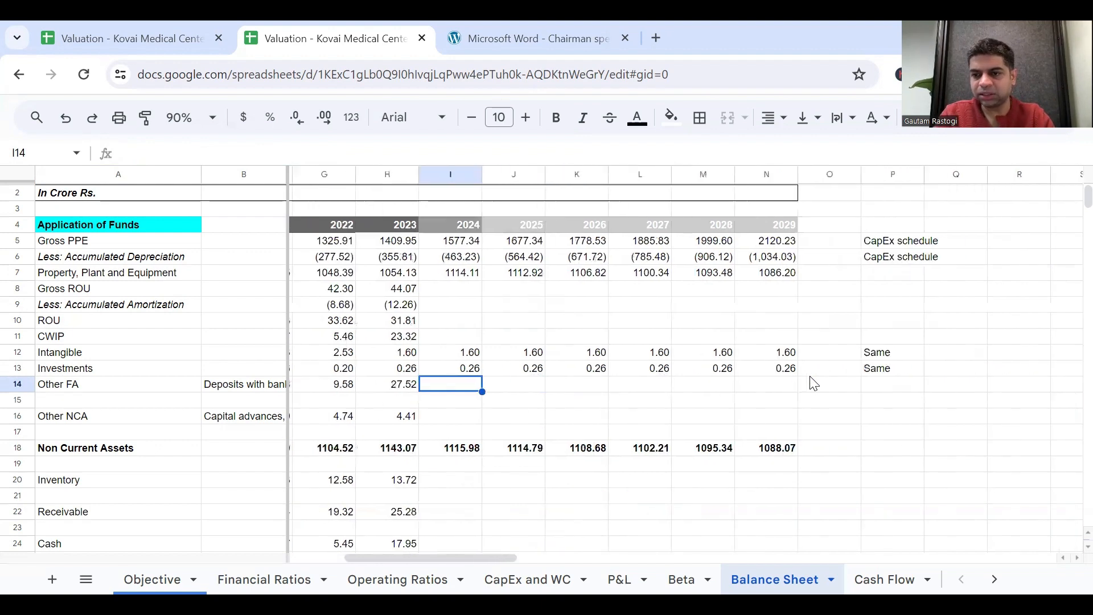
left_click(886, 376)
key("ctrl+c")
left_click(887, 391)
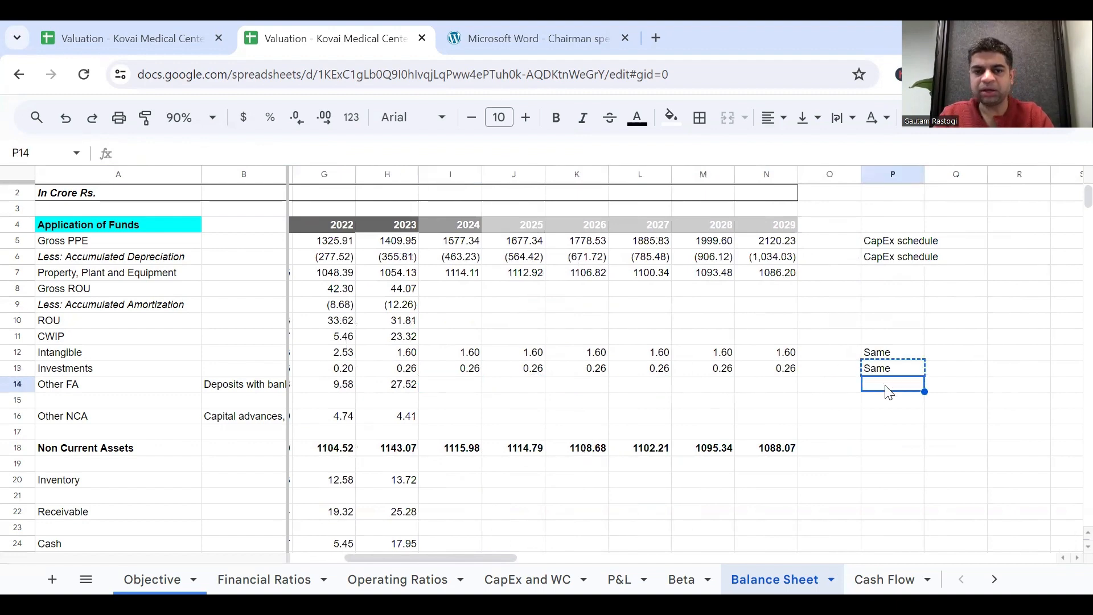
key("ctrl+v")
Set 2024 Other FA in I14 equal to the 2023 value with =H14.
scroll(705, 403, "left", 3)
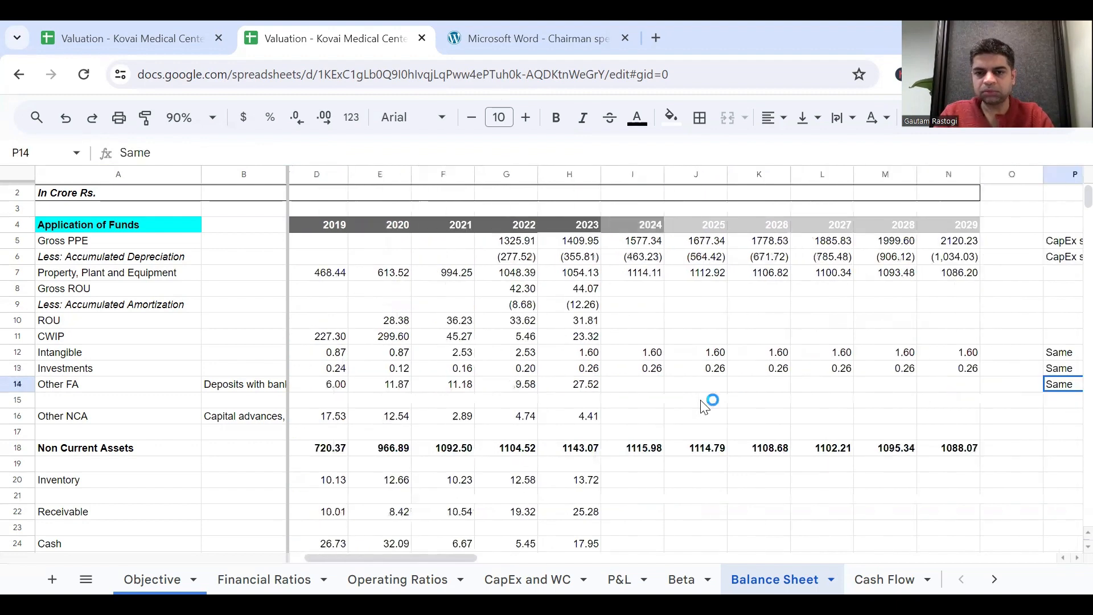
left_click(636, 392)
type("=")
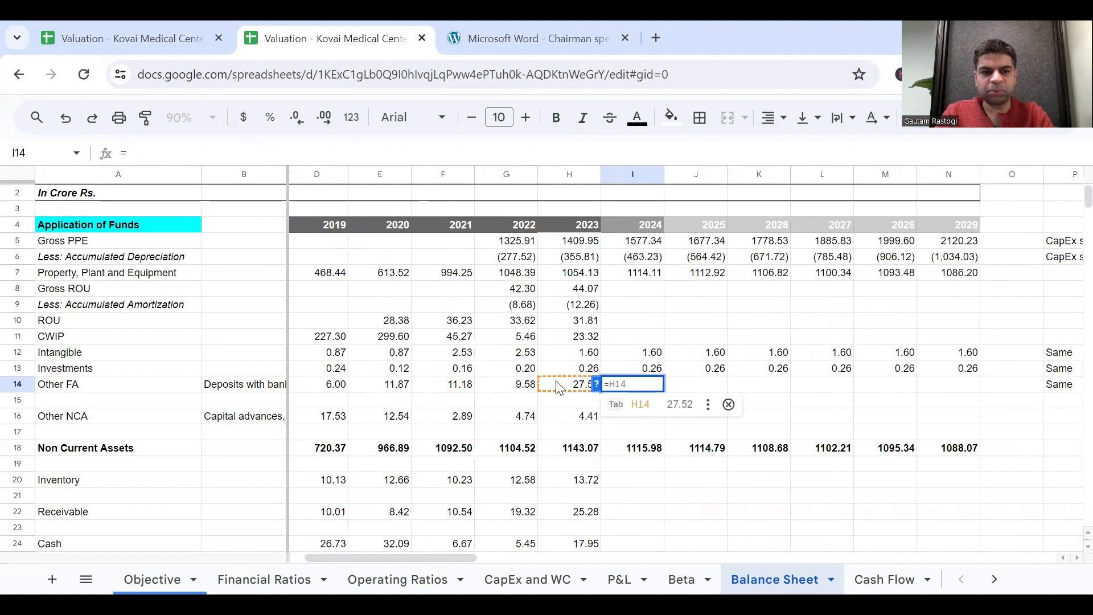
left_click(567, 392)
key("Return")
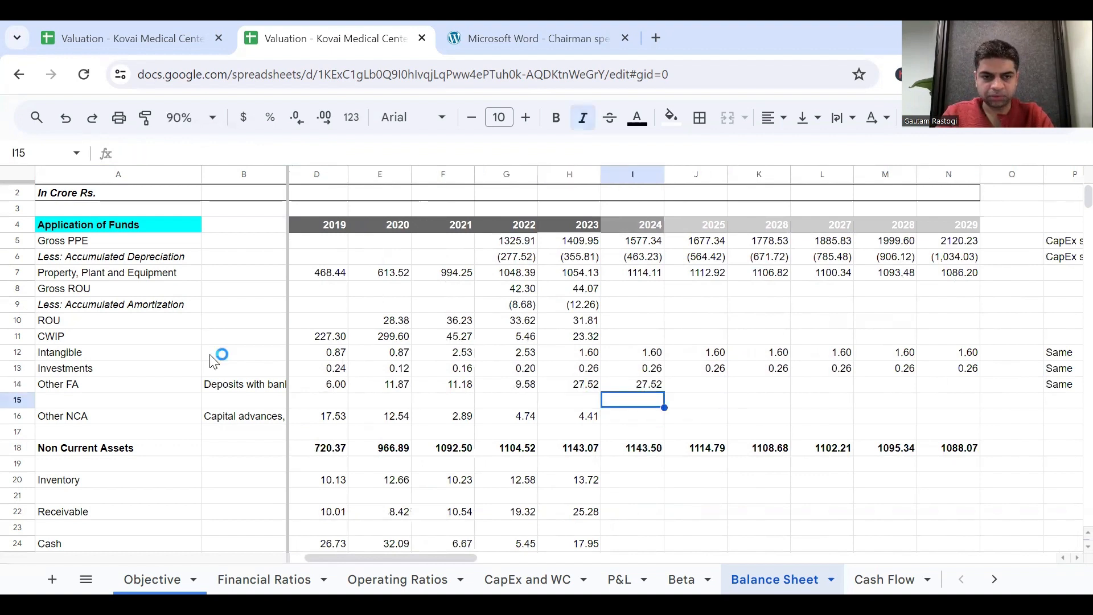
Fill the Other FA formula from I14 across the forecast years to N14.
left_click(233, 390)
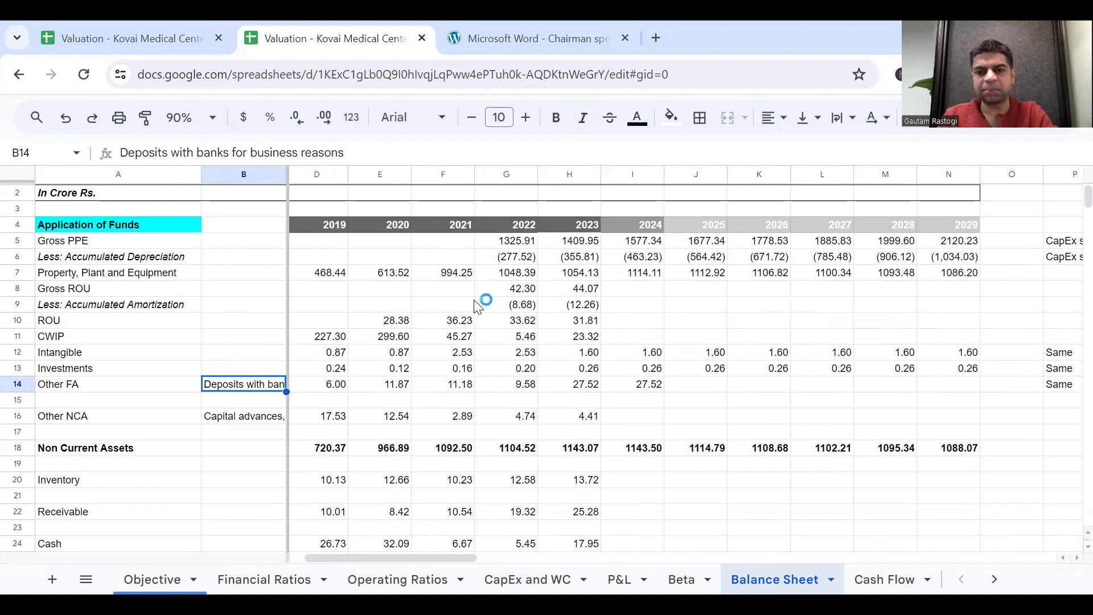
left_click(660, 386)
left_click_drag(665, 391, 962, 390)
left_click(997, 389)
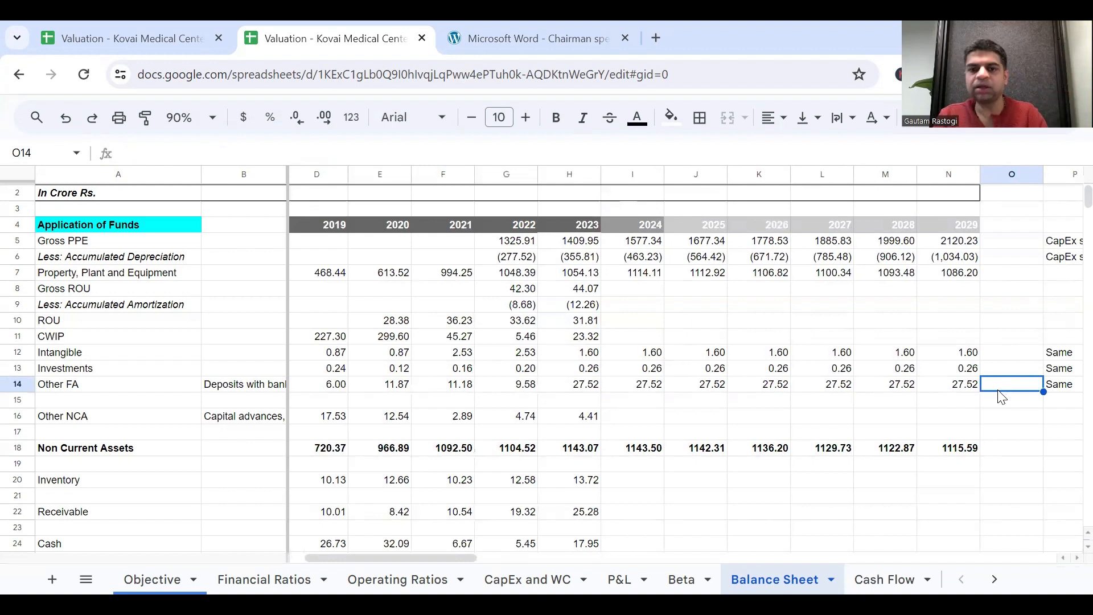
left_click(1001, 394)
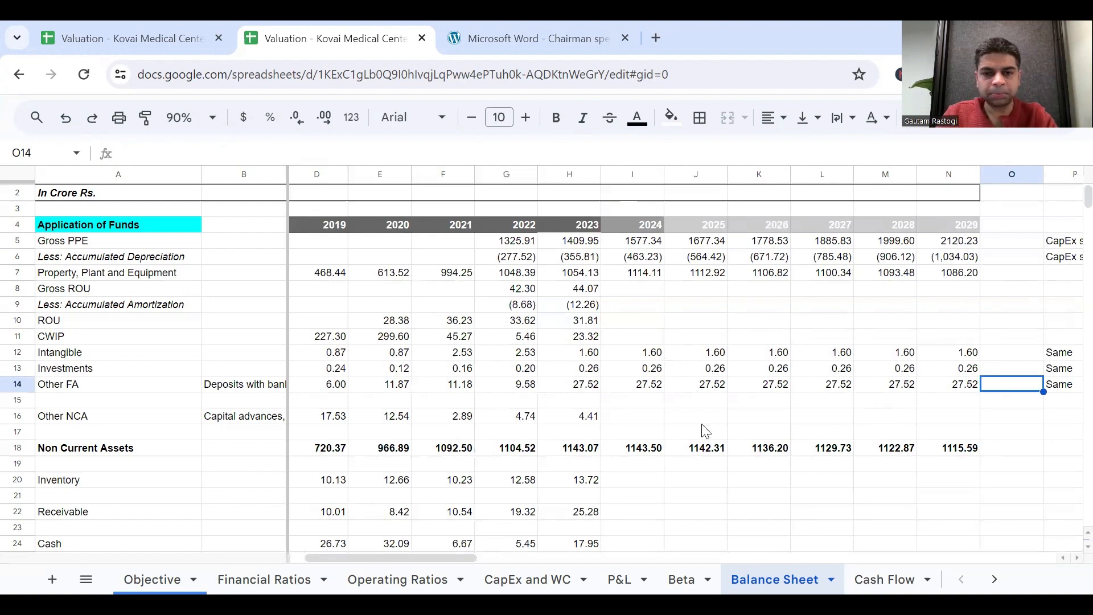
Review the Other NCA description in B16 and copy the "Same" note from P14 to P16.
left_click(655, 418)
scroll(497, 431, "left", 1)
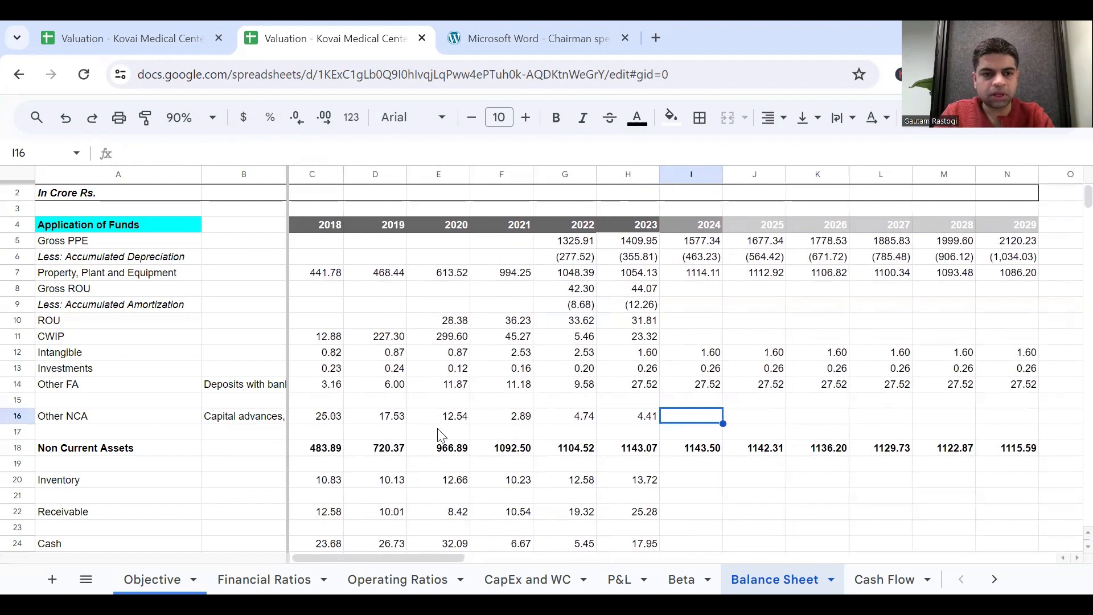
left_click(245, 387)
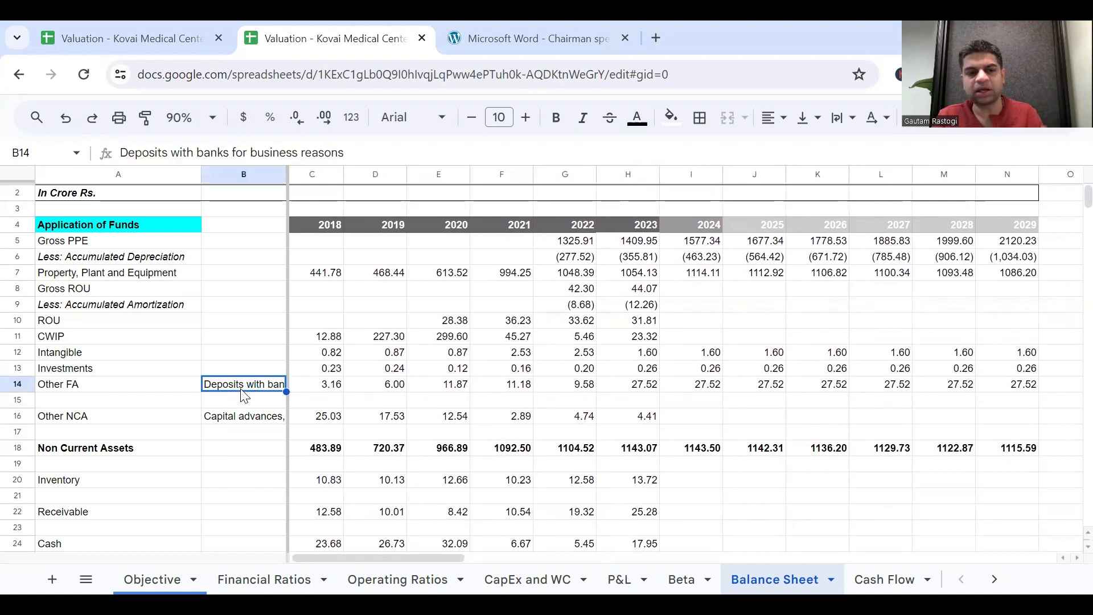
left_click(268, 418)
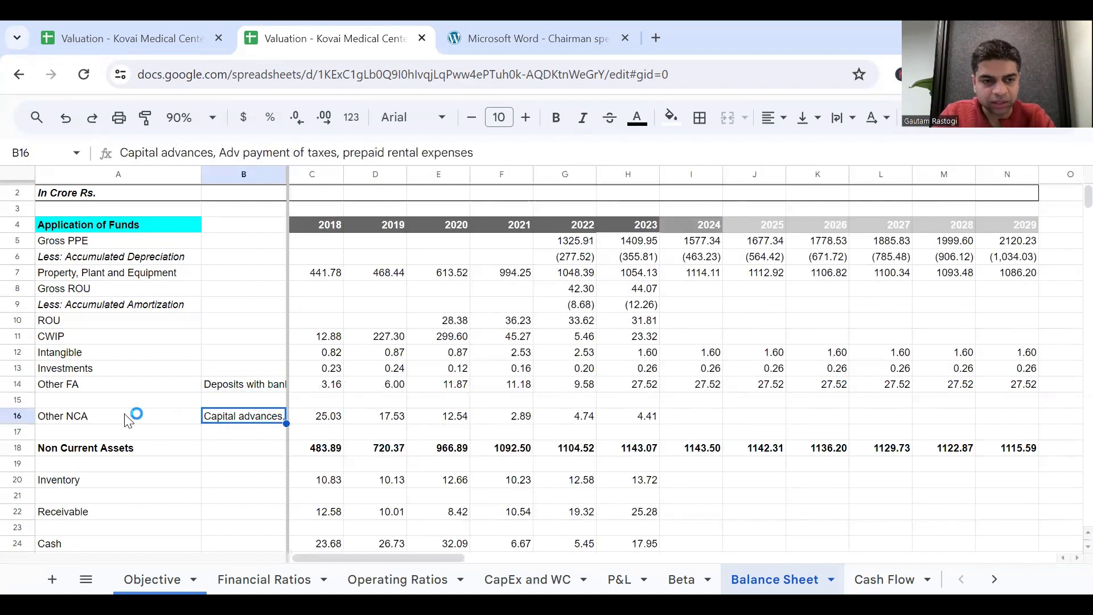
left_click(114, 421)
left_click(633, 418)
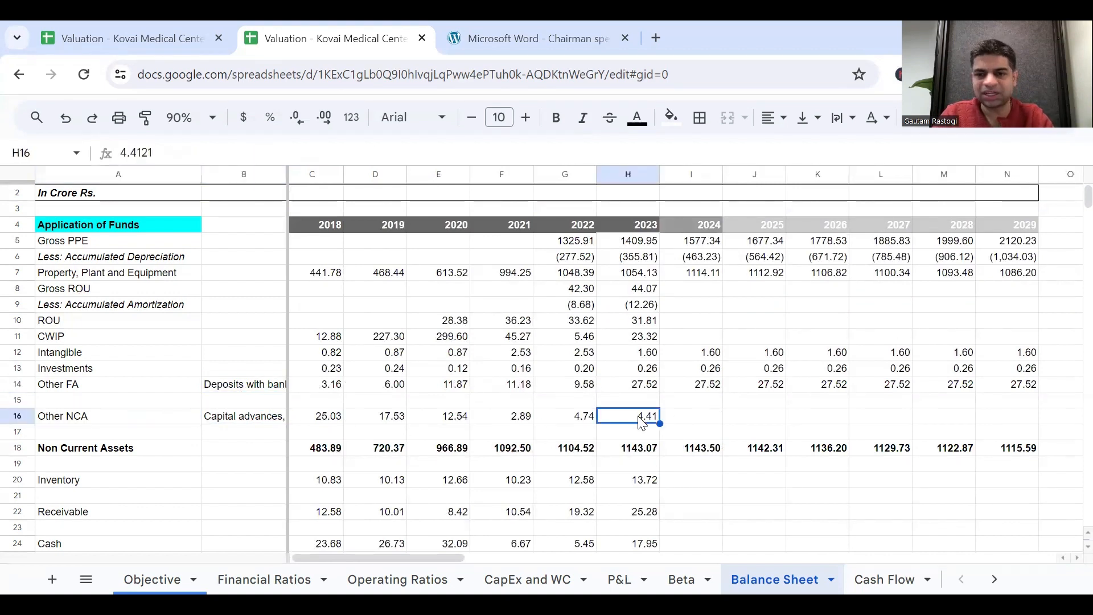
left_click(705, 420)
scroll(911, 404, "right", 2)
left_click(1021, 386)
key("ctrl+c")
left_click(1024, 426)
key("ctrl+v")
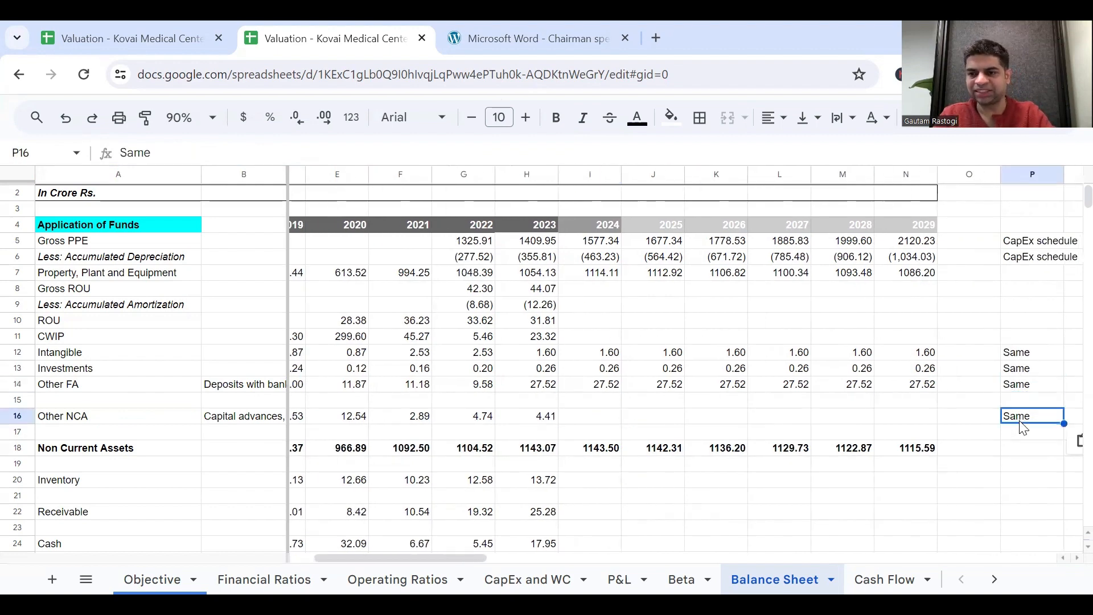
Set 2024 Other NCA in I16 to =H16 and fill the formula across to N16.
left_click(603, 417)
type("=")
key("Tab")
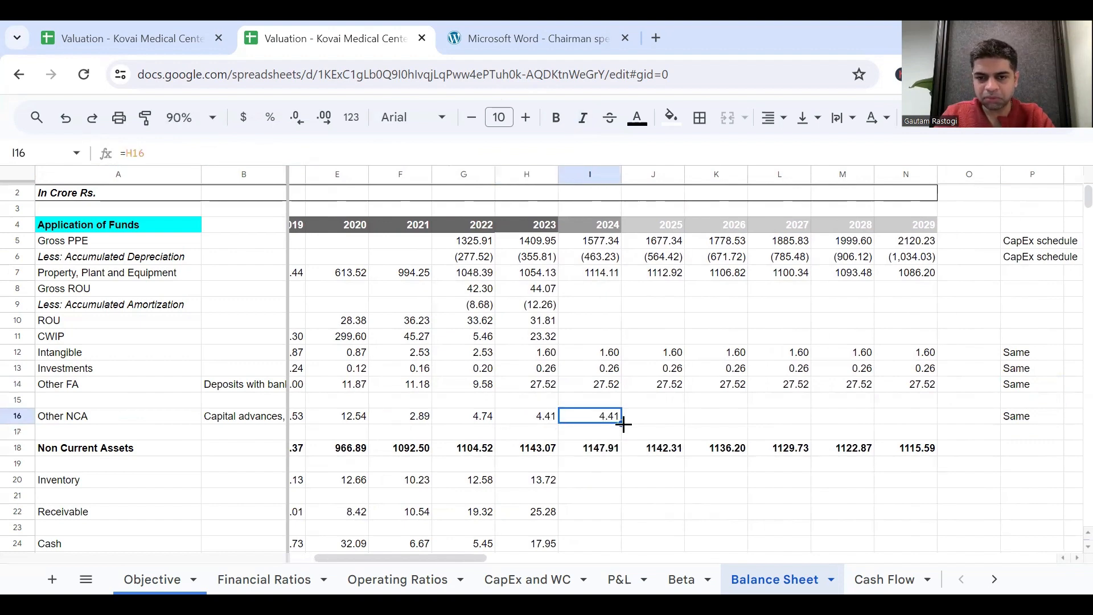
left_click_drag(623, 424, 920, 419)
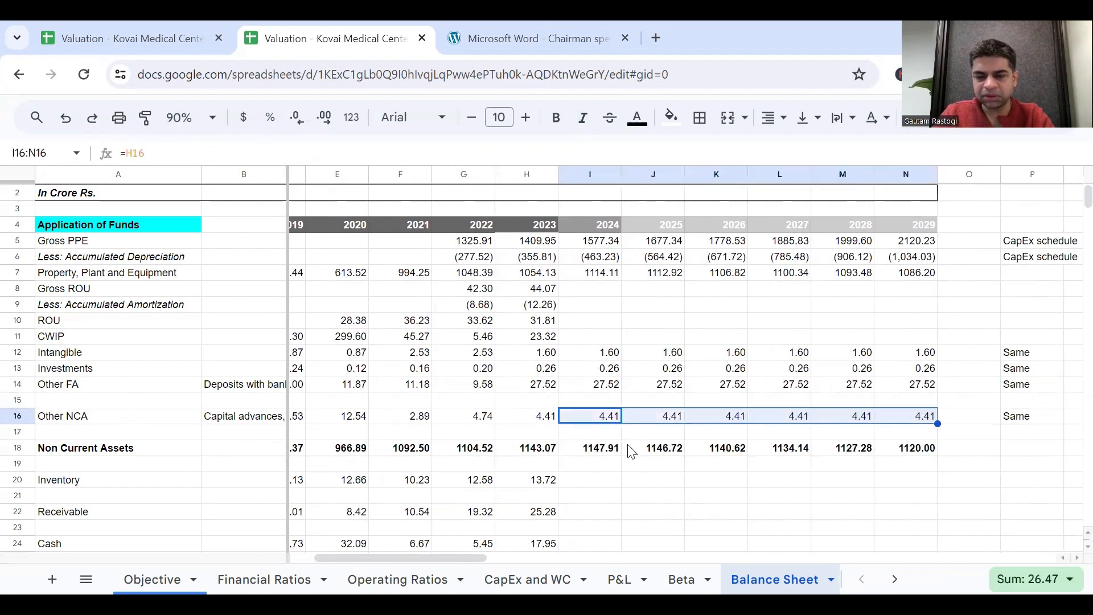
Check which rows the Non Current Assets sum formulas in I18 and N18 include.
double_click(592, 449)
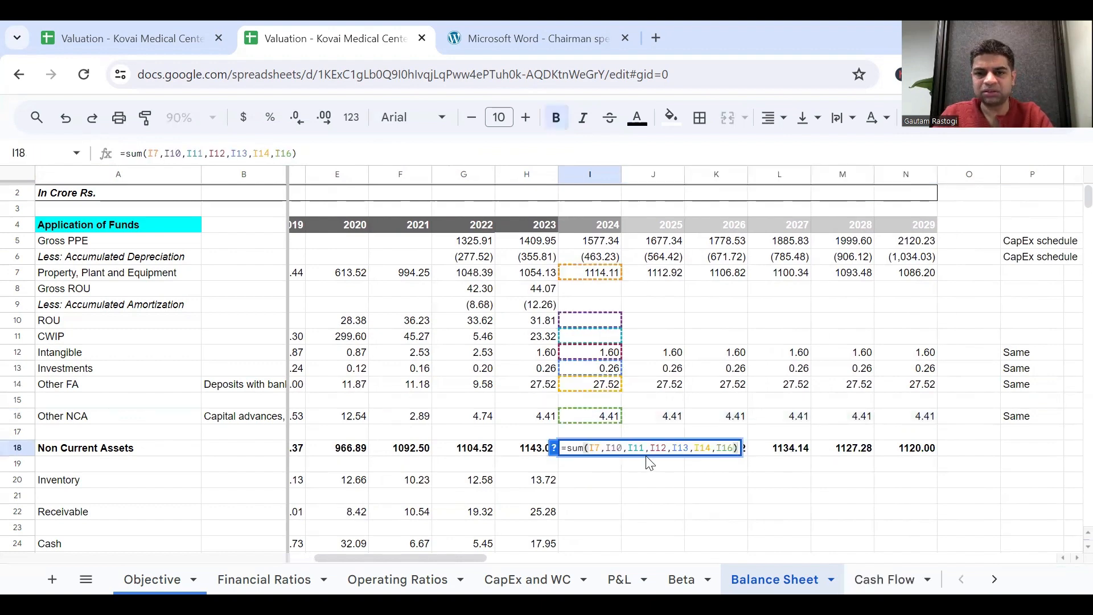
key("Escape")
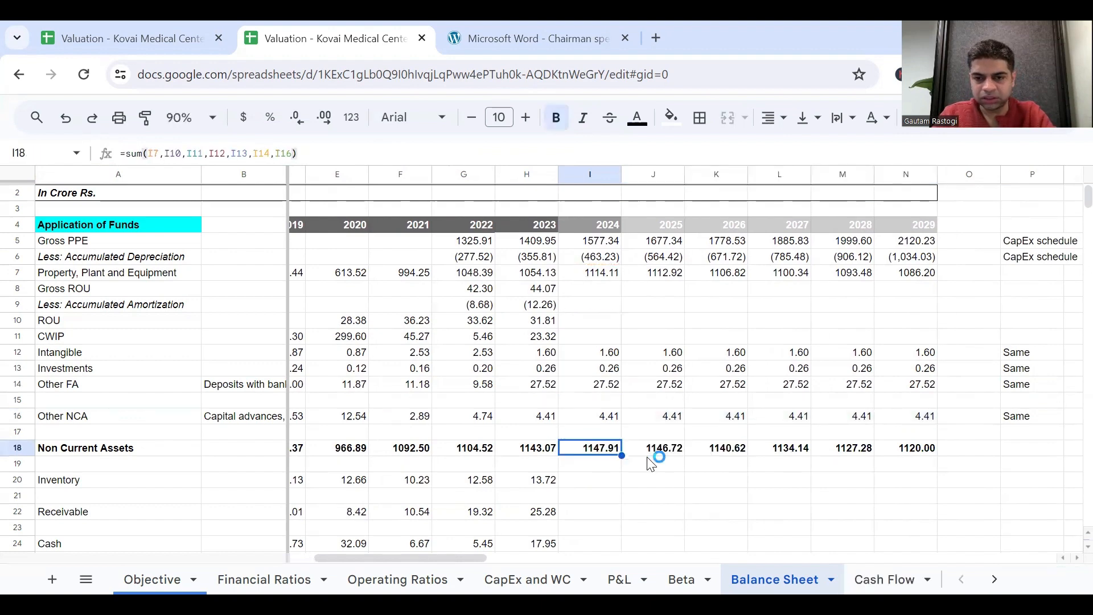
left_click(911, 449)
double_click(911, 449)
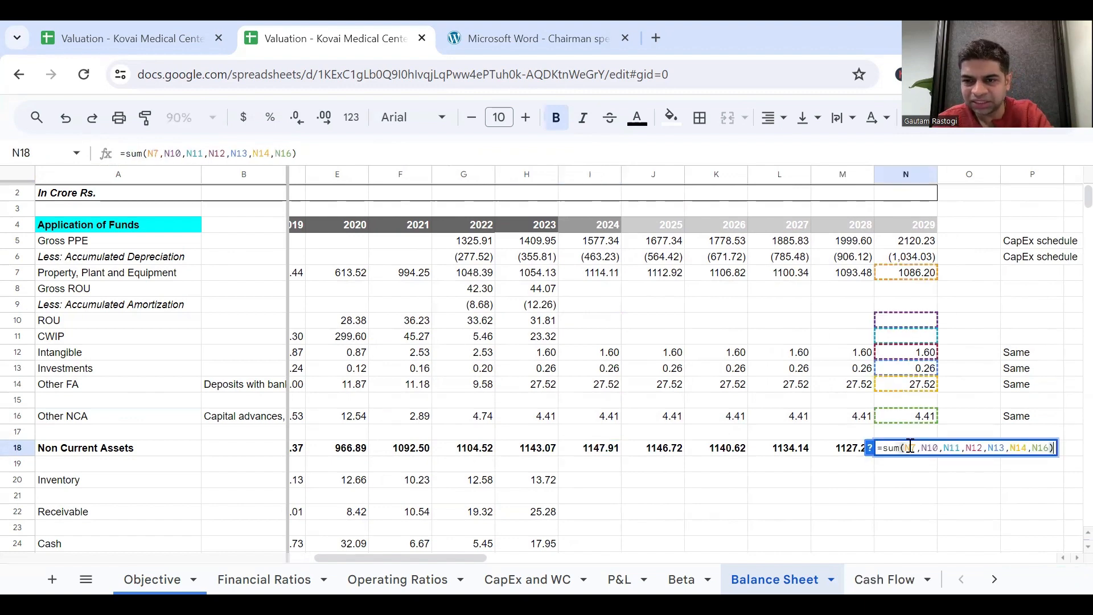
key("Escape")
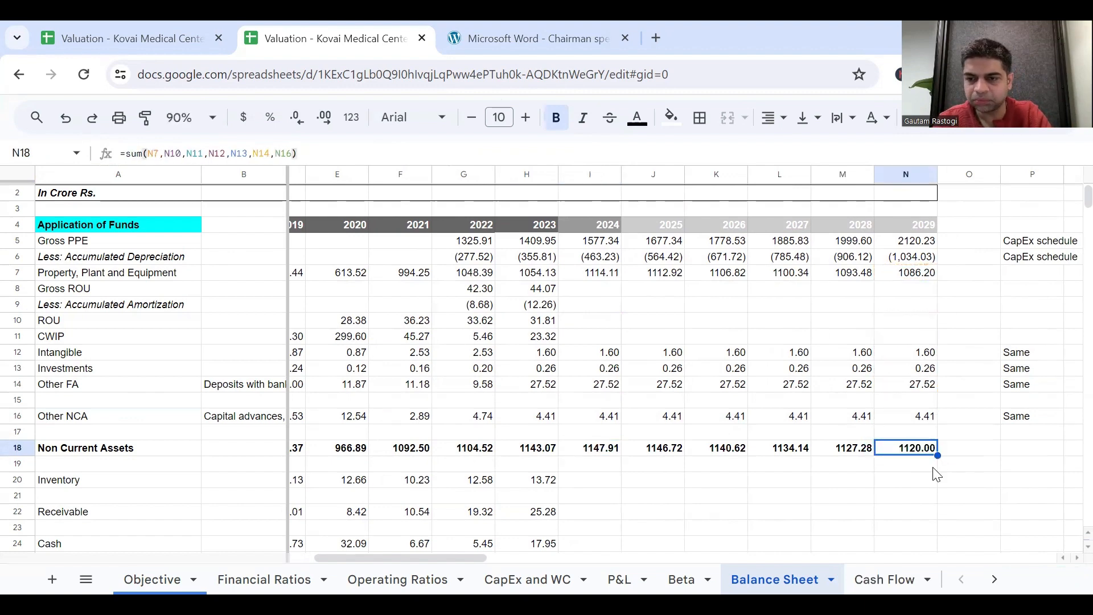
scroll(796, 489, "down", 2)
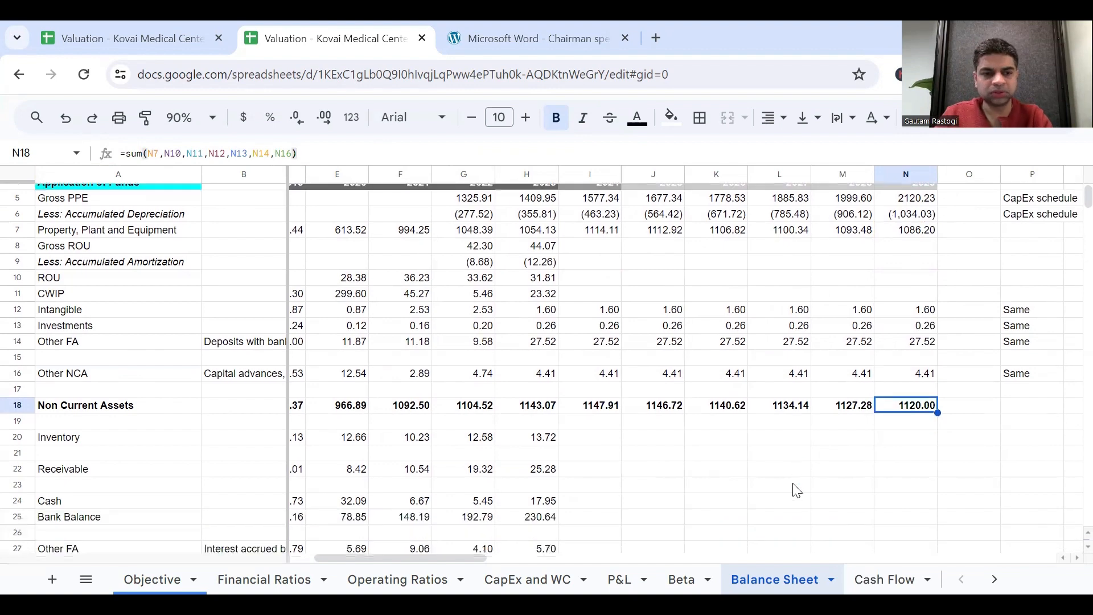
scroll(796, 490, "up", 2)
scroll(796, 490, "left", 2)
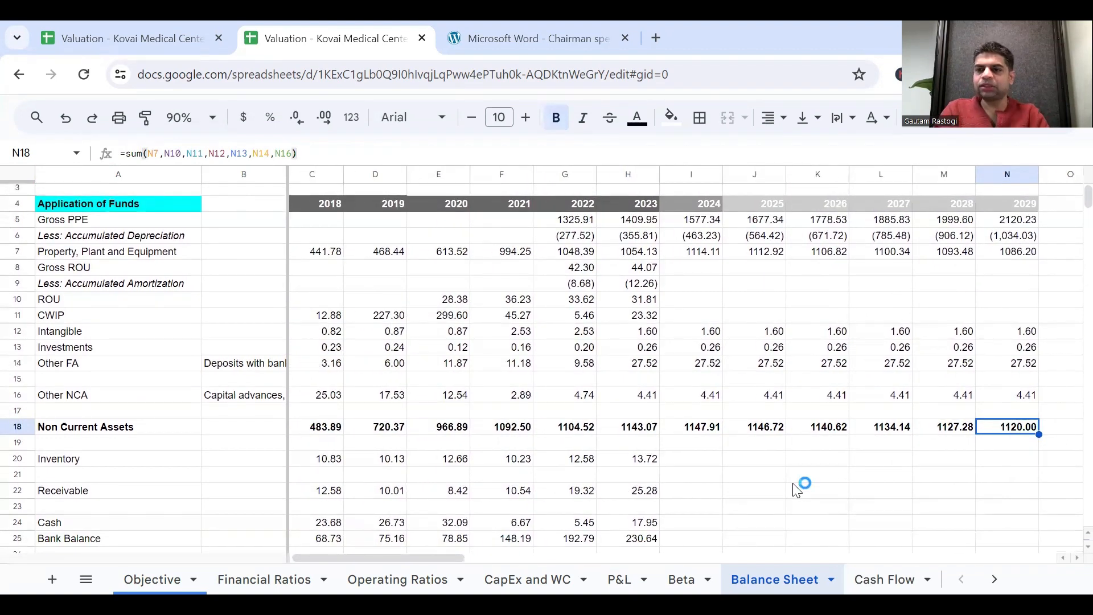
Switch to the whiteboard image linking the income statement, balance sheet and cash flow.
scroll(796, 490, "right", 2)
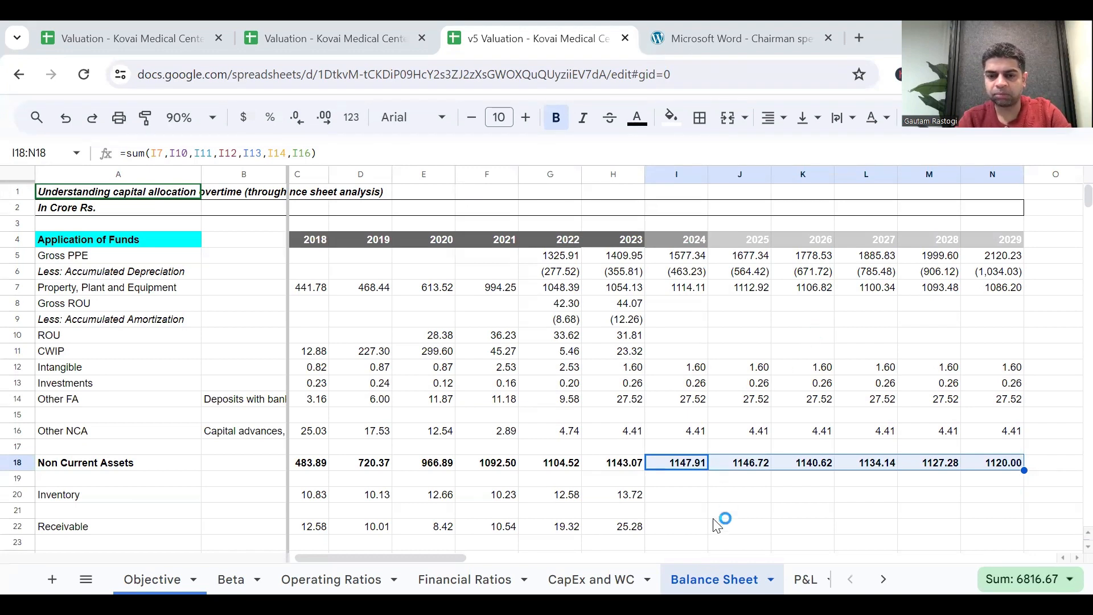
scroll(758, 570, "right", 1)
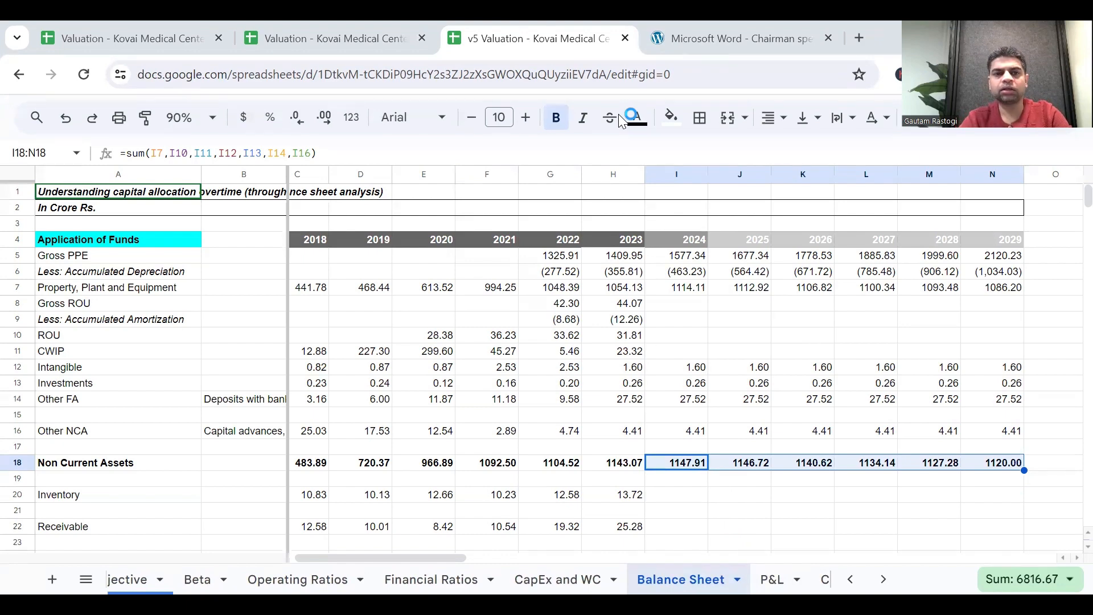
key("alt+Tab")
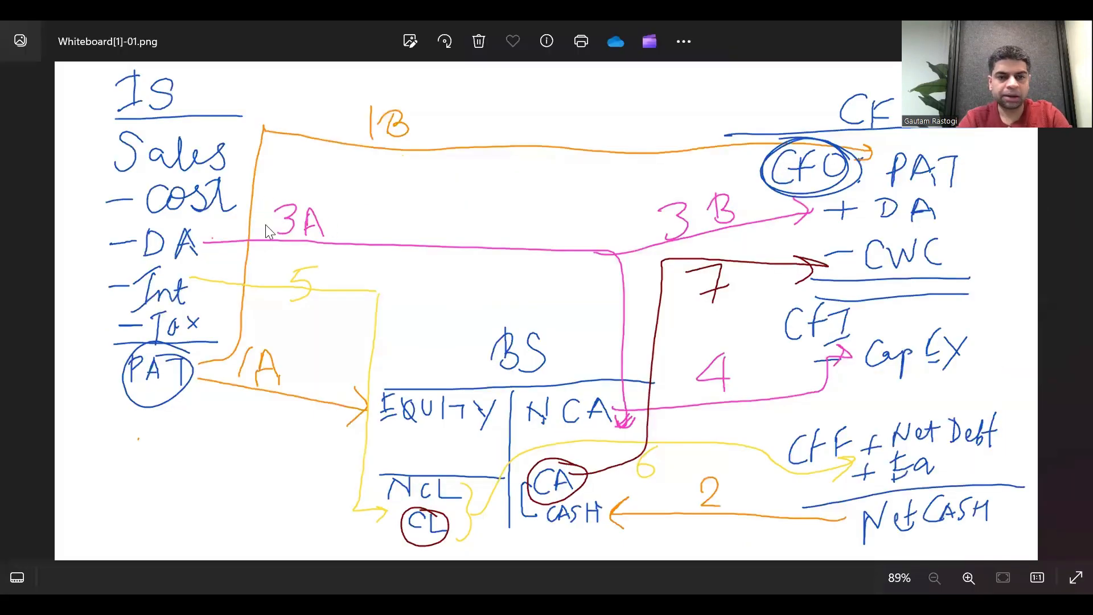
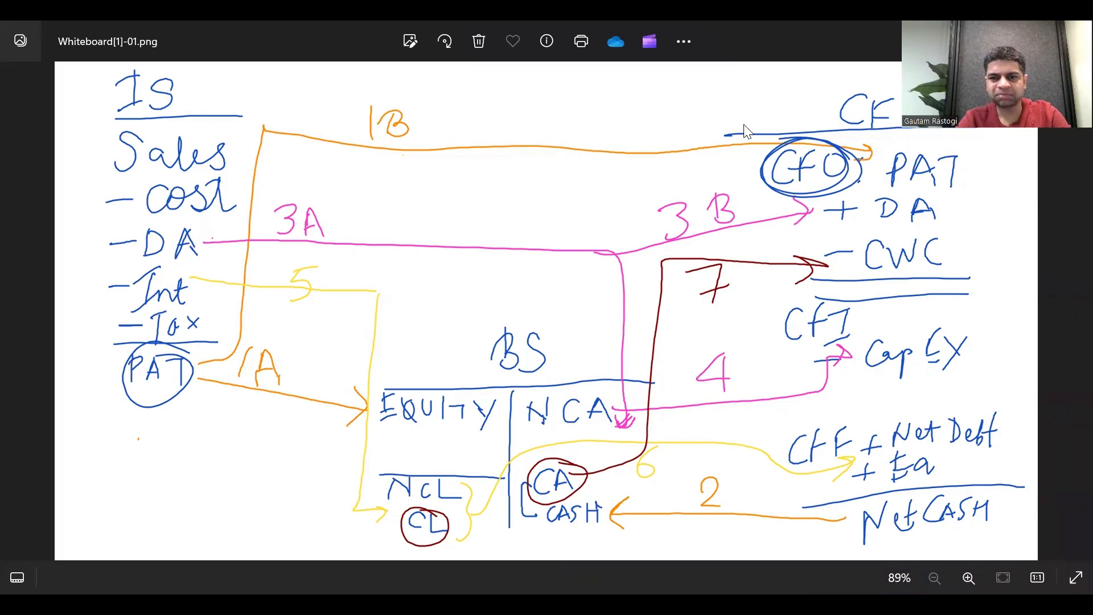
Return to the valuation spreadsheet and review the current asset rows of the Balance Sheet that still lack forecasts.
key("alt+Tab")
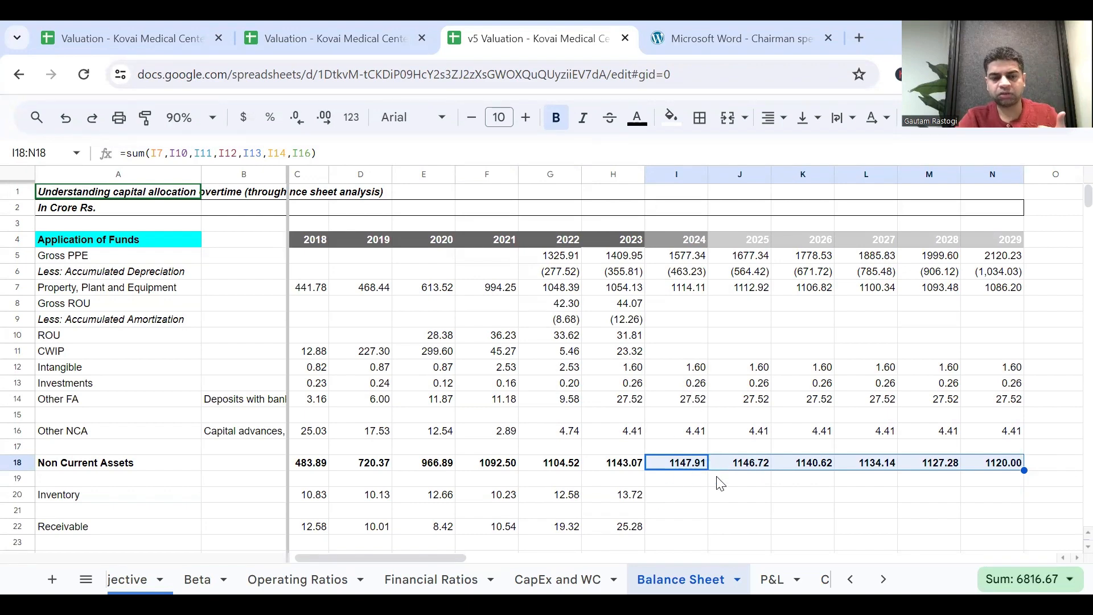
scroll(720, 484, "down", 1)
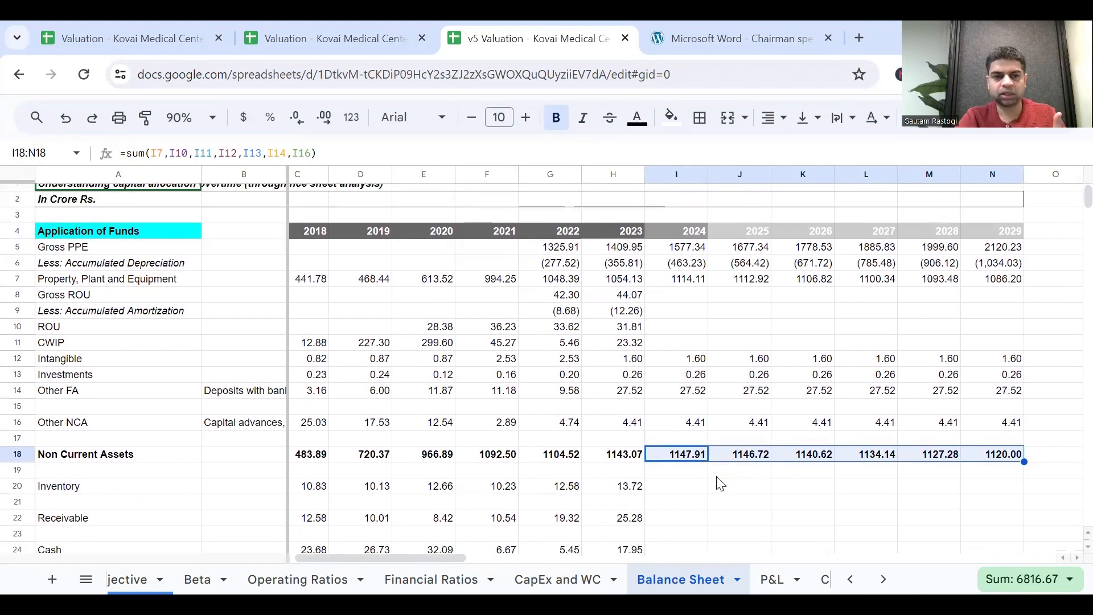
scroll(721, 483, "down", 1)
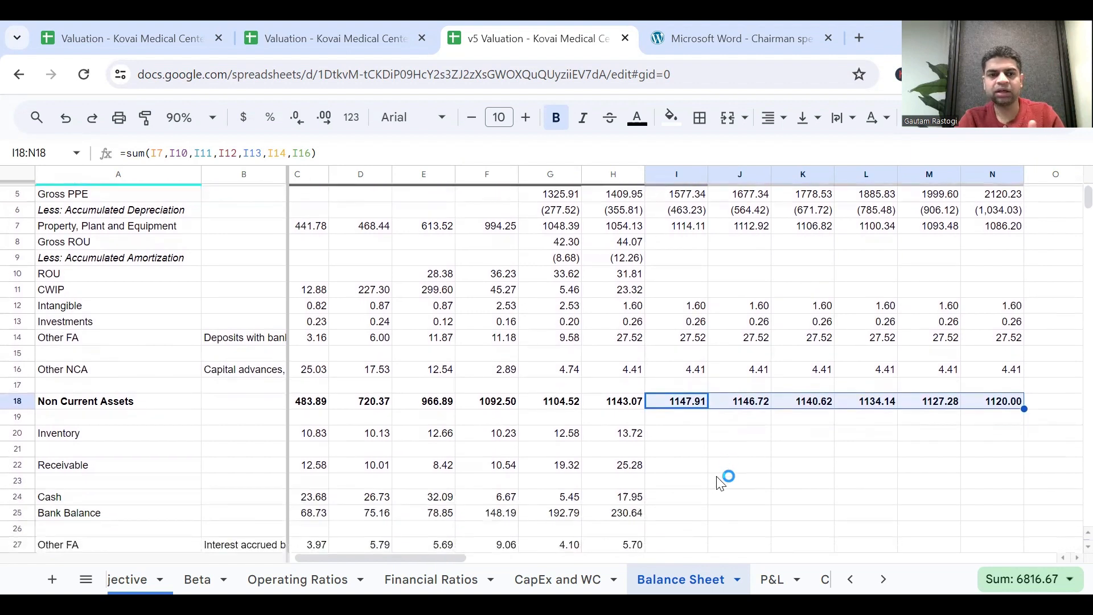
scroll(721, 483, "down", 2)
scroll(721, 484, "down", 1)
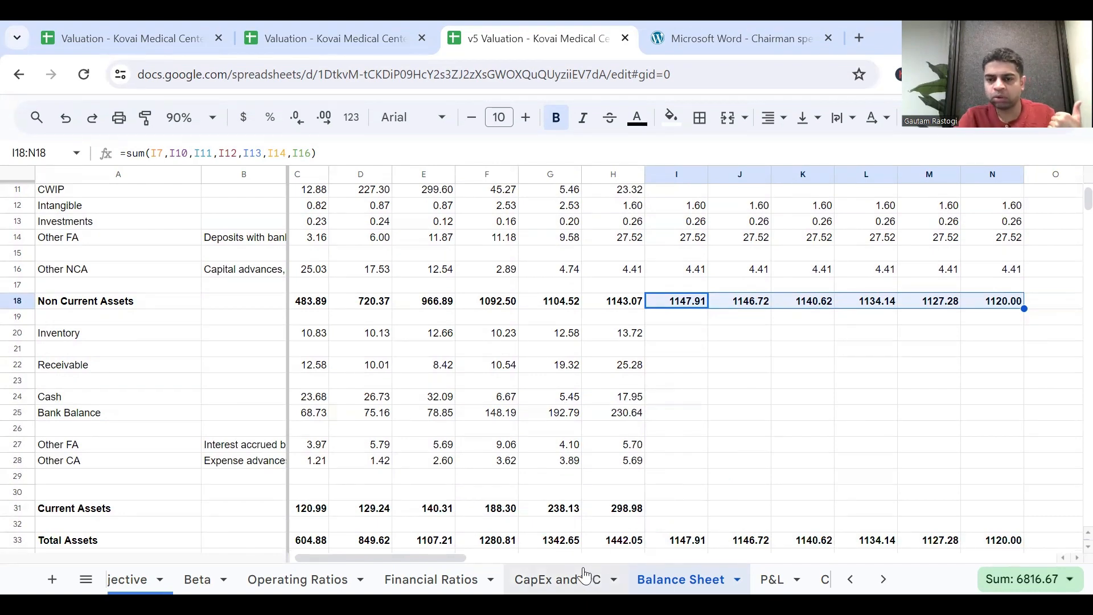
Open the CapEx and WC sheet and review the current asset items and their days-outstanding rows in the WC Schedule.
left_click(567, 574)
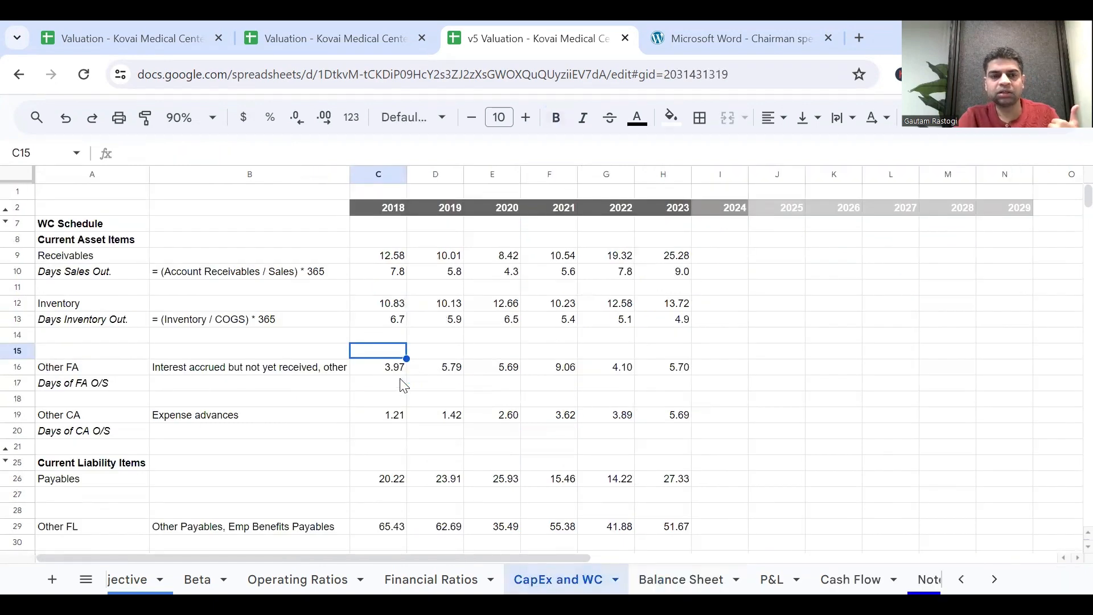
left_click(259, 293)
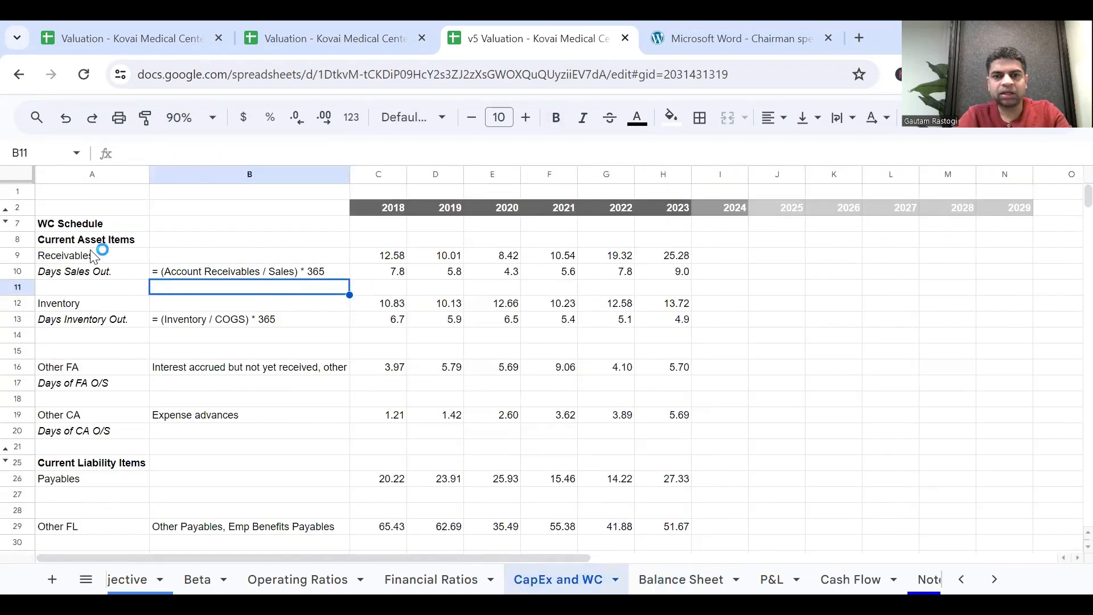
left_click(103, 305)
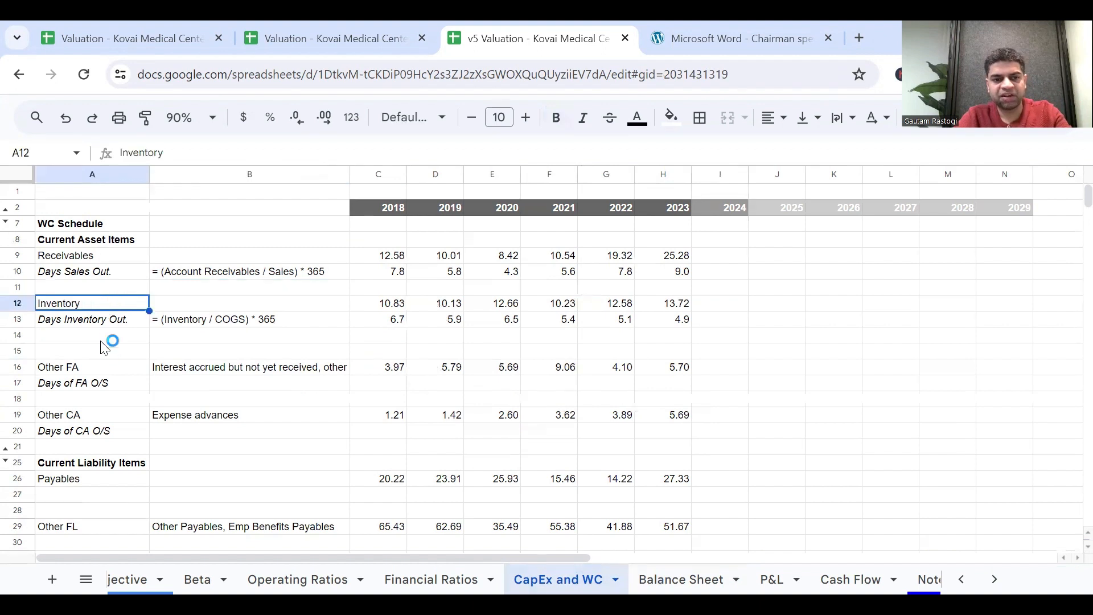
left_click(102, 369)
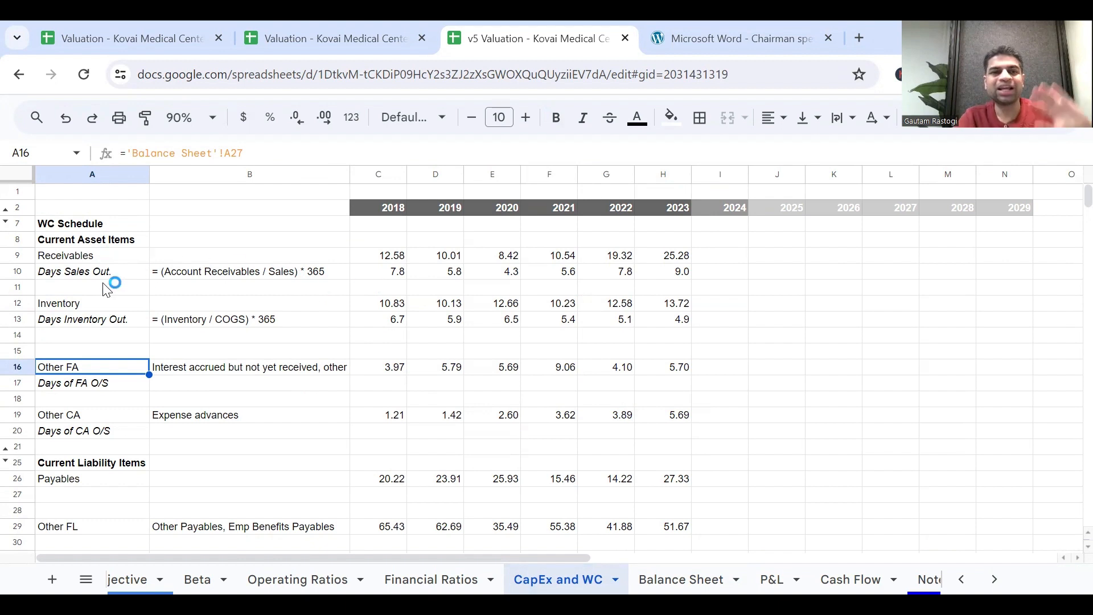
left_click(12, 271)
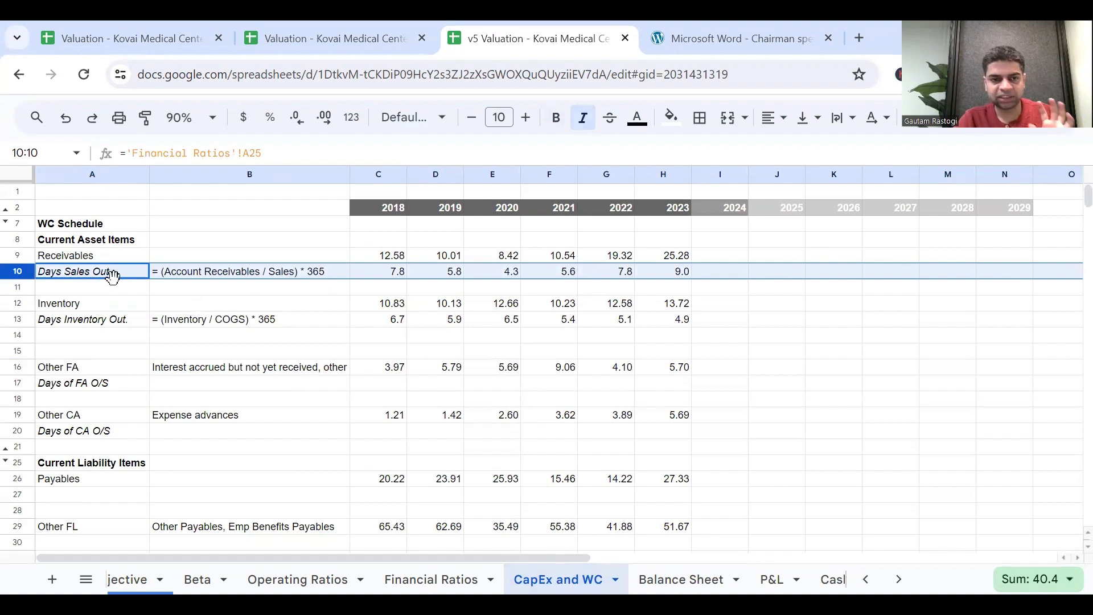
left_click(100, 321)
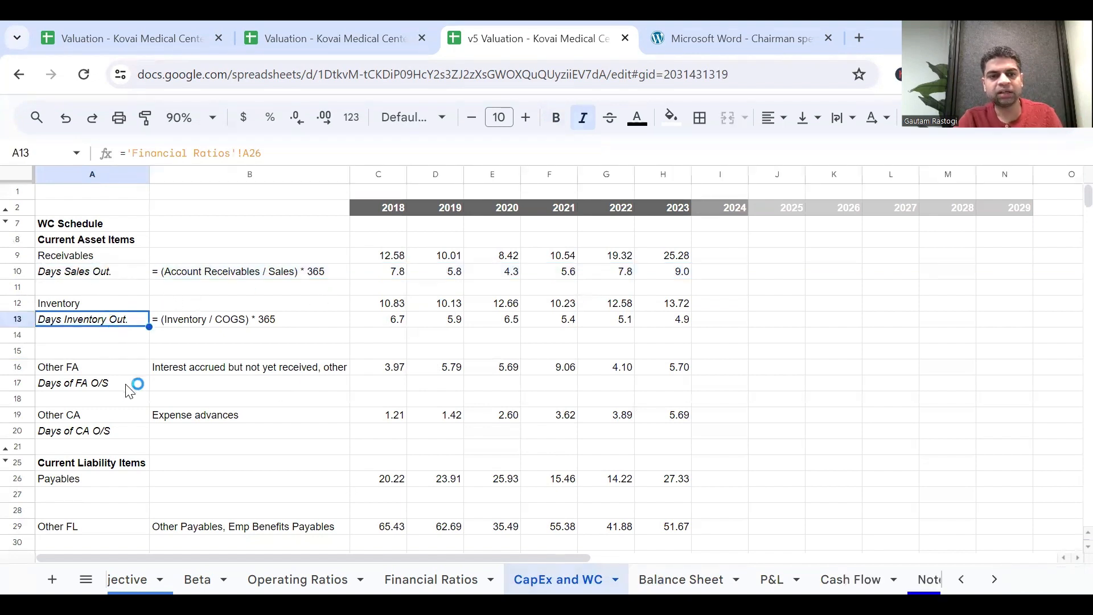
Examine the historical Receivables and Days Sales Out. figures in rows 9 and 10, including the source of H10.
left_click(702, 274)
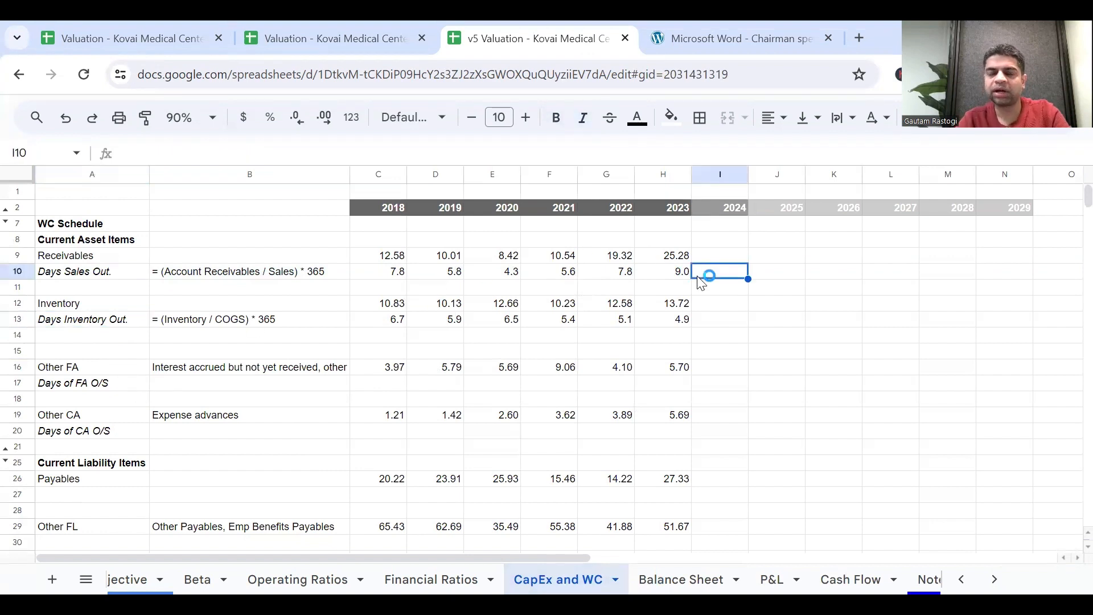
left_click(587, 255)
left_click(654, 276)
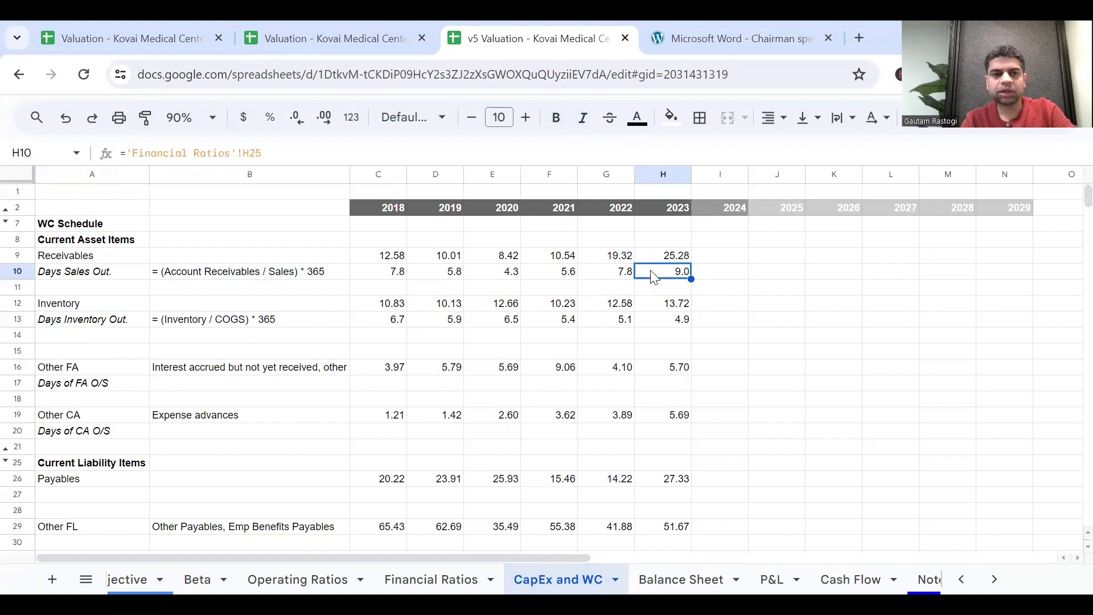
key("Right")
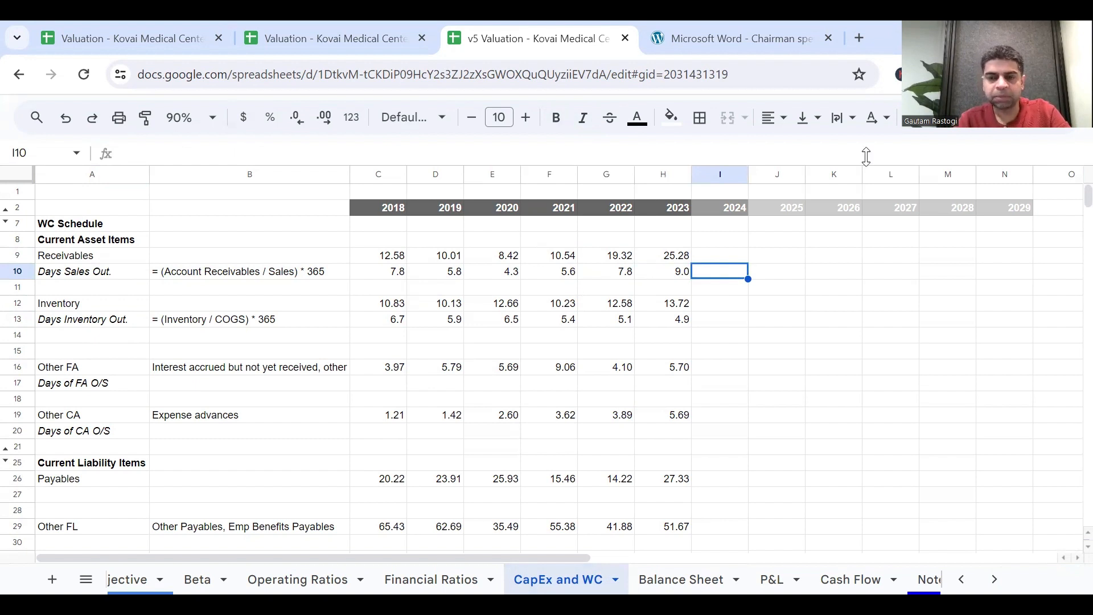
left_click(718, 256)
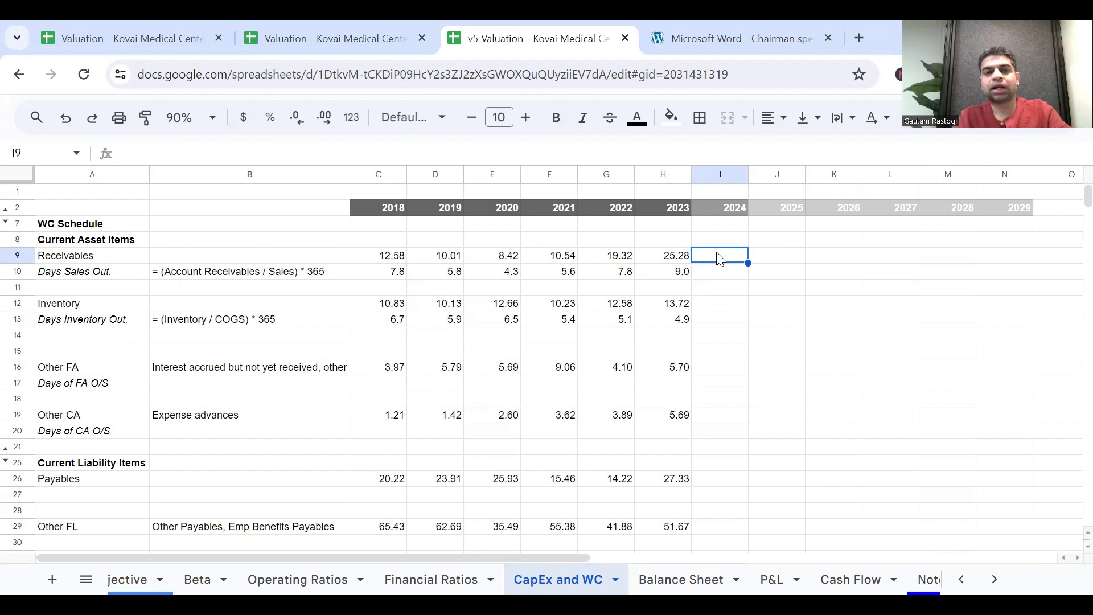
key("Down")
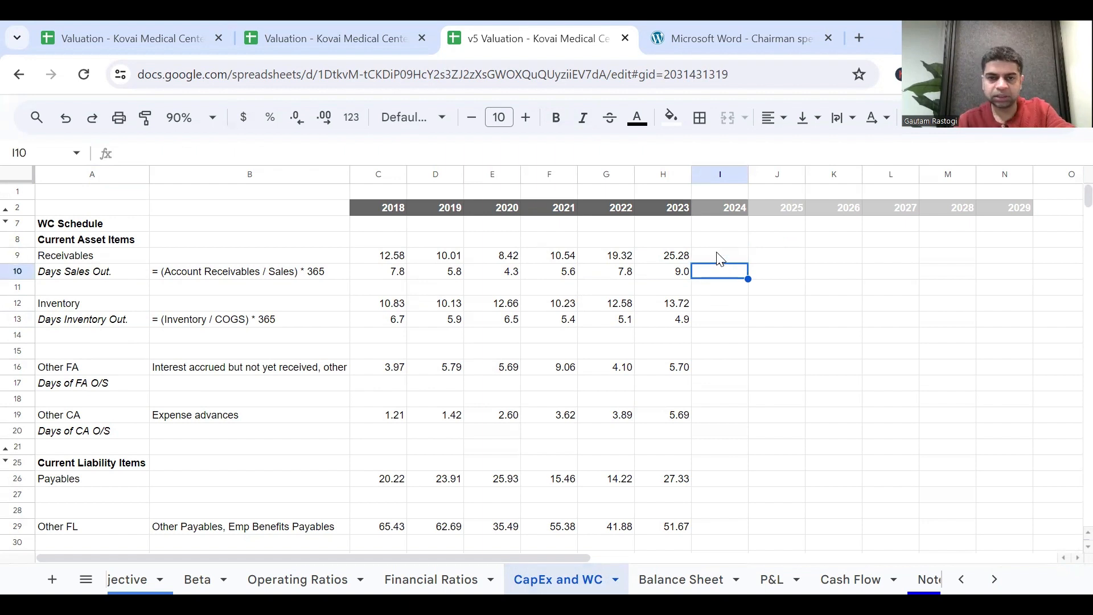
left_click(719, 256)
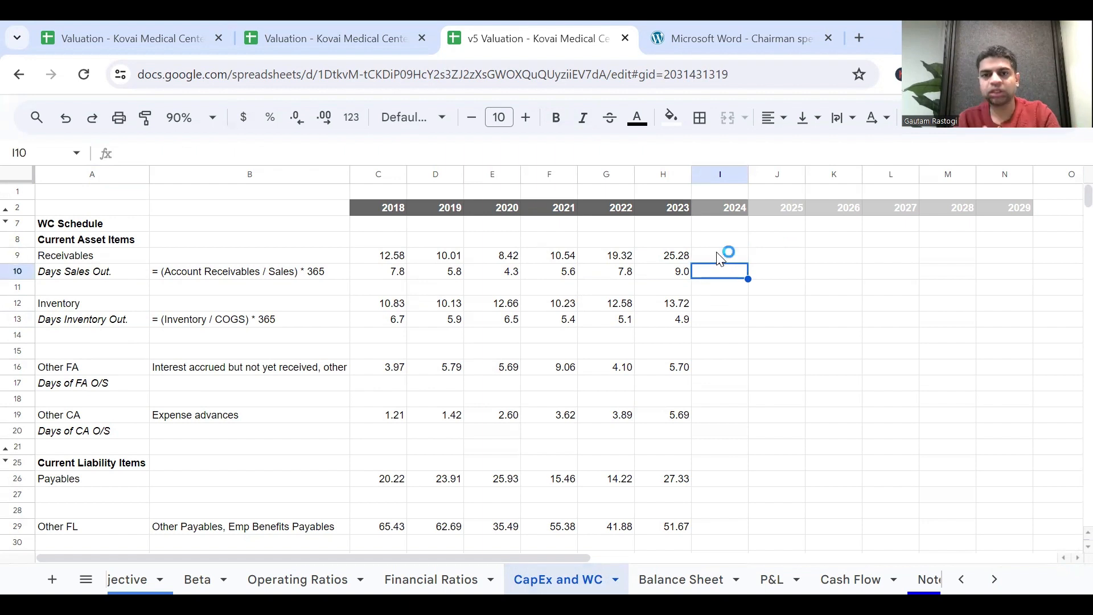
left_click(718, 258)
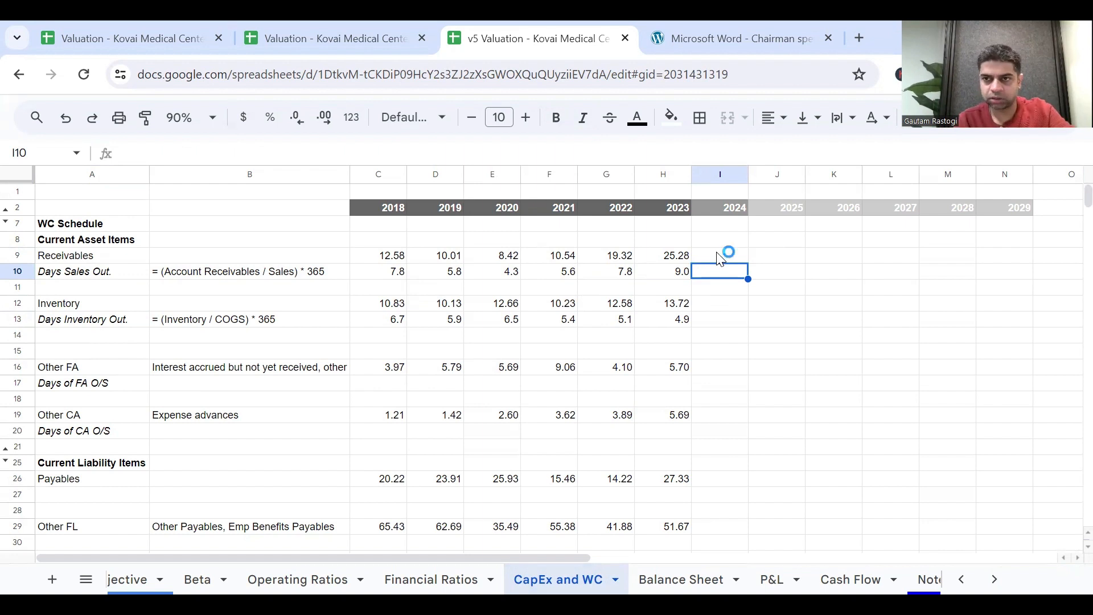
key("Right")
key("Left")
key("Left")
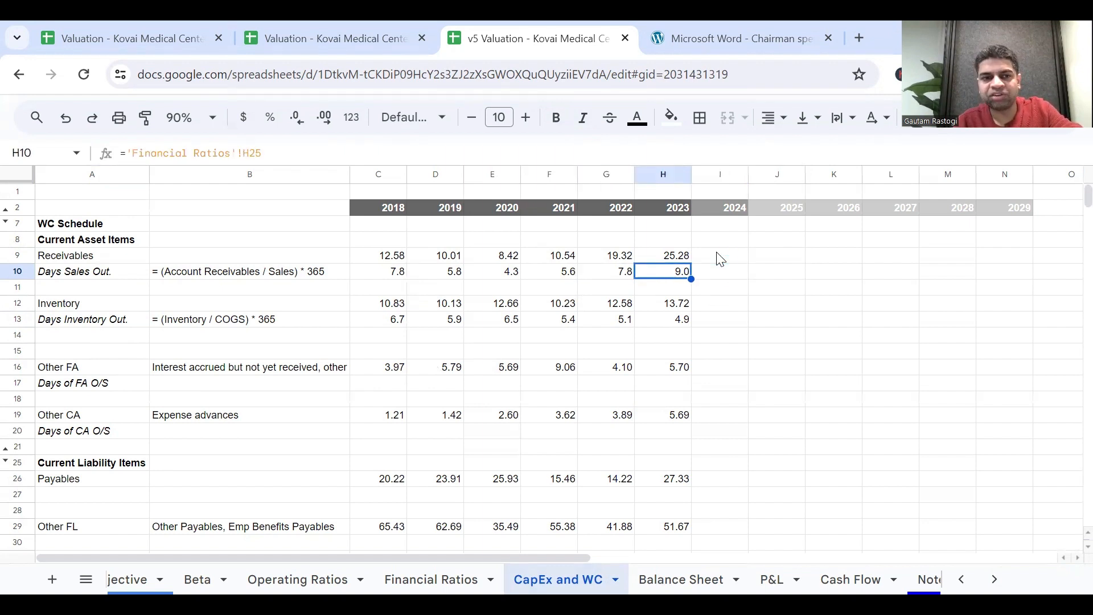
Enter Days Sales Out. of 10, 11, 12, 13, 14 and 15 for 2024 through 2029 in I10:N10.
key("Right")
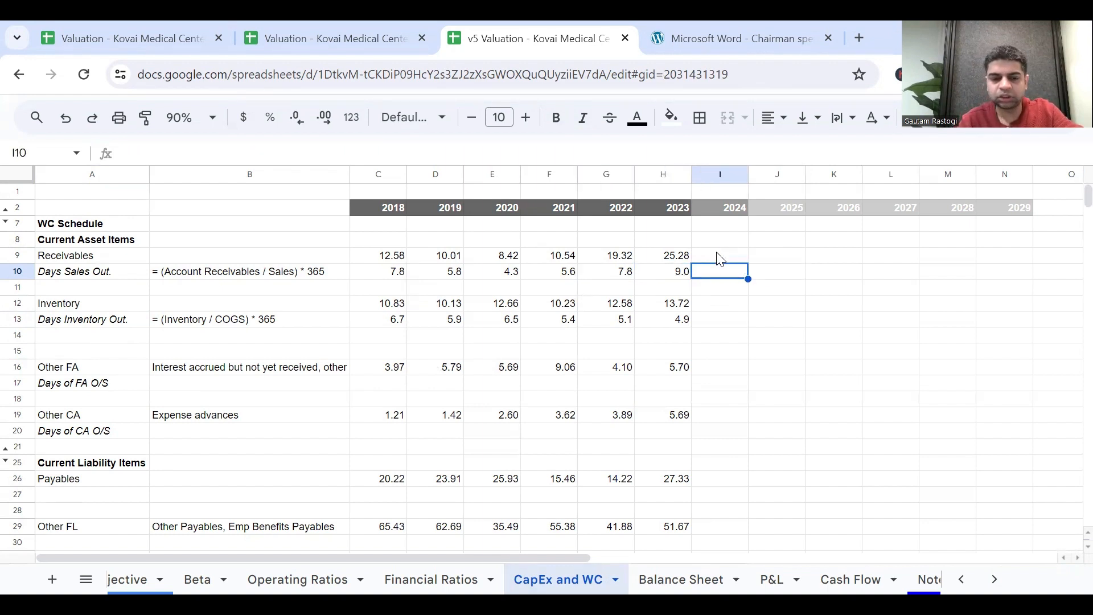
type("10")
key("Tab")
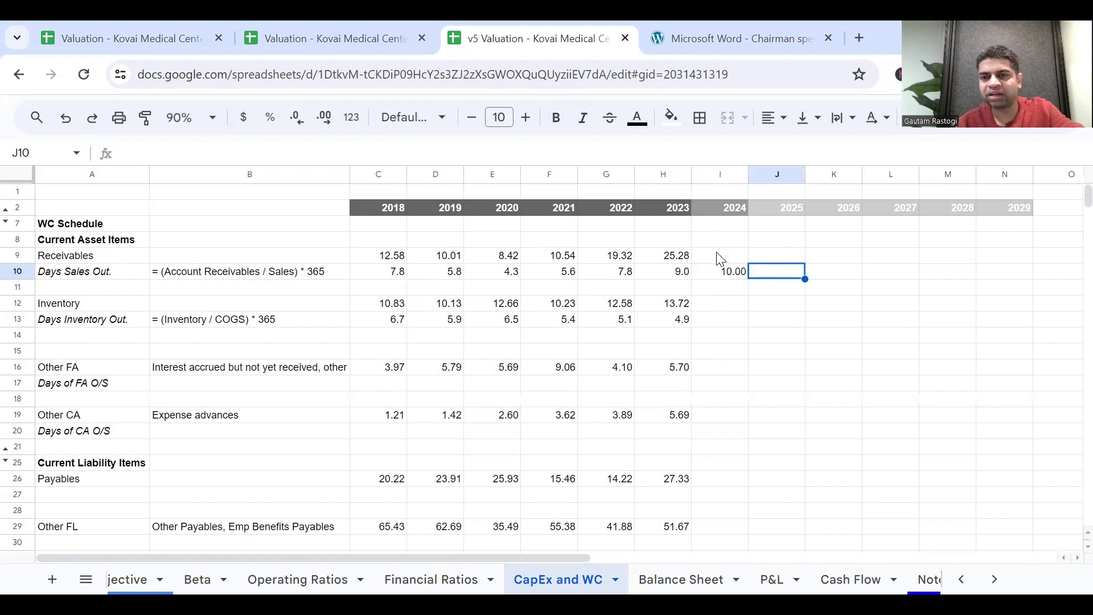
type("11")
key("Tab")
type("12")
key("Tab")
type("13")
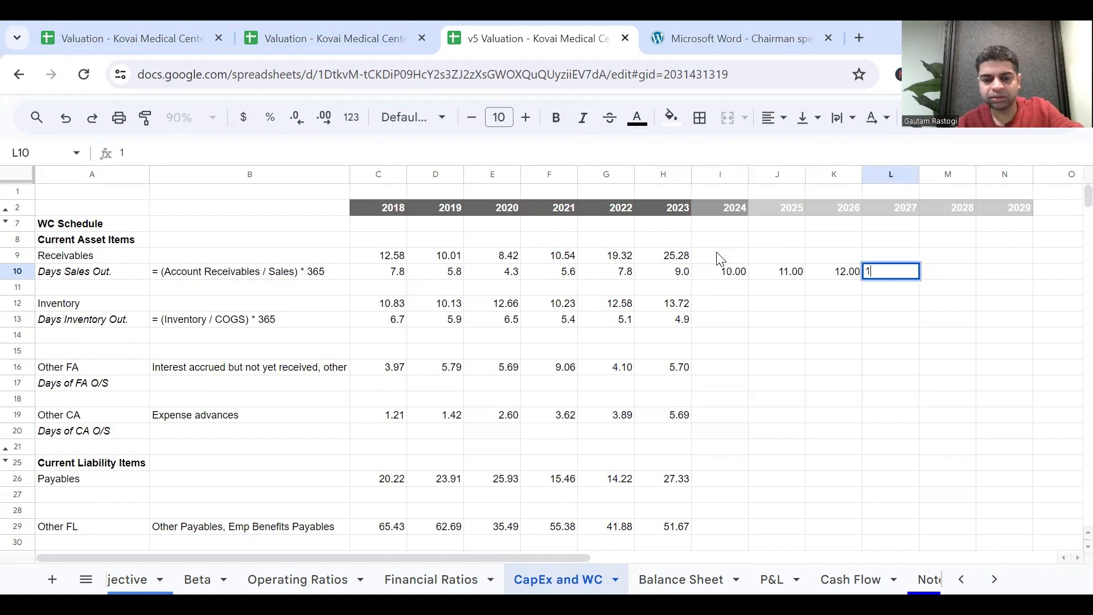
key("Tab")
type("14")
key("Tab")
type("1")
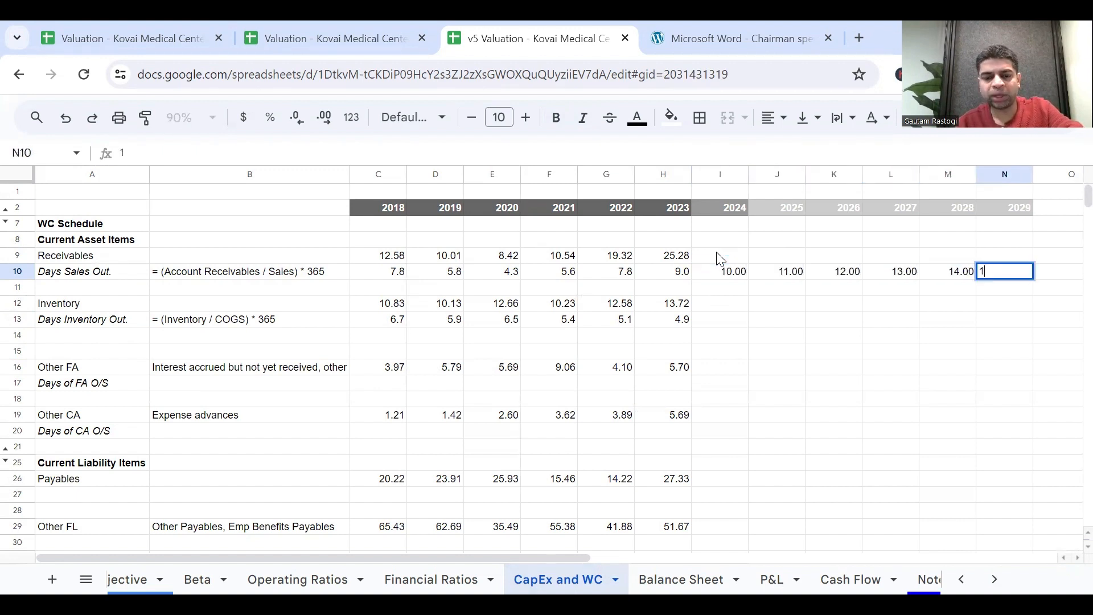
key("Return")
Set 2024 Receivables in I9 to =(I10/365)*'P&L'!I4 and fill the formula across to N9.
left_click(730, 272)
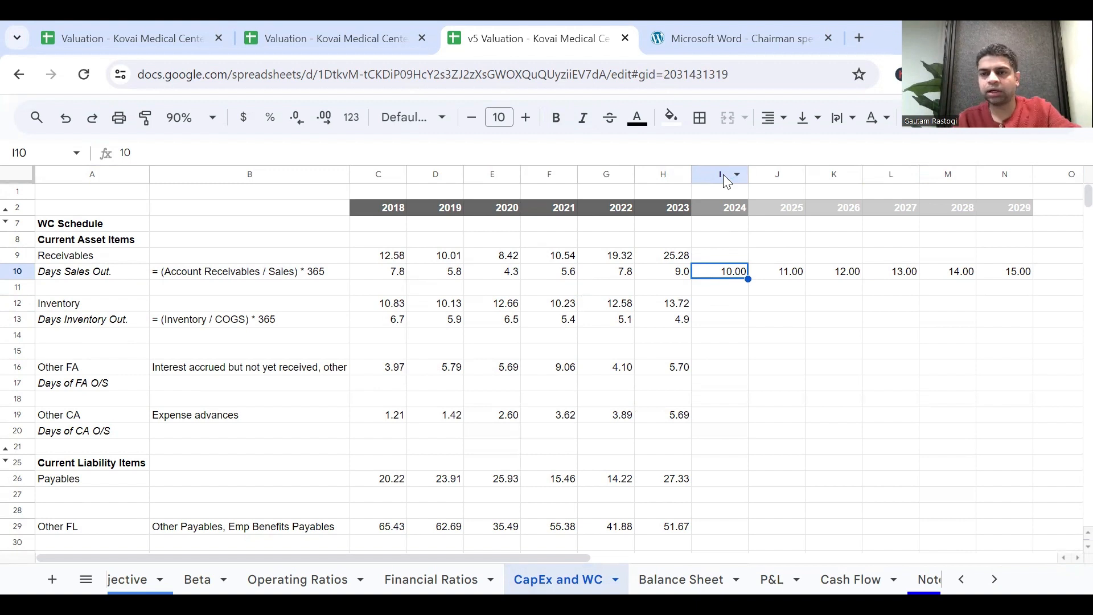
key("Right")
key("Left")
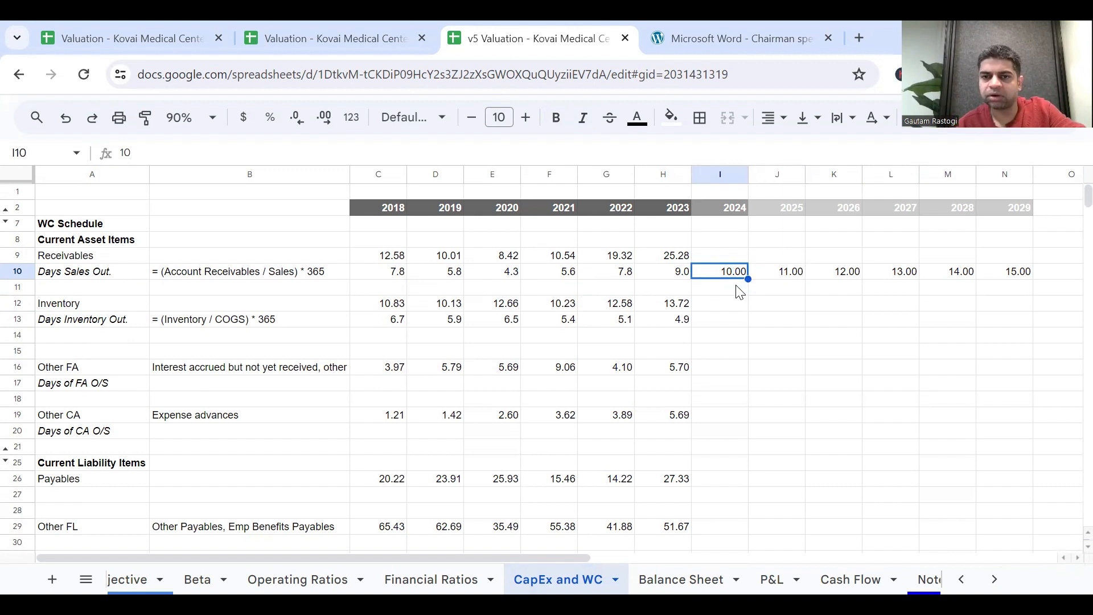
key("Up")
type("=")
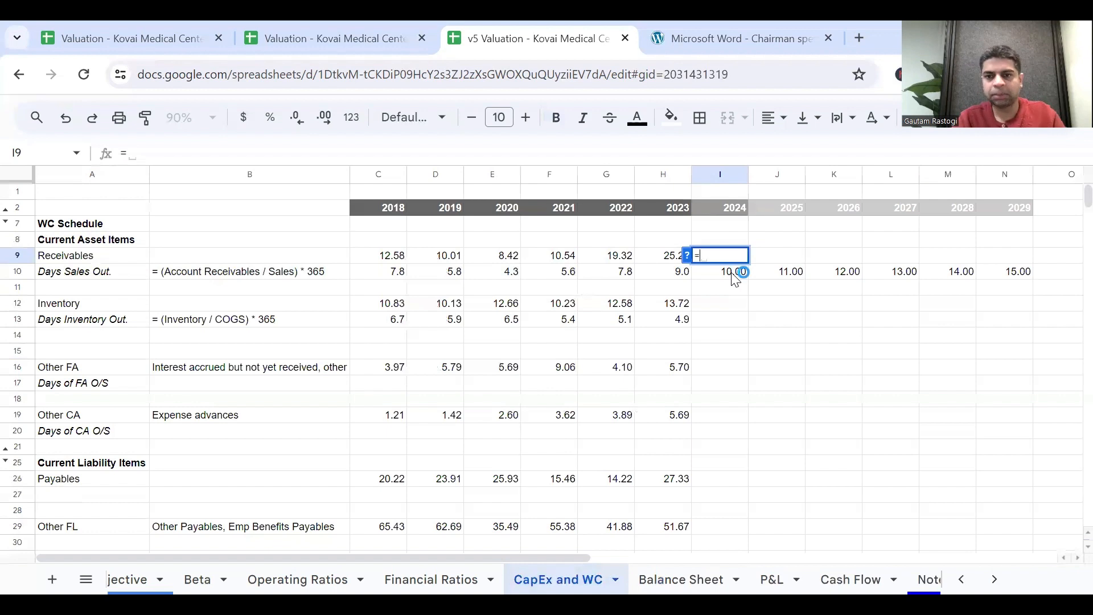
type("(")
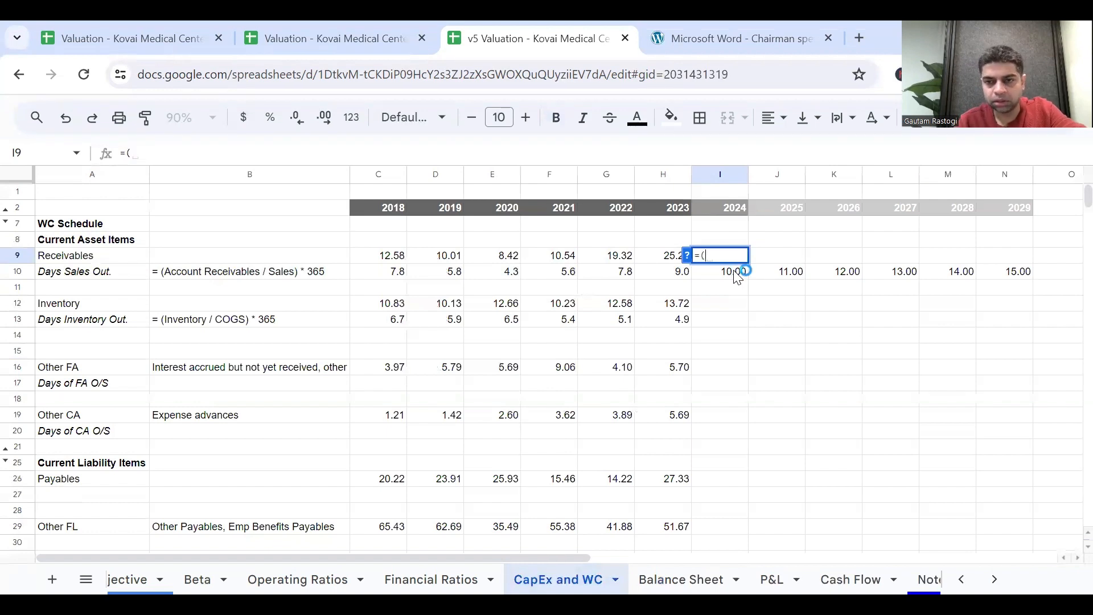
left_click(738, 277)
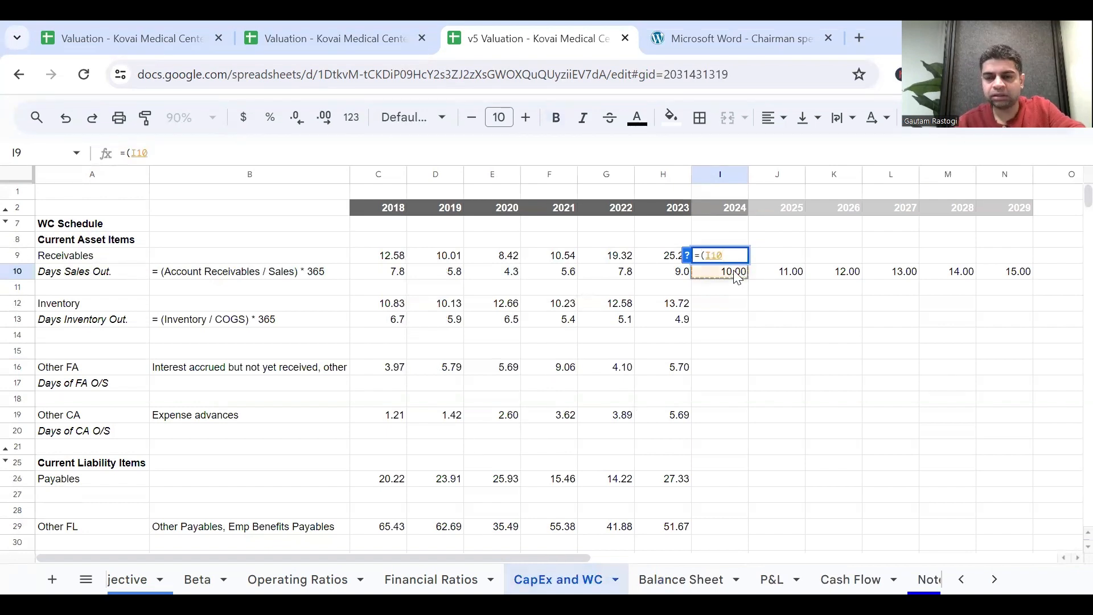
type("/365)*")
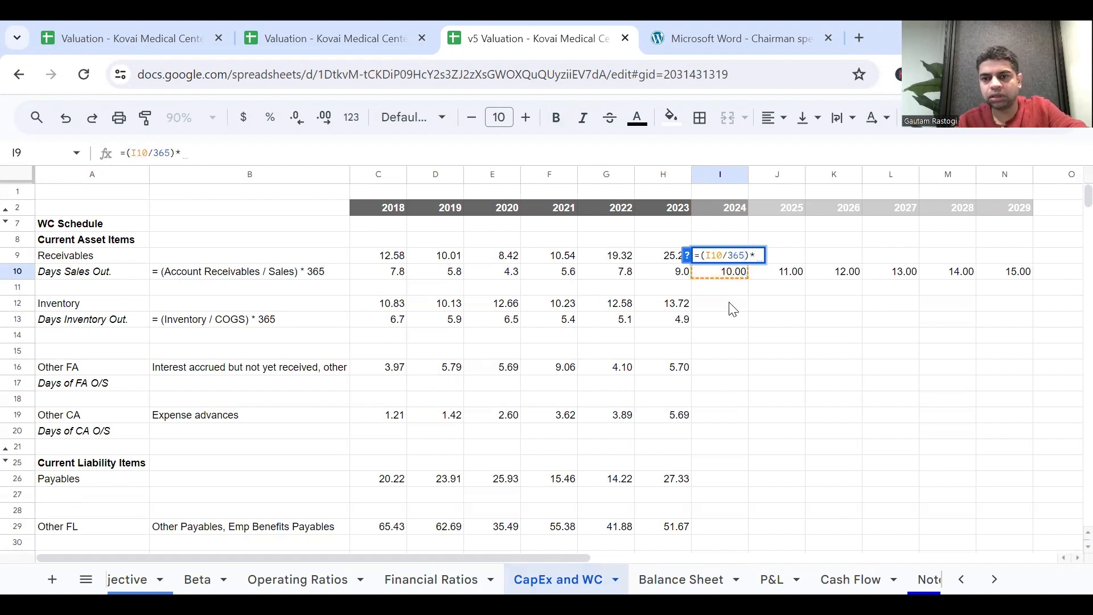
left_click(773, 578)
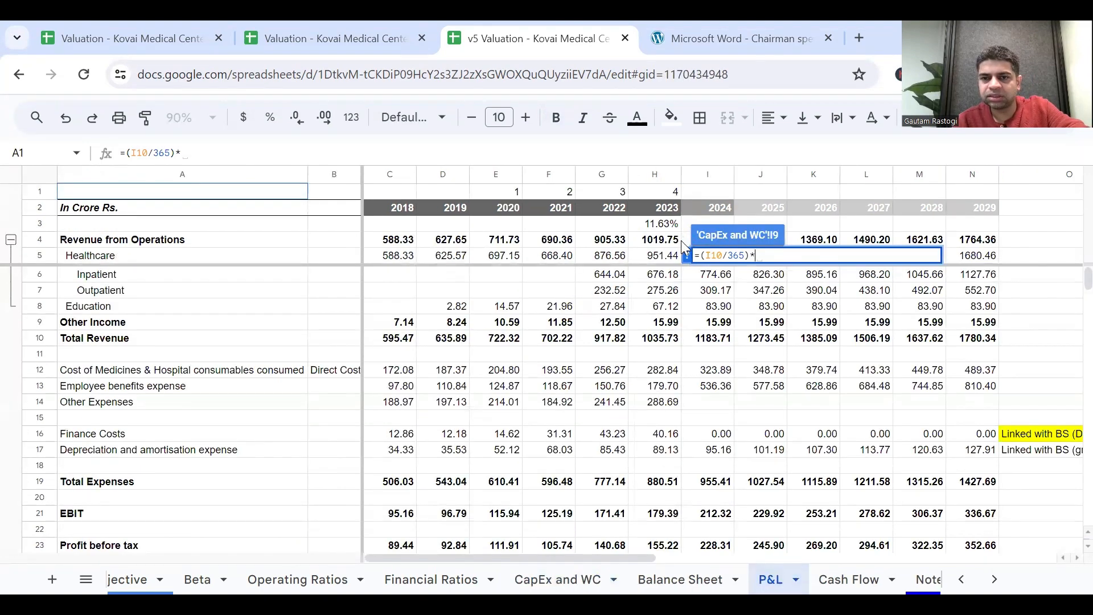
left_click(681, 240)
key("Right")
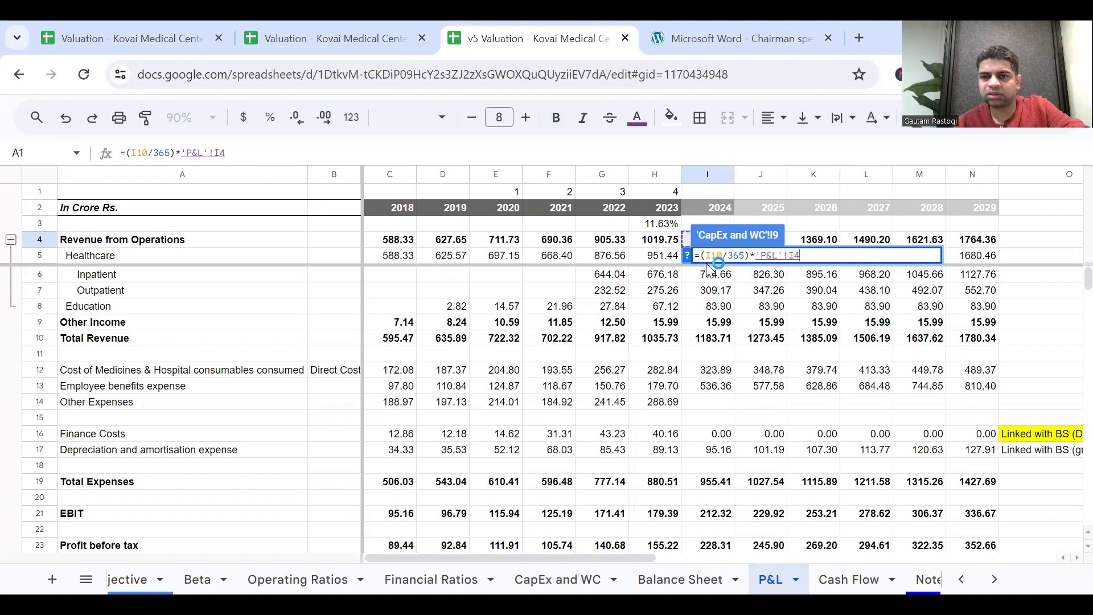
key("Return")
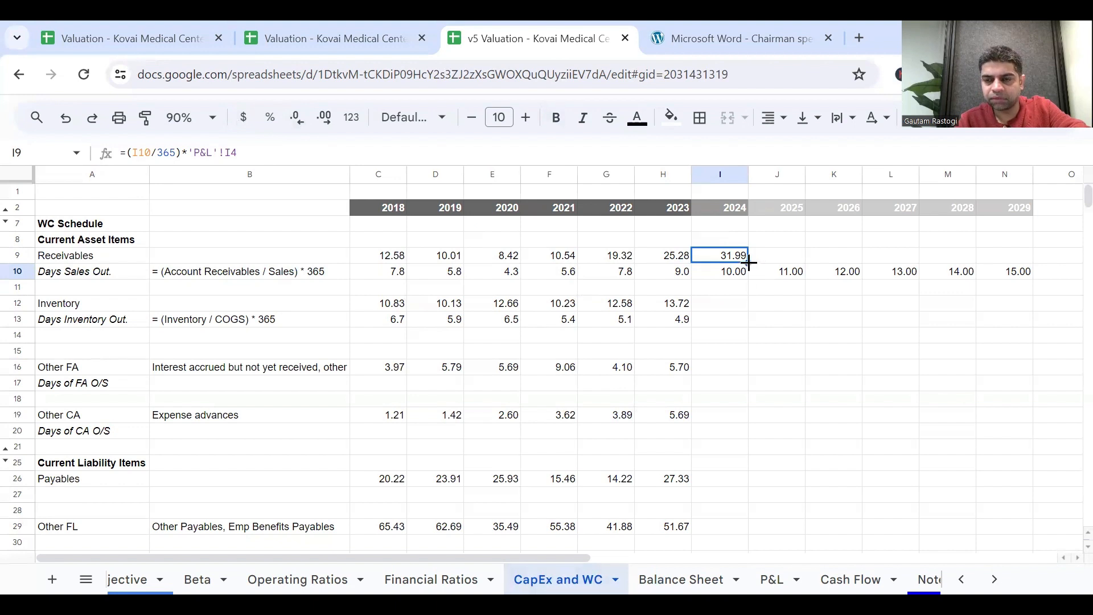
left_click_drag(748, 262, 1015, 274)
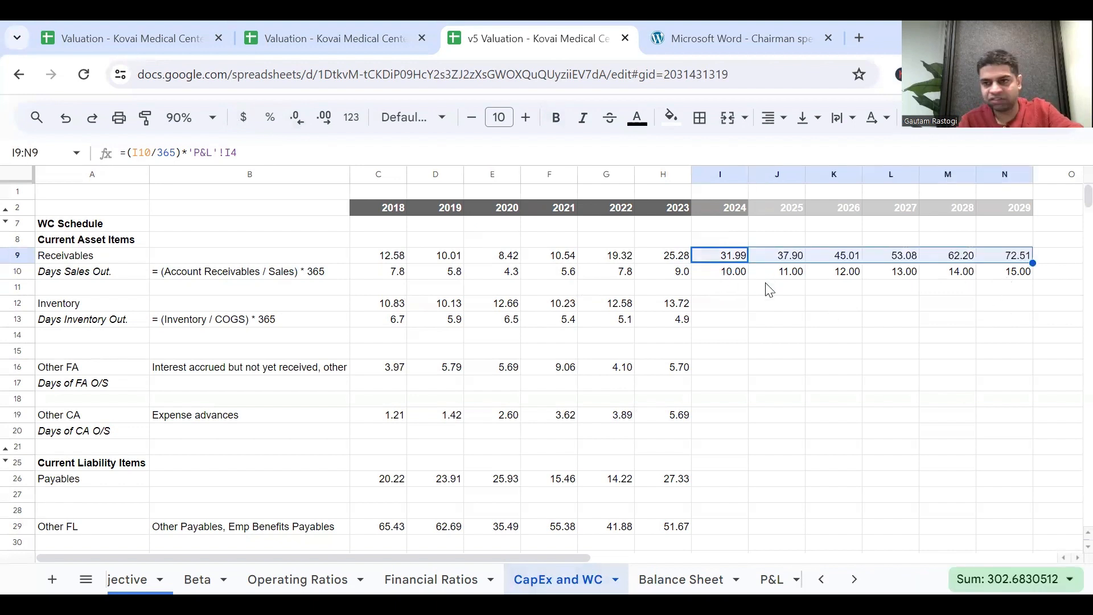
Set 2024 Days Inventory Out. in I13 to =H13 and fill the formula across to N13 for 2029.
left_click(720, 320)
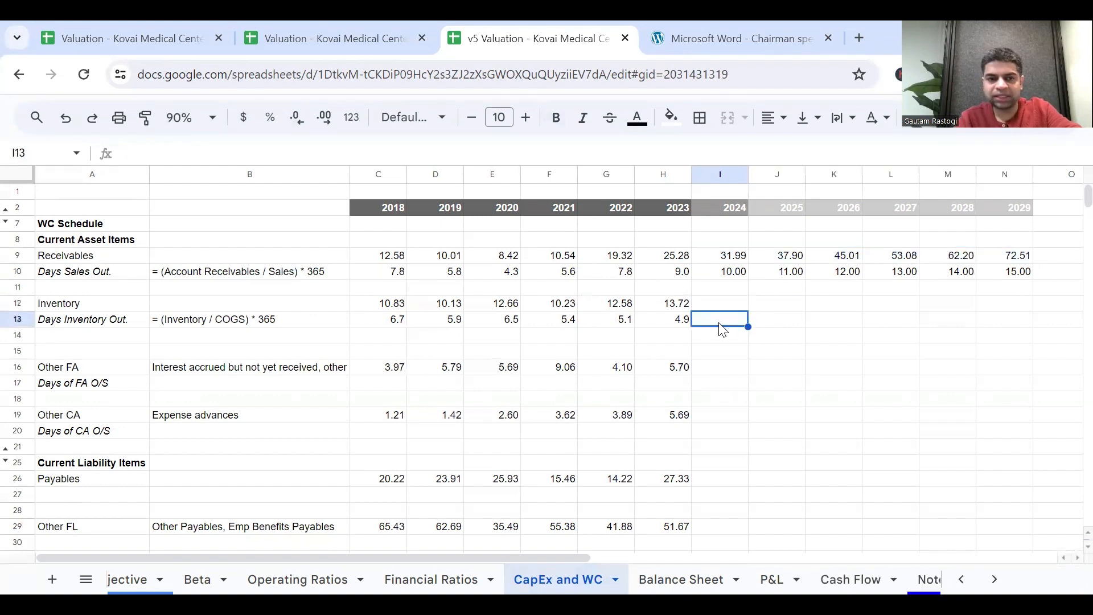
left_click(688, 321)
left_click(709, 327)
key("Left")
key("Right")
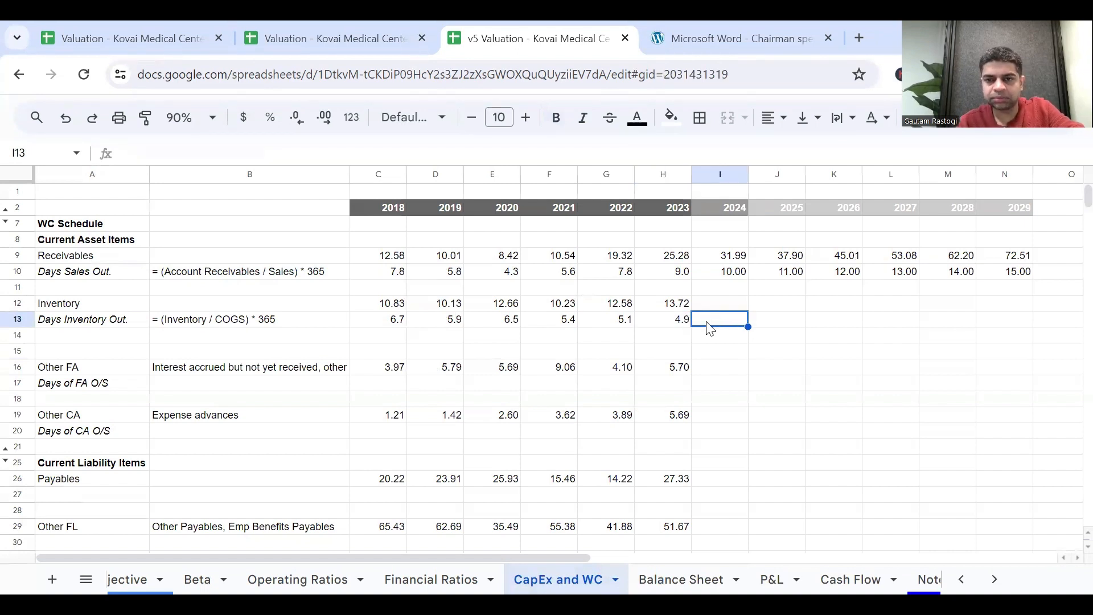
type("=")
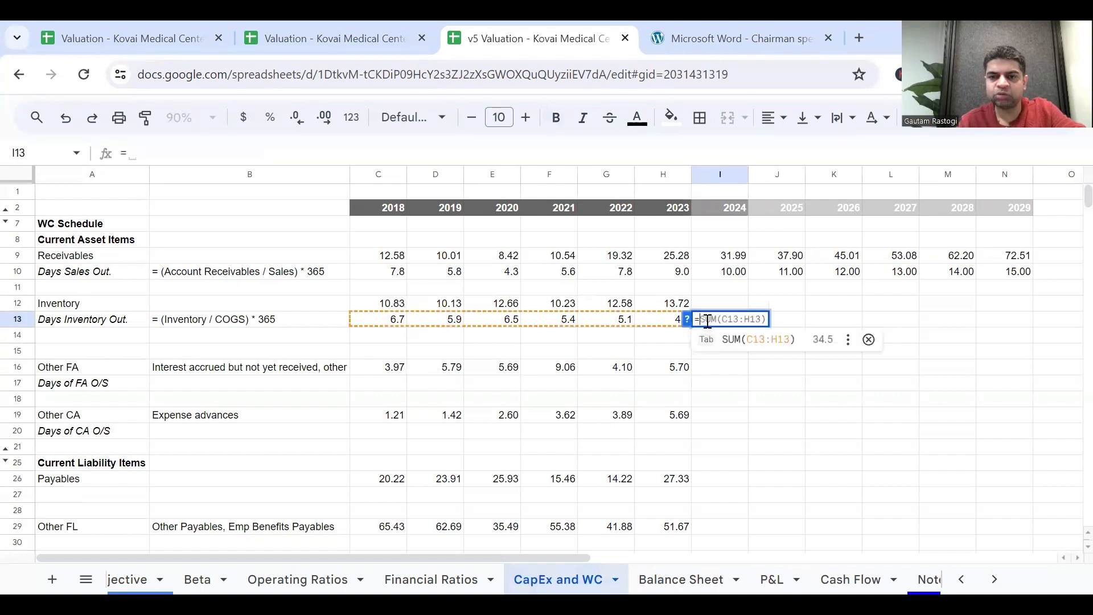
left_click(662, 321)
key("Return")
key("Up")
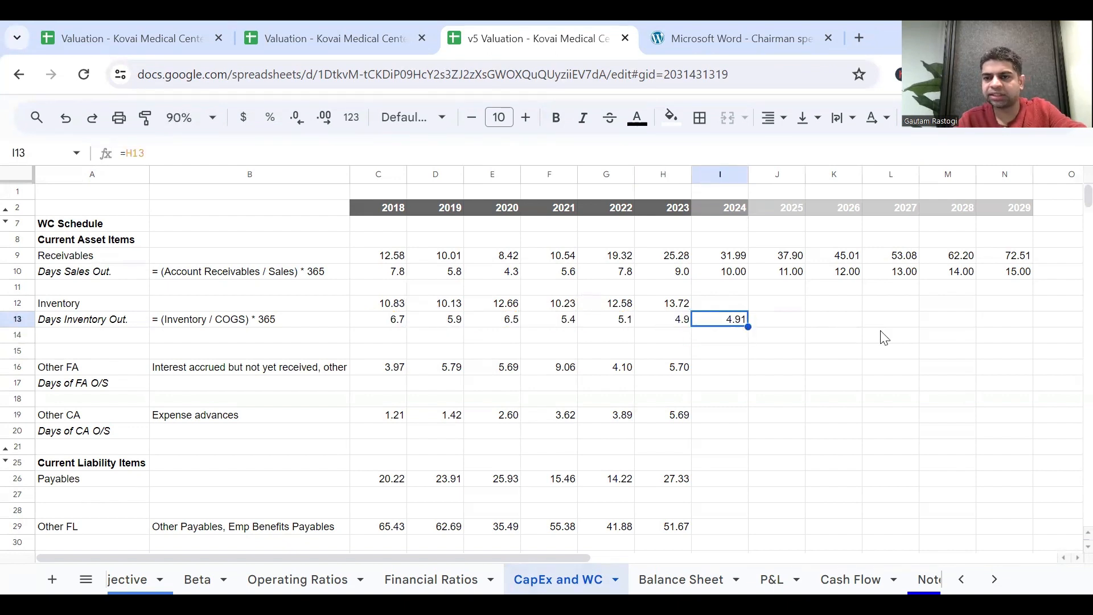
left_click_drag(746, 327, 1025, 326)
Enter the note "Same" in O13 beside the Days Inventory Out. forecasts.
left_click(1069, 325)
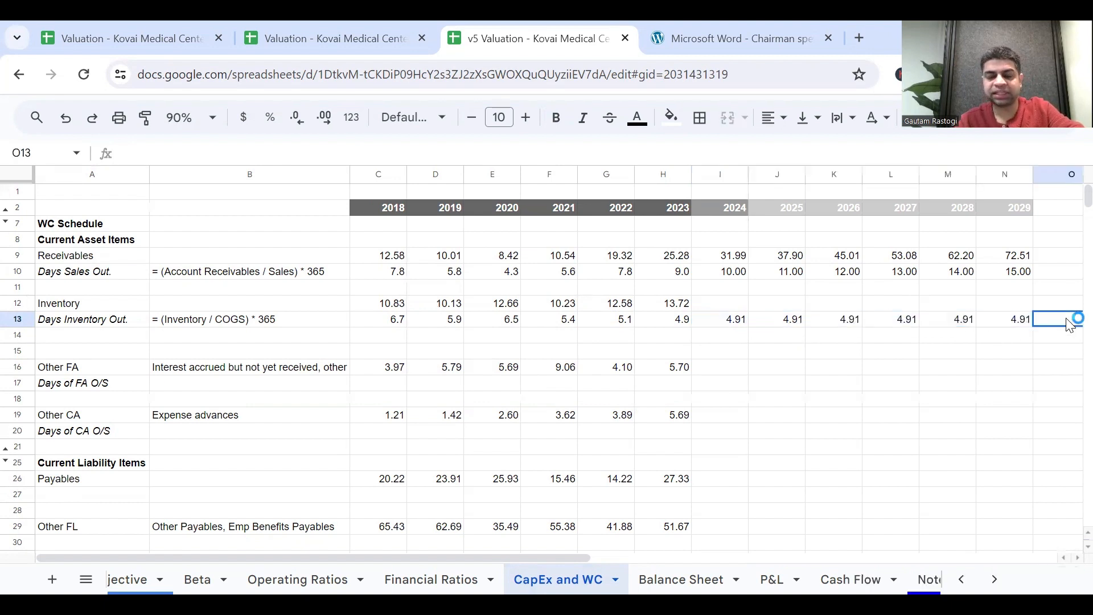
type("Same")
key("Return")
Apply a cyan fill to the Days Sales Out. forecast assumptions in I10:N10.
key("Up")
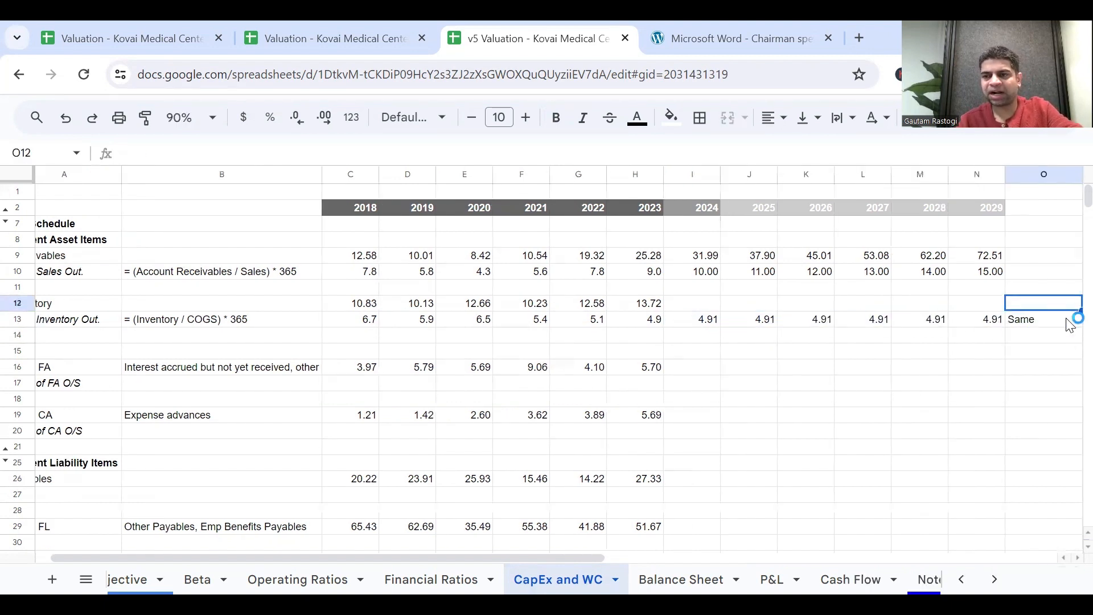
key("Up")
key("Up")
key("Up")
key("Left")
key("shift+Left")
key("shift+Left")
key("shift+Left")
key("shift+Left")
key("shift+Left")
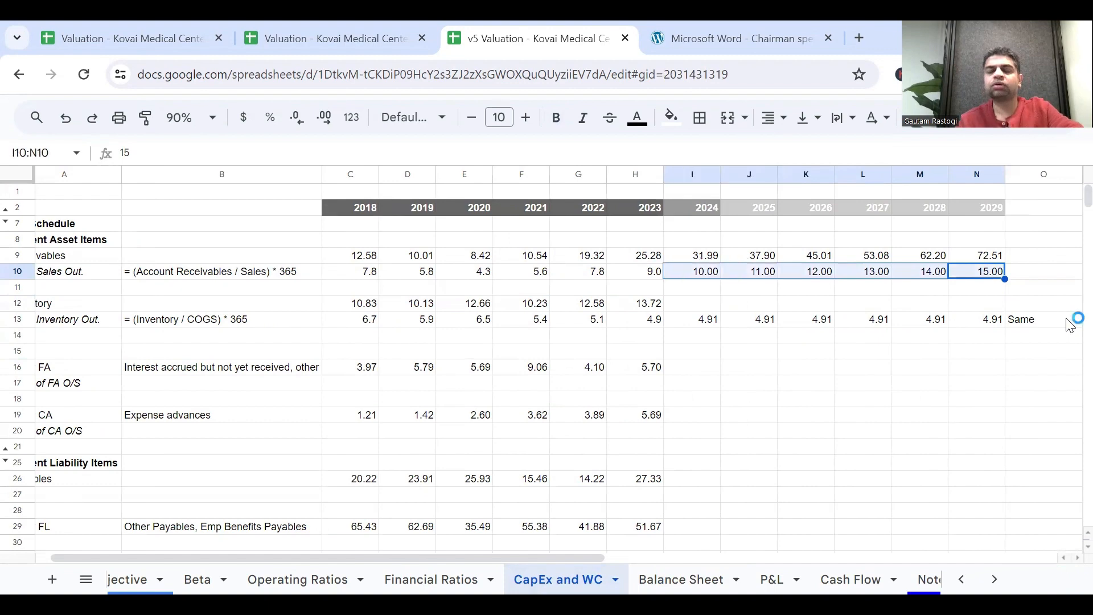
left_click(672, 118)
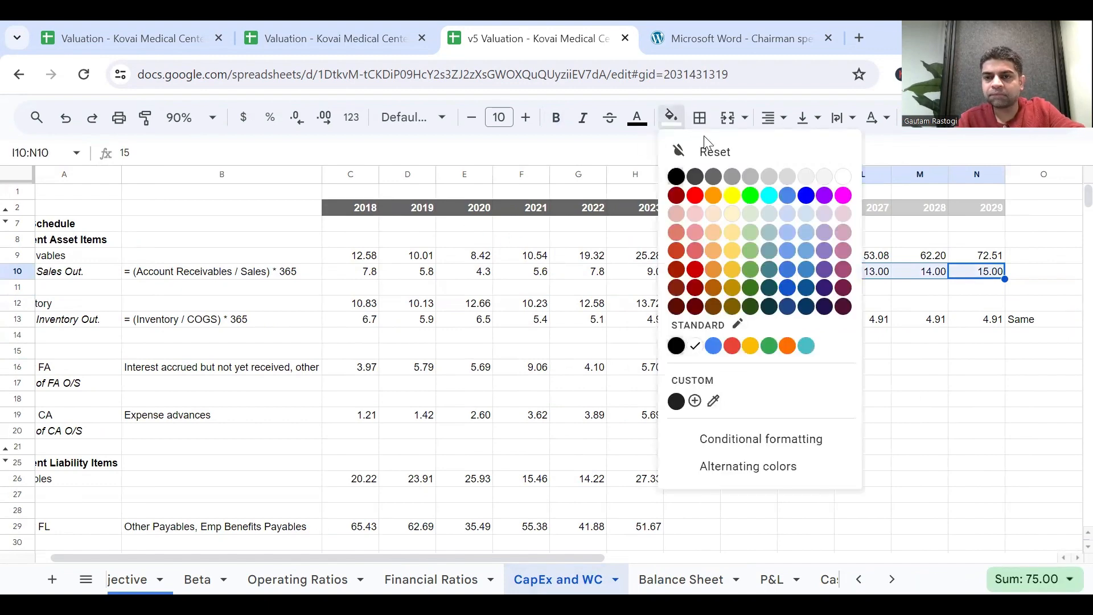
left_click(769, 196)
left_click(654, 274)
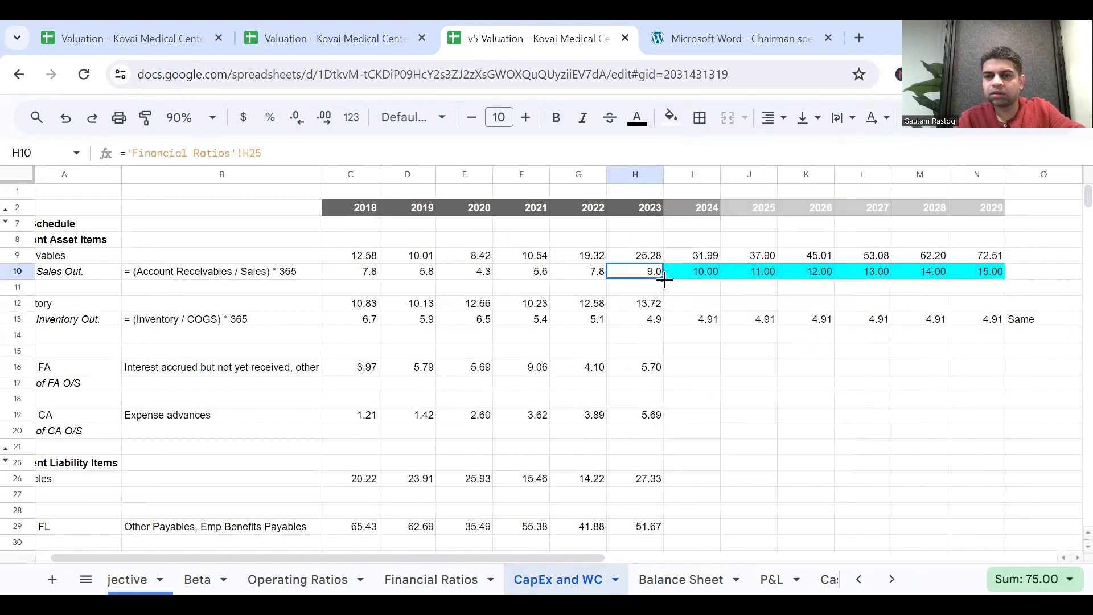
Apply the same cyan fill to the Days Inventory Out. forecast assumptions in I13:N13.
left_click(701, 322)
key("shift+Right")
key("shift+Right")
key("shift+Right")
key("shift+Right")
key("shift+Right")
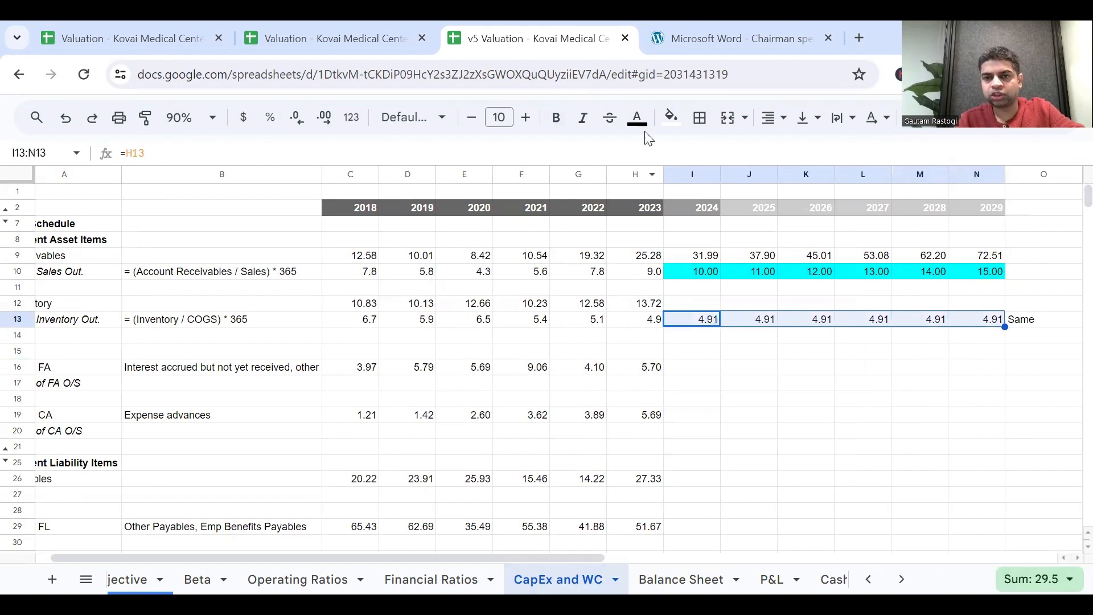
left_click(672, 118)
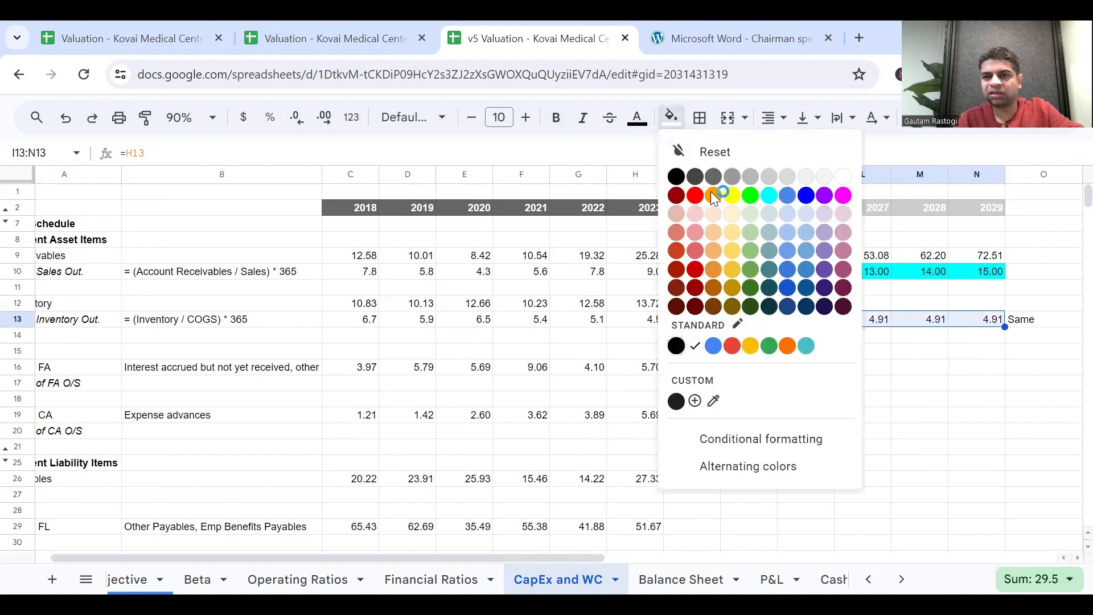
left_click(766, 196)
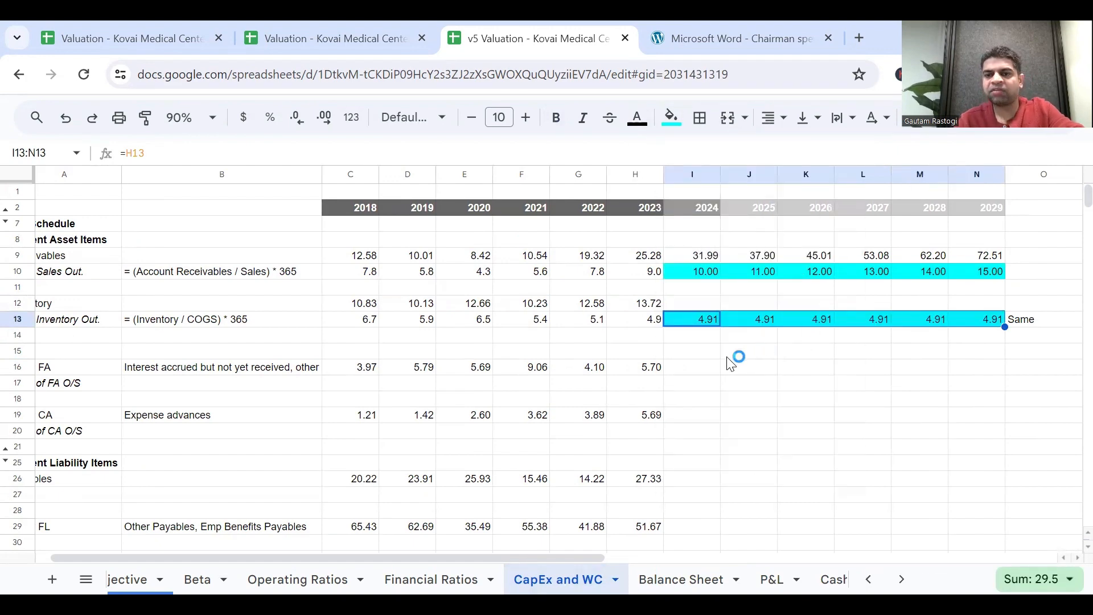
Set 2024 Inventory in I12 to =(I13/365)*'P&L'!I4, using Revenue from Operations from the P&L sheet.
left_click(707, 306)
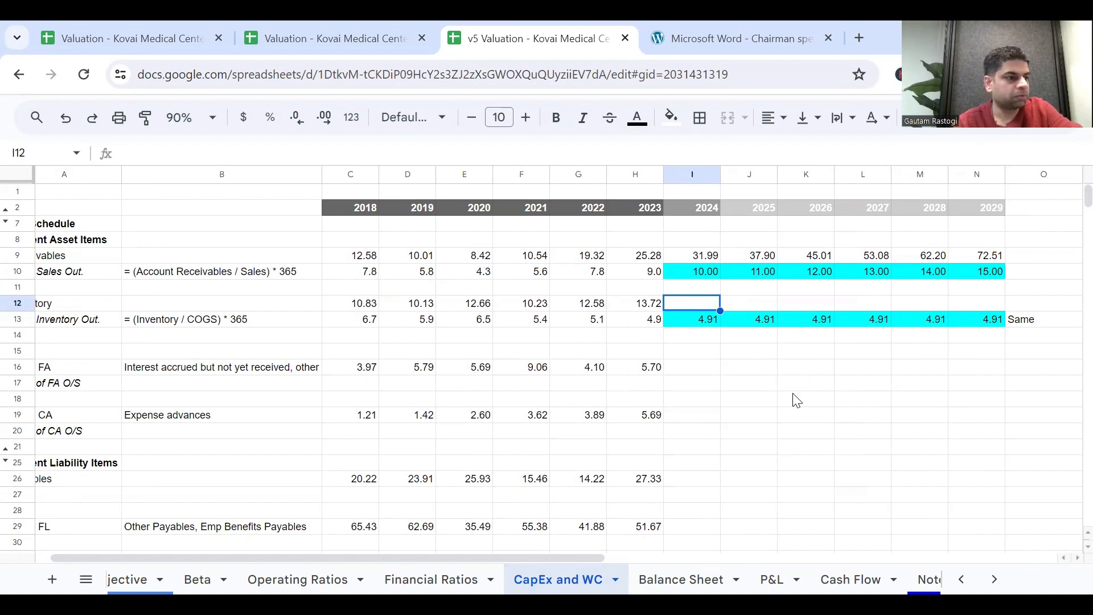
type("=")
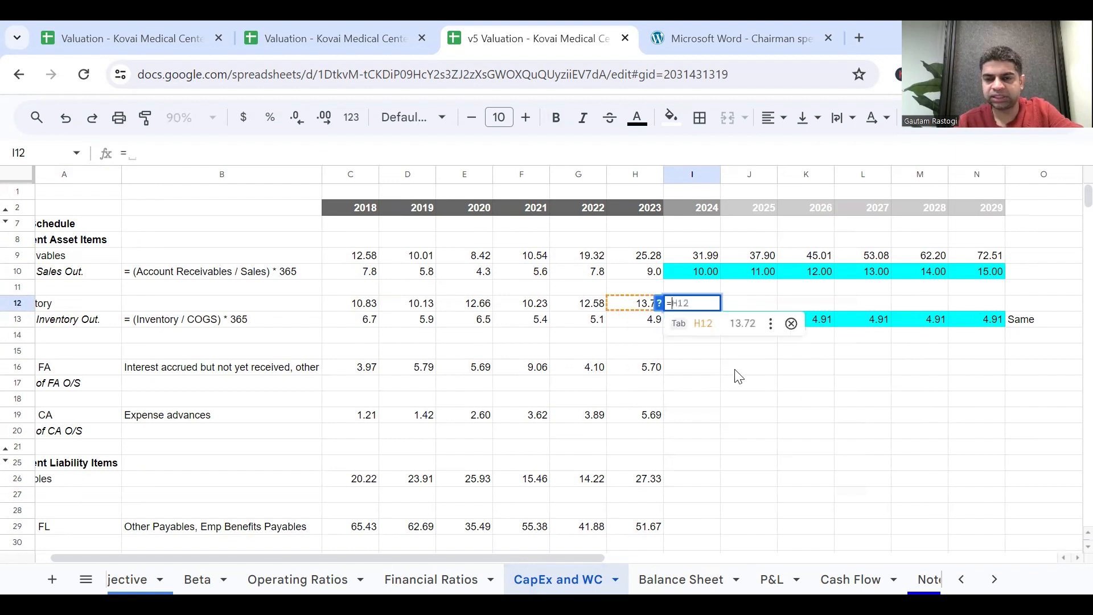
type("(")
left_click(711, 326)
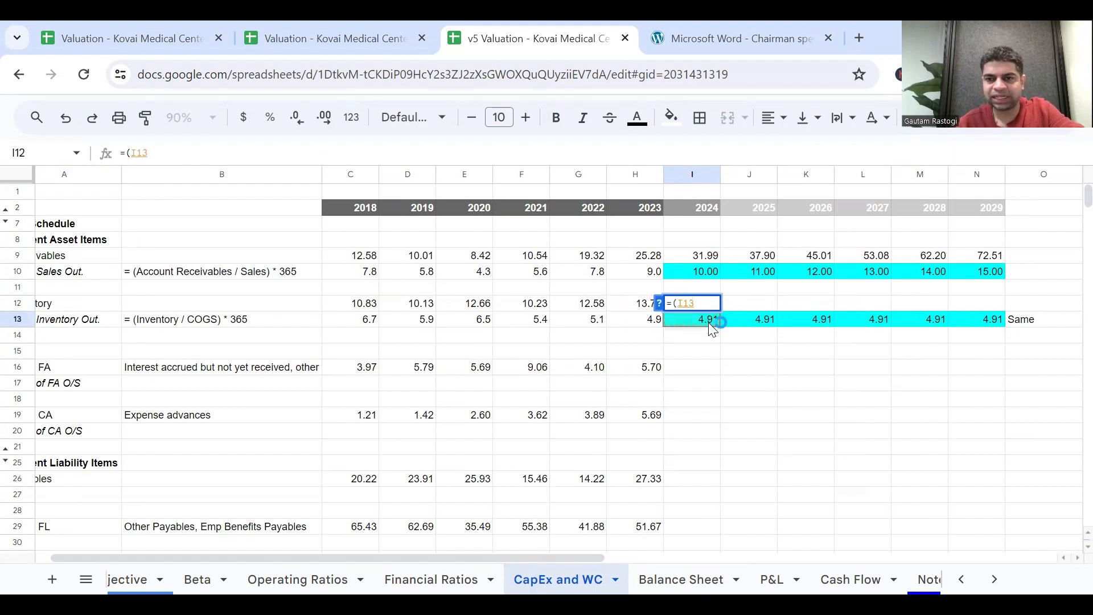
type("/")
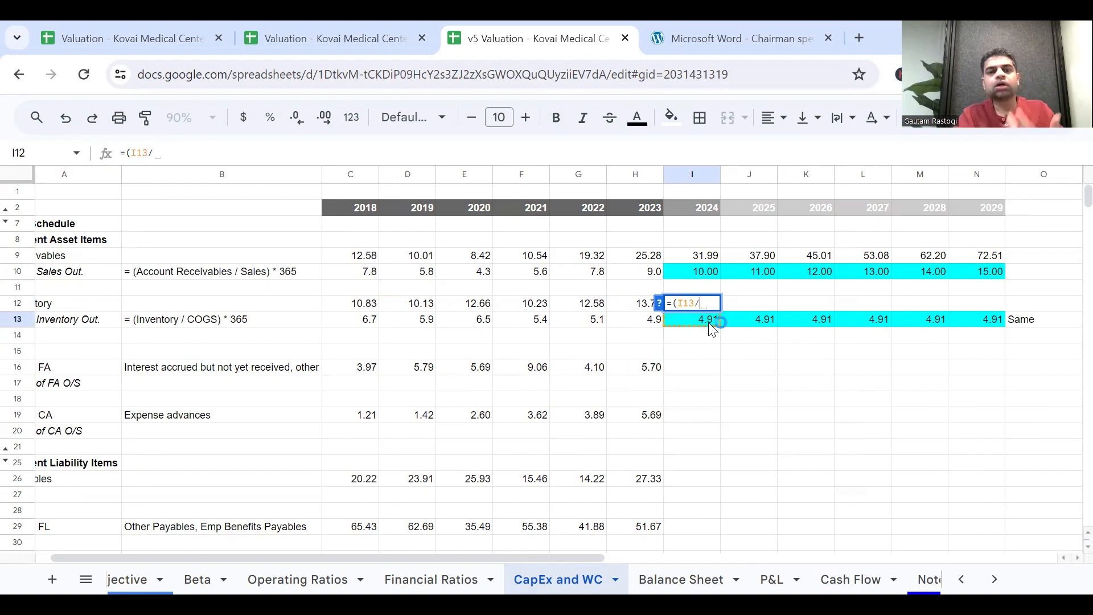
scroll(709, 373, "left", 1)
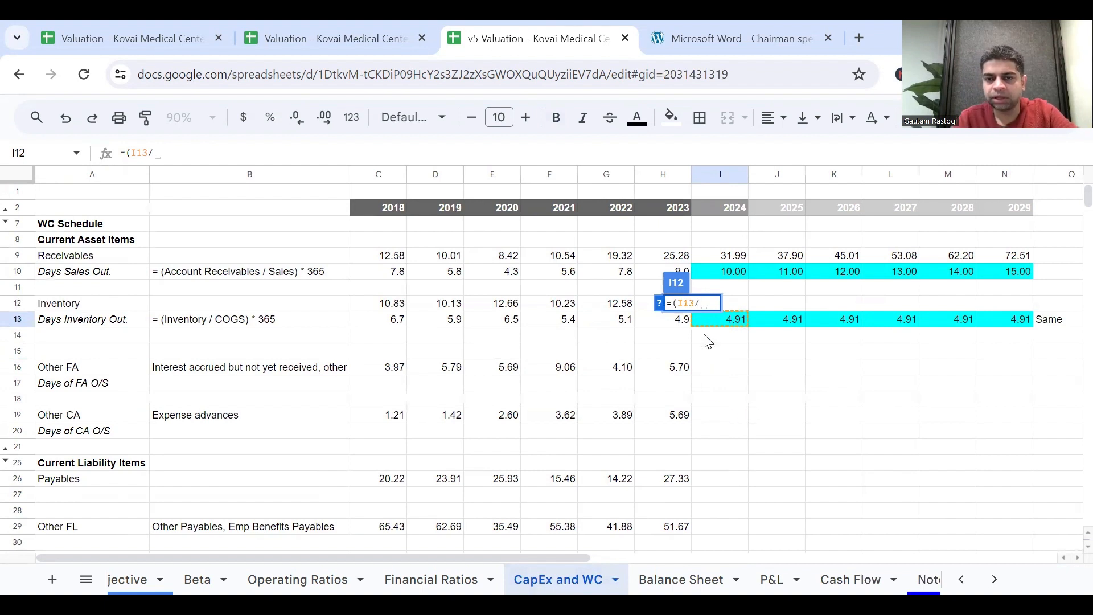
type("365)*")
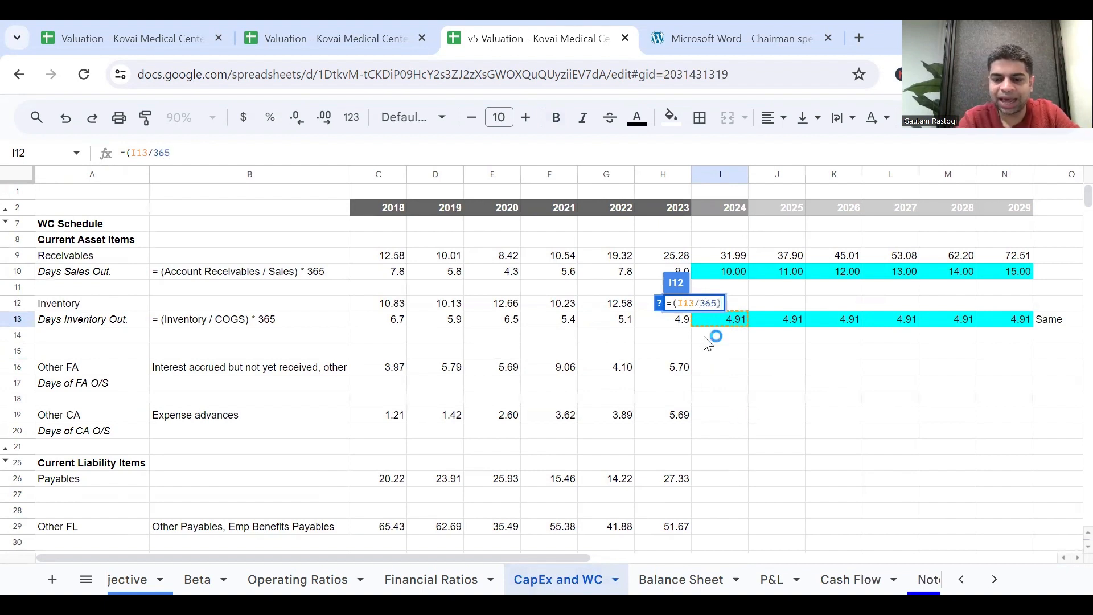
left_click(772, 577)
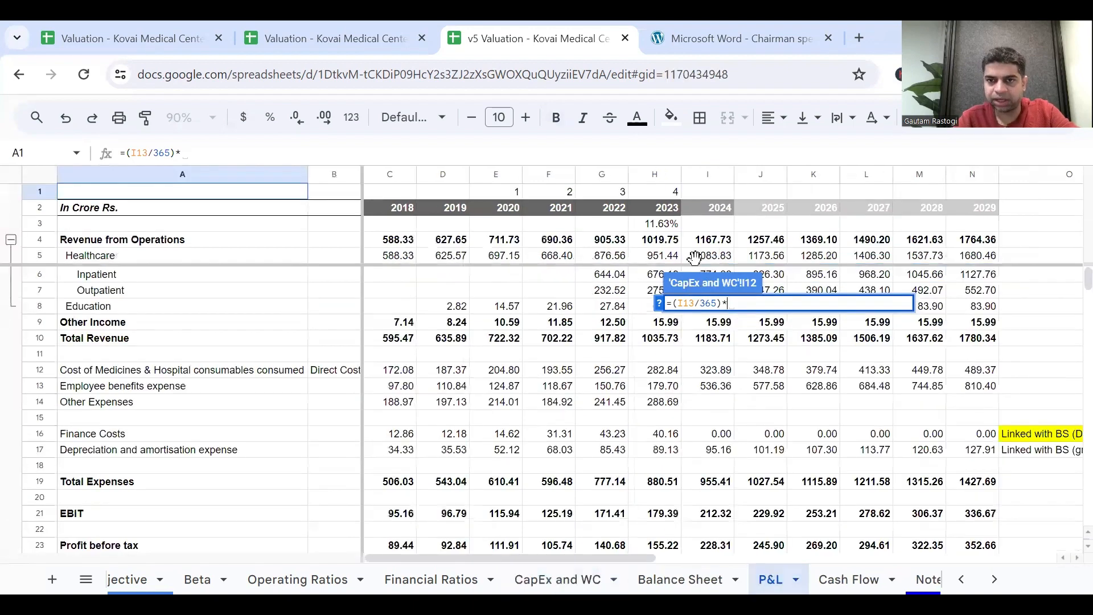
left_click(712, 242)
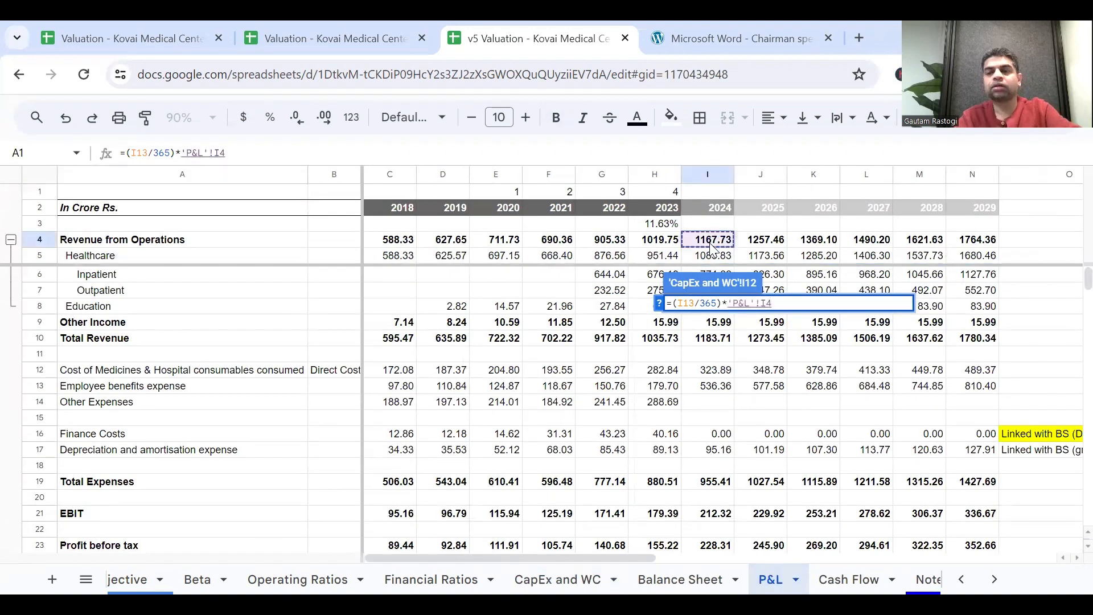
key("Return")
key("Left")
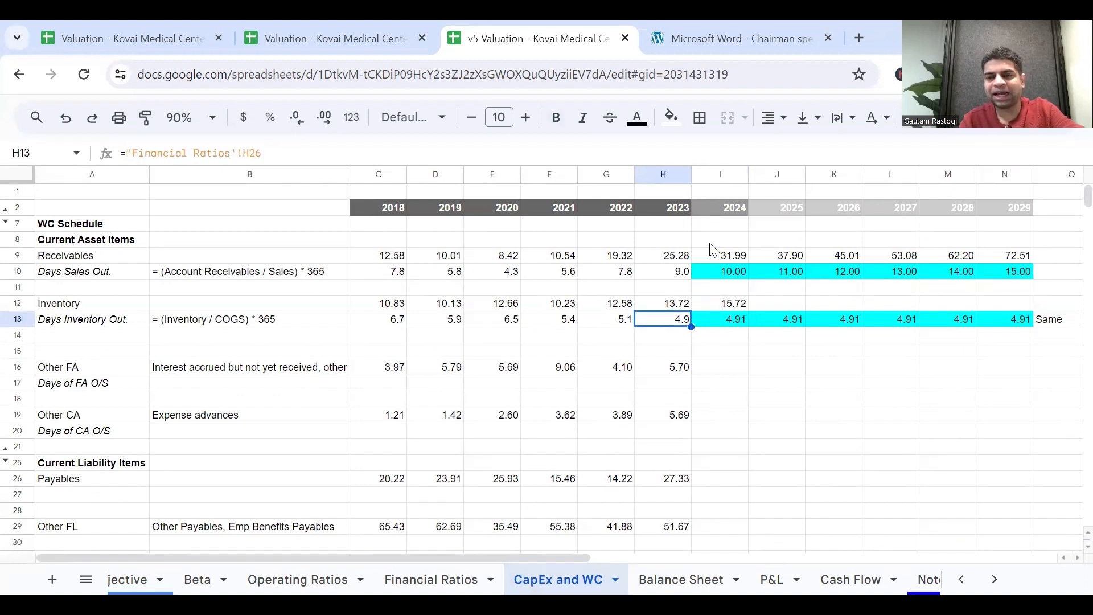
key("Right")
key("Up")
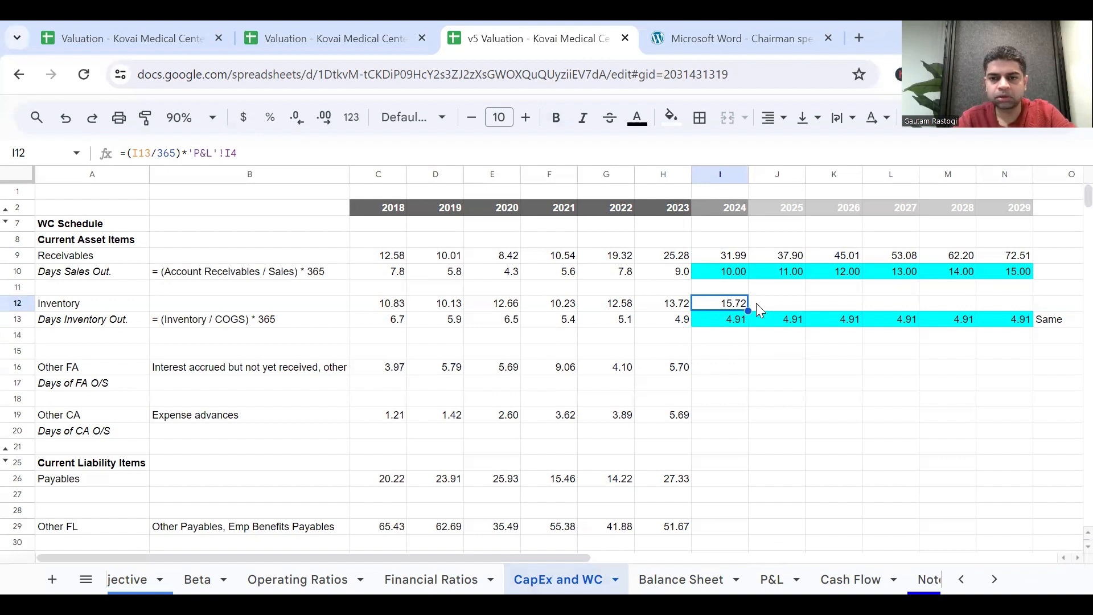
Check the Days Inventory Out. definition in B13 and fill the Inventory formula from I12 across to N12.
left_click(391, 273)
double_click(244, 319)
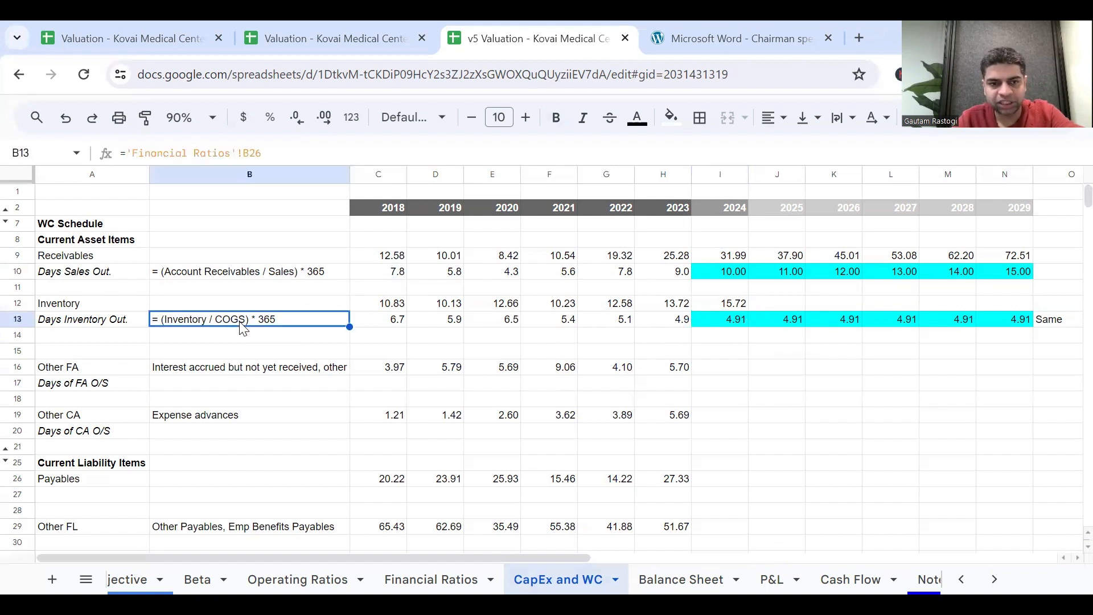
key("Escape")
key("ctrl+Down")
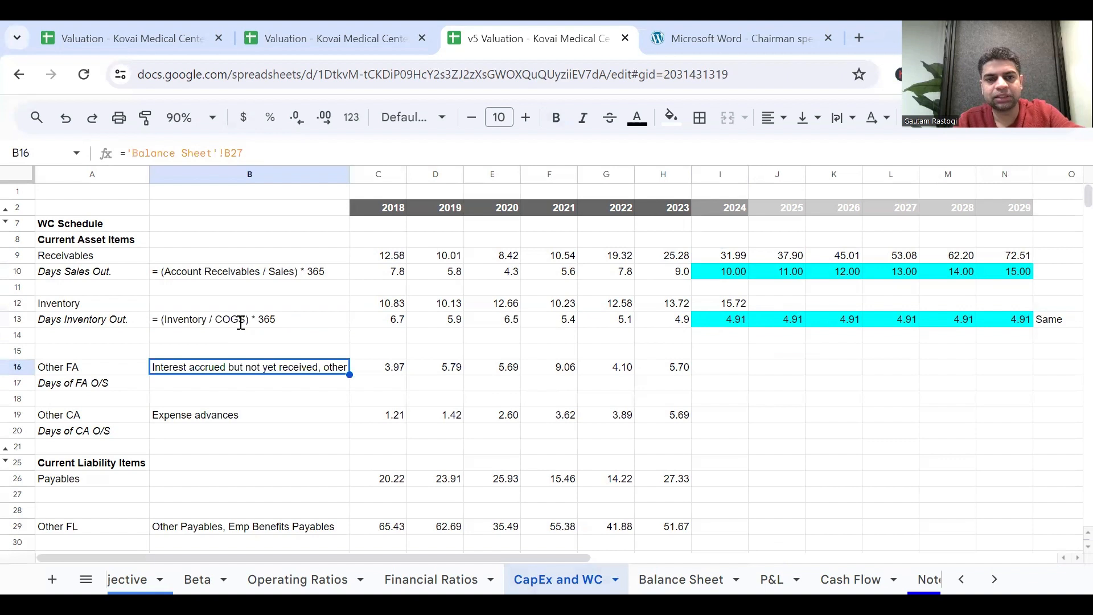
left_click(724, 304)
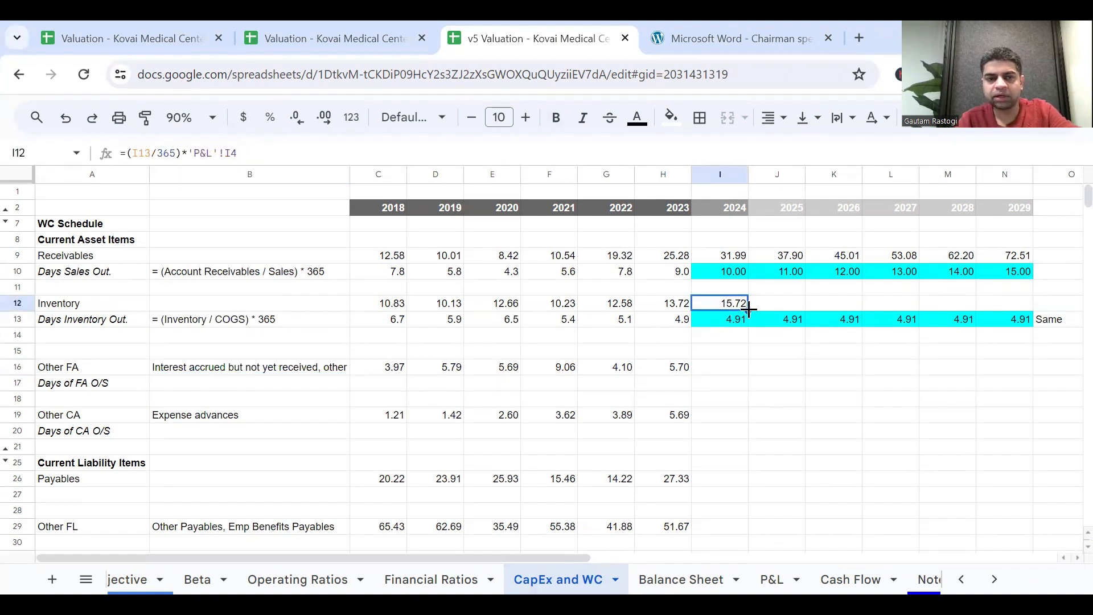
left_click_drag(749, 308, 1015, 310)
left_click(928, 350)
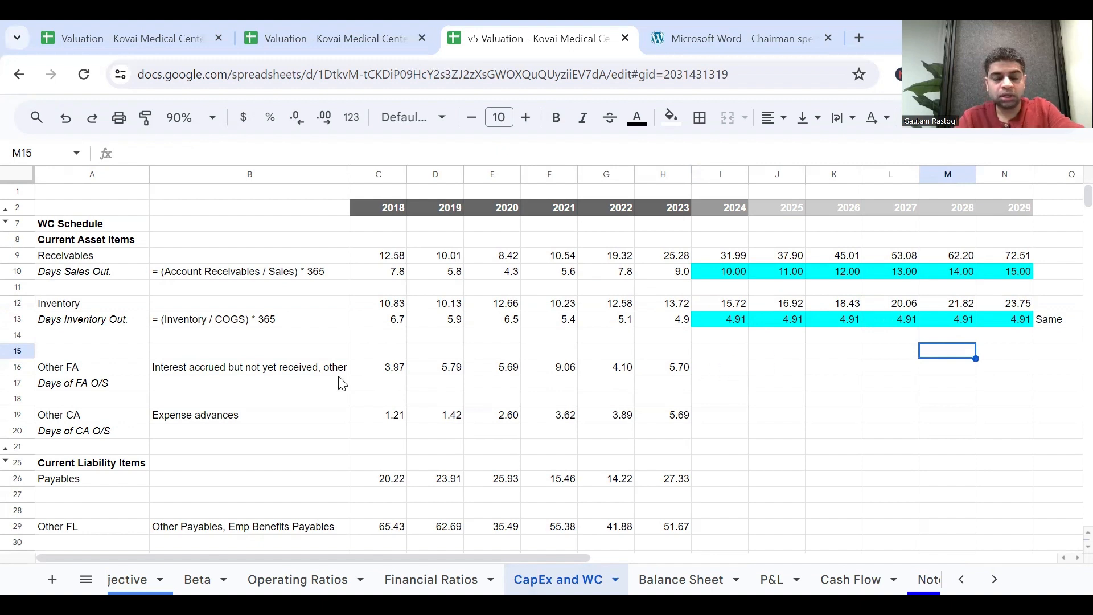
Check the Other FA description in B16, set H17 to =(H16/'P&L'!H4)*365 for 2023 Days of FA O/S, and fill it back to C17.
left_click(145, 369)
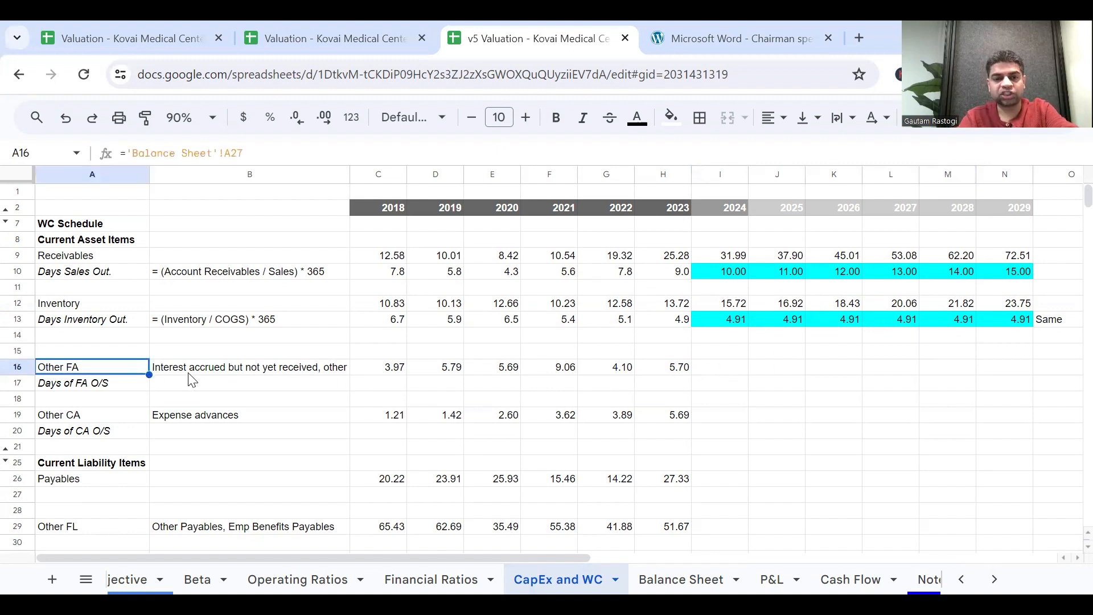
left_click(189, 373)
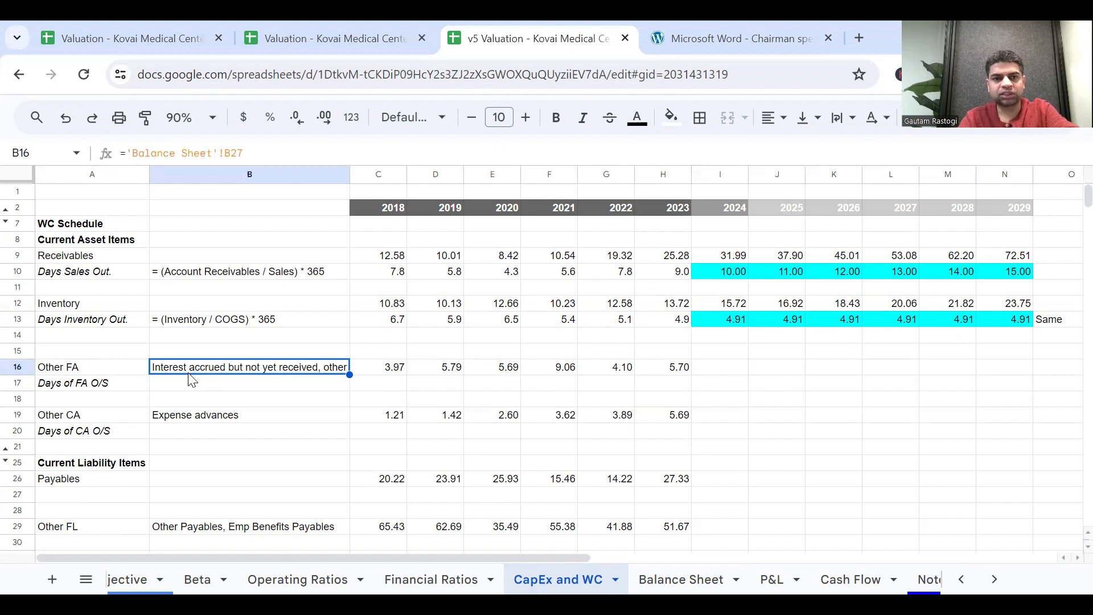
left_click(190, 376)
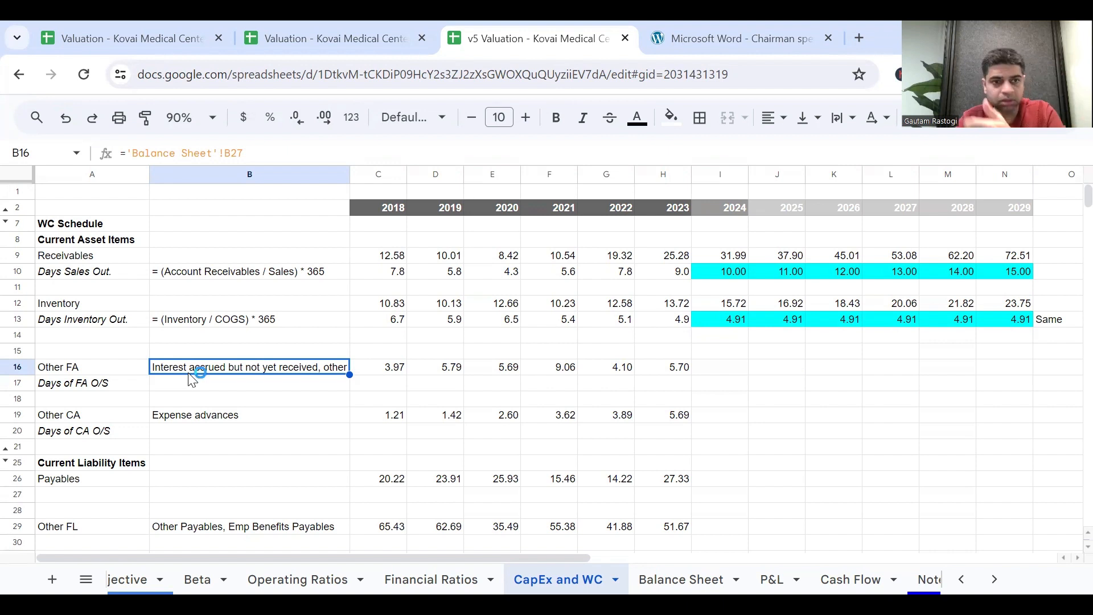
left_click(669, 323)
left_click(682, 383)
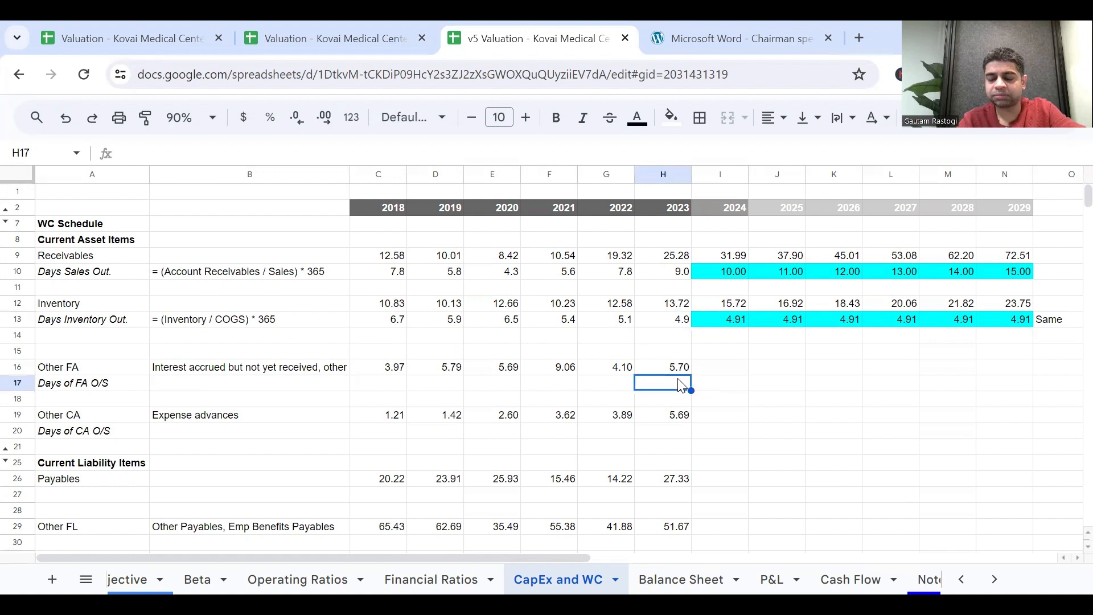
left_click(682, 383)
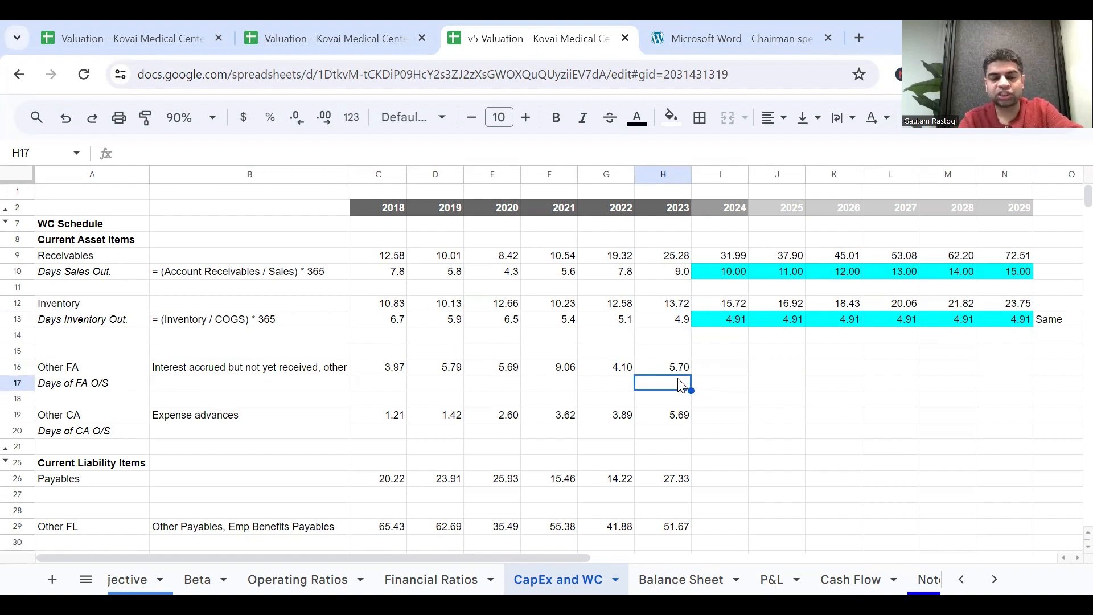
type("=")
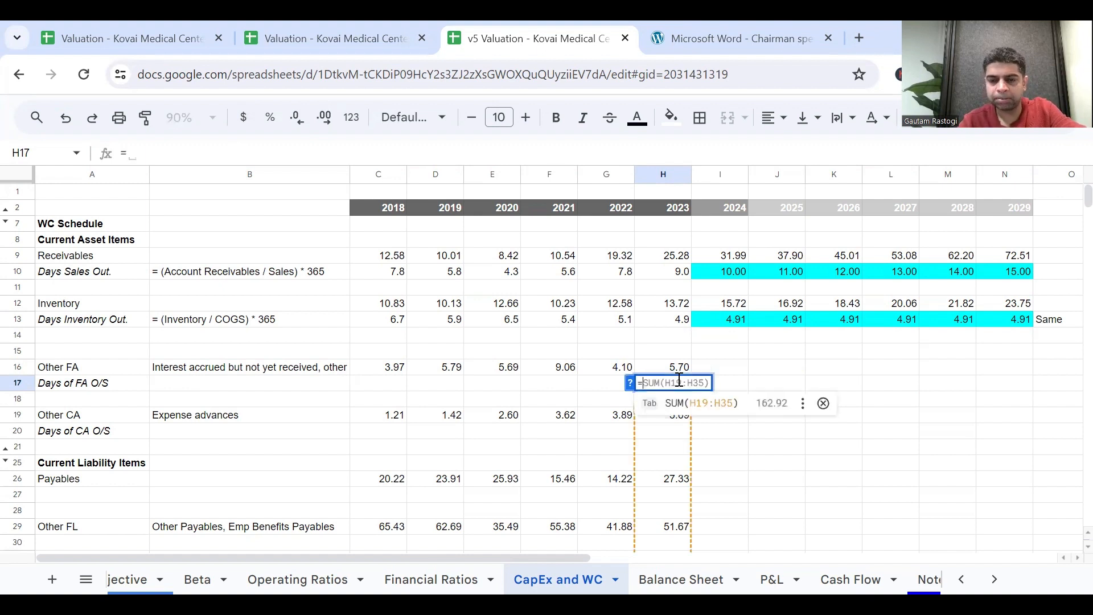
type("(")
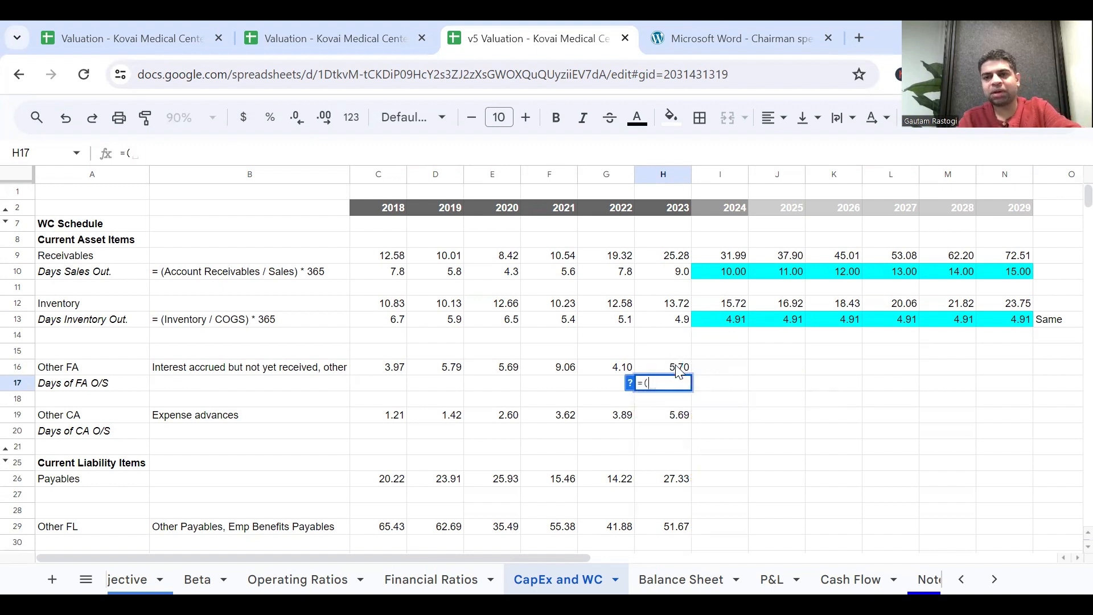
left_click(677, 367)
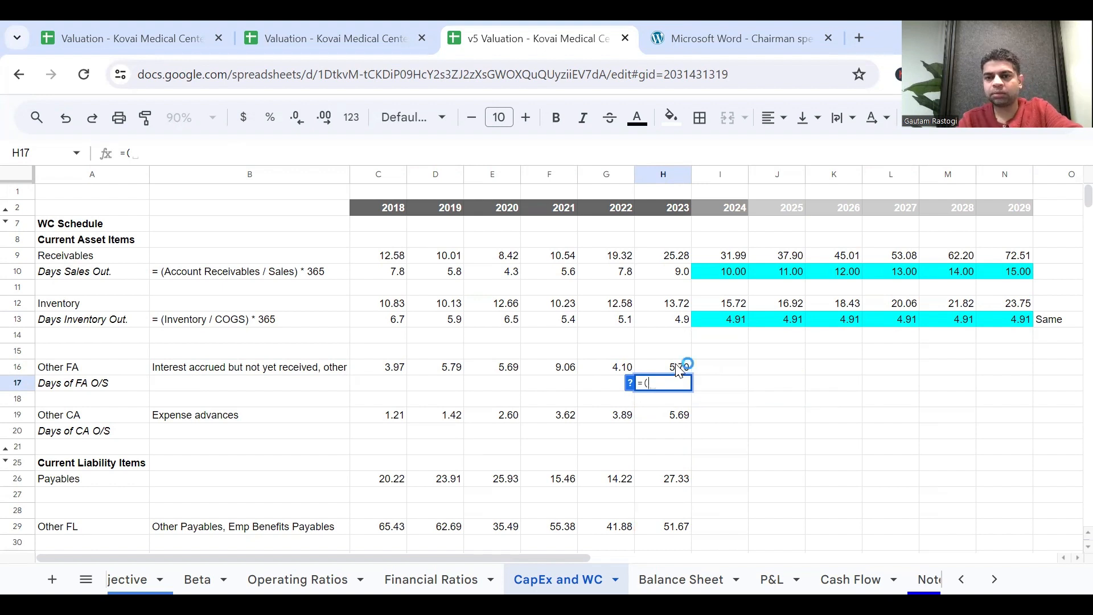
left_click(677, 369)
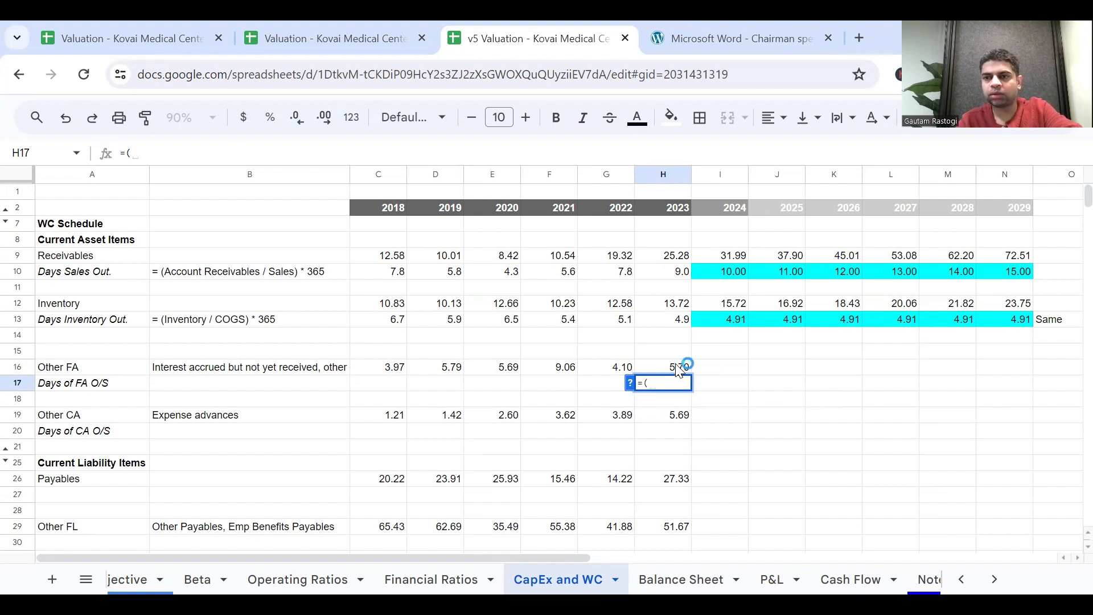
left_click(678, 369)
left_click(678, 369)
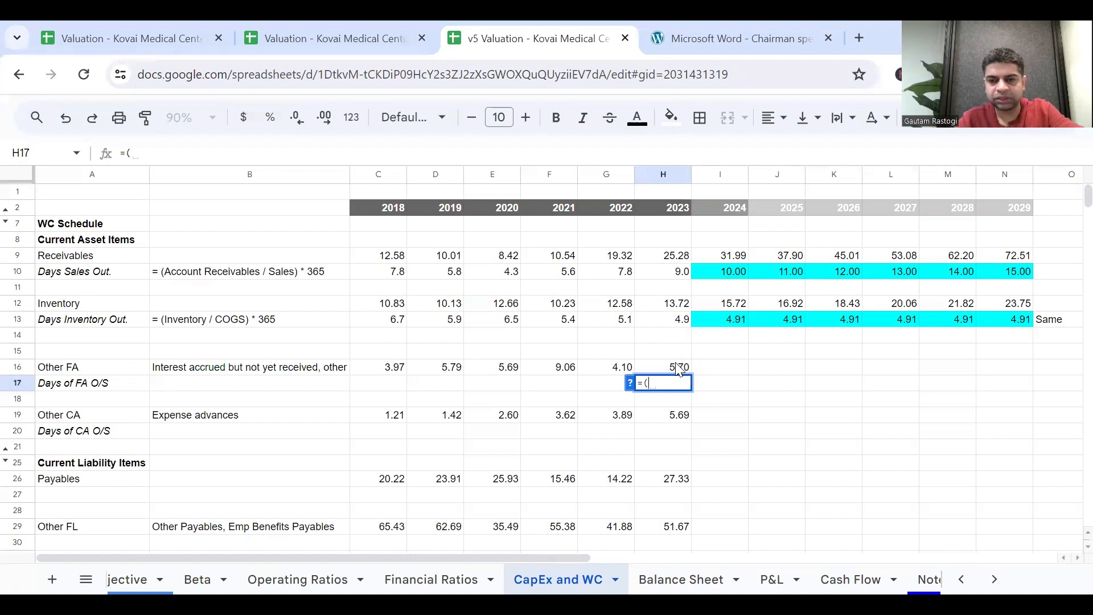
left_click(679, 369)
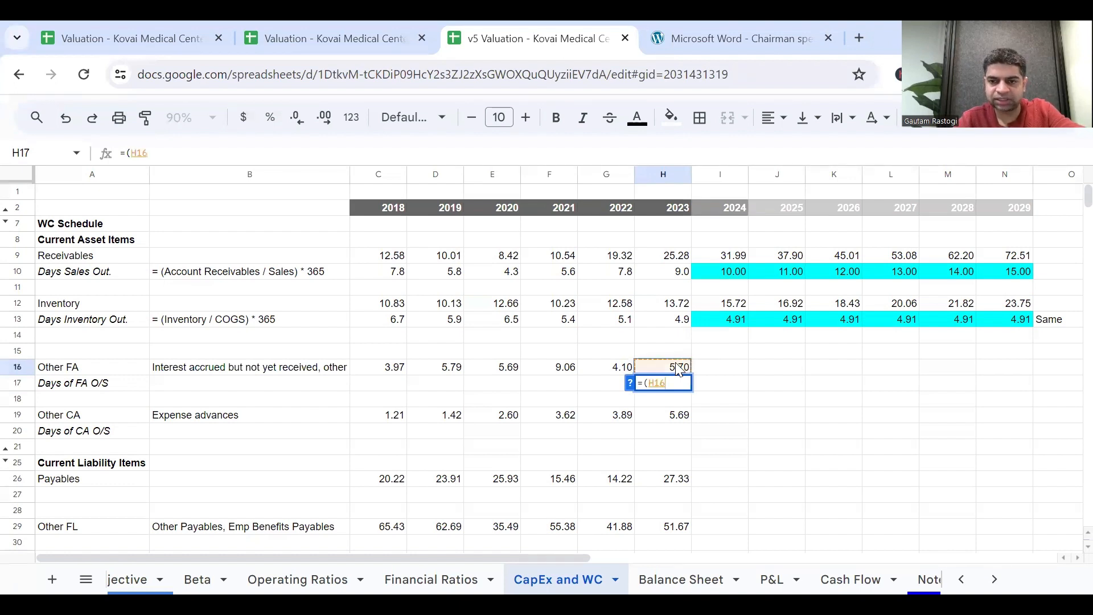
type("/")
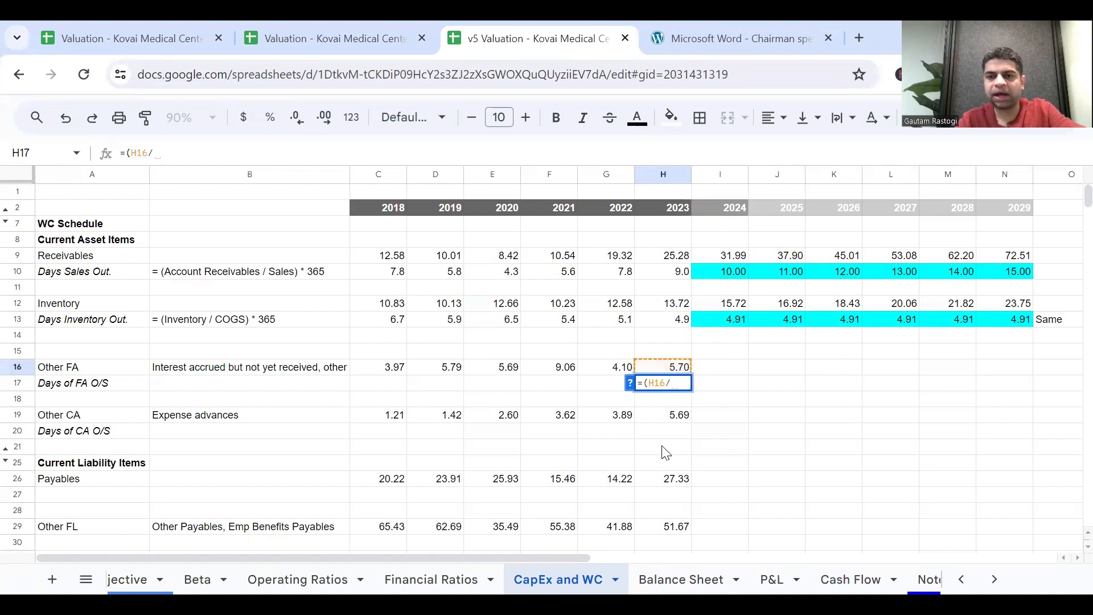
left_click(771, 579)
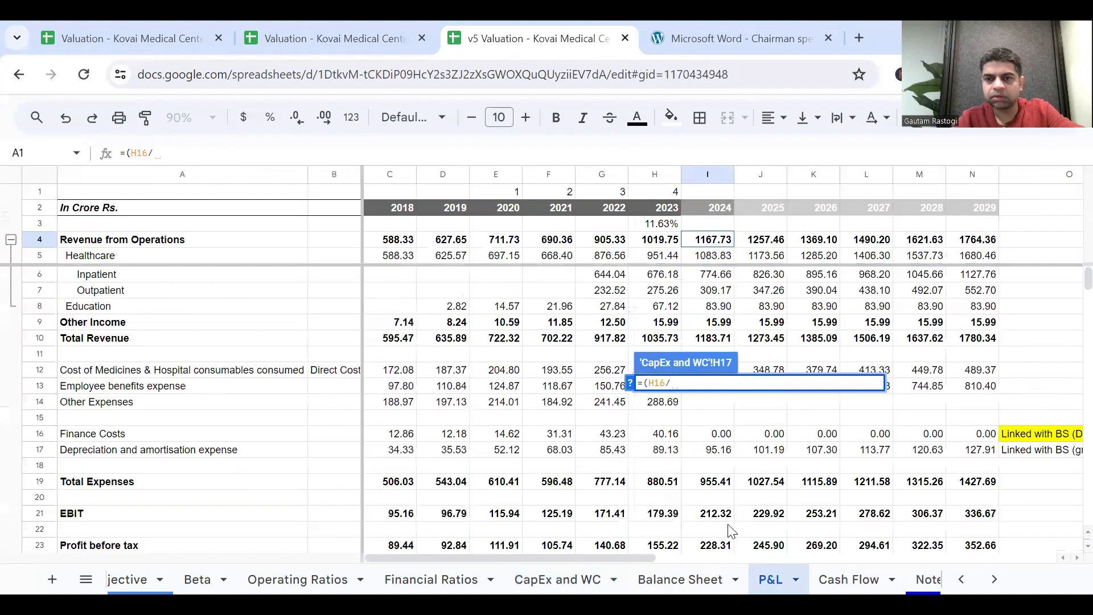
left_click(665, 242)
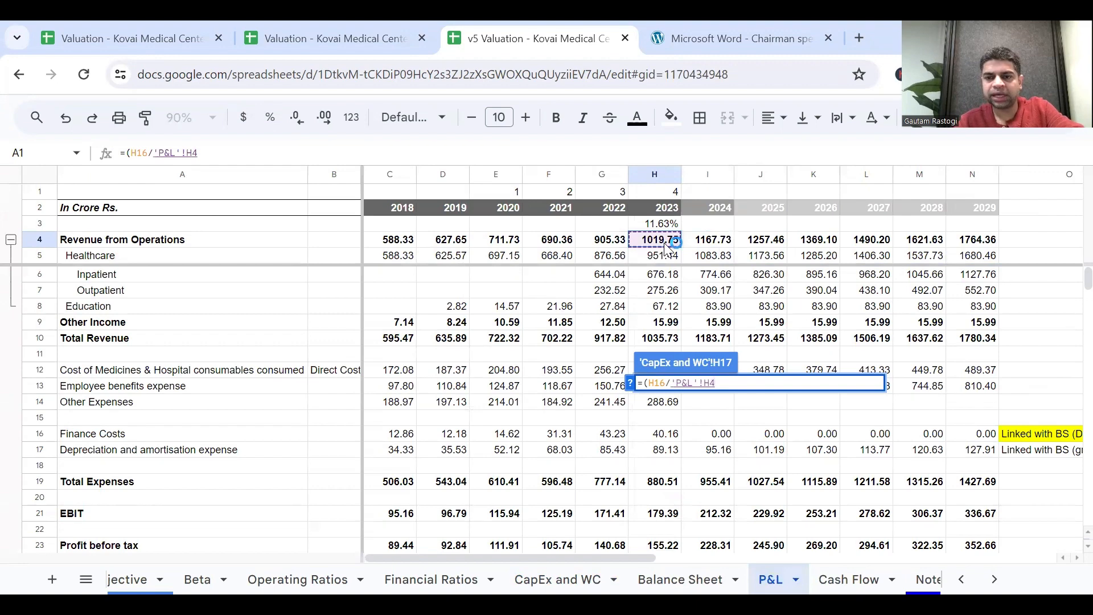
type(")")
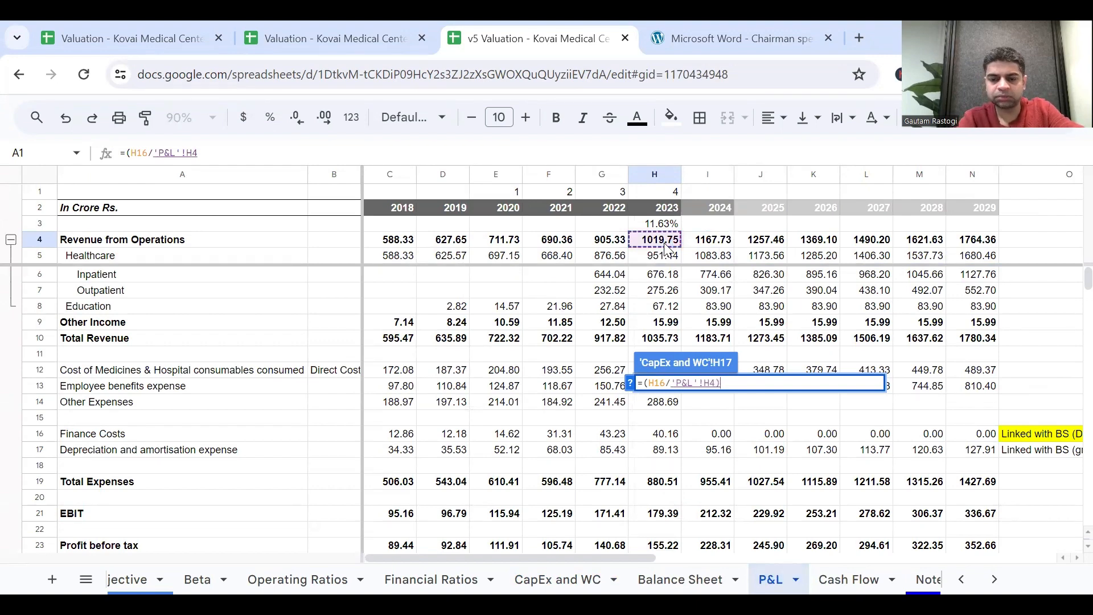
type("*365")
key("Return")
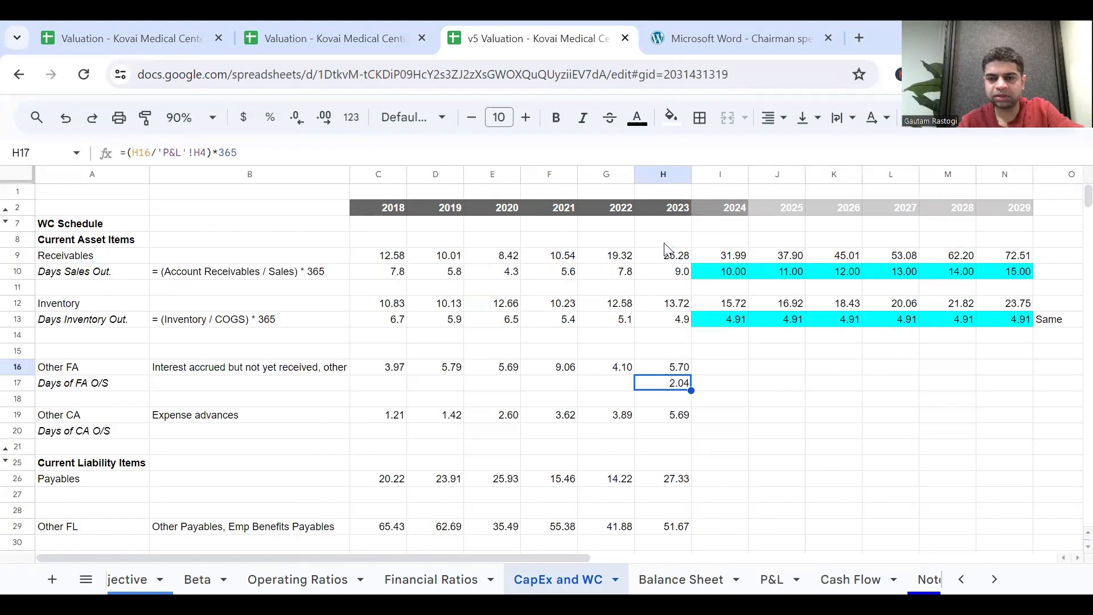
left_click_drag(690, 390, 393, 373)
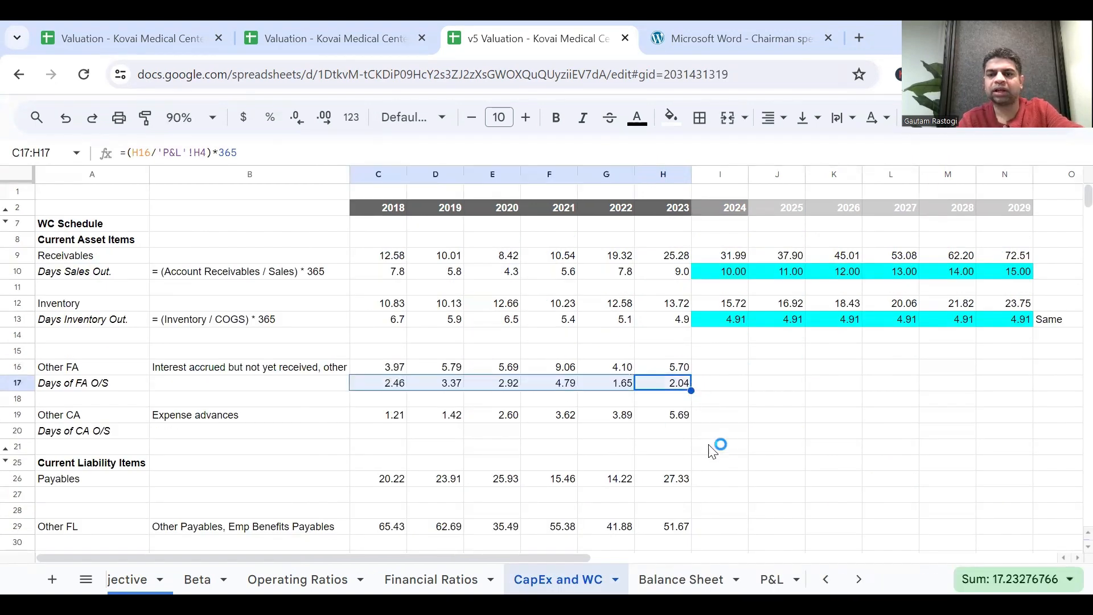
Lock the Revenue from Operations row reference in H17 so the Days of FA O/S formula is =(H16/'P&L'!H$4)*365.
left_click(670, 437)
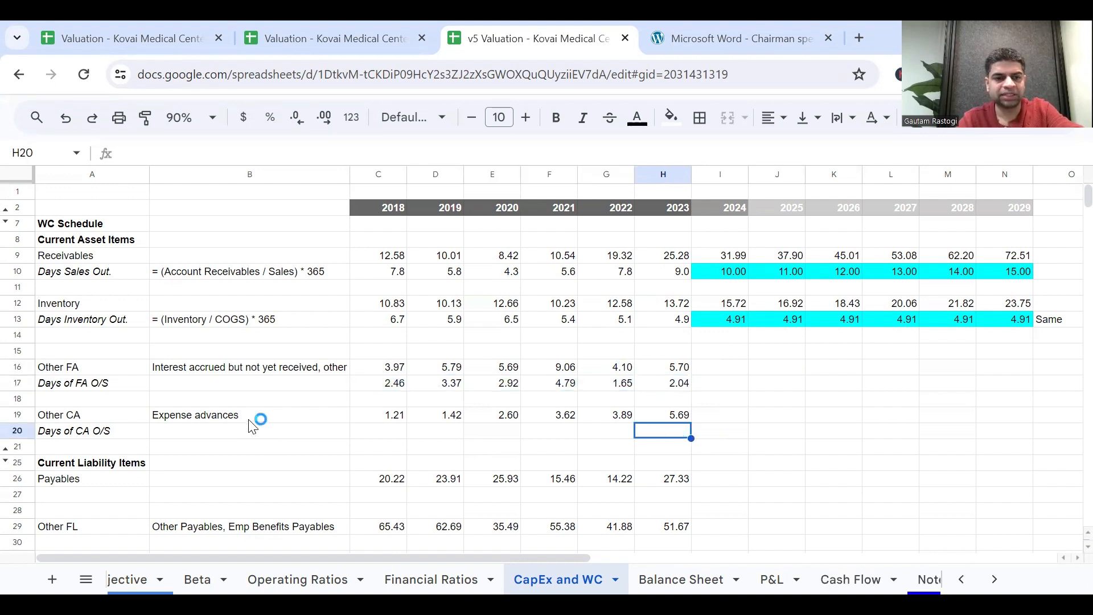
left_click(249, 420)
left_click(677, 431)
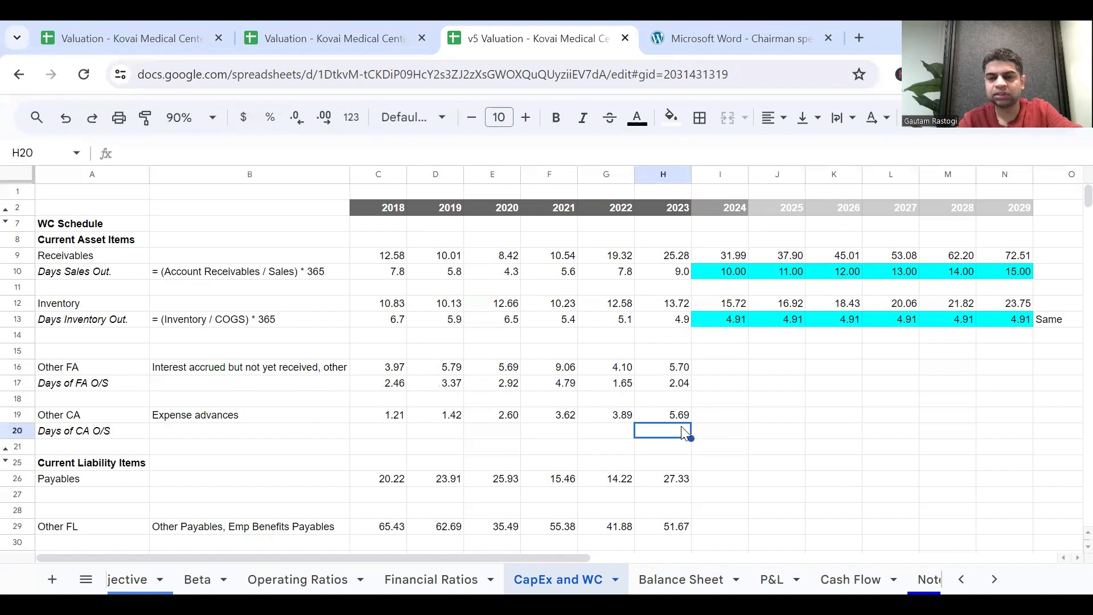
left_click(679, 386)
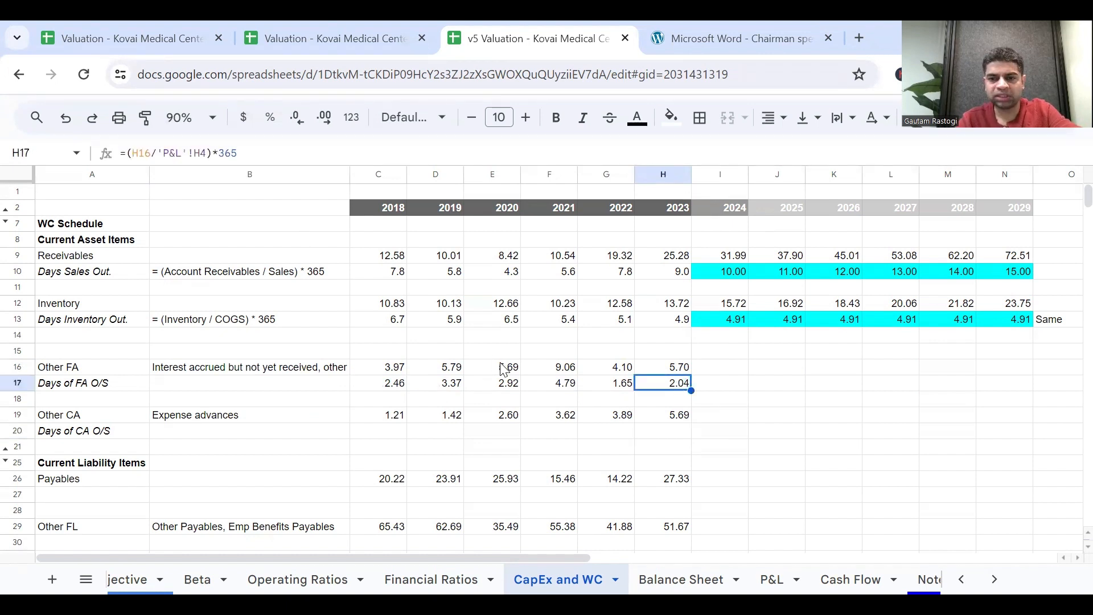
left_click(201, 153)
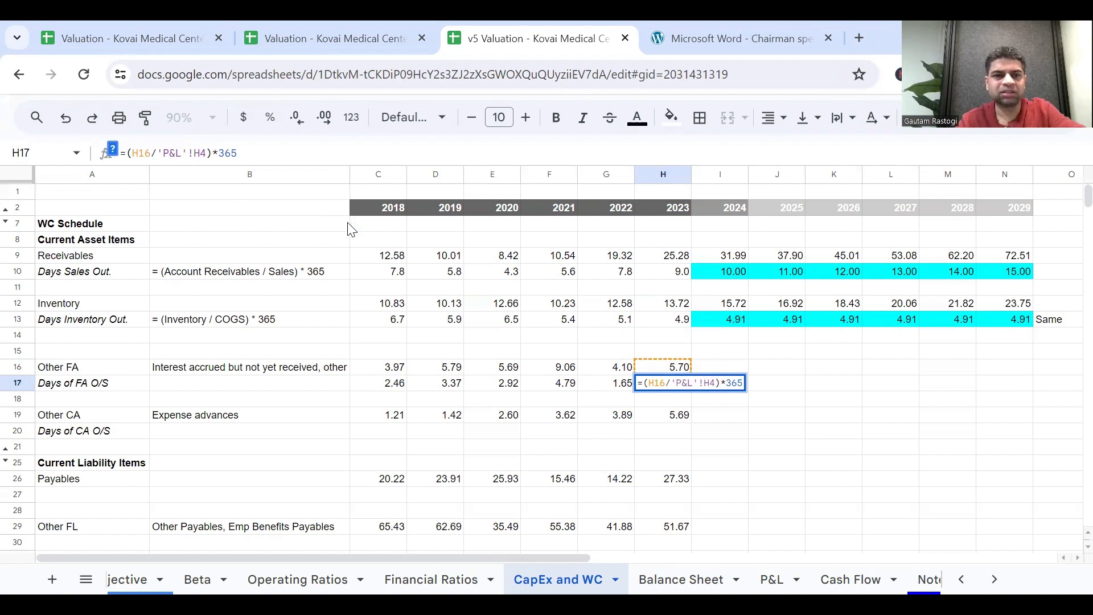
type("$")
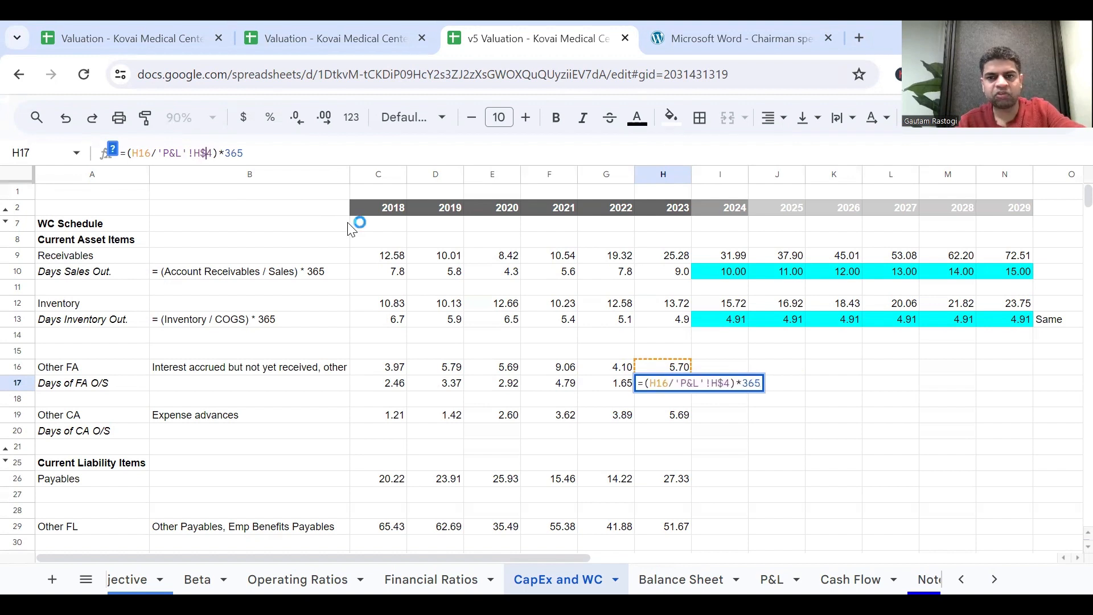
key("Return")
Copy the H17 formula to H20 for 2023 Days of CA O/S and fill it back across the historical years to C20.
key("Up")
key("ctrl+c")
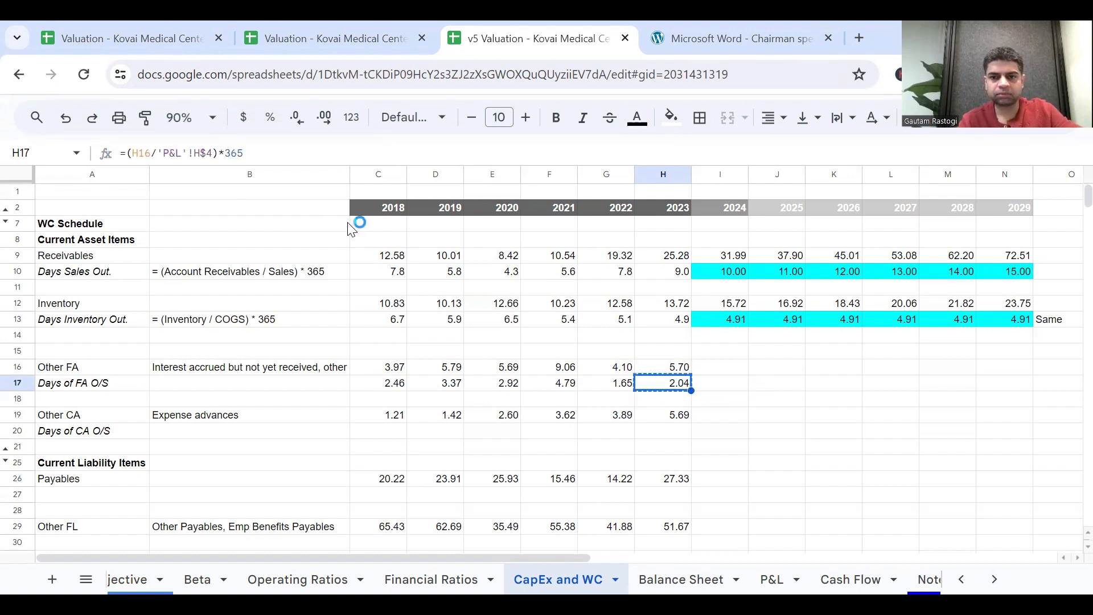
key("Down")
key("Down")
key("Down")
key("ctrl+v")
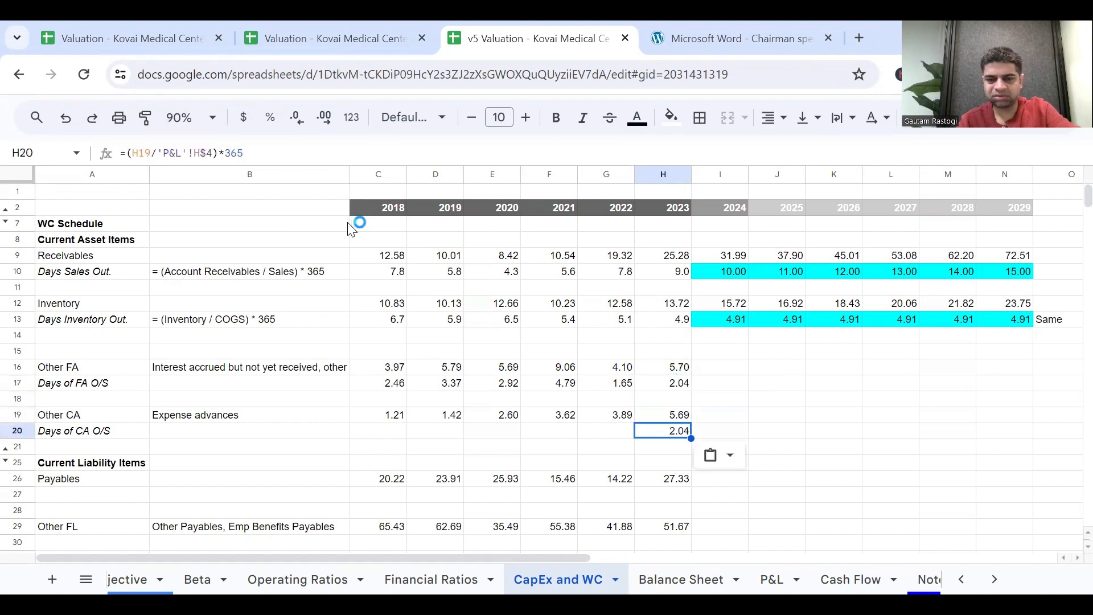
left_click_drag(692, 439, 380, 400)
Carry the 2023 days into 2024 by setting Days of FA O/S in I17 to =H17 and Days of CA O/S in I20 to =H20.
left_click(716, 386)
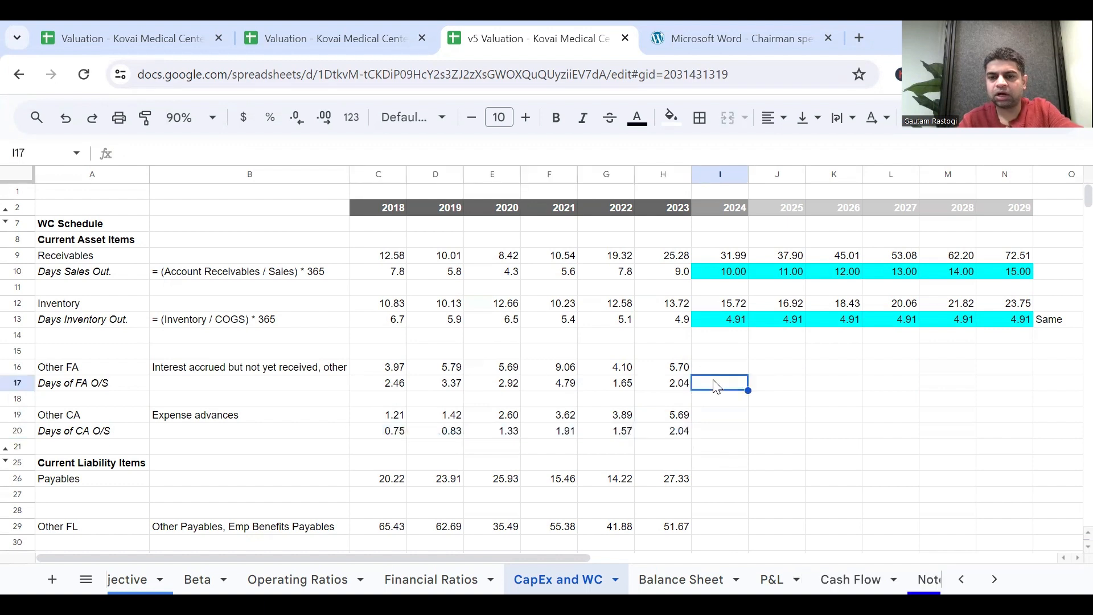
type("=")
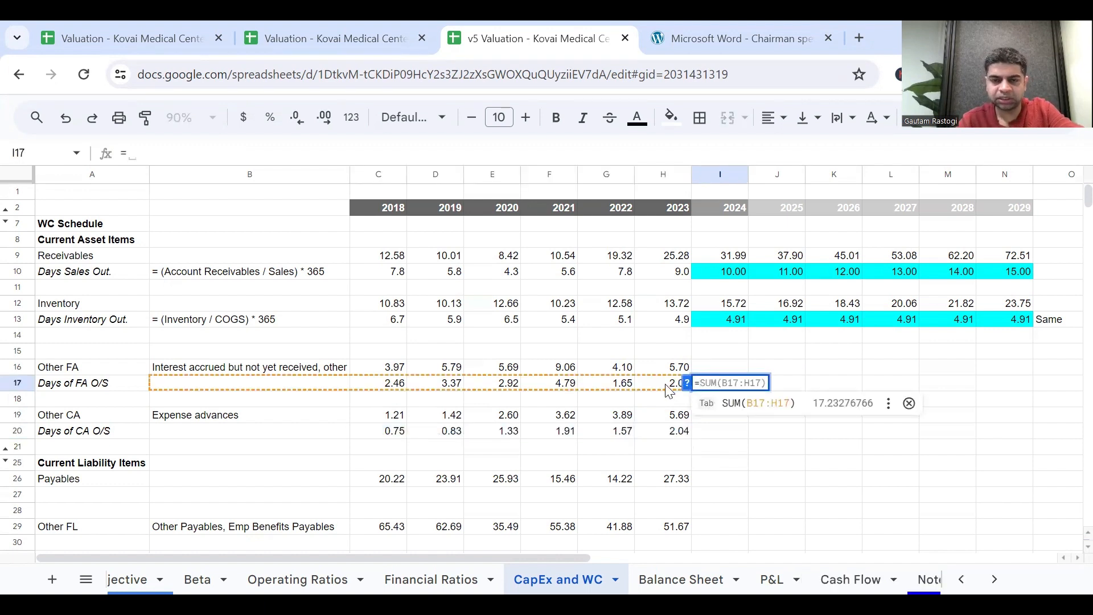
left_click(668, 389)
key("Return")
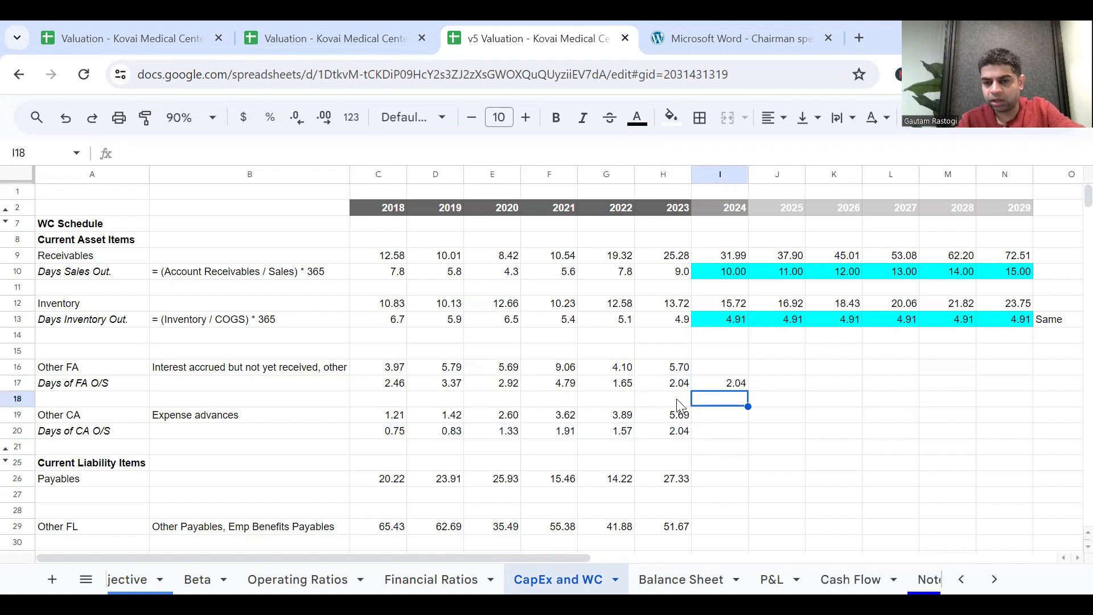
left_click(727, 433)
type("=")
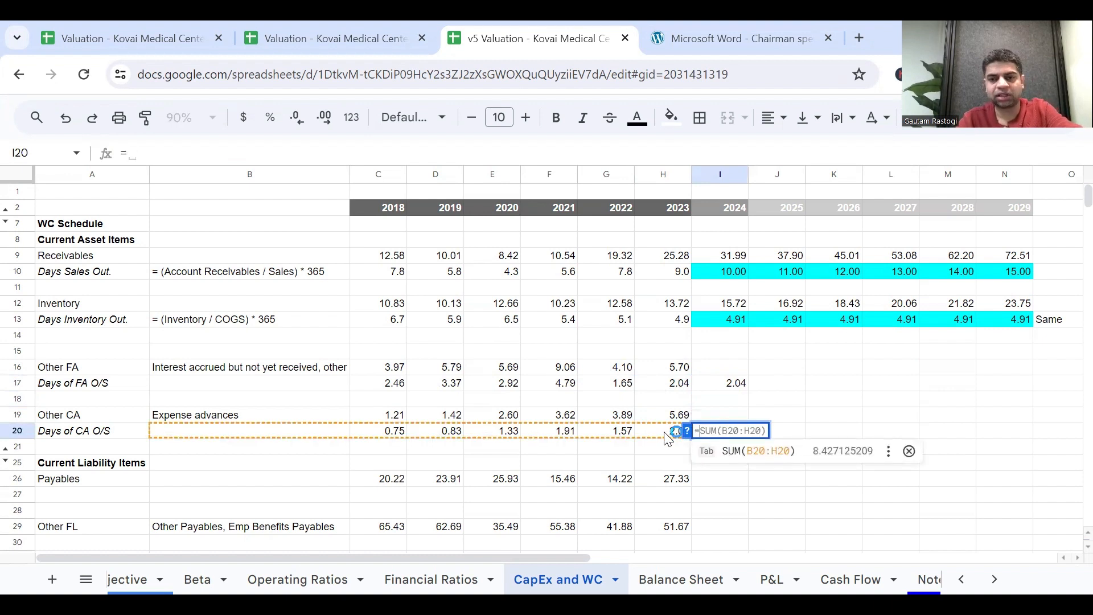
left_click(667, 434)
key("Return")
key("Up")
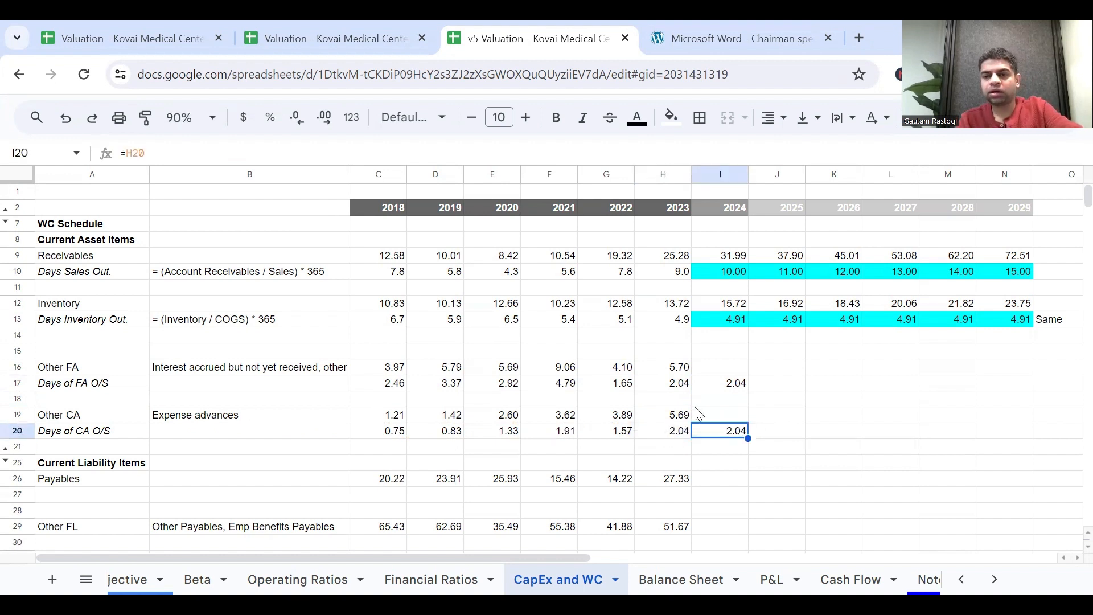
Fill the 2024 Days of FA O/S and Days of CA O/S assumptions from I17 and I20 across to 2029 in column N.
left_click(733, 390)
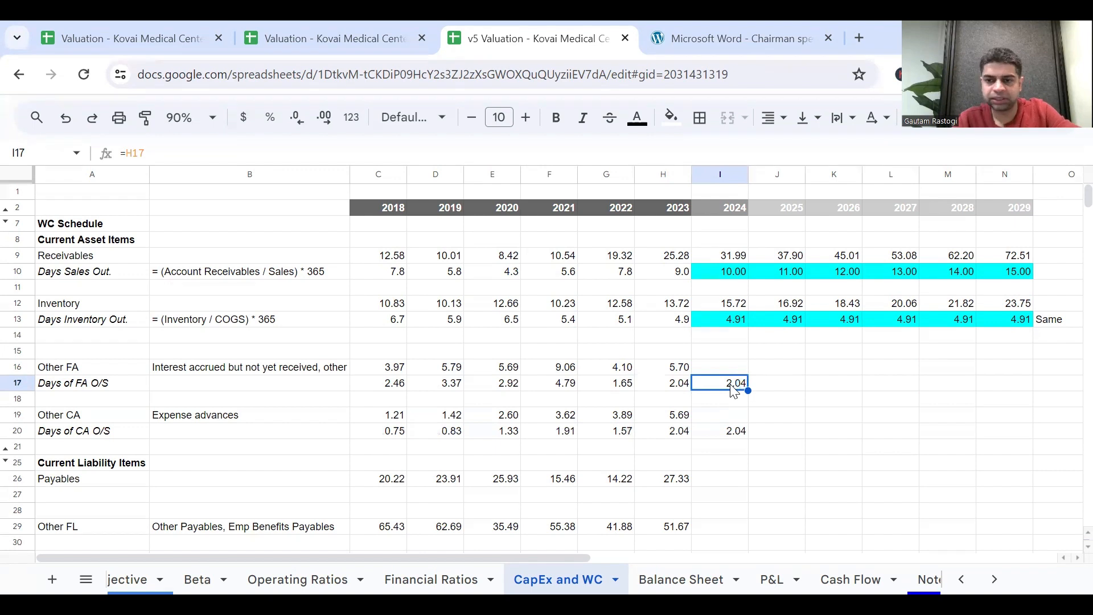
left_click_drag(749, 390, 1002, 393)
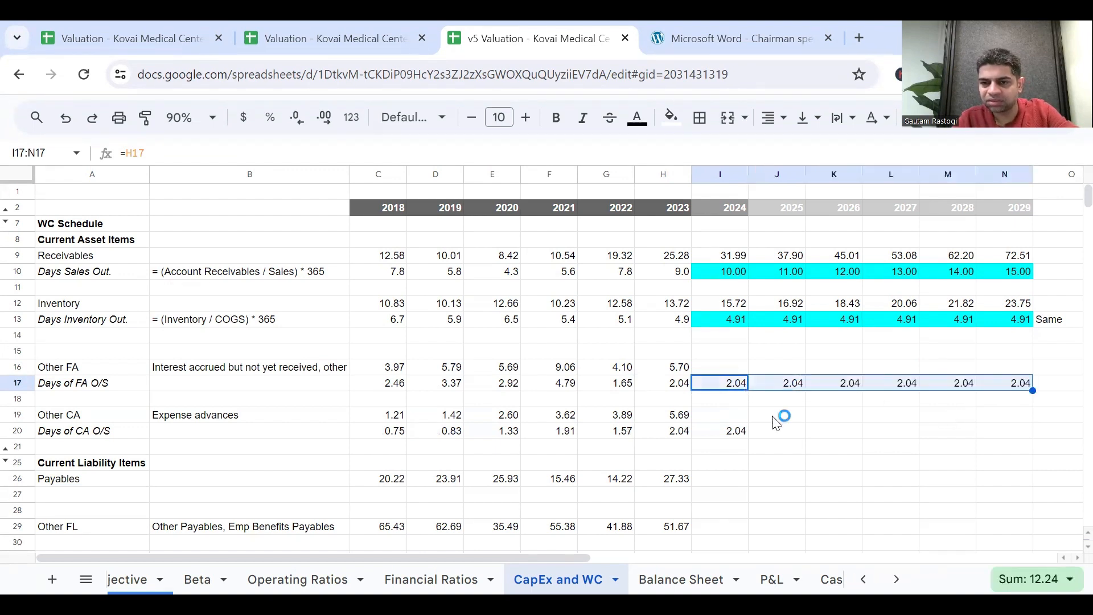
left_click(740, 431)
left_click_drag(748, 436, 1002, 442)
Apply a cyan fill to the Days of FA O/S assumptions in I17:N17 and the Days of CA O/S assumptions in I20:N20.
left_click_drag(737, 388, 1025, 385)
left_click(672, 116)
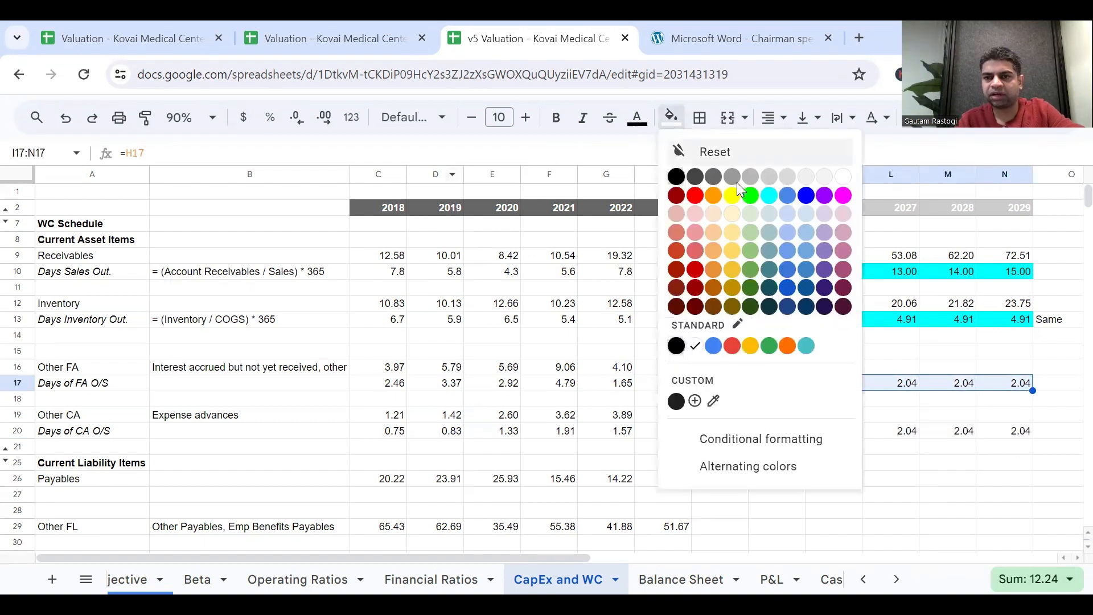
left_click(769, 192)
left_click(734, 433)
key("shift+Right")
key("shift+Right")
key("shift+Right")
key("shift+Right")
key("shift+Right")
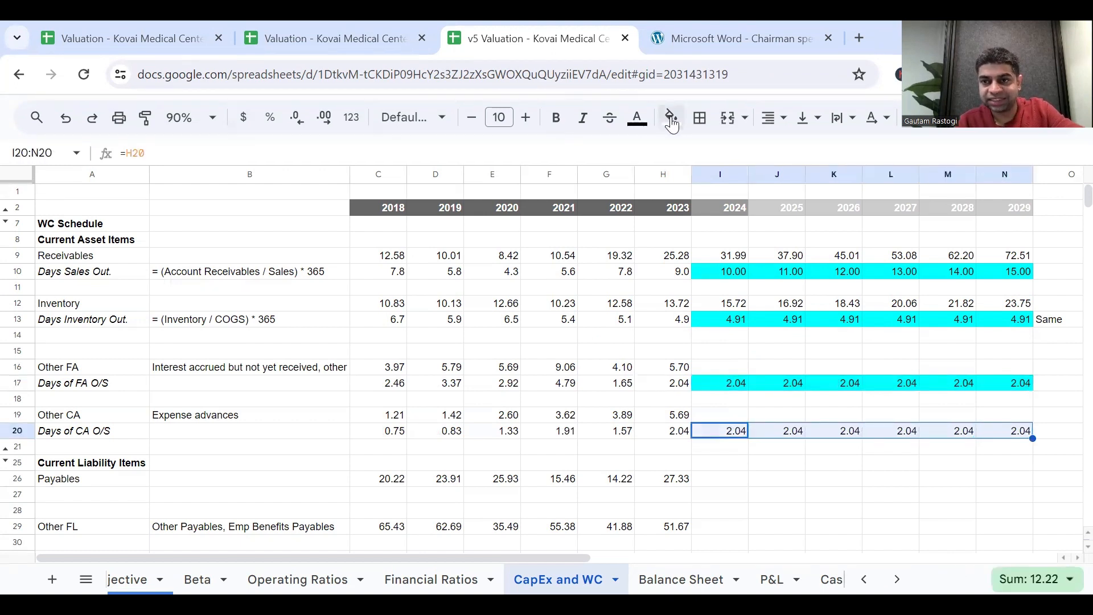
left_click(672, 117)
left_click(769, 196)
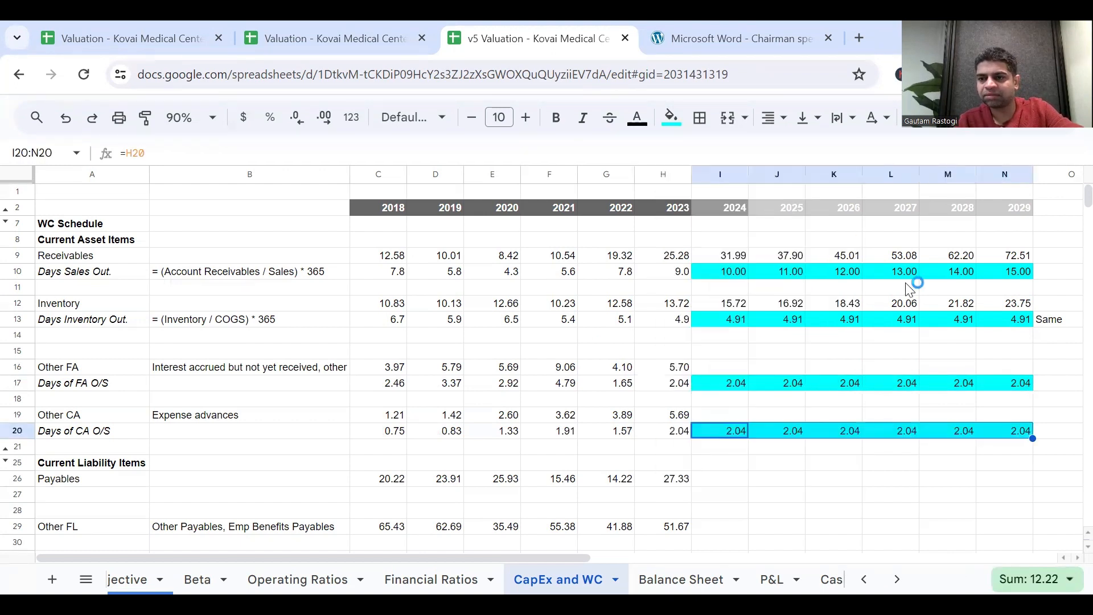
left_click(1054, 322)
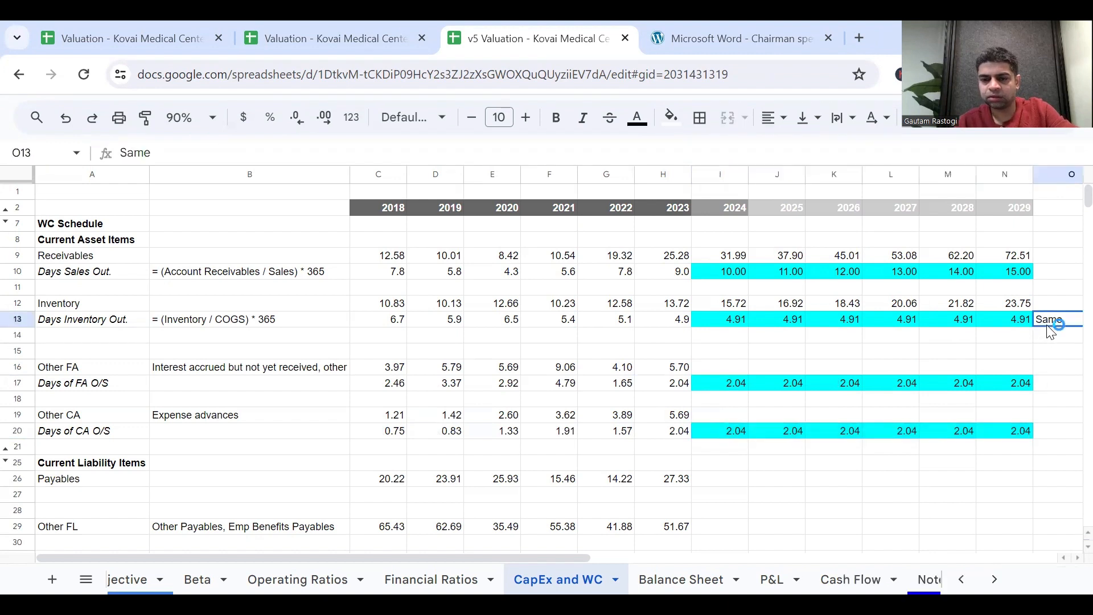
key("ctrl+c")
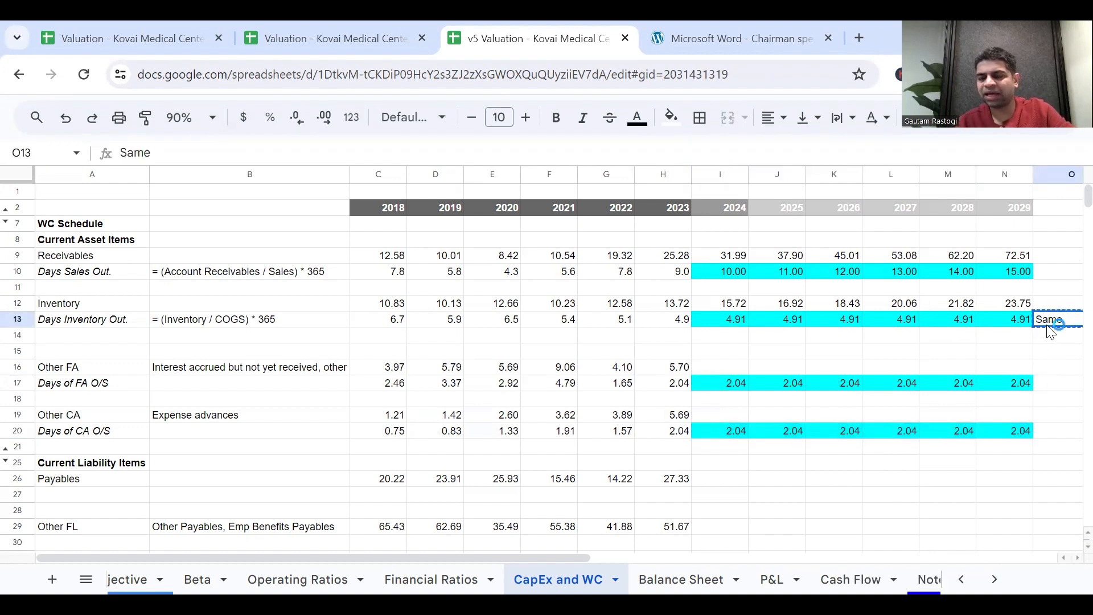
key("Down")
key("Down")
key("Down")
key("Down")
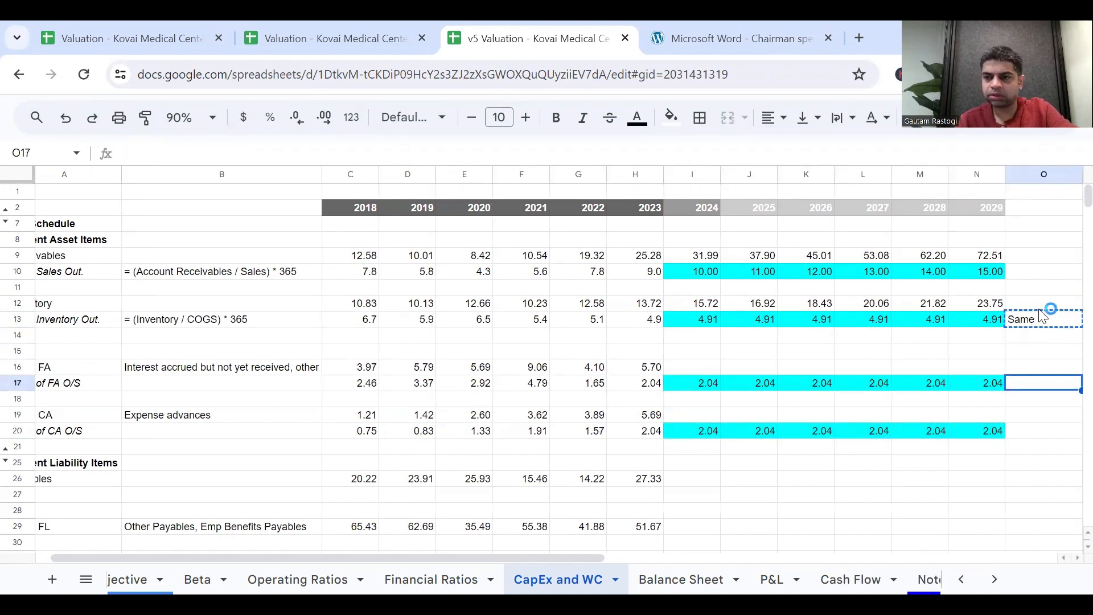
Replace the note beside the Days Inventory Out. row in O13 with 2023.
double_click(1054, 322)
key("BackSpace")
key("BackSpace")
key("BackSpace")
type("sa,")
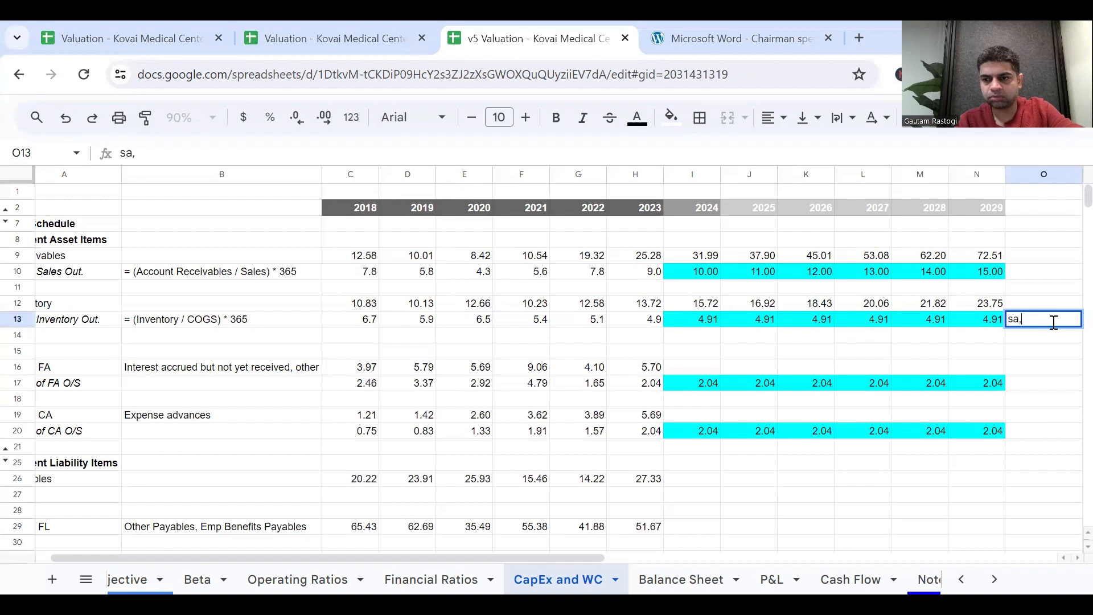
key("BackSpace")
key("BackSpace")
key("BackSpace")
type("2023")
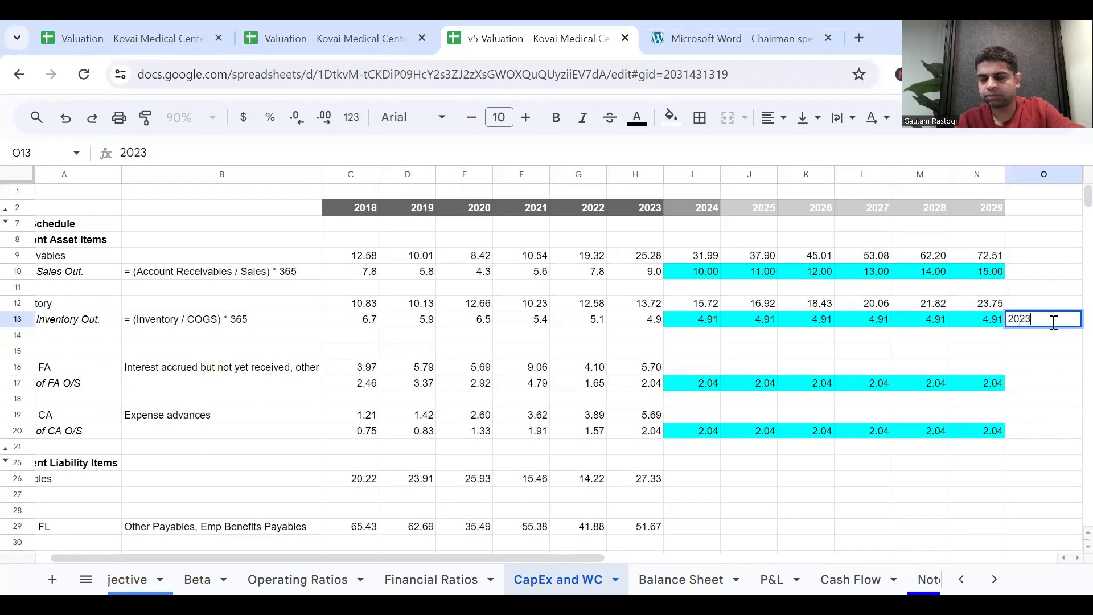
key("Return")
Copy the 2023 note from O13 to O17 for Days of FA O/S and O20 for Days of CA O/S.
left_click(1054, 323)
key("ctrl+c")
key("Down")
key("Down")
key("Down")
key("Down")
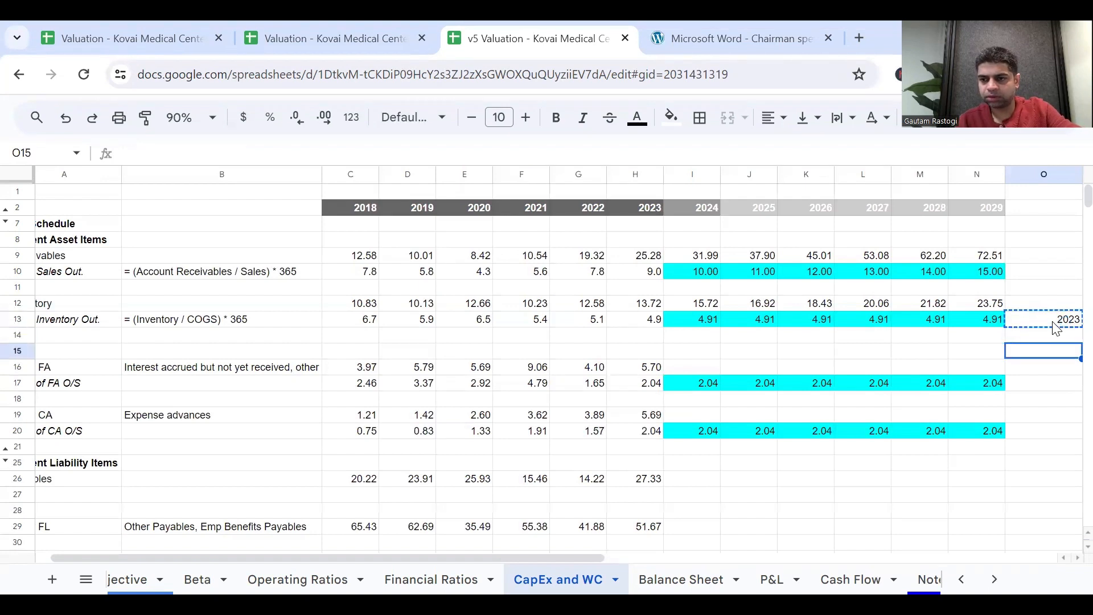
key("ctrl+v")
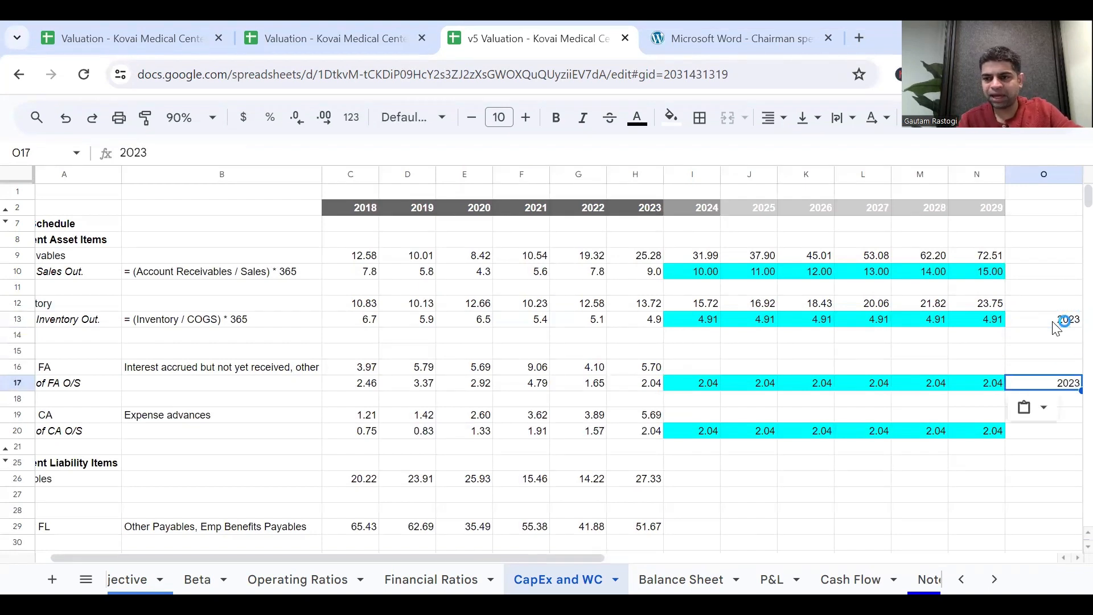
key("Down")
key("Down")
key("Down")
key("ctrl+v")
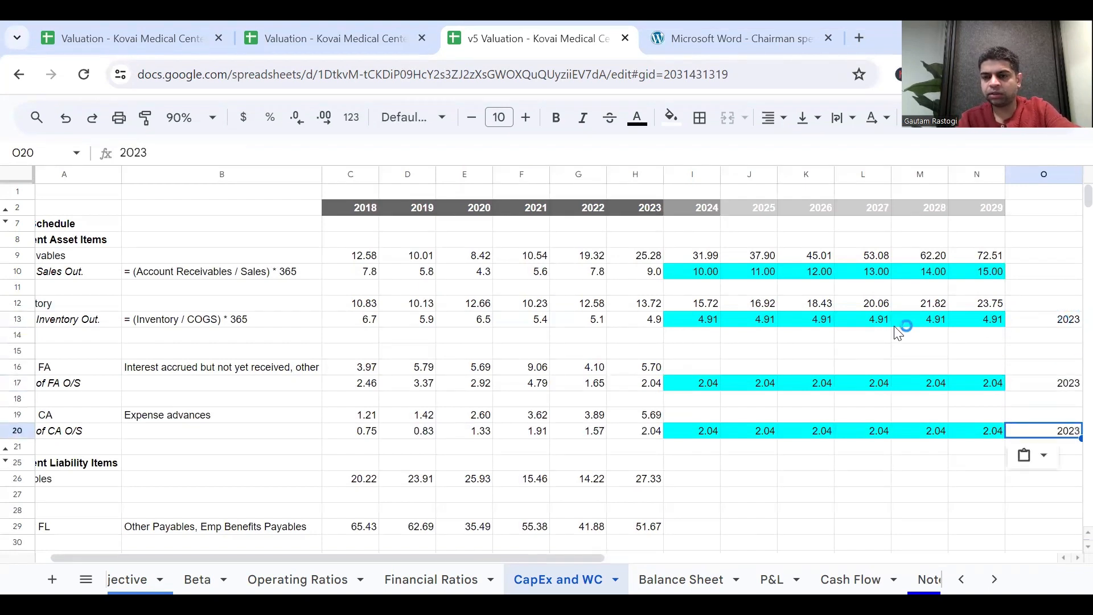
left_click(863, 335)
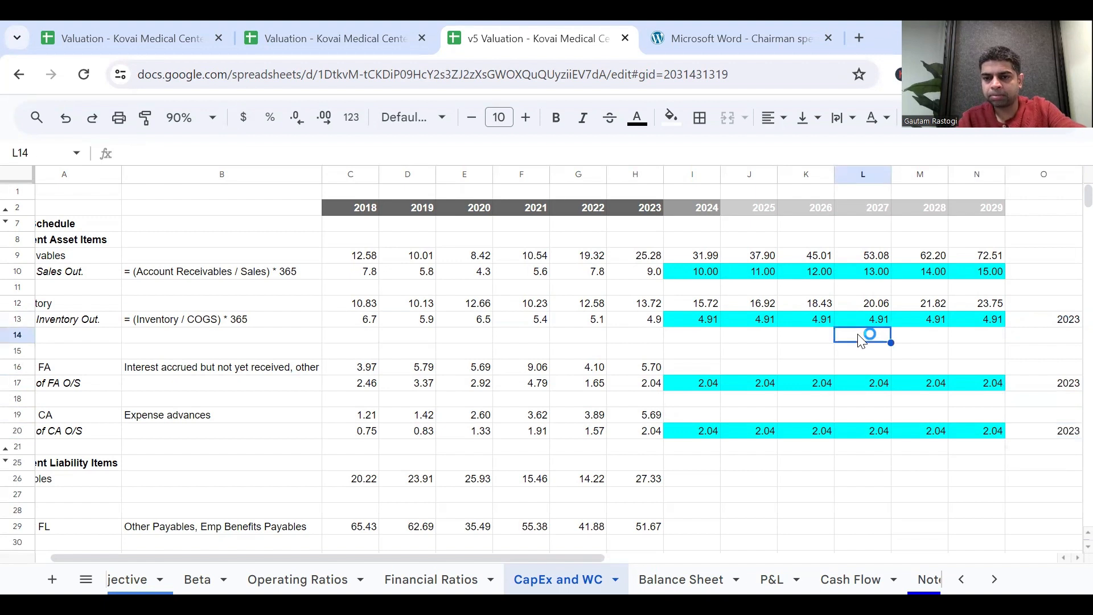
left_click(700, 369)
type("=")
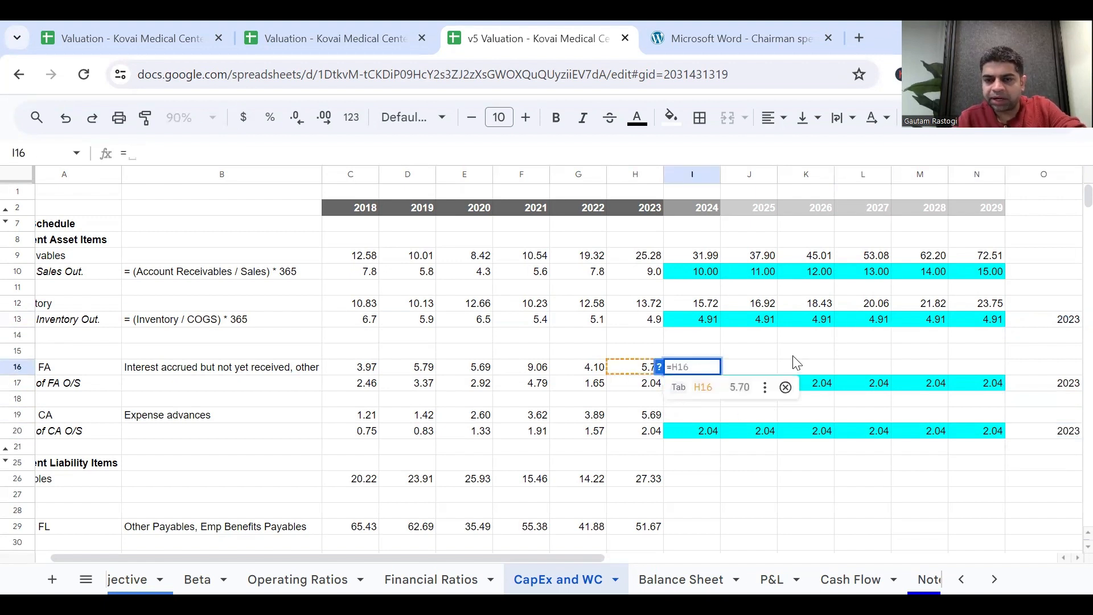
left_click(786, 387)
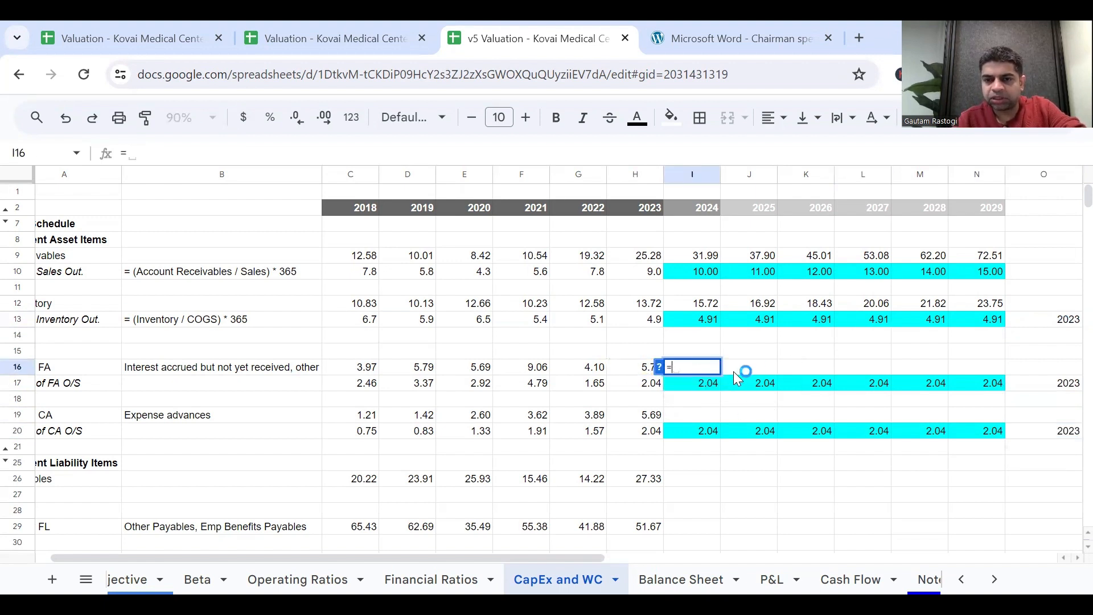
left_click(708, 383)
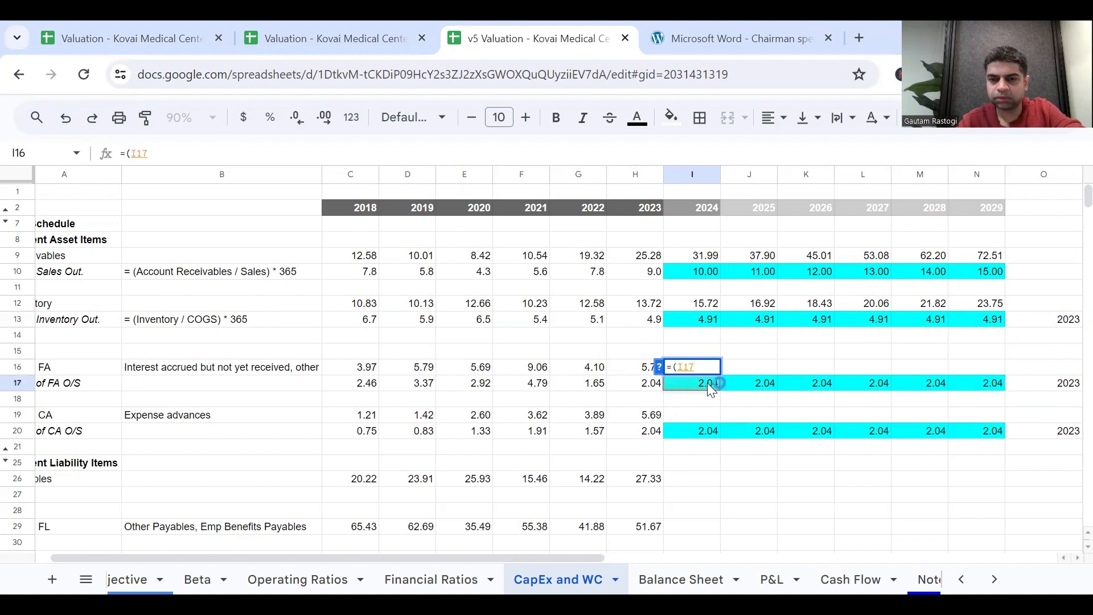
key("Escape")
Anchor the P&L row in the 2024 Inventory formula in I12 so it reads =(I13/365)*'P&L'!I$4.
left_click(706, 303)
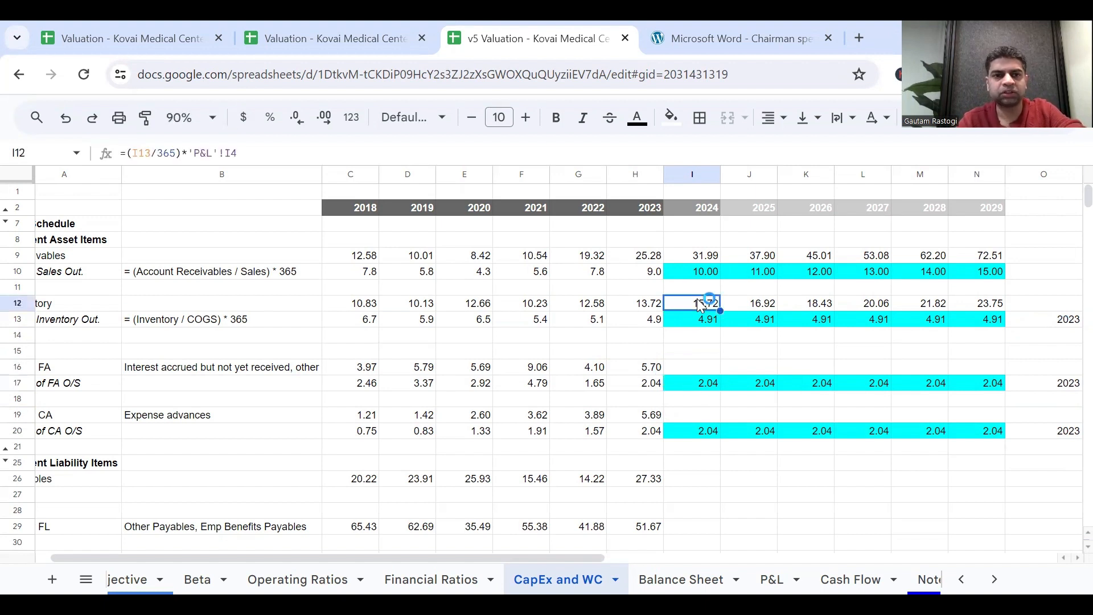
left_click(233, 153)
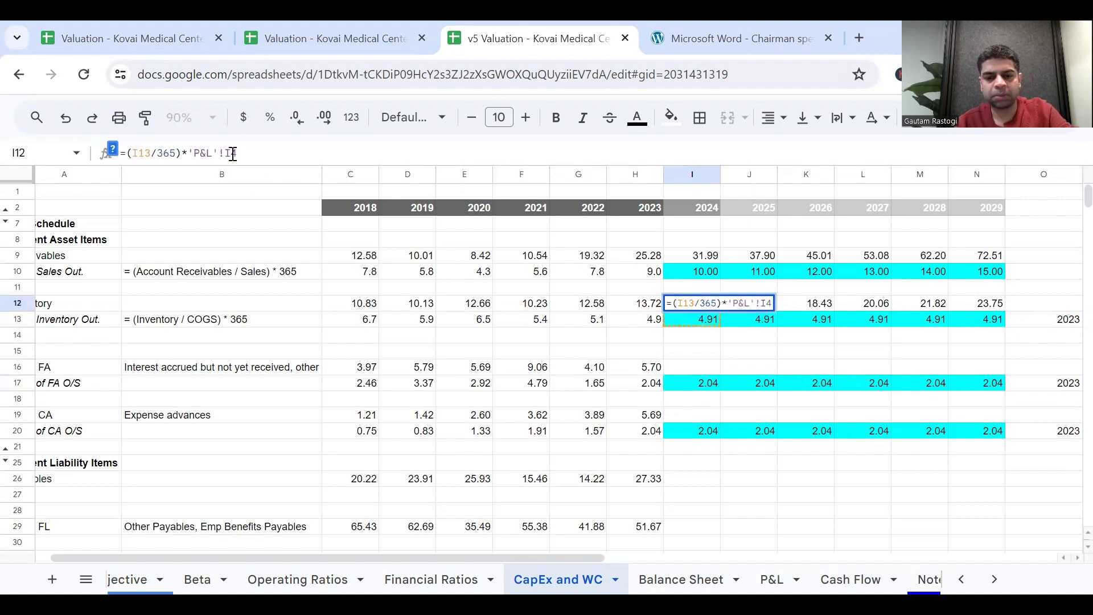
type("5")
key("Return")
Copy the I12 formula to I16 for 2024 Other FA and fill it across to 2029 in N16.
key("Up")
key("ctrl+c")
key("Down")
key("Down")
key("Down")
key("Down")
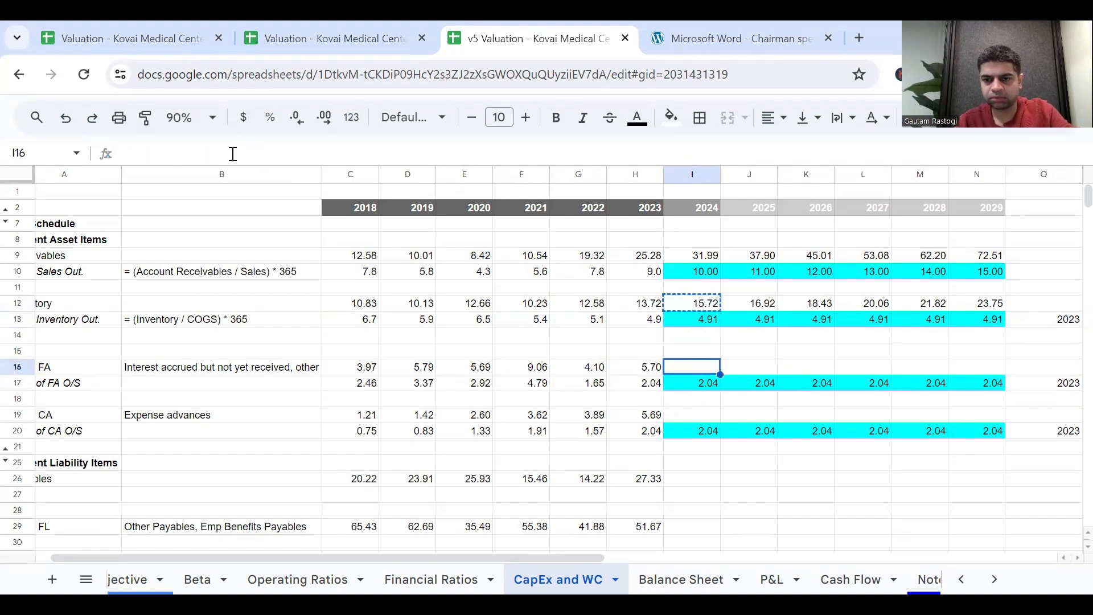
key("ctrl+v")
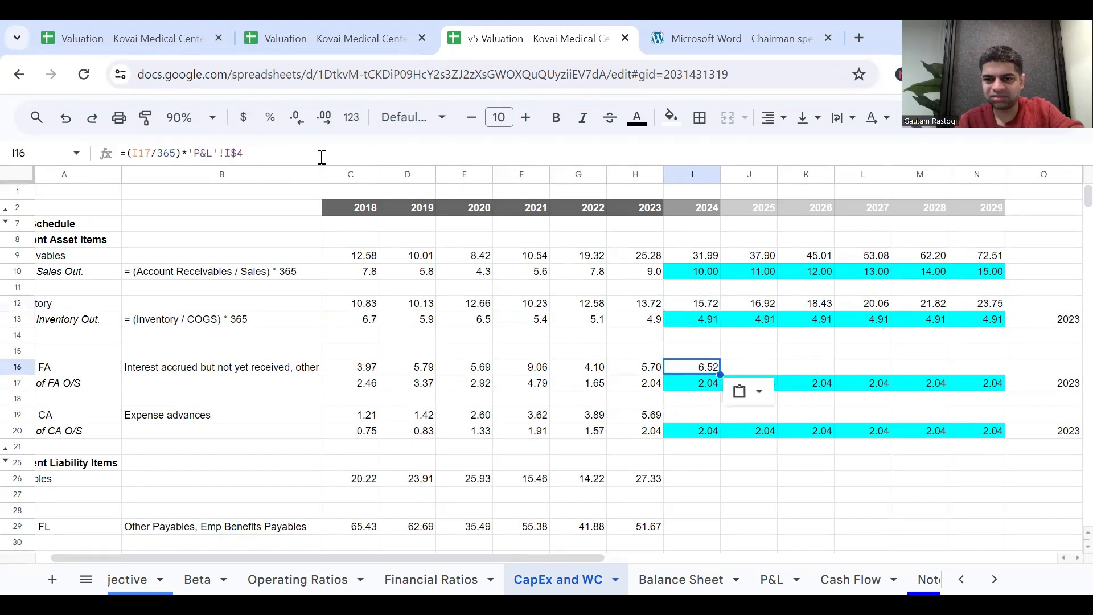
double_click(708, 367)
key("Escape")
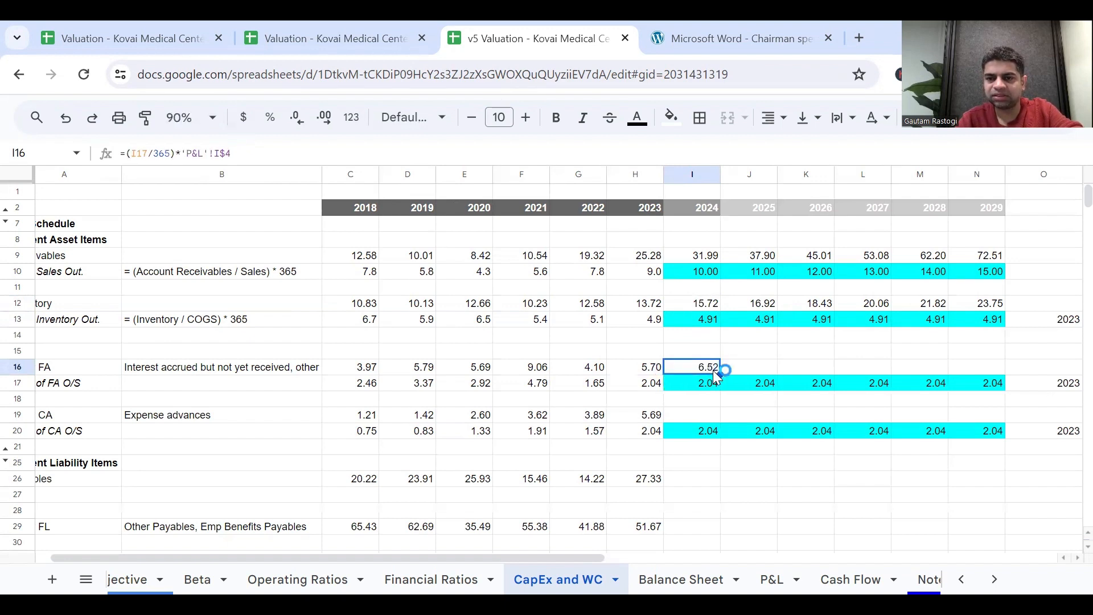
left_click_drag(720, 374, 994, 379)
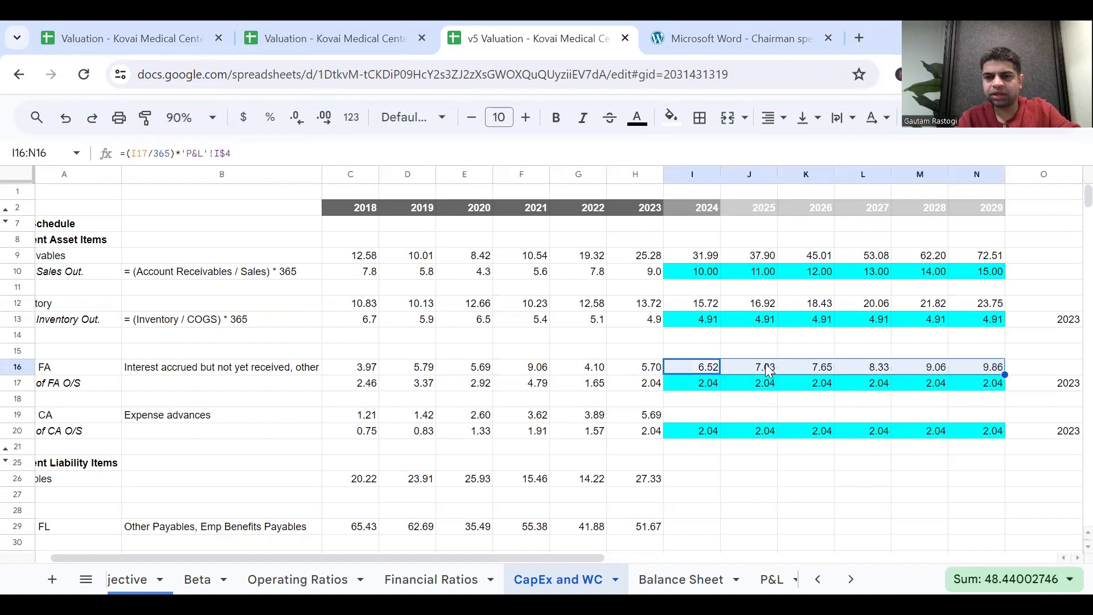
Copy the I16 formula to I19 for 2024 Other CA and fill it across to 2029 in N19.
left_click(708, 368)
key("ctrl+c")
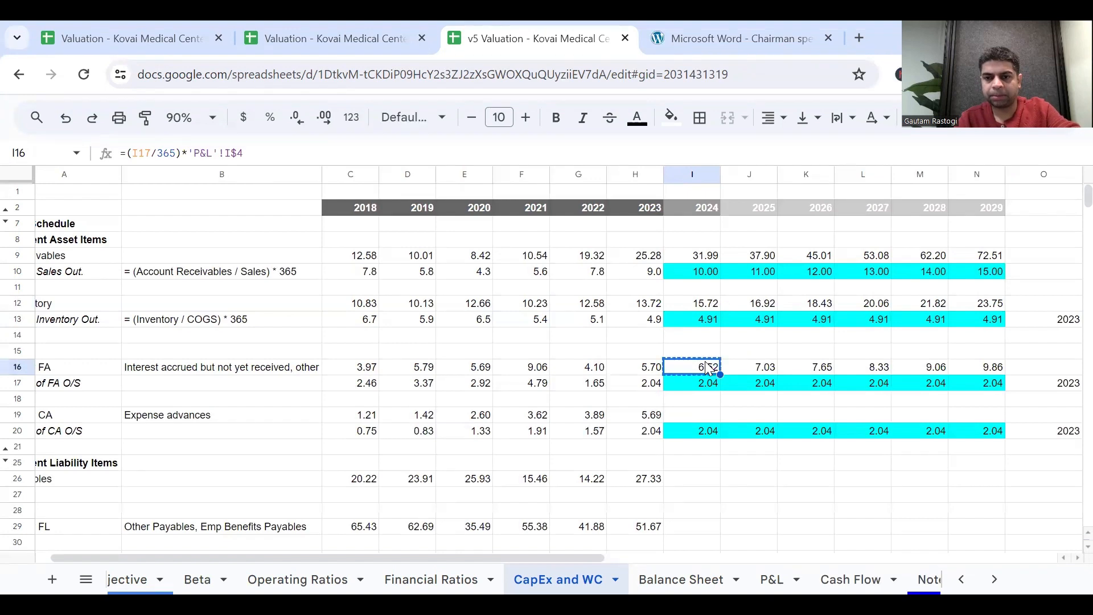
left_click(695, 415)
key("ctrl+v")
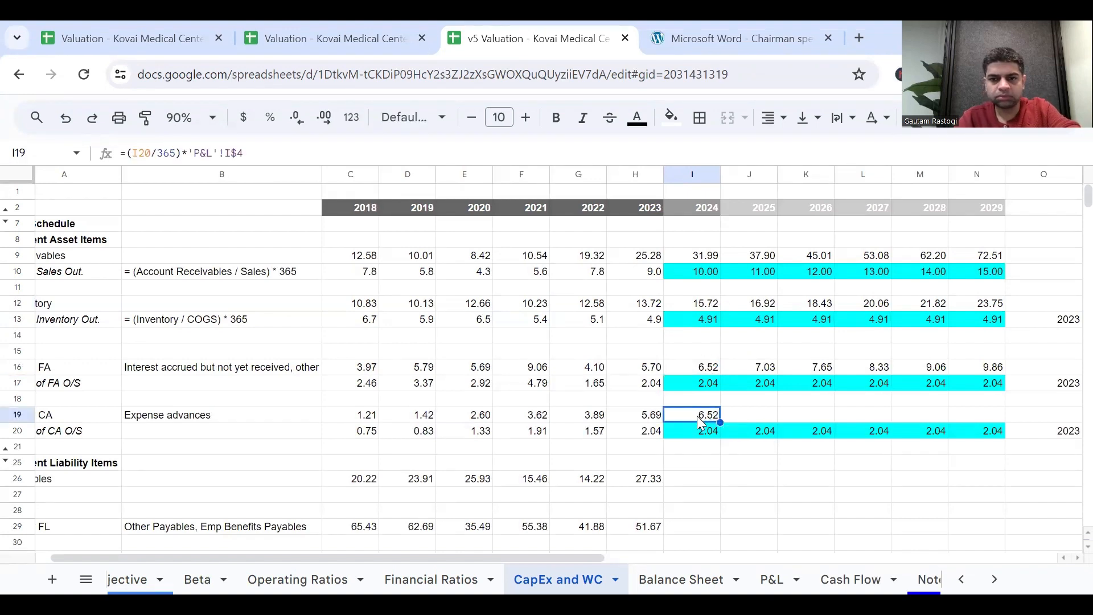
double_click(696, 416)
key("Escape")
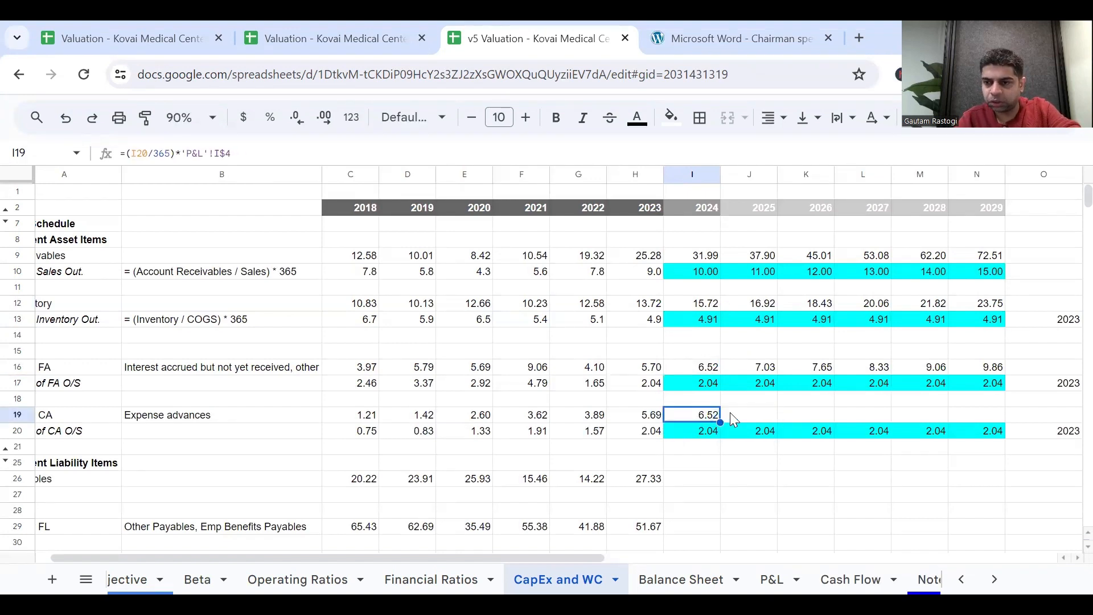
left_click_drag(720, 422, 989, 439)
left_click(976, 462)
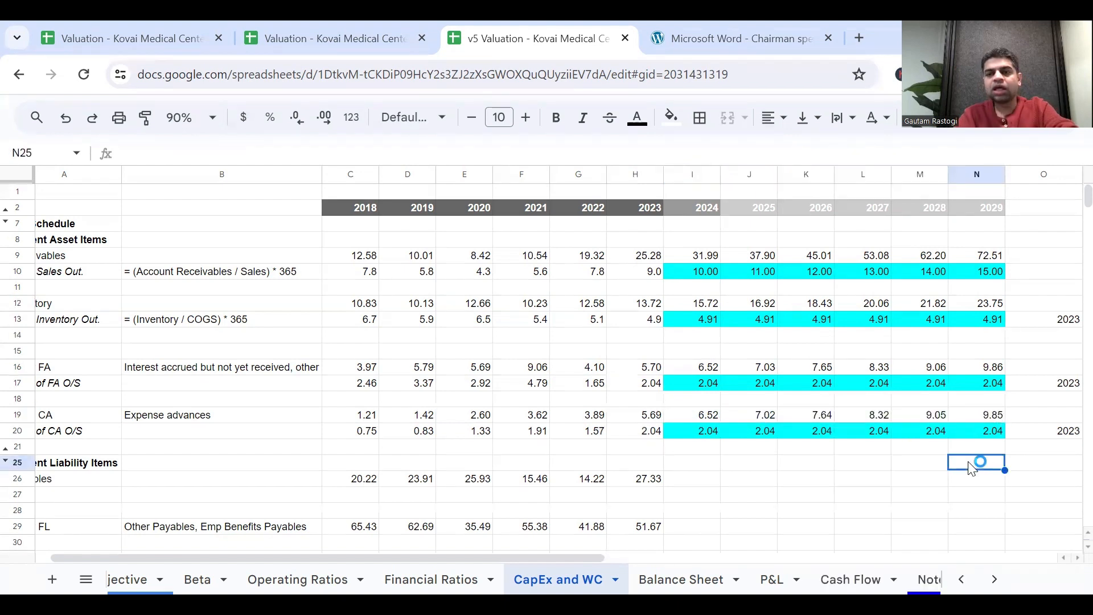
scroll(640, 484, "left", 1)
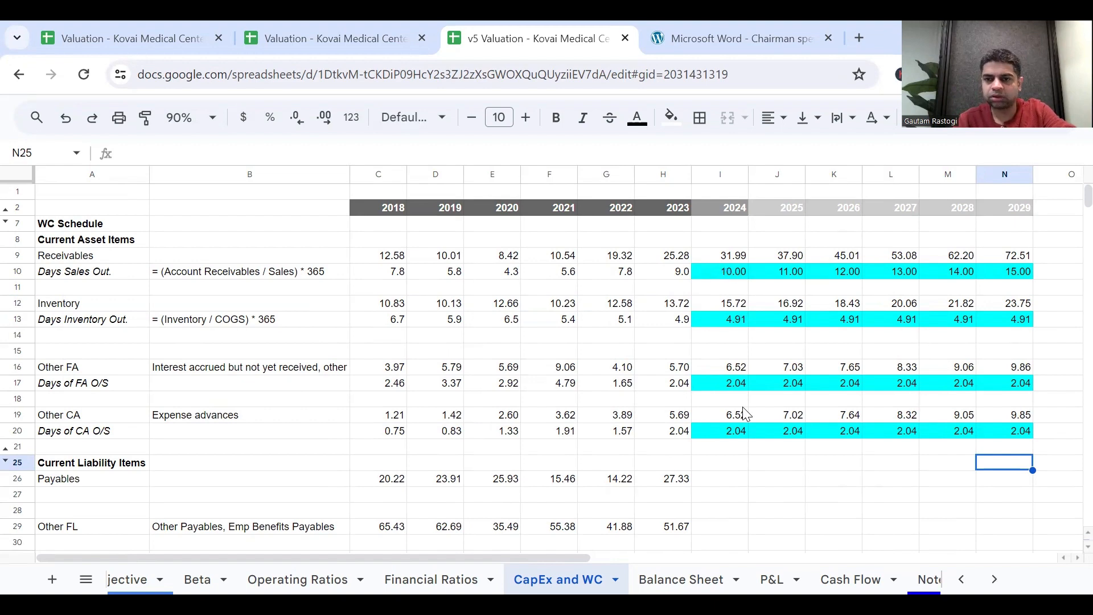
scroll(814, 410, "right", 1)
scroll(814, 410, "left", 1)
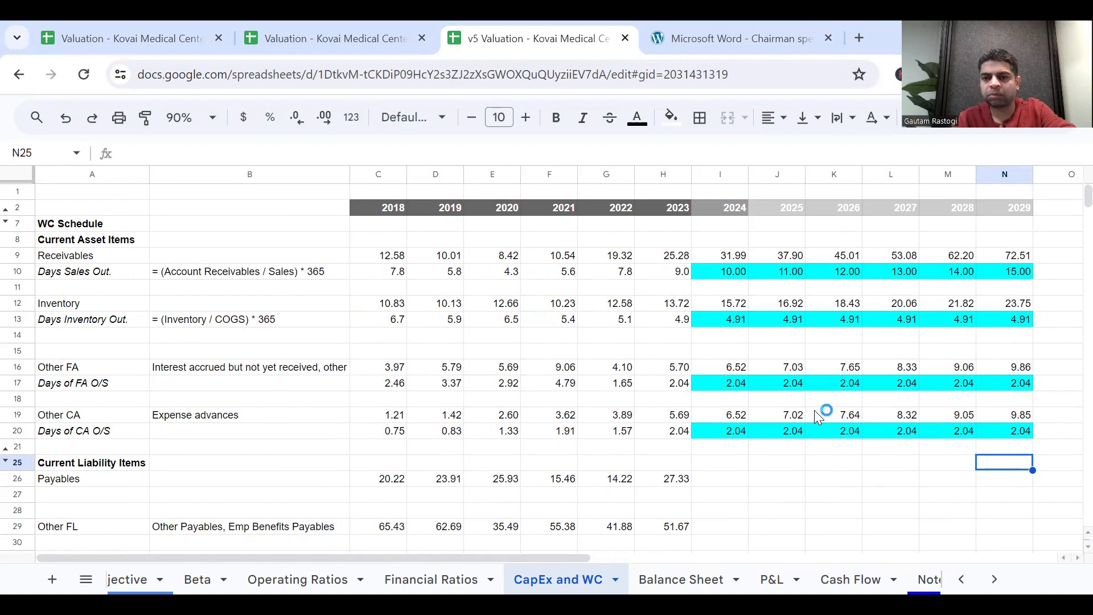
scroll(777, 432, "right", 1)
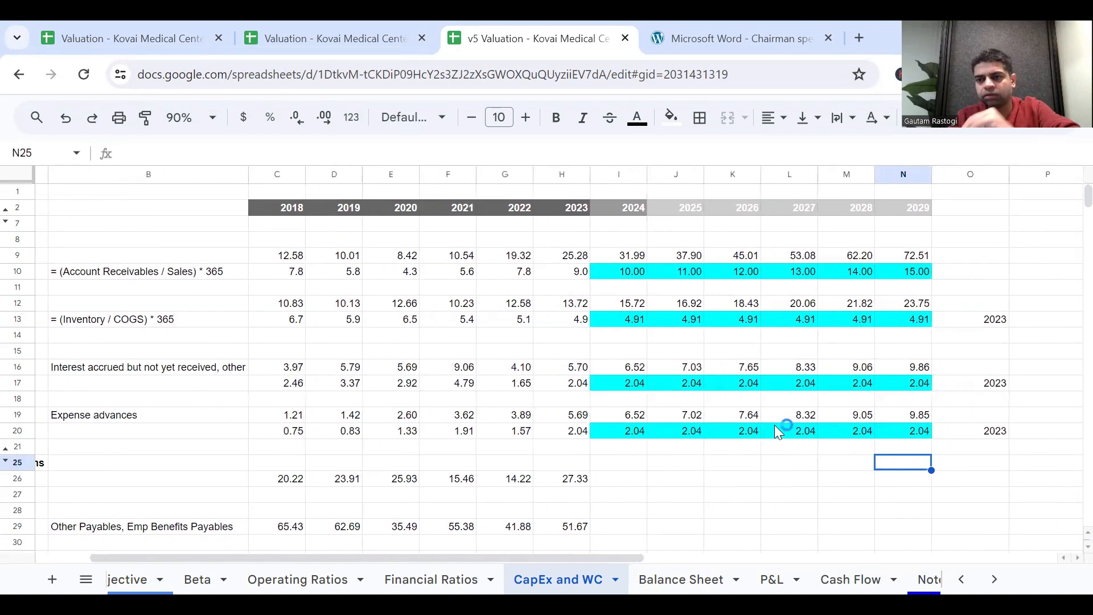
scroll(723, 444, "left", 1)
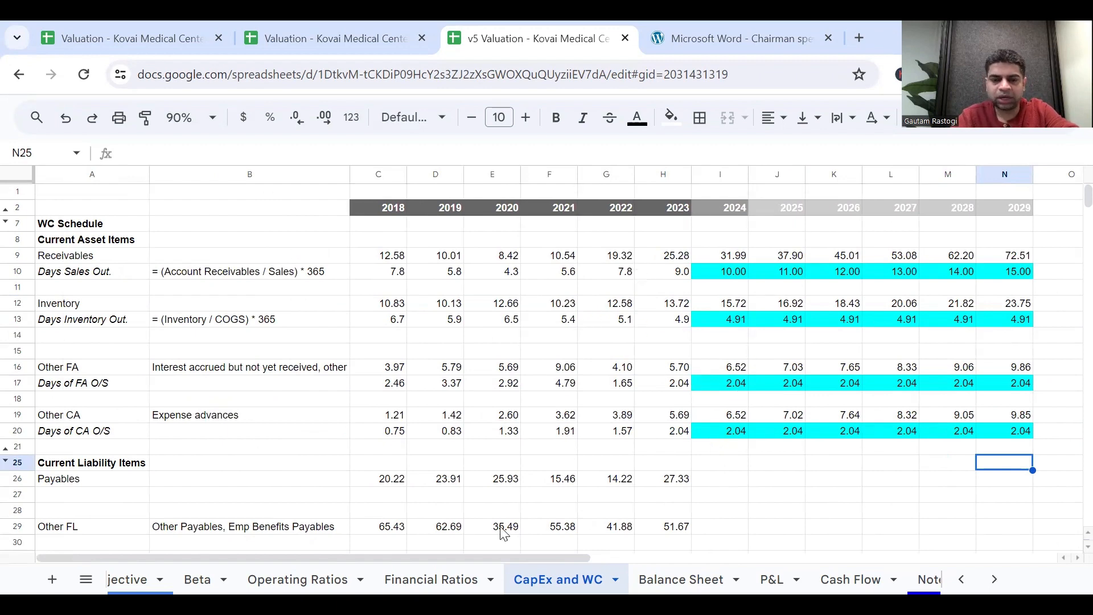
On the Balance Sheet, link 2024 Inventory in I20 to ='CapEx and WC'!I12 and fill it across to 2029 in N20.
left_click(691, 575)
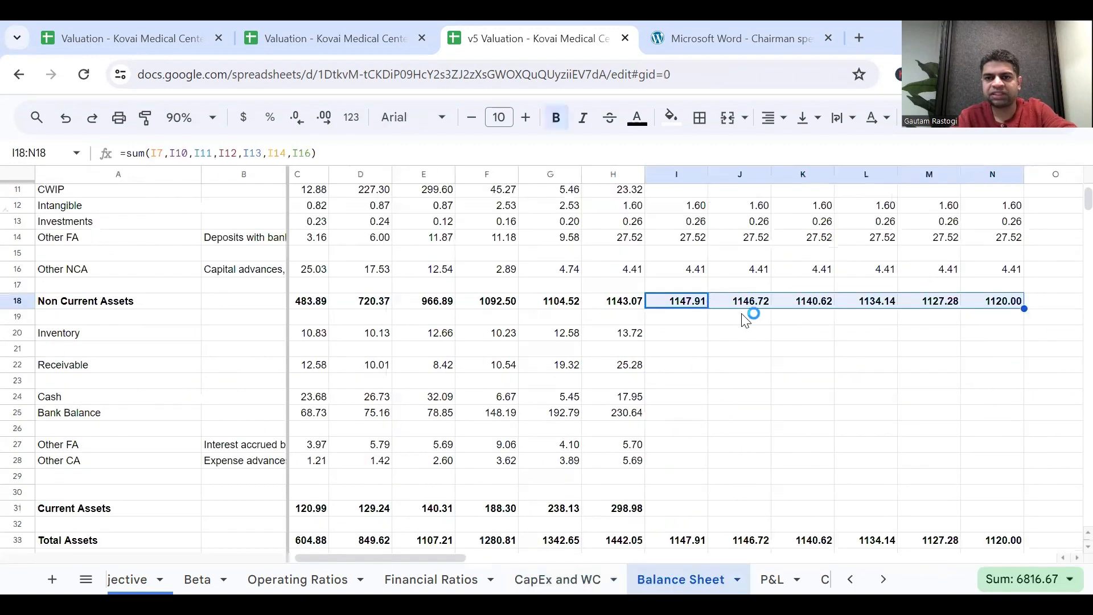
left_click(681, 341)
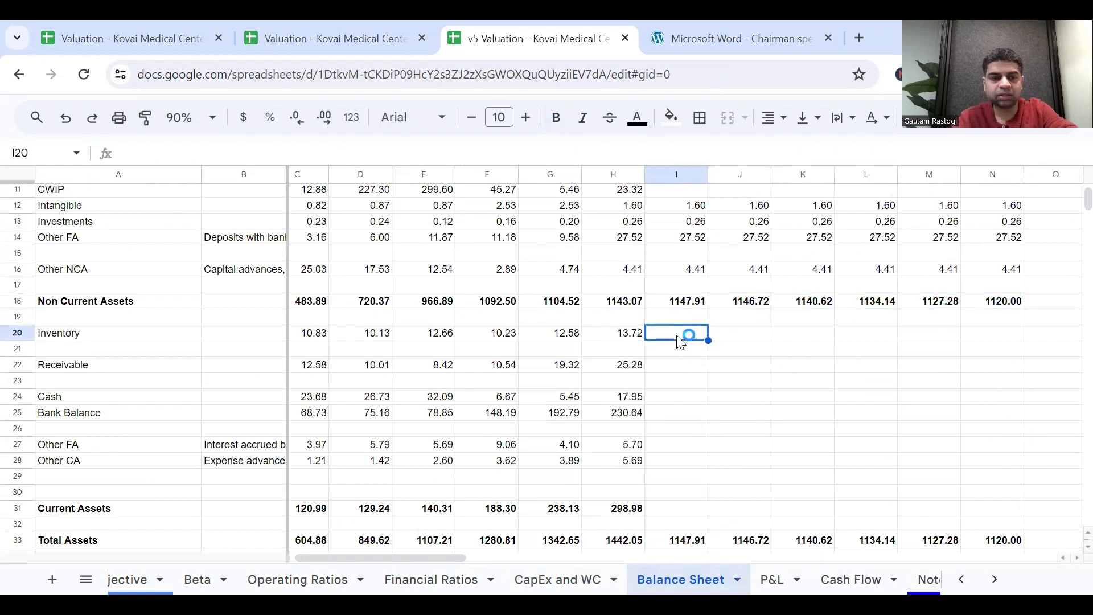
type("=")
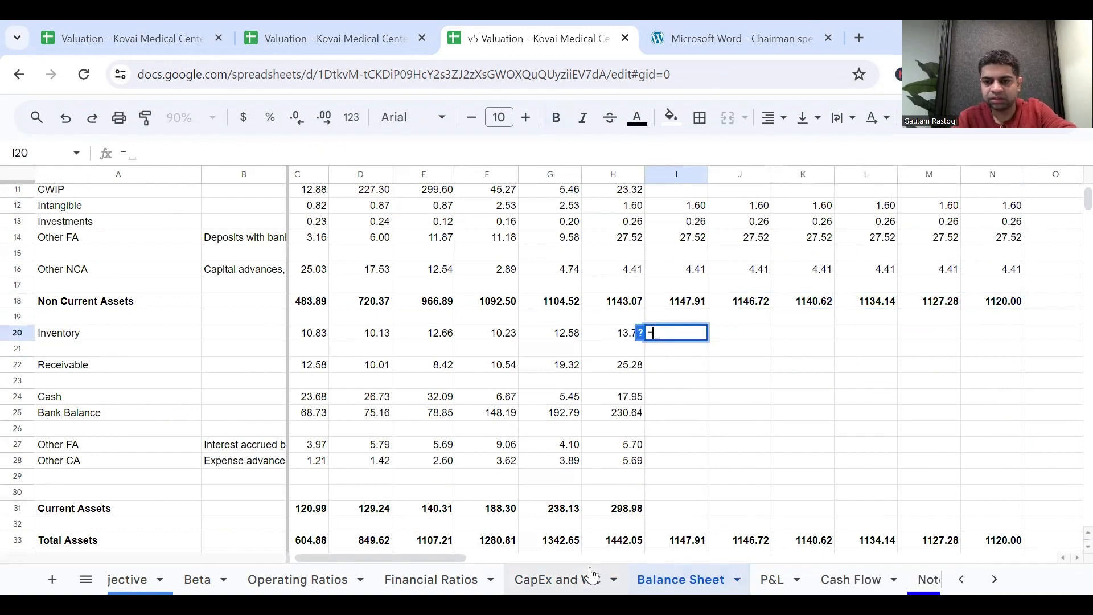
left_click(586, 579)
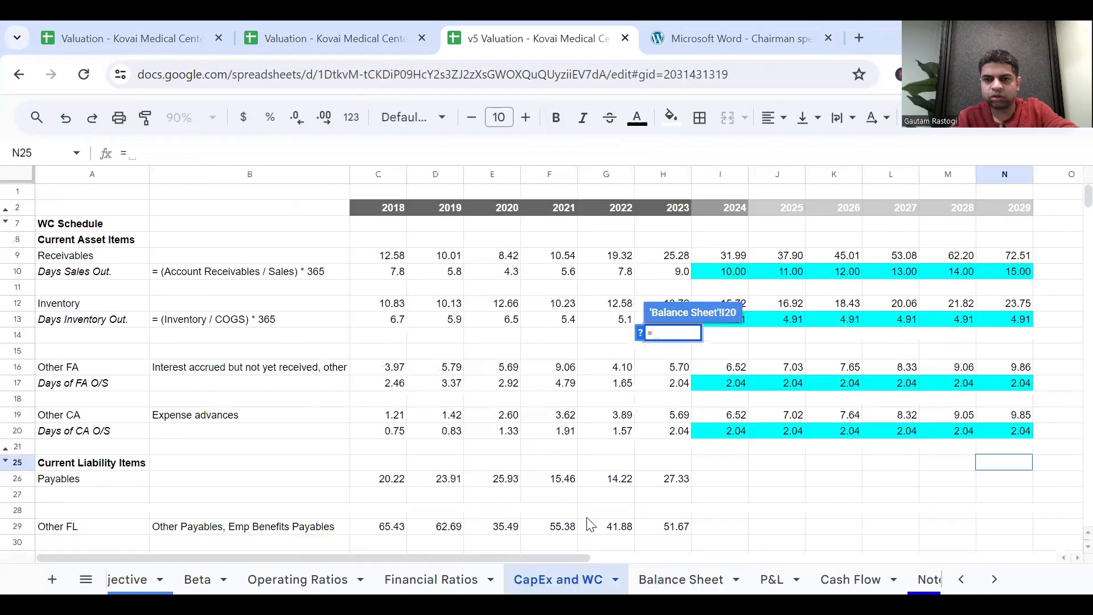
left_click(746, 304)
key("Return")
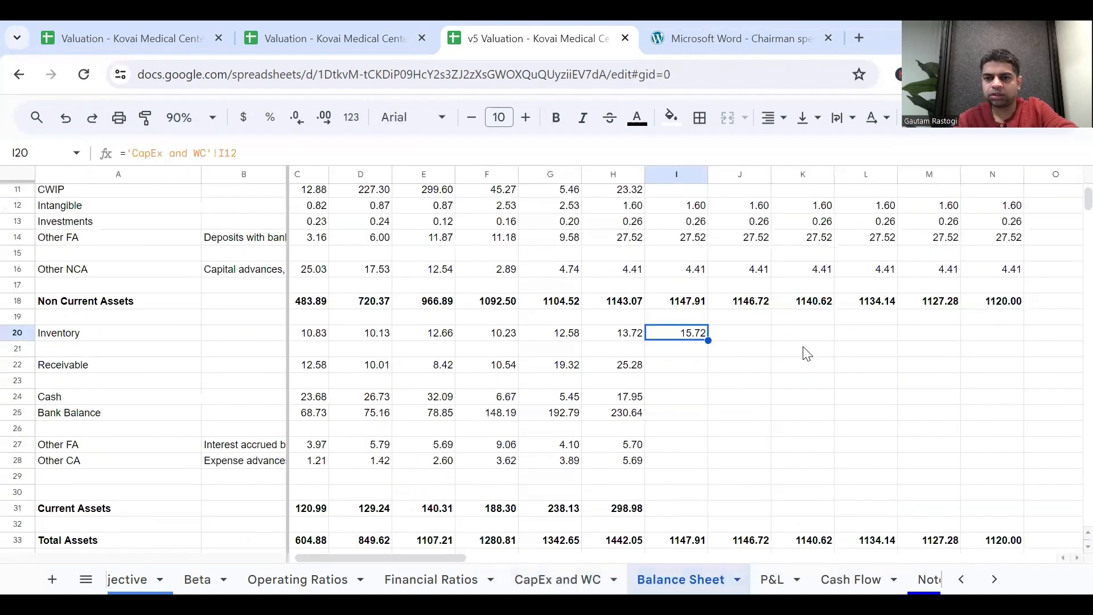
left_click_drag(707, 340, 997, 361)
Link the Balance Sheet's 2024 Receivable in I22 to ='CapEx and WC'!I9.
left_click(688, 367)
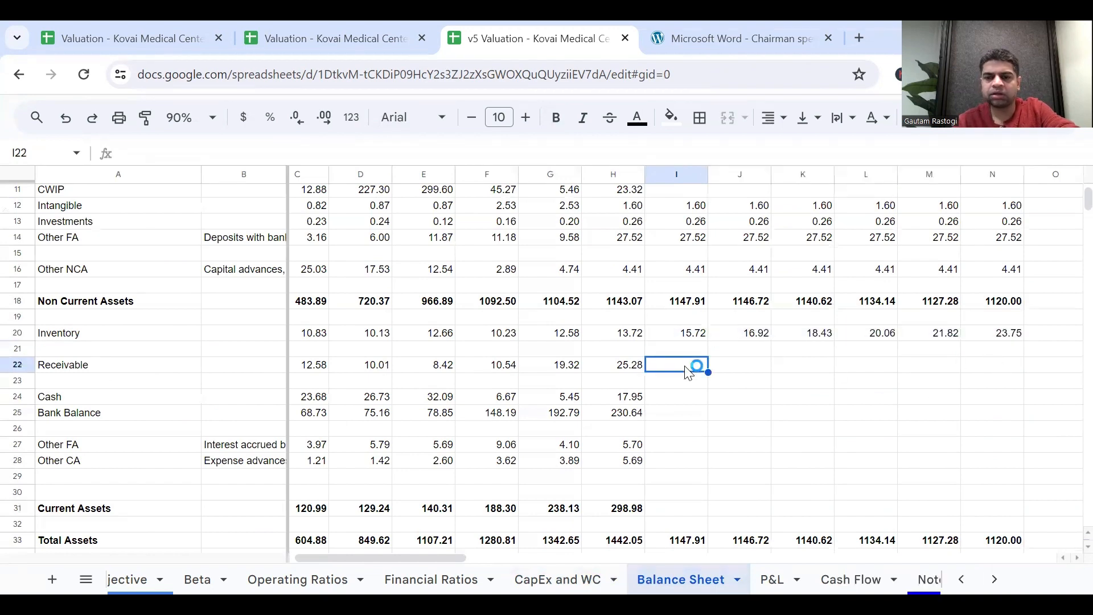
type("=")
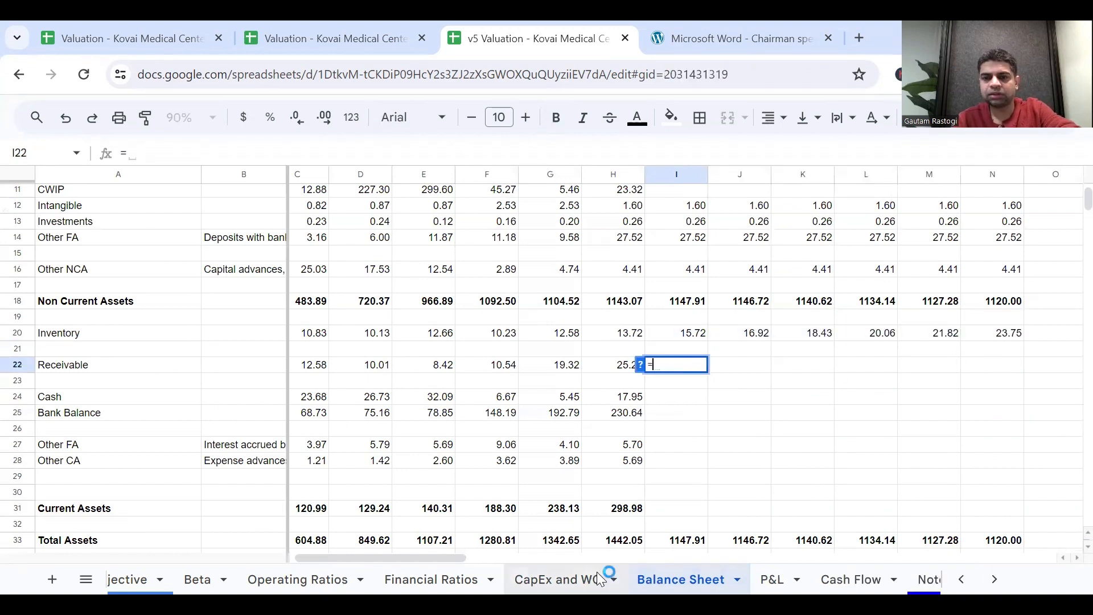
left_click(558, 579)
left_click(727, 256)
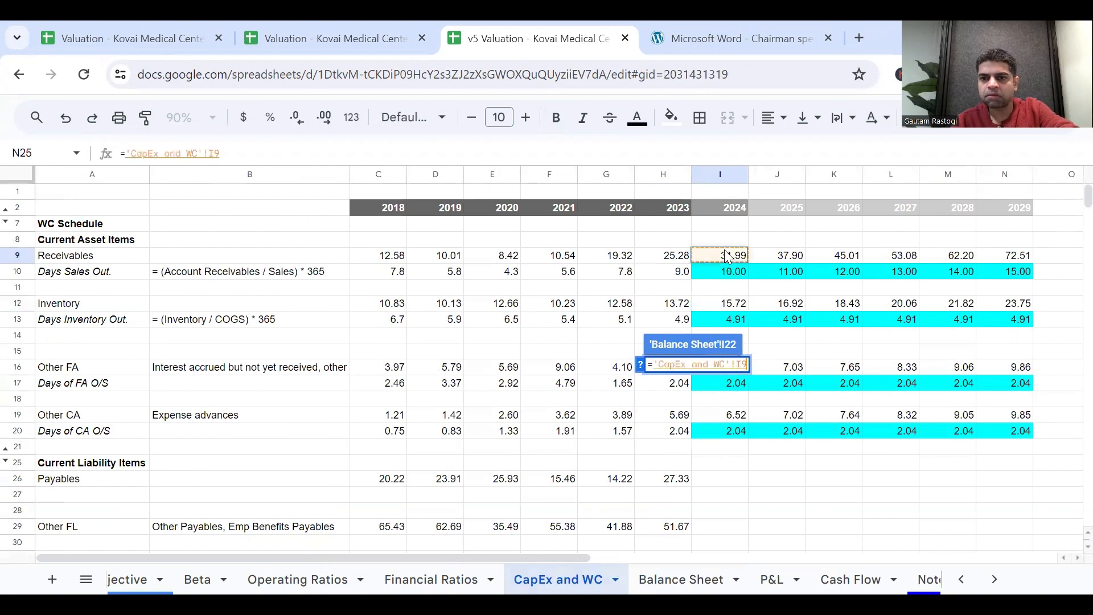
key("Return")
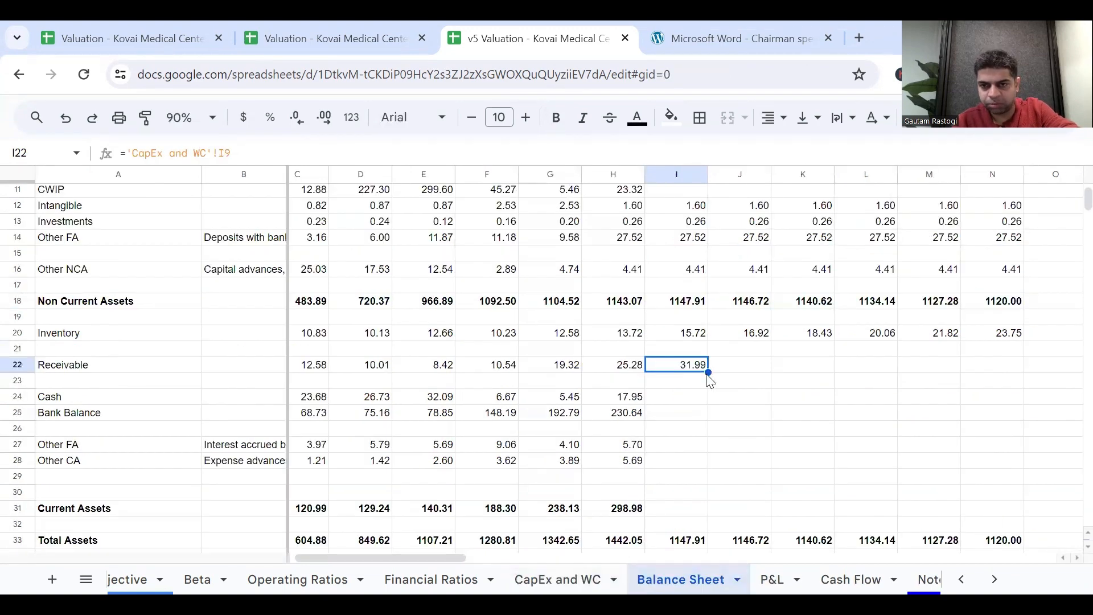
Fill the 2024 Receivable link in I22 across to 2029 in N22.
left_click_drag(708, 372, 993, 367)
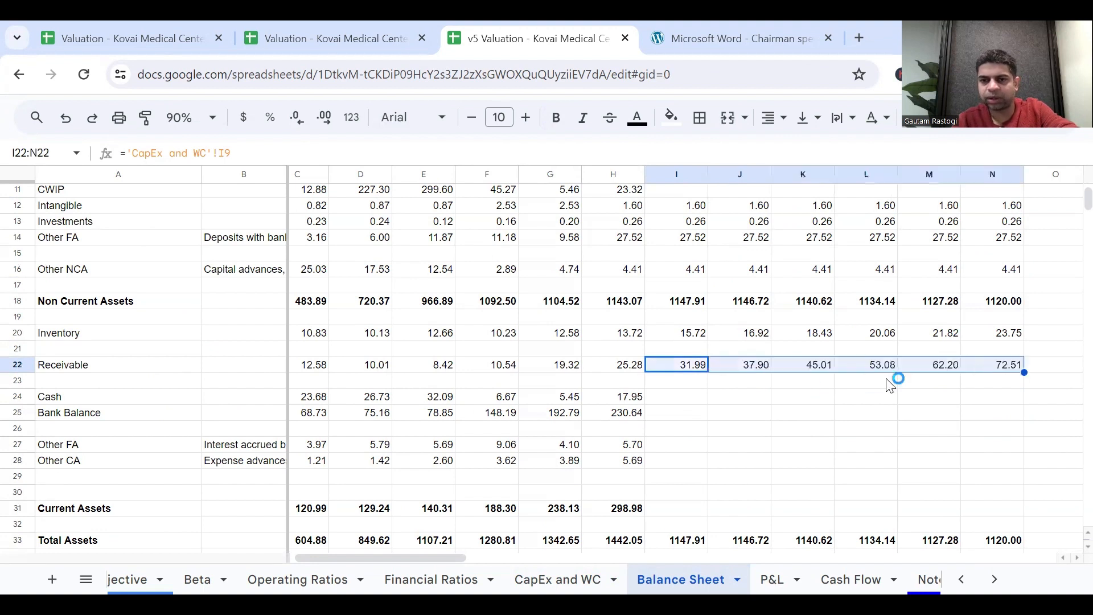
Examine the empty 2024–2029 Cash and Bank Balance cells and the forecasting note for them in P24.
left_click(687, 402)
key("shift+Down")
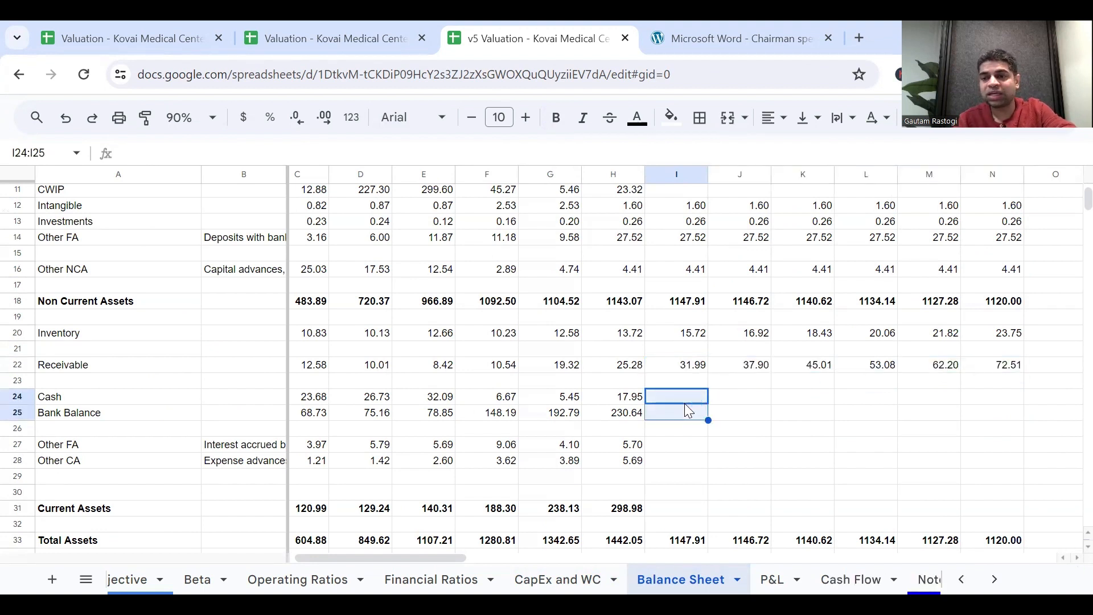
key("shift+Right")
key("shift+Right")
key("shift+Right")
key("shift+Right")
key("shift+Right")
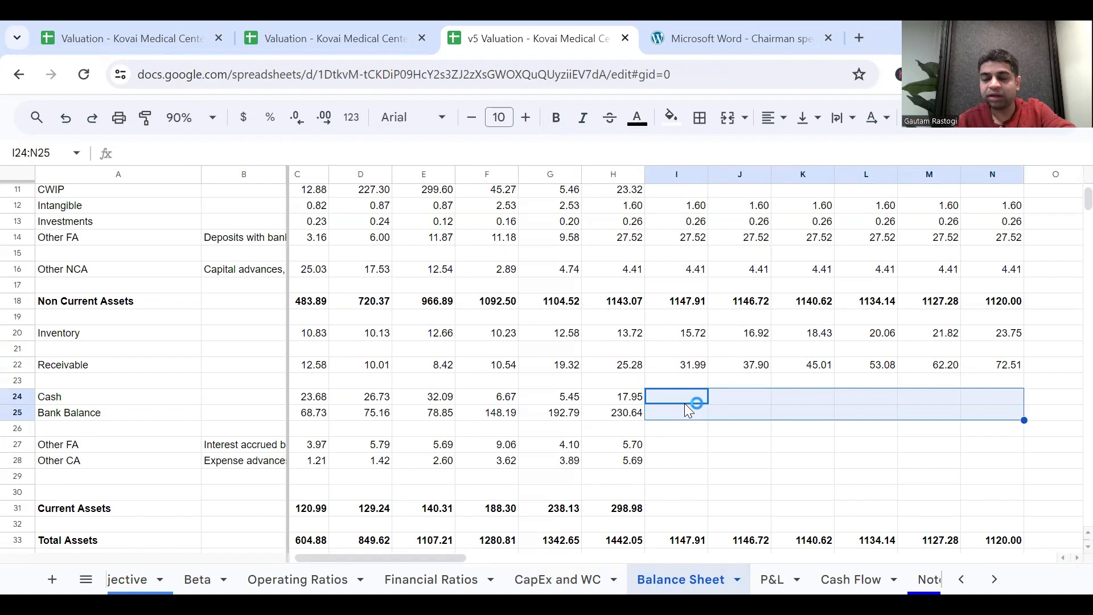
key("Right")
key("Right")
key("Right")
key("Right")
key("Right")
key("Right")
key("Right")
key("Right")
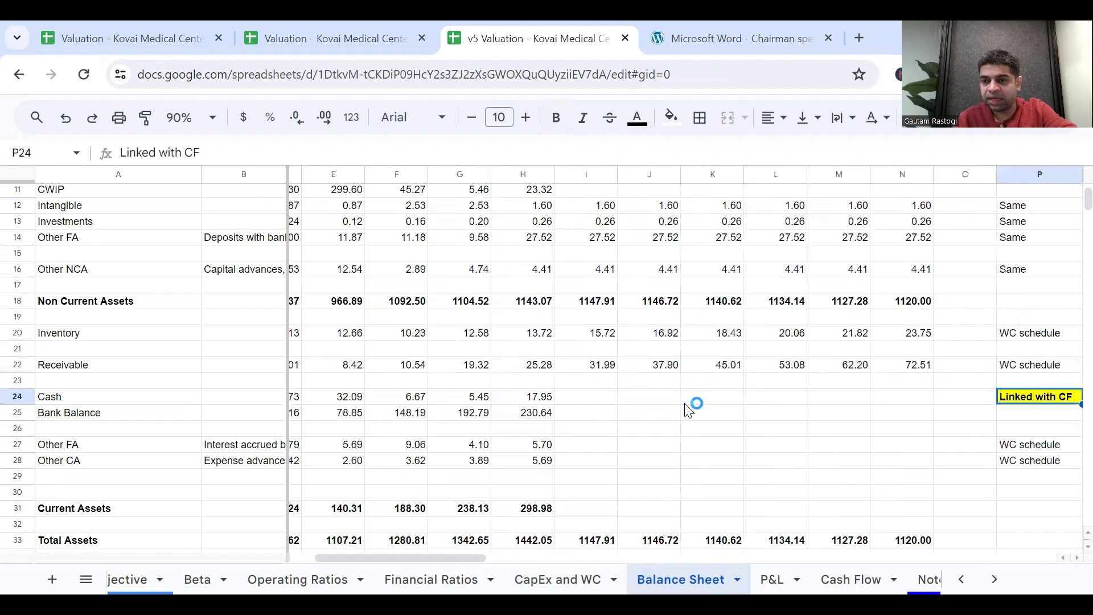
key("Left")
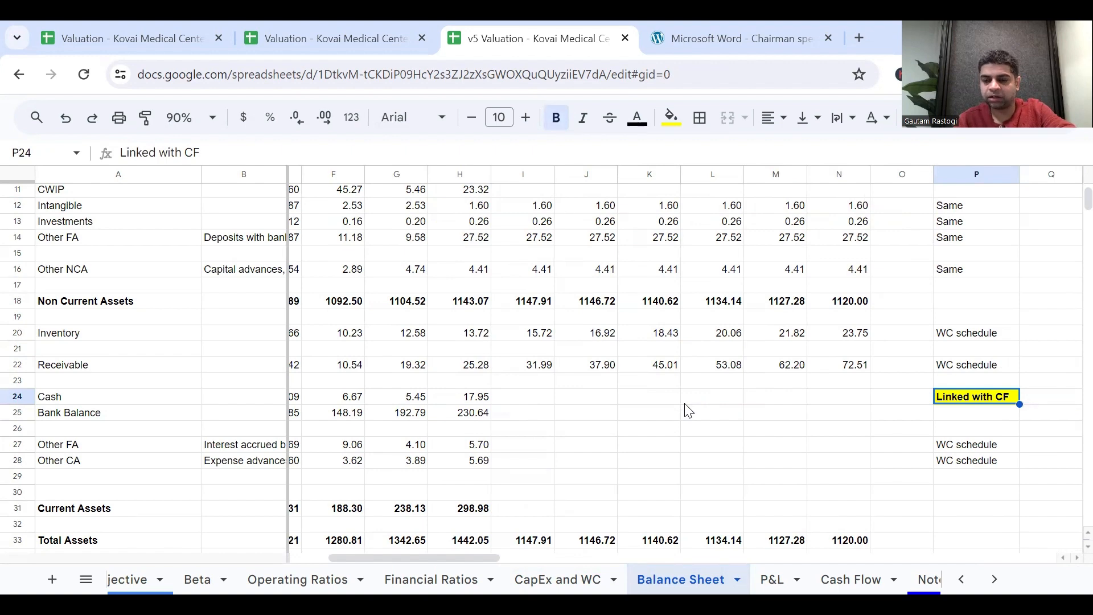
key("Left")
key("Left")
key("Left")
key("Left")
key("Left")
key("Left")
key("Left")
key("Left")
key("Left")
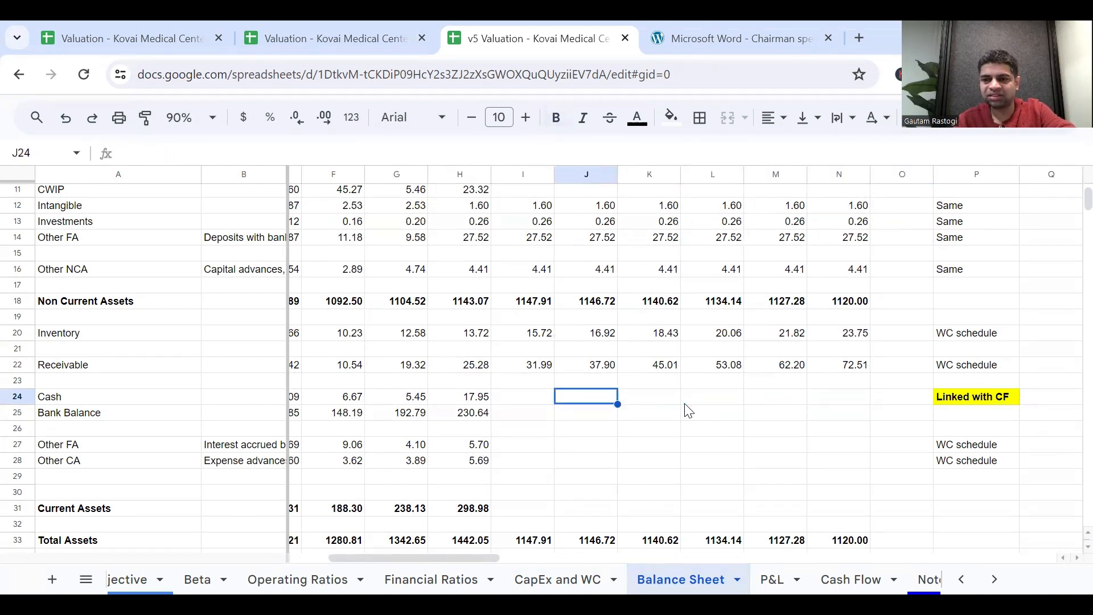
key("Left")
key("Left")
key("Left")
key("Right")
key("Right")
key("Right")
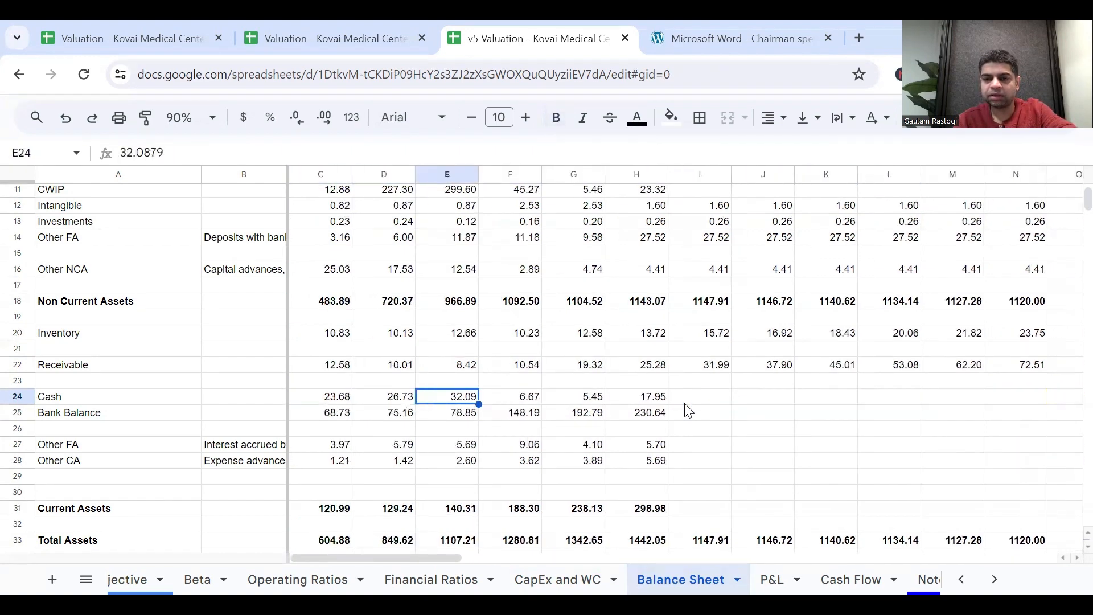
key("Right")
key("Right")
key("Right")
key("Right")
key("Right")
key("Right")
key("Right")
key("Right")
key("Right")
key("Right")
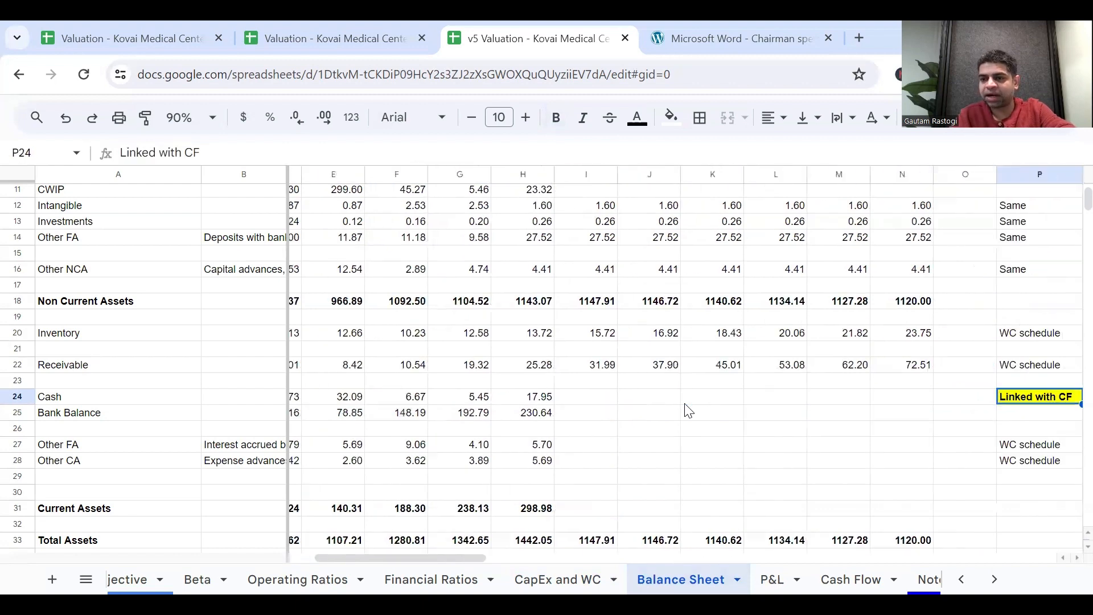
key("Left")
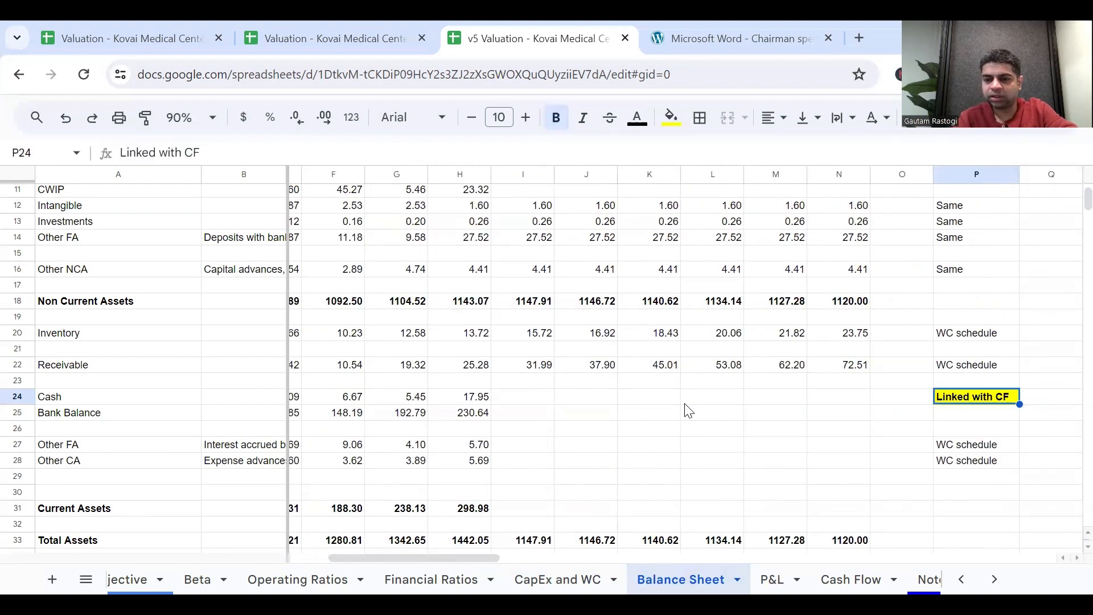
left_click(686, 403)
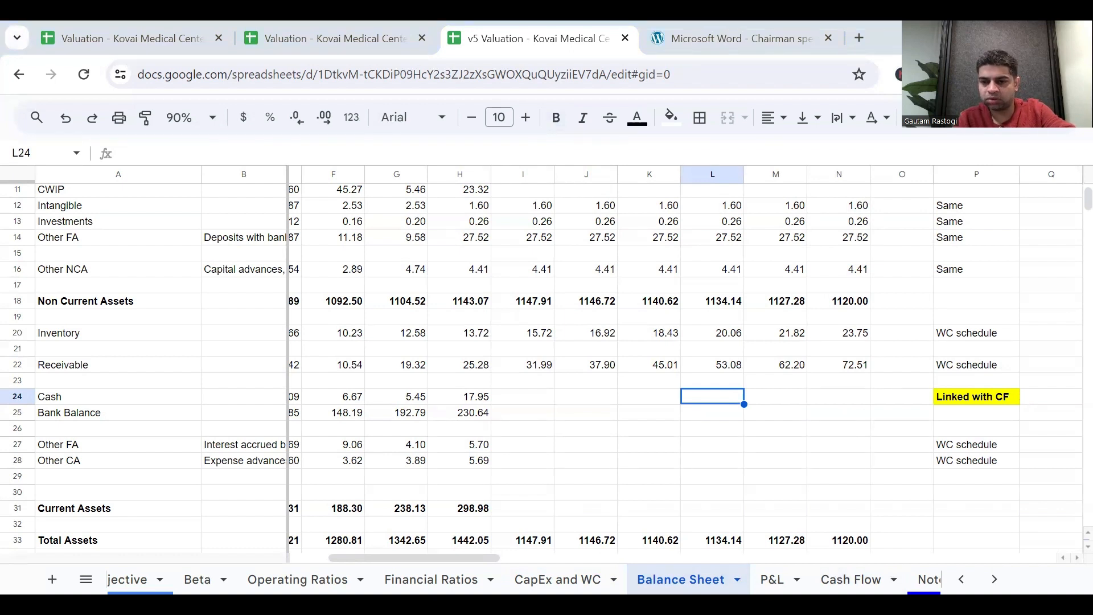
Enter a bold 2 in Q24 beside the Linked with CF note and narrow column Q.
left_click(1037, 402)
type("2")
key("ctrl+b")
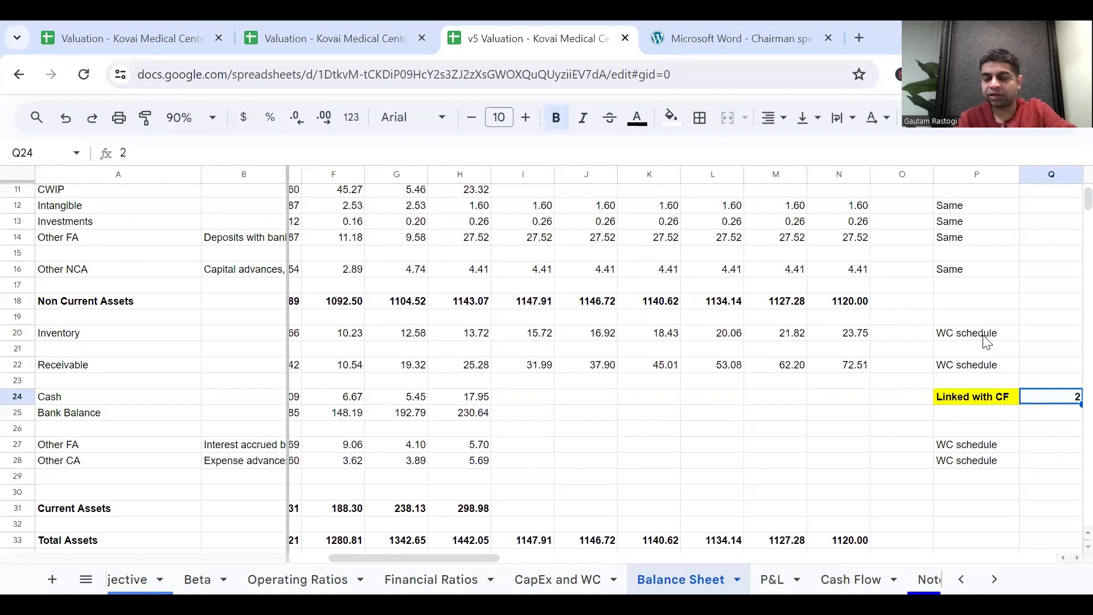
scroll(982, 342, "right", 2)
left_click_drag(1011, 177, 992, 175)
Link 2024 Other FA under current assets in I27 to ='CapEx and WC'!I16 and fill it across to 2029 in N27.
scroll(535, 393, "left", 3)
scroll(592, 398, "left", 1)
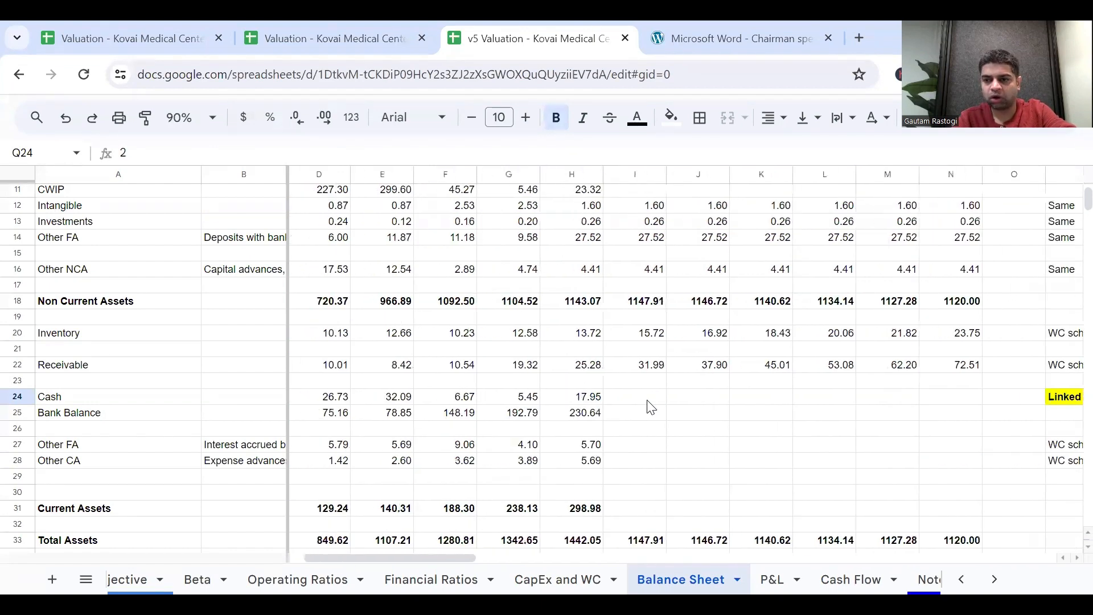
scroll(649, 403, "left", 3)
left_click(695, 446)
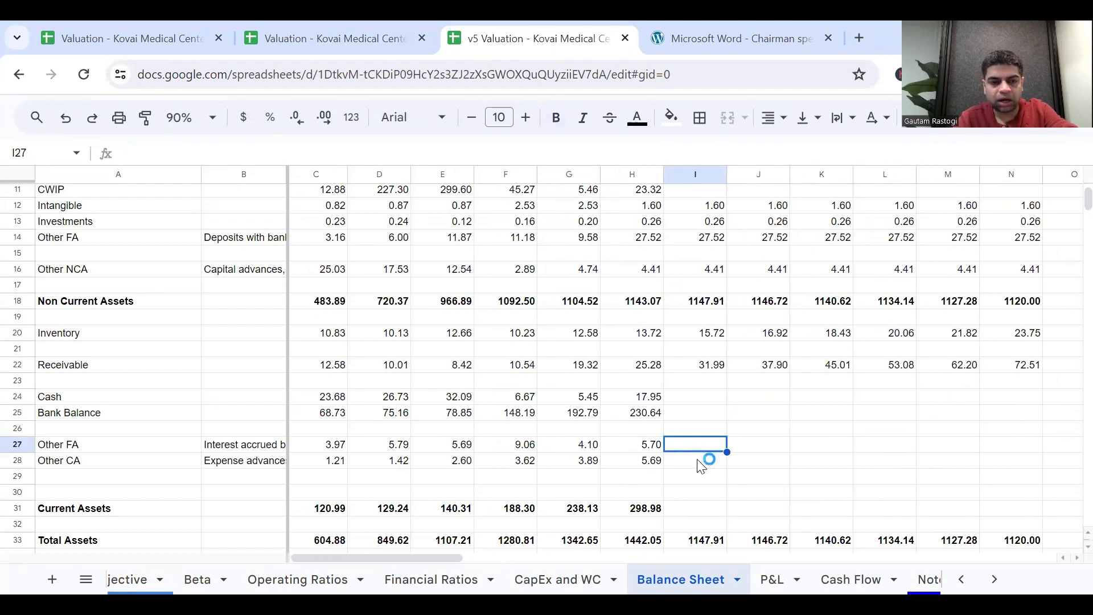
type("=")
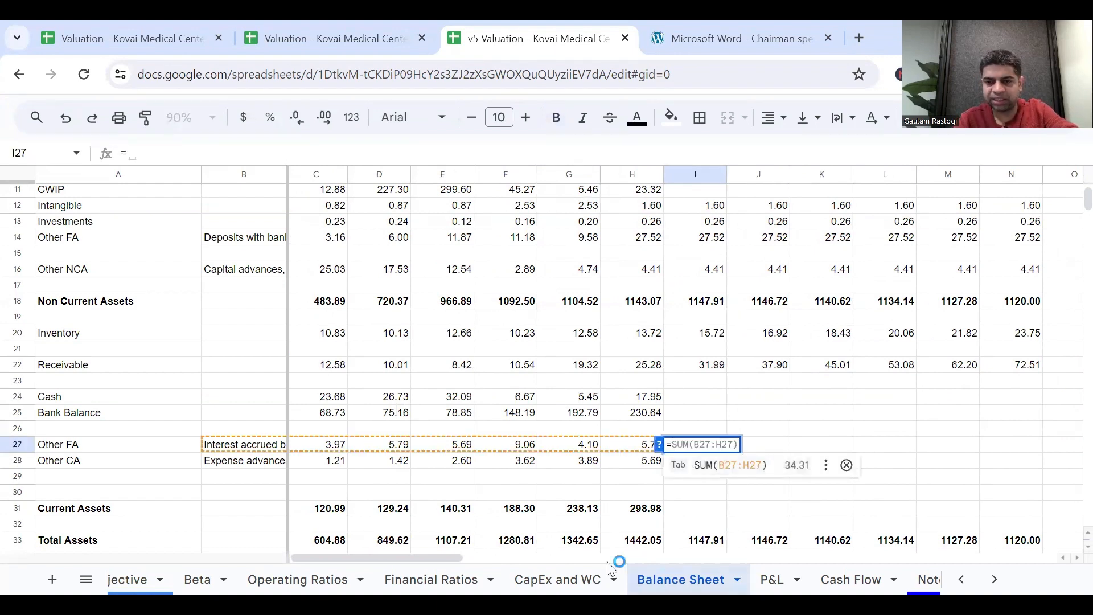
left_click(535, 578)
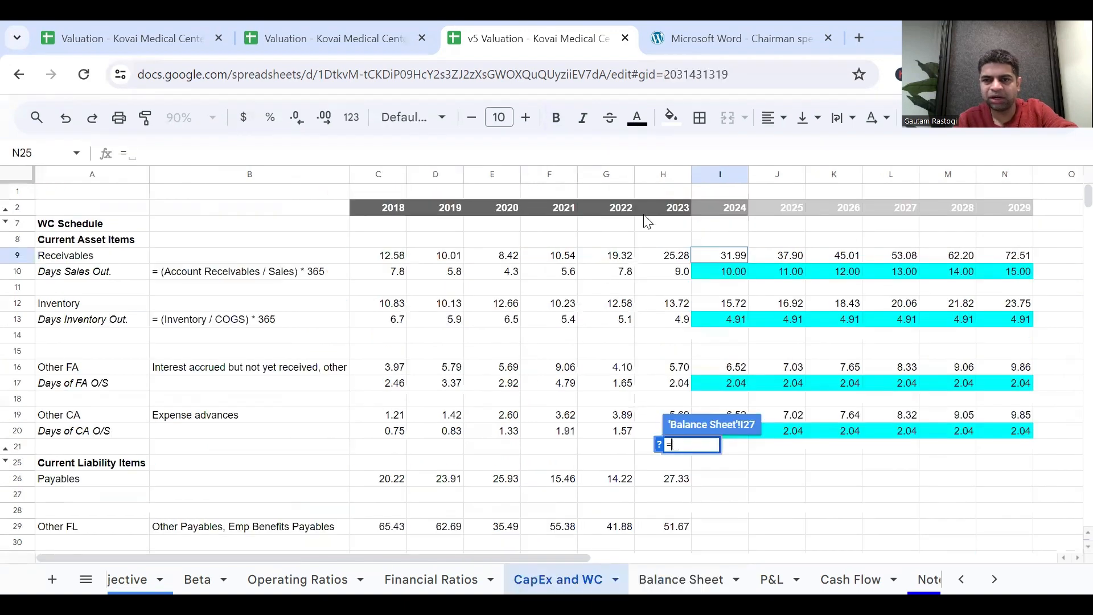
left_click(727, 372)
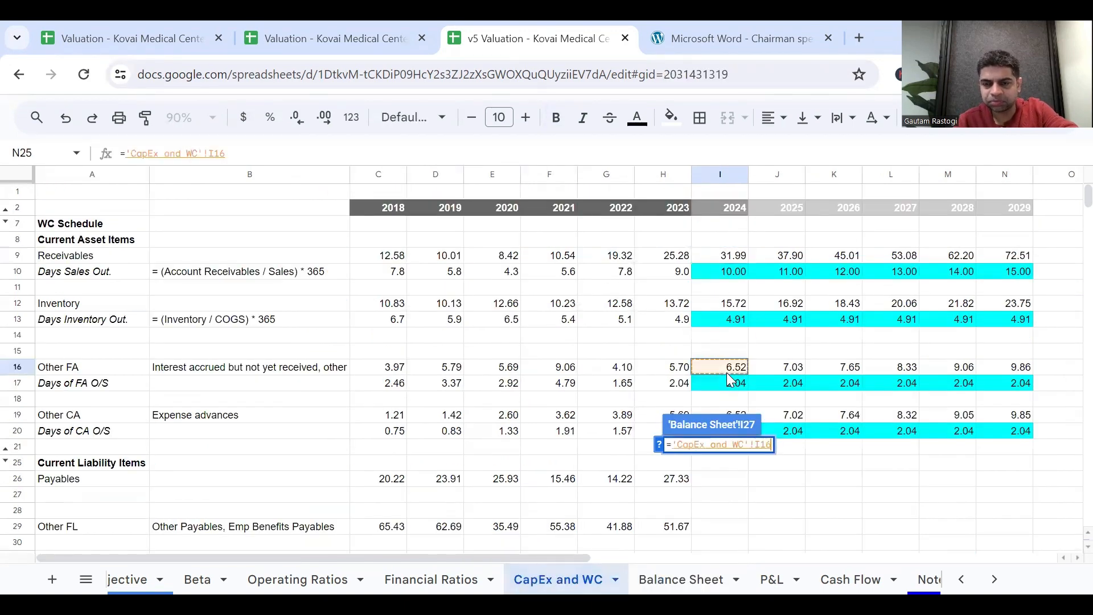
key("Return")
left_click_drag(727, 451, 989, 483)
Link 2024 Other CA in I28 to ='CapEx and WC'!I19 and fill it across to 2029 in N28.
left_click(711, 464)
type("=")
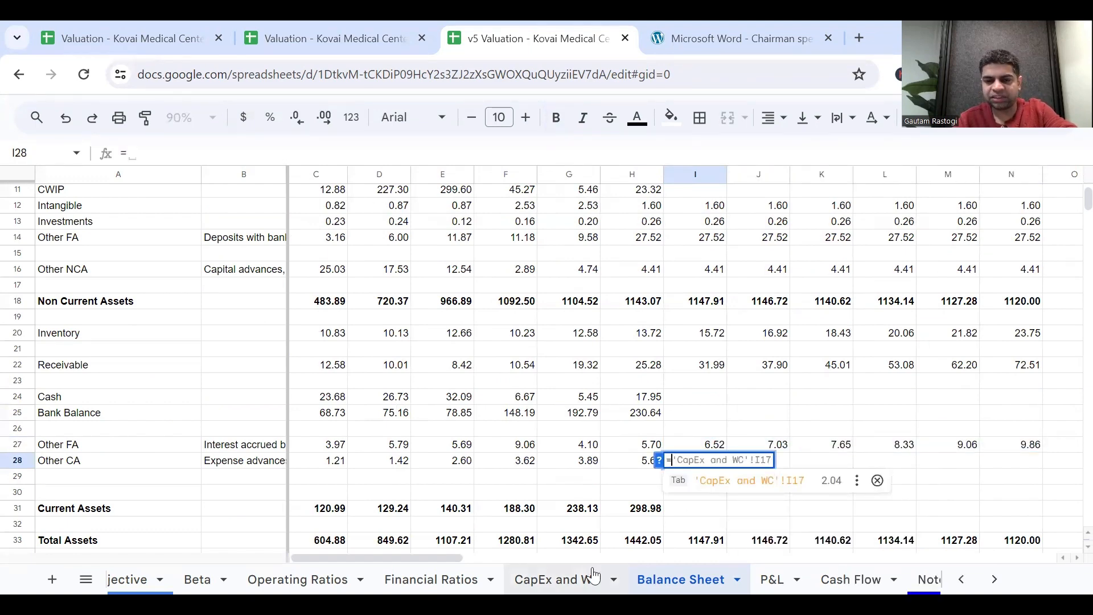
left_click(593, 575)
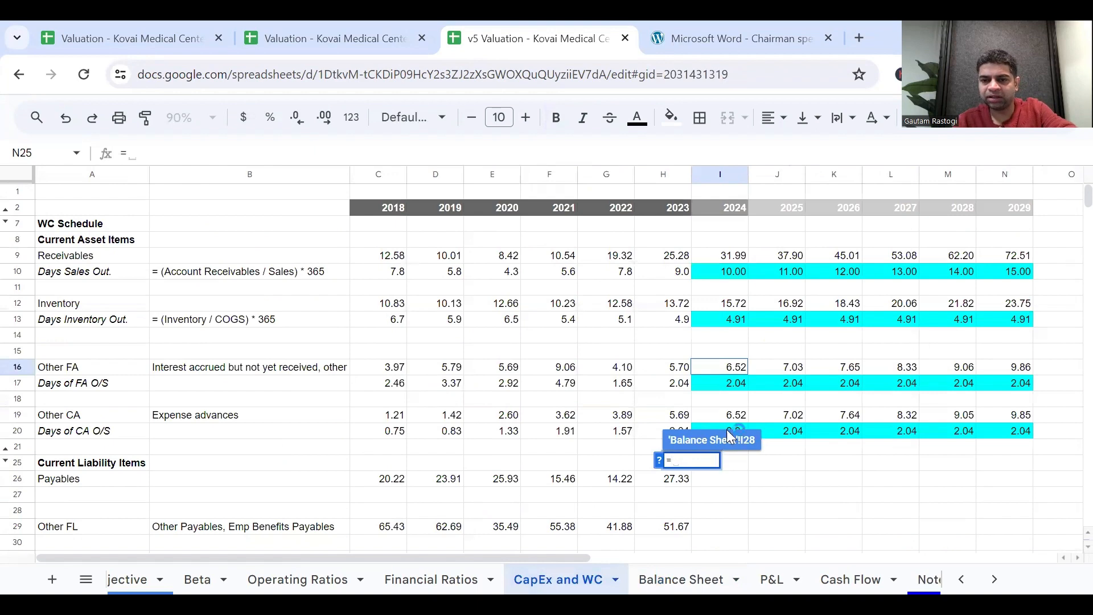
left_click(727, 416)
key("Return")
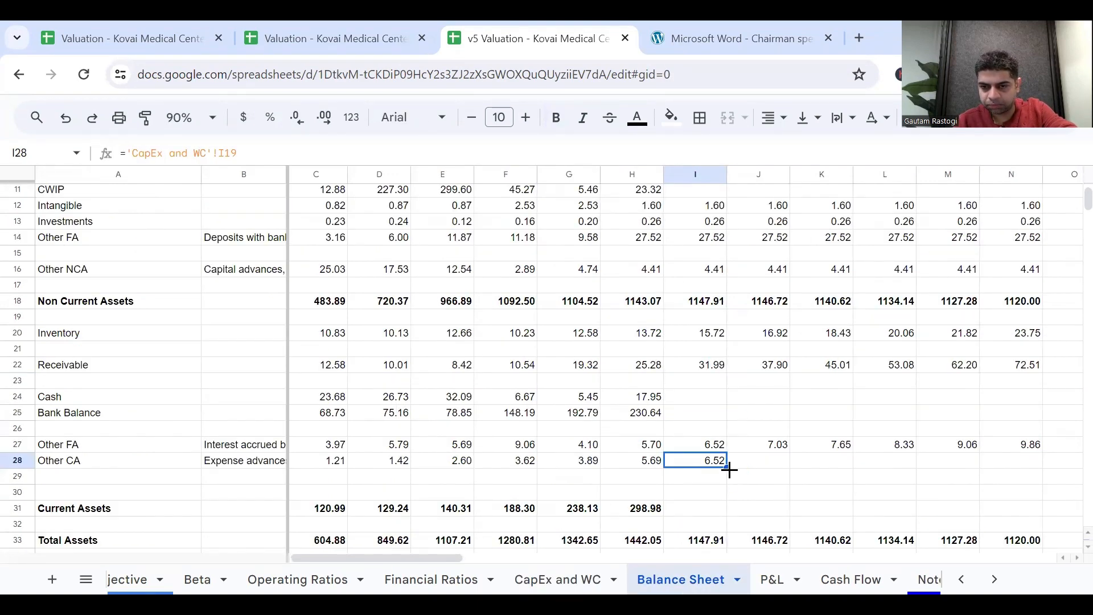
left_click_drag(728, 467, 1000, 476)
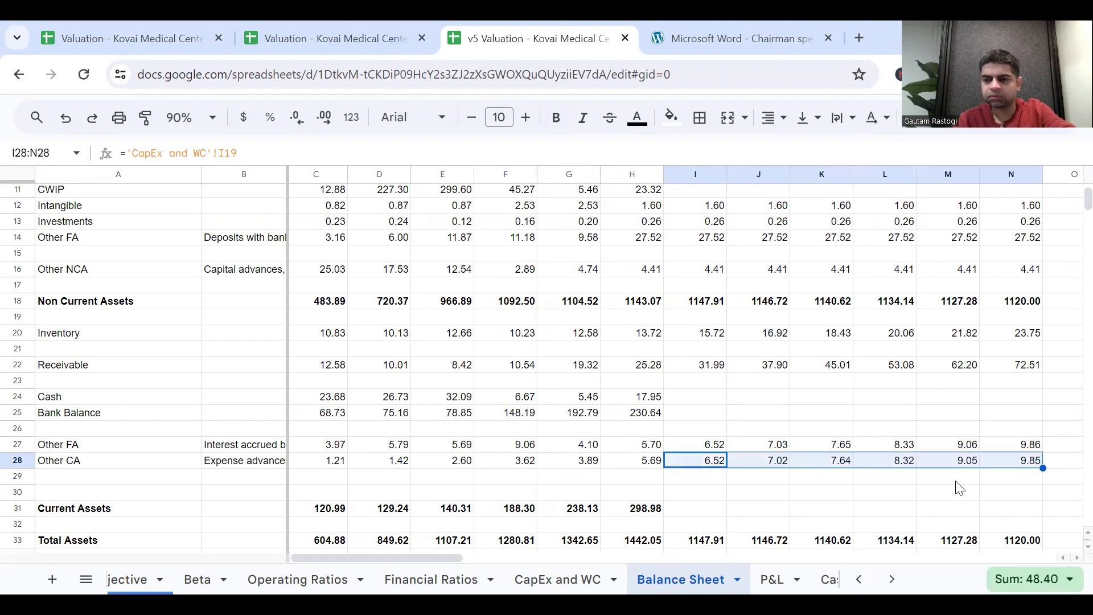
Fill the 2023 Current Assets sum in H31 across to 2029 in N31 and check the 2024 formula in I31.
scroll(958, 488, "right", 3)
scroll(957, 488, "left", 4)
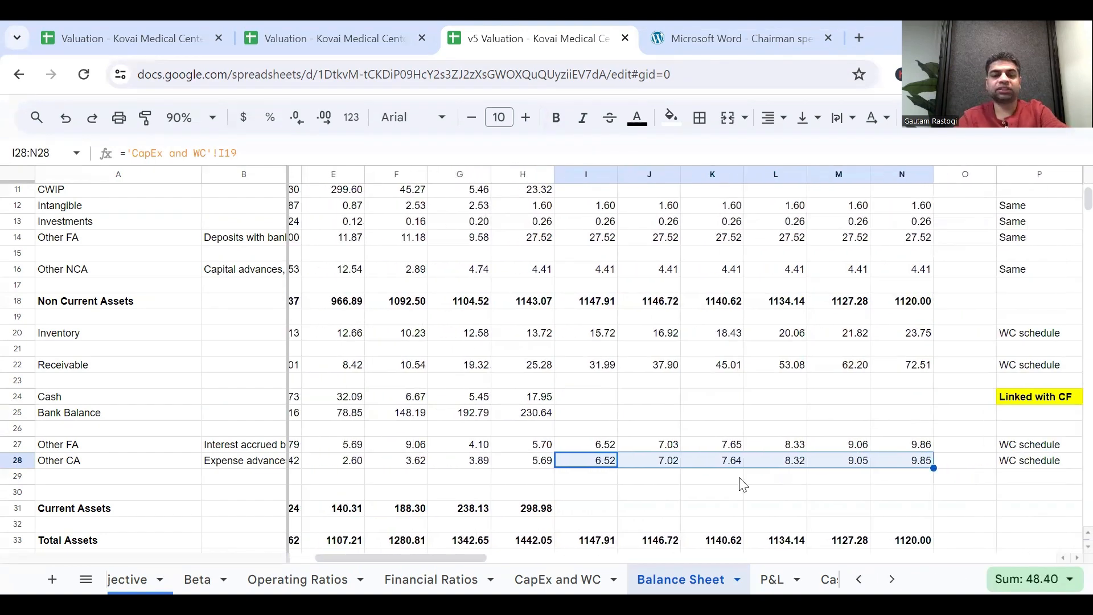
left_click(705, 509)
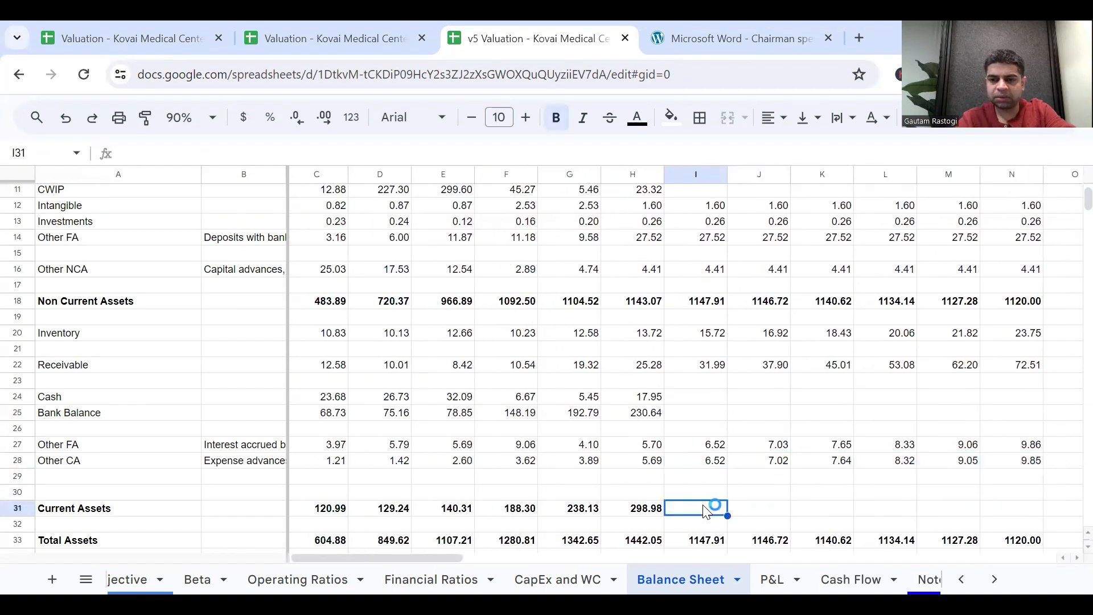
key("Left")
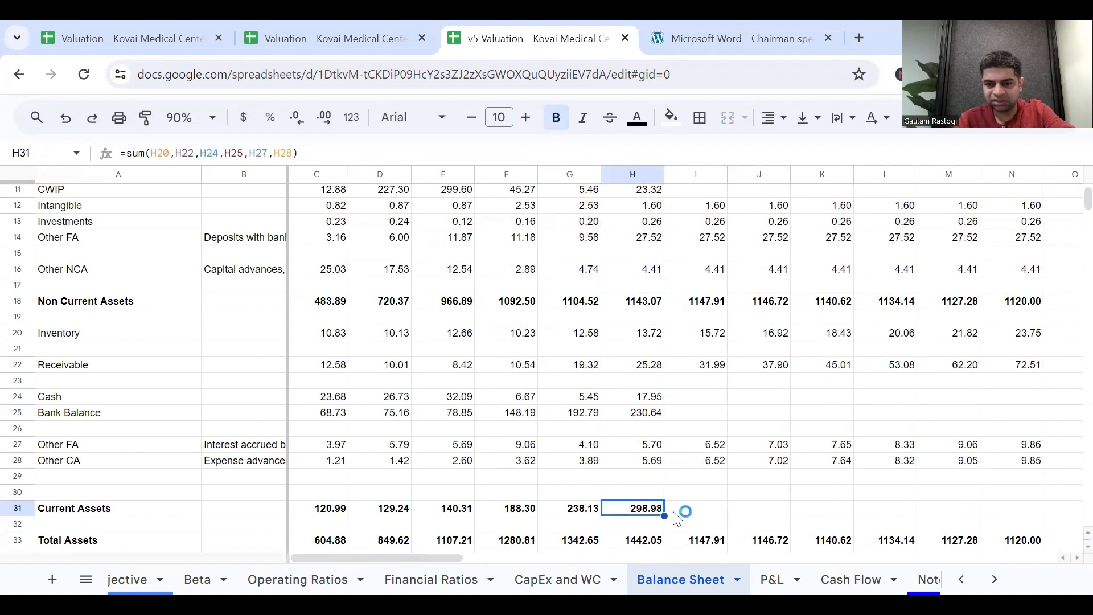
double_click(639, 512)
key("Escape")
left_click_drag(665, 514, 1017, 530)
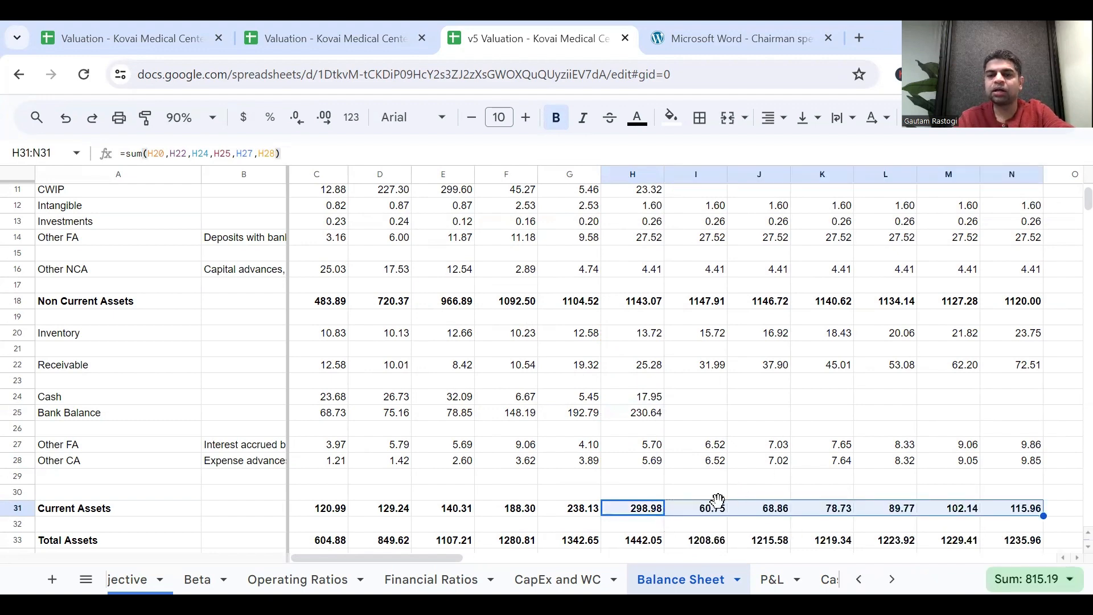
double_click(721, 507)
key("Escape")
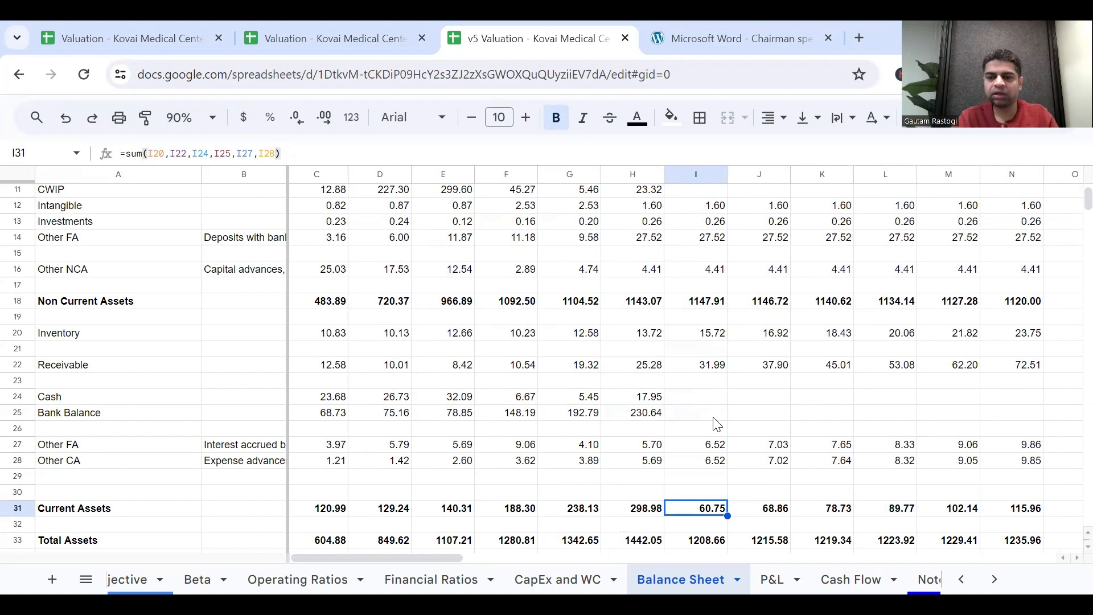
Review the projected asset totals and the number in Q24 beside the Linked with CF note.
scroll(701, 425, "down", 2)
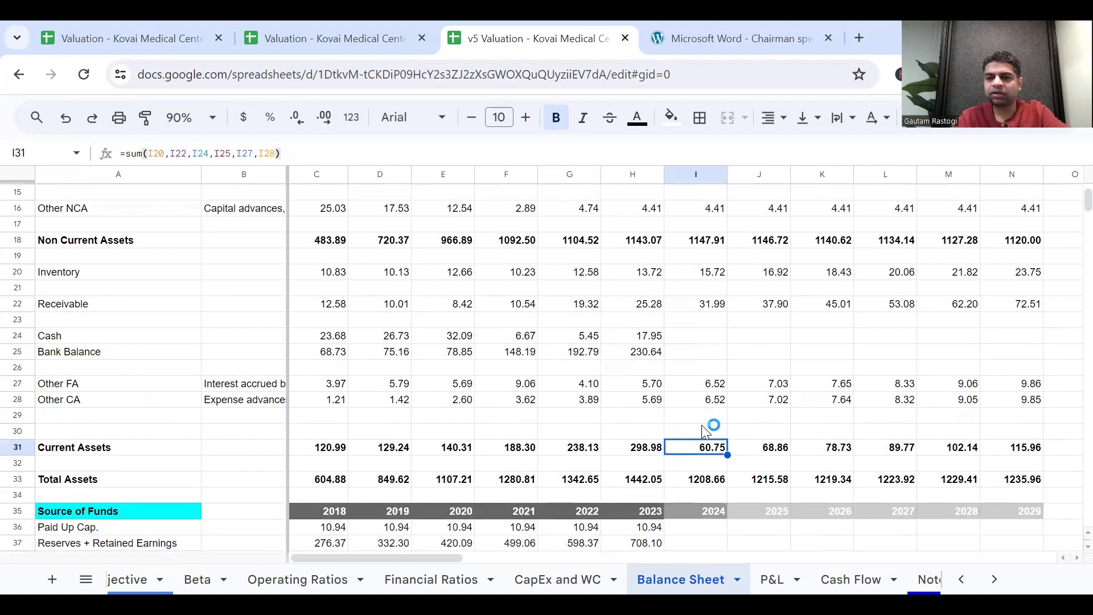
scroll(706, 431, "right", 4)
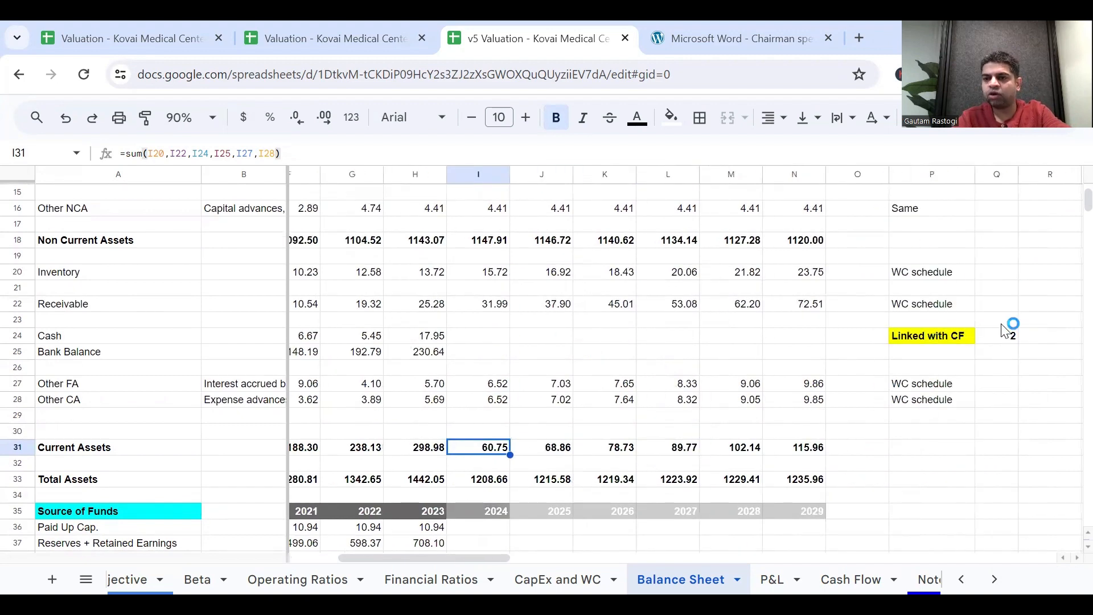
left_click(1000, 335)
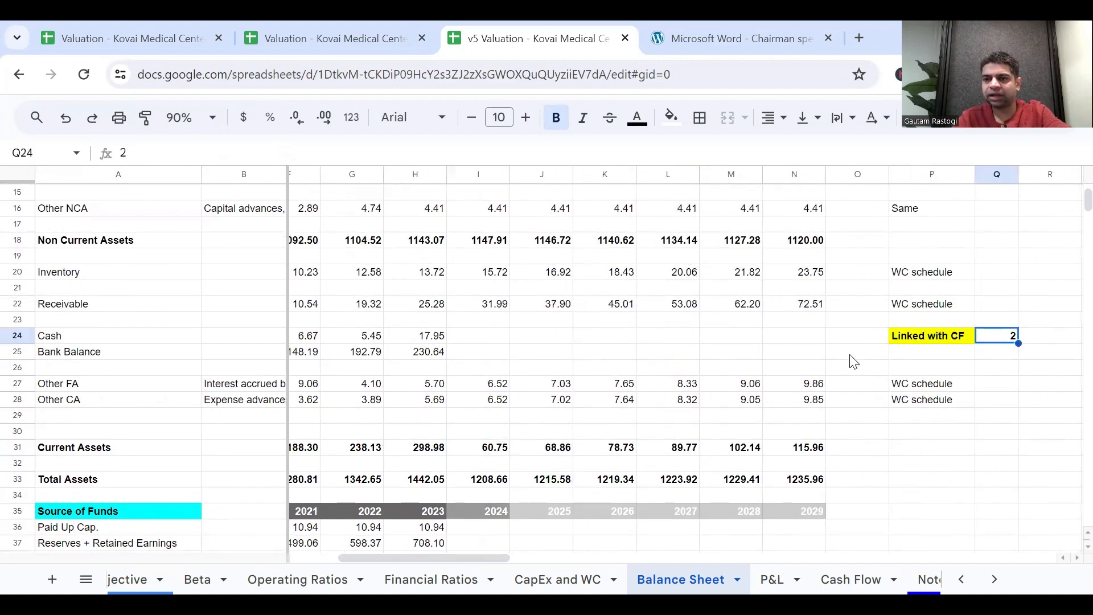
scroll(787, 425, "left", 4)
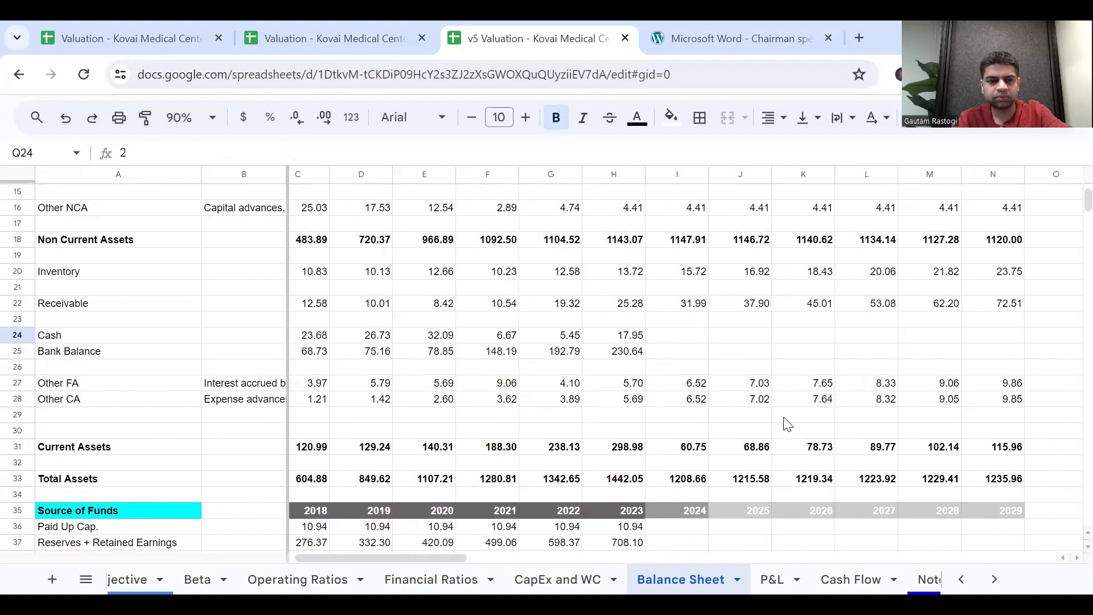
Insert a blank row above Payables in the current liabilities section.
scroll(787, 425, "down", 3)
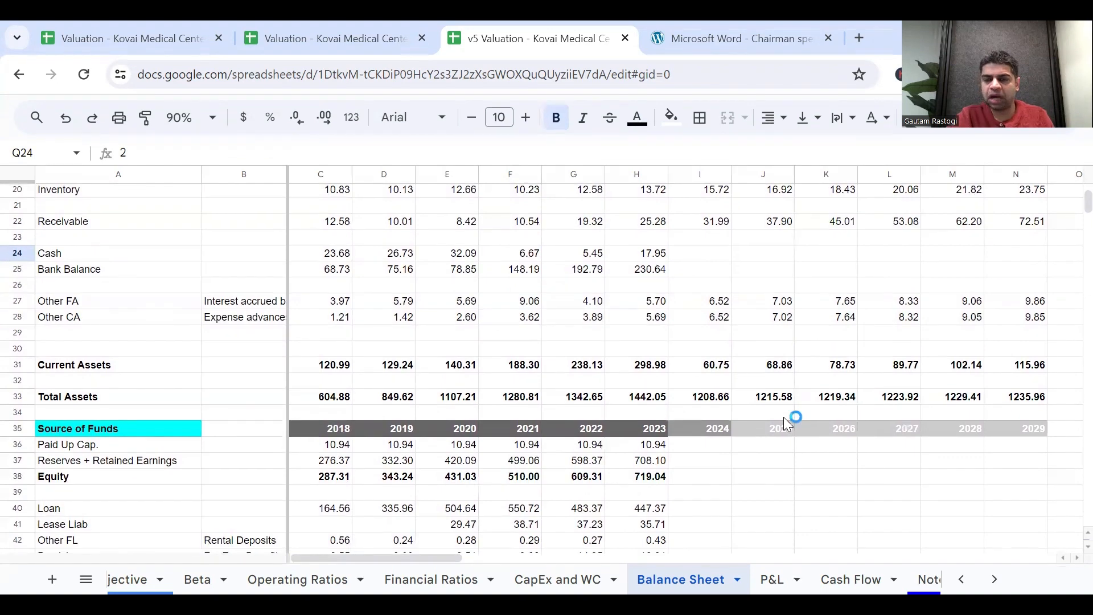
scroll(784, 418, "down", 3)
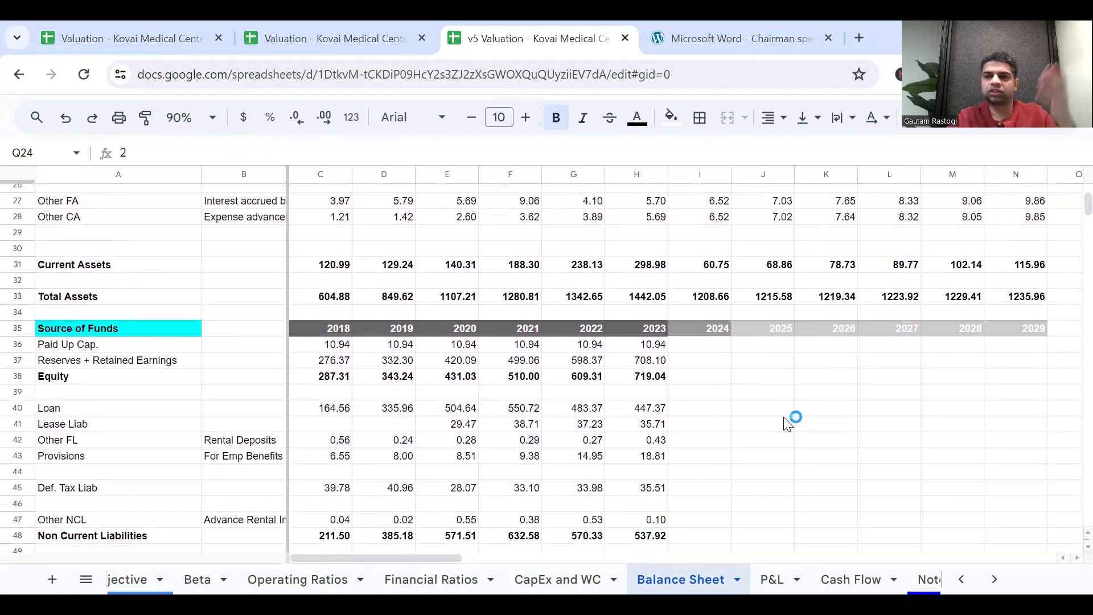
scroll(788, 424, "down", 3)
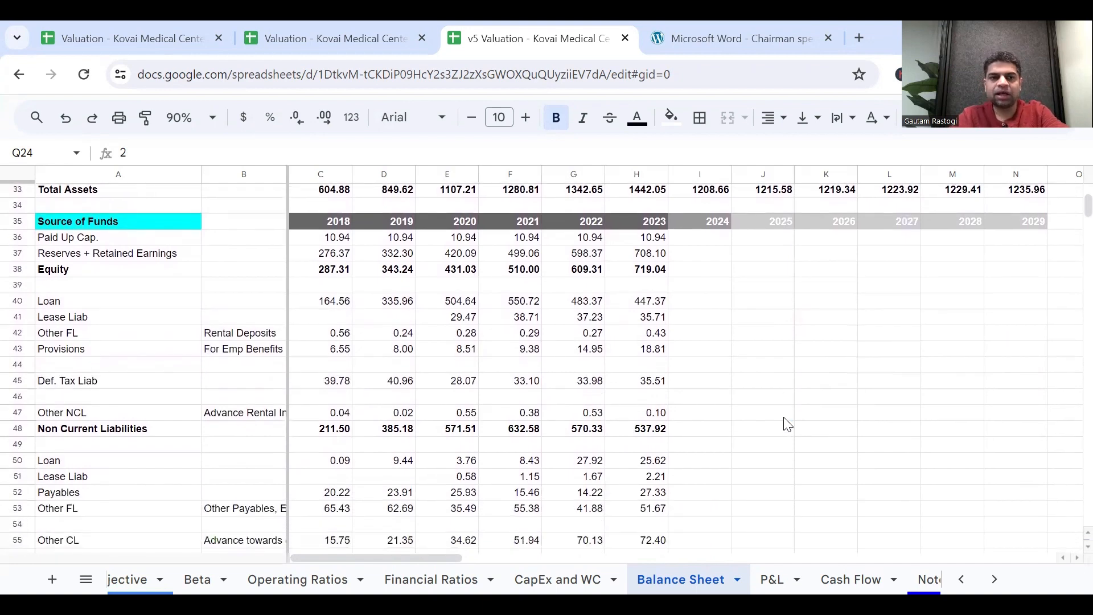
scroll(788, 424, "down", 4)
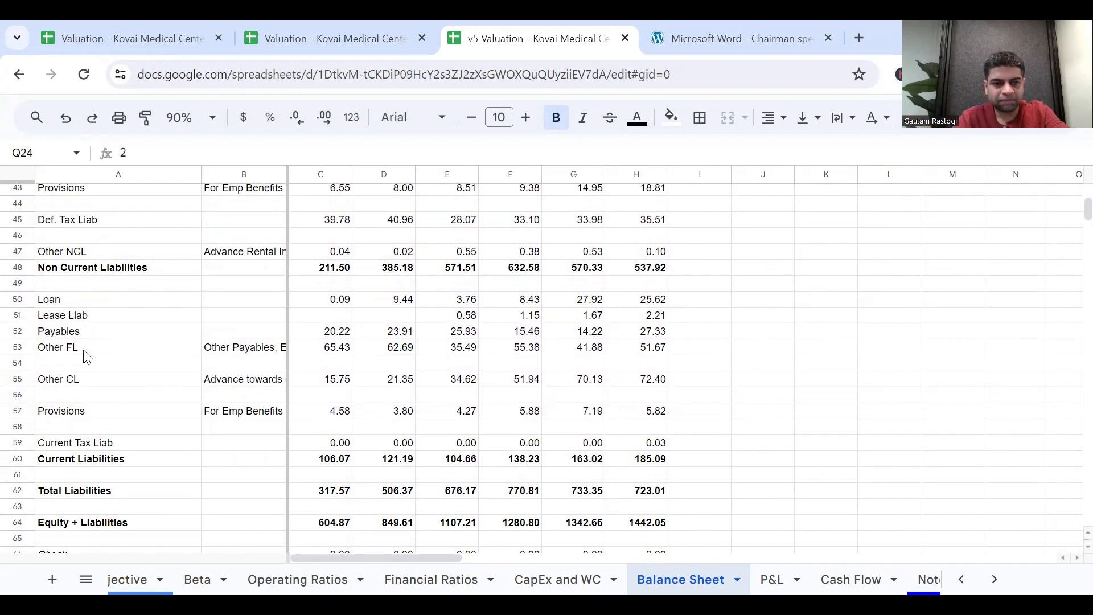
left_click(13, 329)
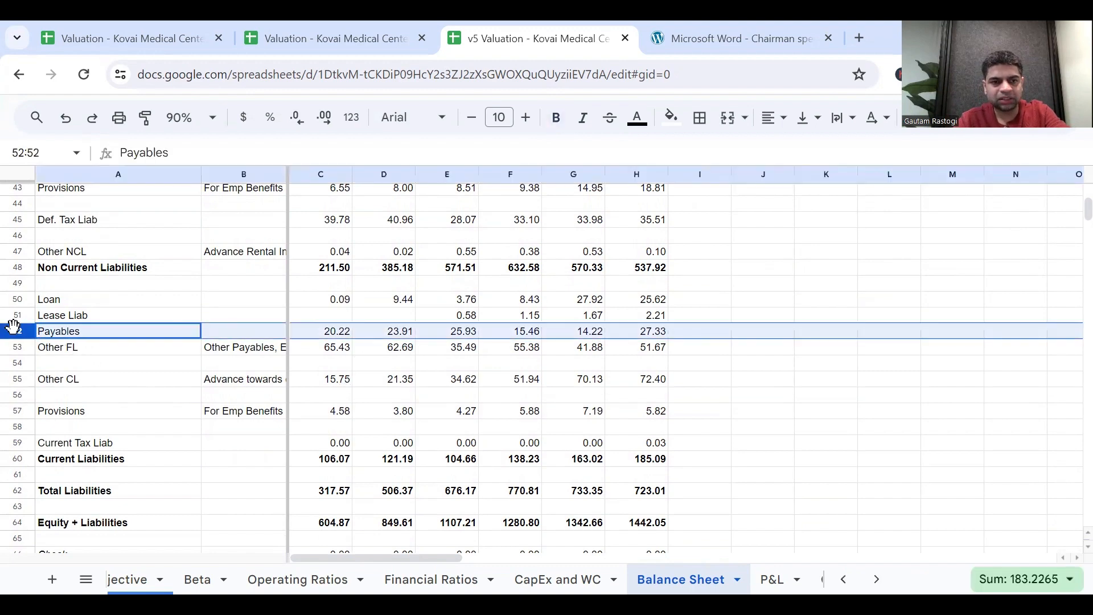
right_click(12, 326)
left_click(85, 305)
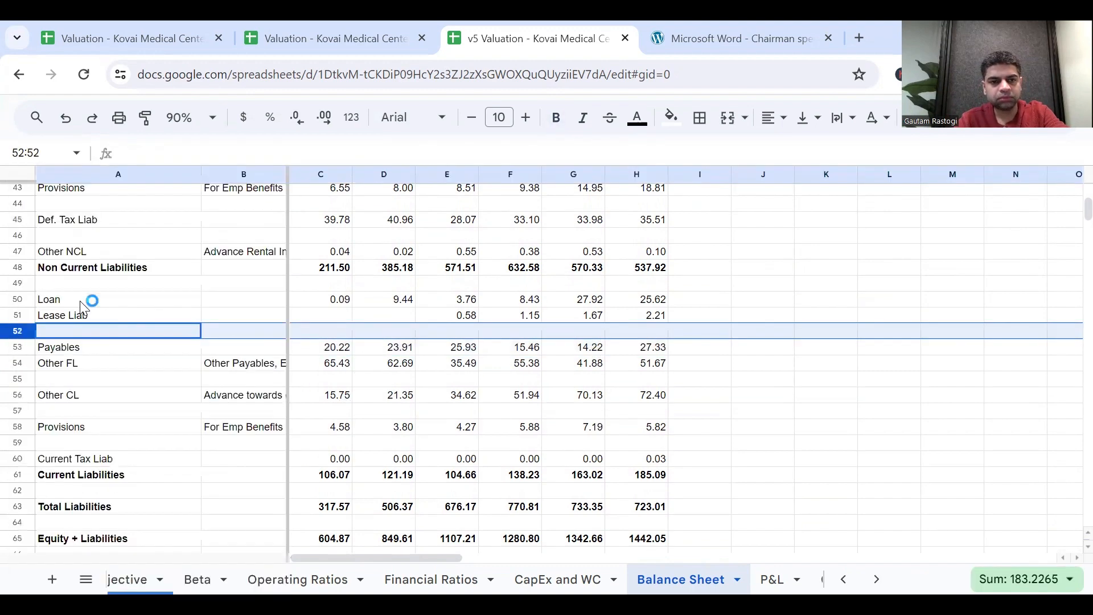
Review the current liability line items on the Balance Sheet, from Loan and Lease Liab through Payables to Current Tax Liab.
left_click(104, 352)
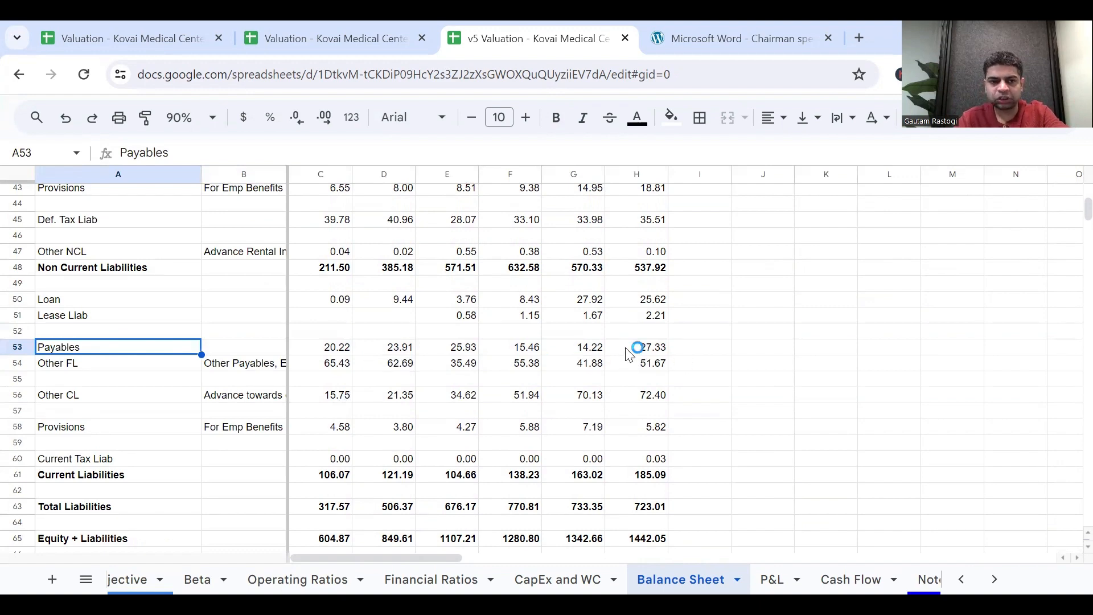
key("shift+Down")
key("shift+Down")
key("shift+Down")
key("shift+Down")
key("shift+Down")
key("shift+Down")
key("shift+Down")
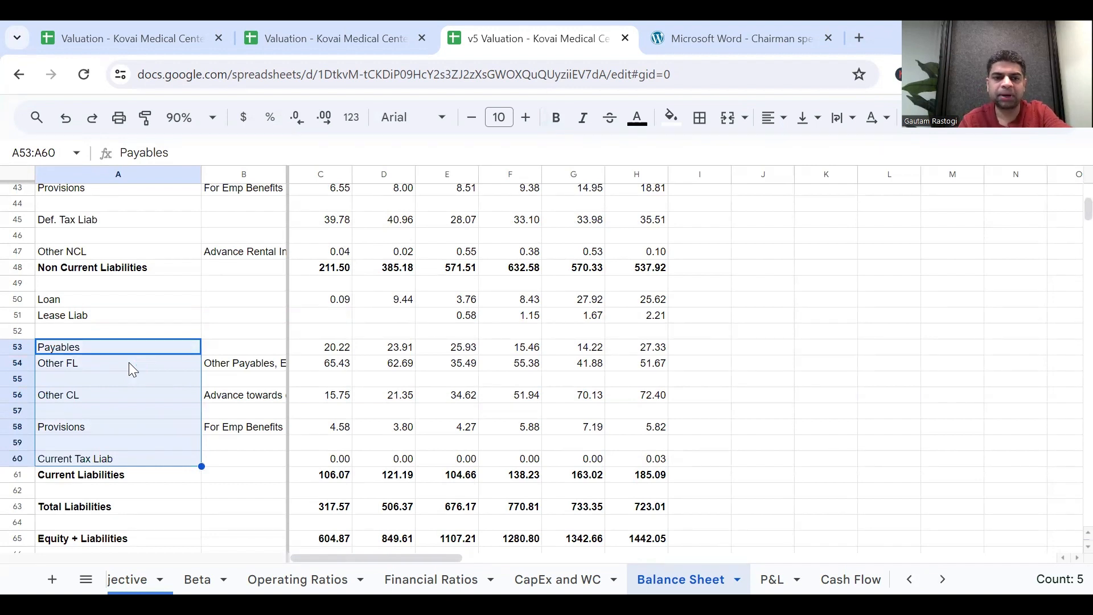
key("Up")
key("Up")
key("Up")
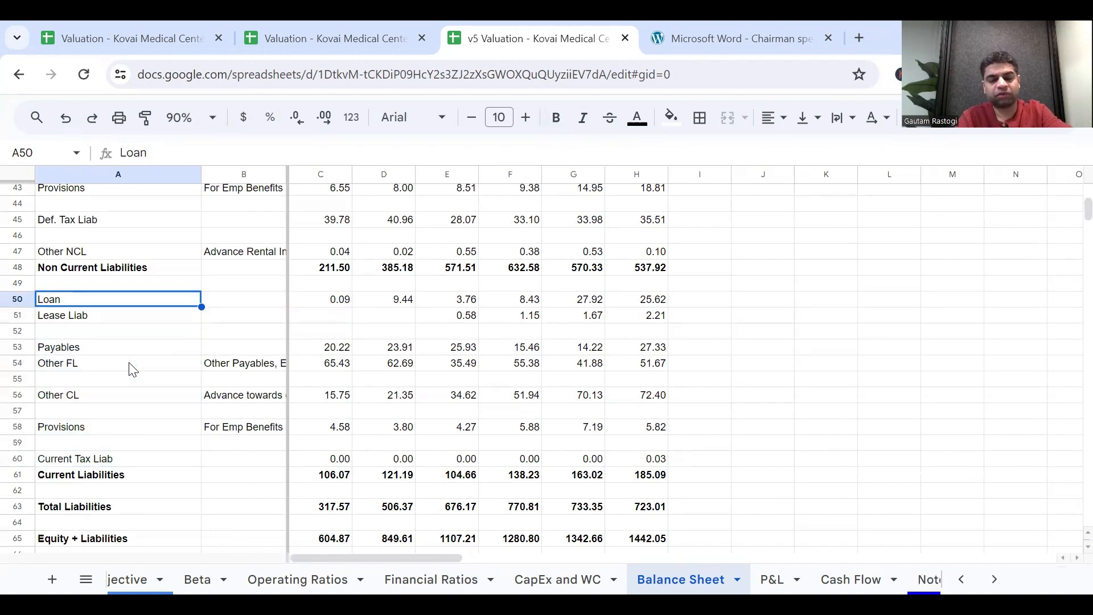
key("shift+Down")
key("shift+Down")
key("shift+Down")
key("shift+Down")
key("shift+Down")
key("shift+Down")
key("shift+Down")
key("shift+Down")
key("shift+Down")
key("shift+Down")
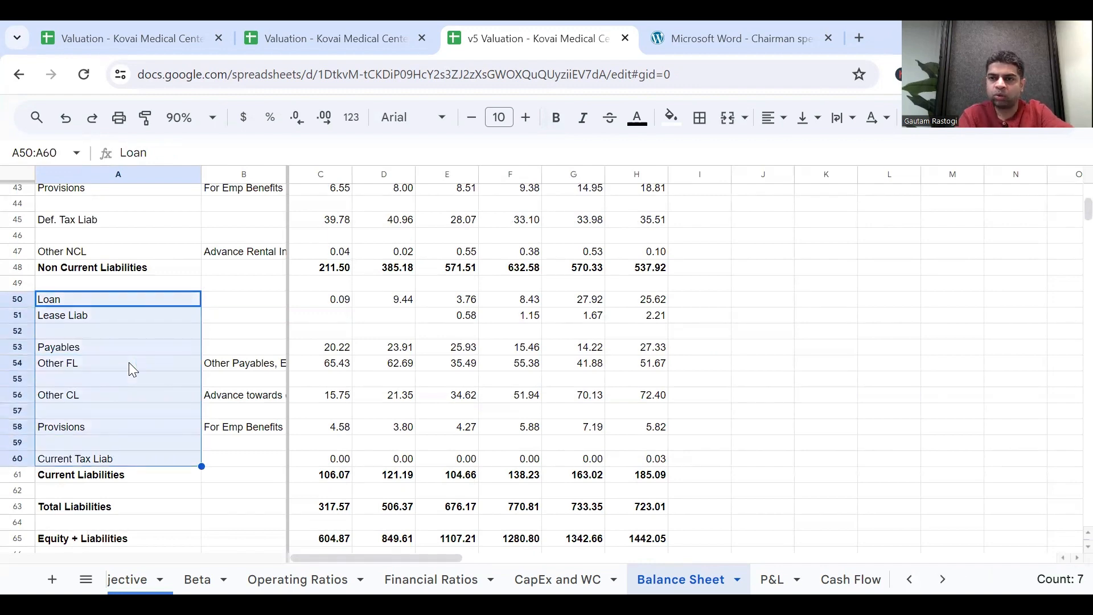
key("Up")
key("Down")
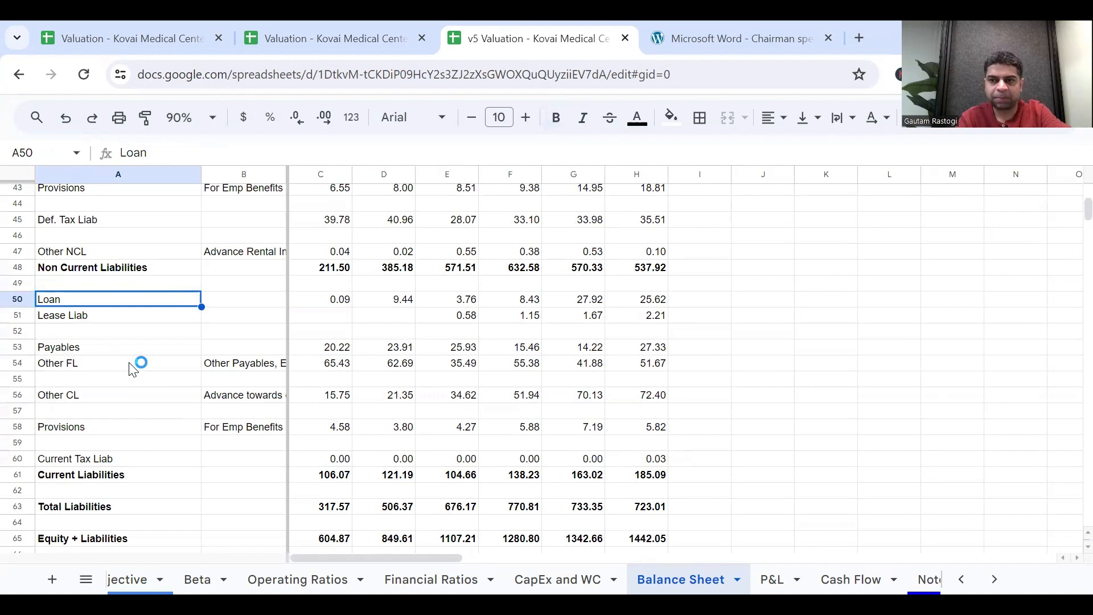
key("Down")
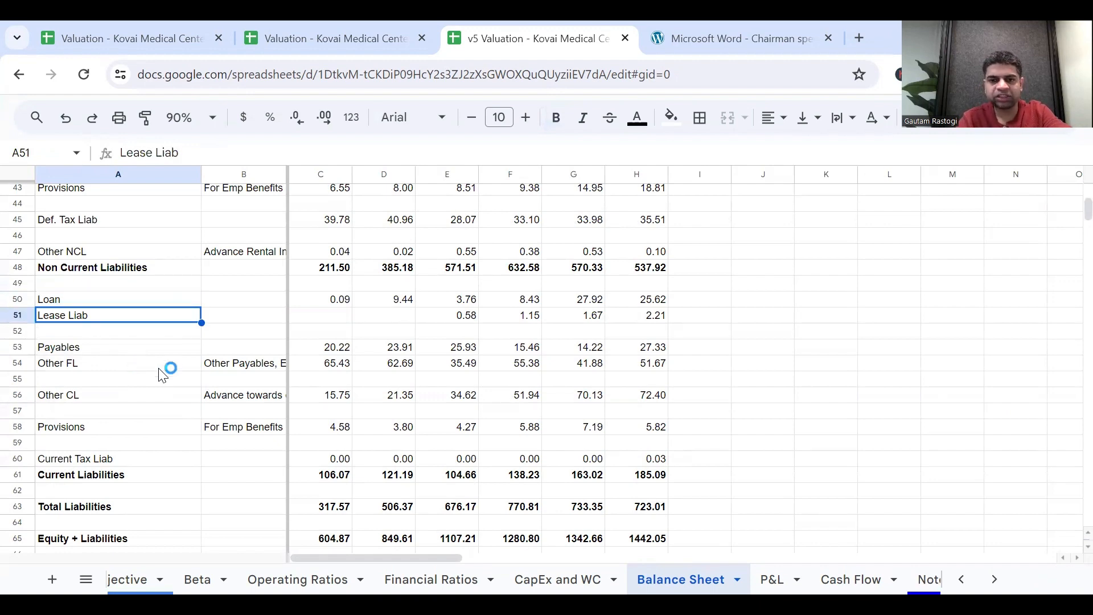
left_click(110, 461)
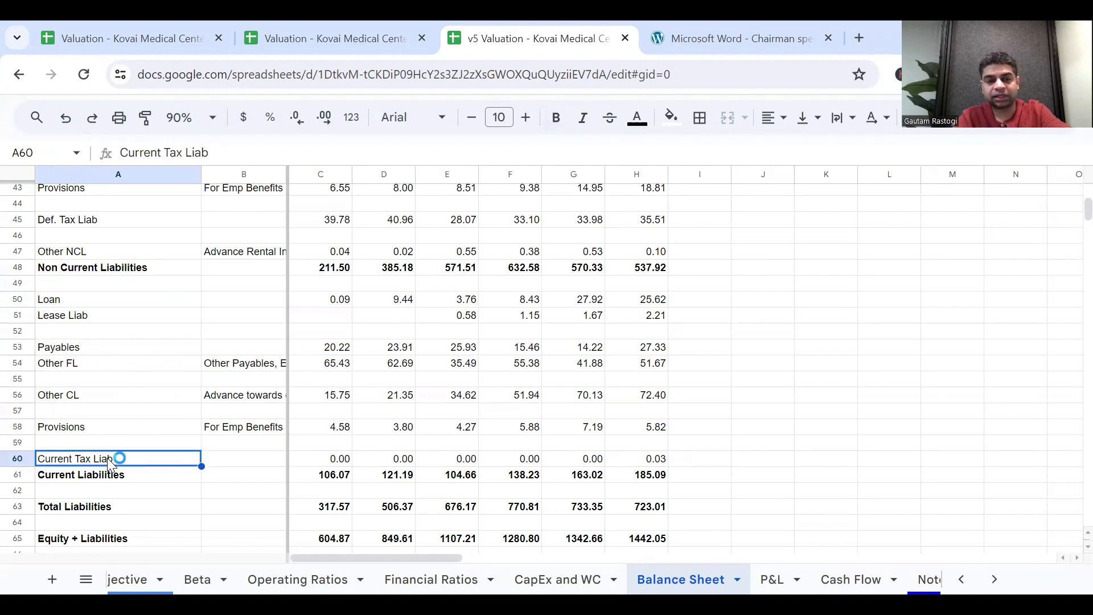
Check the 2019 and 2023 Payables links under Current Liability Items in the CapEx and WC sheet.
left_click(561, 579)
scroll(431, 379, "down", 2)
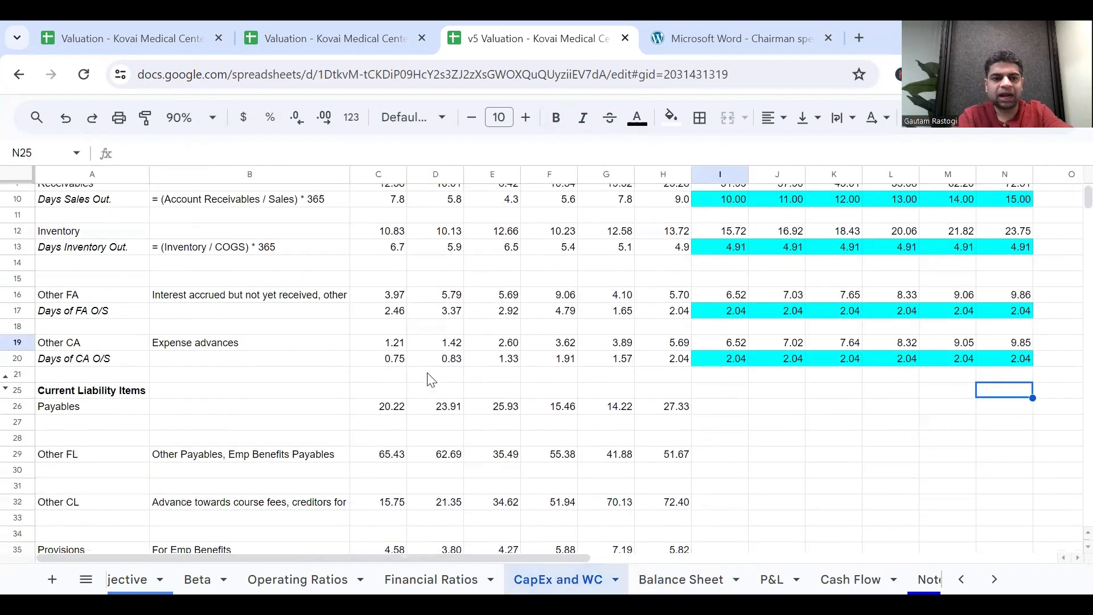
scroll(431, 379, "down", 2)
left_click(422, 334)
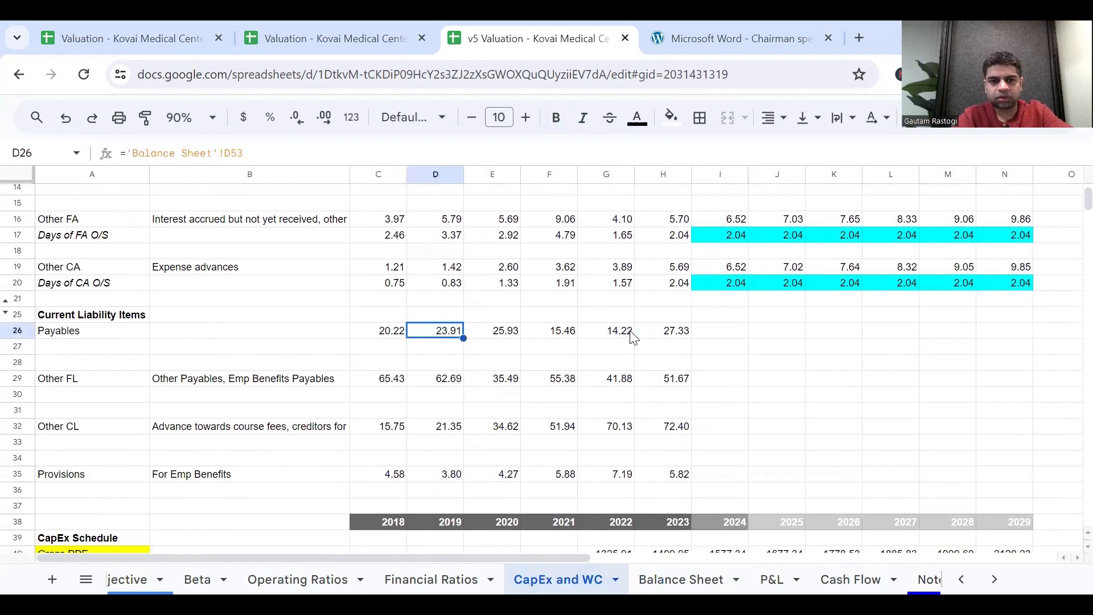
left_click(672, 333)
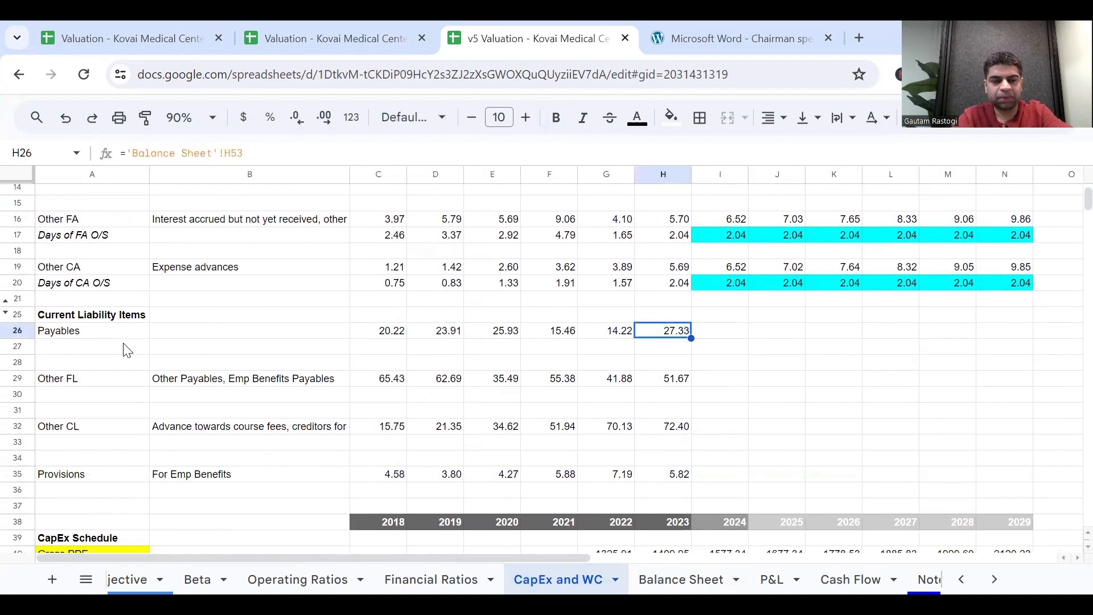
scroll(143, 319, "up", 2)
scroll(119, 370, "down", 1)
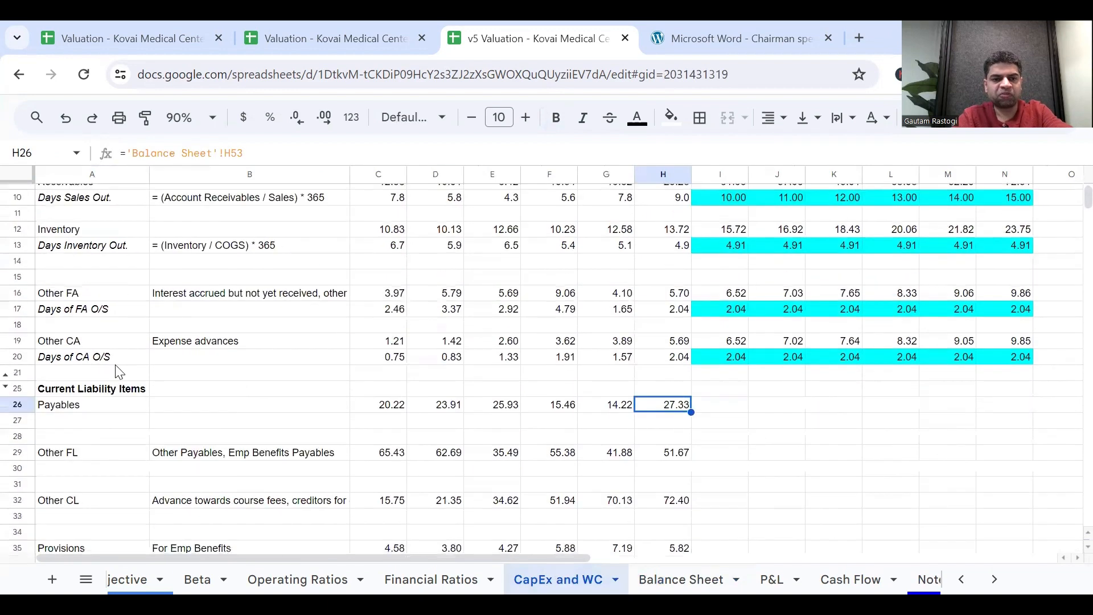
Label A27 below Payables "Days of Payables O/S" and italicise it.
left_click(103, 421)
type("Day")
type("s pf")
key("BackSpace")
key("BackSpace")
type("of a[")
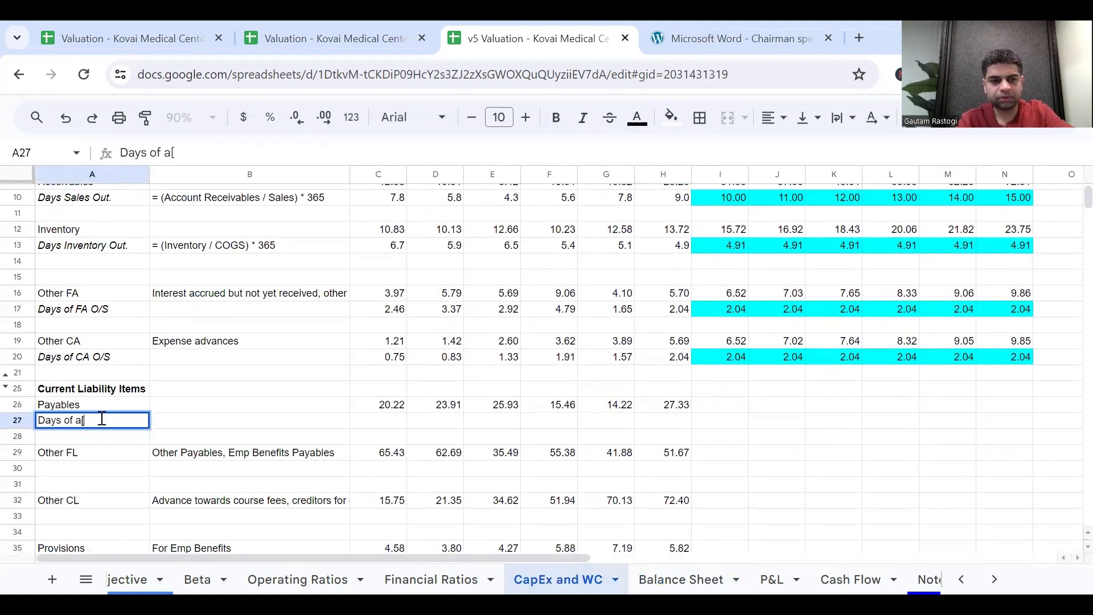
key("BackSpace")
key("BackSpace")
type("Payab;es")
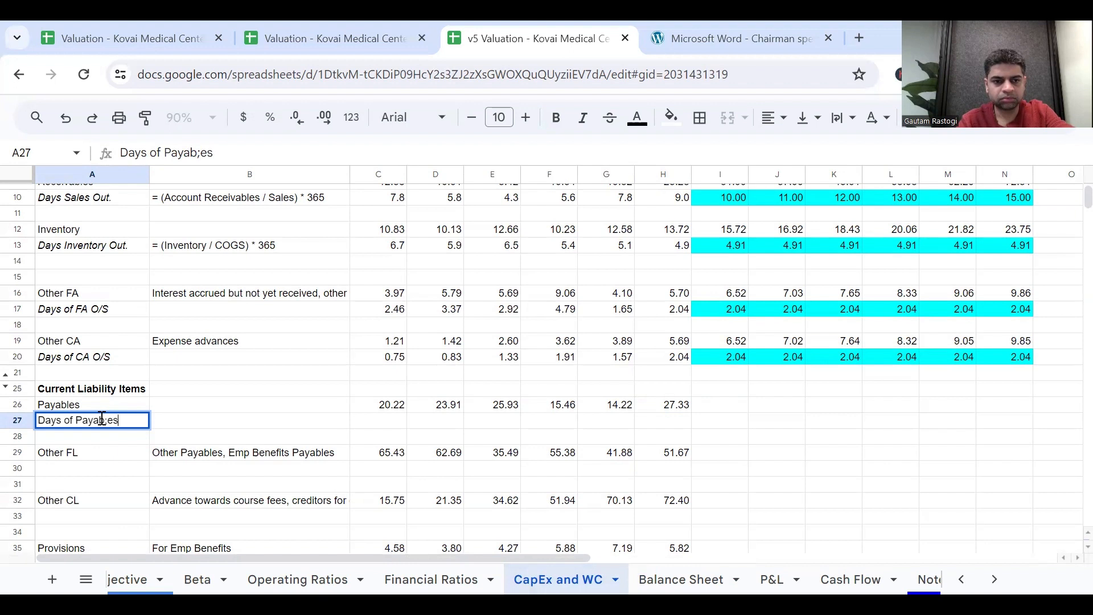
key("BackSpace")
key("BackSpace")
key("BackSpace")
type("les O/S")
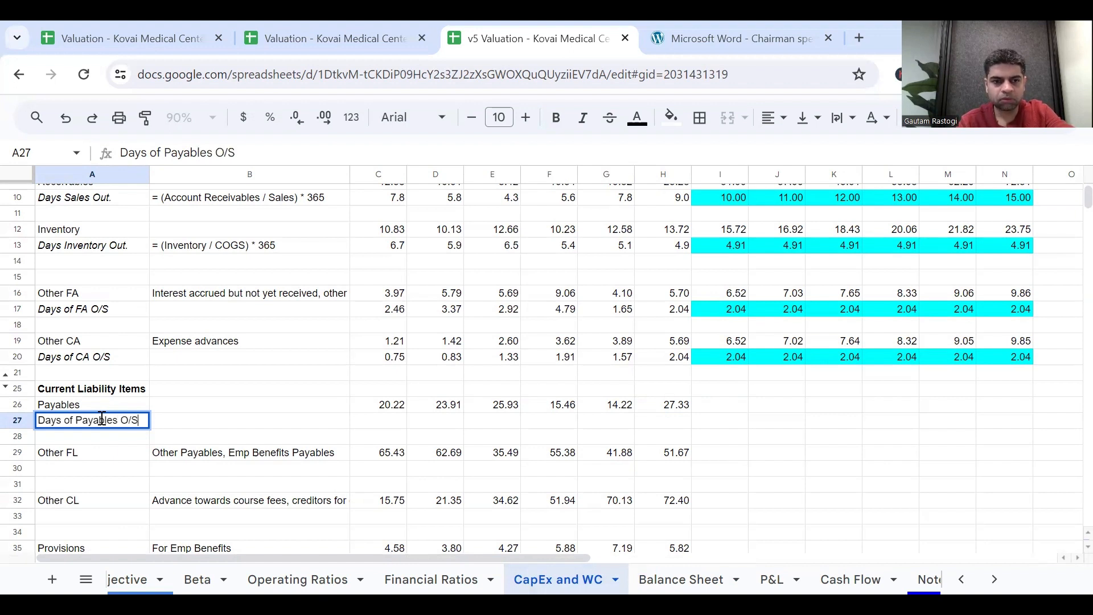
key("Return")
key("Up")
key("ctrl+i")
Link 2018 Days of Payables O/S in C27 to ='Financial Ratios'!C27 and fill it across to 2023 in H27.
key("Right")
key("Right")
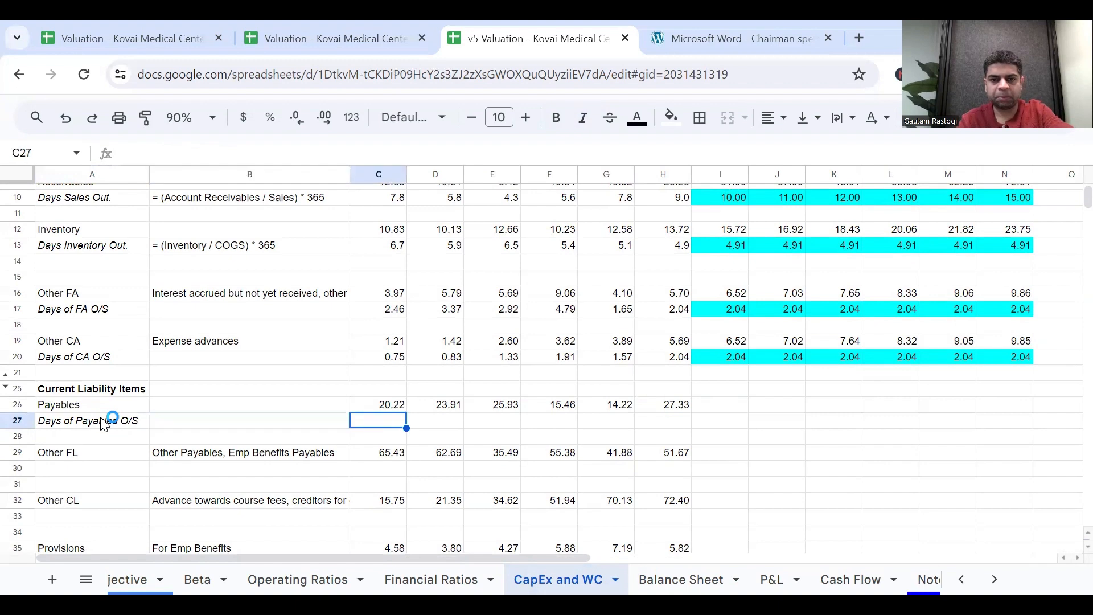
scroll(372, 436, "up", 3)
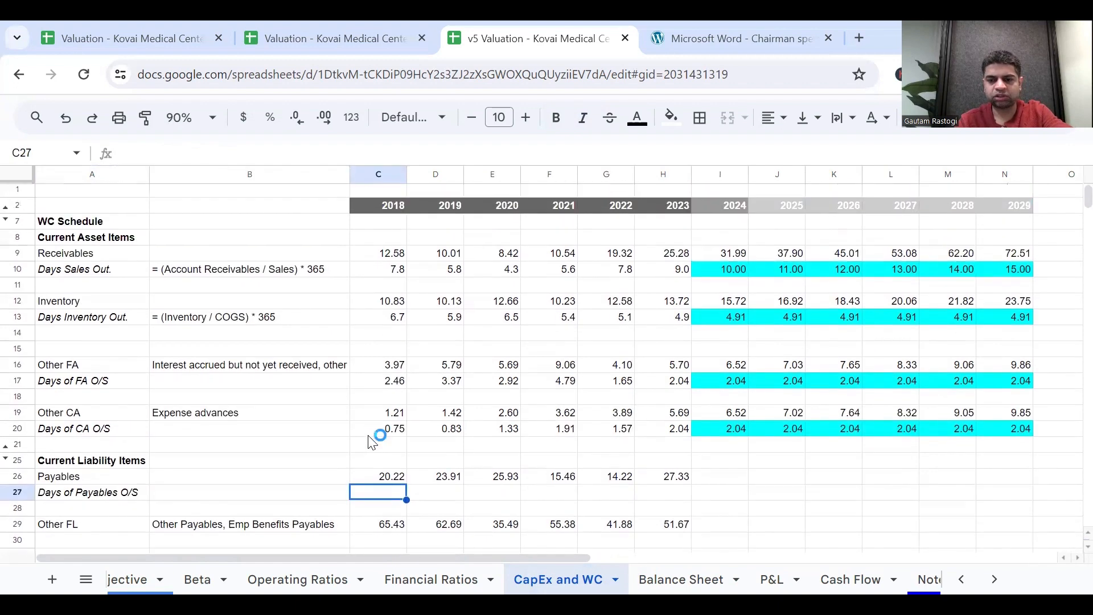
type("=")
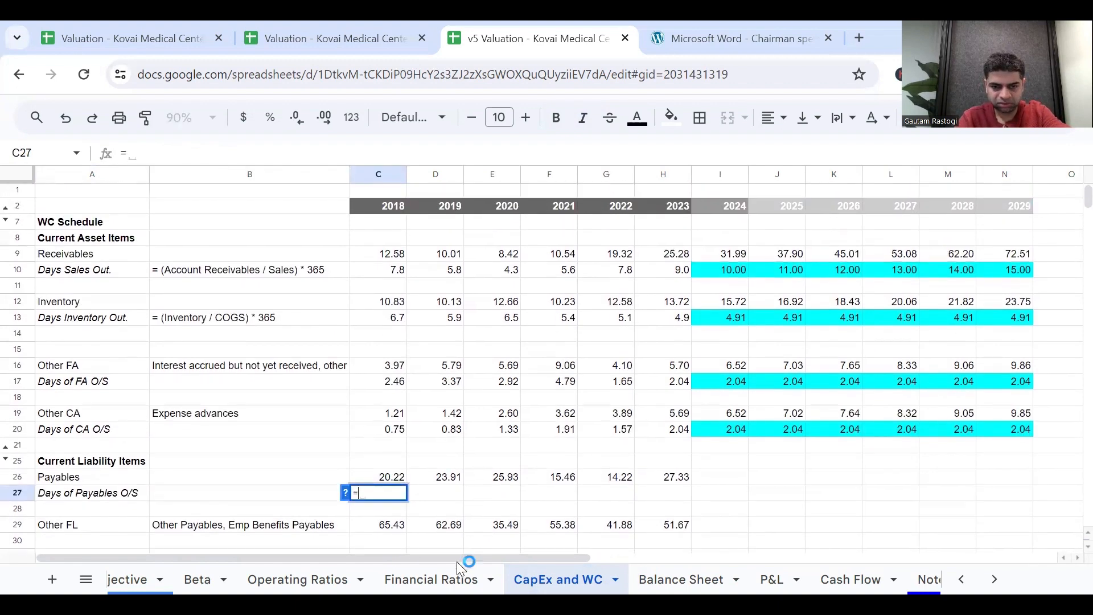
left_click(451, 575)
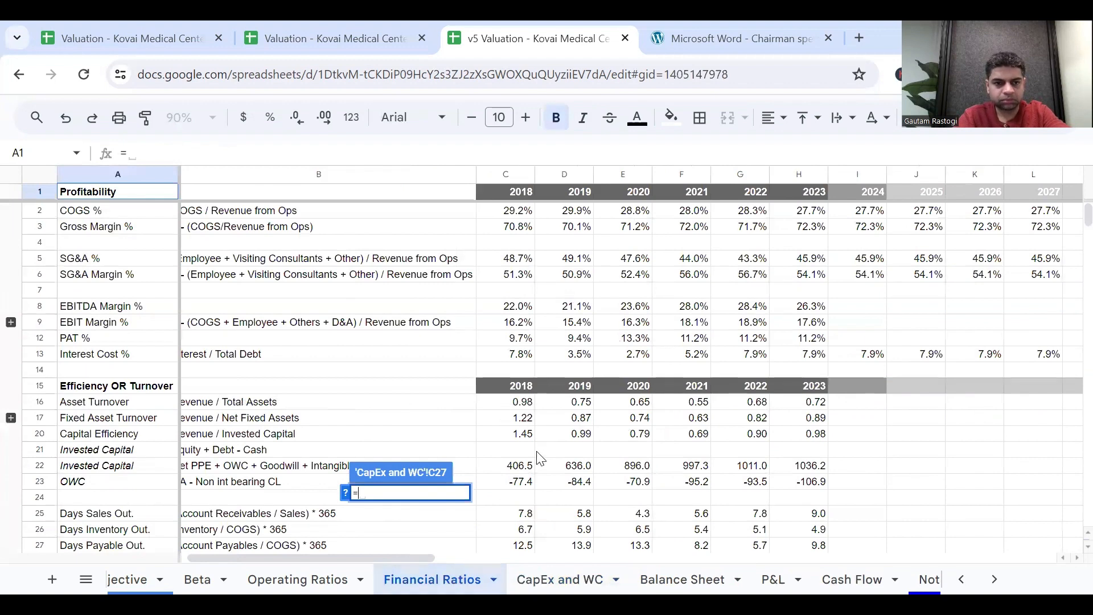
scroll(539, 460, "down", 1)
scroll(539, 461, "down", 1)
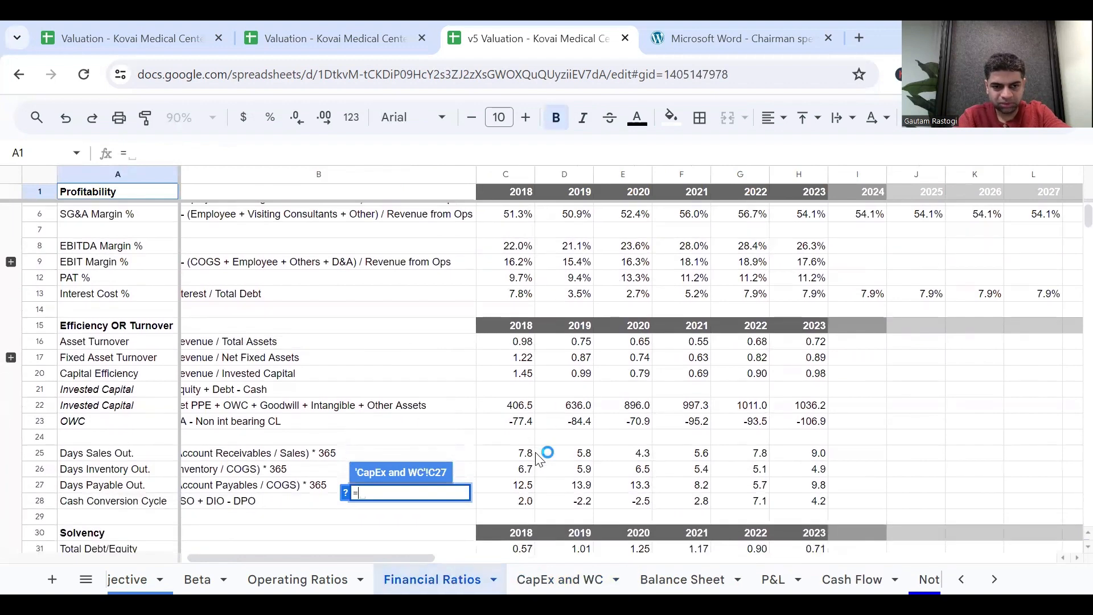
left_click(533, 492)
key("Return")
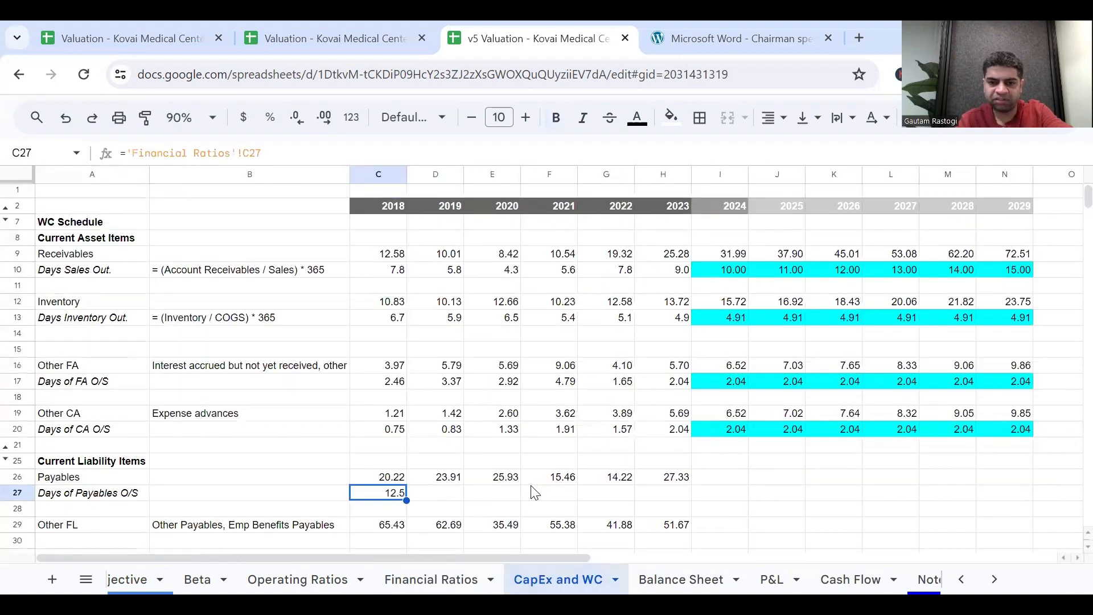
left_click_drag(407, 500, 665, 530)
Inspect the 2023 Days Payable Out. formula in H27 of the Financial Ratios sheet.
left_click(432, 578)
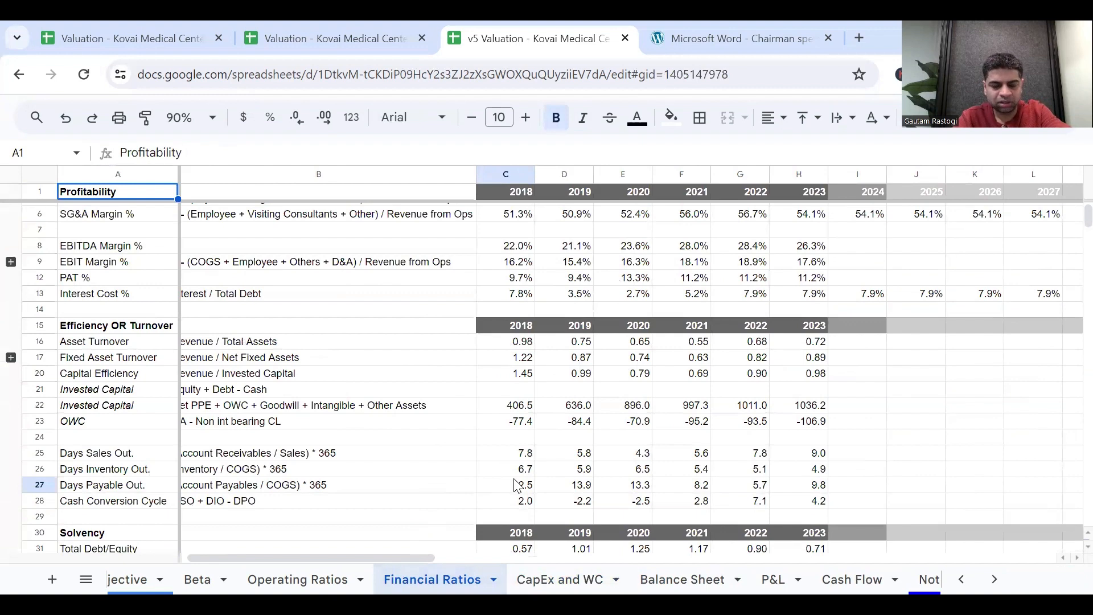
scroll(516, 484, "down", 2)
scroll(517, 420, "up", 3)
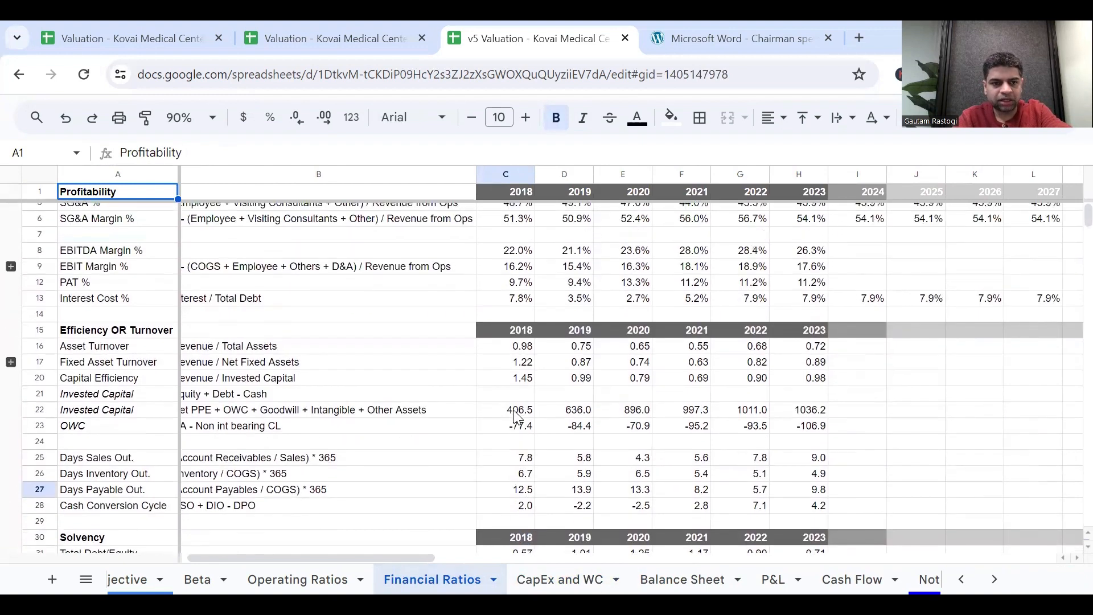
scroll(517, 418, "down", 2)
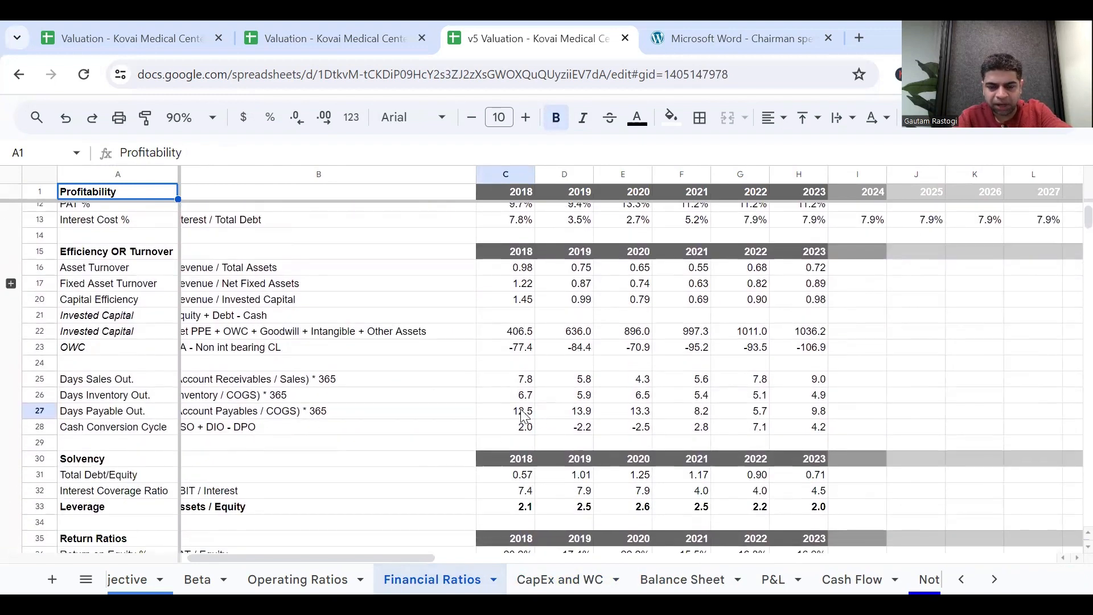
left_click(528, 416)
left_click(799, 418)
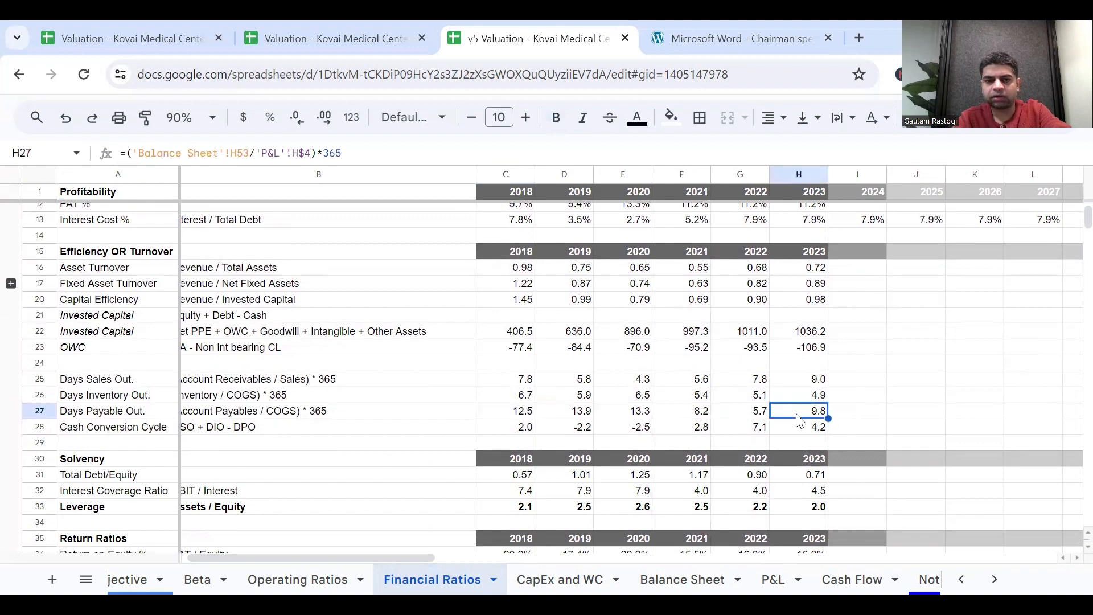
scroll(584, 422, "left", 1)
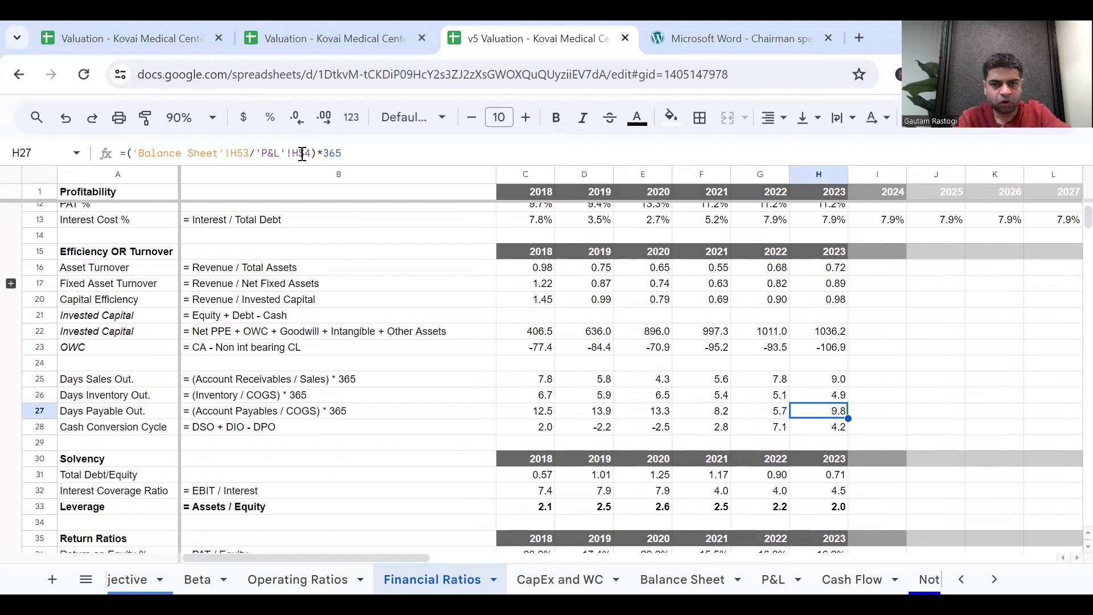
double_click(821, 421)
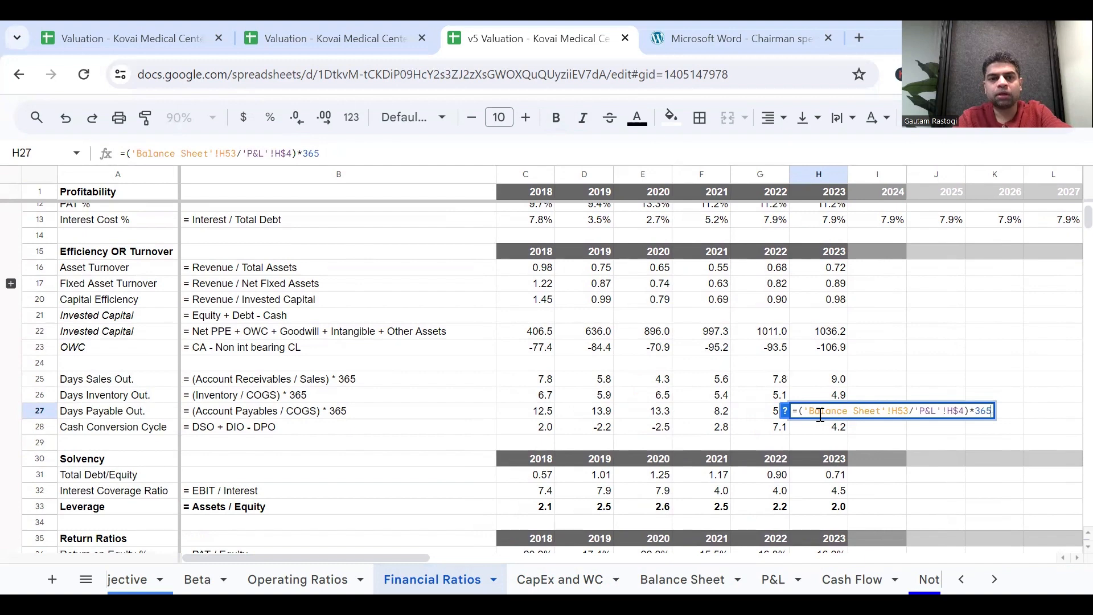
key("Escape")
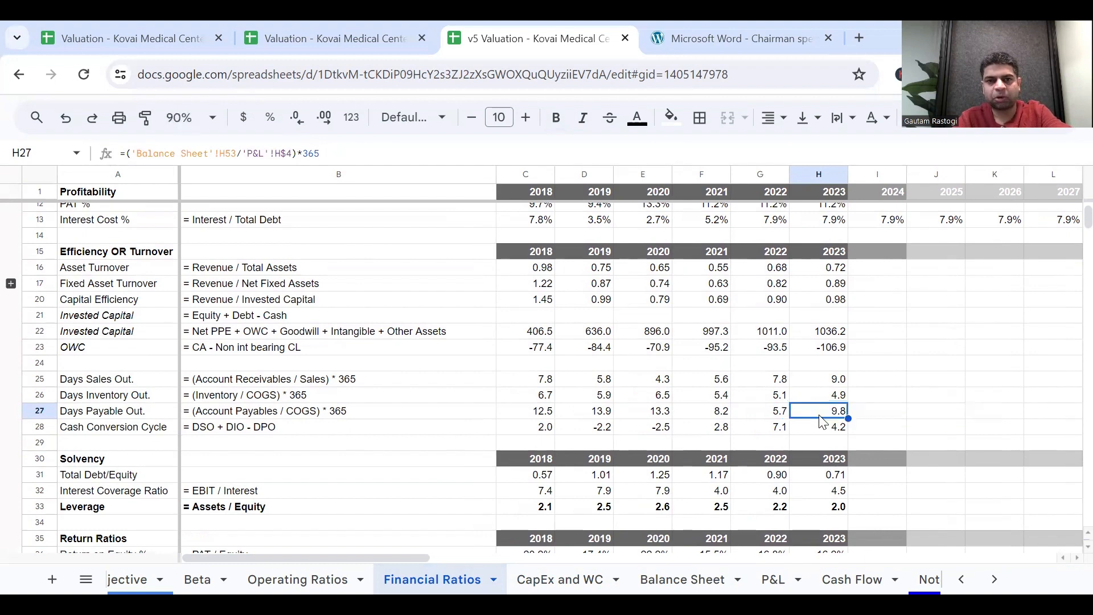
Check the formula's source figures: 2023 Revenue from Operations in P&L H4 and Payables on the Balance Sheet.
left_click(786, 577)
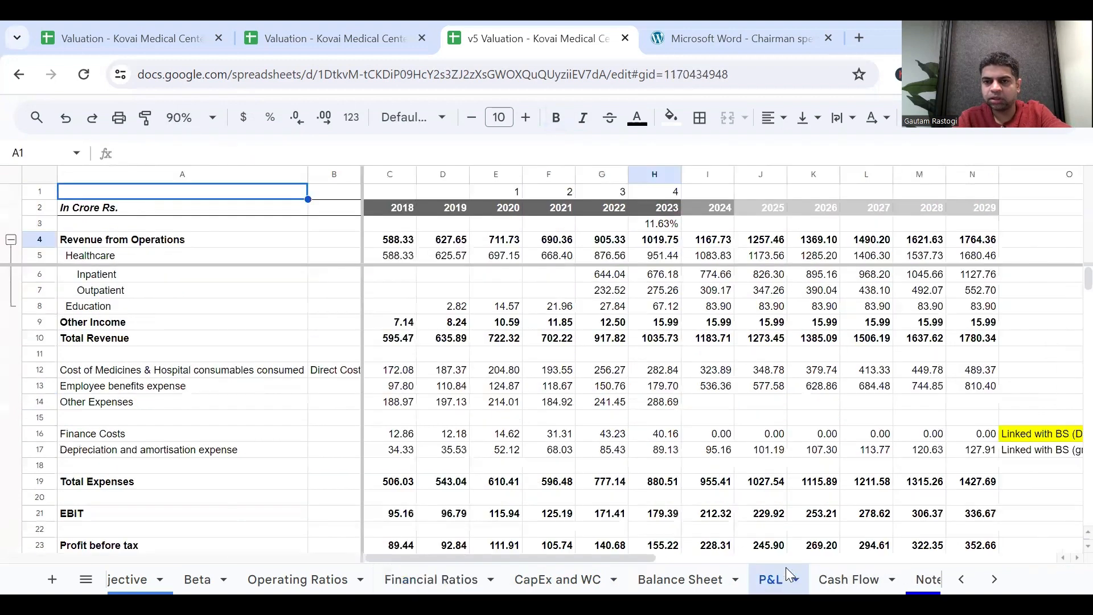
left_click(659, 243)
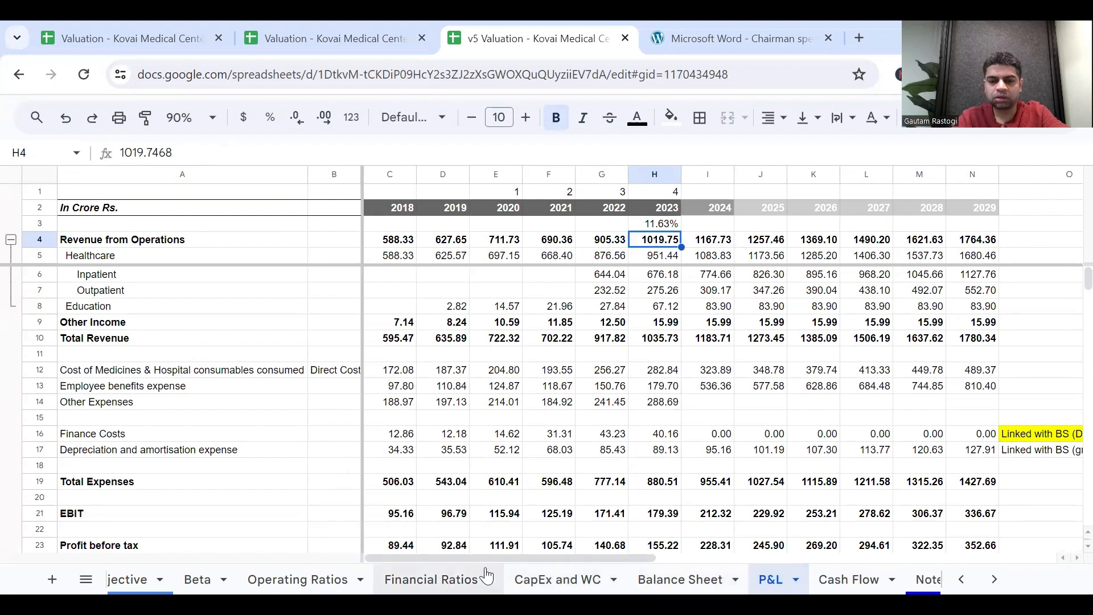
left_click(675, 578)
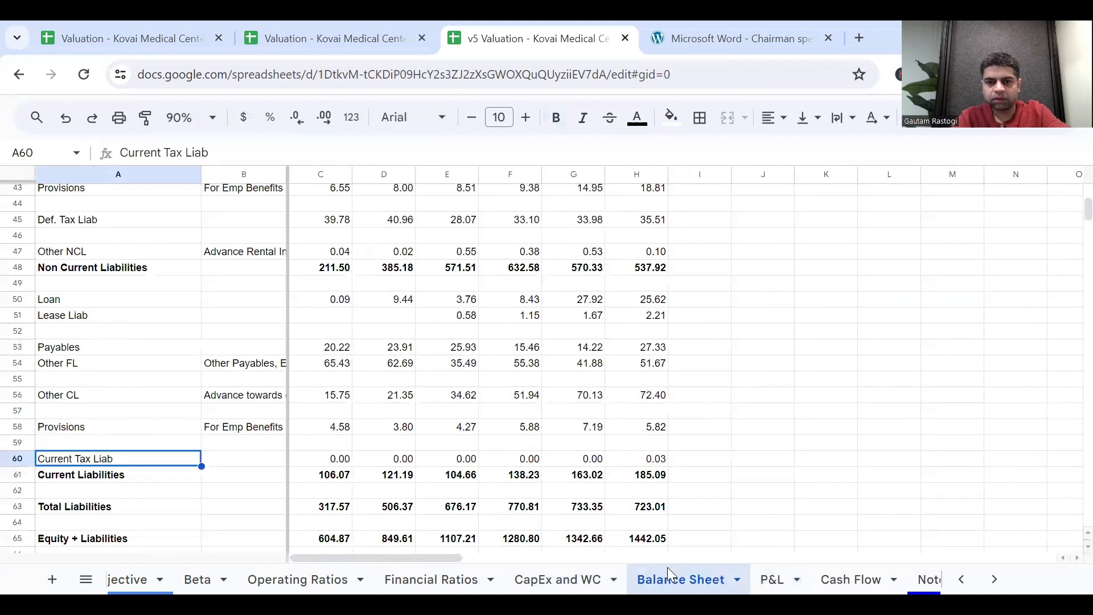
Set 2024 Days of Payables O/S in I27 of CapEx and WC to =H27 and fill it across to 2029 in N27.
left_click(587, 580)
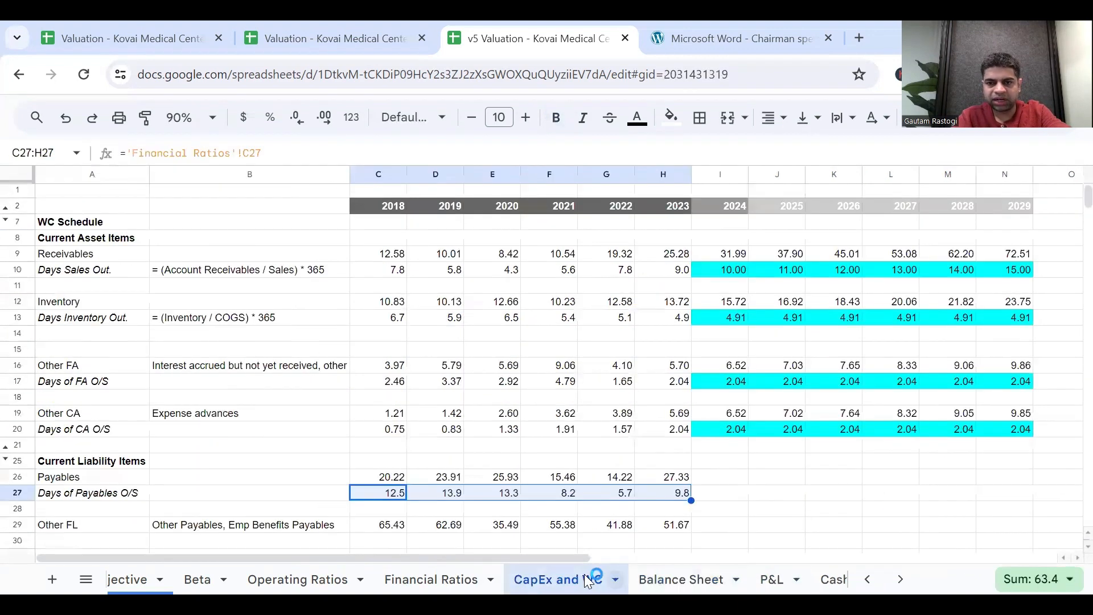
left_click(683, 479)
left_click(720, 492)
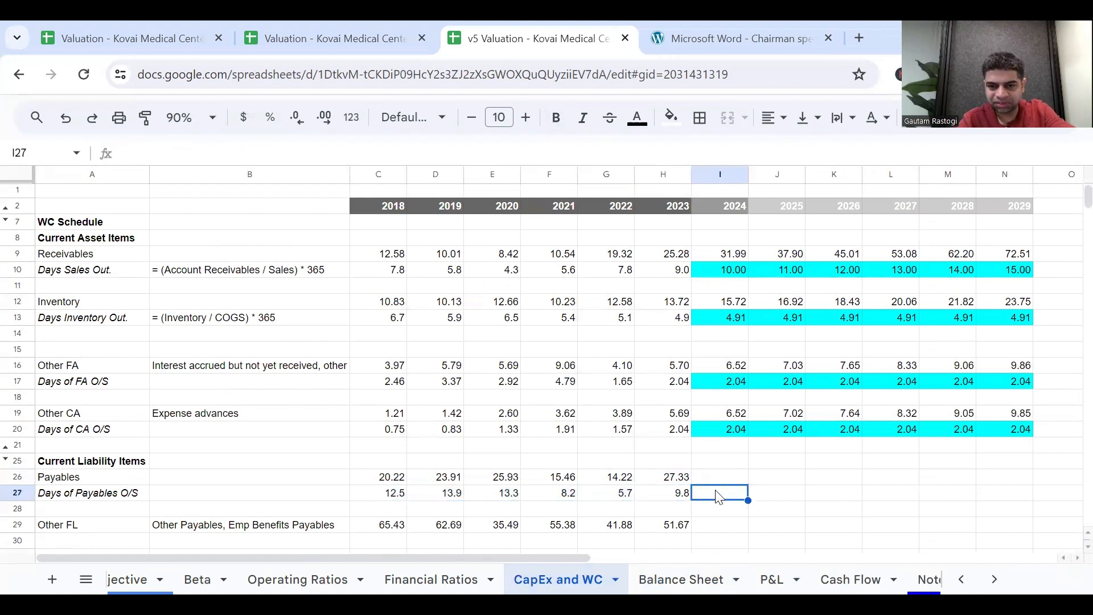
type("=")
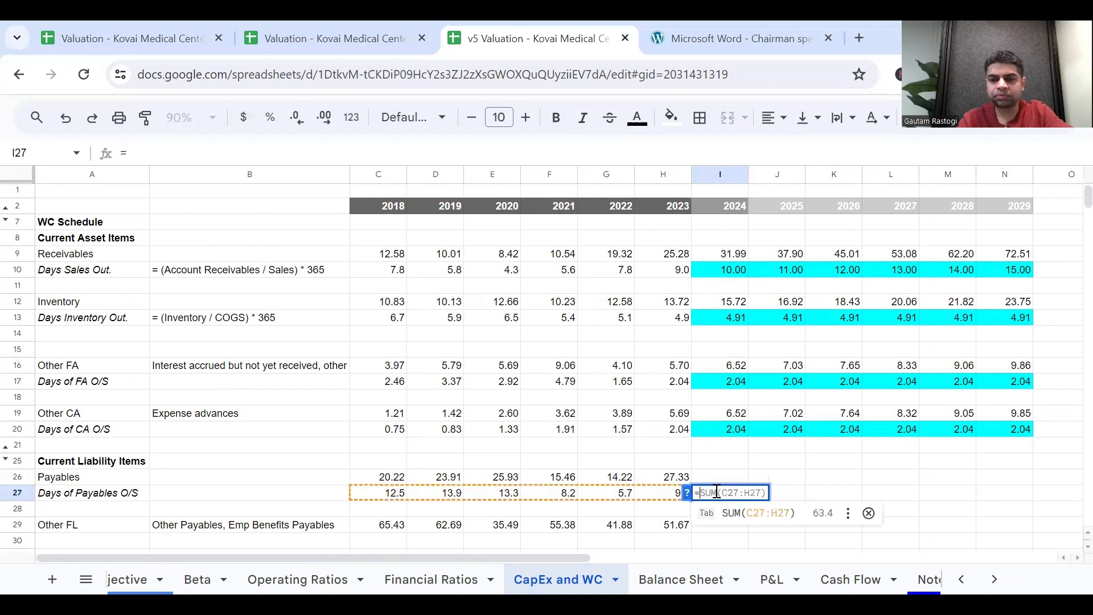
left_click(656, 495)
left_click(736, 500)
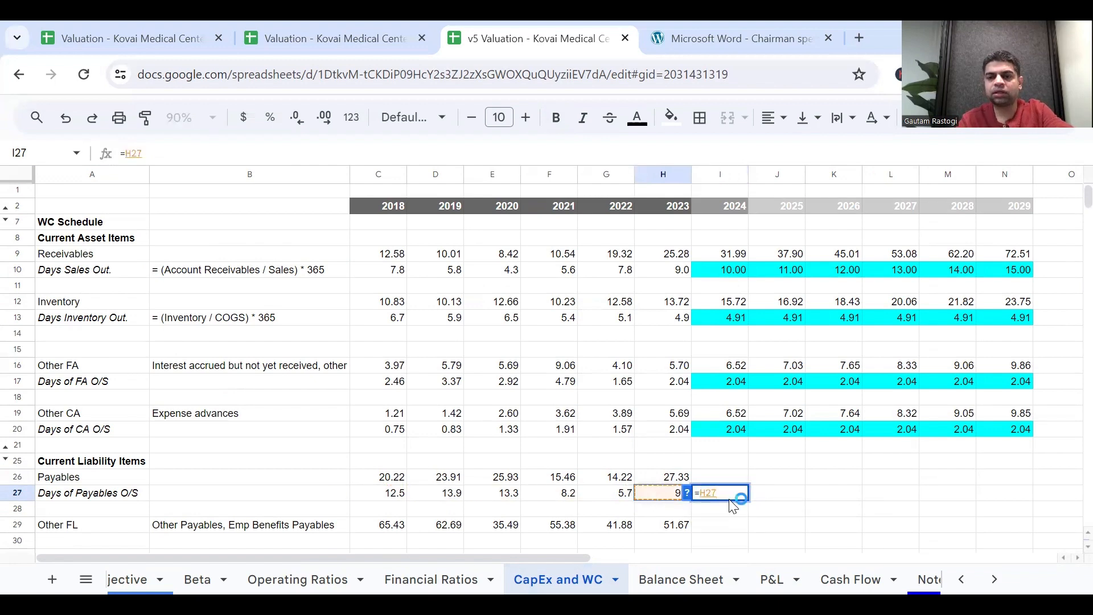
key("Return")
key("Up")
left_click_drag(753, 502, 1010, 517)
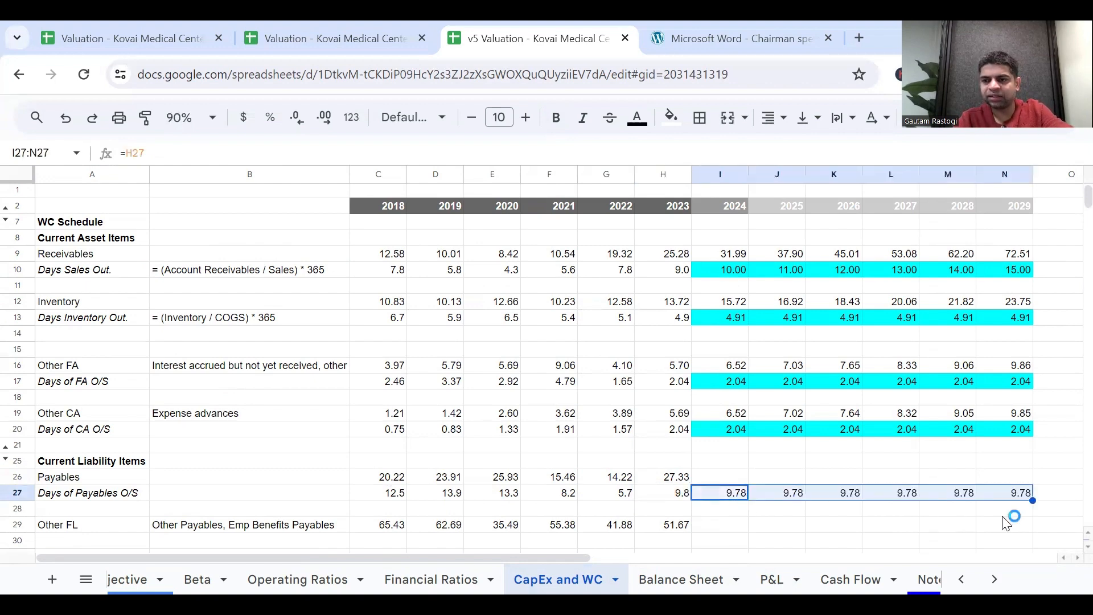
Shade I27:N27 cyan, copy the 2024 Other CA formula into Payables I26 as =(I27/365)*'P&L'!I$4, and fill it across to 2029 in N26.
left_click(671, 117)
left_click(770, 195)
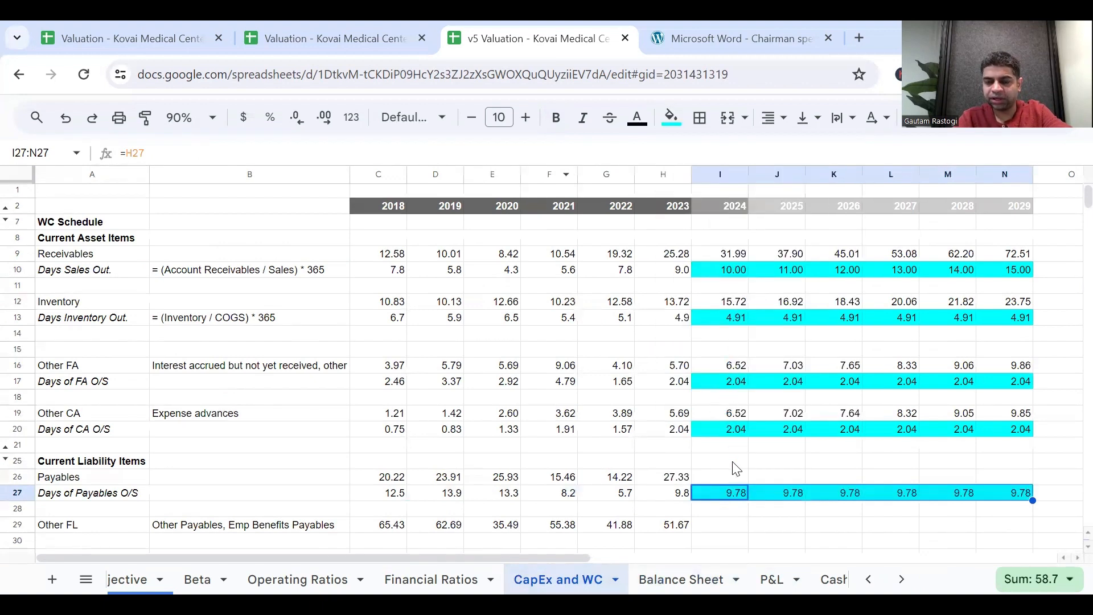
left_click(736, 481)
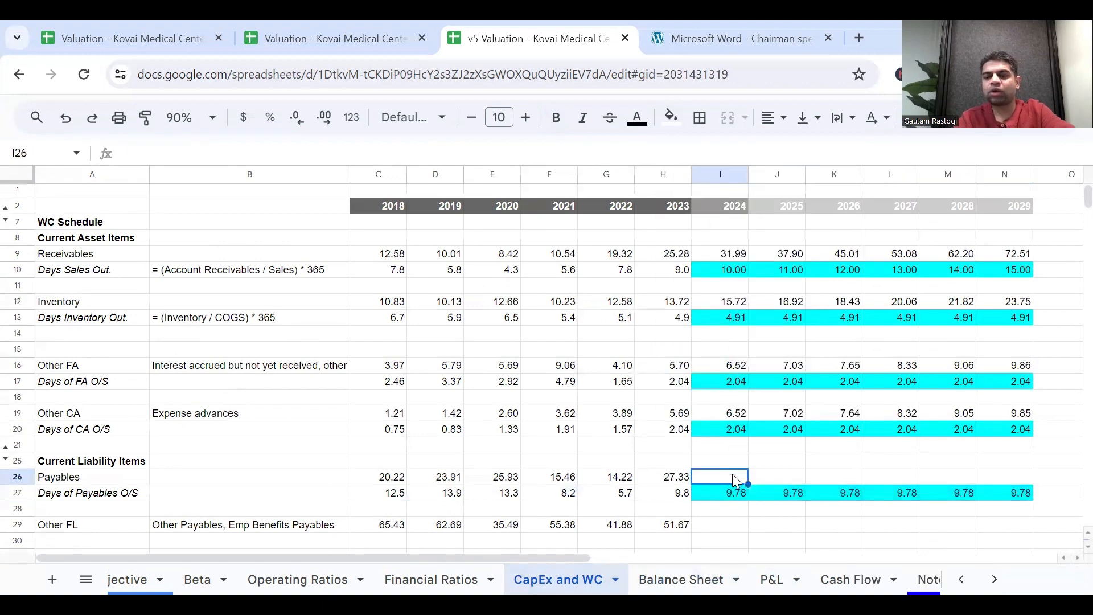
left_click(730, 414)
key("ctrl+c")
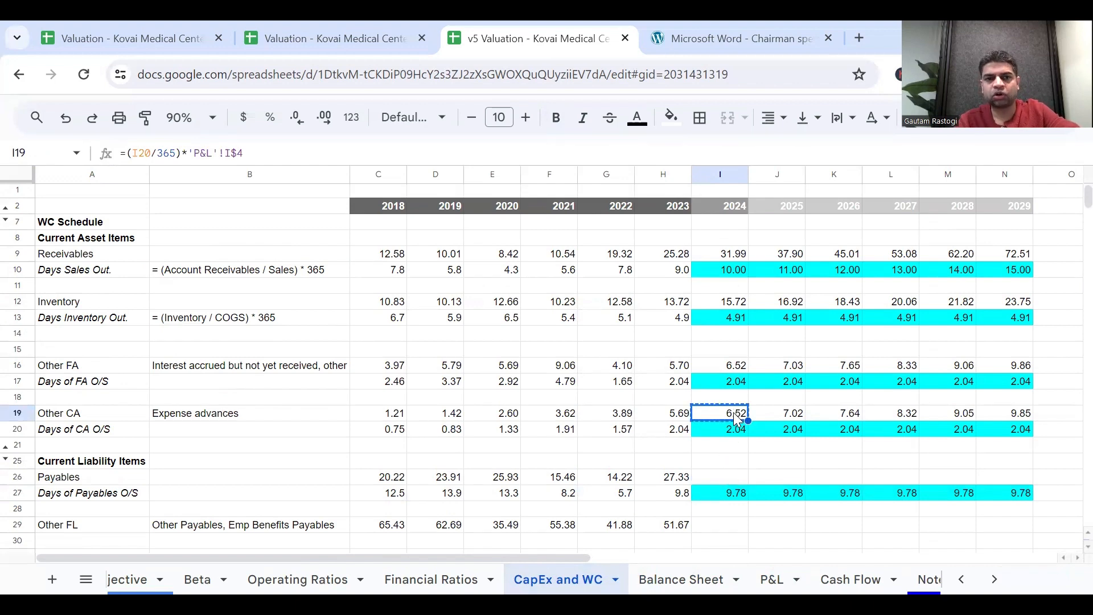
left_click(735, 478)
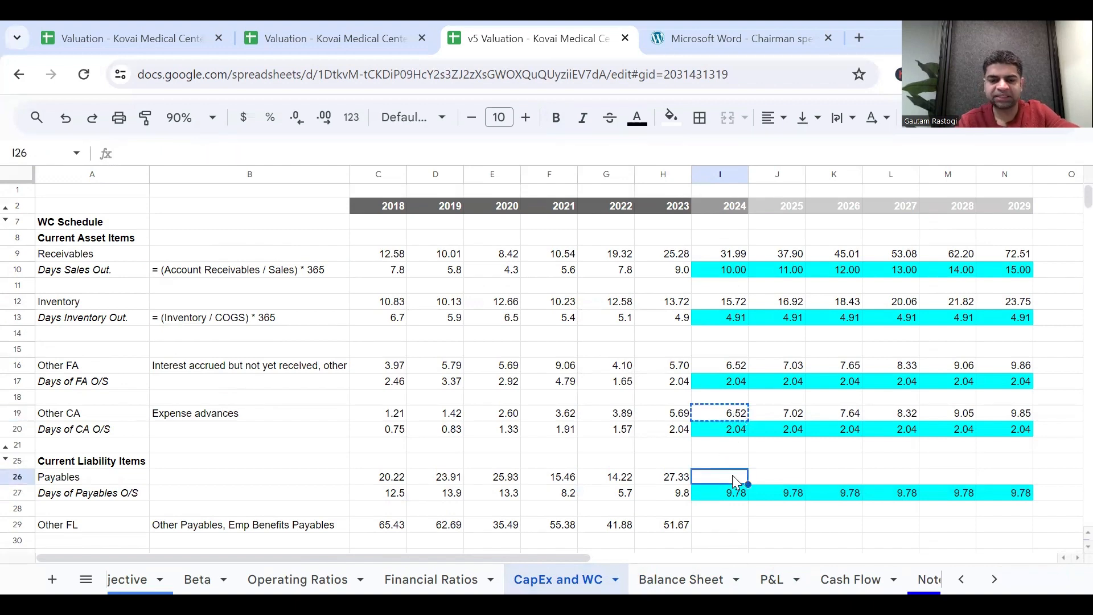
key("ctrl+v")
double_click(737, 479)
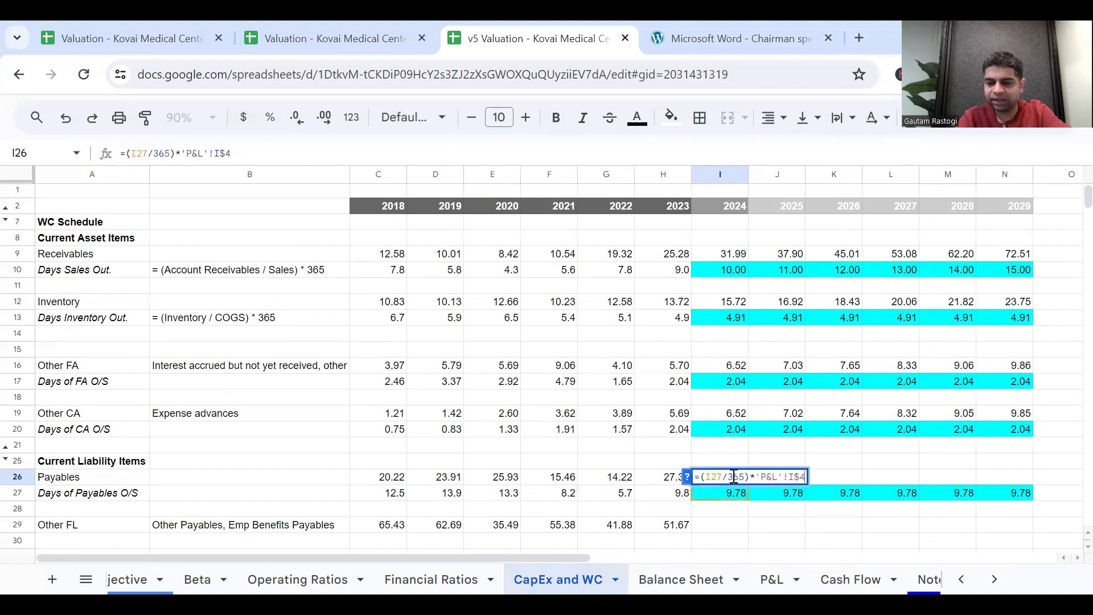
key("Escape")
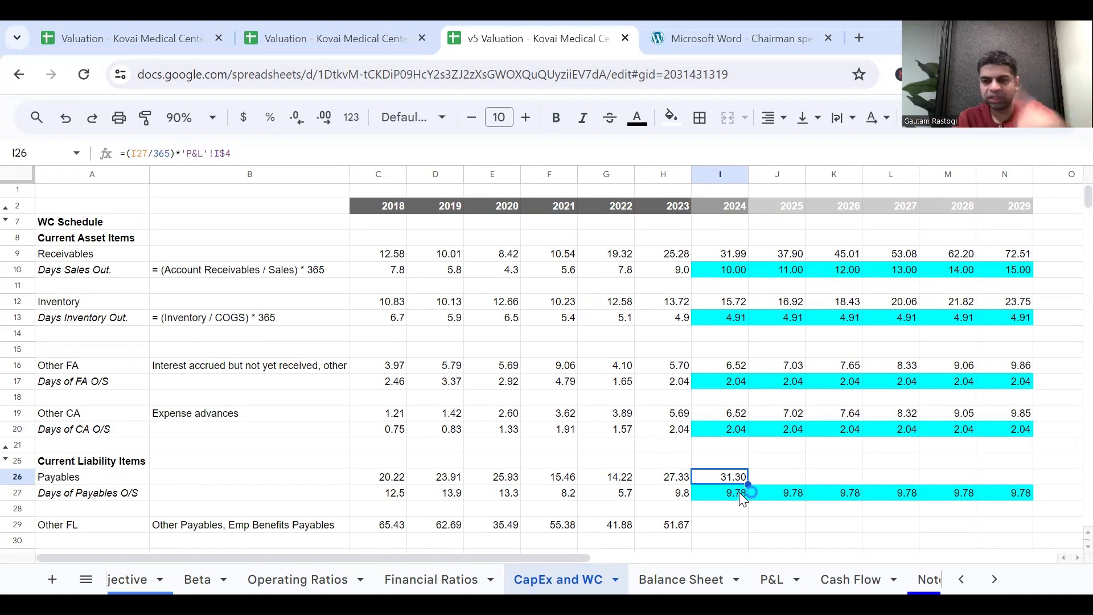
left_click_drag(749, 481, 1016, 496)
Enter 2023 in O27 beside the Days of Payables O/S forecast as the base-year note.
scroll(993, 513, "right", 2)
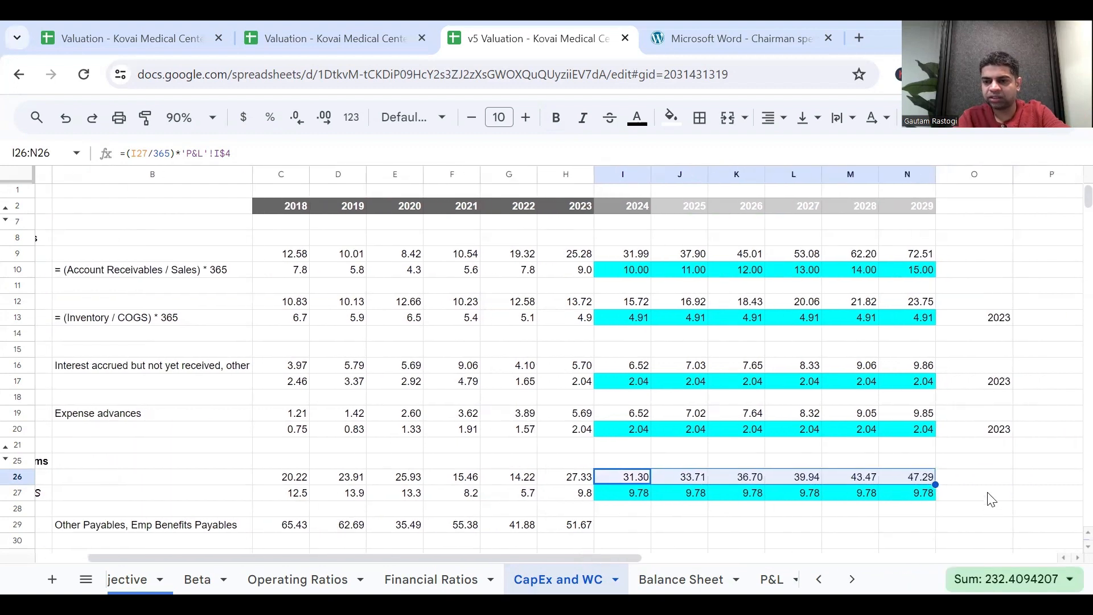
left_click(990, 495)
type("202")
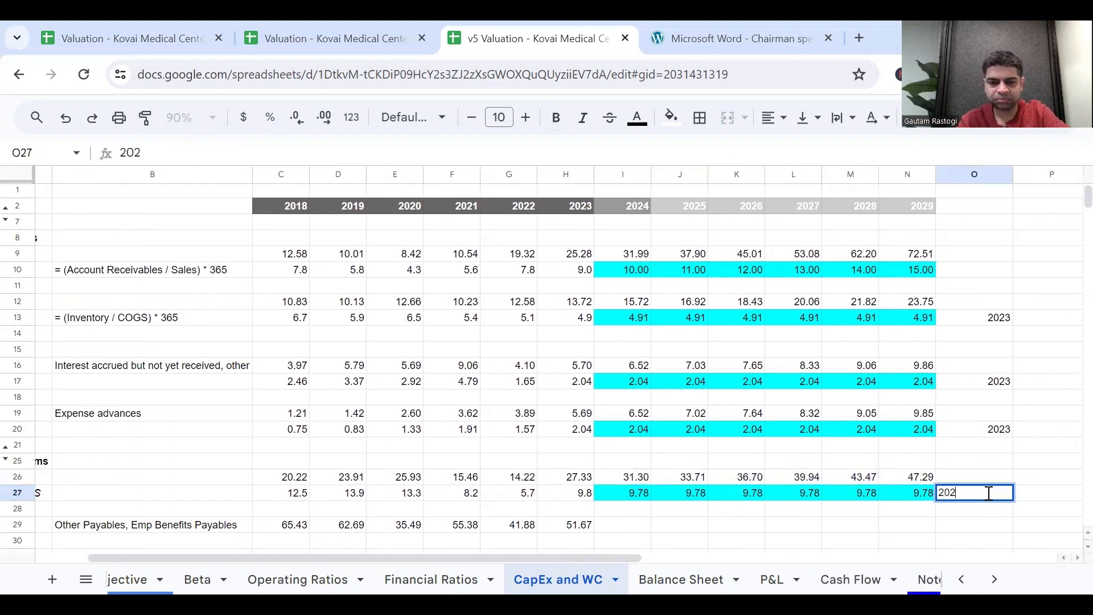
type("3")
key("Return")
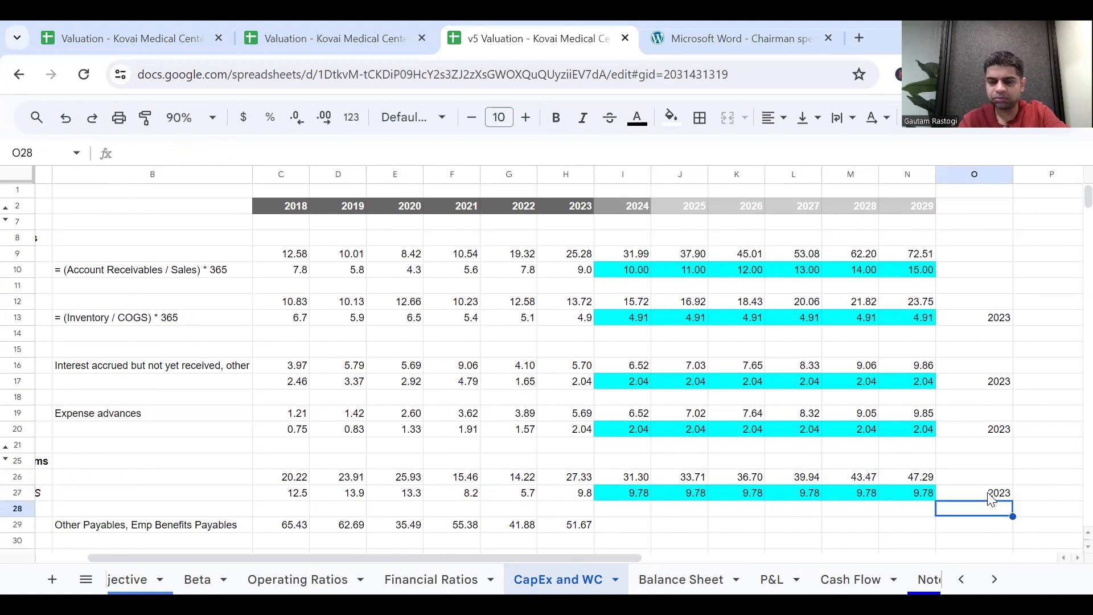
Label A30, below Other FL in the Current Liability Items, "Days of FL industry" and italicize it.
scroll(809, 474, "left", 1)
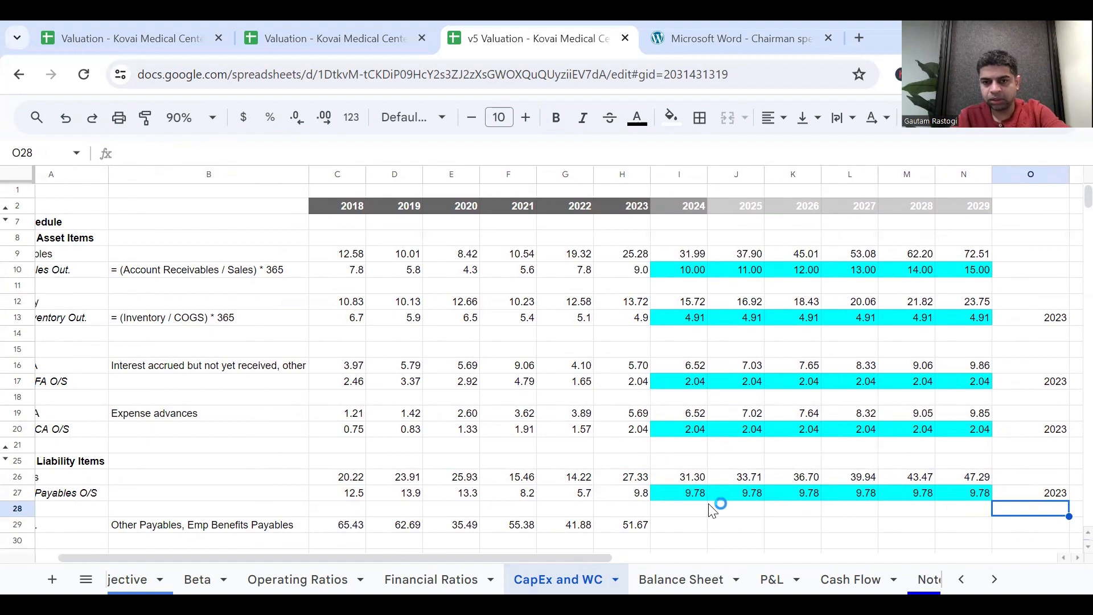
scroll(713, 508, "down", 2)
scroll(714, 506, "up", 2)
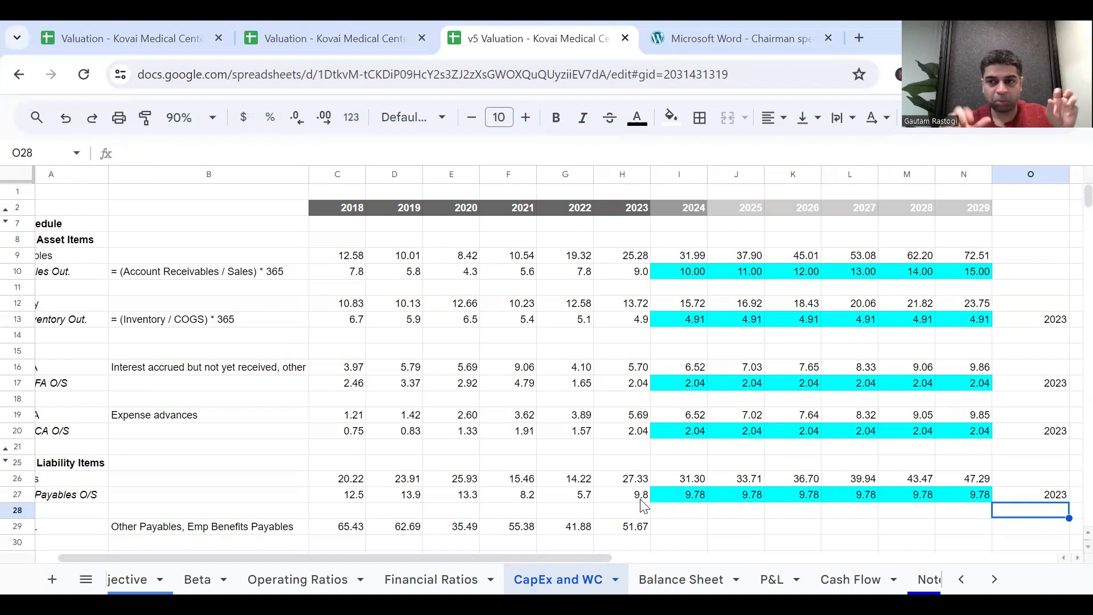
scroll(643, 506, "down", 1)
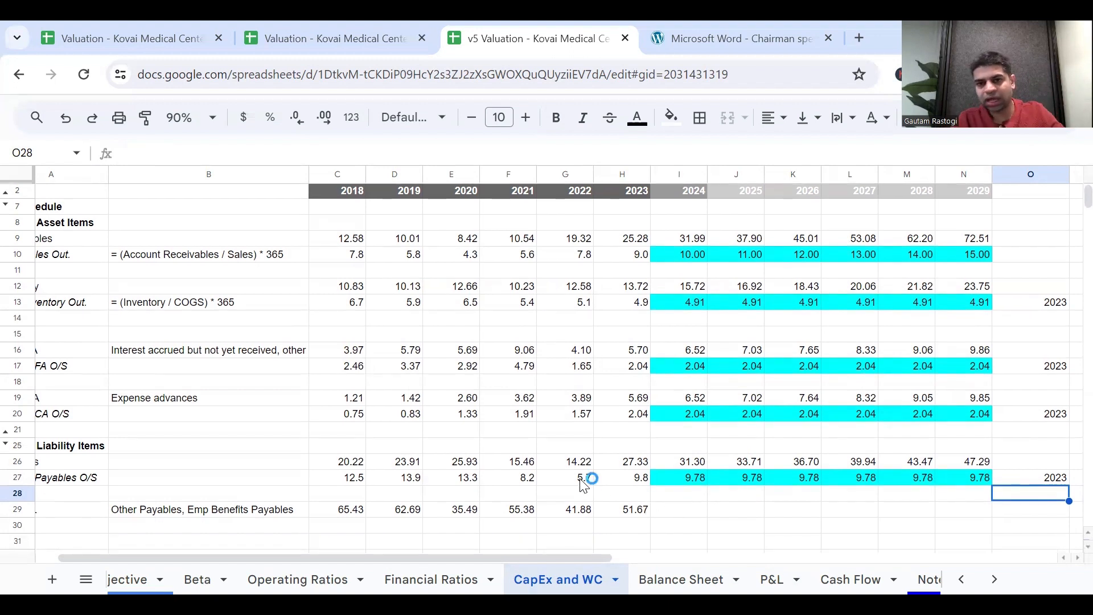
scroll(678, 508, "left", 2)
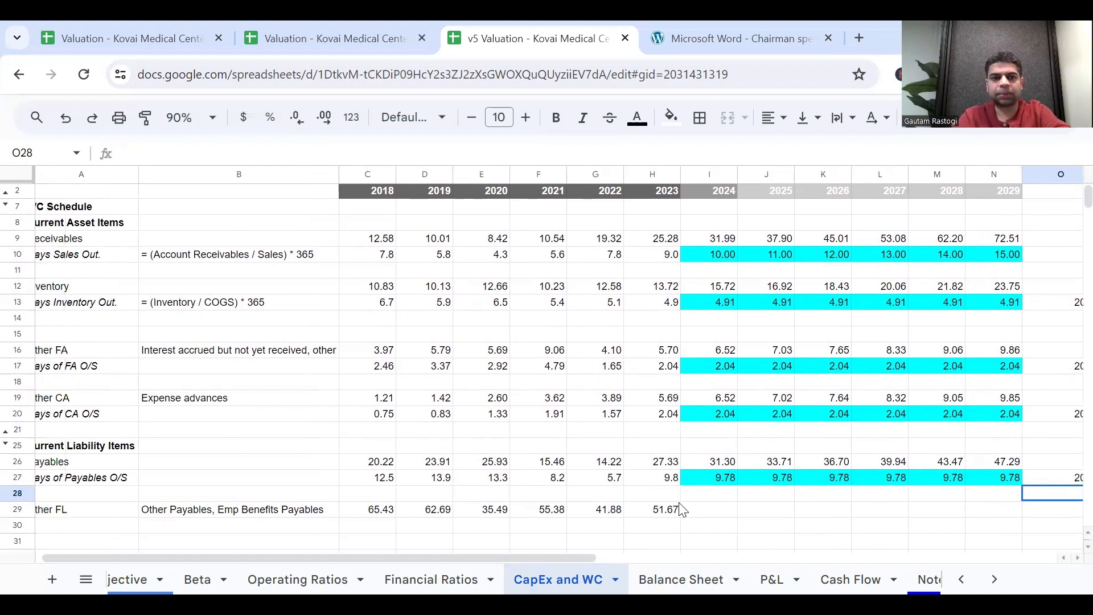
scroll(706, 508, "down", 1)
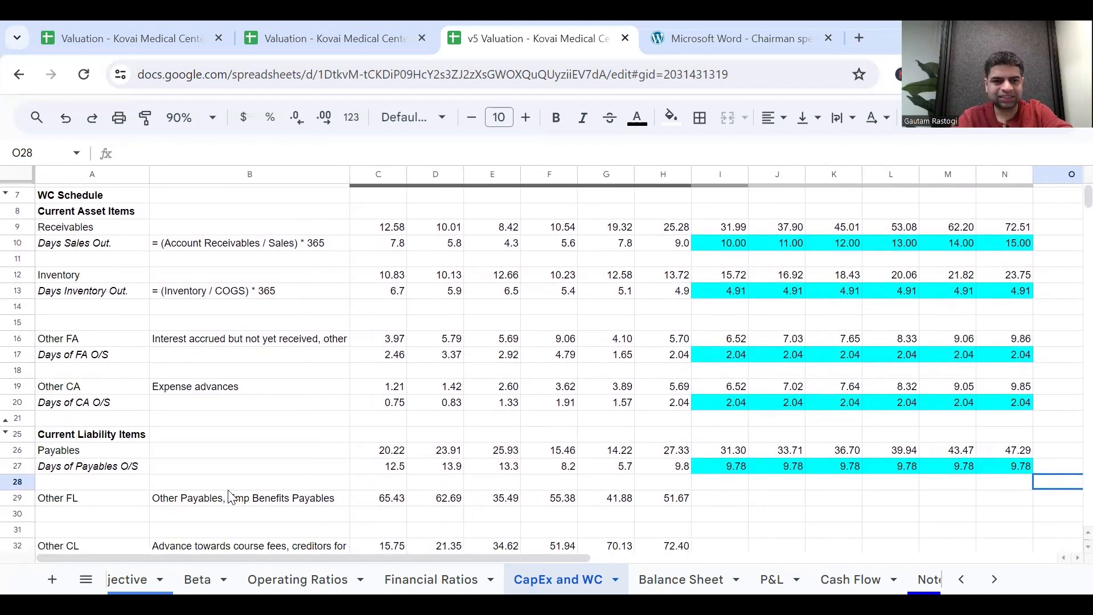
left_click(103, 516)
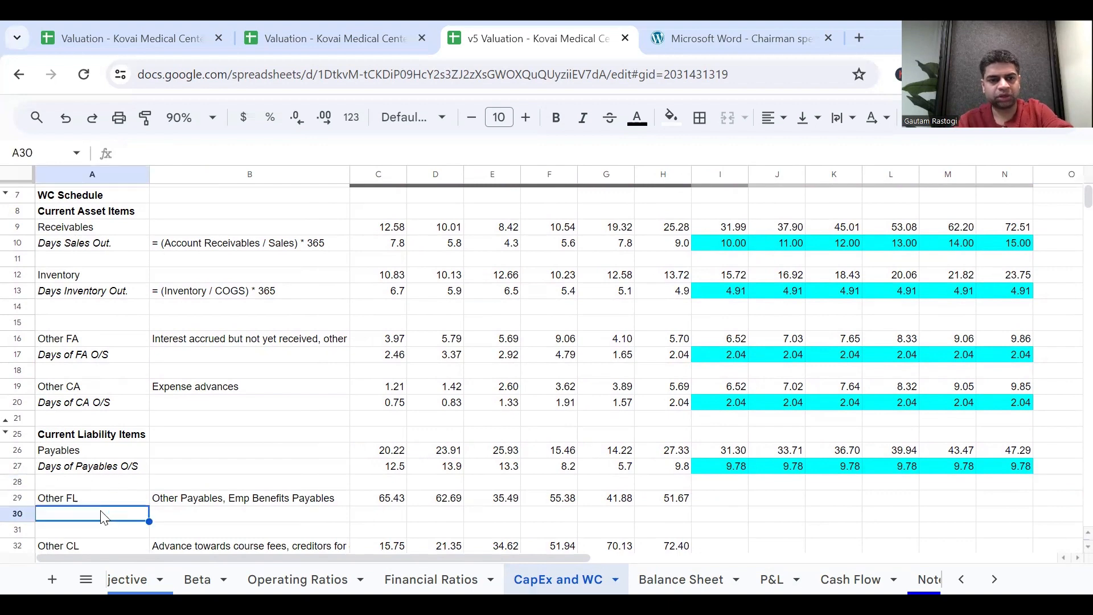
type("DAYS")
key("BackSpace")
key("BackSpace")
key("BackSpace")
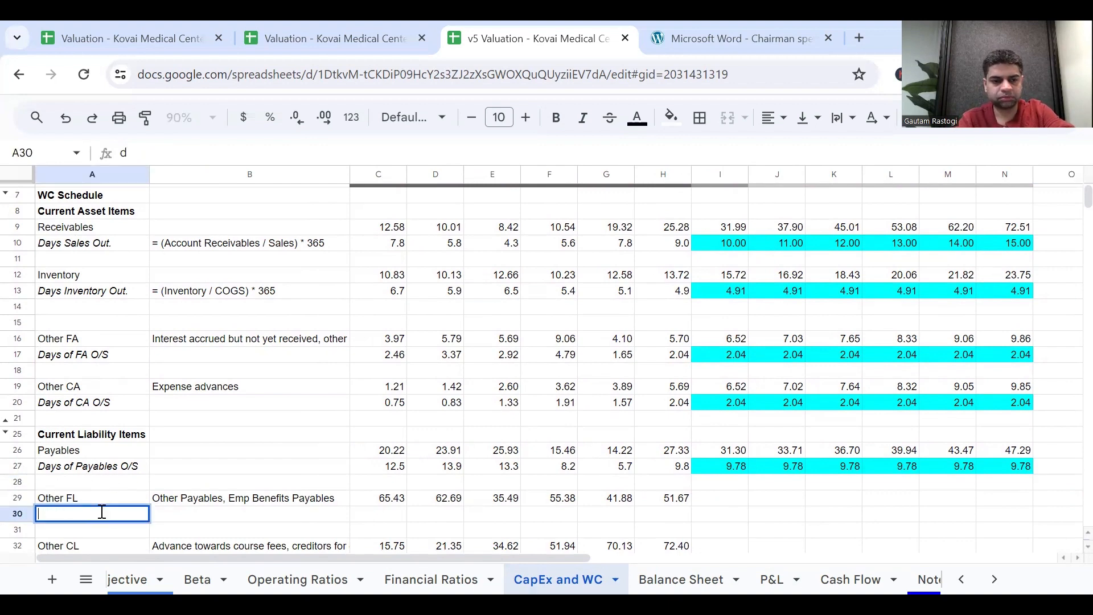
type("ays pf")
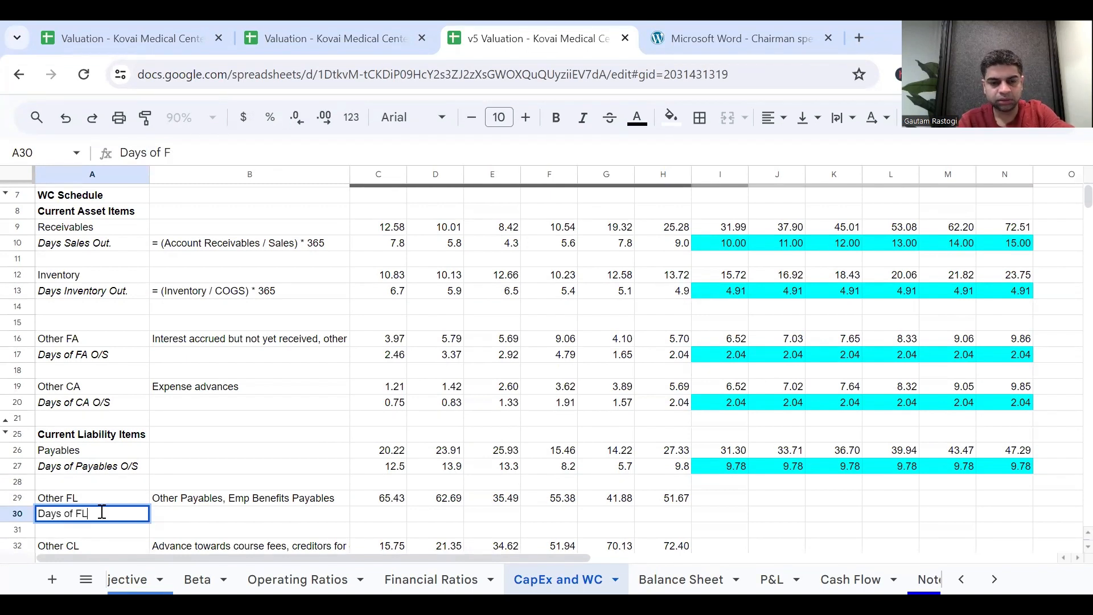
type("n")
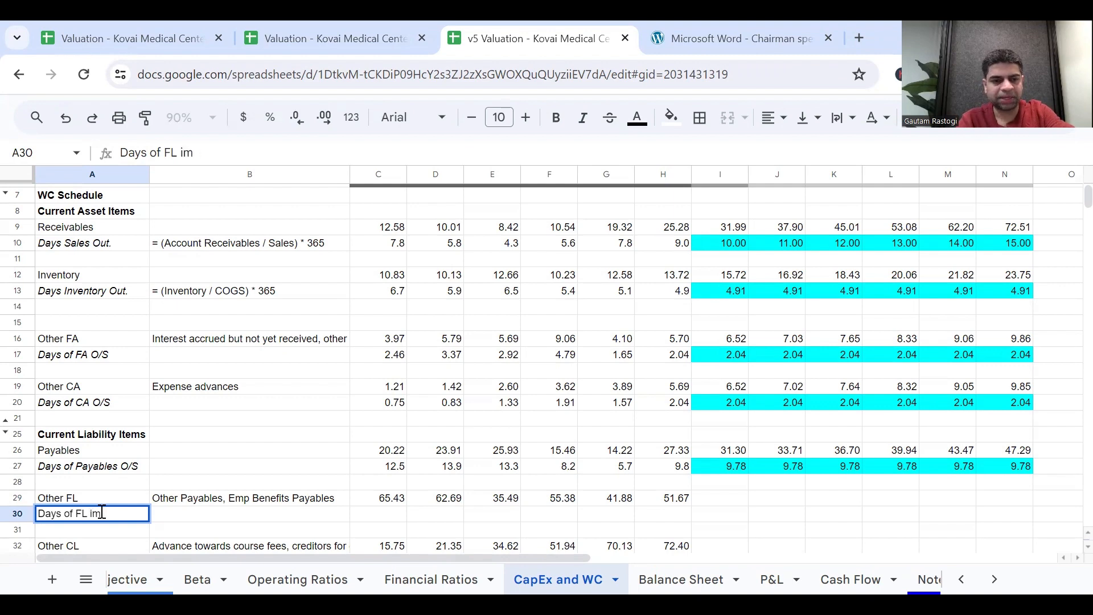
type("ndu")
key("BackSpace")
key("BackSpace")
type("us")
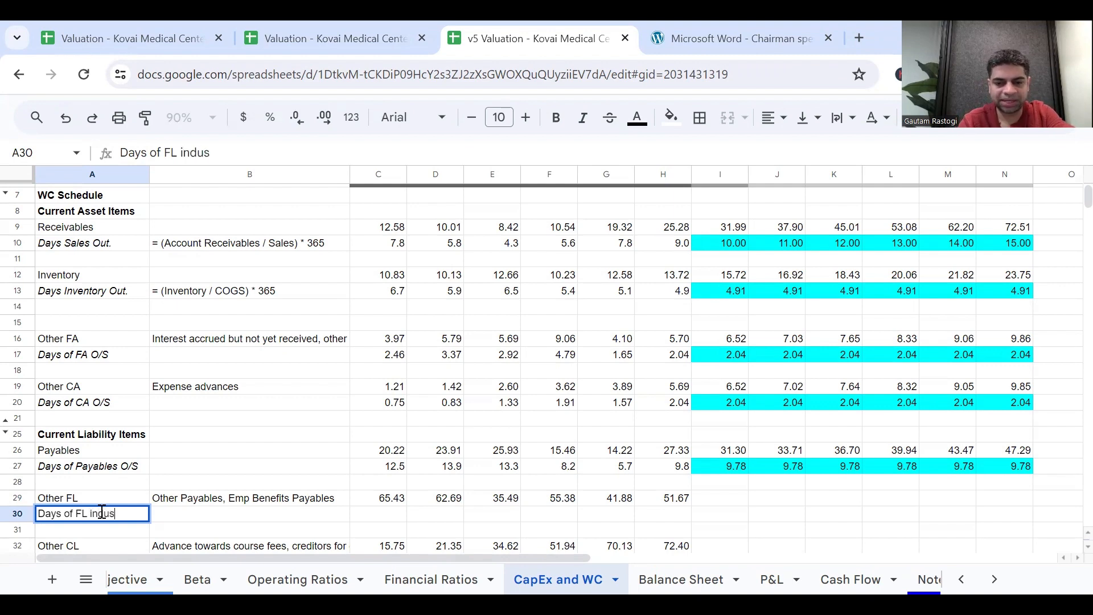
type("try")
key("Return")
left_click(103, 515)
key("ctrl+i")
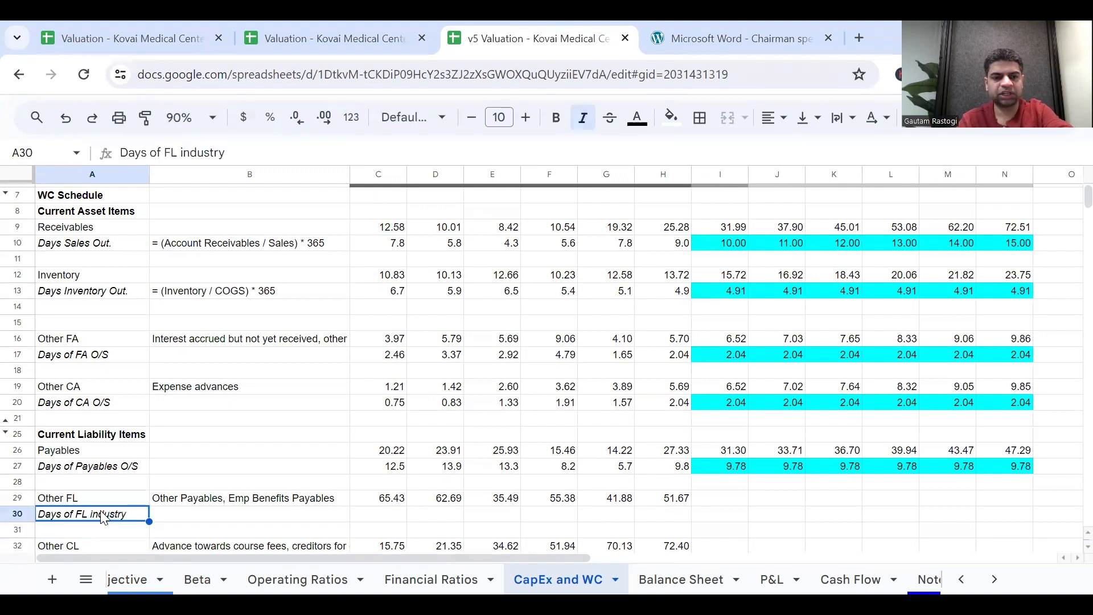
Copy the 2023 Days of FA O/S formula into H30 as =(H29/'P&L'!H$4)*365 and fill it back to 2018 in C30.
left_click(664, 468)
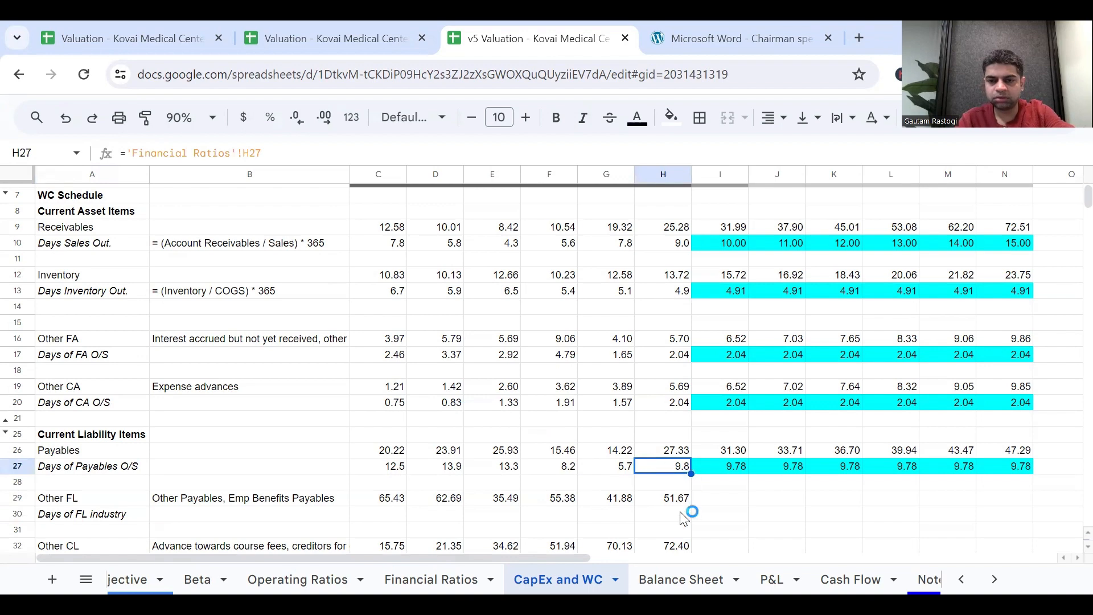
left_click(679, 358)
key("ctrl+c")
left_click(671, 516)
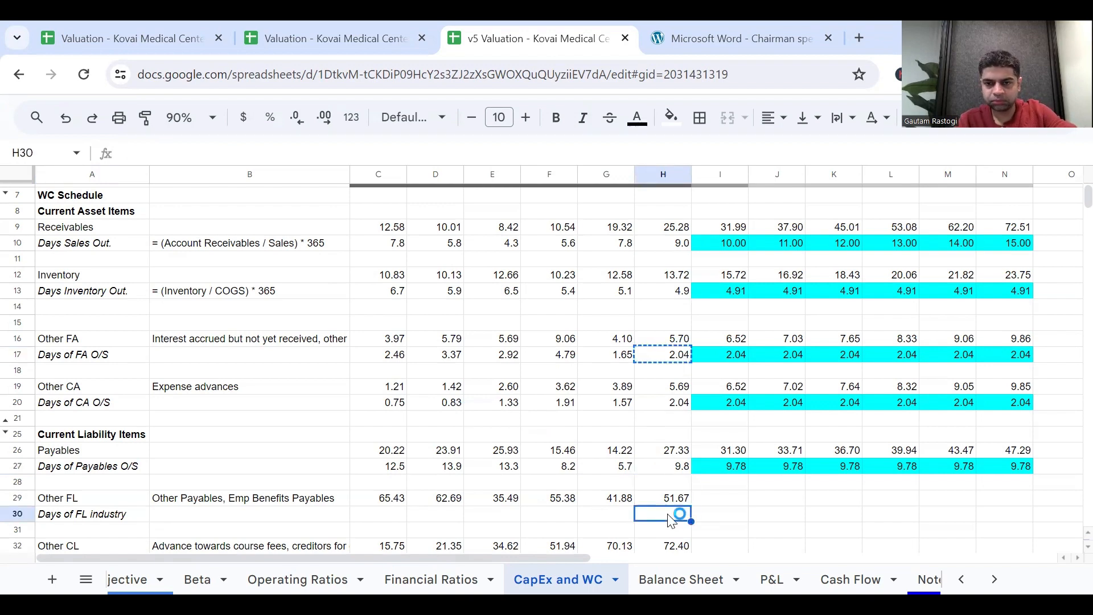
left_click(667, 359)
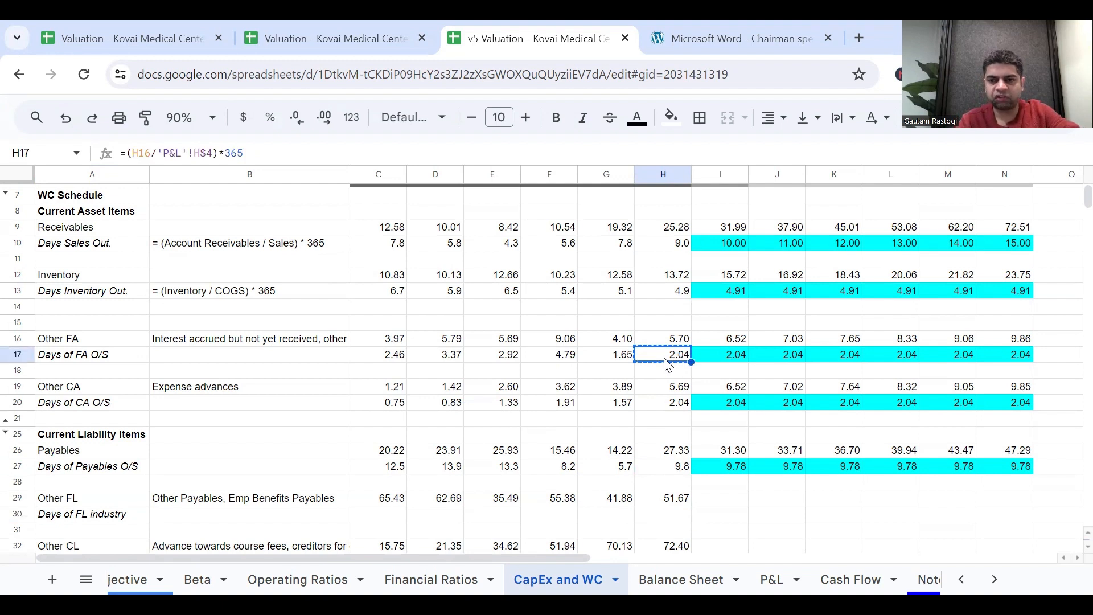
left_click(672, 517)
key("ctrl+v")
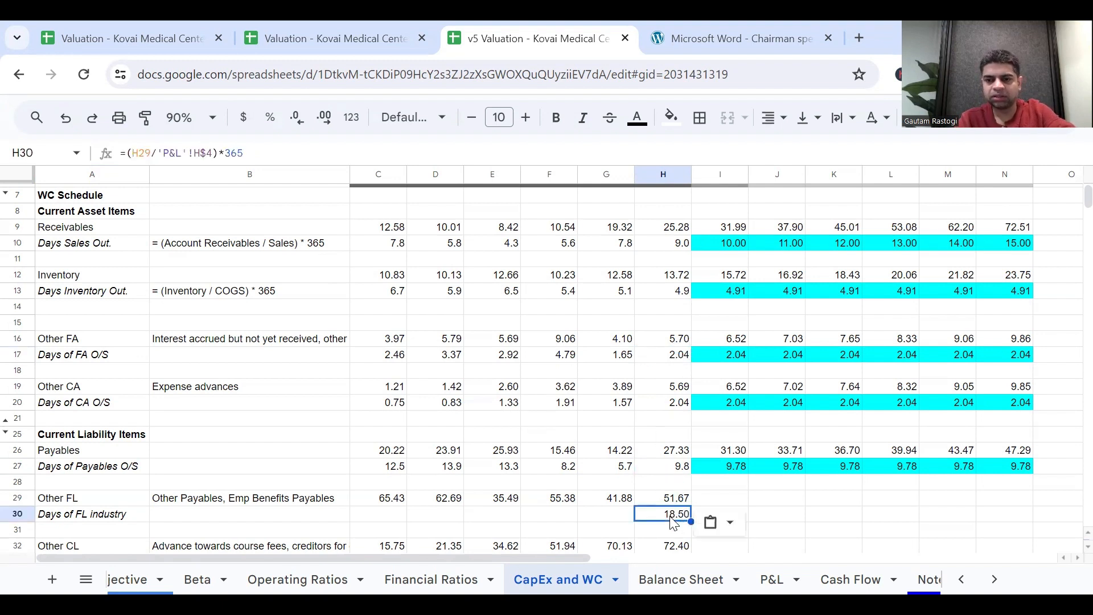
double_click(671, 516)
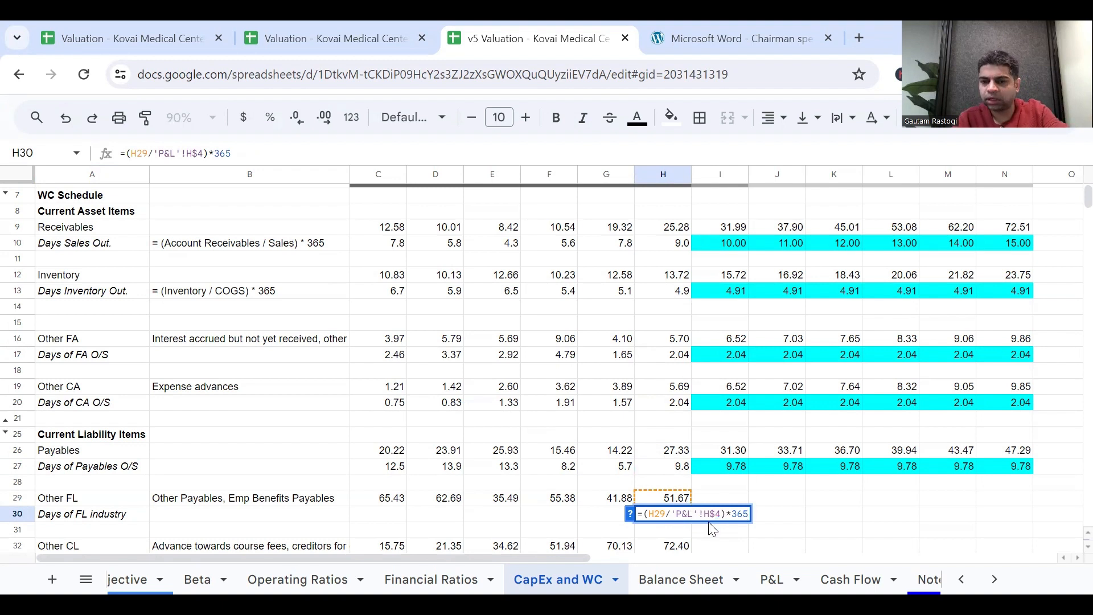
key("Escape")
left_click_drag(691, 522, 391, 500)
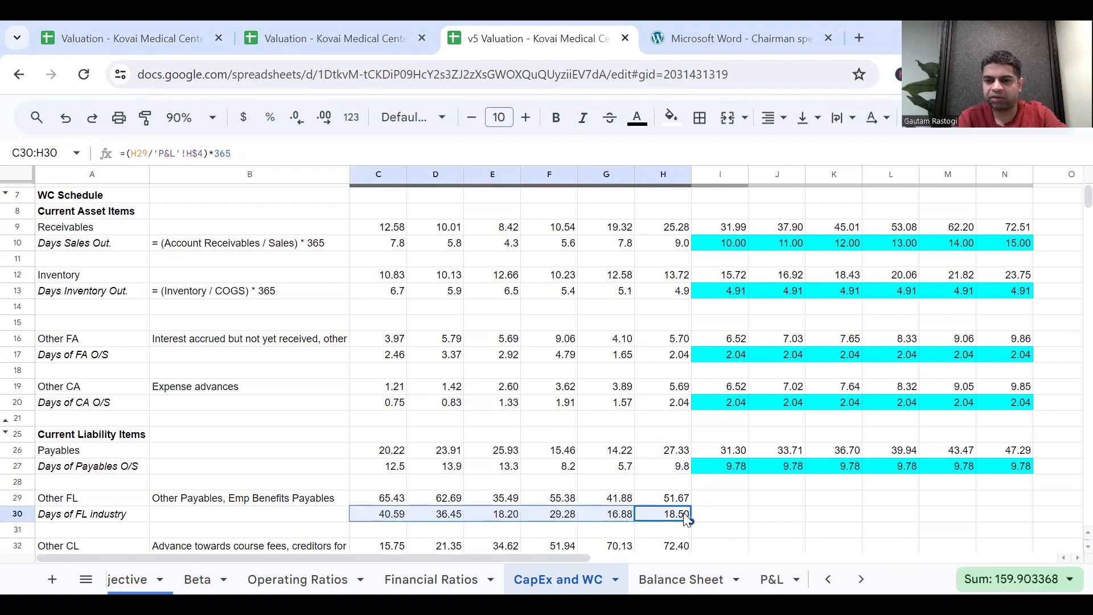
Copy the shaded 2024 days formula from I27 into I30 as =H30 and fill it across to 2029 in N30.
left_click(720, 516)
left_click(737, 470)
key("ctrl+c")
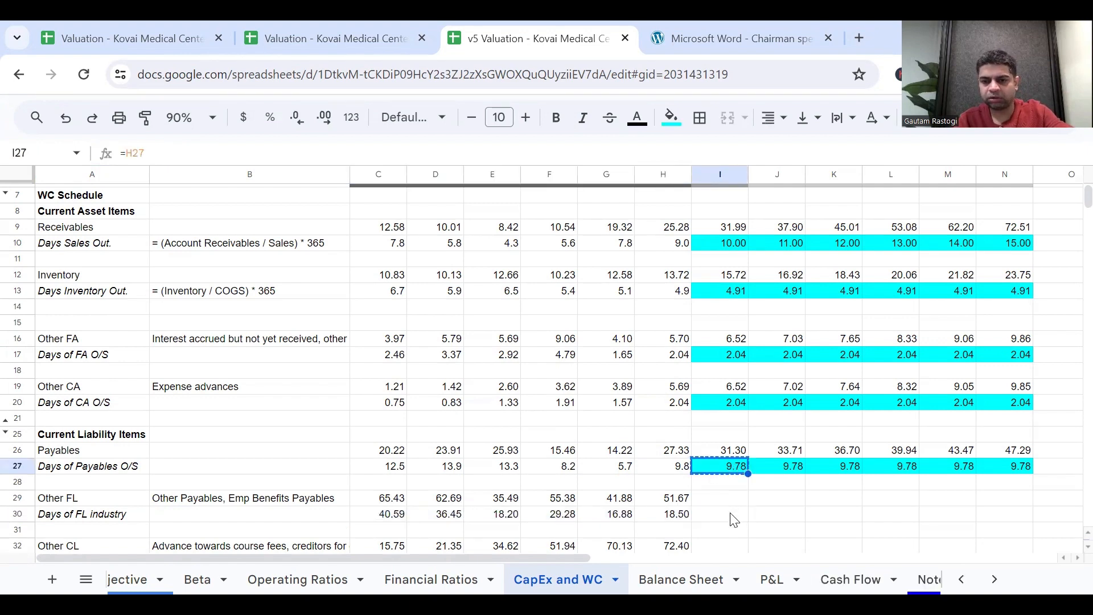
left_click(734, 516)
key("ctrl+v")
left_click(730, 451)
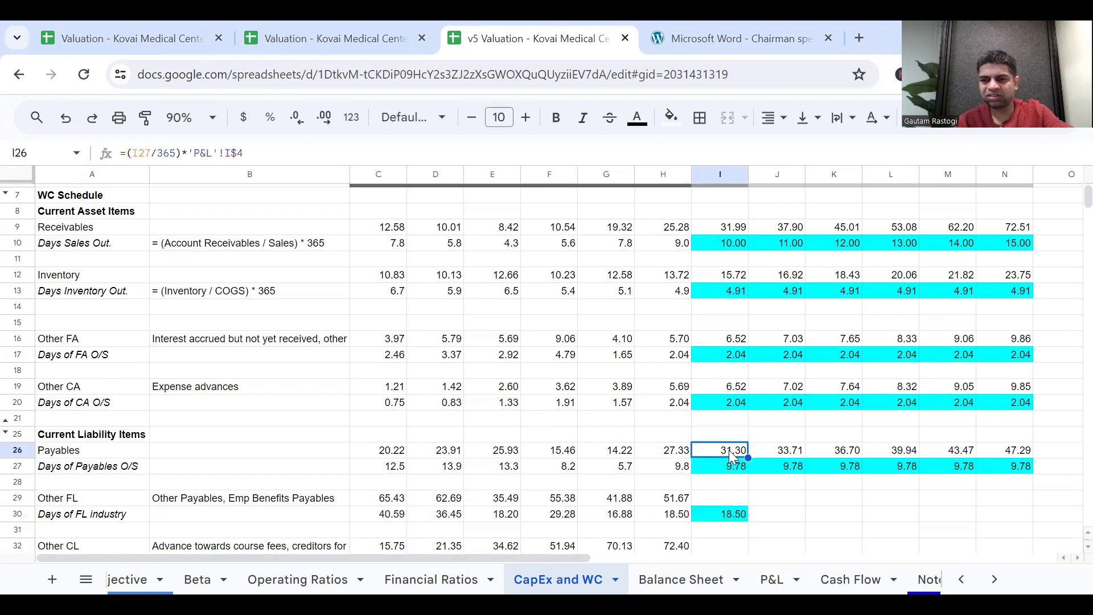
key("shift+Right")
key("shift+Right")
left_click(731, 466)
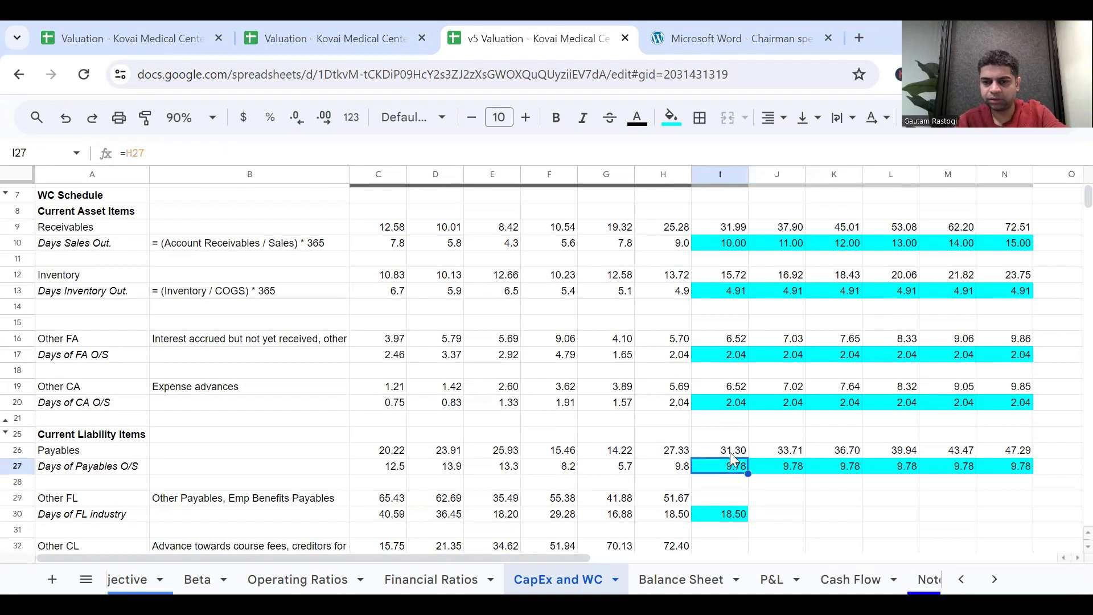
left_click(741, 514)
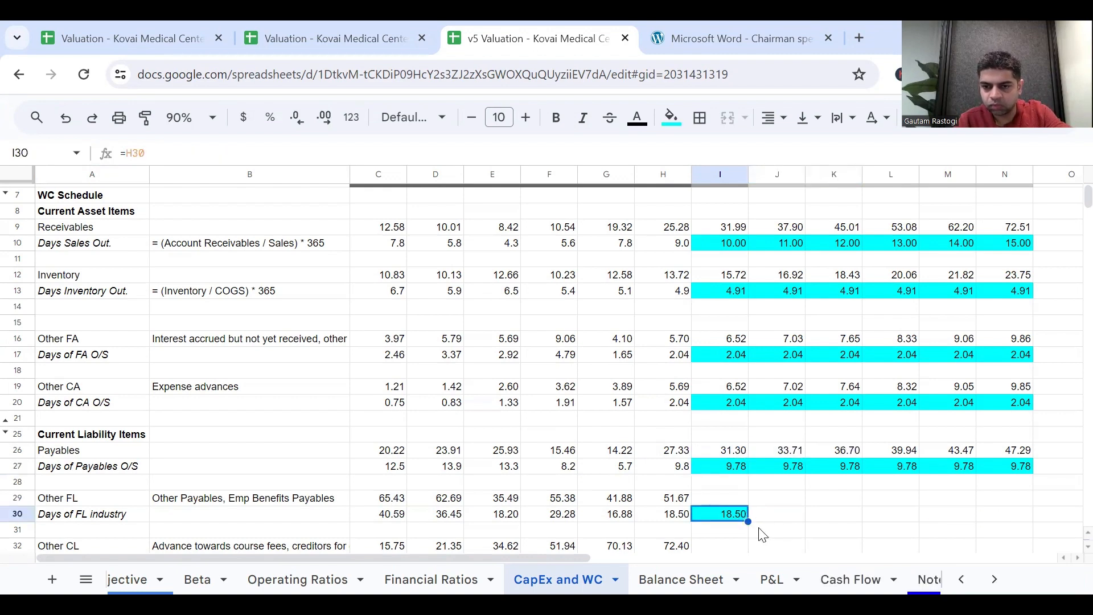
left_click_drag(748, 521, 1008, 519)
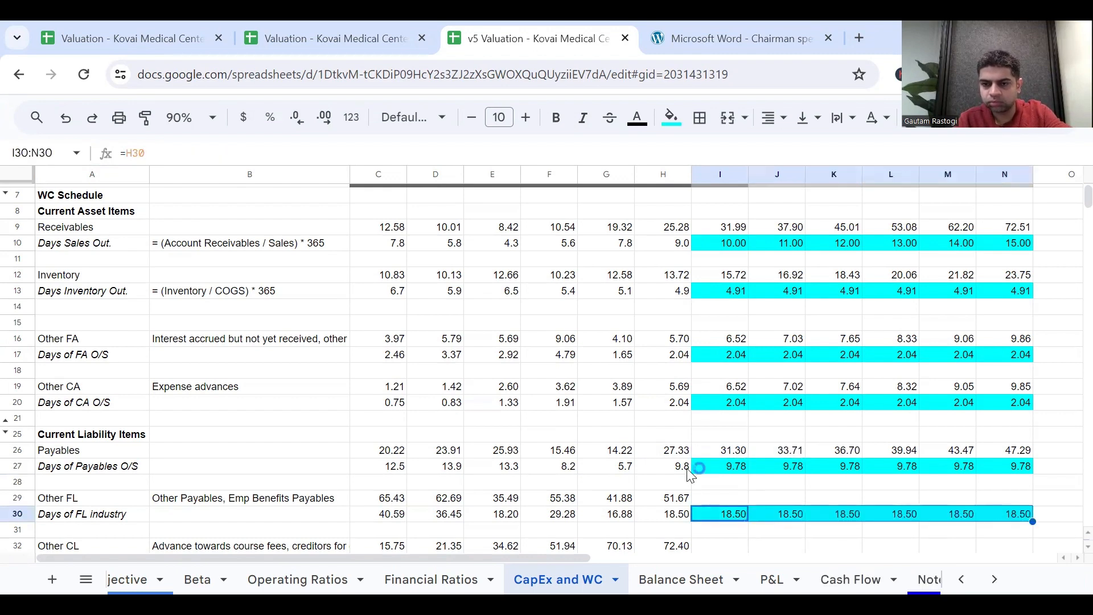
Copy the 2024 Payables formula into Other FL I29 as =(I30/365)*'P&L'!I$4 and fill it across to 2029 in N29.
left_click(726, 451)
key("ctrl+c")
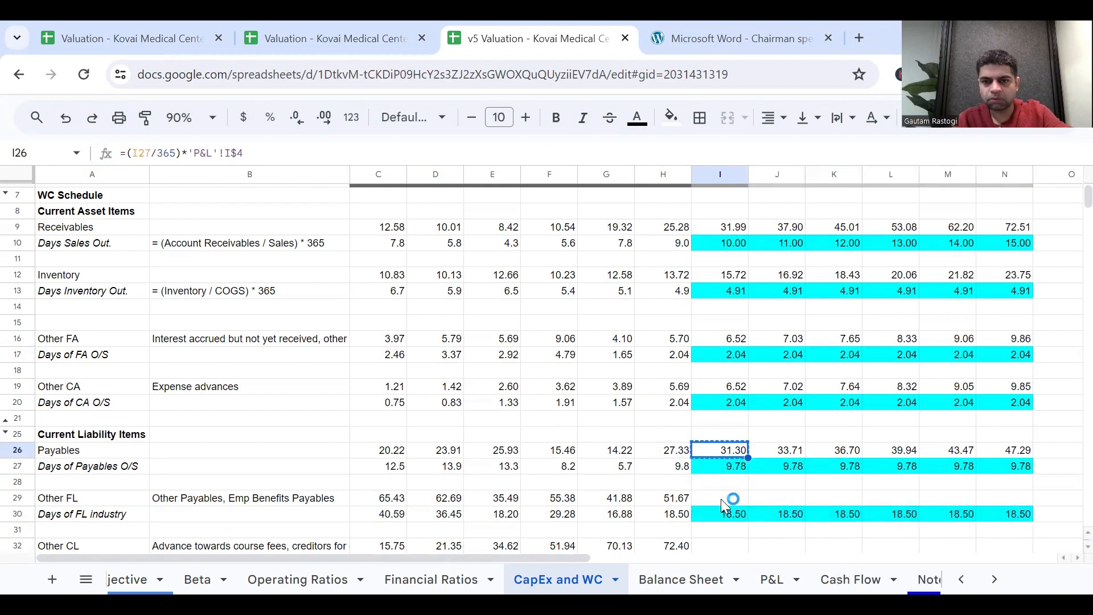
left_click(724, 499)
key("ctrl+v")
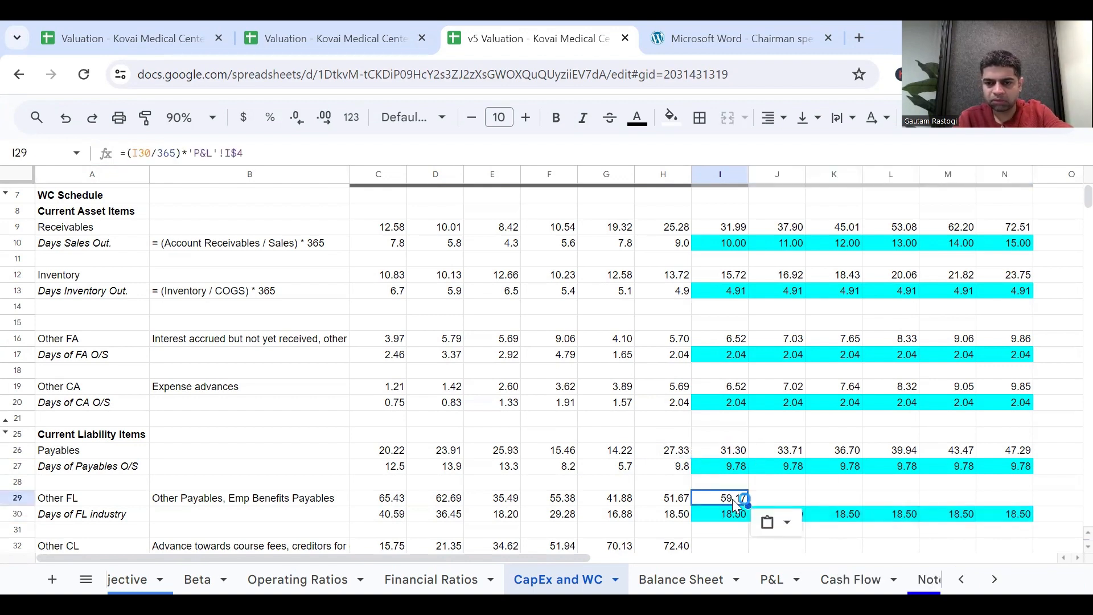
double_click(735, 498)
key("Escape")
left_click_drag(748, 505, 1008, 505)
scroll(845, 456, "down", 1)
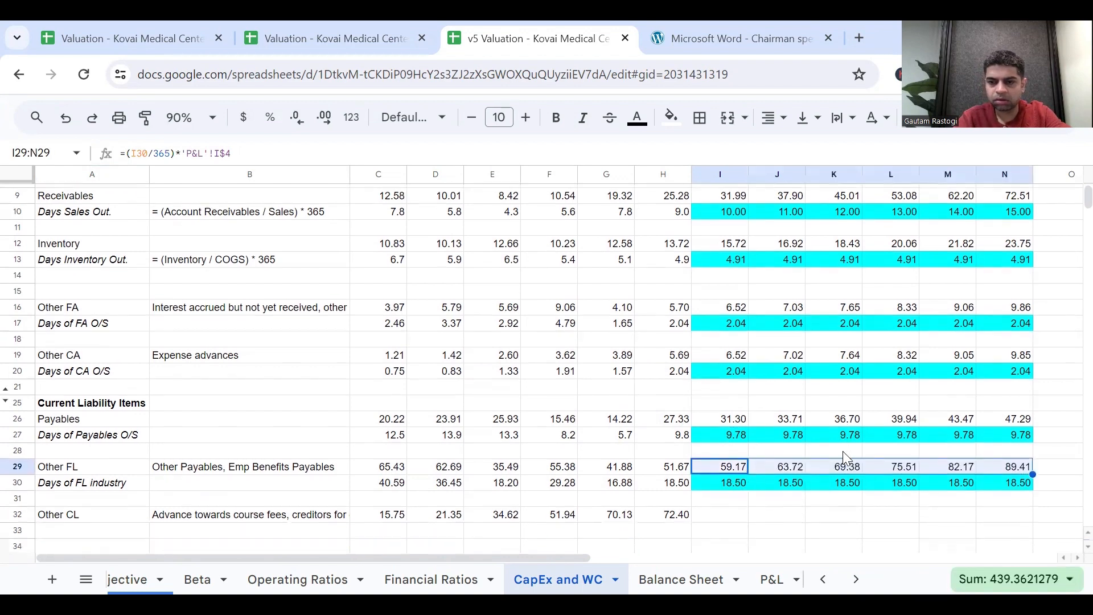
scroll(844, 454, "down", 1)
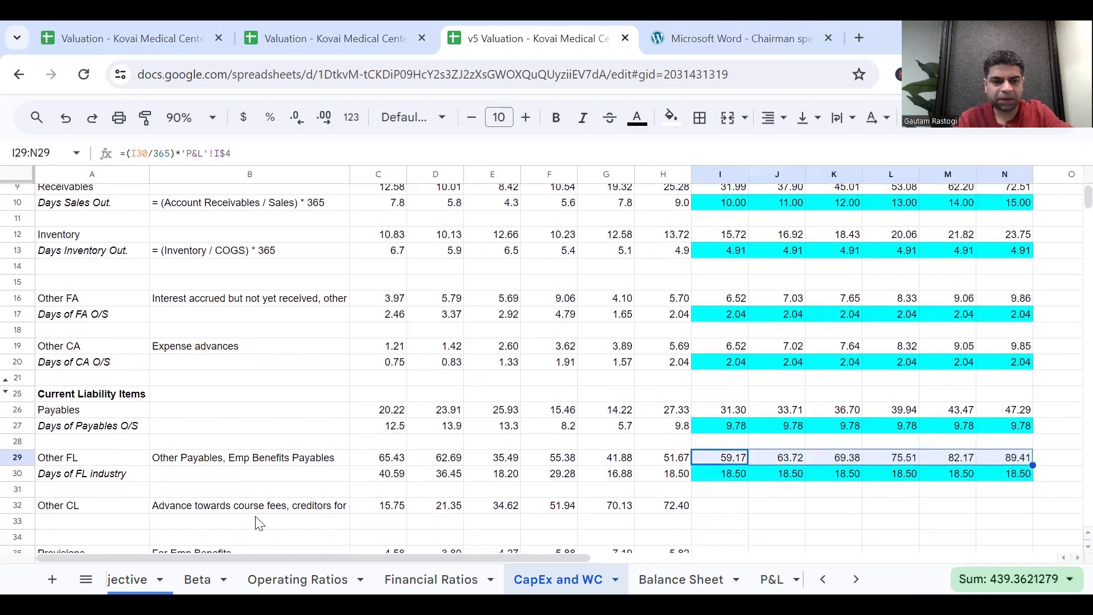
Change the label in A30 below Other FL to "Days of FL O/S".
left_click(63, 476)
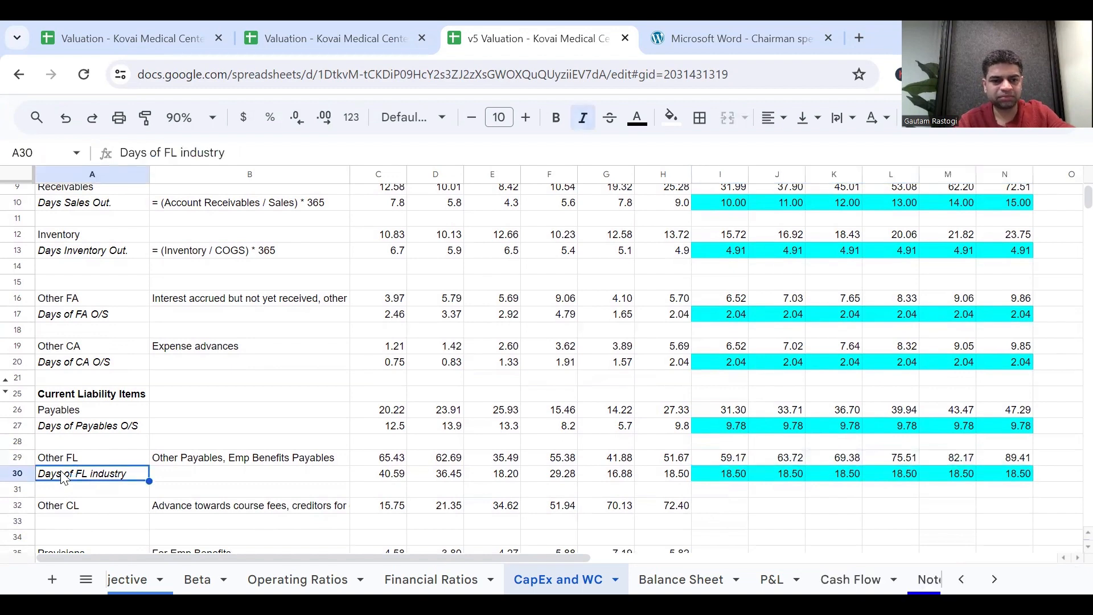
double_click(138, 472)
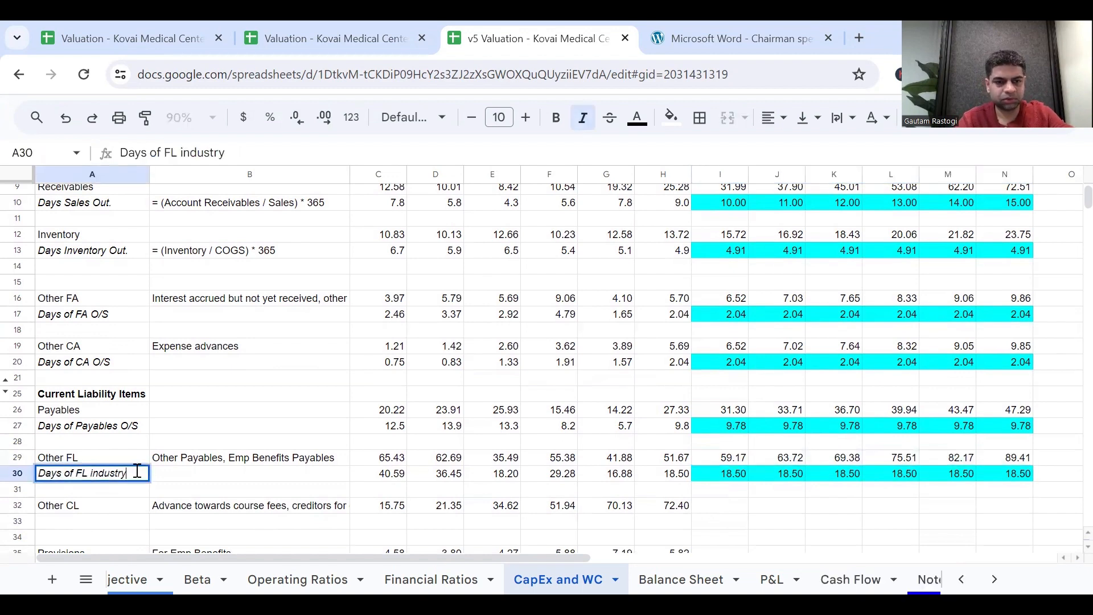
key("BackSpace")
key("BackSpace")
key("BackSpace")
key("BackSpace")
key("BackSpace")
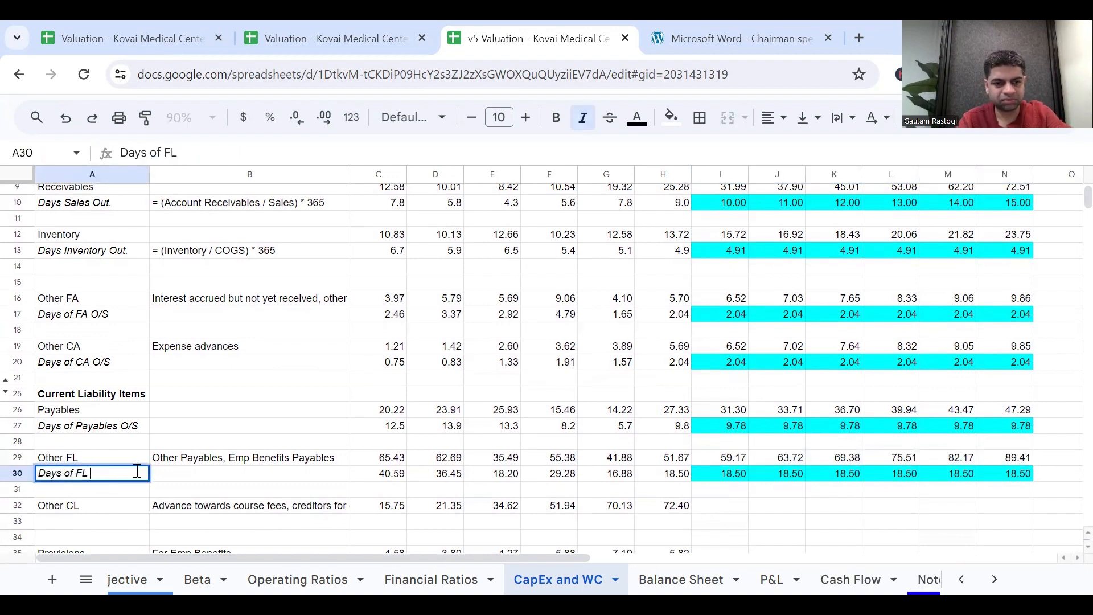
type("O/S")
key("Return")
Copy the A30 label to A33 below Other CL and change it to "Days of CL O/S".
key("Up")
key("ctrl+c")
key("Down")
key("Down")
key("Down")
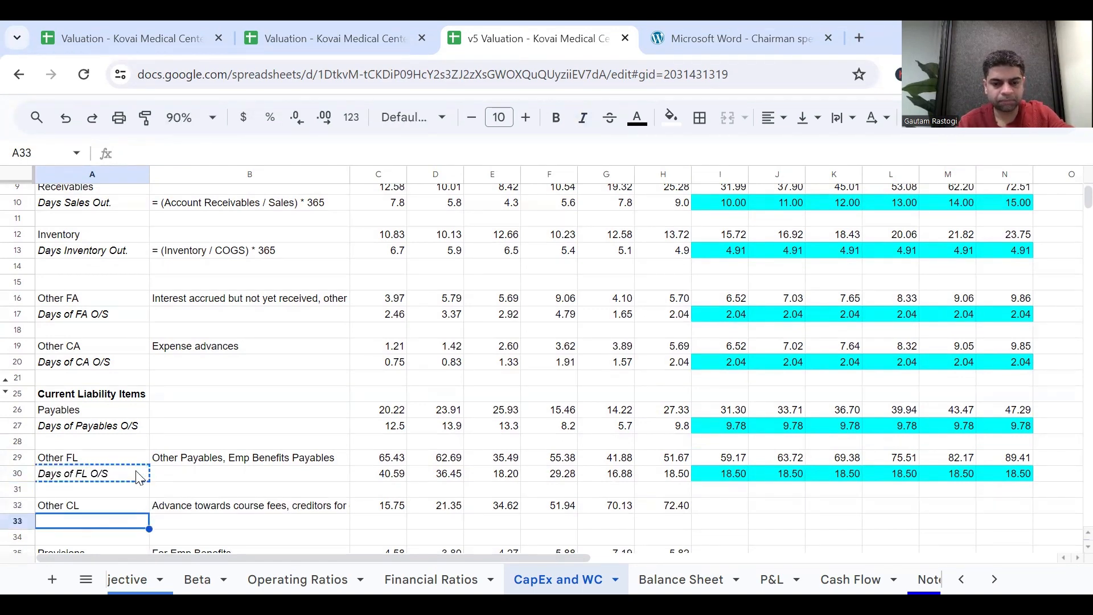
key("ctrl+v")
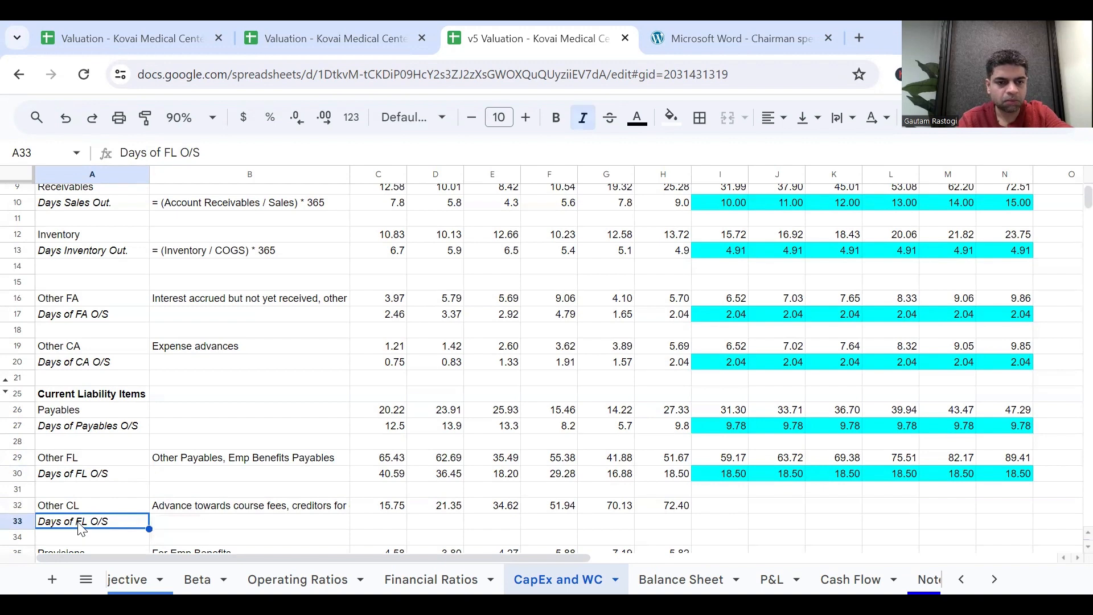
double_click(79, 521)
left_click(79, 521)
key("BackSpace")
type("C")
key("Return")
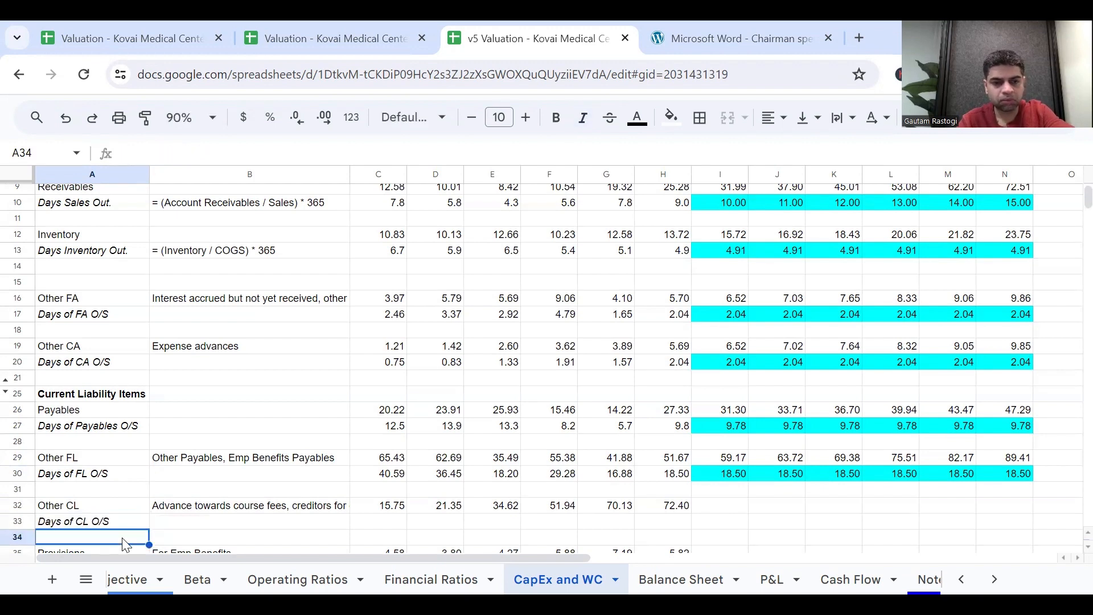
Copy the Days of FL O/S formulas for 2018 to 2029 from C30:N30 into the Days of CL O/S row, C33:N33.
left_click(387, 475)
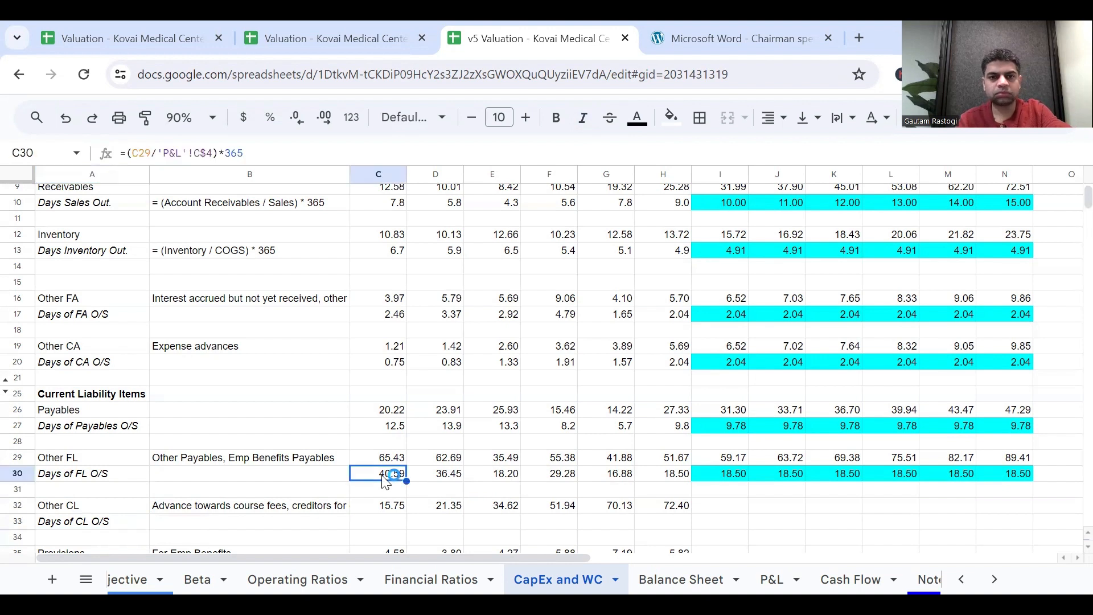
key("shift+Right")
key("shift+Right")
key("shift+Right")
key("shift+Right")
key("shift+Right")
key("shift+Right")
key("shift+Right")
key("shift+Right")
key("shift+Right")
key("shift+Right")
key("shift+Right")
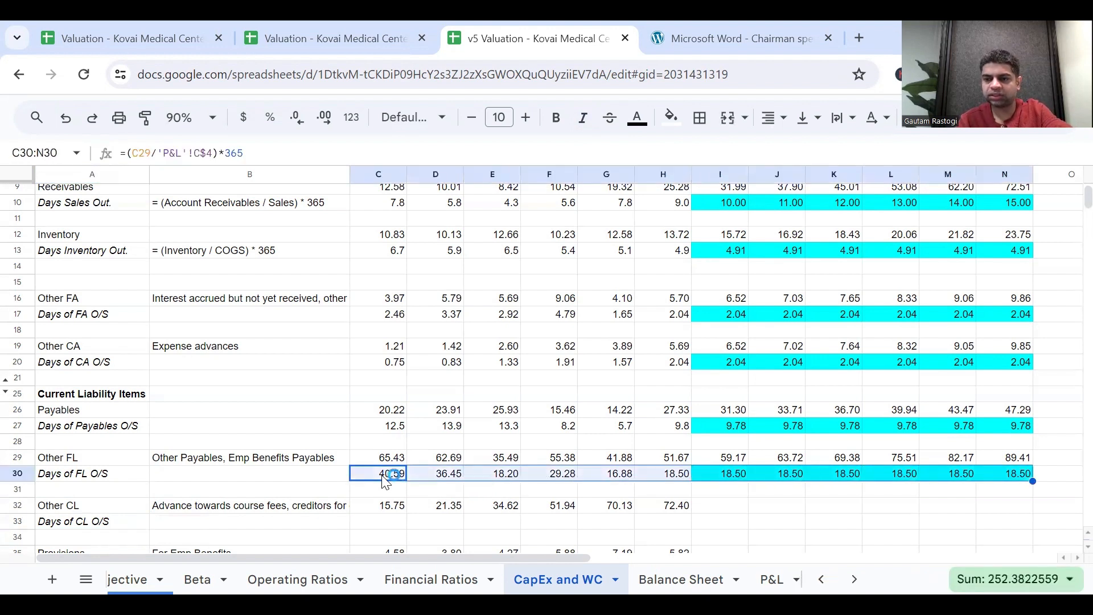
key("ctrl+c")
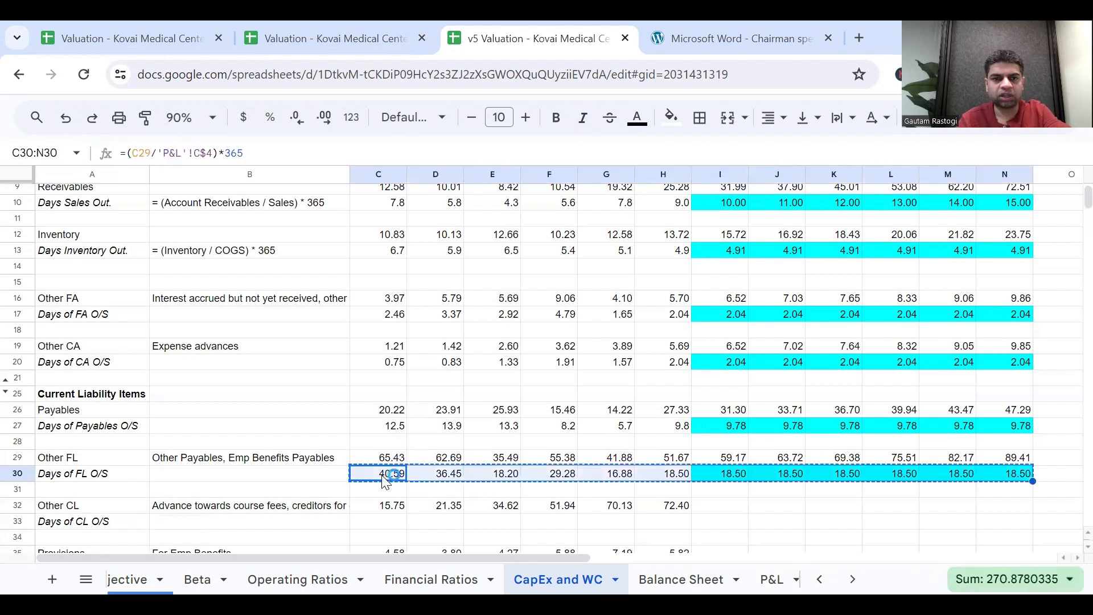
key("Down")
key("Down")
key("Down")
key("ctrl+v")
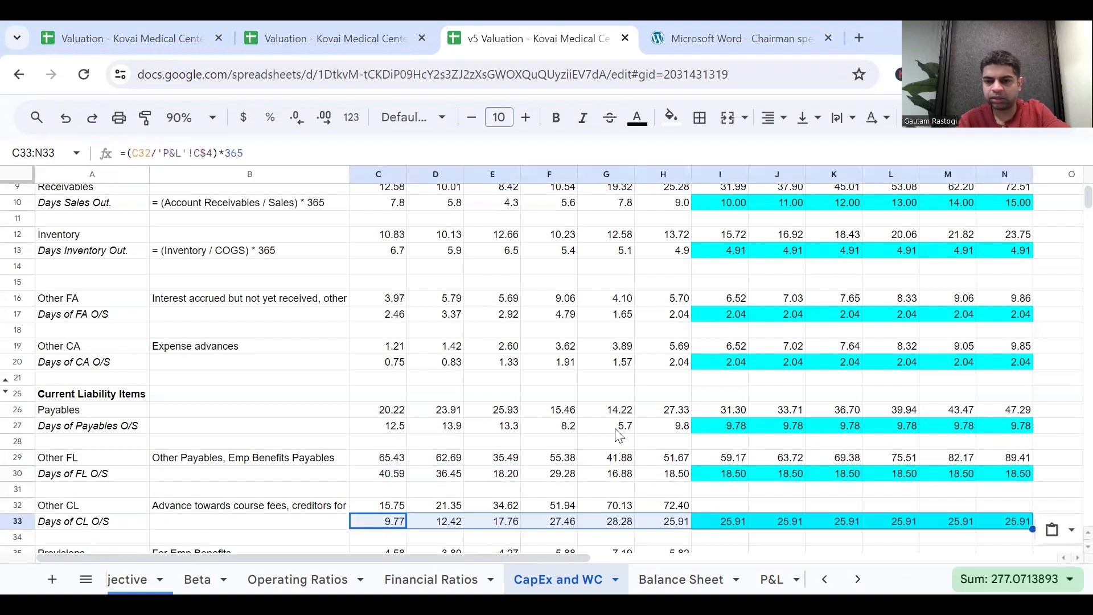
Copy the 2024 to 2029 Other FL forecast formulas from I29:N29 into Other CL I32:N32, as =(I33/365)*'P&L'!I$4.
left_click(739, 462)
key("shift+Right")
key("shift+Right")
key("shift+Right")
key("shift+Right")
key("shift+Right")
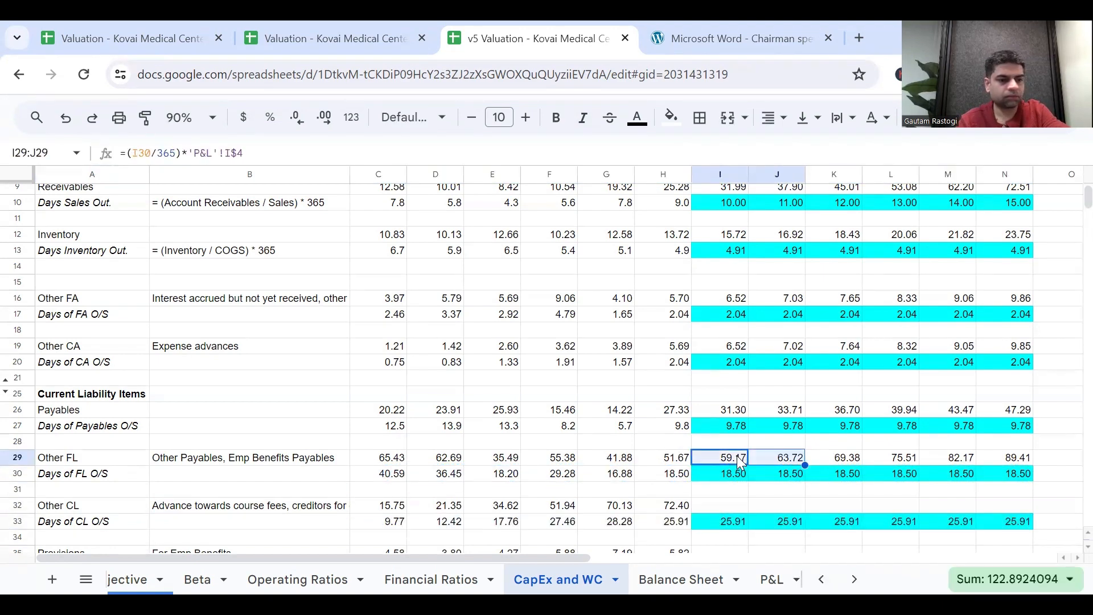
key("ctrl+c")
key("Down")
key("Down")
key("Down")
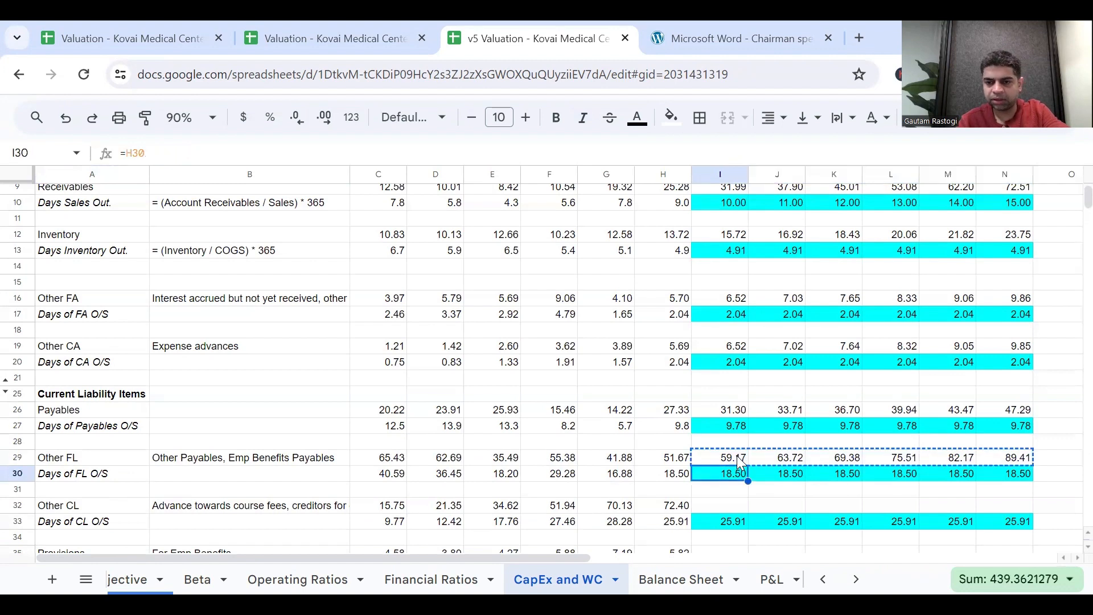
key("ctrl+v")
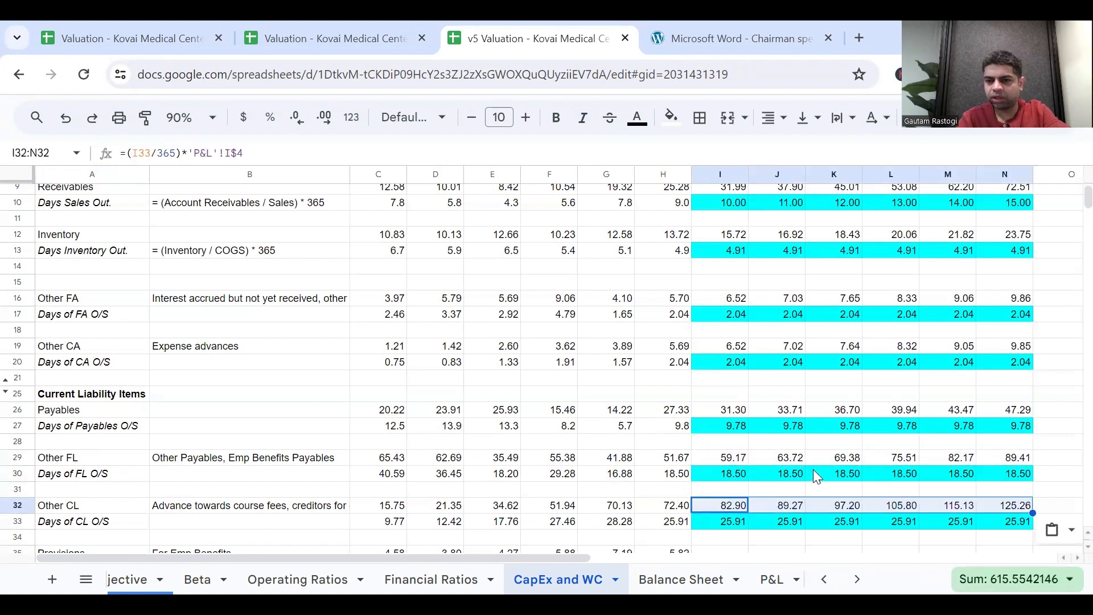
Copy the 2023 base-year note from O27 beside the Days of FL and Days of CL rows, into O30 and O33.
left_click(813, 471)
scroll(911, 453, "right", 3)
left_click(929, 432)
key("ctrl+c")
key("Down")
key("Down")
key("Down")
key("ctrl+v")
key("Down")
key("Down")
key("Down")
key("ctrl+v")
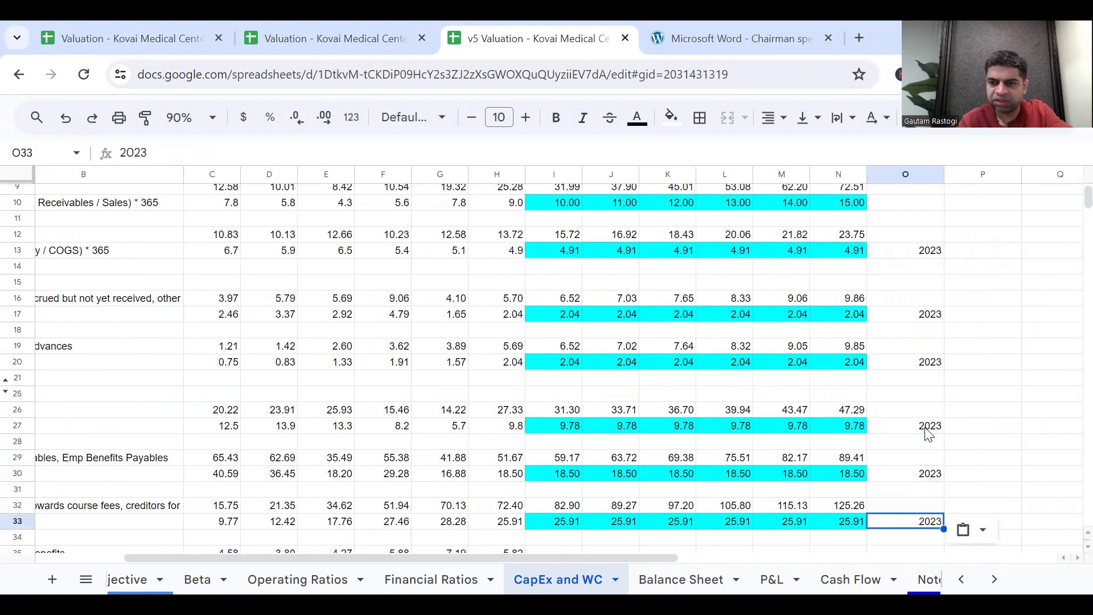
Copy the A33 label to A36 below Provisions and change it to "Days of Prov O/S".
scroll(929, 430, "down", 2)
scroll(945, 430, "left", 3)
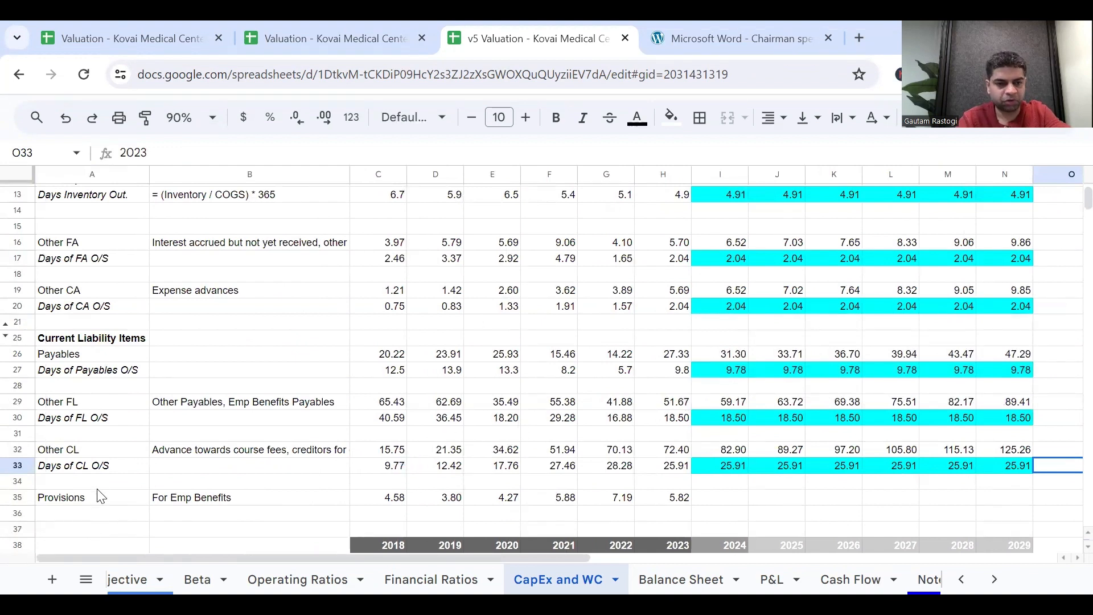
left_click(98, 472)
key("ctrl+c")
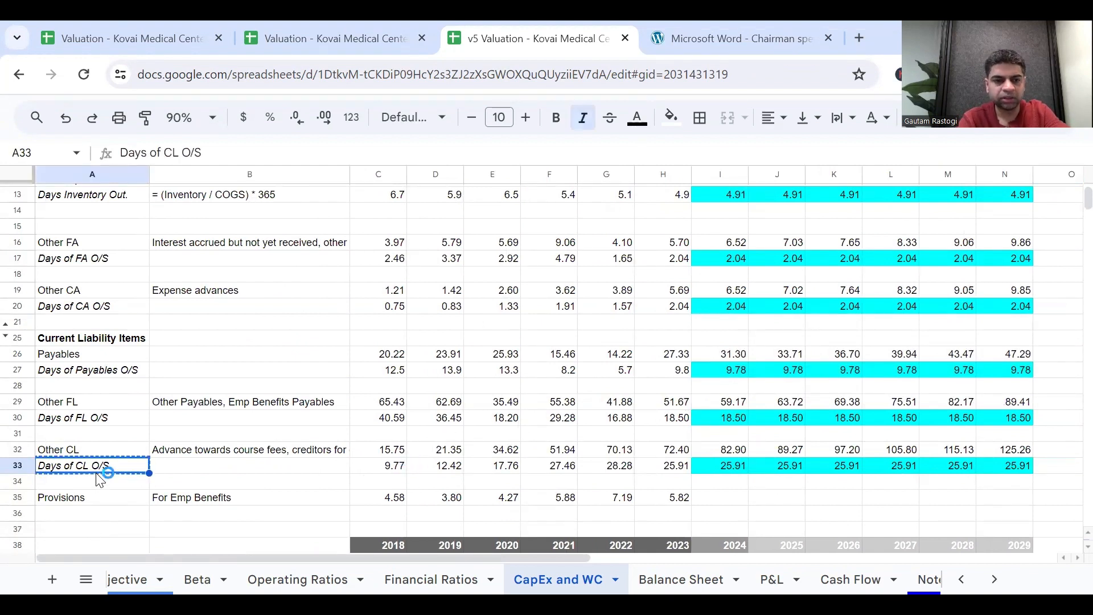
left_click(101, 518)
key("ctrl+v")
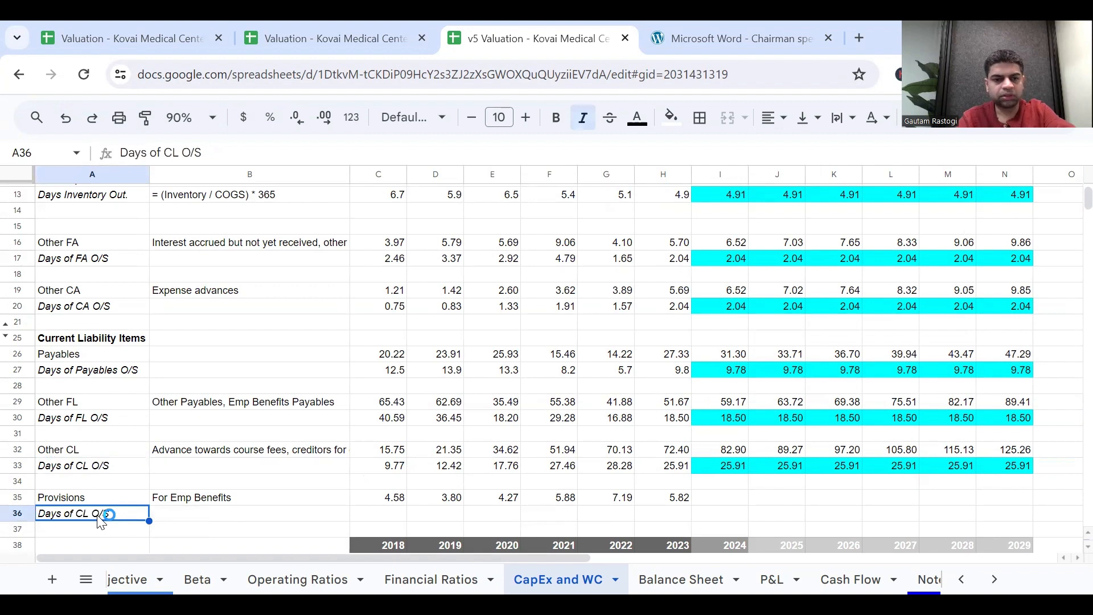
double_click(88, 512)
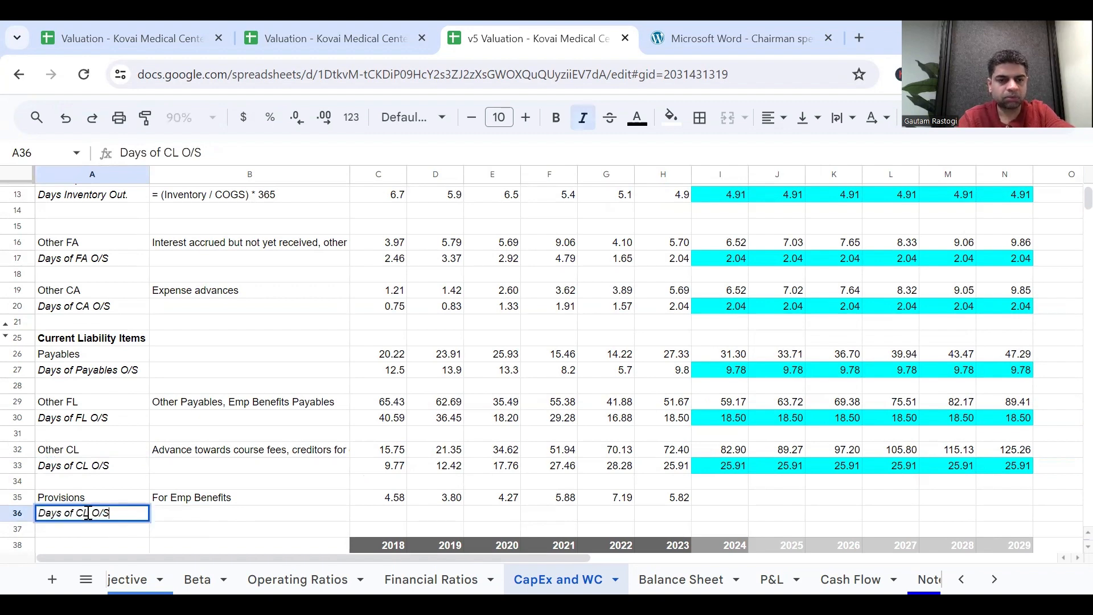
left_click(89, 512)
key("BackSpace")
key("BackSpace")
key("BackSpace")
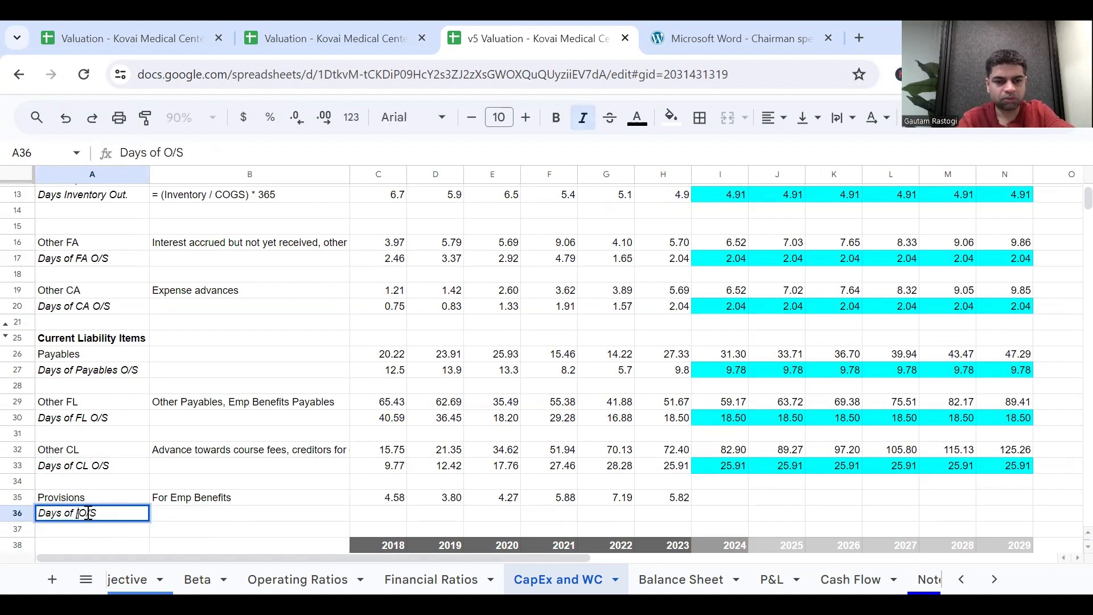
type("Prob")
key("BackSpace")
type("v")
key("Return")
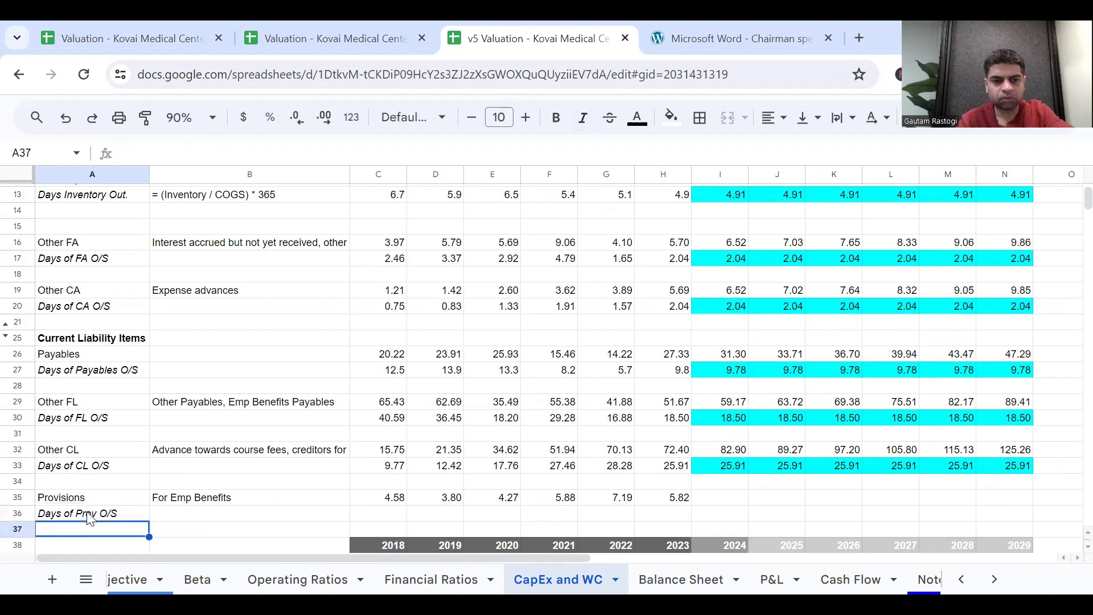
Copy the Days of CL O/S formulas from C33:N33 into the Days of Prov O/S row, C36:N36, and check the 2023 formula in H36.
left_click(393, 467)
key("shift+Right")
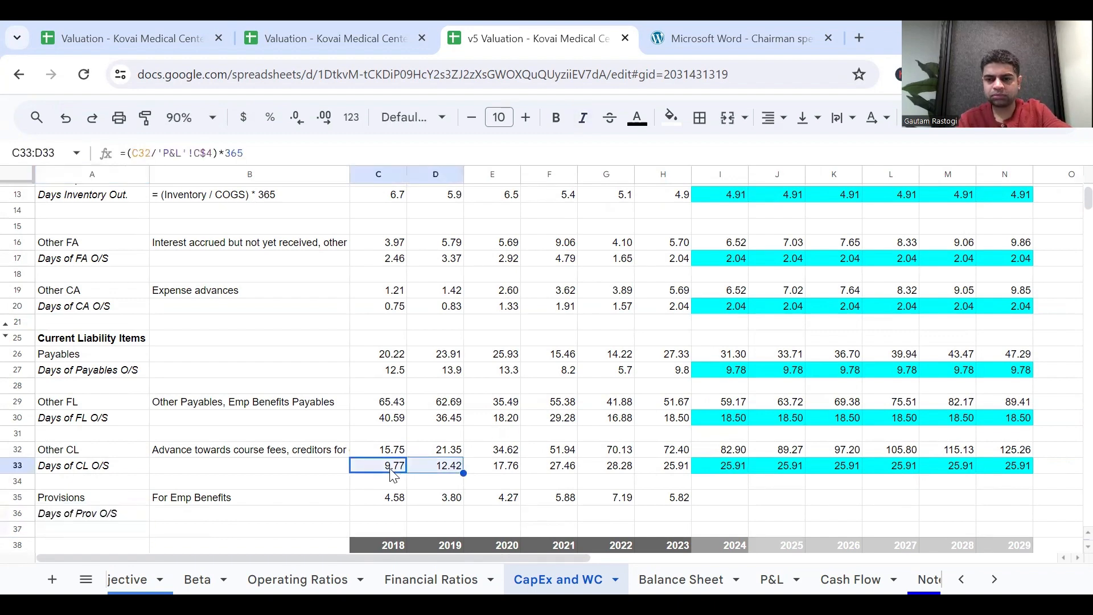
key("shift+Right")
key("shift+Right")
key("shift+Right")
key("shift+Right")
key("shift+Right")
key("shift+Right")
key("shift+Right")
key("shift+Right")
key("shift+Right")
key("shift+Right")
key("ctrl+c")
left_click(385, 514)
key("ctrl+v")
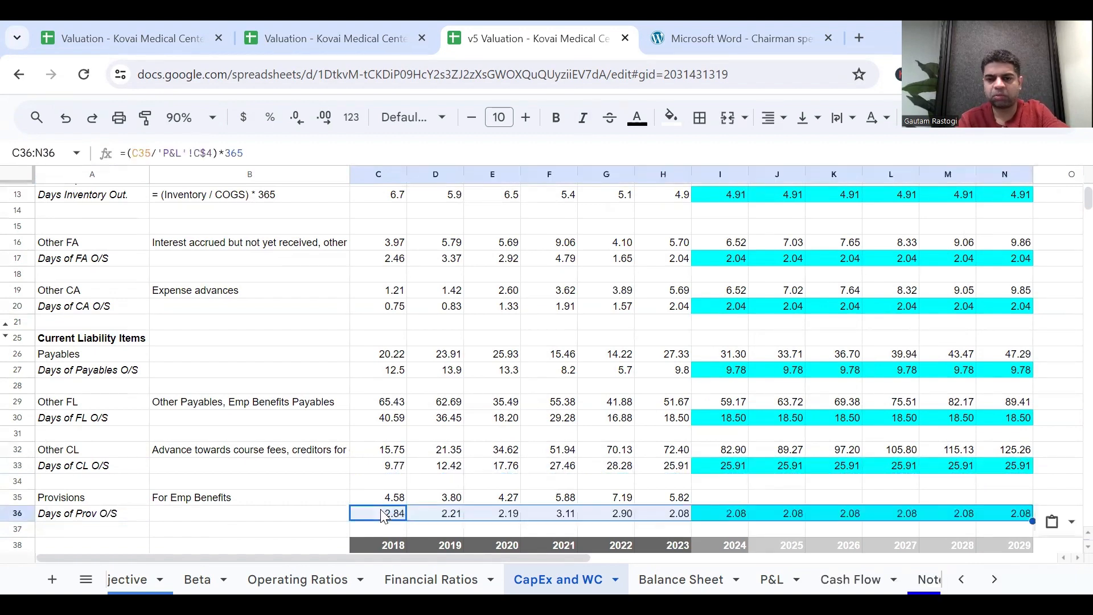
left_click(709, 509)
left_click(688, 517)
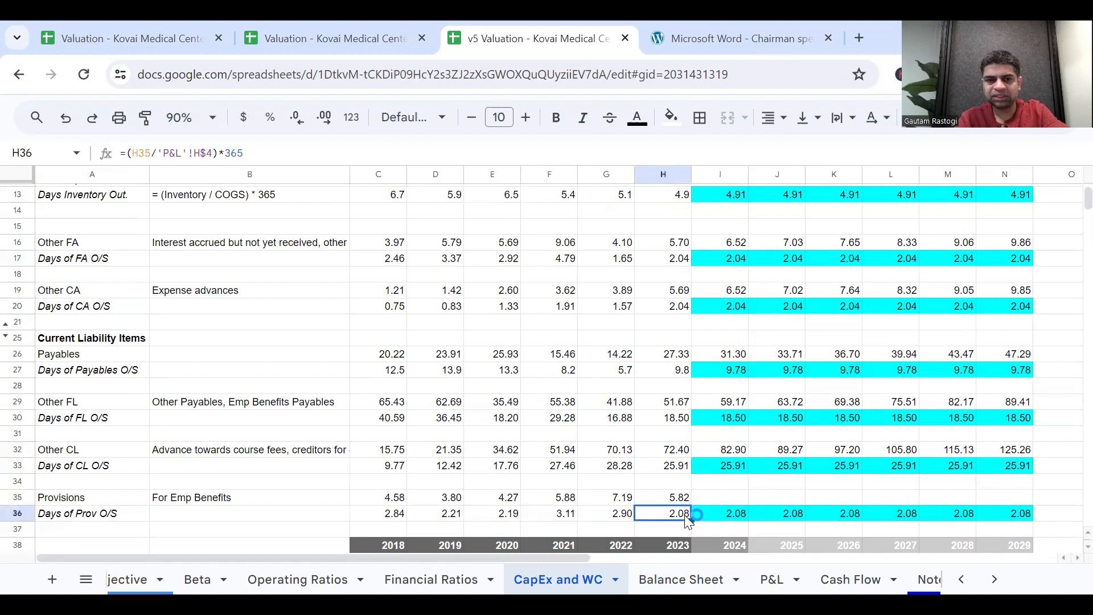
double_click(688, 517)
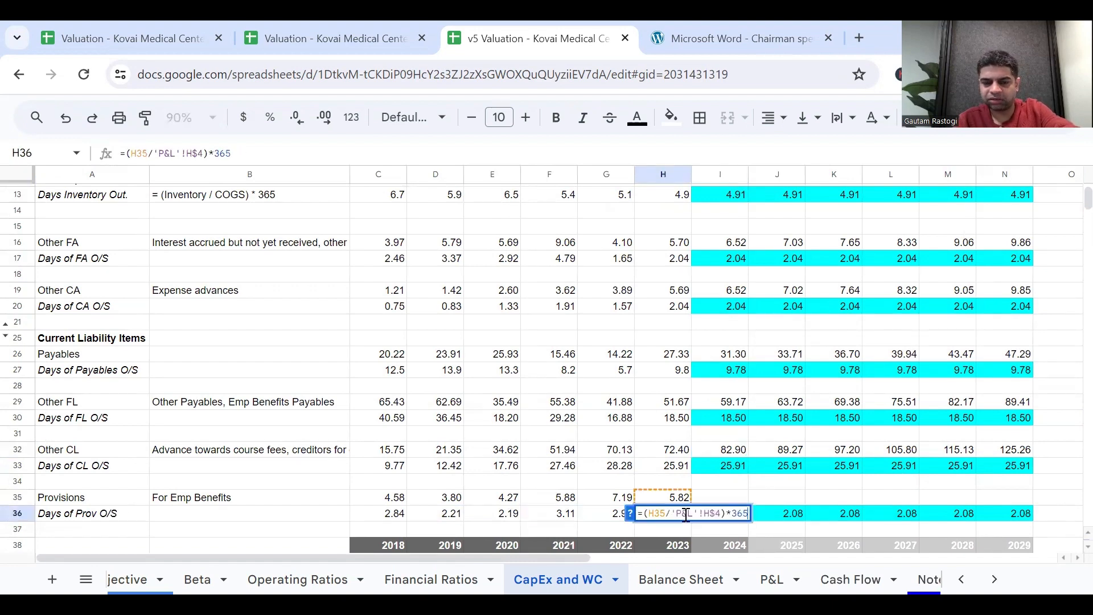
key("Escape")
Copy the 2024 to 2029 Other CL forecast formulas from I32:N32 into Provisions I35:N35, as =(I36/365)*'P&L'!I$4.
left_click(737, 453)
key("shift+Right")
key("shift+Right")
key("shift+Right")
key("shift+Right")
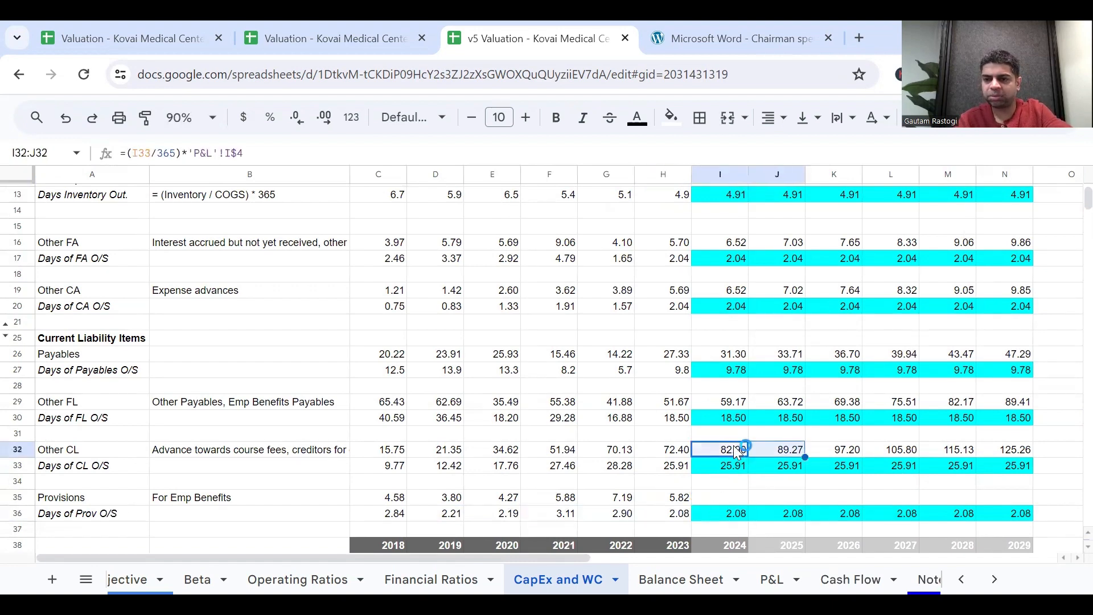
key("shift+Right")
key("ctrl+c")
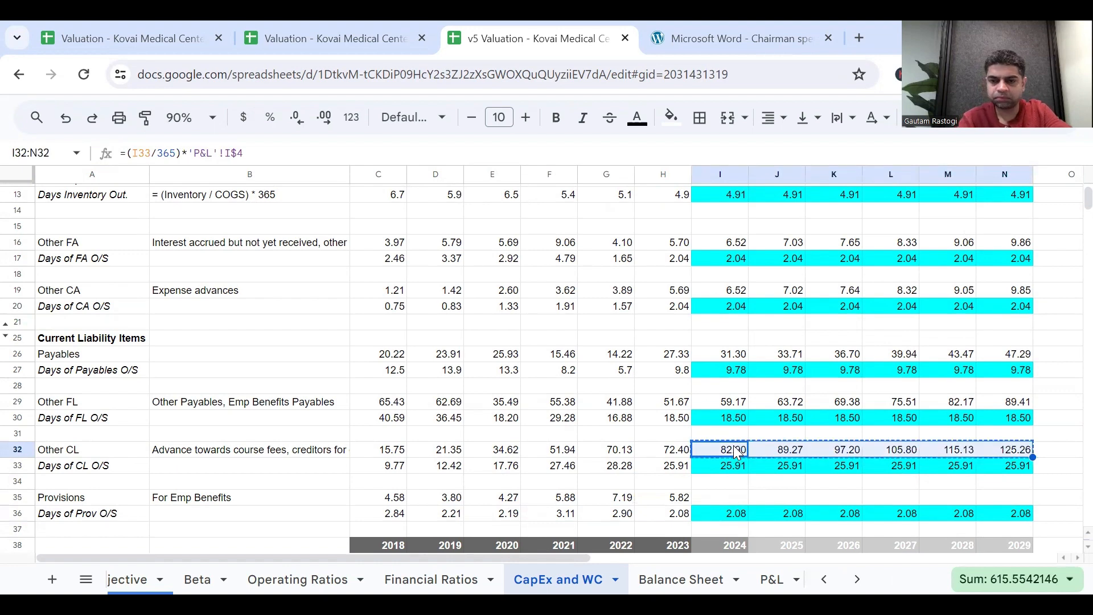
left_click(716, 500)
key("ctrl+v")
Copy the 2023 base-year note from O33 into O36 beside the Days of Prov O/S row.
scroll(932, 468, "right", 3)
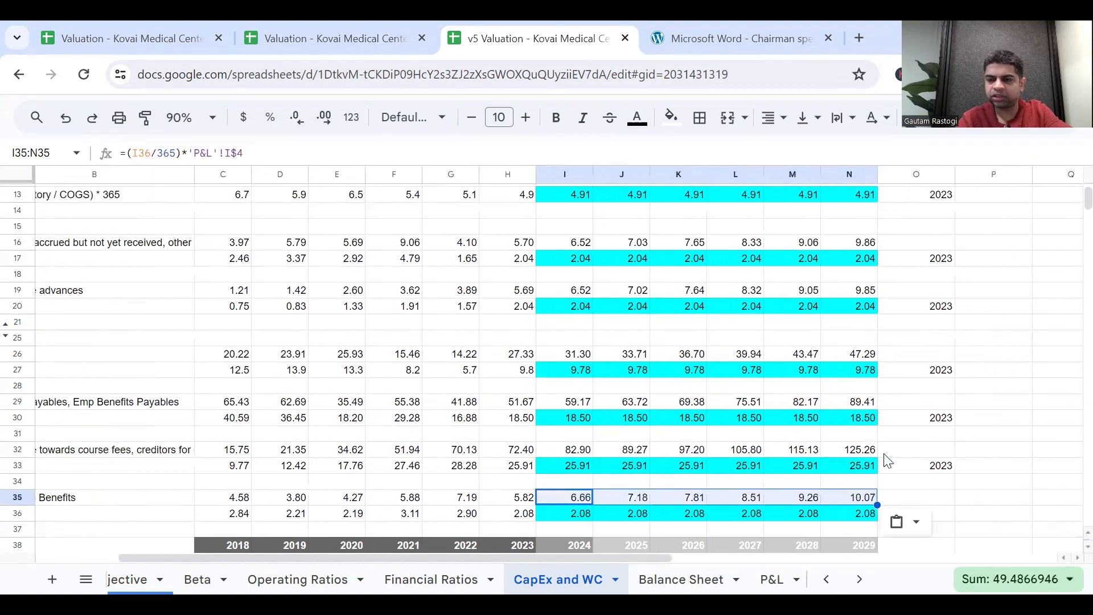
left_click(933, 468)
key("ctrl+c")
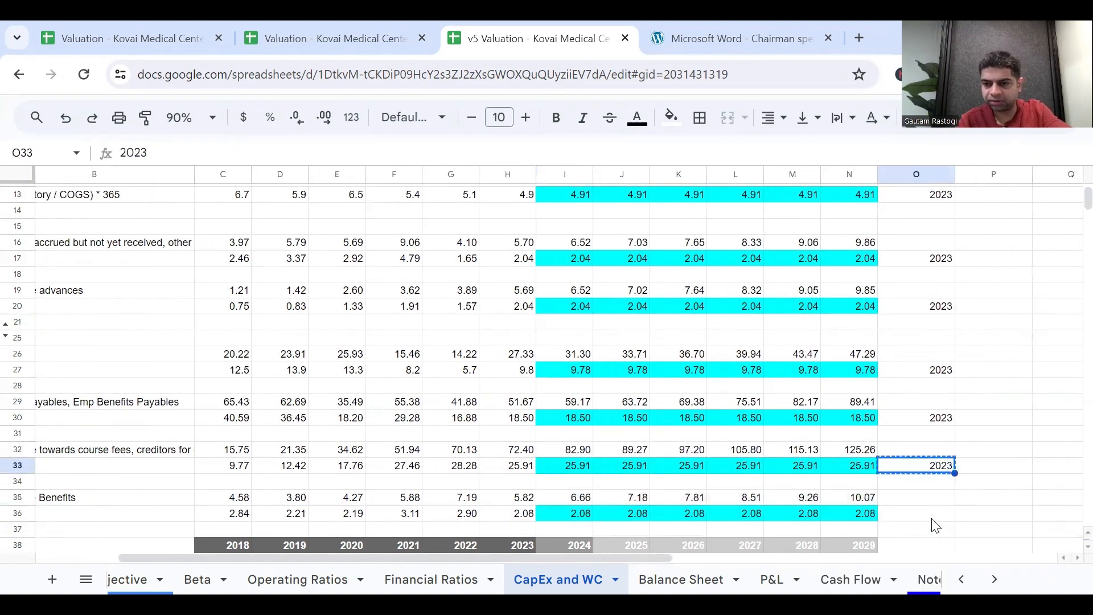
left_click(931, 517)
key("ctrl+v")
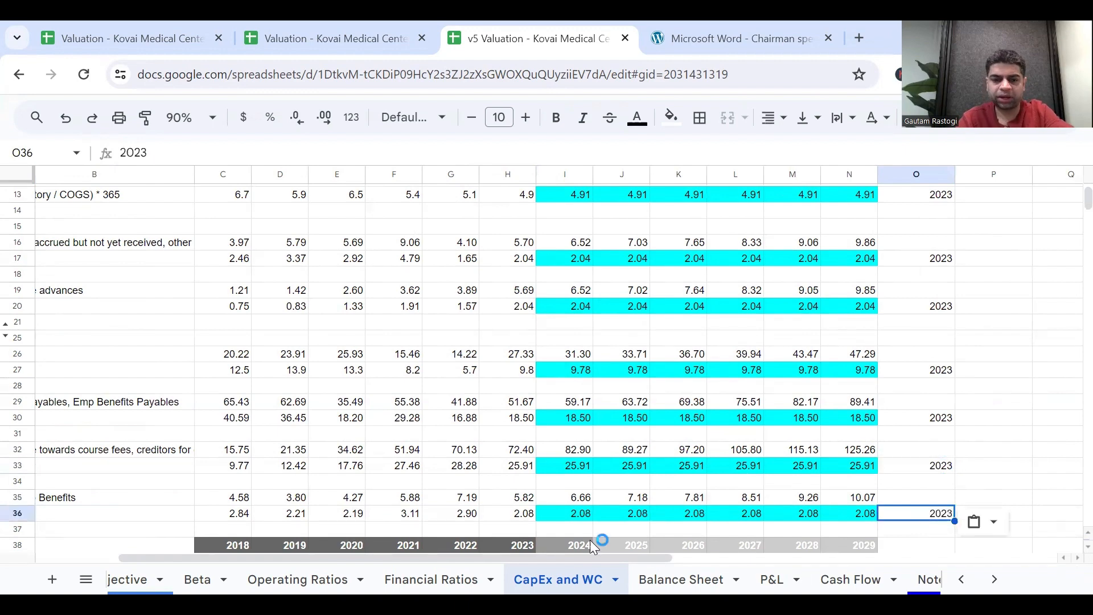
Examine the current and non-current liability rows on the Balance Sheet sheet for items that still need forecasts.
scroll(664, 453, "left", 1)
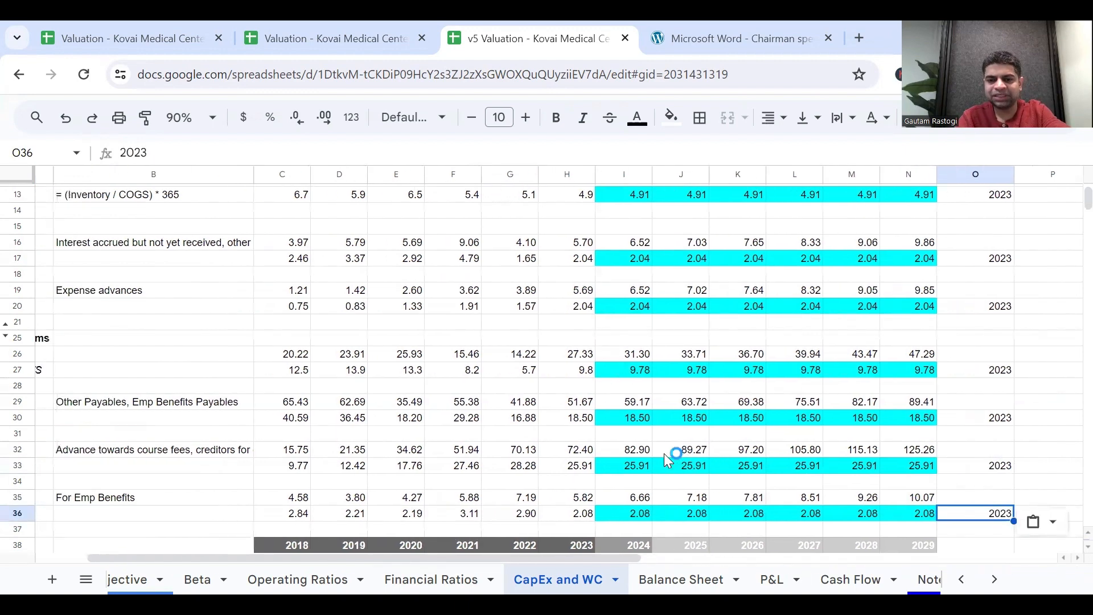
left_click(683, 579)
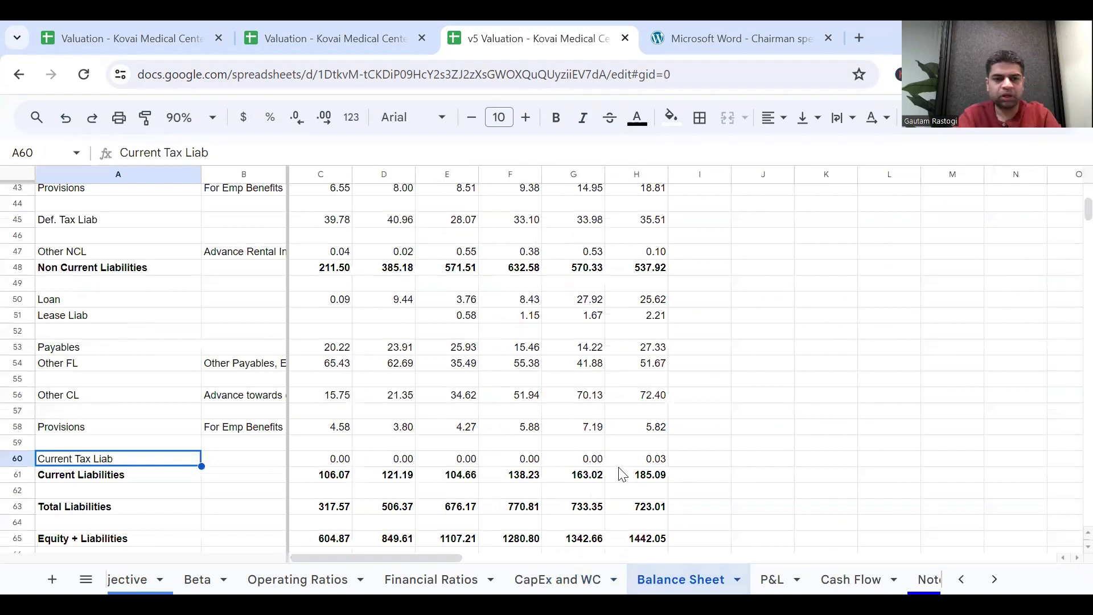
scroll(725, 436, "up", 1)
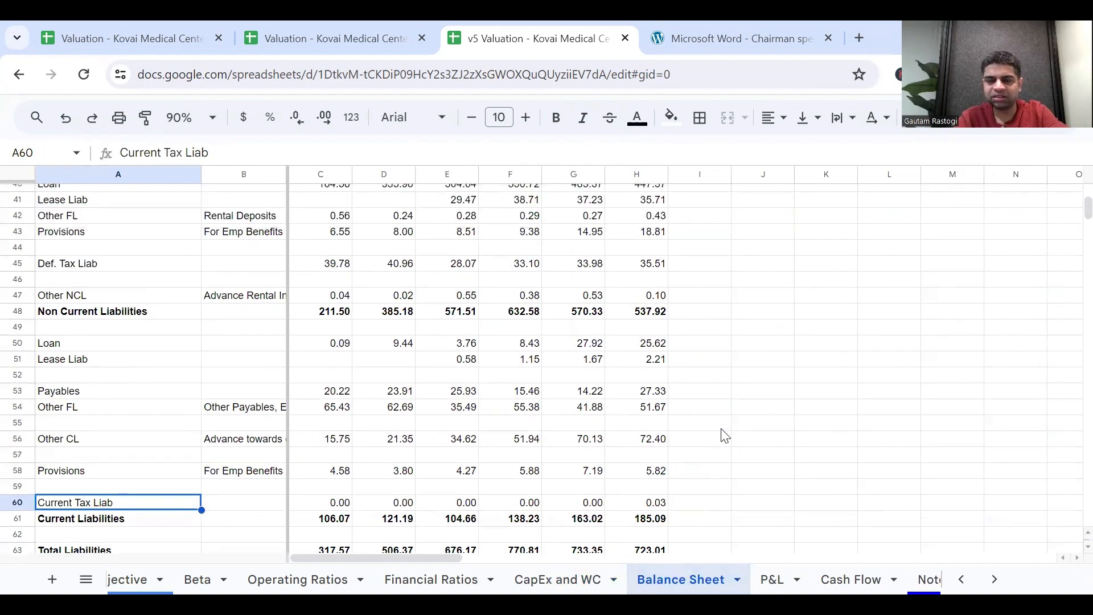
scroll(725, 436, "right", 1)
scroll(725, 436, "up", 2)
scroll(727, 429, "down", 2)
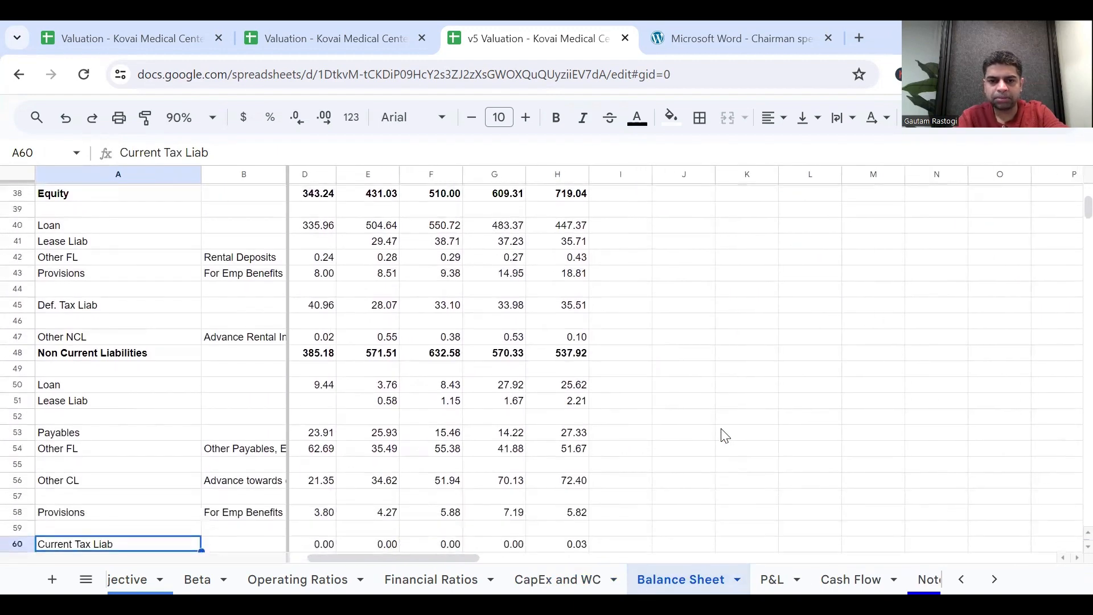
scroll(379, 356, "down", 1)
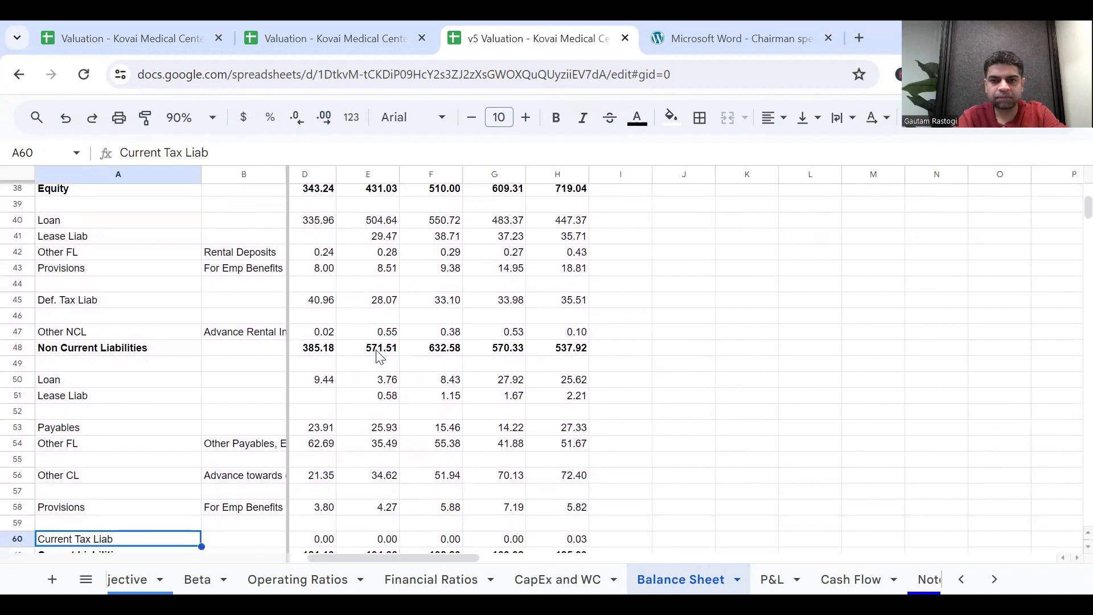
left_click(469, 369)
scroll(502, 393, "up", 1)
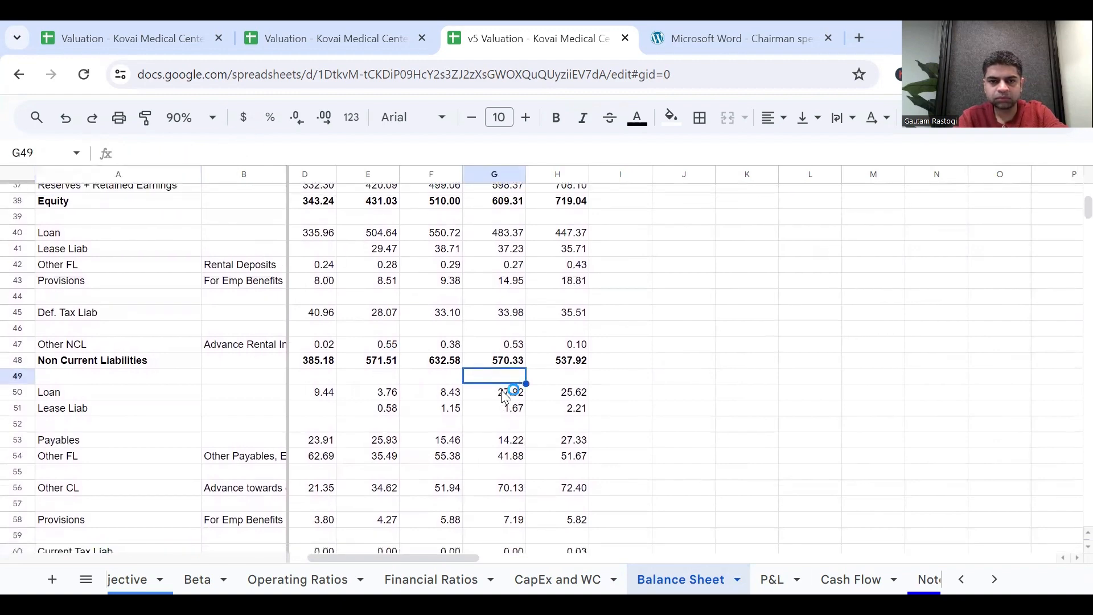
Link the 2024 Payables cell I53 on the Balance Sheet sheet to the forecast with ='CapEx and WC'!I26.
scroll(503, 392, "down", 2)
left_click(467, 421)
left_click(636, 374)
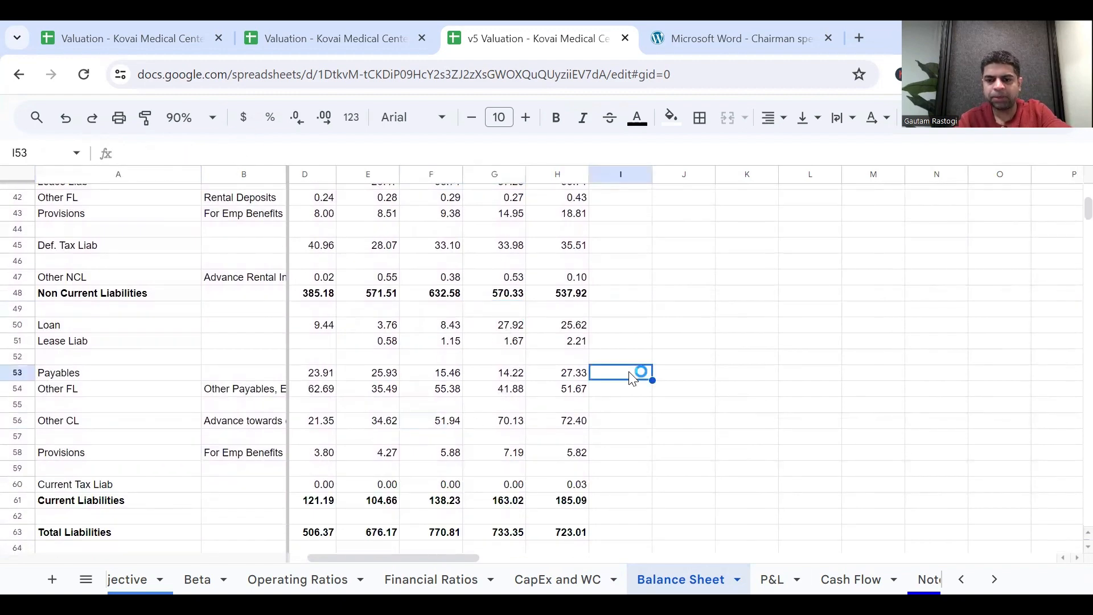
type("=")
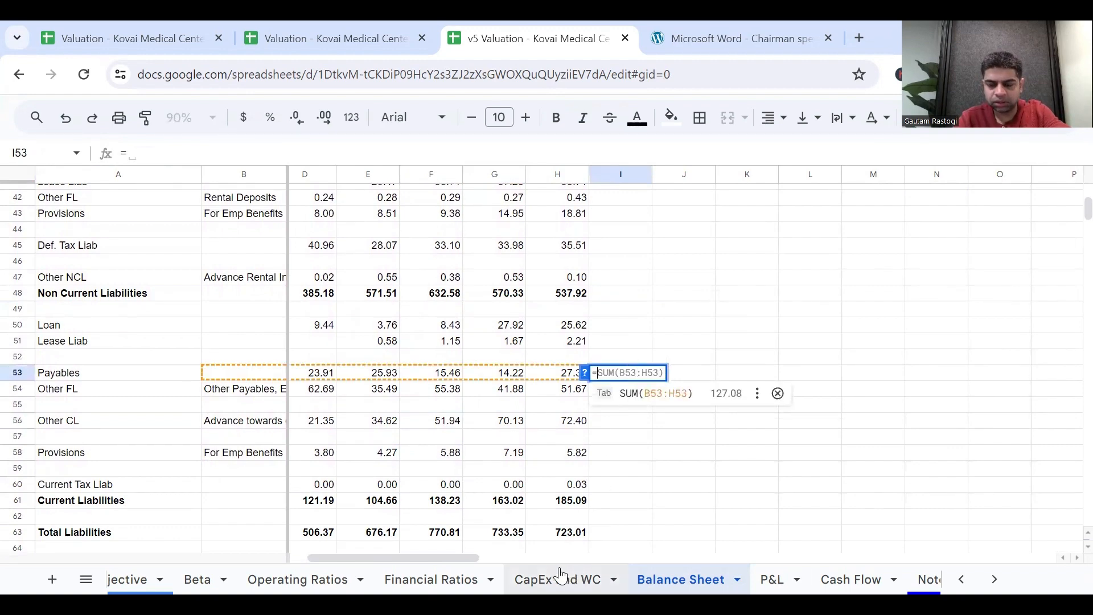
left_click(577, 578)
scroll(479, 376, "left", 3)
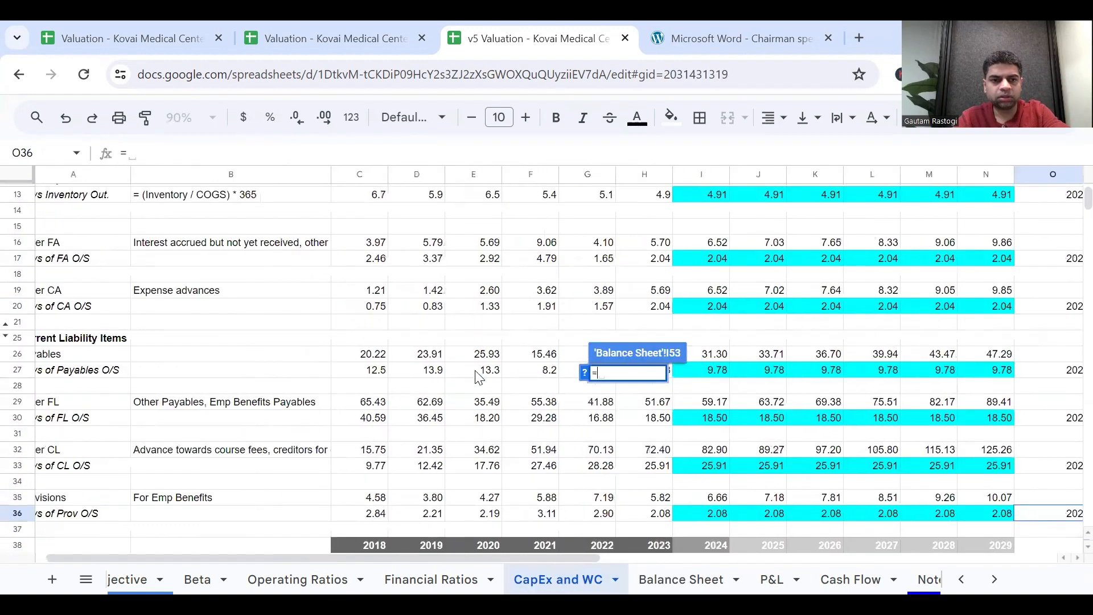
scroll(701, 361, "up", 3)
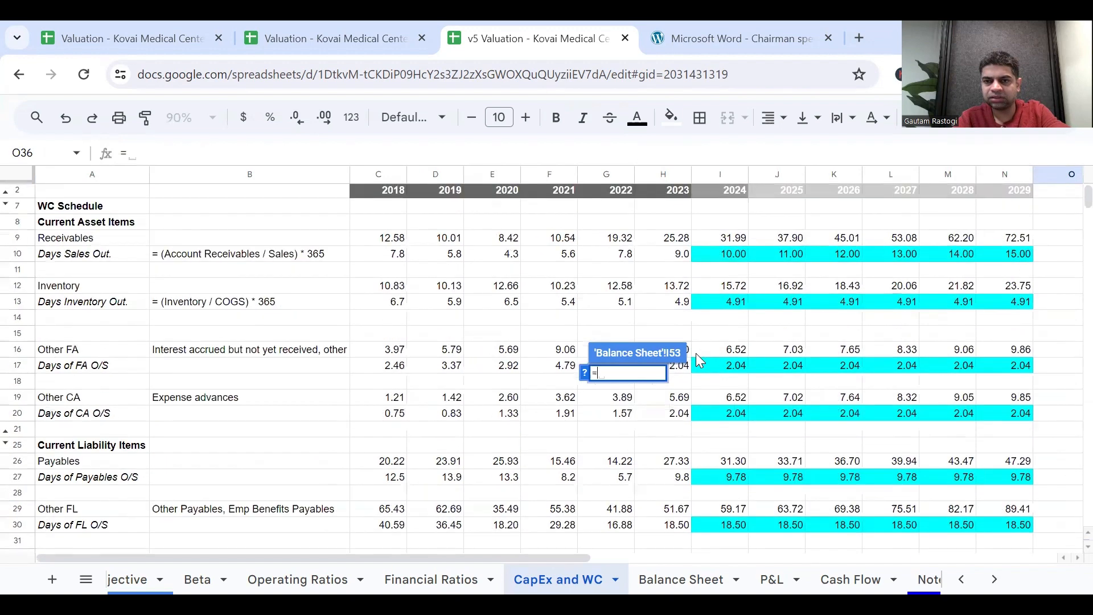
scroll(700, 360, "down", 1)
left_click(718, 430)
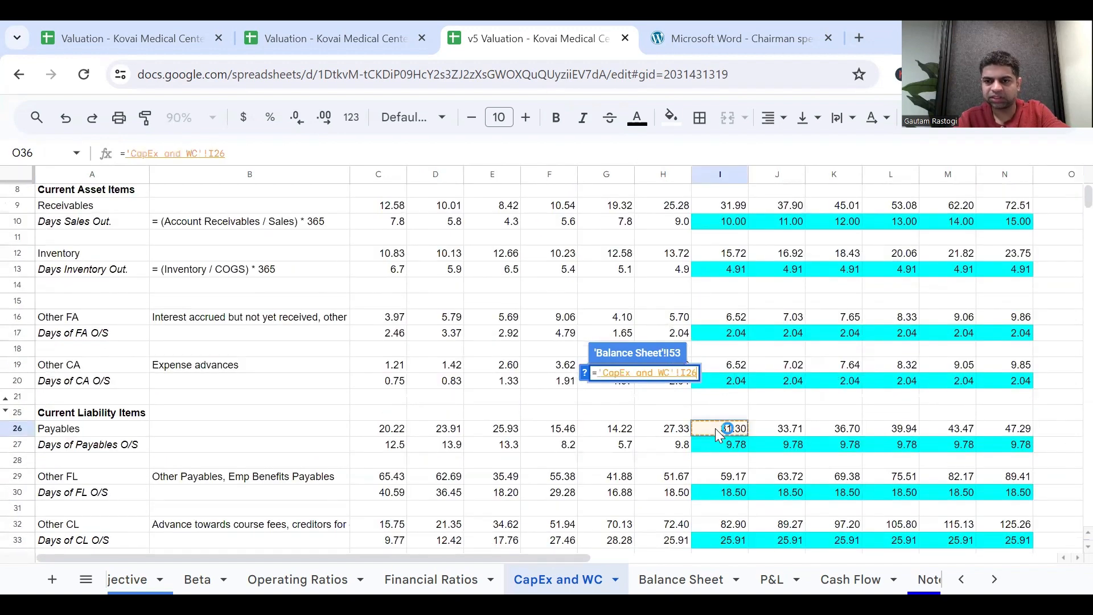
key("Return")
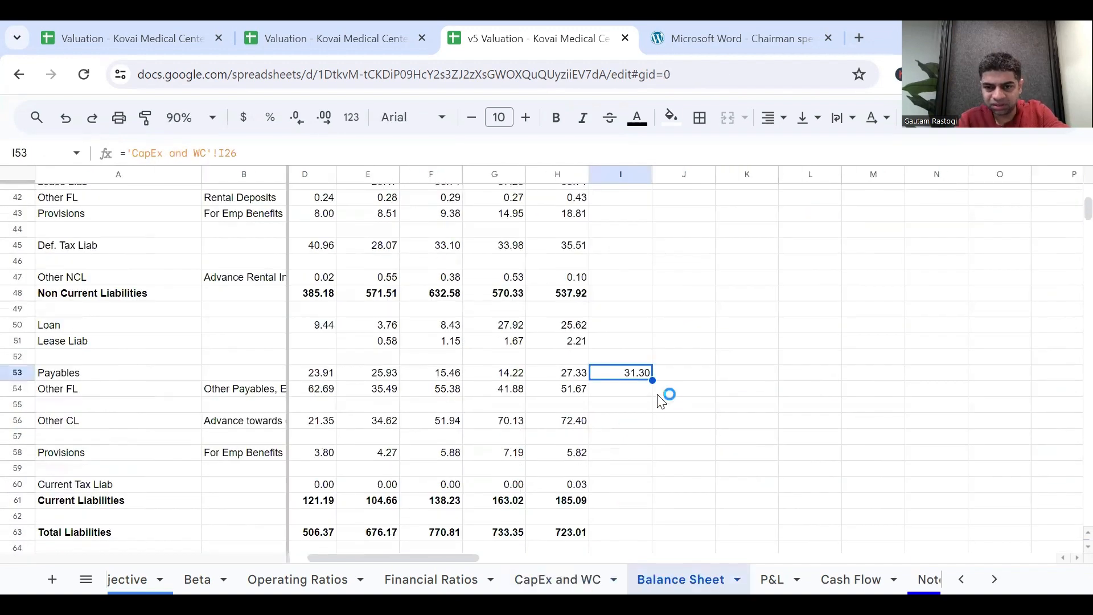
Fill the 2024 Payables link from I53 across to N53 for the years through 2029 and check the year headers.
left_click_drag(653, 380, 959, 408)
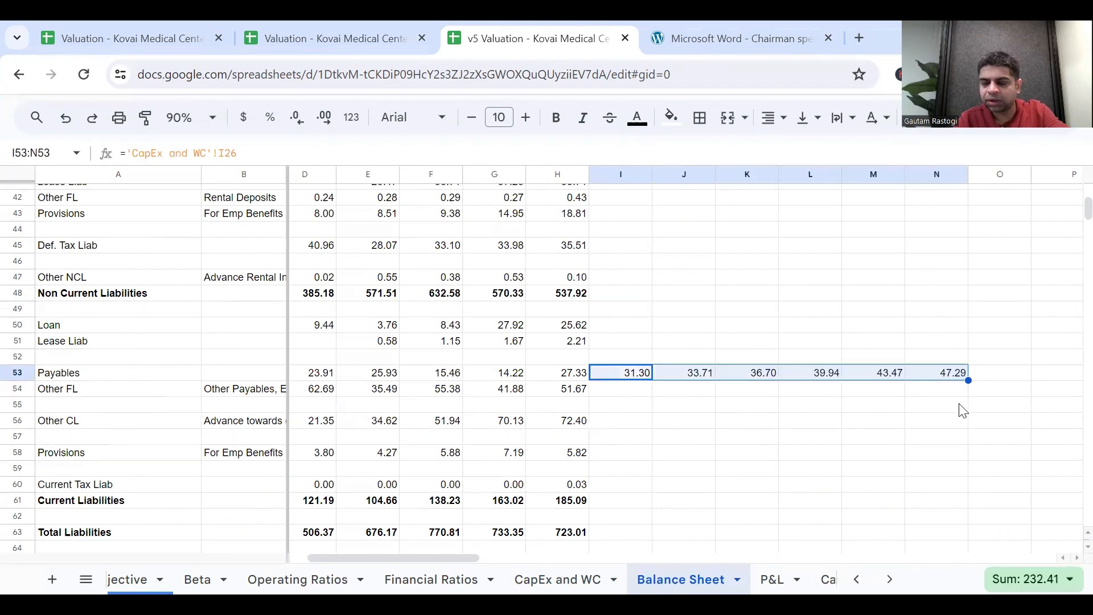
scroll(961, 409, "up", 2)
scroll(962, 409, "up", 2)
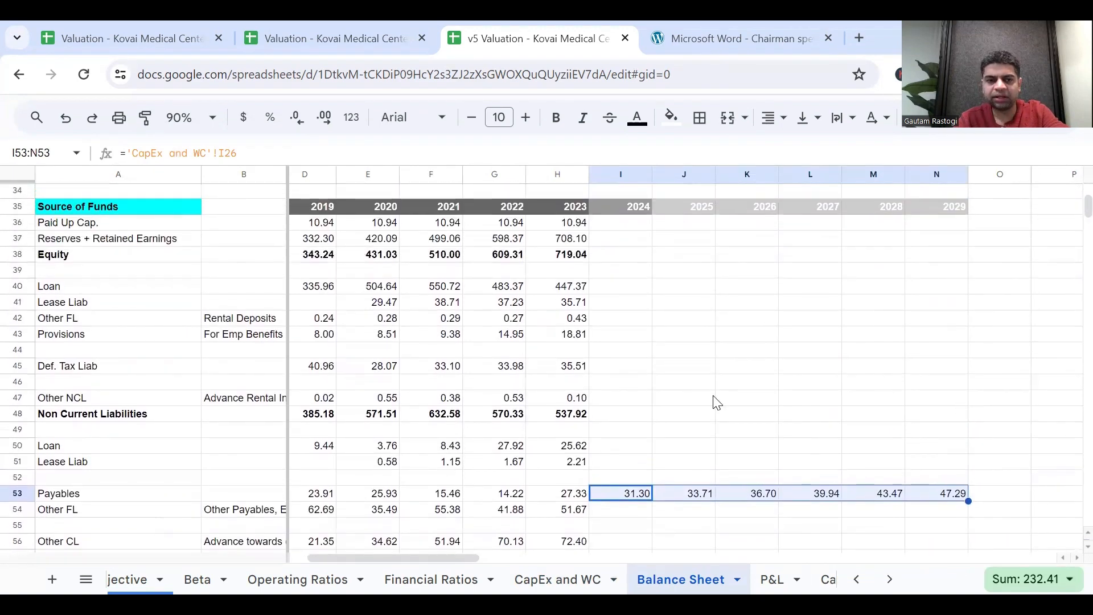
Start the 2024 Other FL link formula in I54 on the Balance Sheet sheet.
scroll(706, 407, "down", 2)
left_click(608, 446)
type("=")
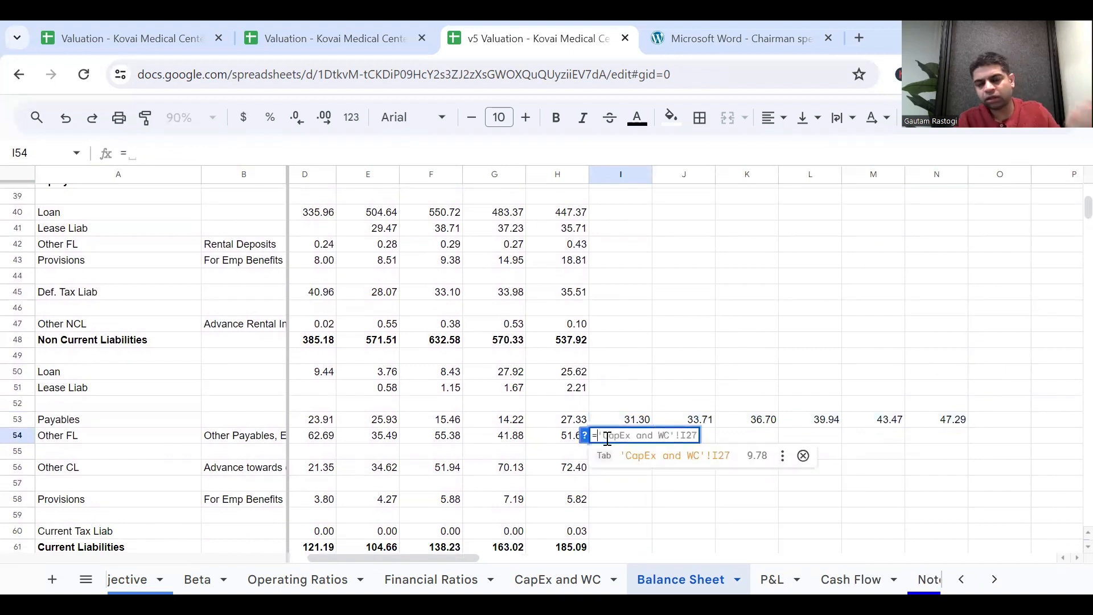
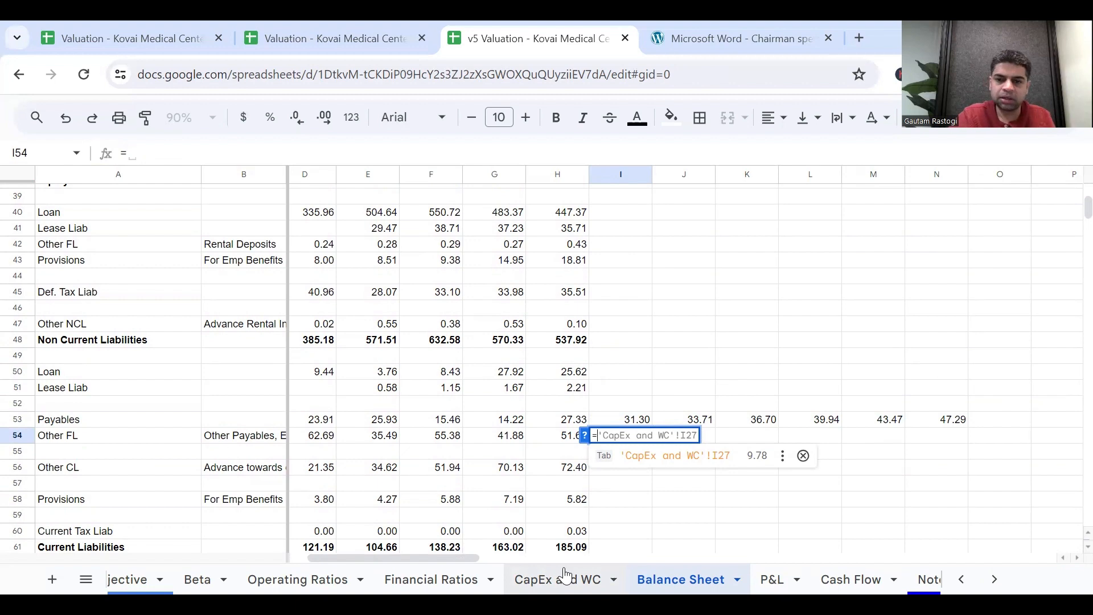
Link the 2024 Other FL cell I54 to ='CapEx and WC'!I29 and fill it across to N54 for 2029.
left_click(565, 576)
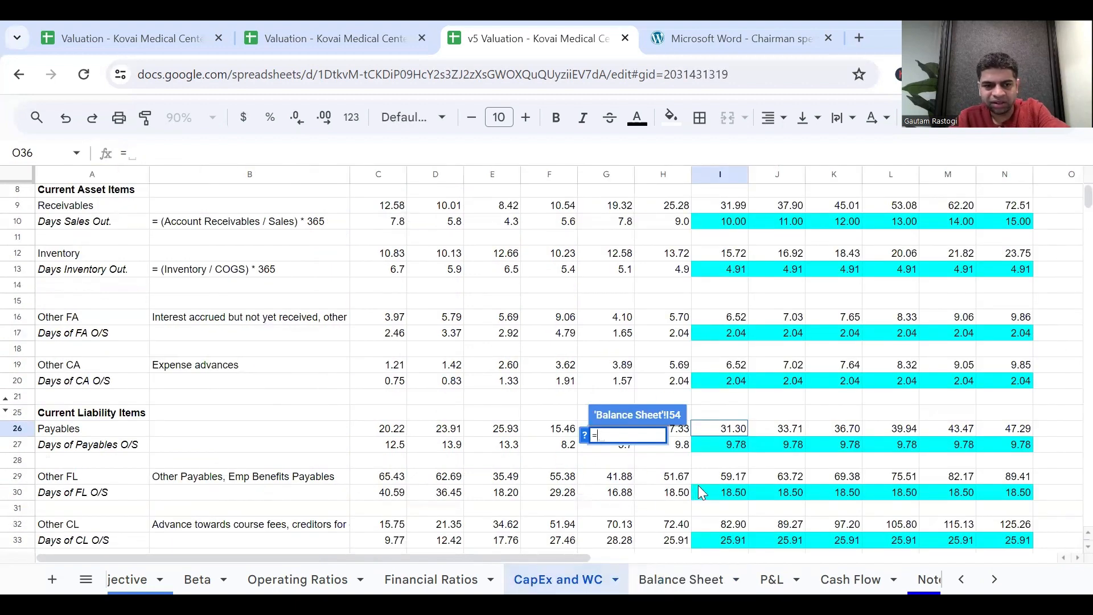
left_click(731, 478)
key("Return")
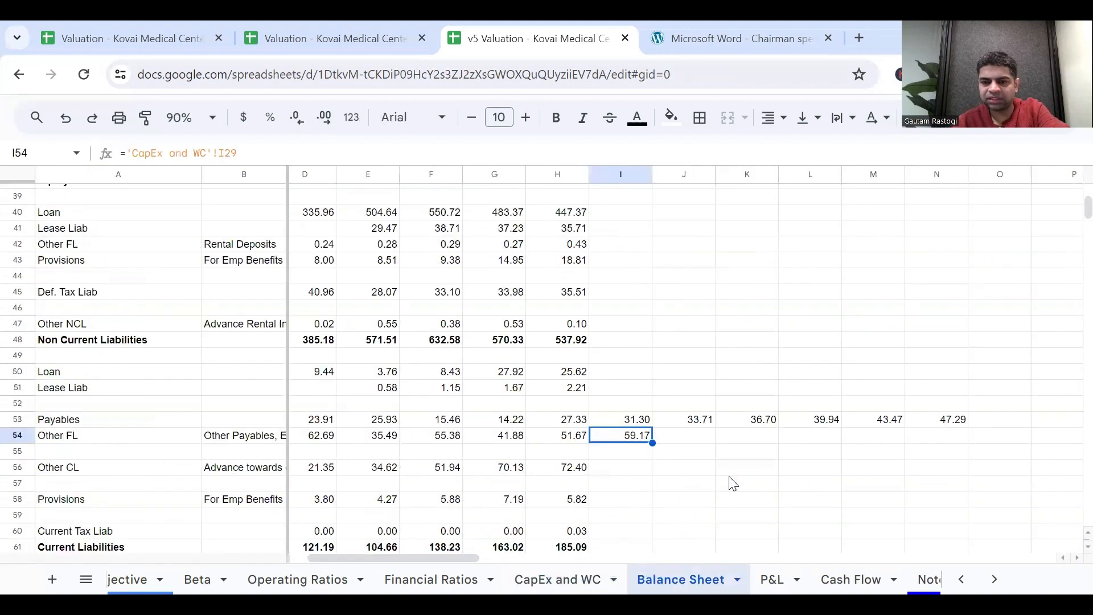
left_click_drag(653, 445, 943, 439)
Link the 2024 Other CL cell I56 to ='CapEx and WC'!I32 and fill it across to N56.
left_click(641, 469)
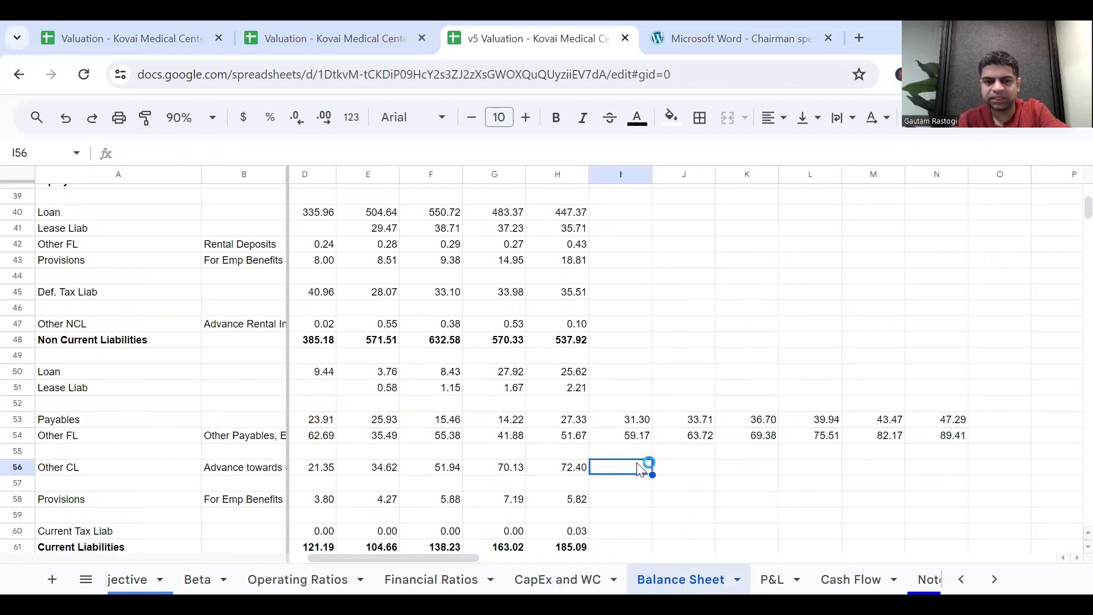
type("=")
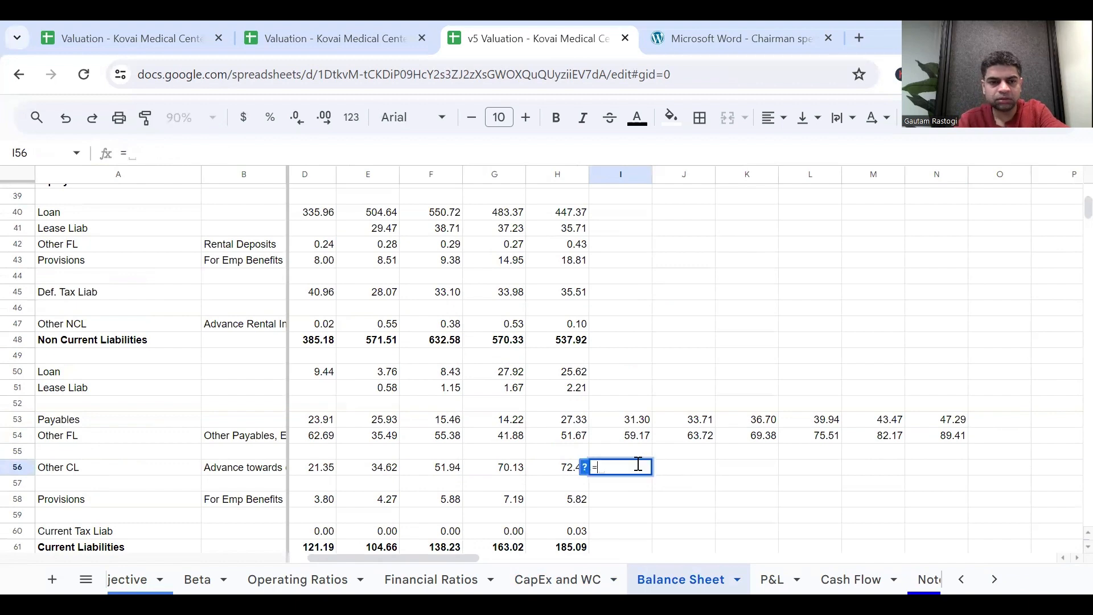
left_click(587, 578)
left_click(719, 524)
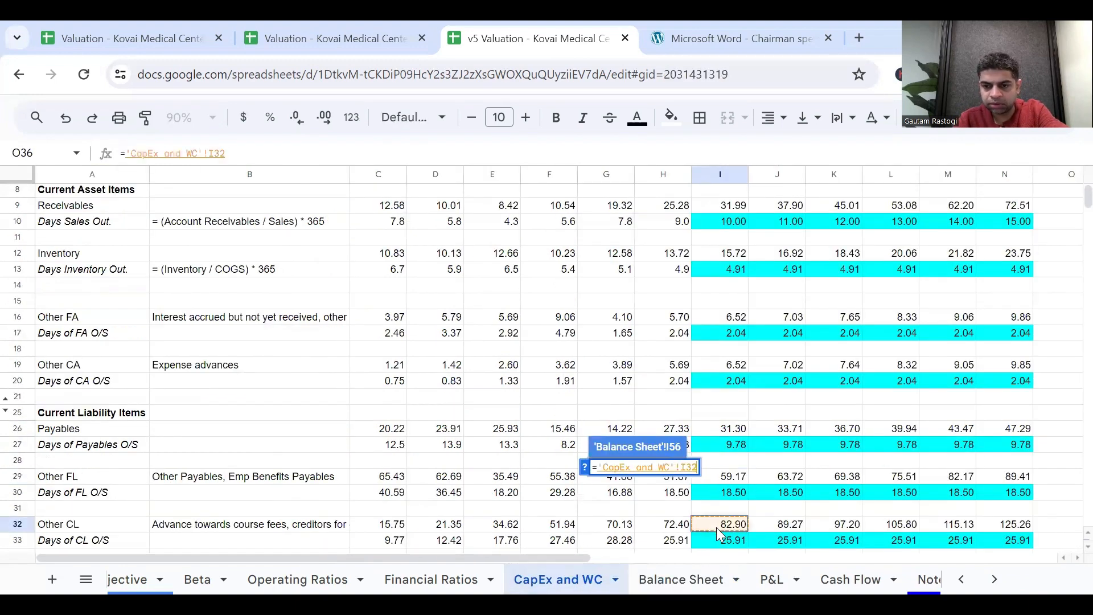
key("Return")
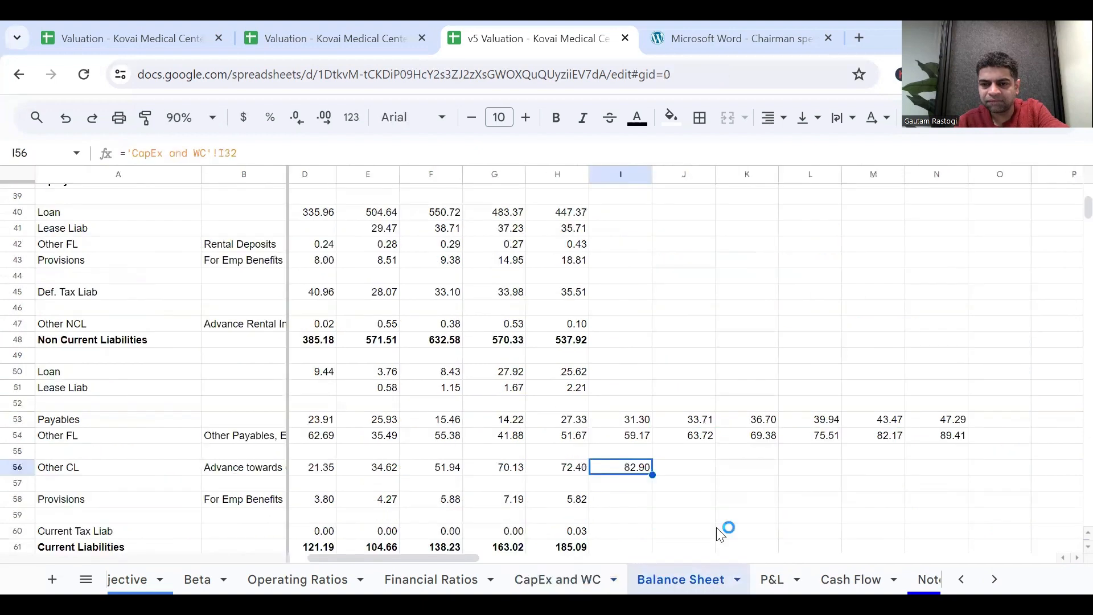
left_click_drag(653, 475, 954, 494)
Link the 2024 current Provisions cell I58 to ='CapEx and WC'!I35 and fill it across to N58.
left_click(626, 500)
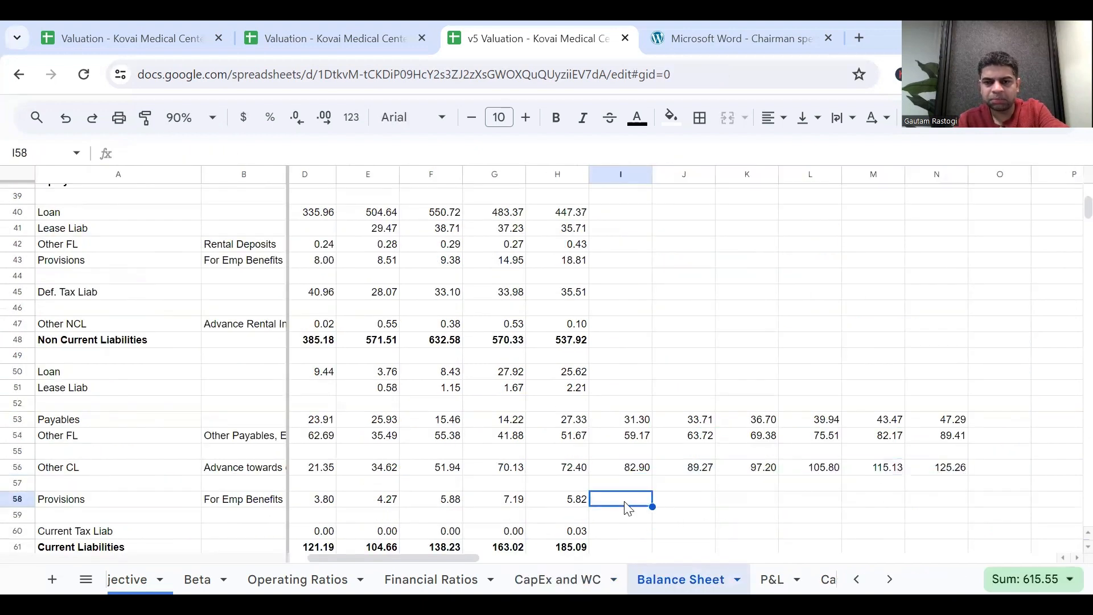
type("=")
left_click(594, 576)
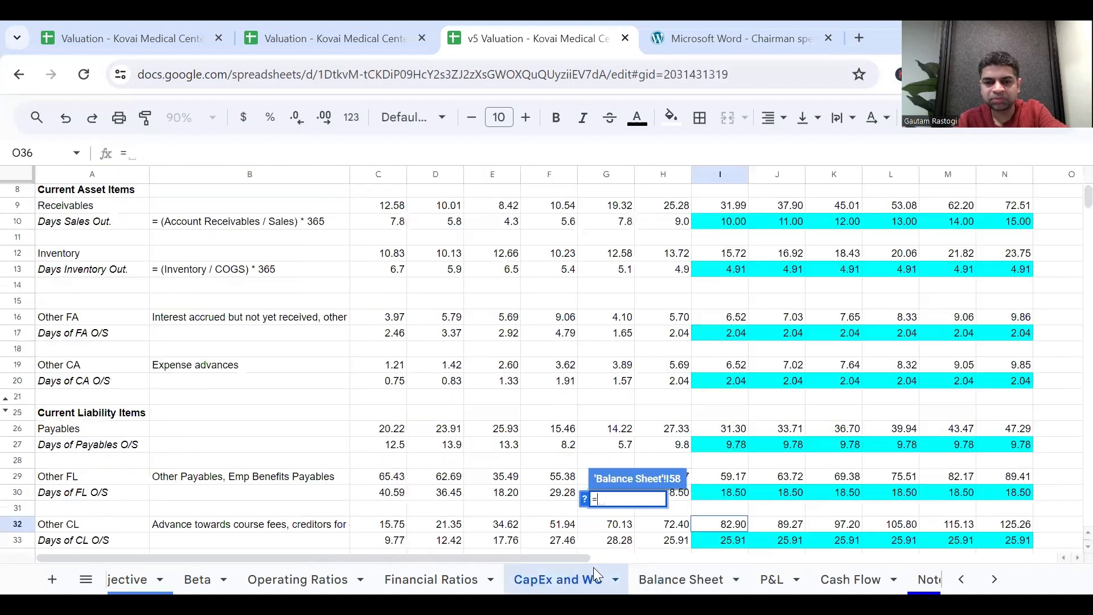
scroll(706, 521, "down", 3)
left_click(711, 519)
key("Return")
left_click_drag(653, 506, 932, 532)
left_click(646, 532)
type("=")
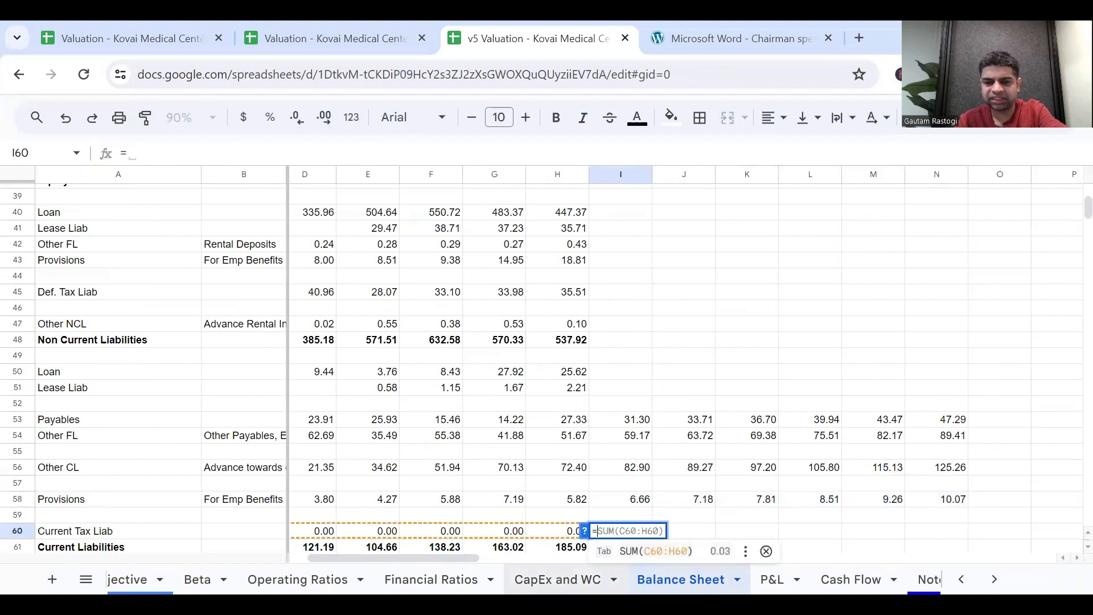
left_click(555, 575)
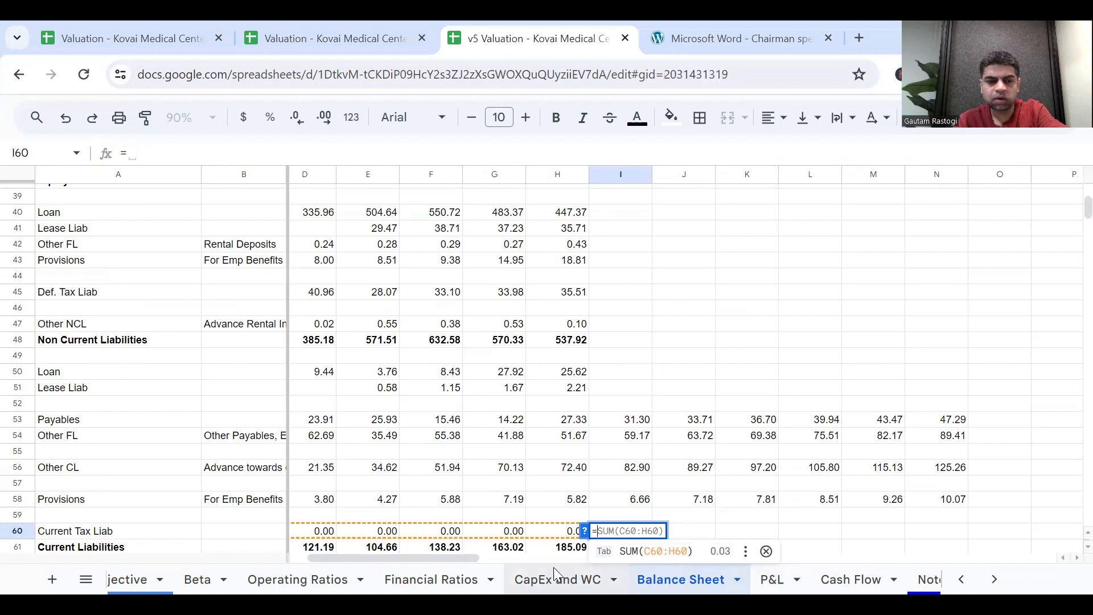
scroll(644, 461, "down", 2)
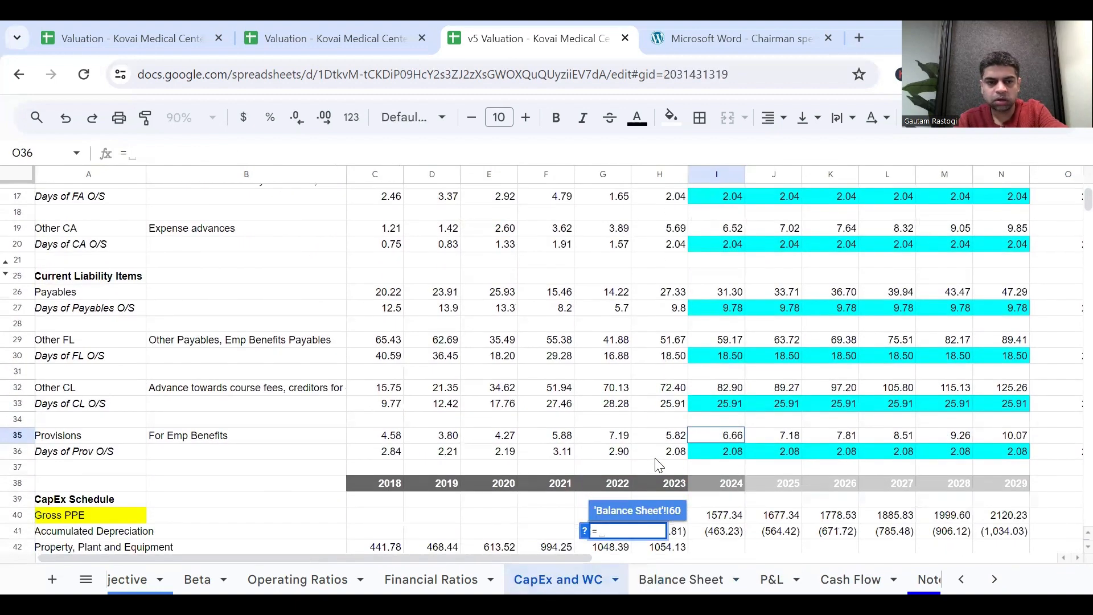
key("Escape")
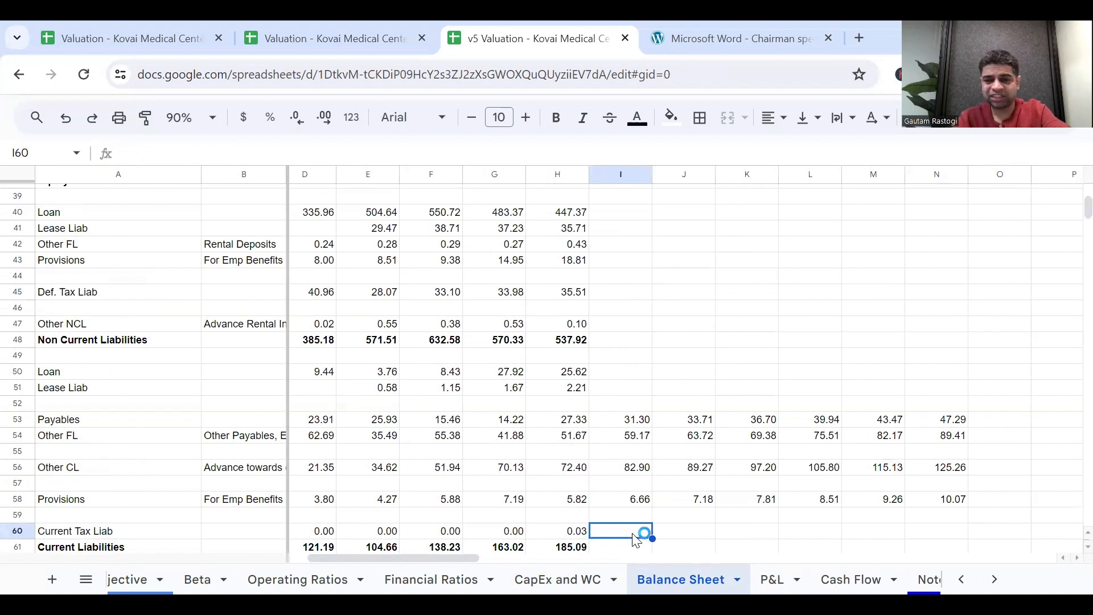
Carry the 2023 Current Tax Liab forward with =H60 in I60 and fill it across to N60.
type("=")
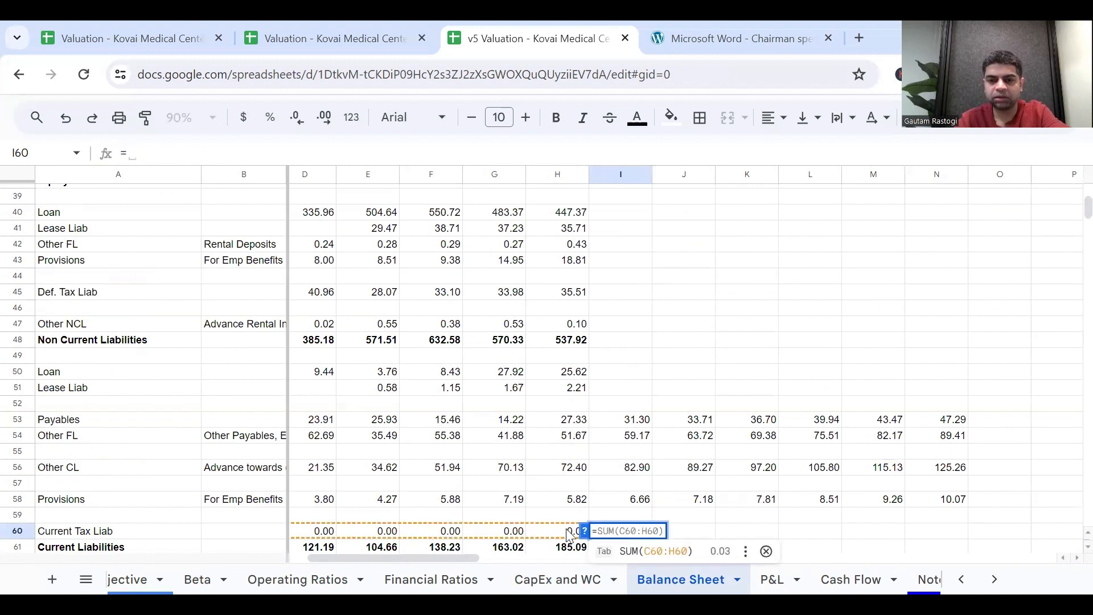
left_click(568, 532)
key("Return")
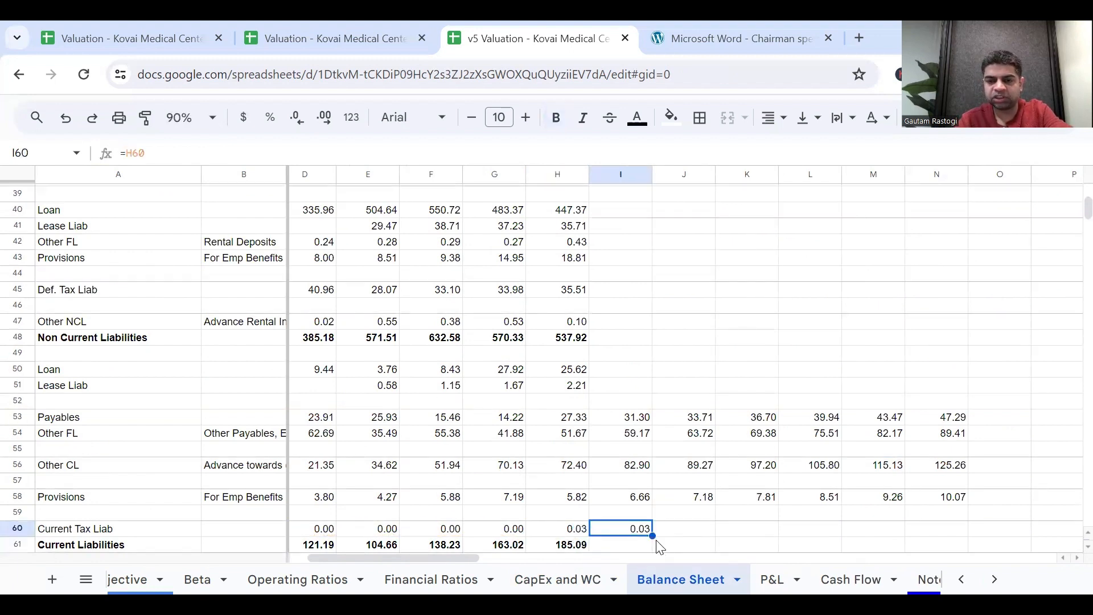
left_click_drag(652, 536, 968, 548)
Enter the note Same in O60 beside the Current Tax Liab forecast.
scroll(1009, 535, "right", 3)
left_click(877, 532)
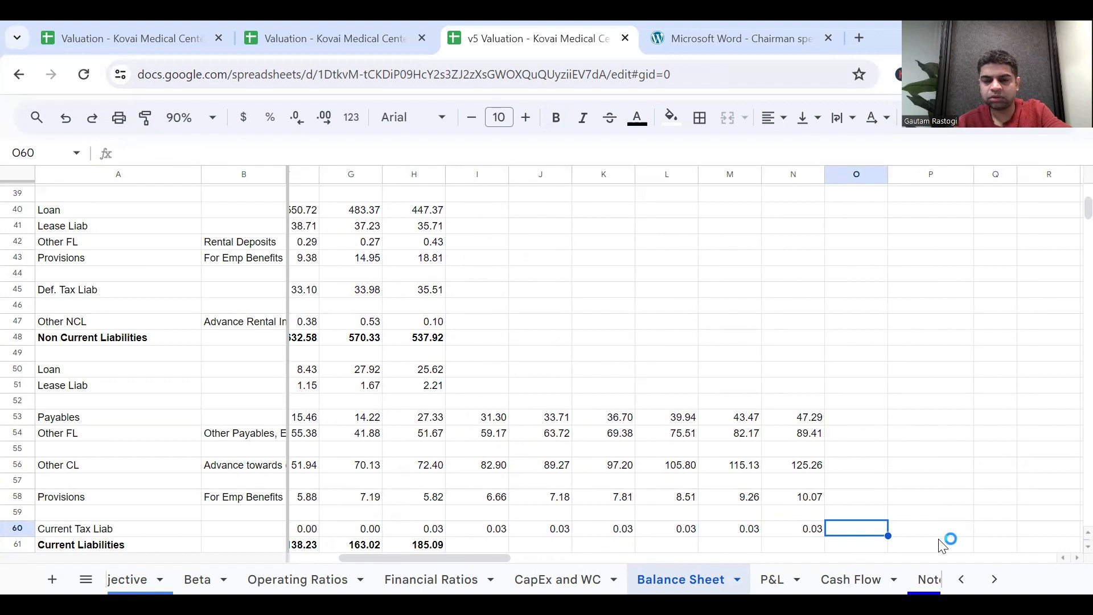
type("Same")
key("Return")
Enter the note WC sch in O53 beside the Payables forecast.
key("Up")
key("Up")
key("Up")
key("Up")
key("Up")
key("Up")
key("Up")
key("Up")
type("WC")
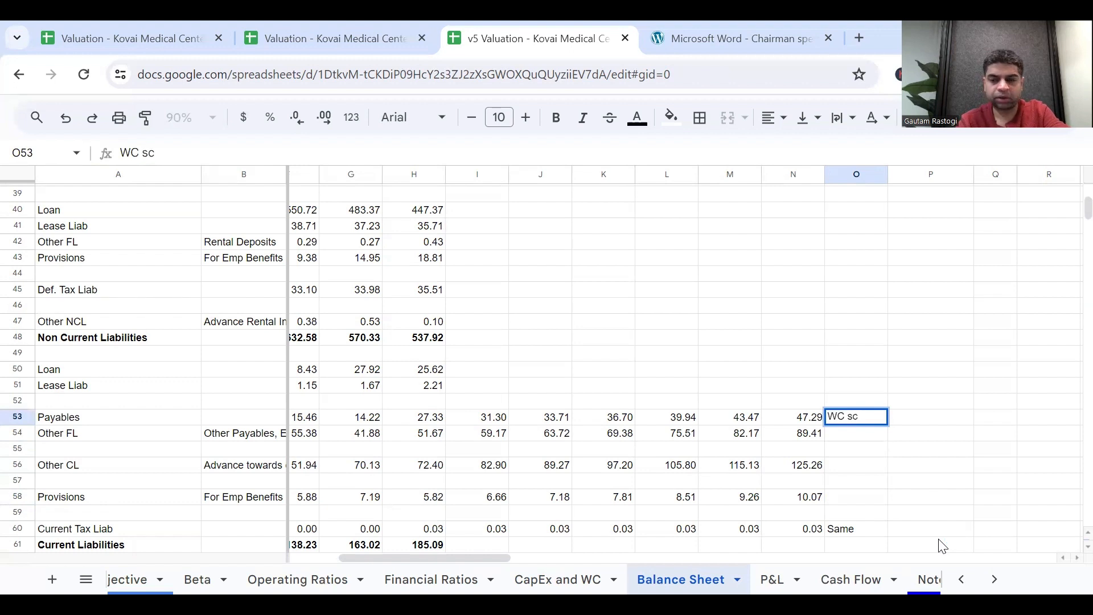
type(" sch")
key("Return")
Copy the WC sch note from O53 to the Other FL, Other CL and Provisions rows in O54, O56 and O58.
key("Up")
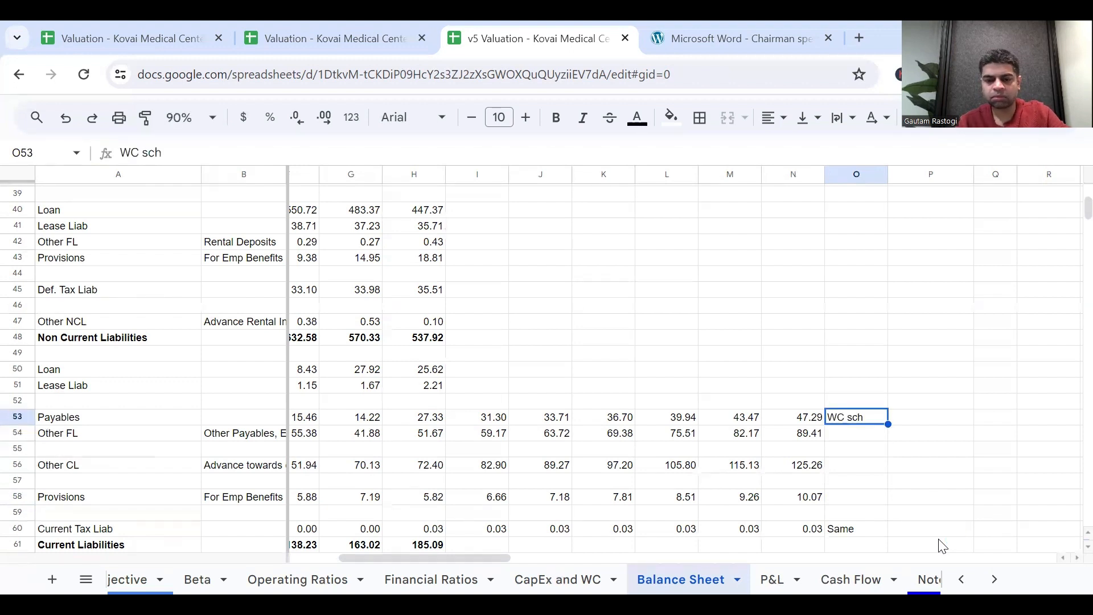
key("ctrl+c")
key("Down")
key("ctrl+v")
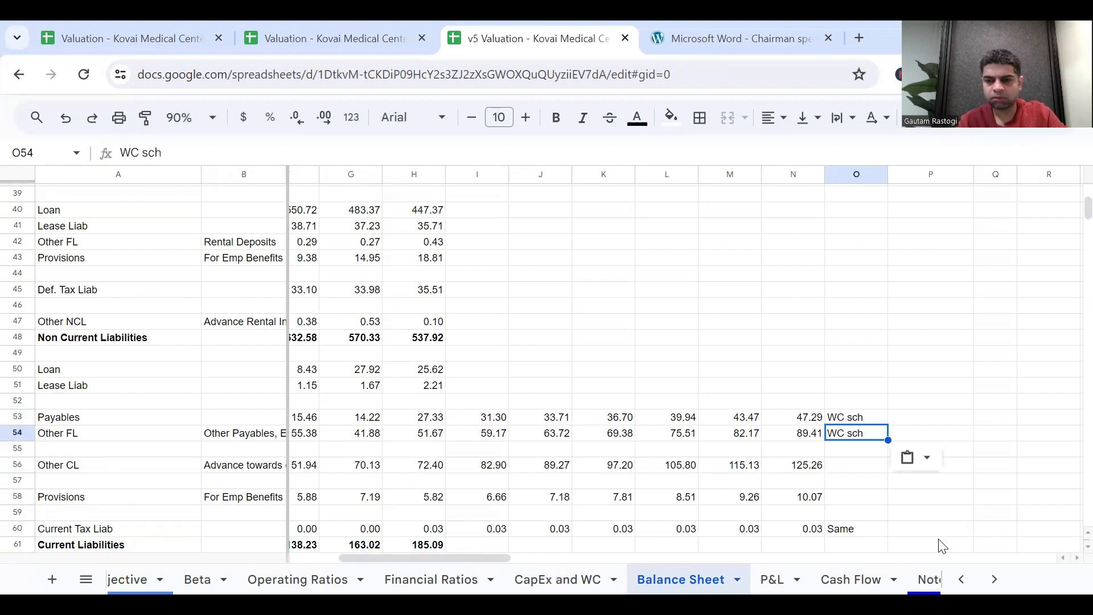
key("Down")
key("Down")
key("ctrl+v")
key("Down")
key("Down")
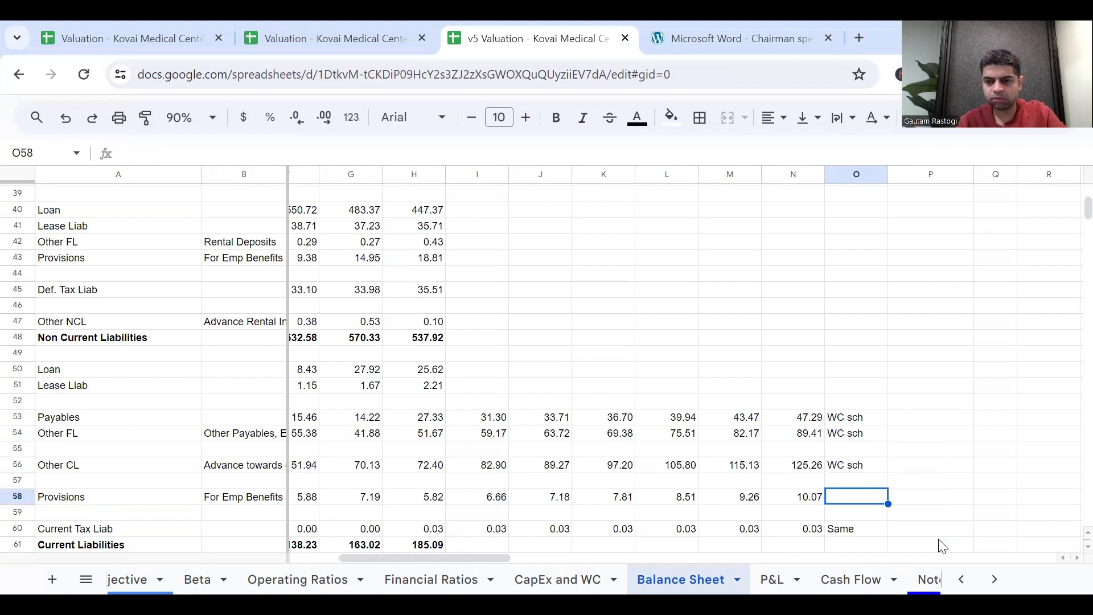
key("ctrl+v")
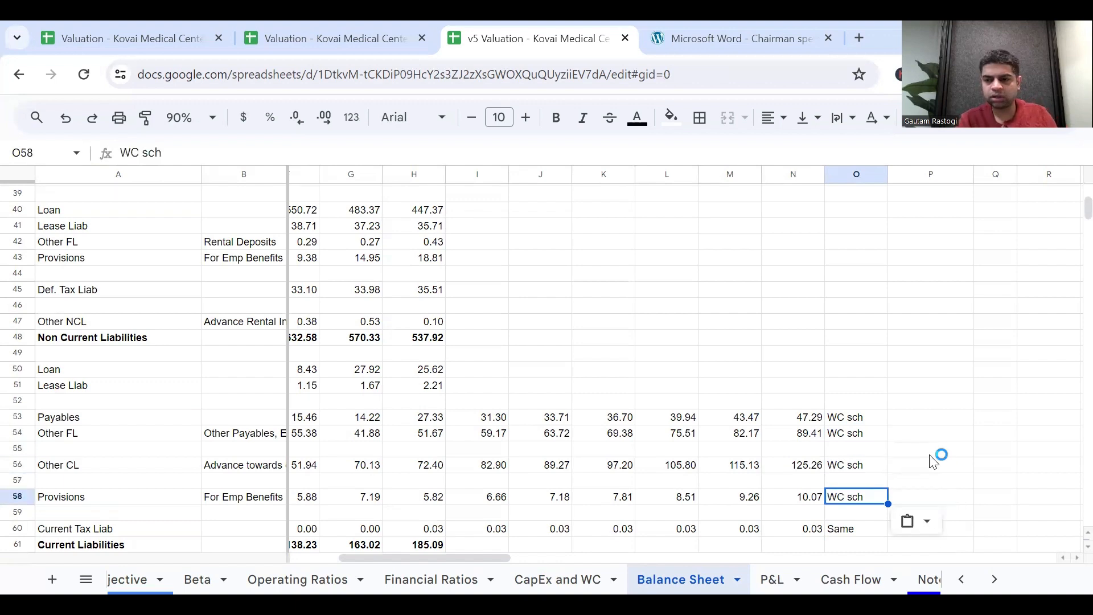
Move the current liability notes from O53:O60 to P53:P60, matching the column of the asset notes.
scroll(880, 415, "up", 6)
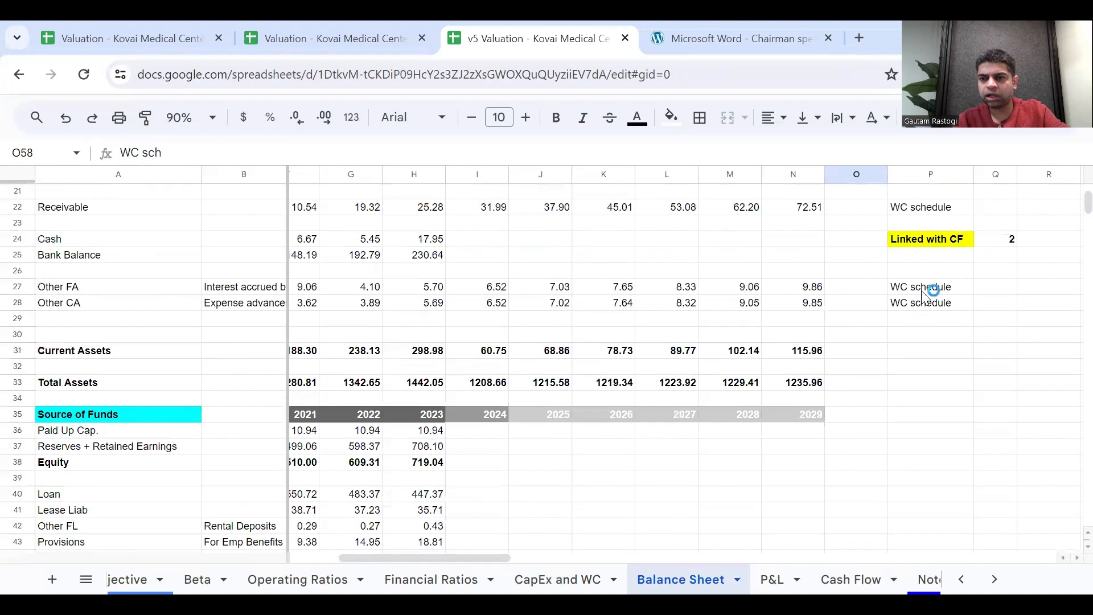
scroll(866, 354, "down", 6)
left_click(864, 399)
key("shift+Down")
key("shift+Down")
key("shift+Down")
key("shift+Down")
key("shift+Down")
key("shift+Down")
key("shift+Down")
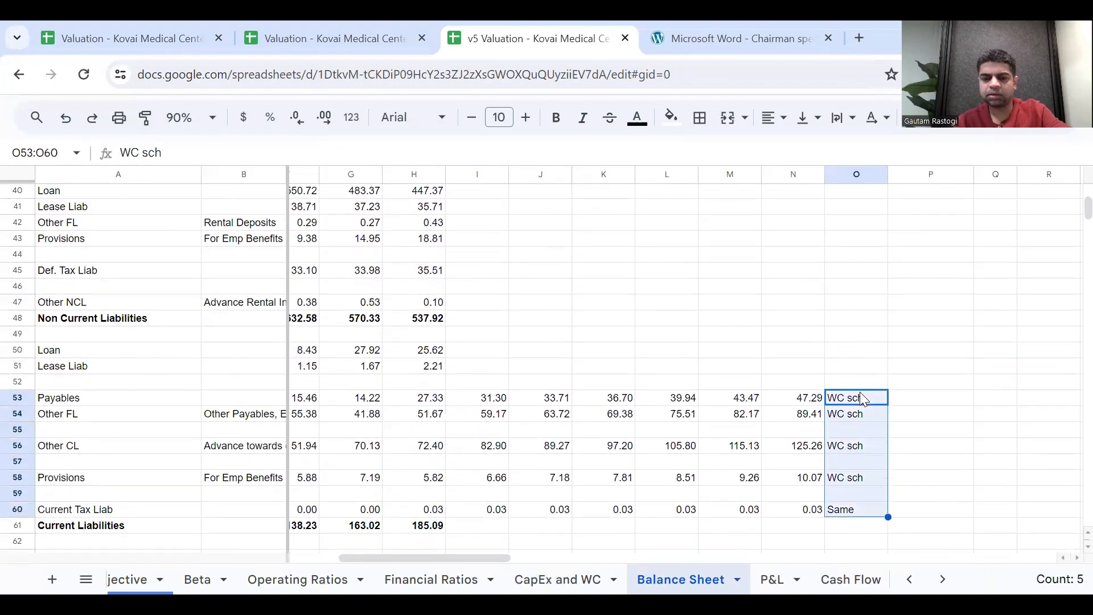
key("ctrl+x")
key("Right")
key("ctrl+v")
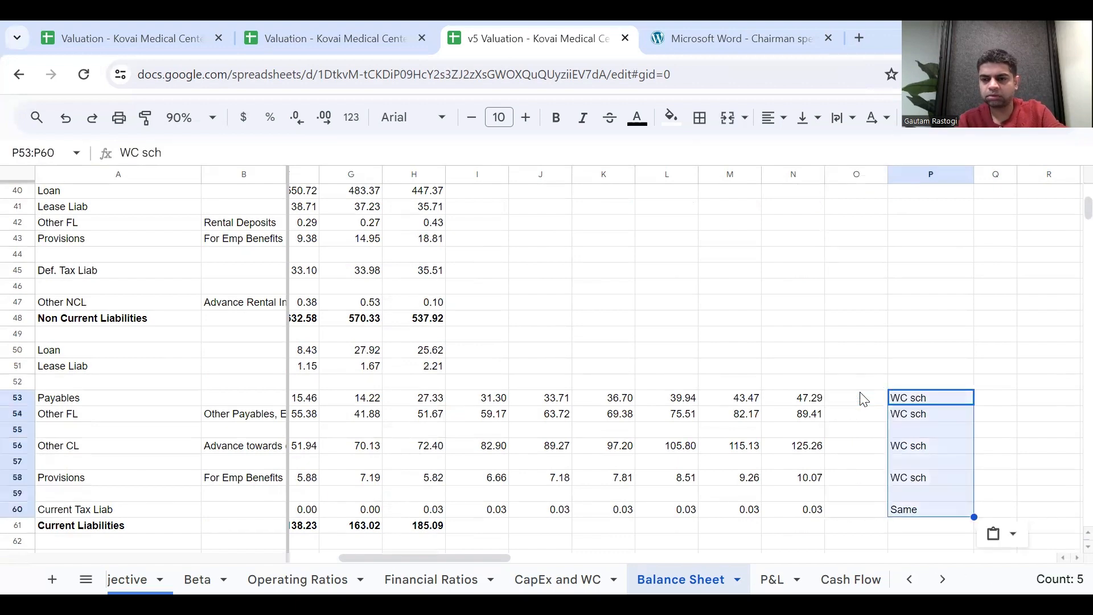
Check the Current Liabilities sum formula in H61 and fill it across to N61 for the years through 2029.
scroll(886, 373, "up", 6)
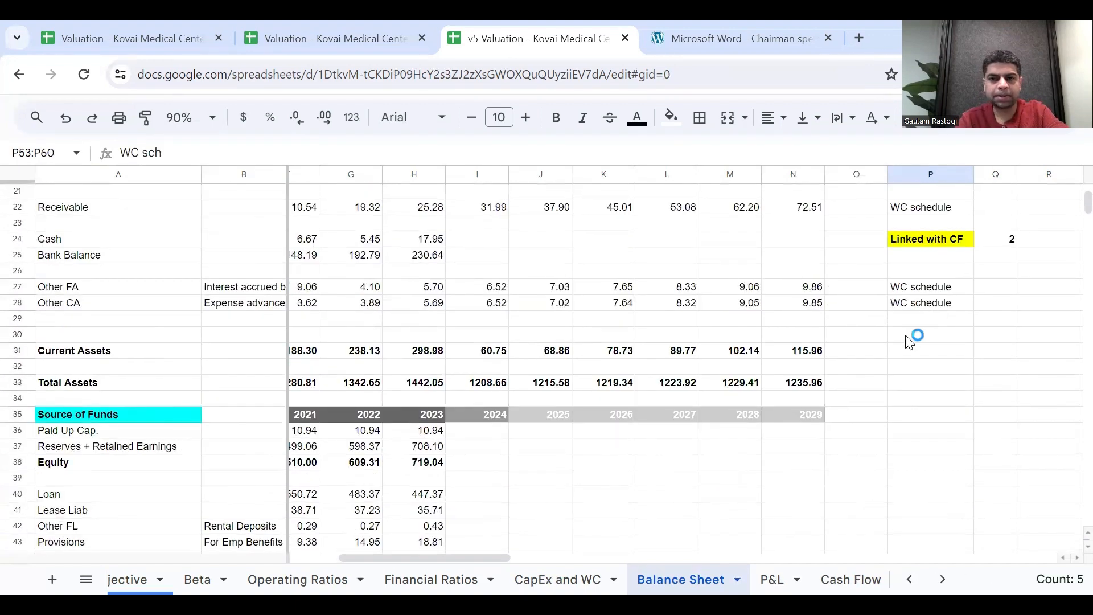
scroll(909, 342, "down", 6)
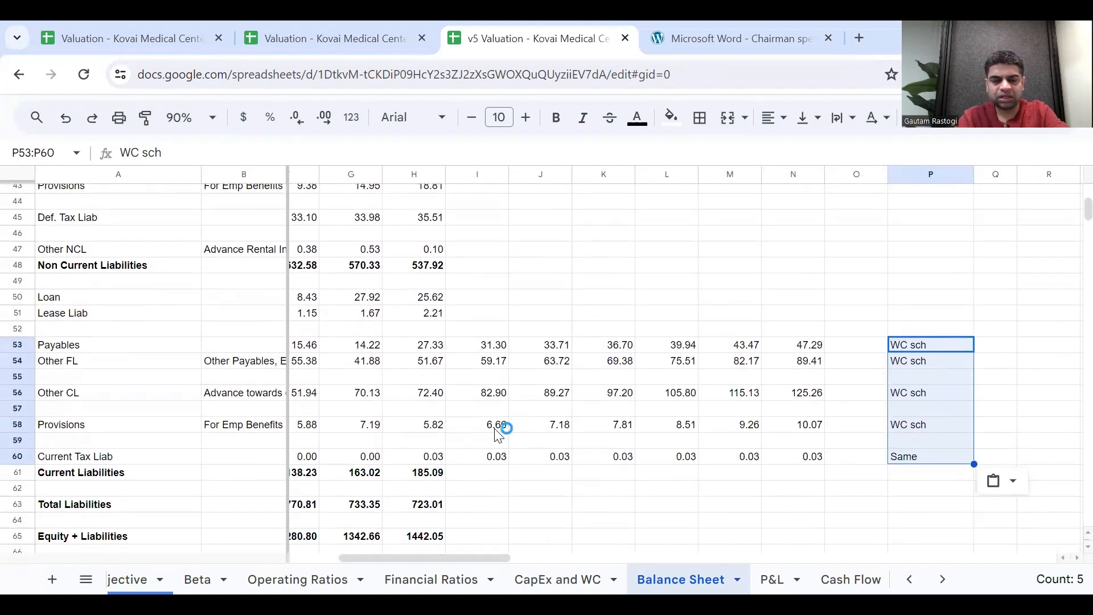
left_click(439, 476)
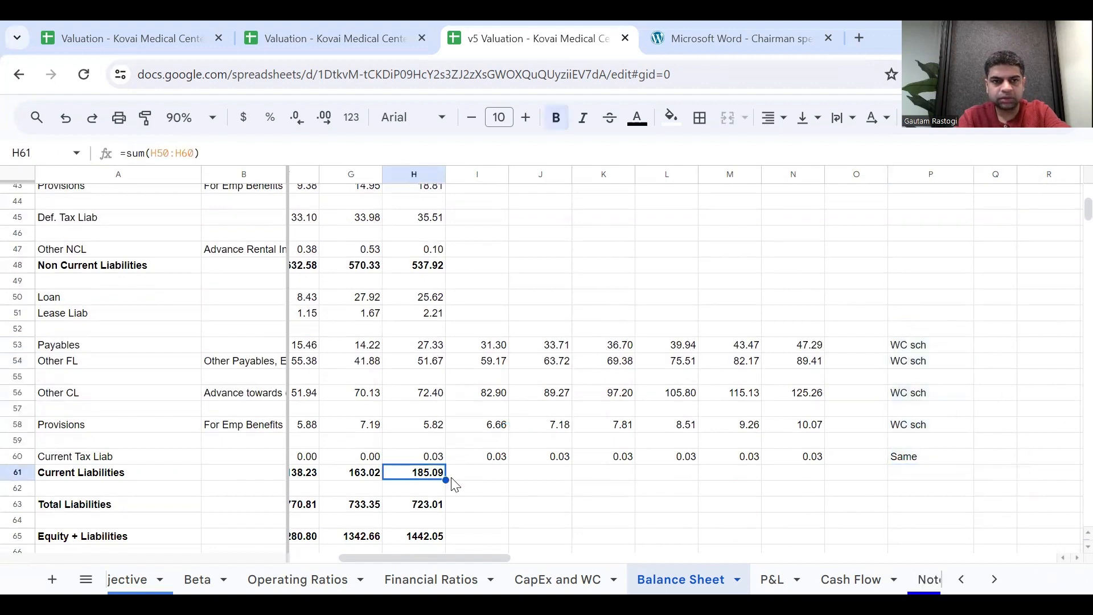
double_click(442, 474)
key("Escape")
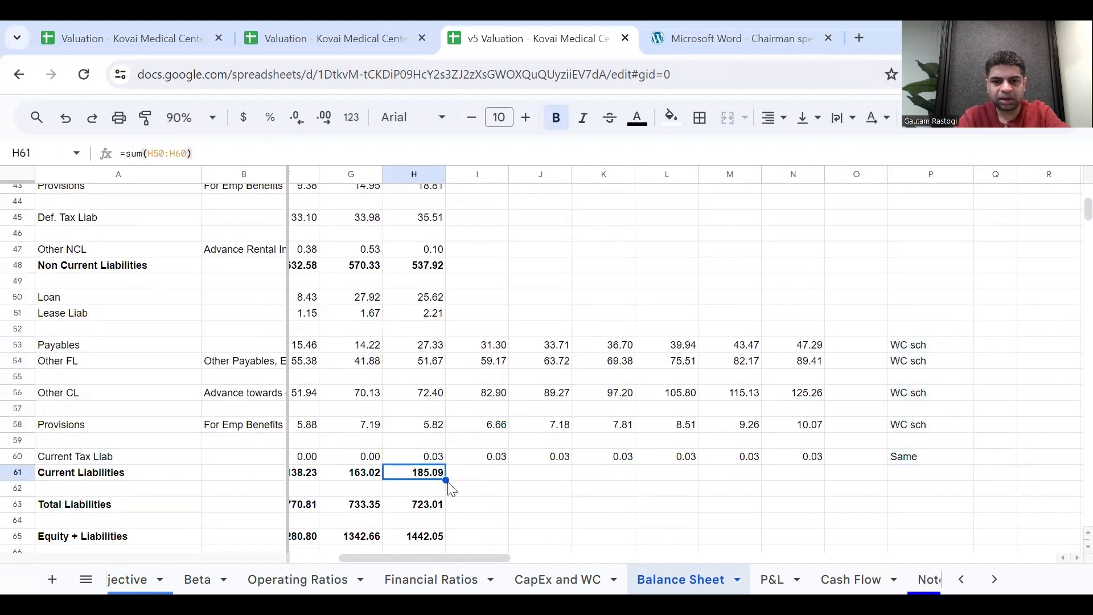
left_click_drag(448, 479, 797, 493)
scroll(704, 416, "up", 1)
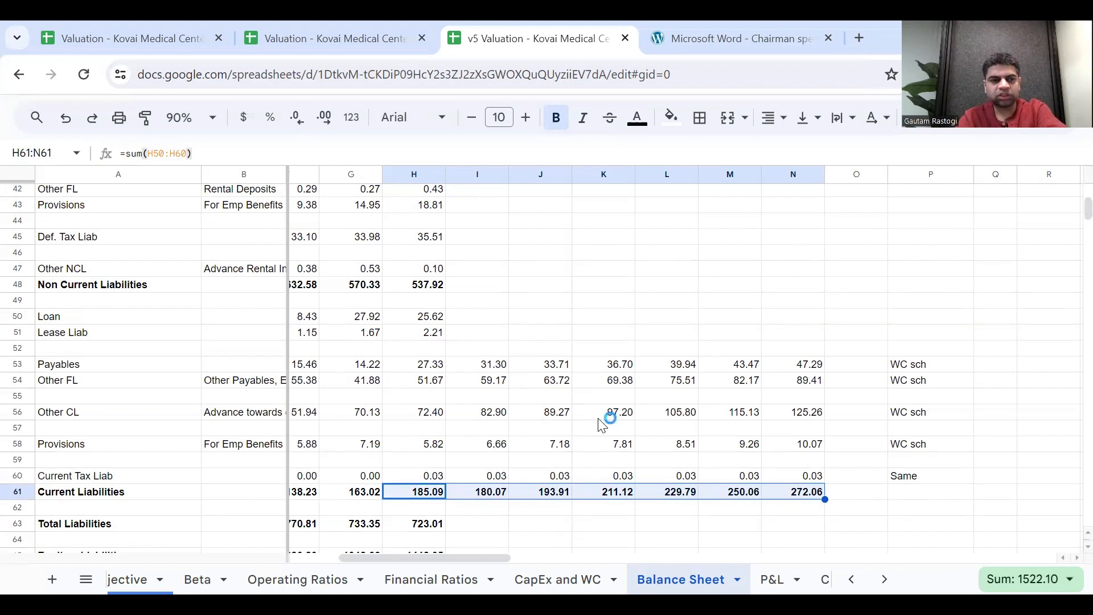
scroll(600, 421, "up", 1)
left_click_drag(104, 347, 107, 358)
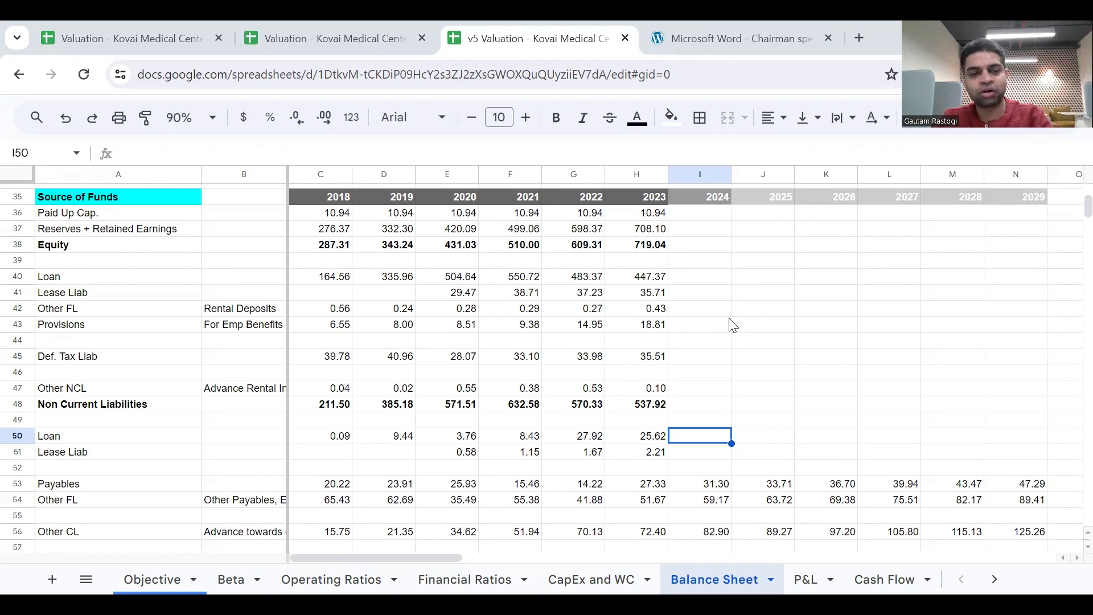
Rename the Loan label in A50 under current liabilities to ST Loan.
left_click(139, 443)
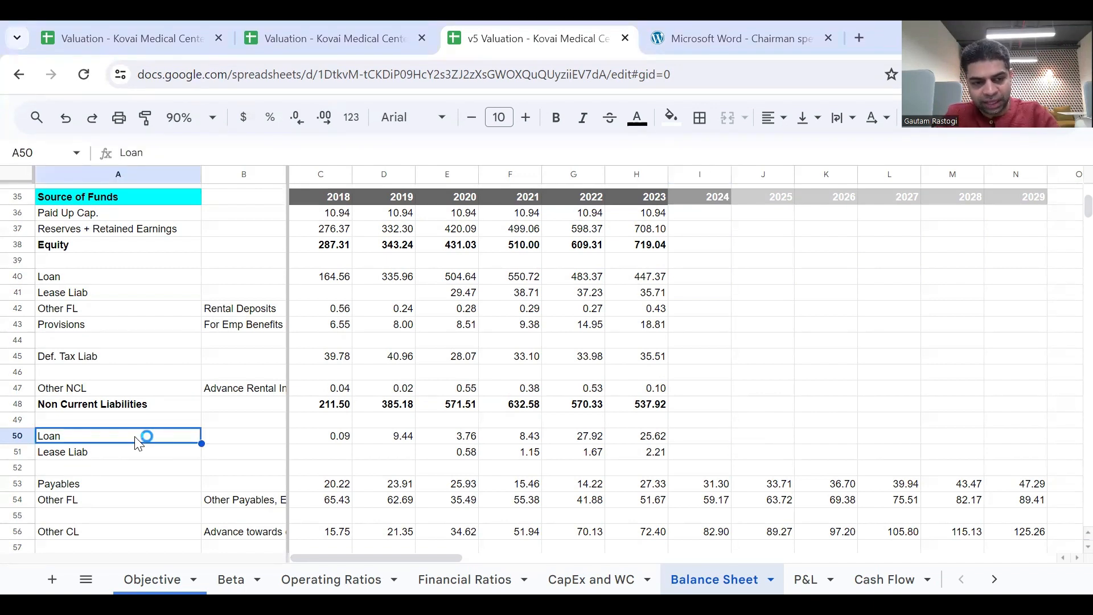
key("shift+Down")
double_click(44, 439)
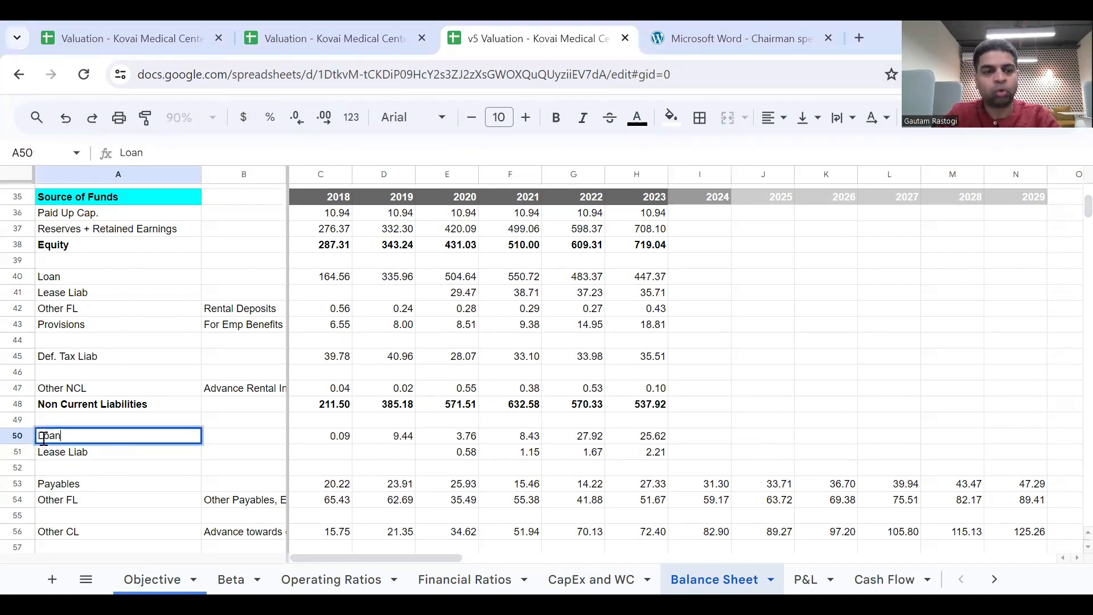
type("st")
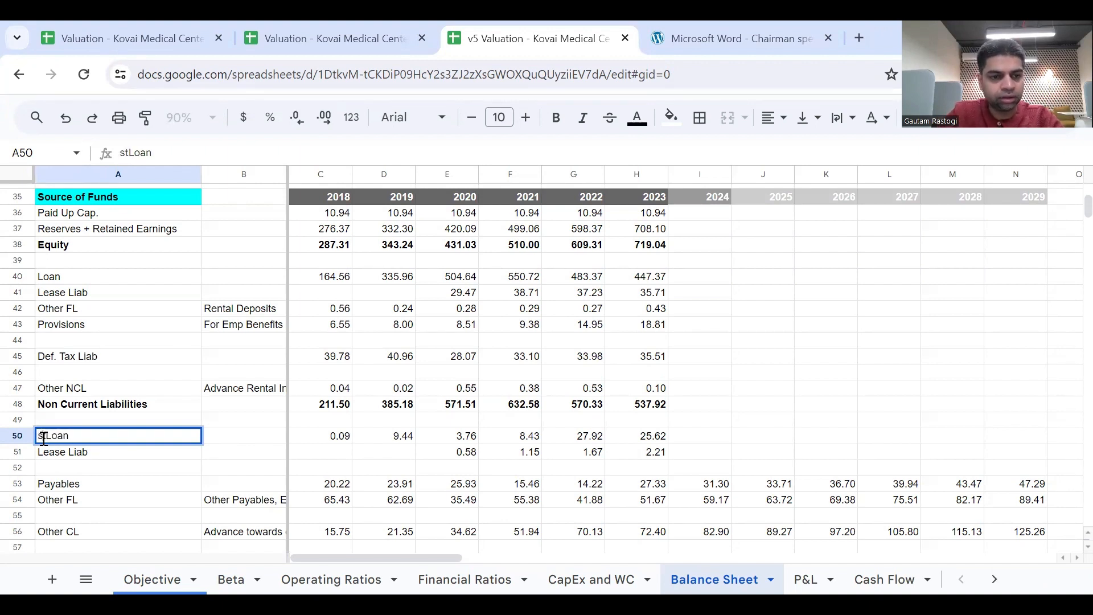
key("BackSpace")
key("BackSpace")
type("ST")
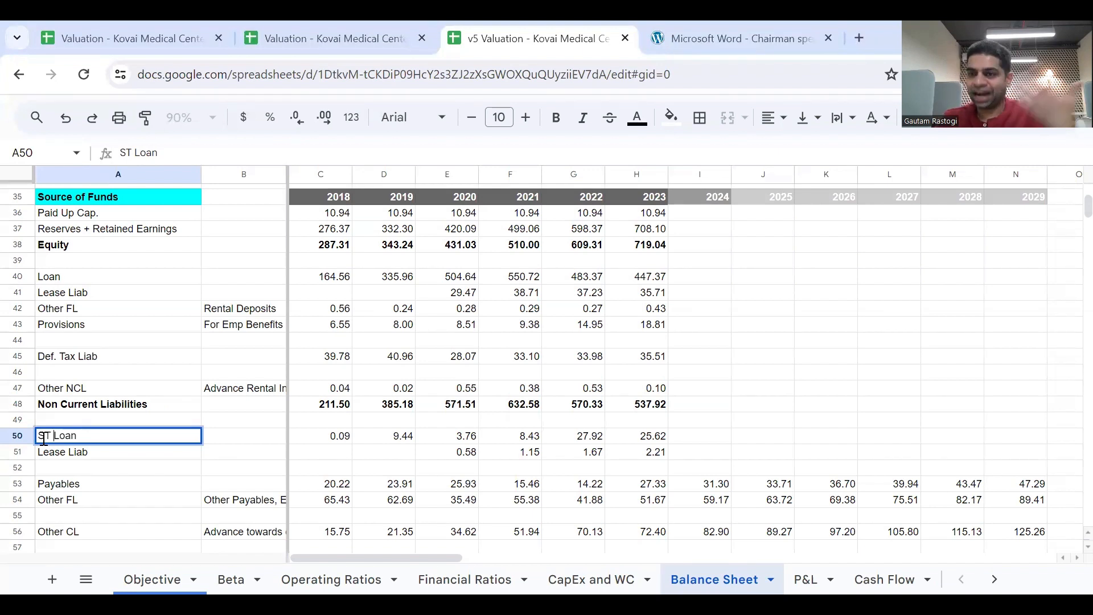
left_click(69, 456)
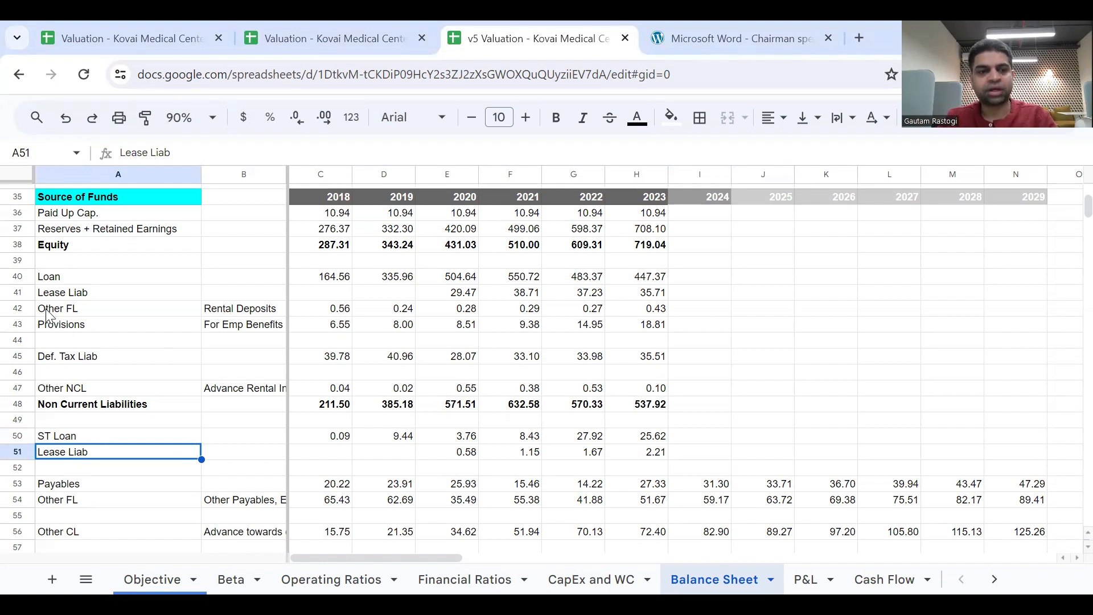
Rename the Loan label in A40 under non-current liabilities to LT Loan.
double_click(39, 276)
left_click(38, 275)
type("s")
key("BackSpace")
type("S")
key("BackSpace")
type("ST")
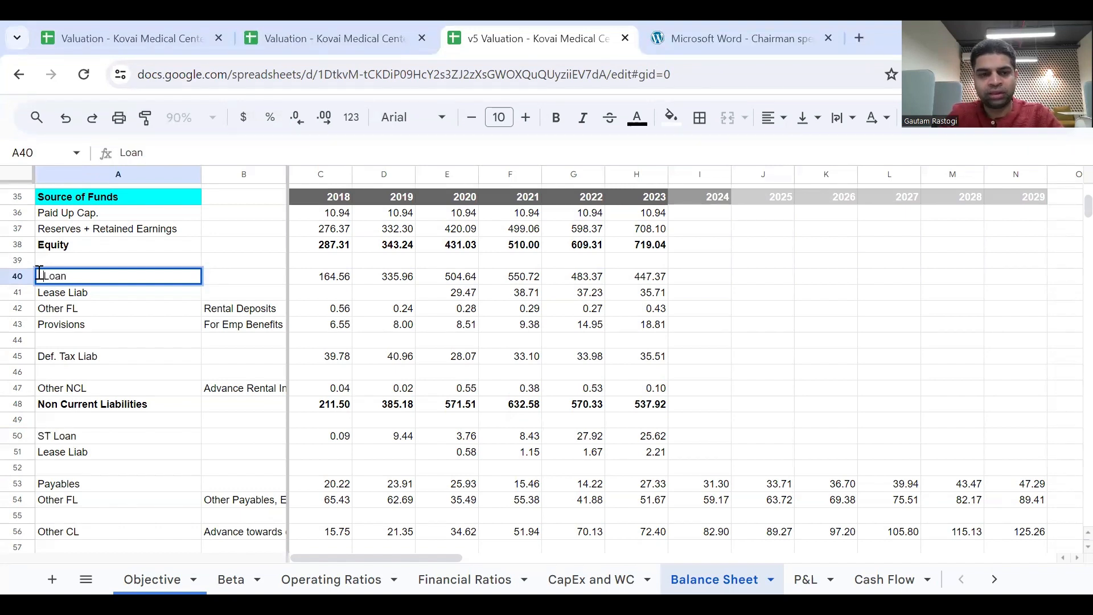
key("Return")
left_click(53, 279)
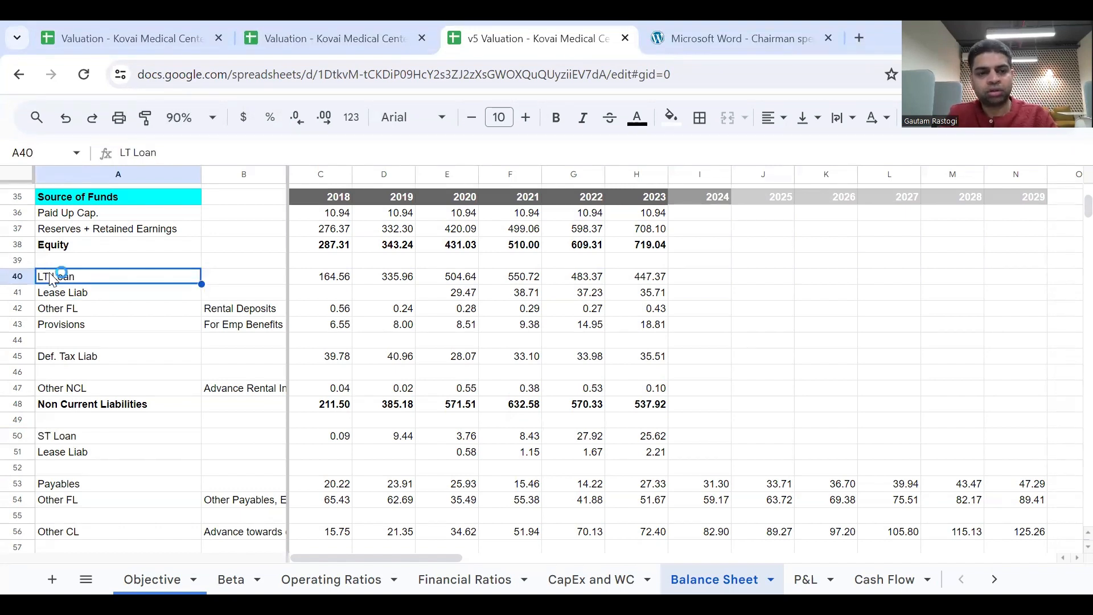
Enter =H40+H41+H50+H51 in I40 to combine the 2023 long-term loan, short-term loan and both lease liabilities for 2024.
key("shift+Down")
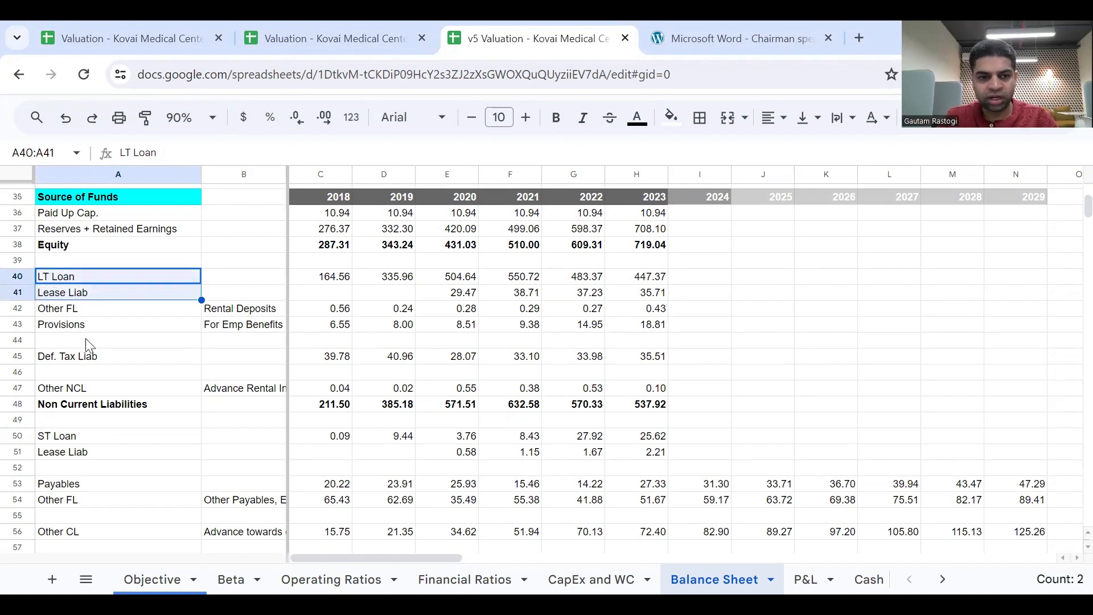
right_click(87, 438)
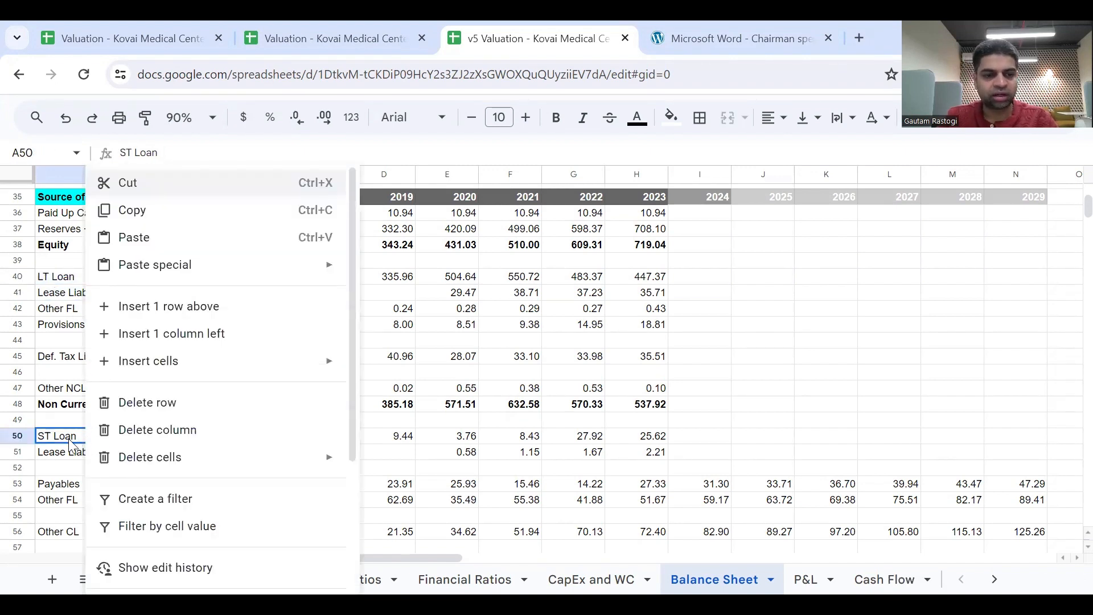
left_click(69, 440)
left_click(74, 453, "shift")
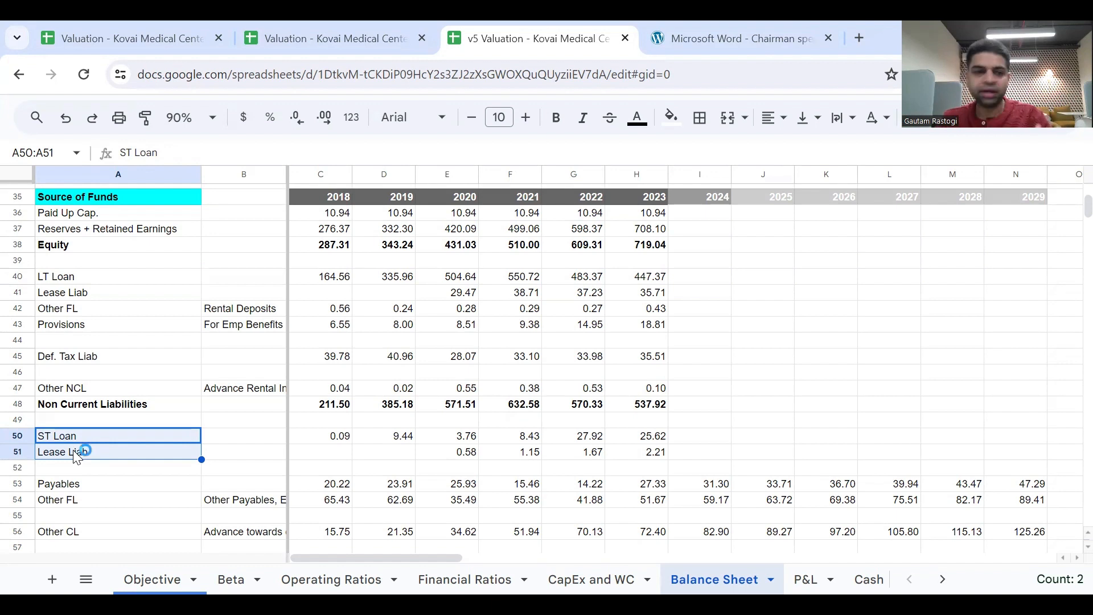
left_click(702, 281)
type("=")
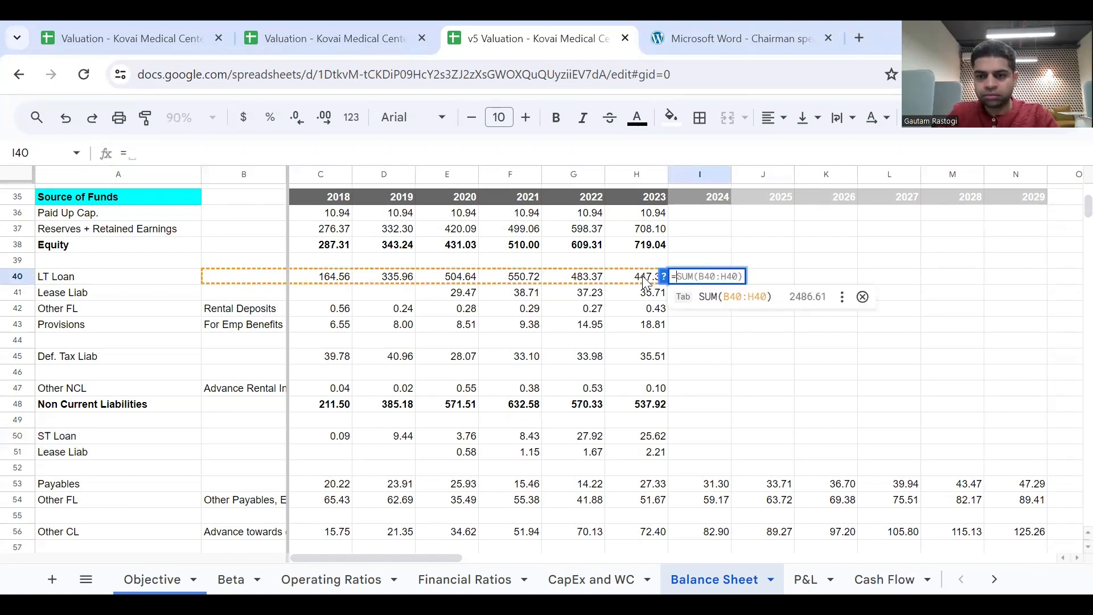
left_click(644, 281)
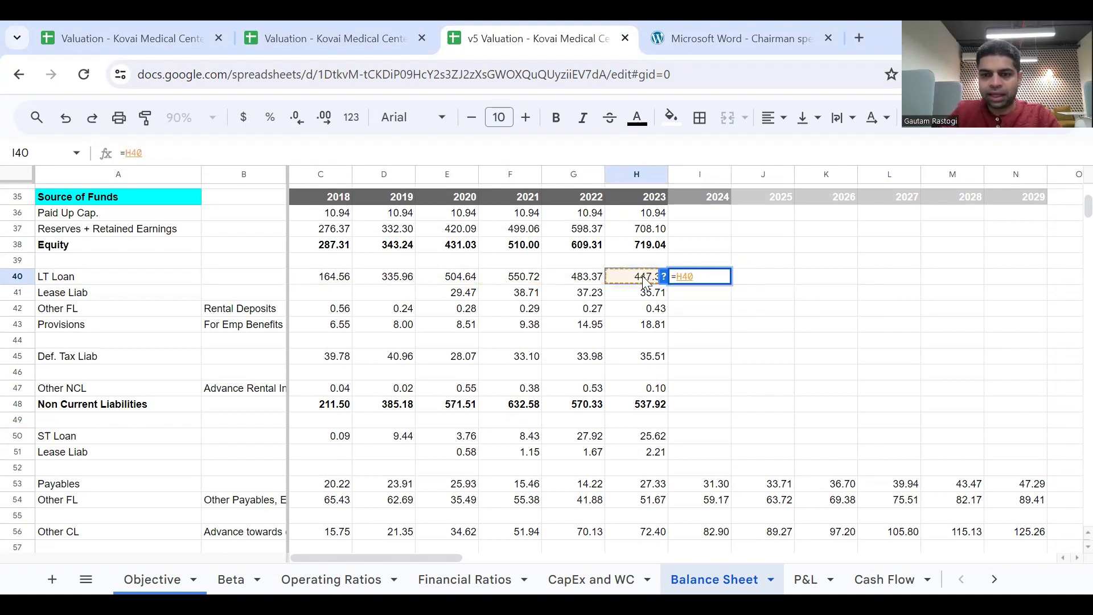
type("+")
left_click(646, 295)
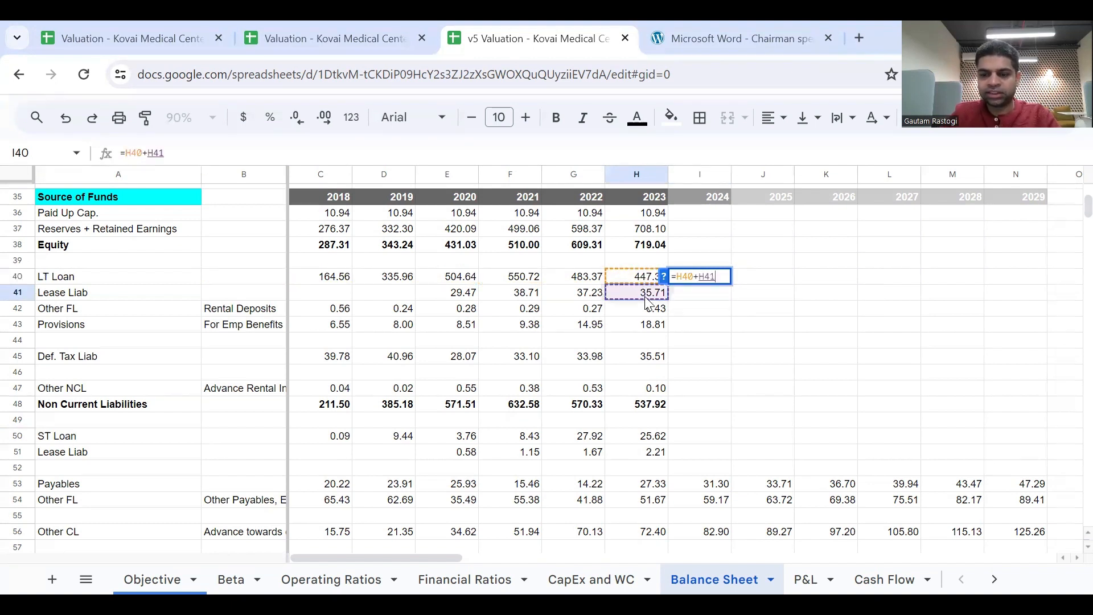
type("+")
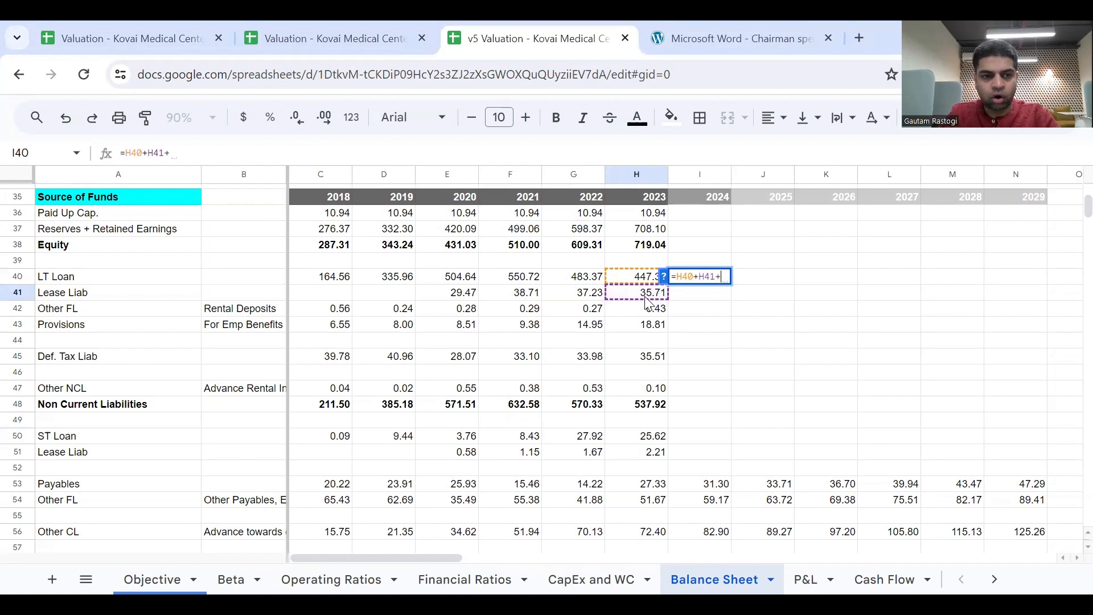
left_click(655, 440)
type("+")
left_click(659, 455)
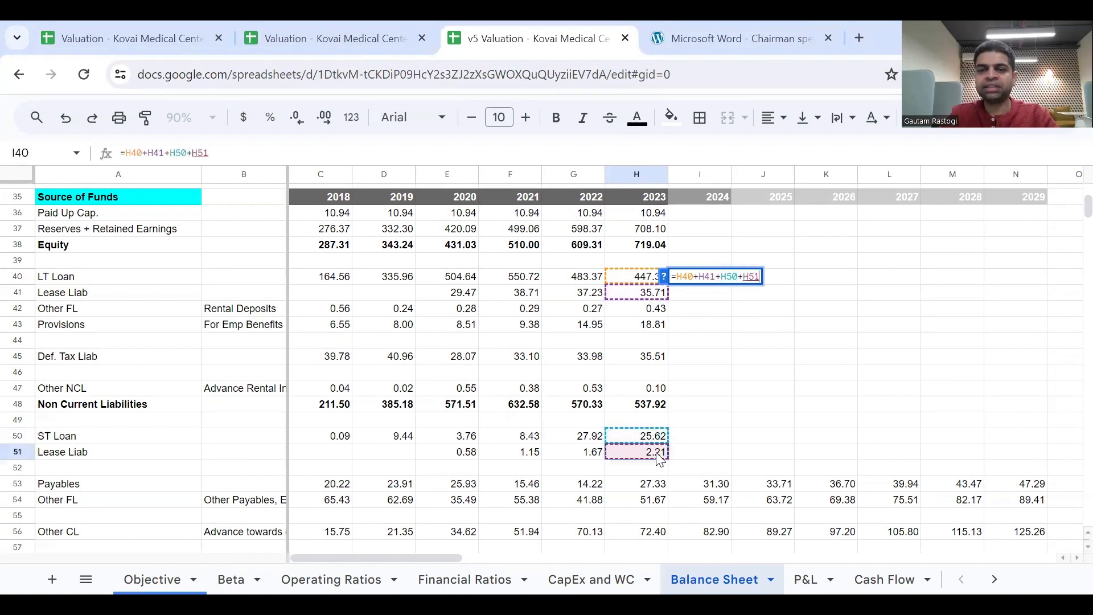
key("Return")
key("Up")
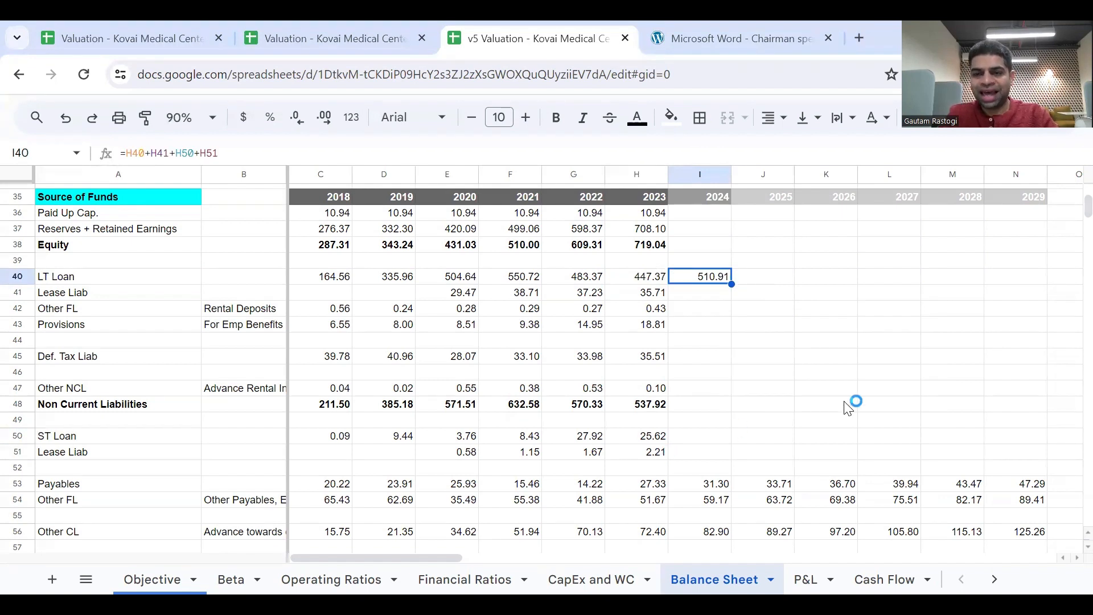
Link the 2025 LT Loan cell J40 to the 2024 figure with =I40.
scroll(848, 409, "right", 2)
scroll(847, 407, "right", 2)
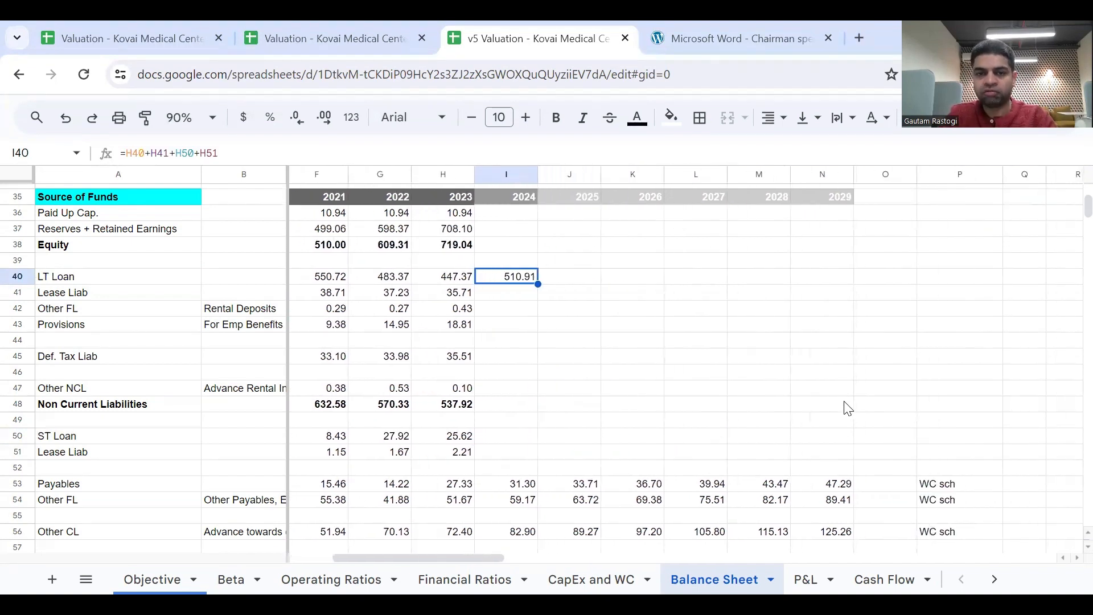
left_click(585, 281)
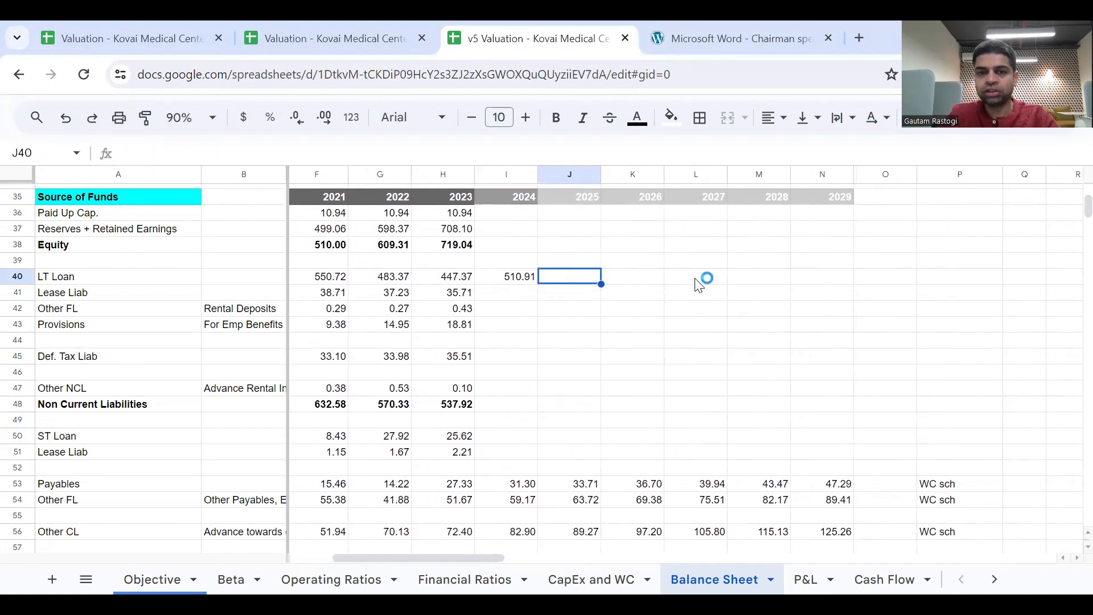
type("=")
left_click(512, 279)
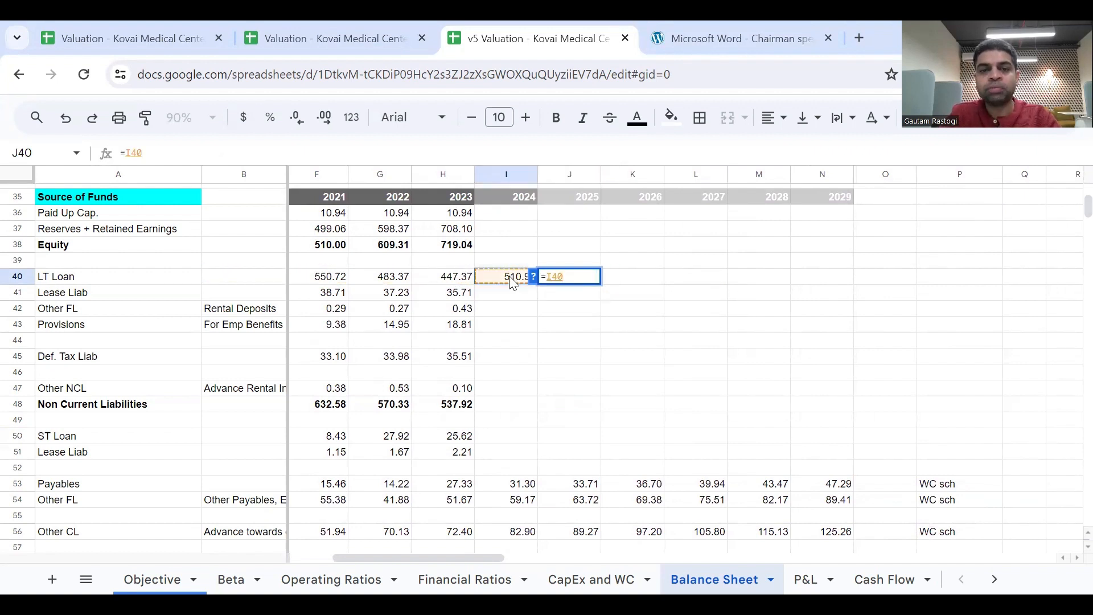
key("Return")
key("Up")
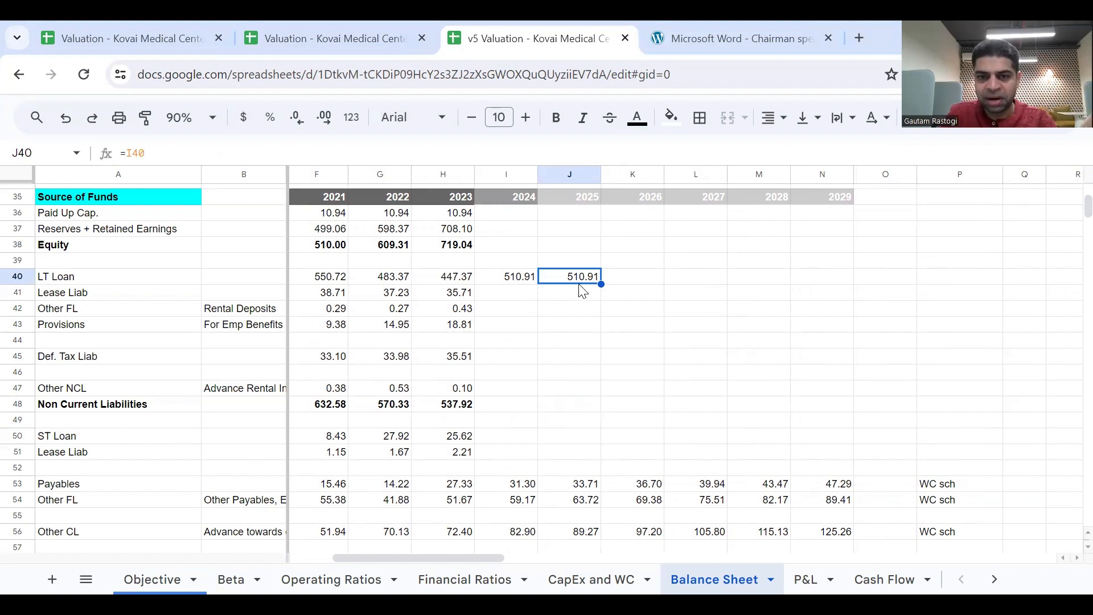
Fill the combined LT Loan formula from I40 across to N40 for the years through 2029.
left_click(535, 279)
left_click(555, 282)
left_click(521, 279)
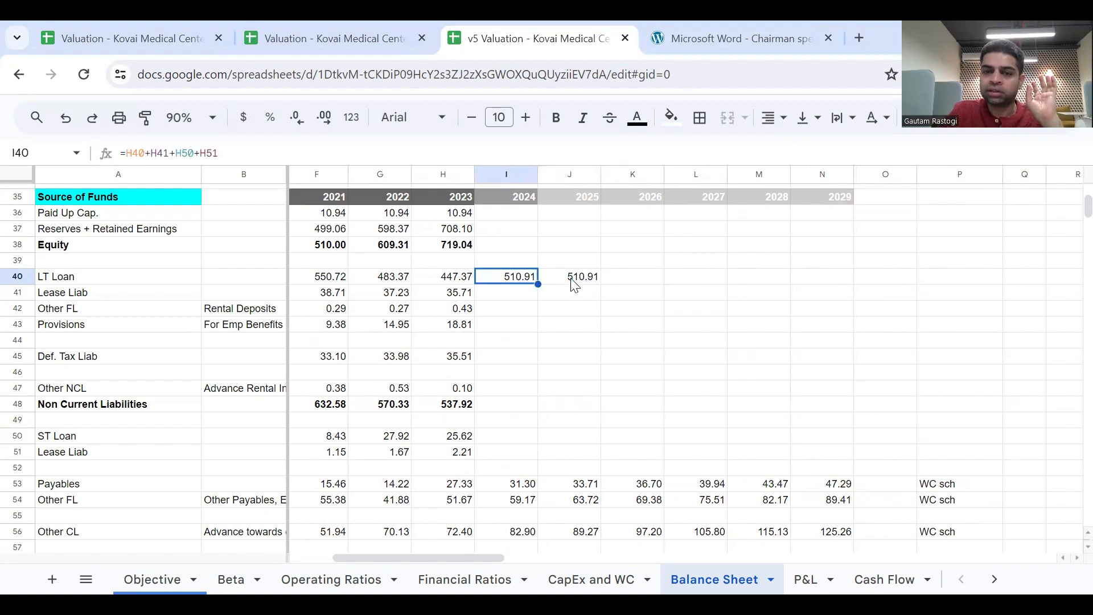
left_click_drag(539, 283, 826, 295)
Add the note Change this in P40 for the LT Loan row and fill the cell yellow.
left_click(927, 279)
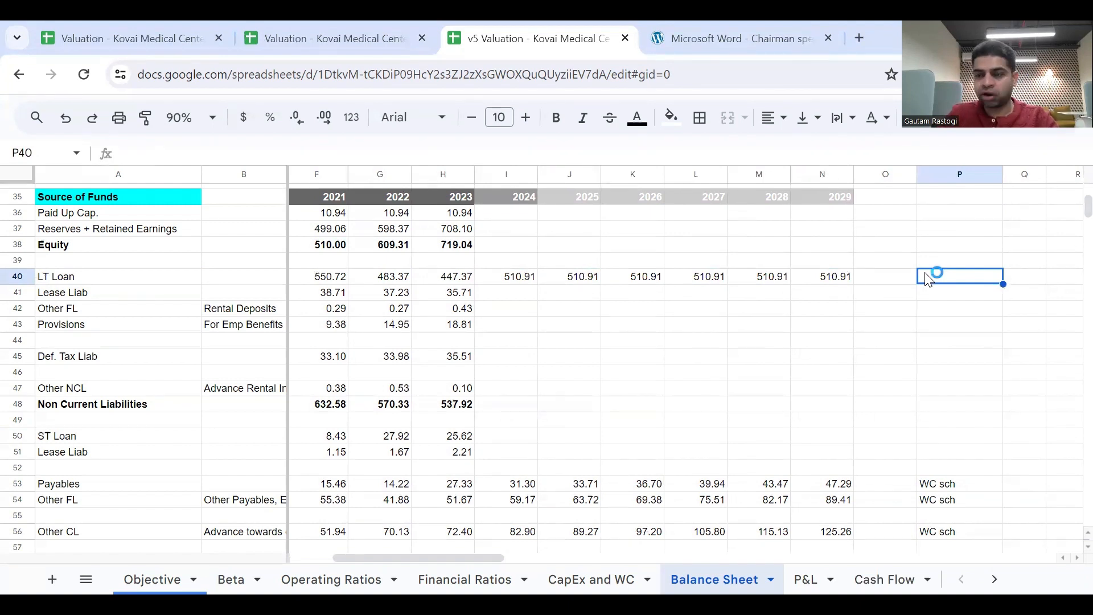
left_click(927, 279)
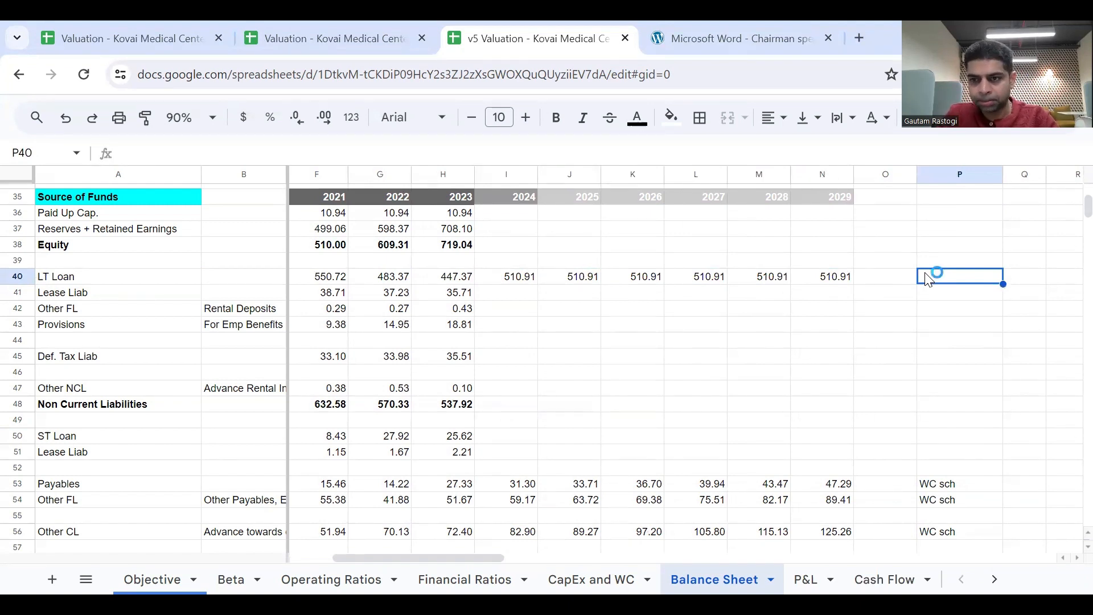
type("C")
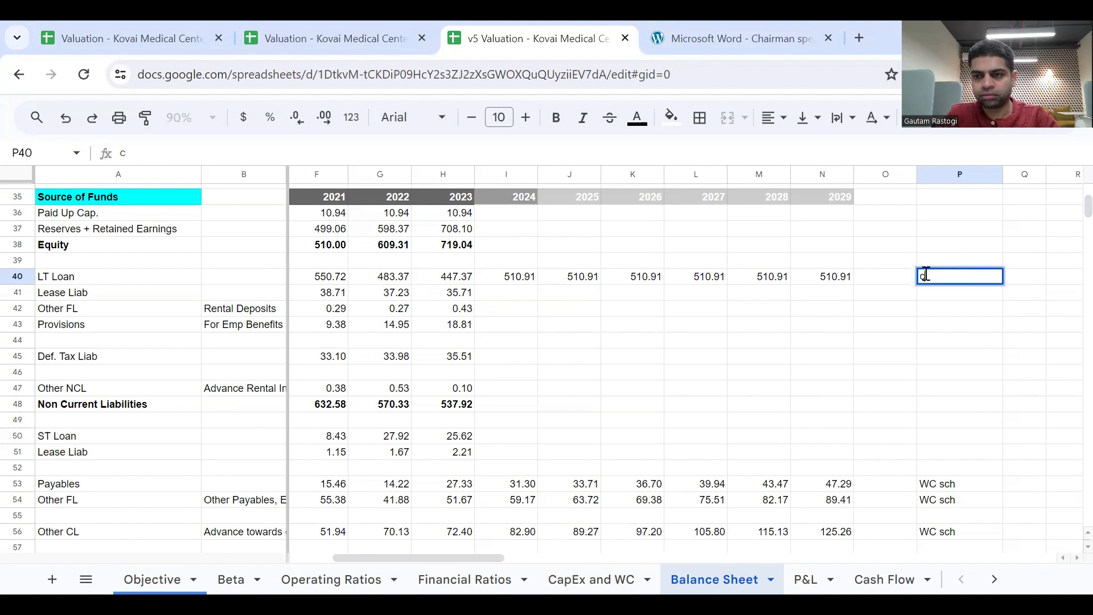
type("hange ")
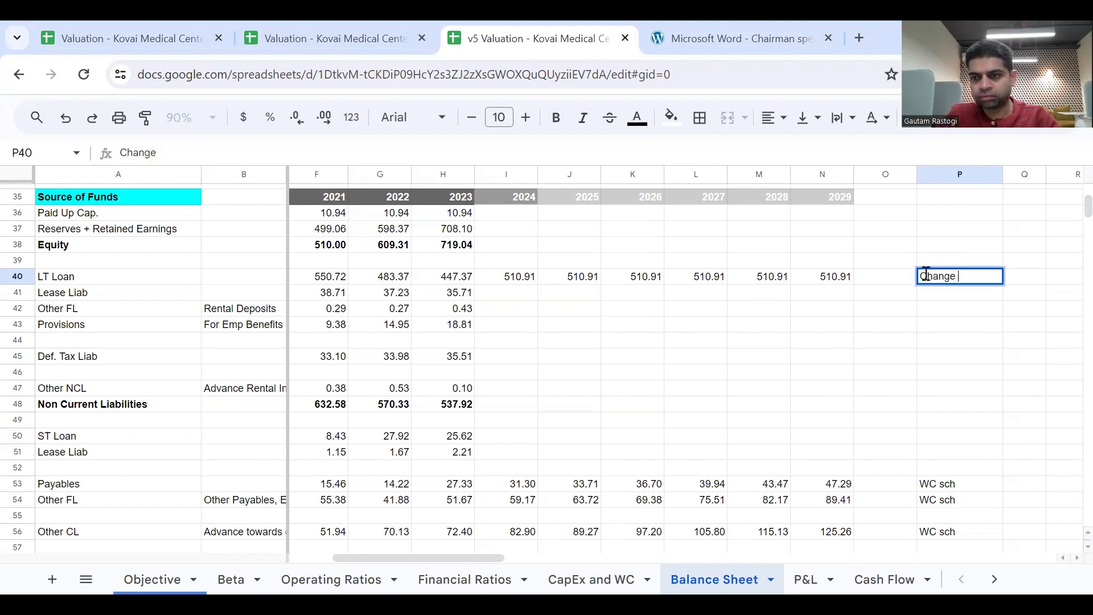
type("hhis")
key("Return")
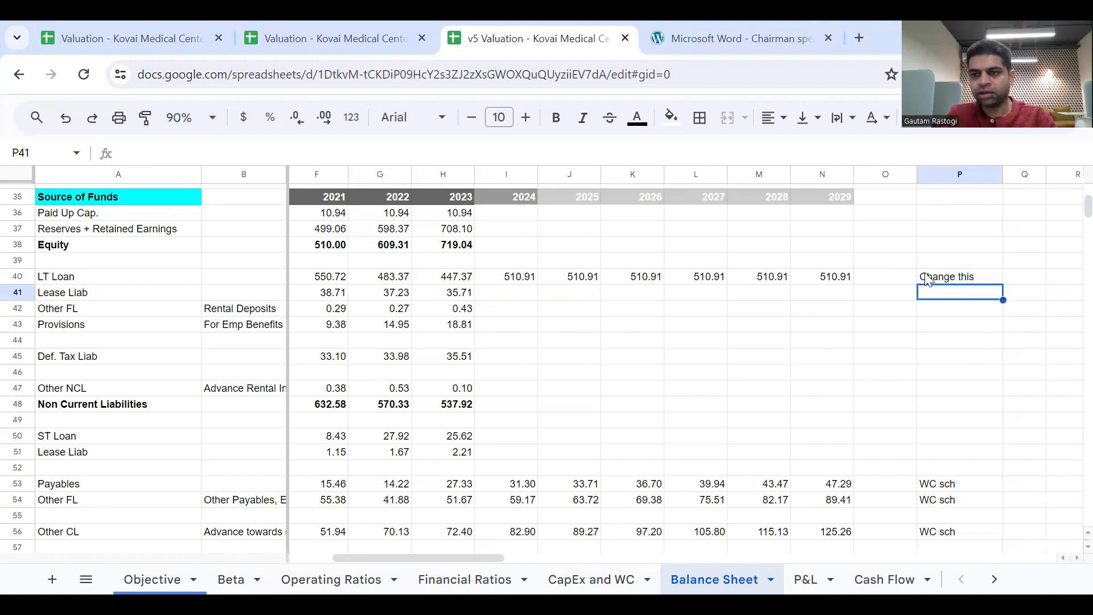
key("Down")
left_click(928, 279)
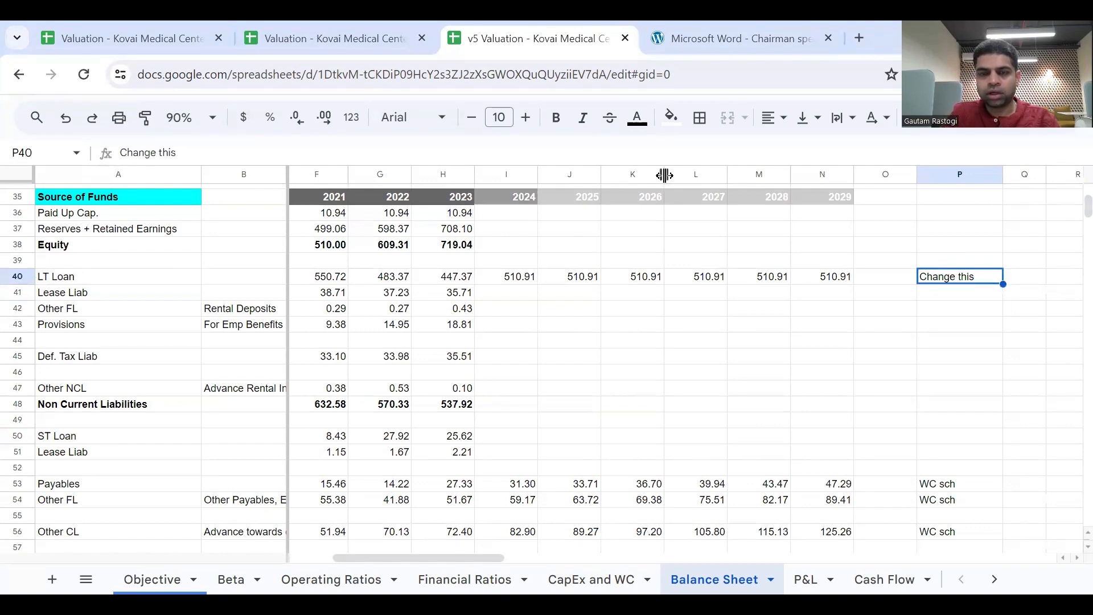
left_click(683, 125)
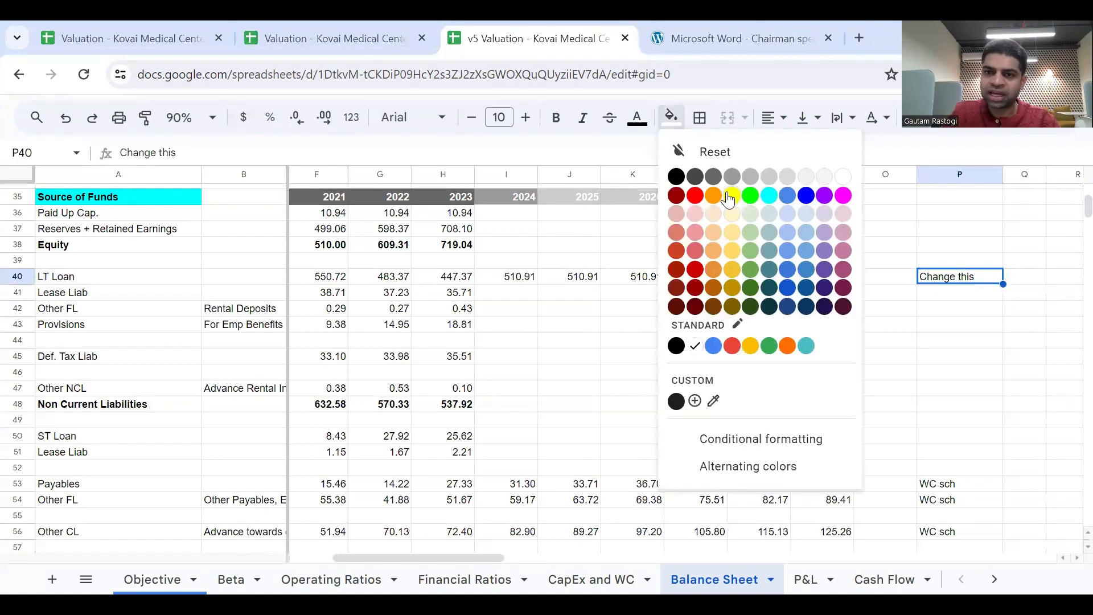
left_click(731, 199)
left_click(717, 278)
scroll(783, 296, "left", 4)
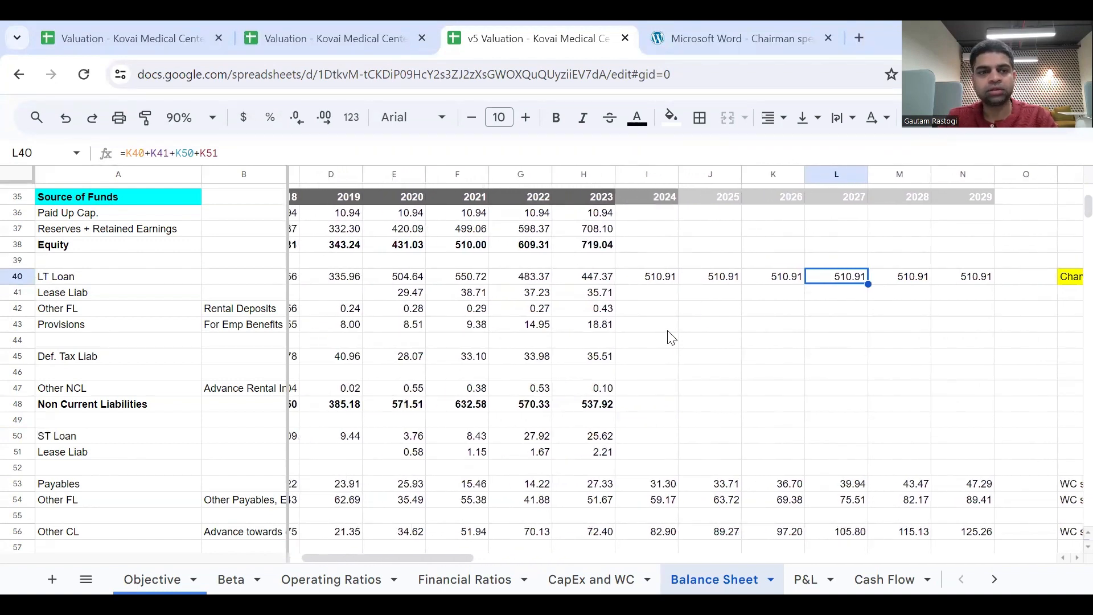
scroll(638, 462, "down", 3)
scroll(639, 461, "up", 3)
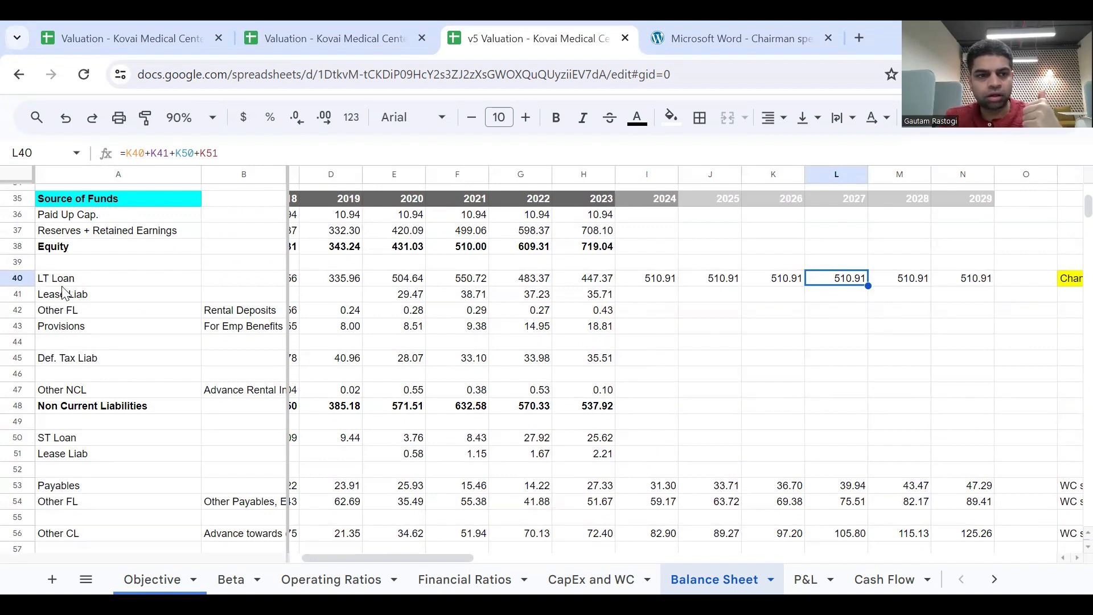
Carry the non-current Other FL forward with =H42 in I42 and fill it across to N42 through 2029.
left_click(86, 312)
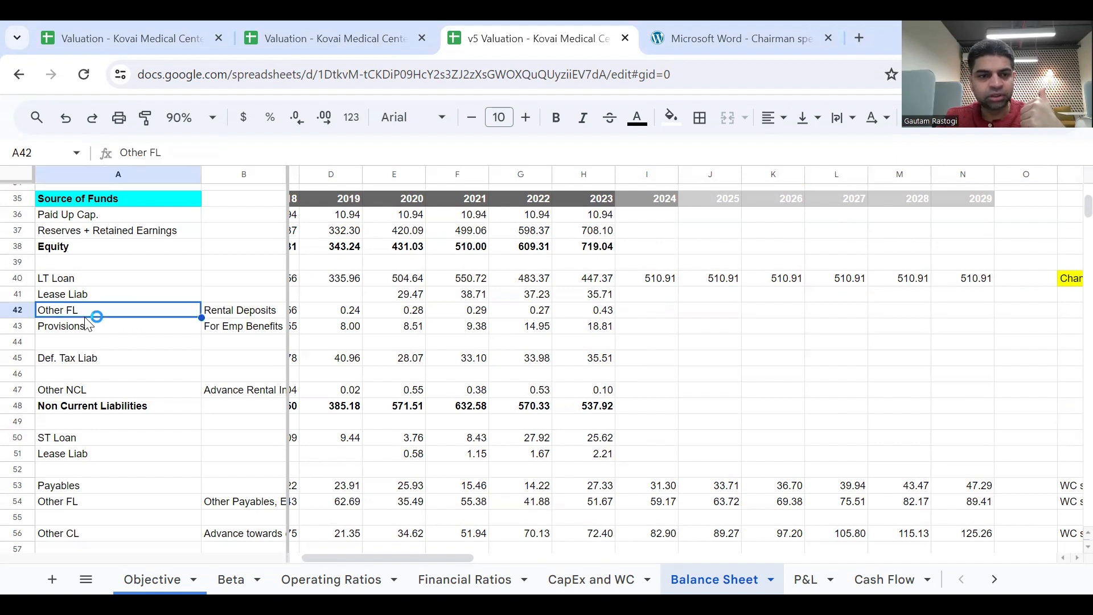
left_click(604, 310)
left_click(254, 317)
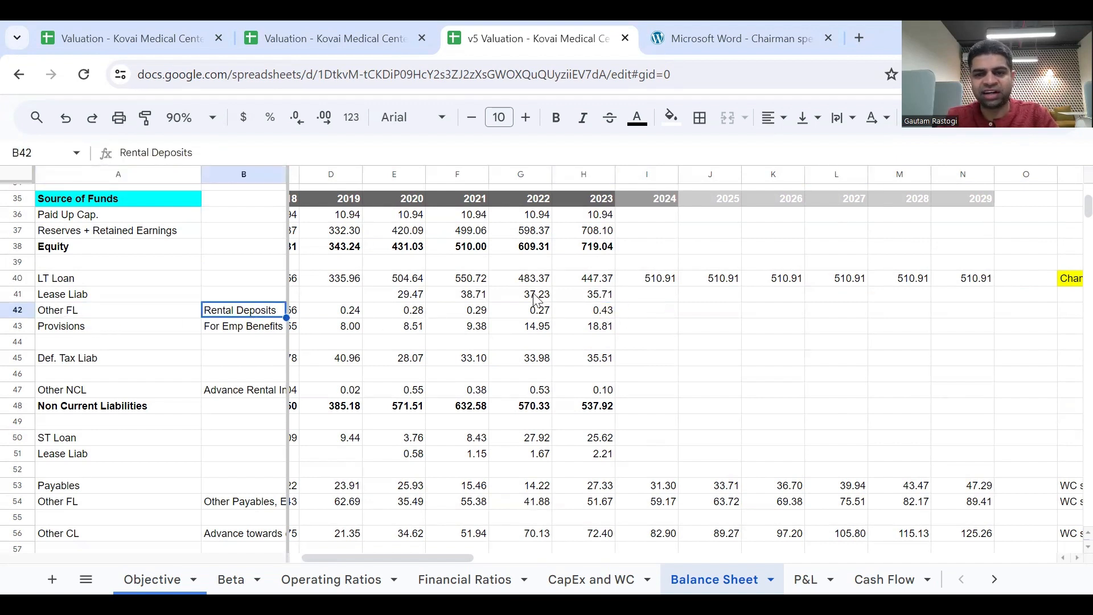
left_click(640, 314)
type("=")
left_click(591, 312)
key("Return")
key("Up")
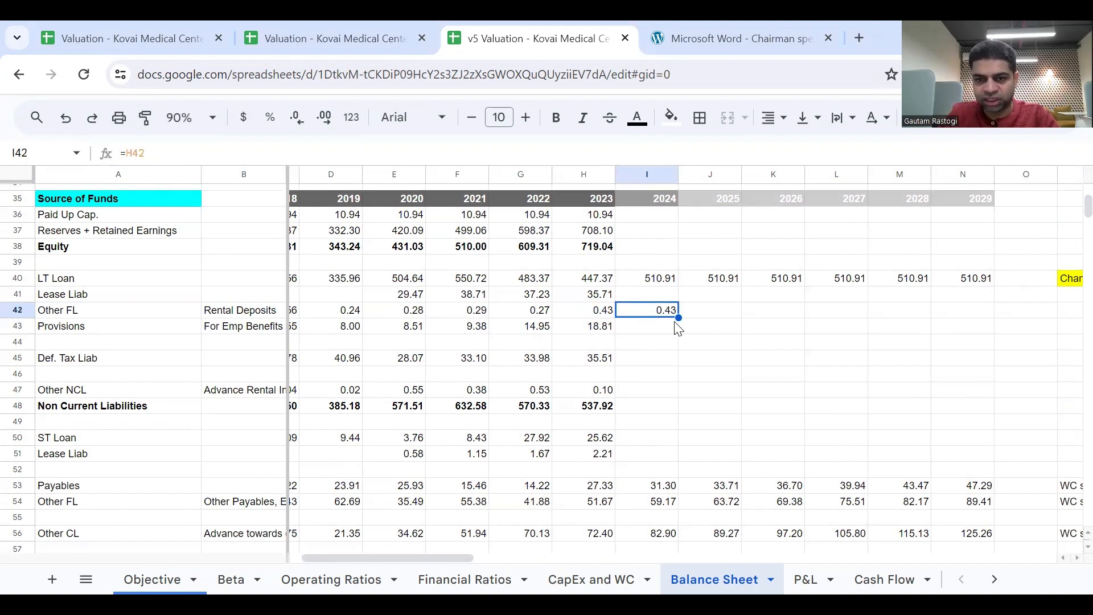
left_click_drag(680, 318, 968, 333)
Add the note Same in P42 for the non-current Other FL row.
left_click(1063, 316)
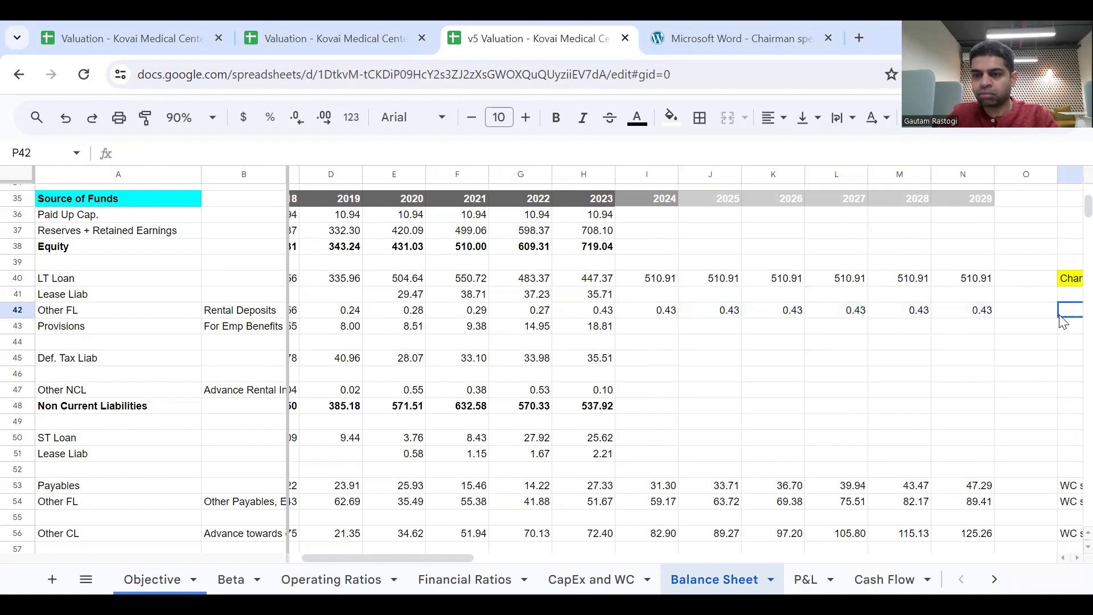
type("Same")
key("Page_Down")
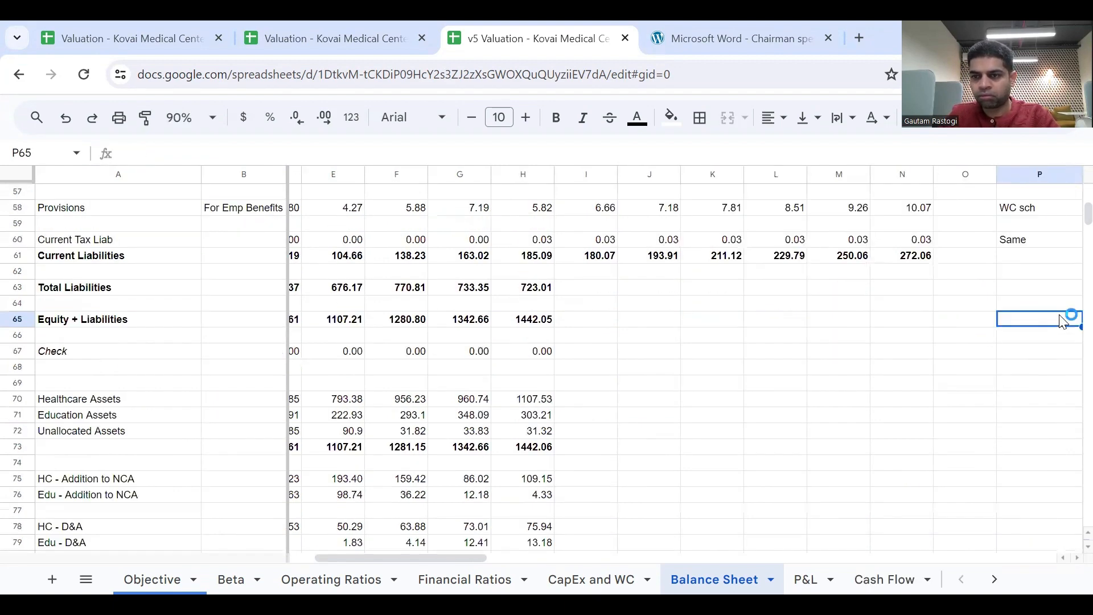
Carry the non-current Provisions forward with =H43 in I43, fill it across to N43, and add the note Same in P43.
scroll(1062, 319, "up", 6)
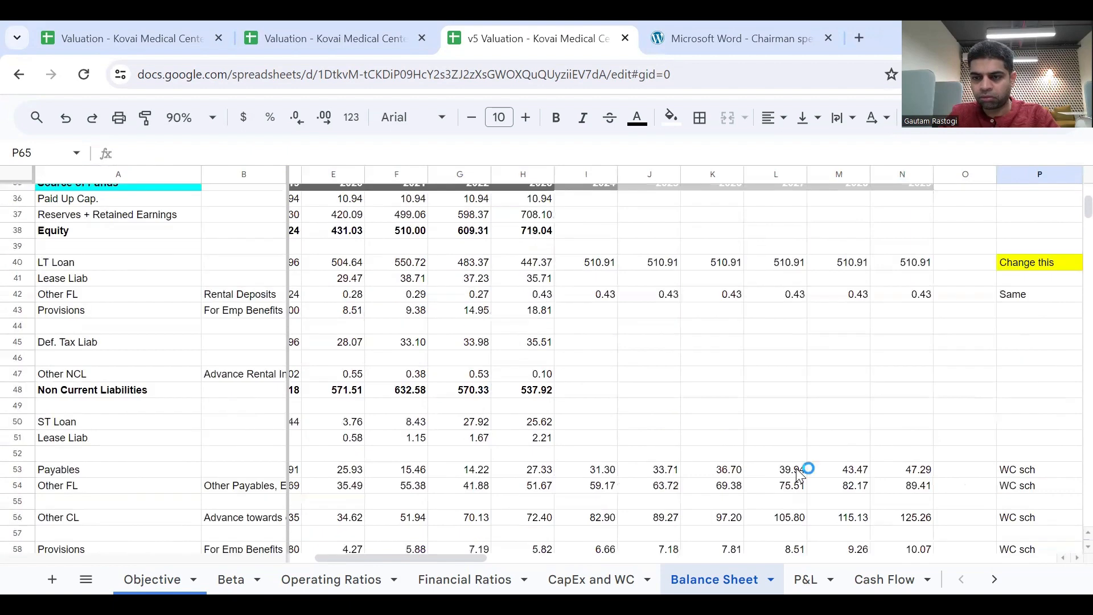
scroll(800, 475, "up", 2)
left_click(585, 441)
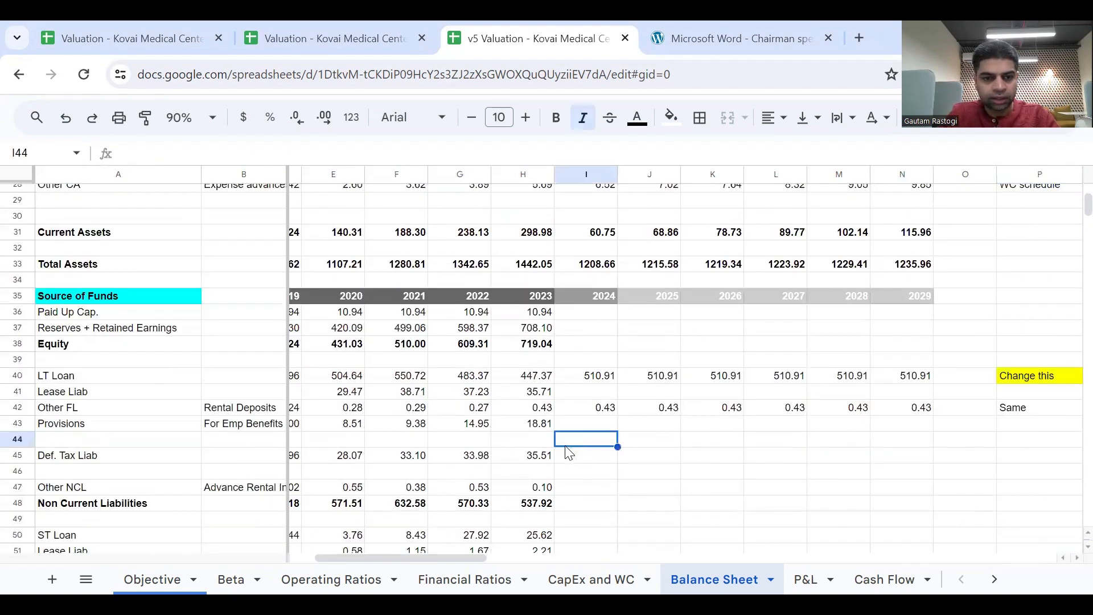
left_click(540, 424)
left_click(267, 424)
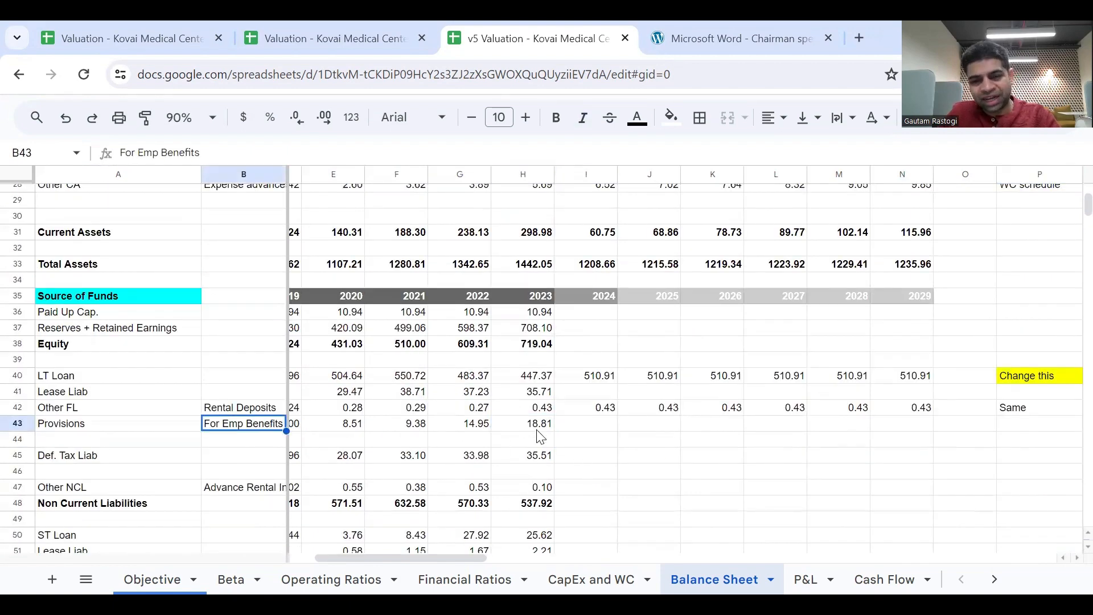
left_click(584, 426)
type("=")
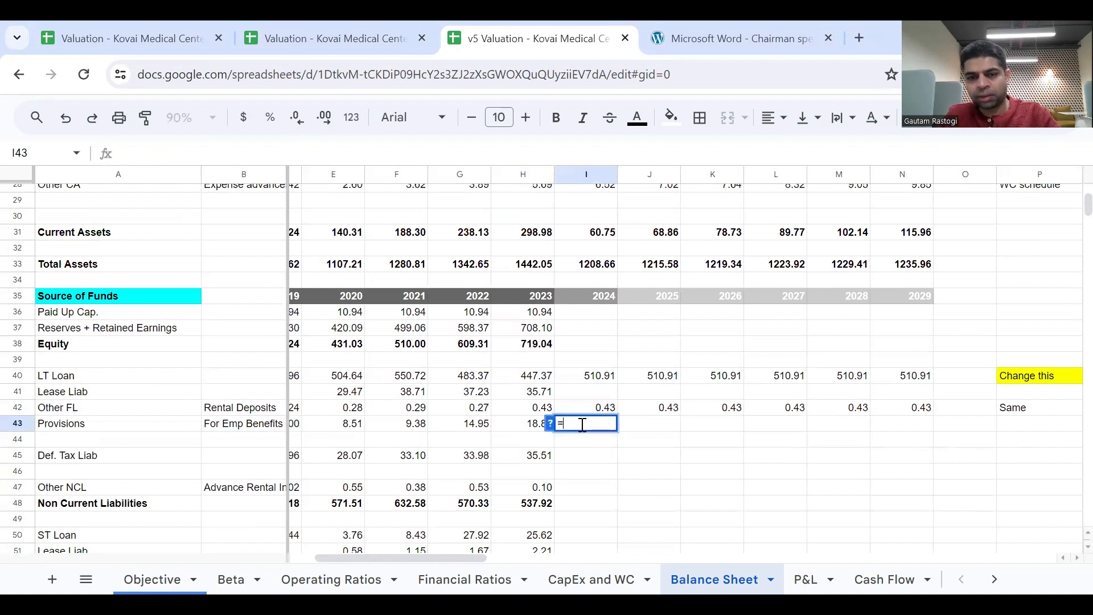
left_click(527, 427)
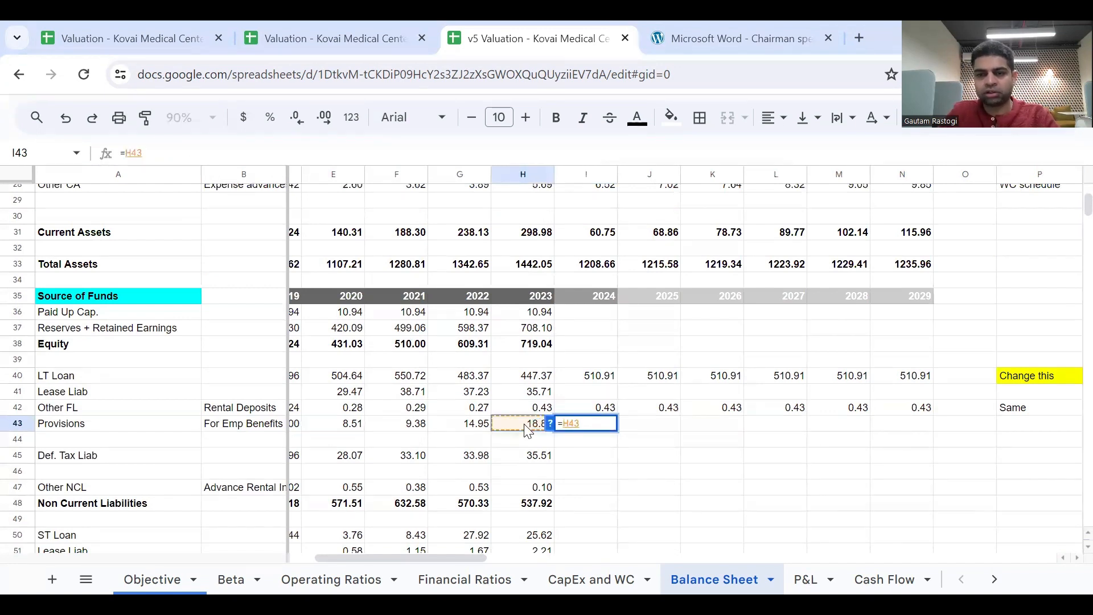
key("Return")
left_click(572, 429)
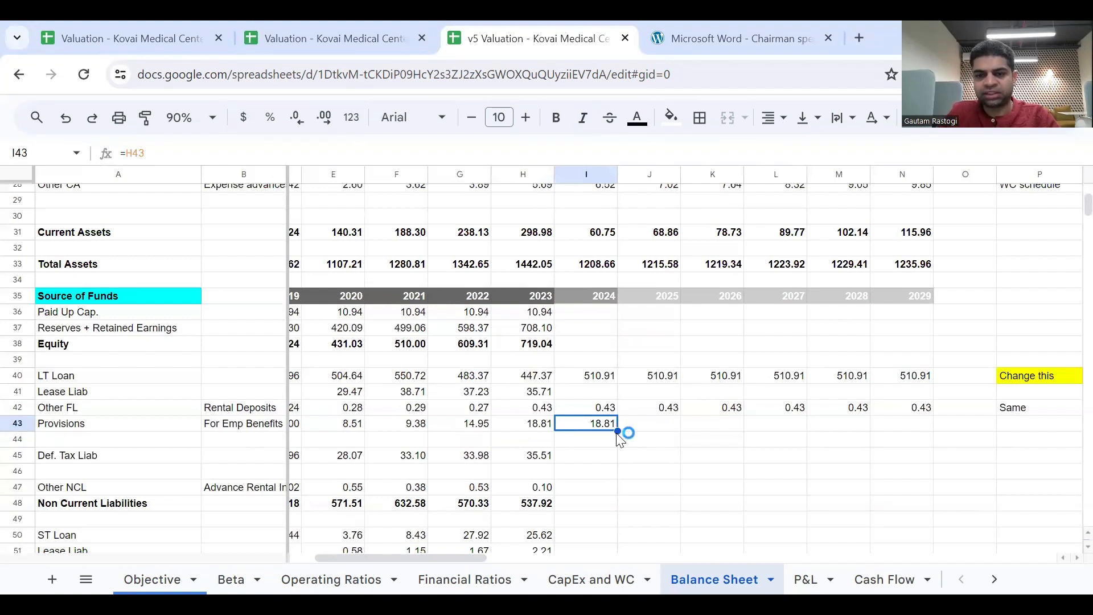
left_click_drag(616, 429, 905, 449)
type("Same")
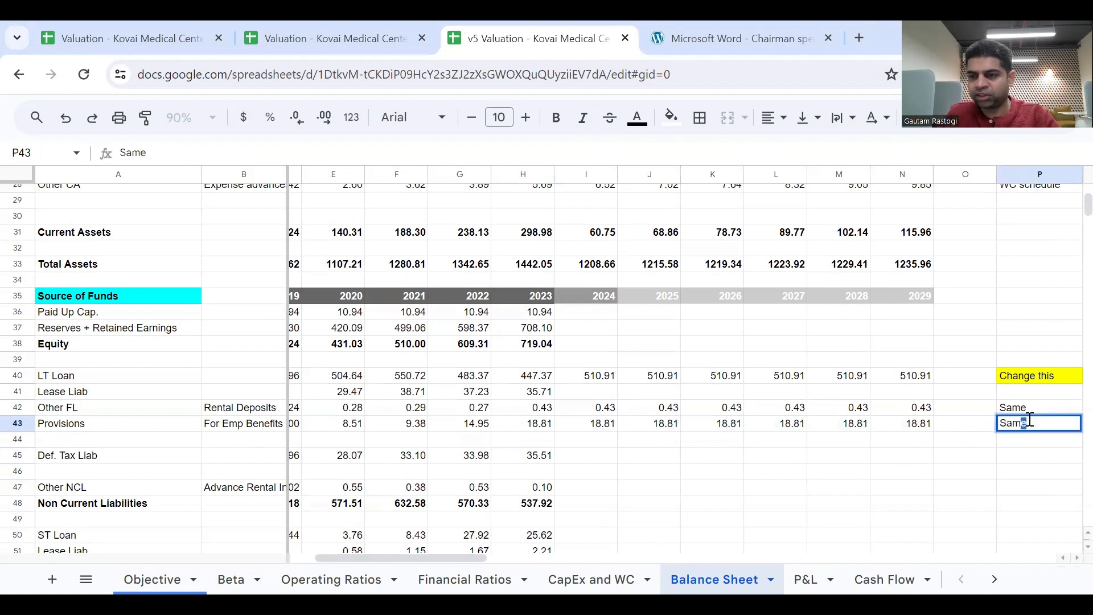
key("Return")
Carry the Def. Tax Liab forward with =H45 in I45 and fill it across to N45 through 2029.
scroll(806, 463, "down", 2)
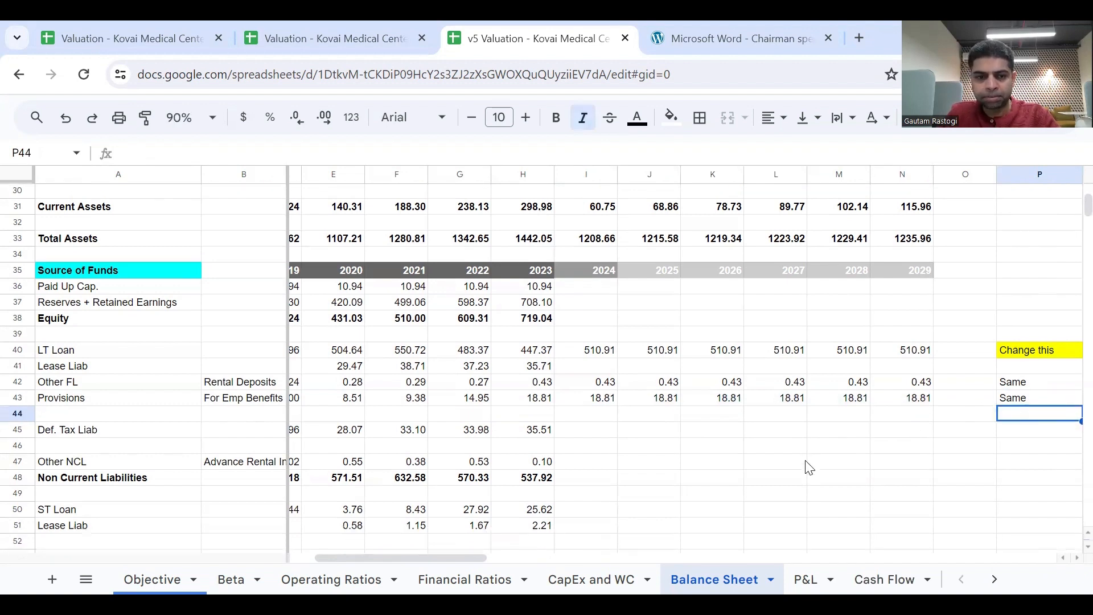
left_click(543, 426)
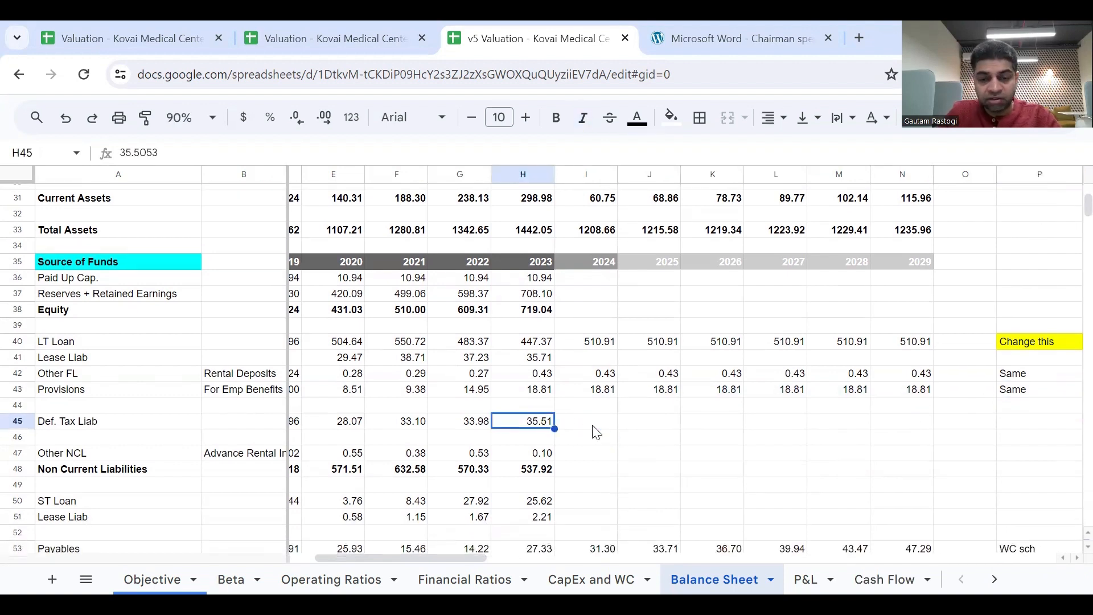
left_click(595, 427)
scroll(607, 436, "left", 1)
scroll(603, 443, "left", 1)
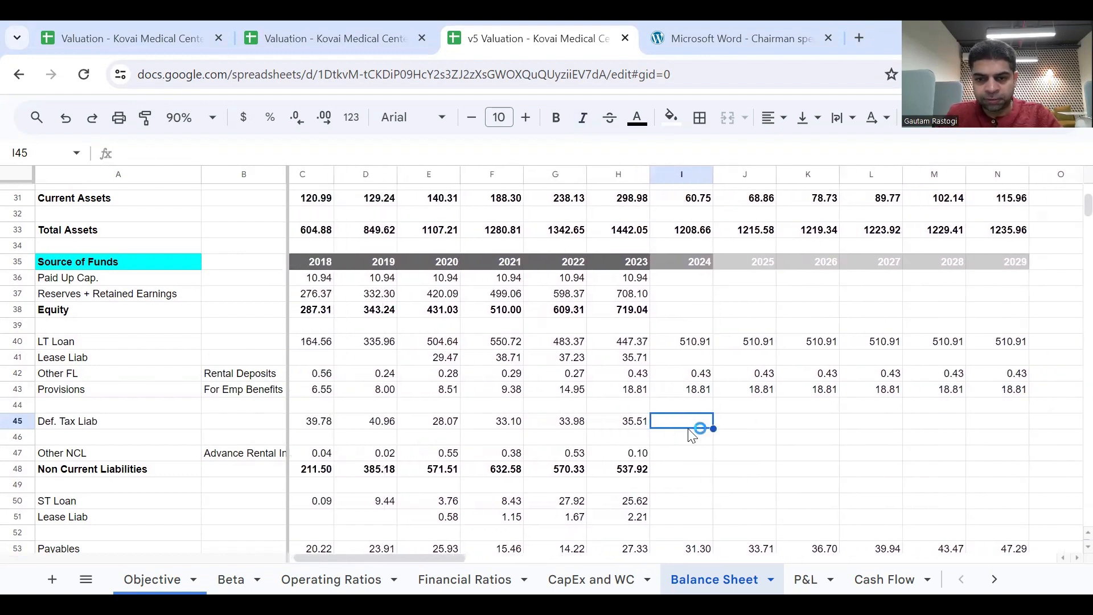
type("=")
scroll(672, 447, "left", 1)
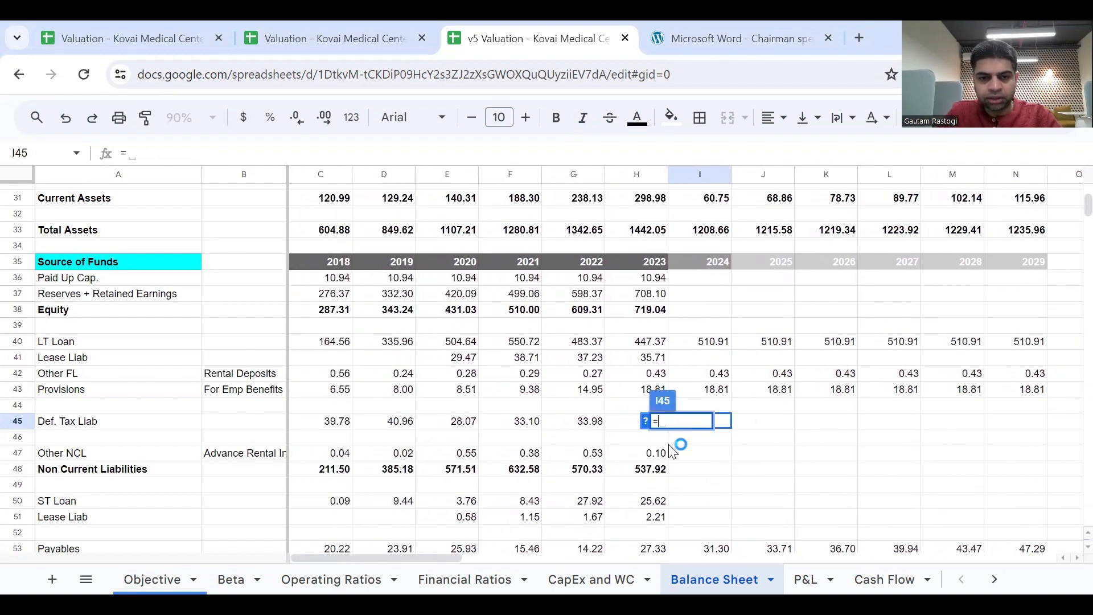
left_click(627, 426)
key("Return")
key("Up")
scroll(666, 430, "right", 2)
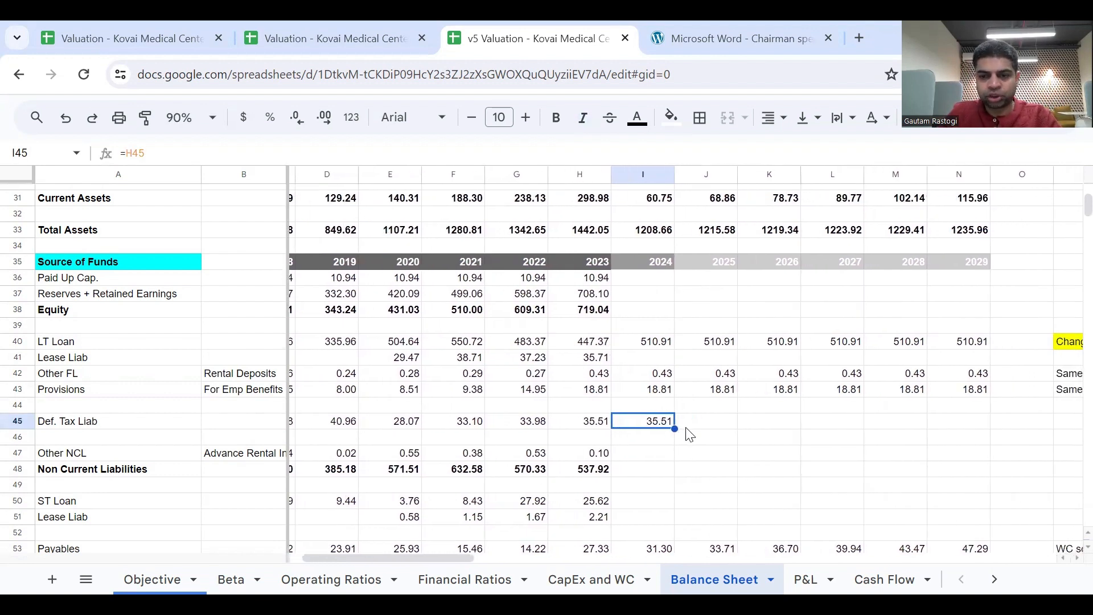
left_click_drag(675, 431, 968, 433)
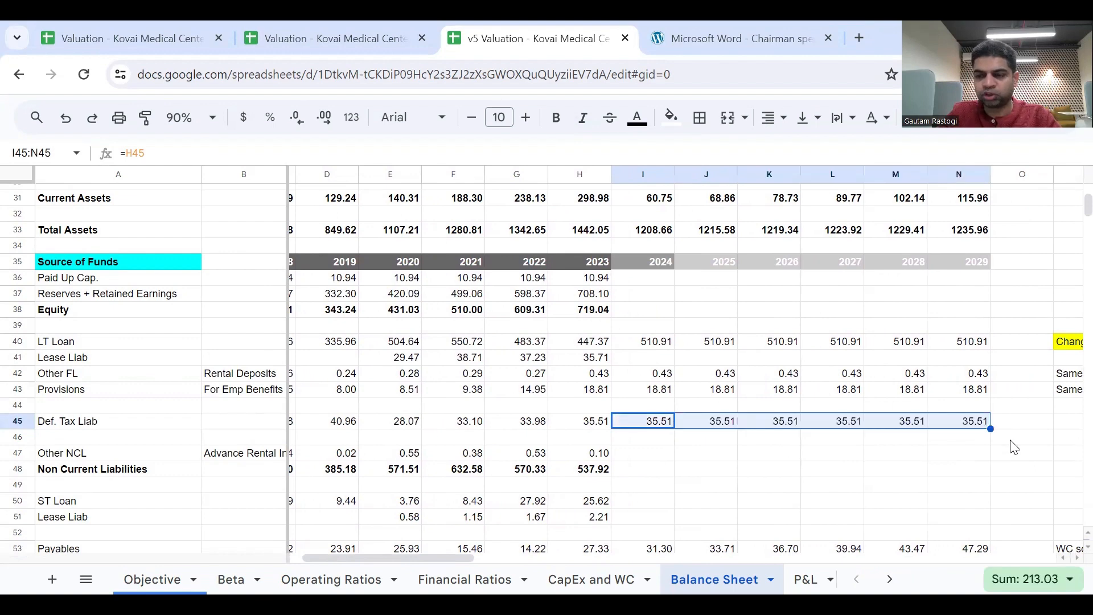
Add the note Same in P45 for the Def. Tax Liab row.
scroll(970, 443, "right", 4)
left_click(969, 424)
type("Same")
key("Return")
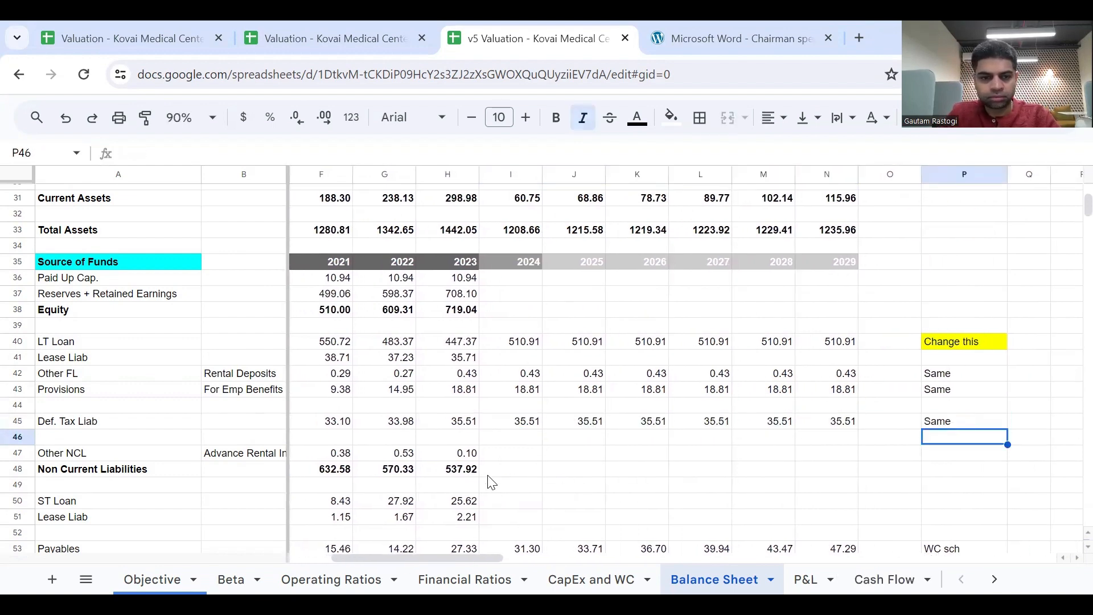
Carry the Other NCL forward with =H47 in I47 and fill it across to N47 through 2029.
scroll(511, 478, "left", 2)
left_click(569, 453)
type("=")
left_click(496, 455)
key("Return")
key("Up")
left_click_drag(592, 460, 871, 461)
Add the note Same in P47 for the Other NCL row.
left_click(988, 455)
type("Same")
key("Return")
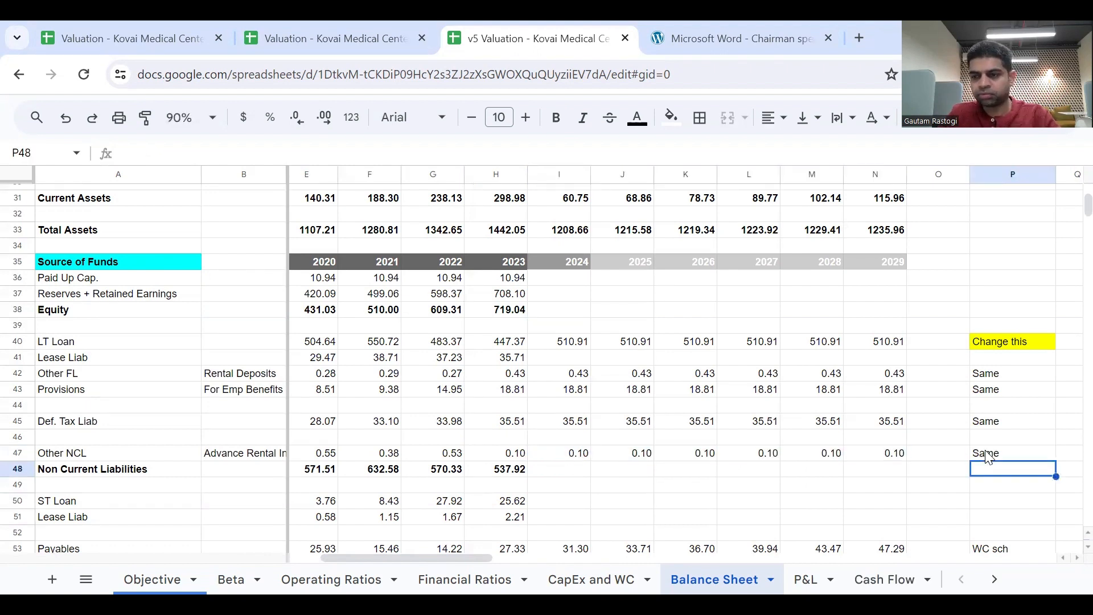
Fill the Non Current Liabilities sum formula from H48 across to N48 and check the cells referenced by the 2024 total.
left_click(505, 472)
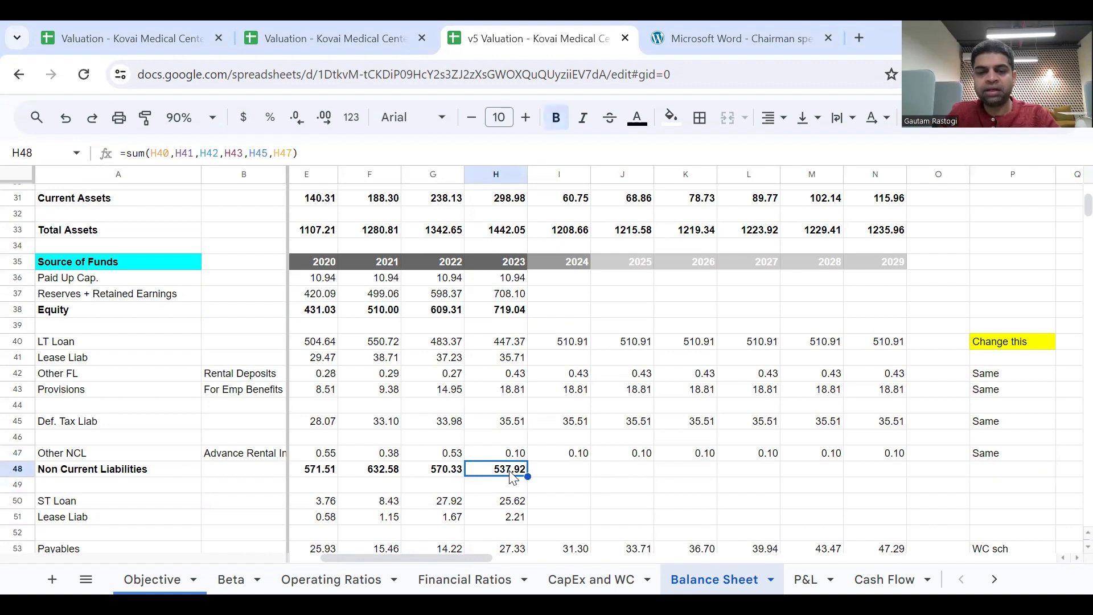
double_click(510, 477)
key("Escape")
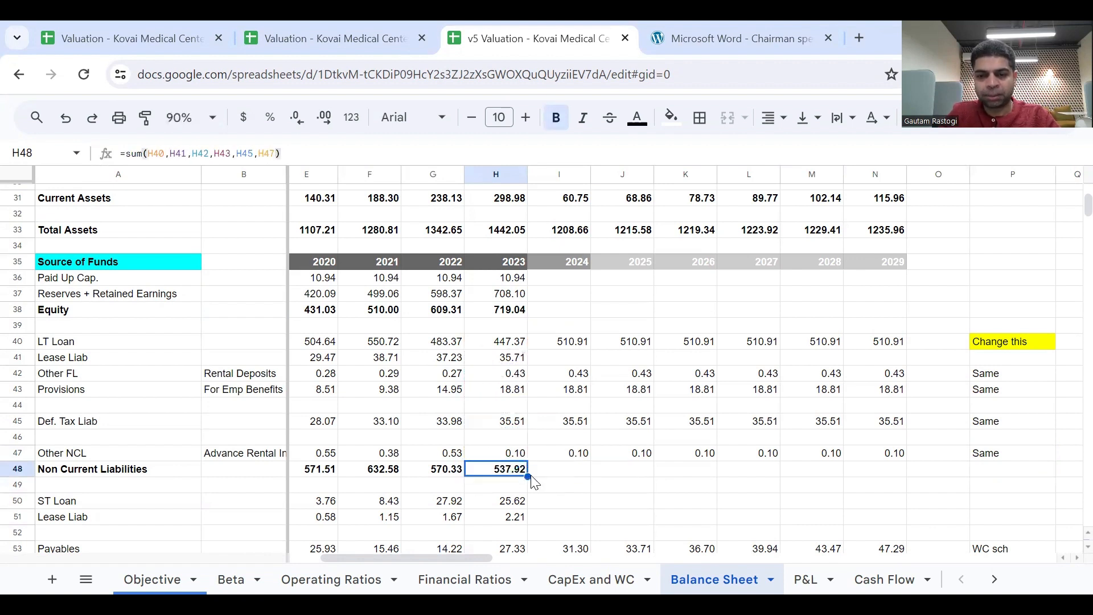
left_click_drag(527, 477, 869, 515)
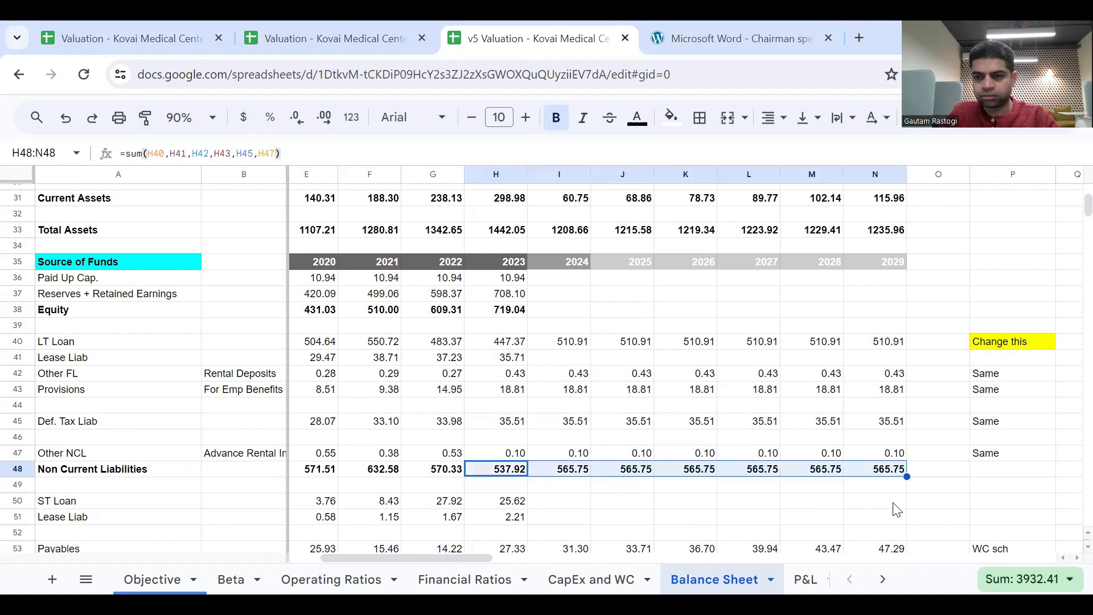
double_click(579, 473)
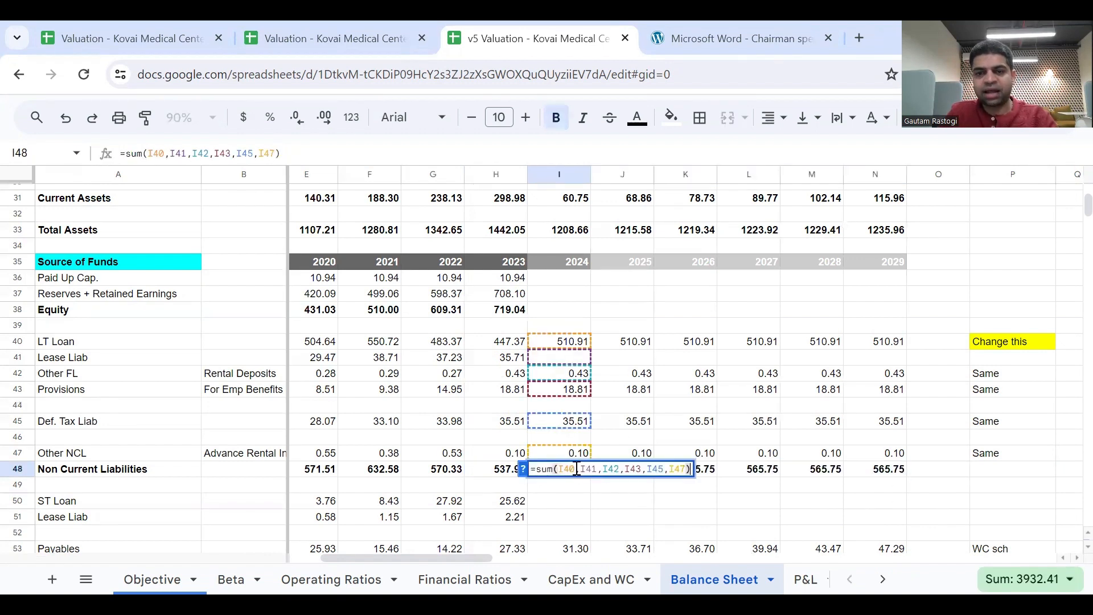
key("Escape")
double_click(577, 472)
key("Escape")
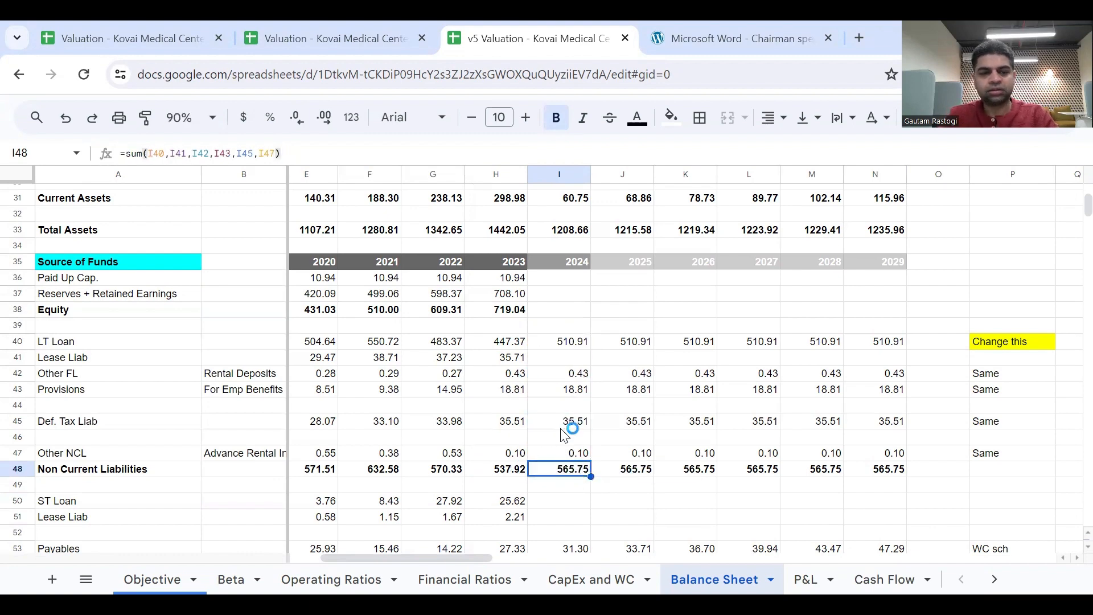
Forecast 2024 Equity in I38 as =H38+'P&L'!I34, adding total comprehensive income to the prior year's equity, and fill it across to N38.
scroll(567, 433, "down", 1)
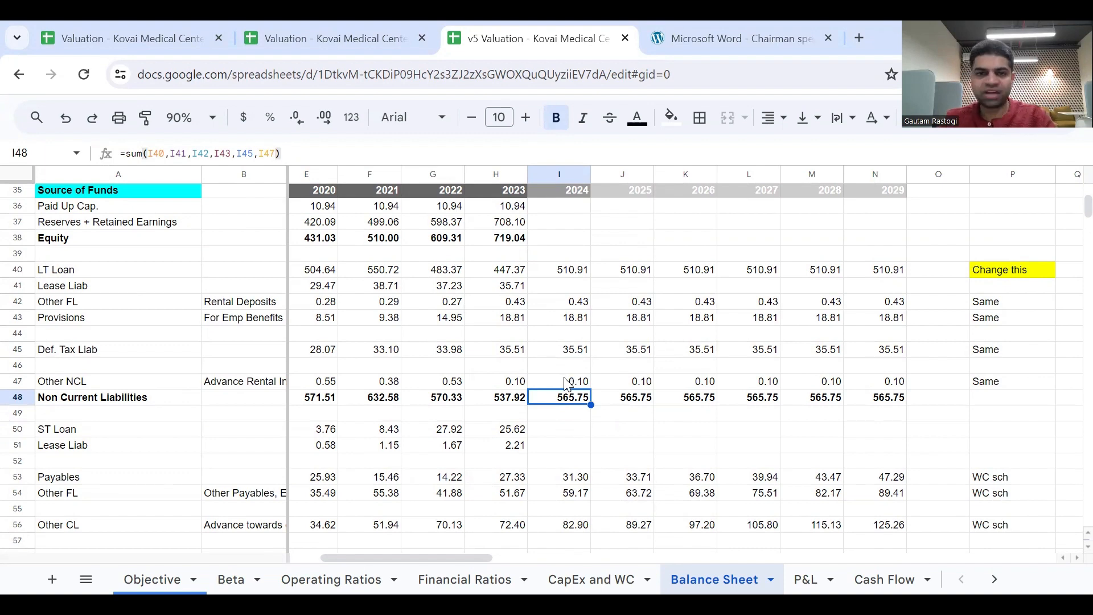
scroll(561, 259, "up", 1)
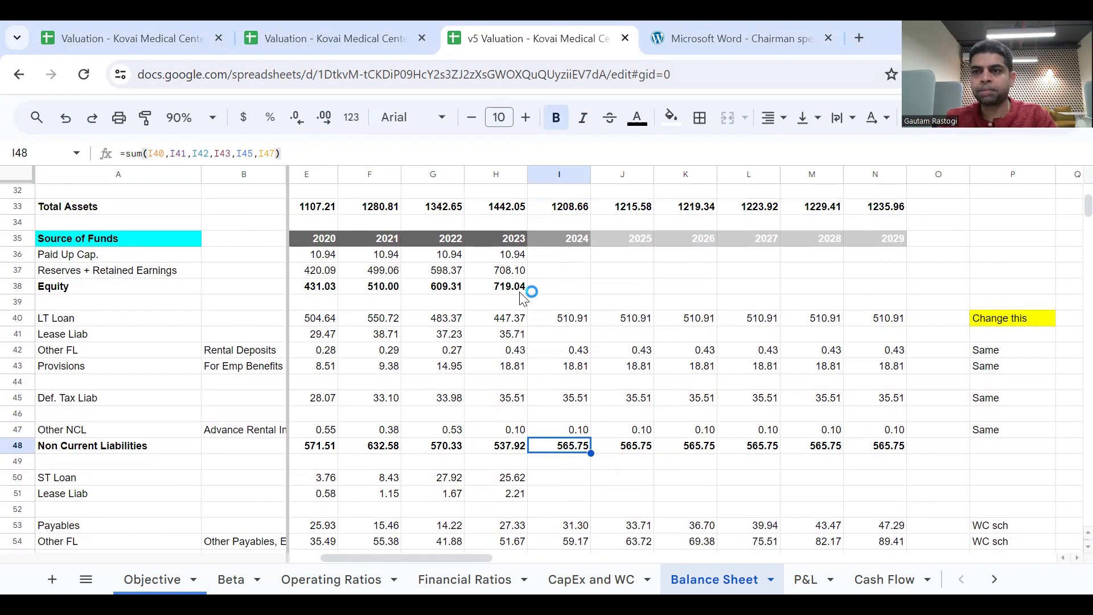
left_click(542, 289)
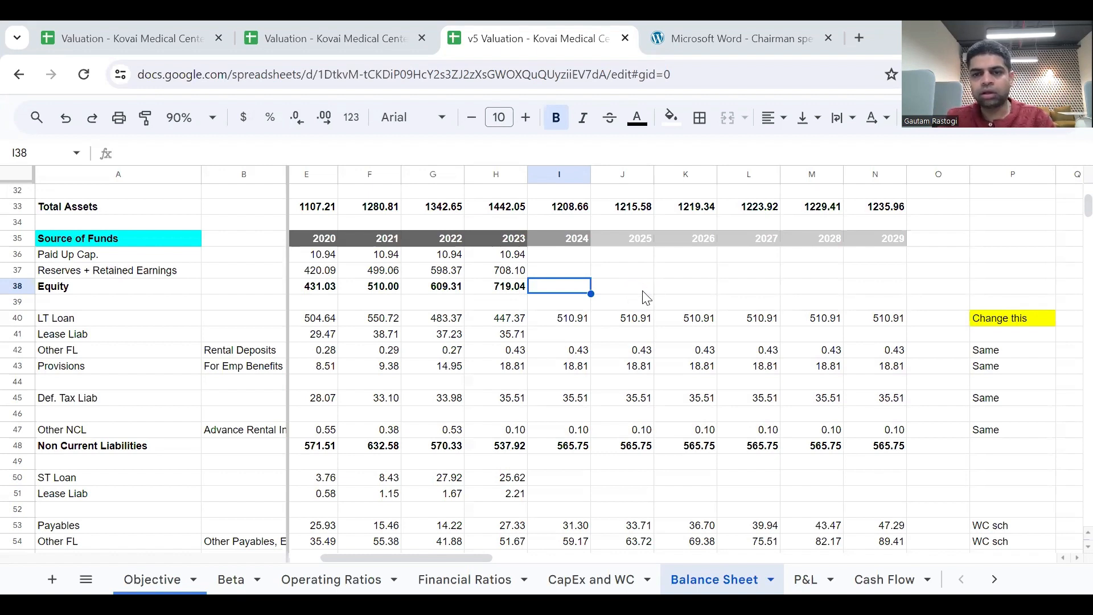
type("=")
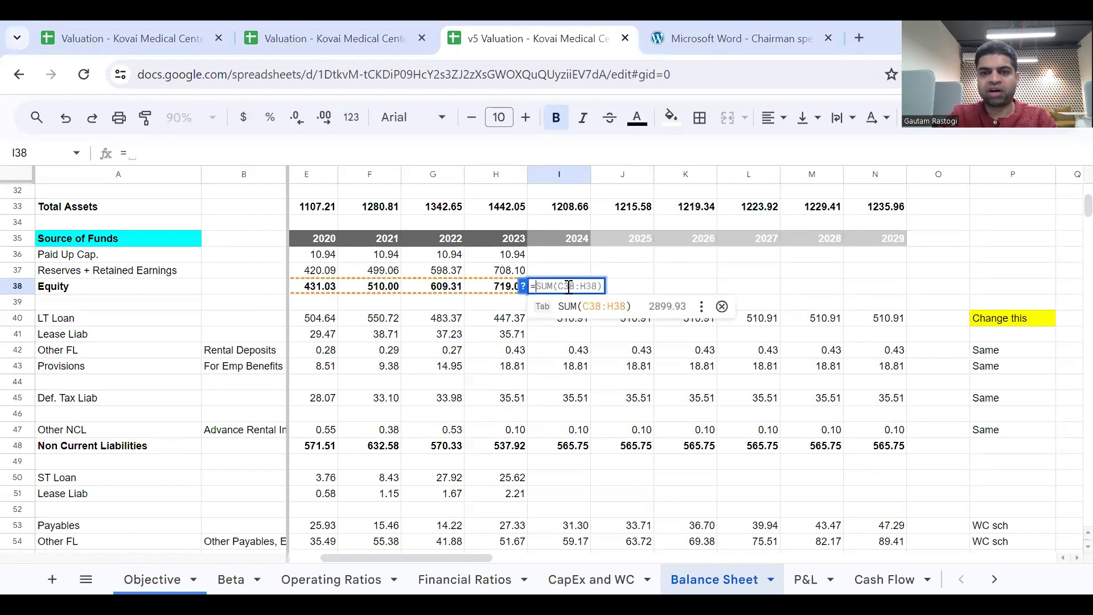
left_click(505, 287)
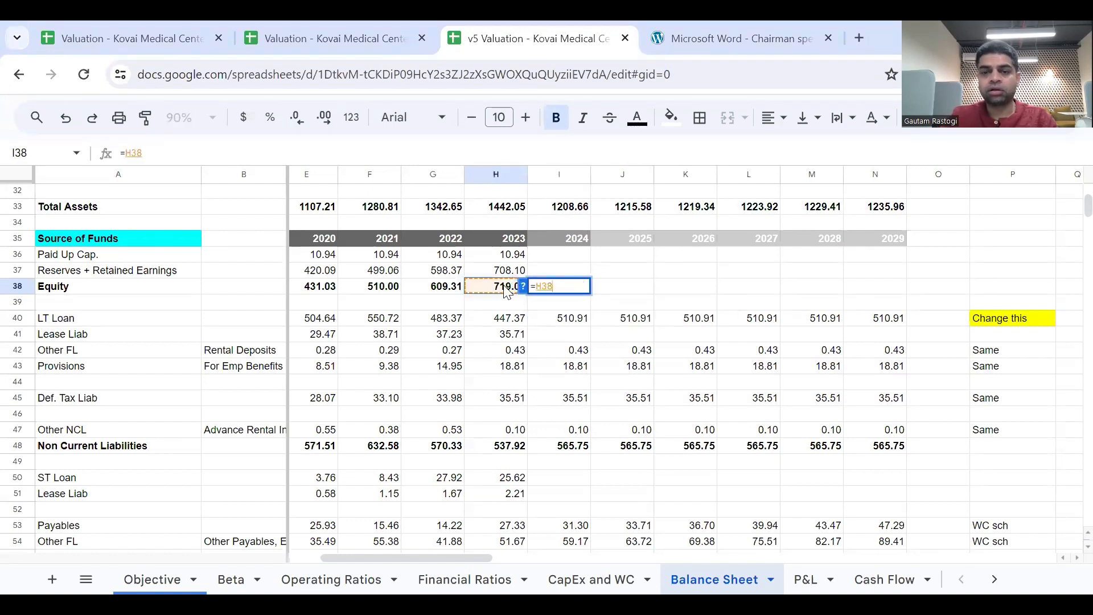
type("+")
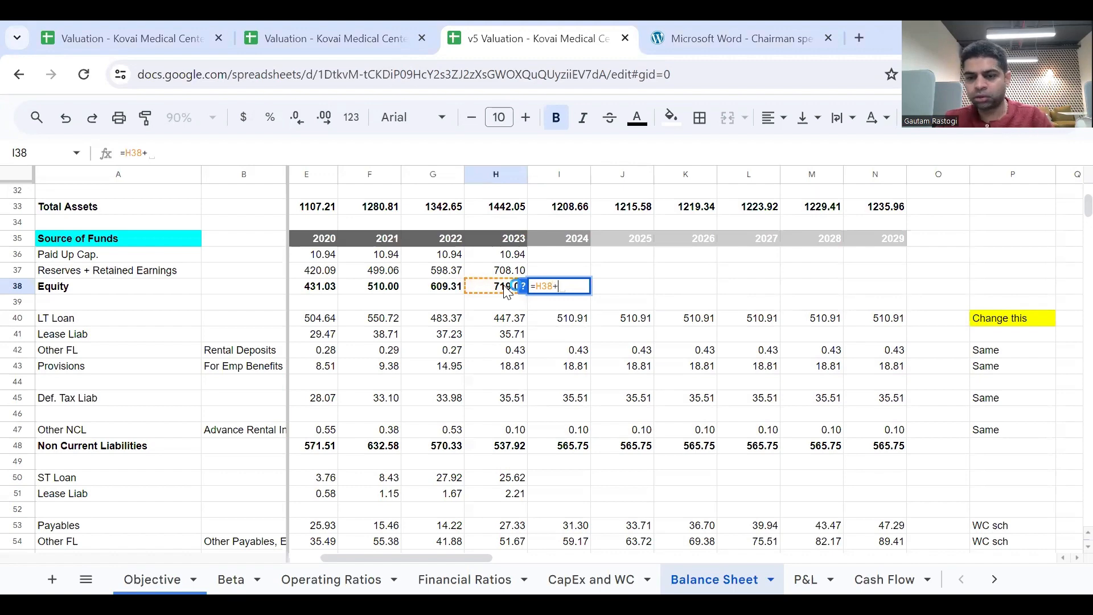
left_click(803, 580)
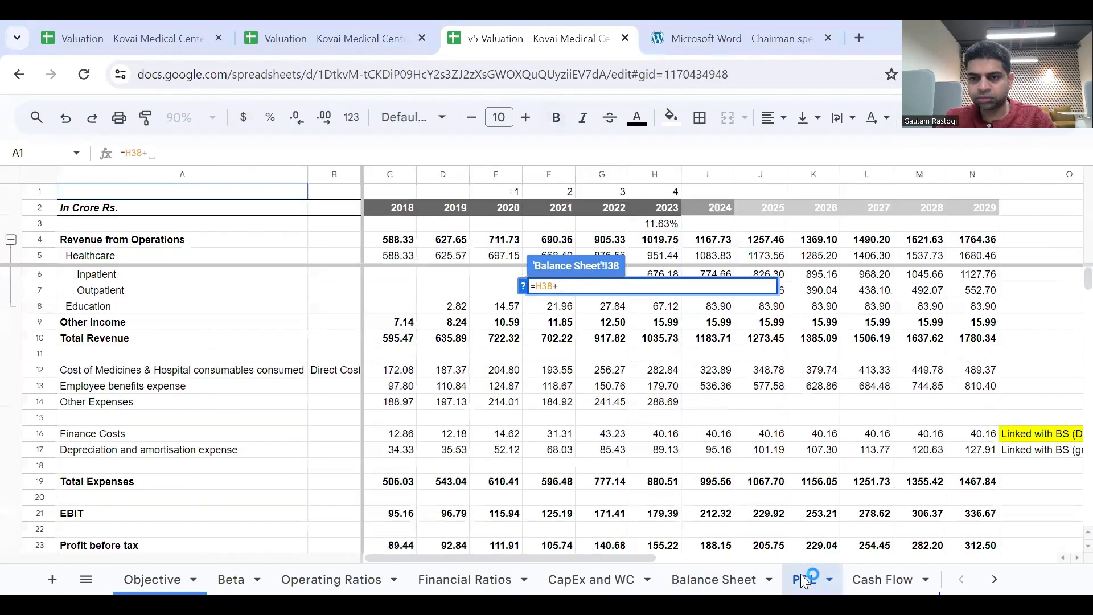
scroll(708, 527, "down", 2)
scroll(708, 526, "down", 4)
left_click(713, 421)
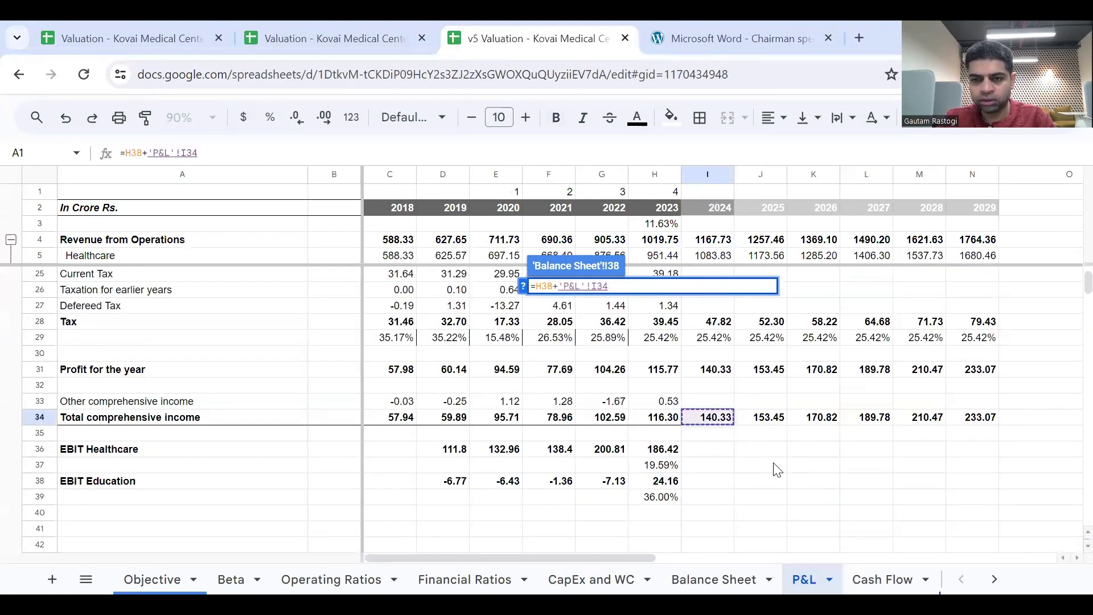
key("Return")
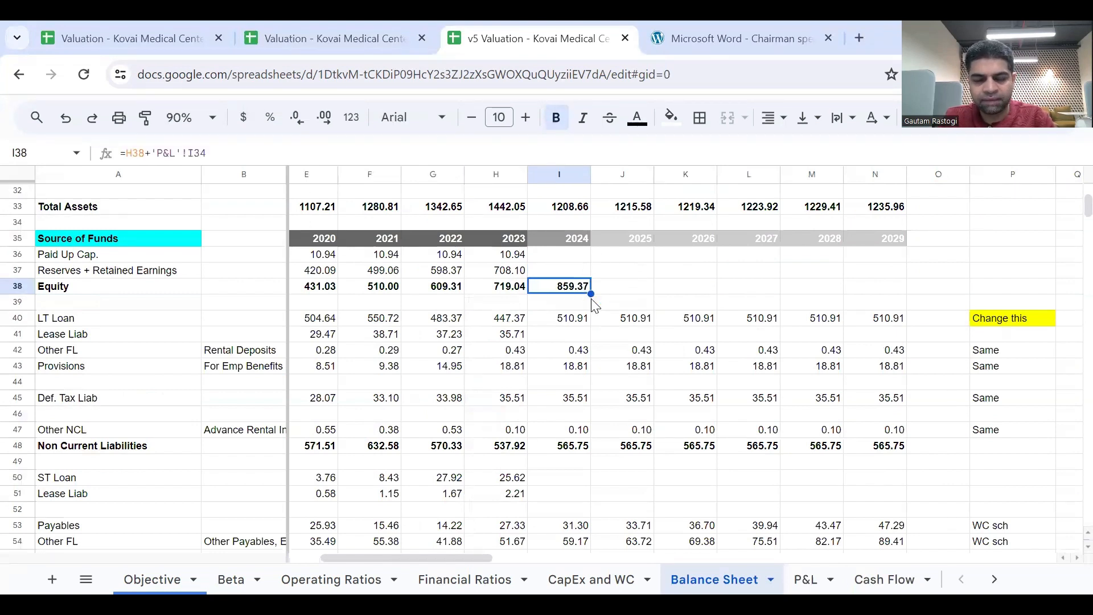
left_click_drag(591, 292, 852, 302)
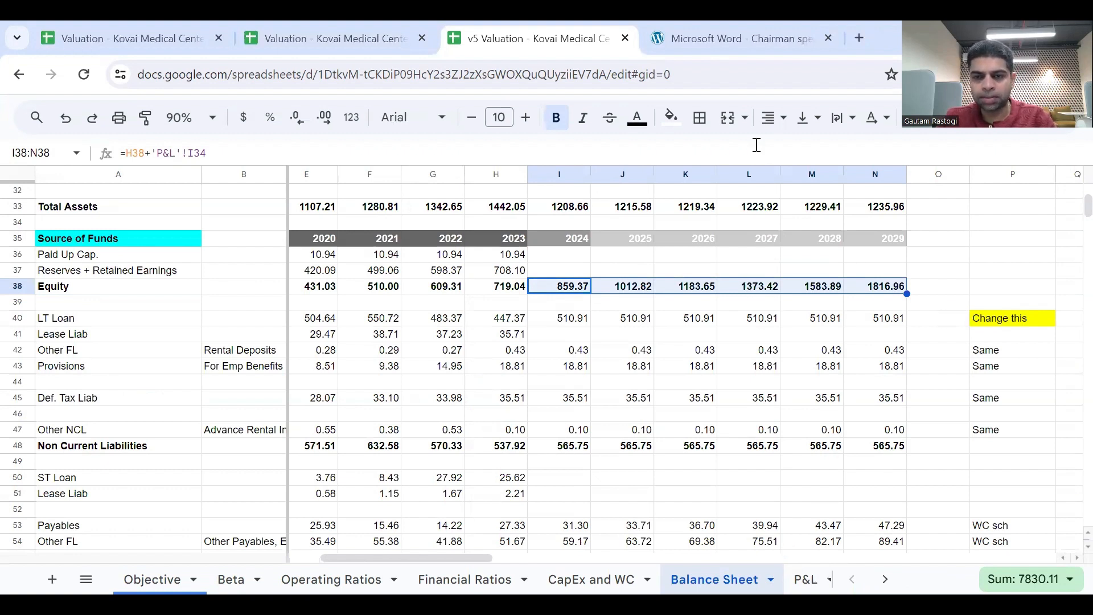
Review the whiteboard image of links between the three statements, and examine the forecast liability rows and the P&L's finance cost and tax rows.
key("alt+Tab")
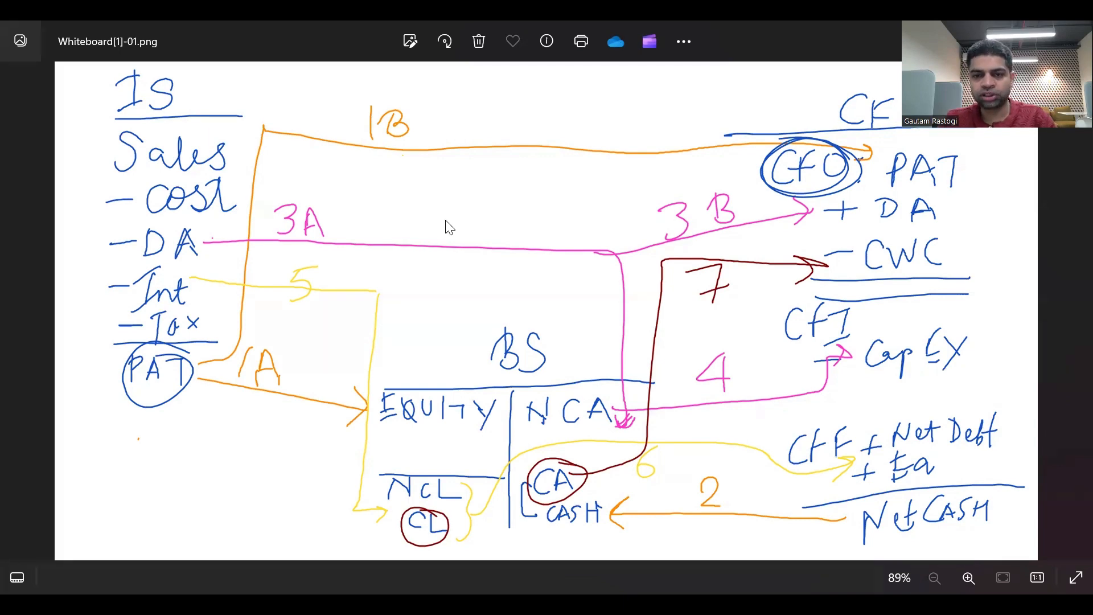
key("alt+Tab")
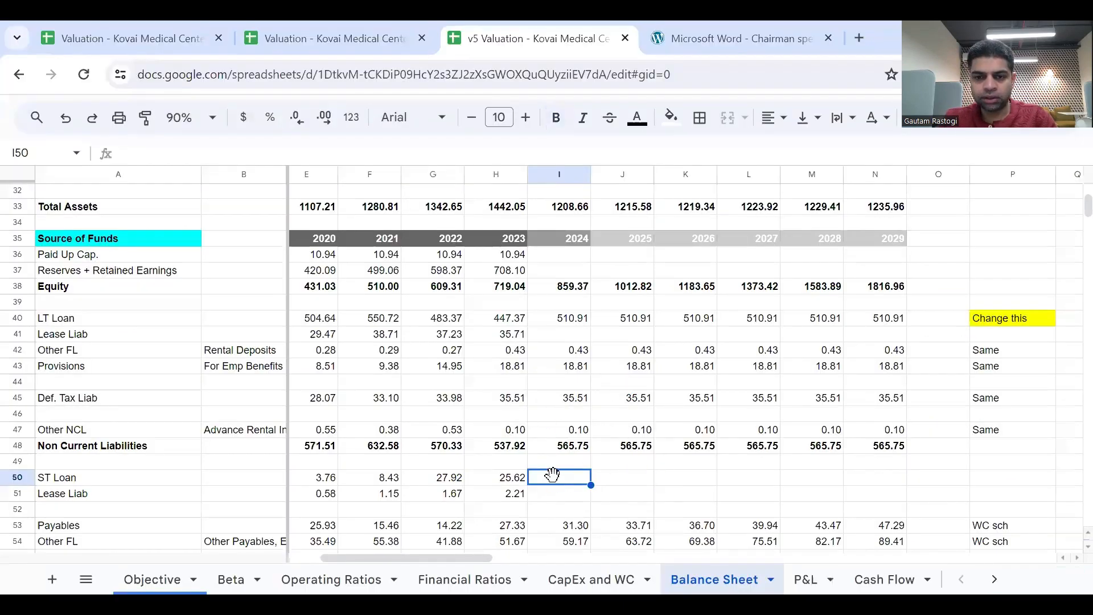
scroll(586, 489, "down", 1)
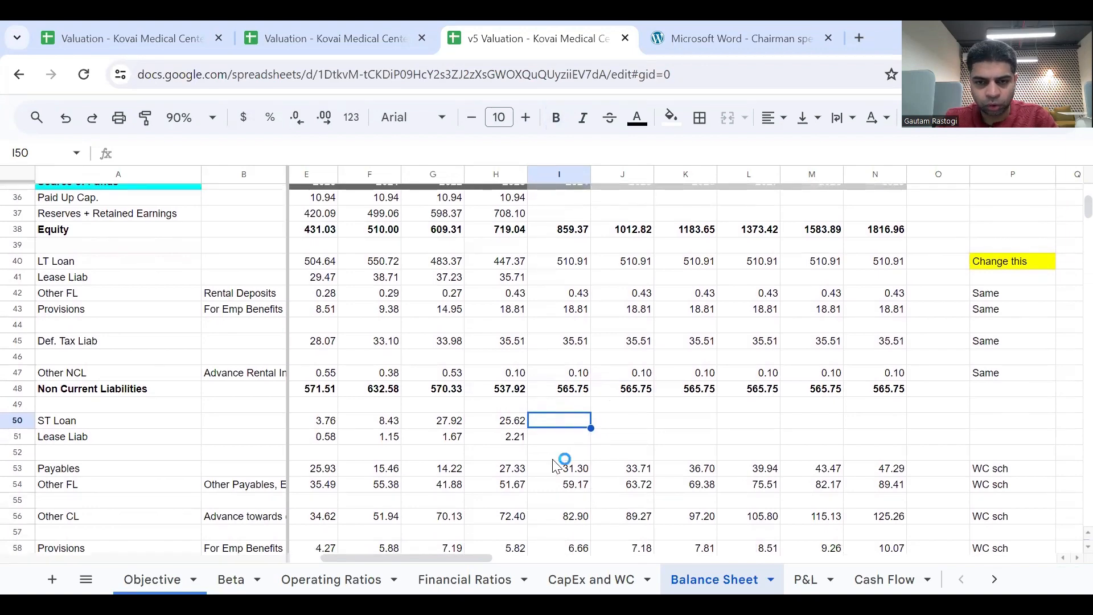
scroll(555, 465, "down", 1)
scroll(553, 459, "up", 3)
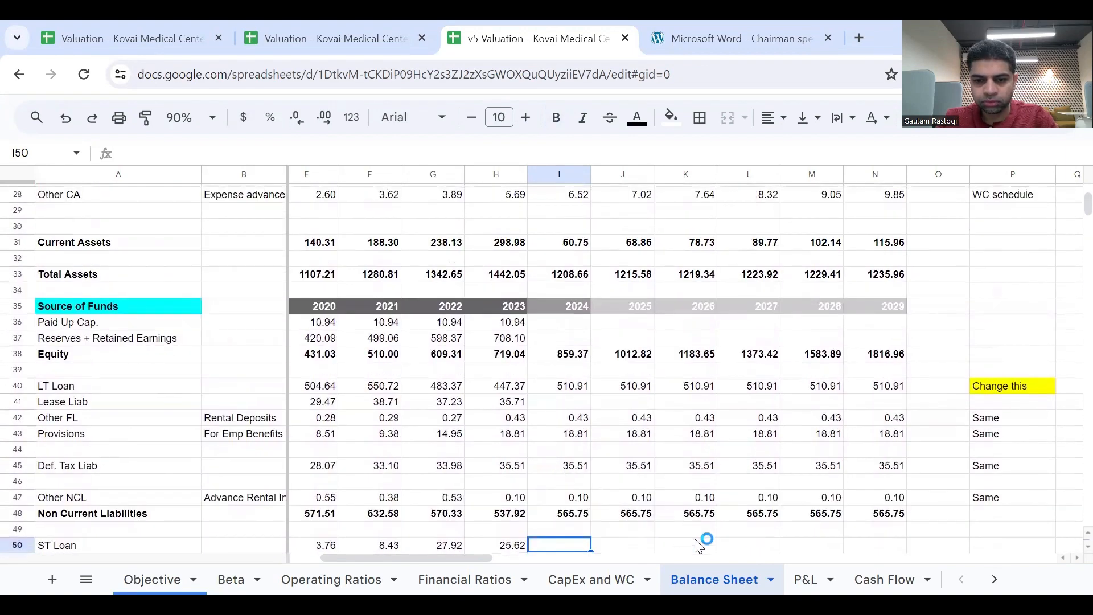
left_click(802, 575)
scroll(661, 428, "up", 3)
scroll(707, 427, "down", 1)
scroll(704, 400, "up", 1)
left_click(708, 404)
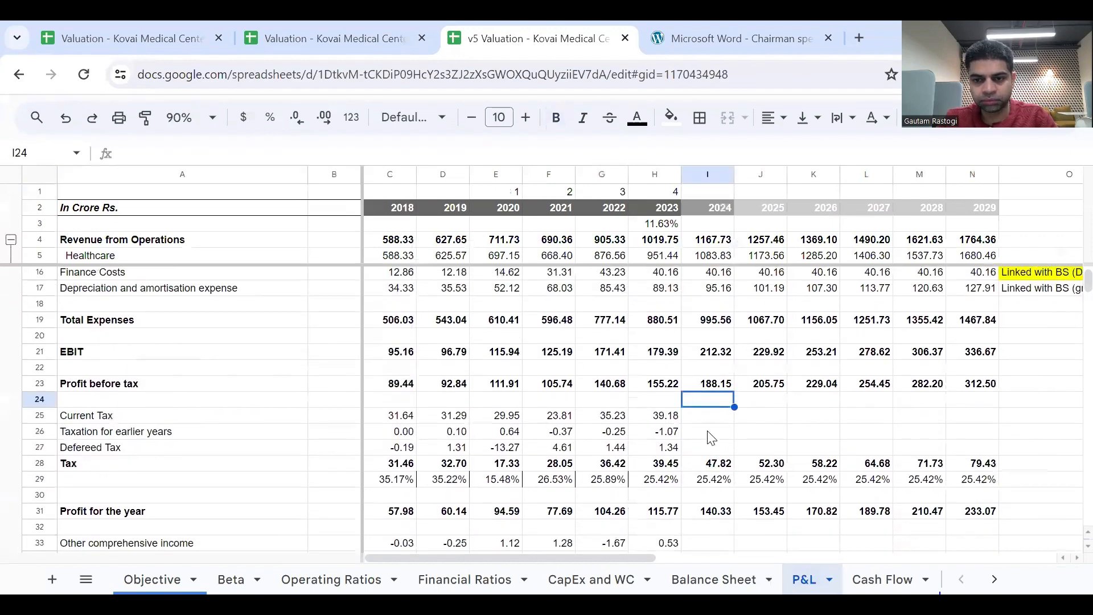
Replace the yellow highlight on the Finance Costs note in O16 of the P&L with a white fill.
left_click(711, 432)
scroll(709, 450, "down", 1)
scroll(709, 453, "up", 3)
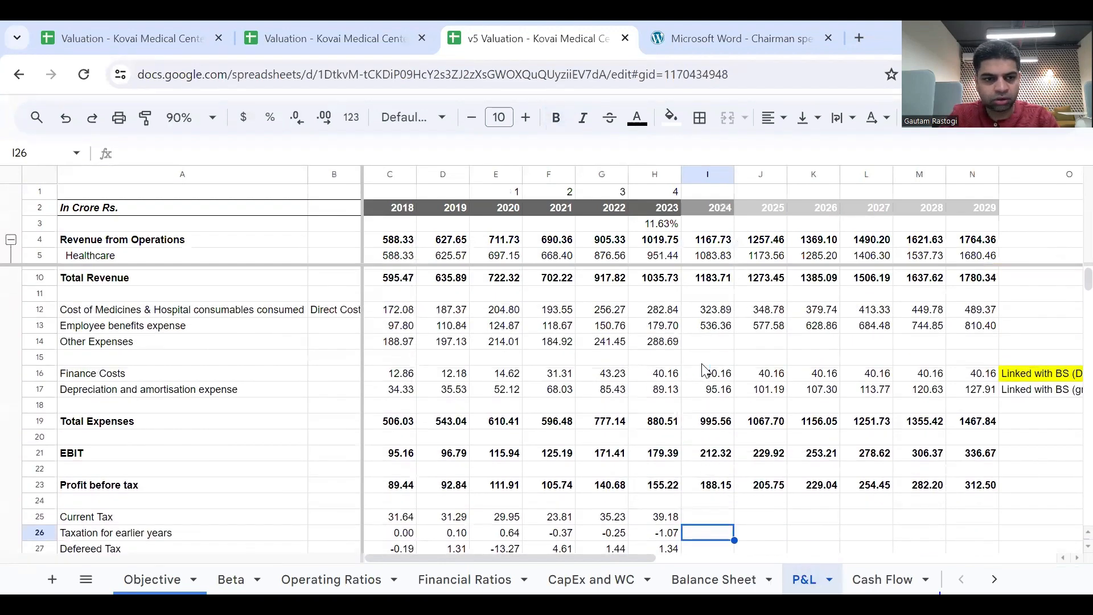
scroll(706, 369, "up", 1)
left_click(705, 377)
scroll(757, 405, "right", 2)
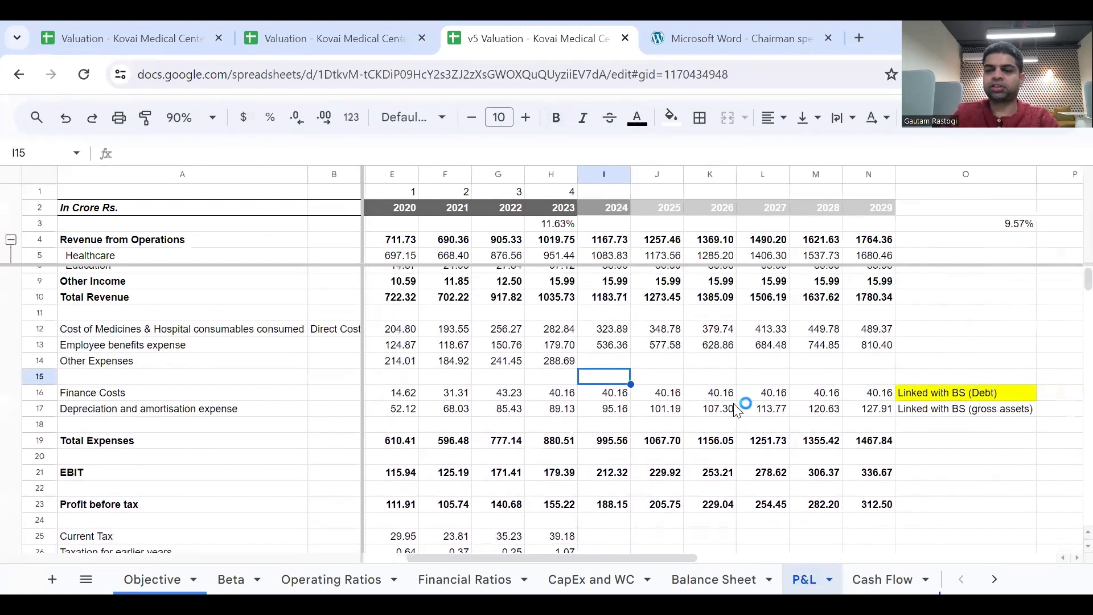
left_click(762, 393)
left_click(859, 395)
left_click(950, 397)
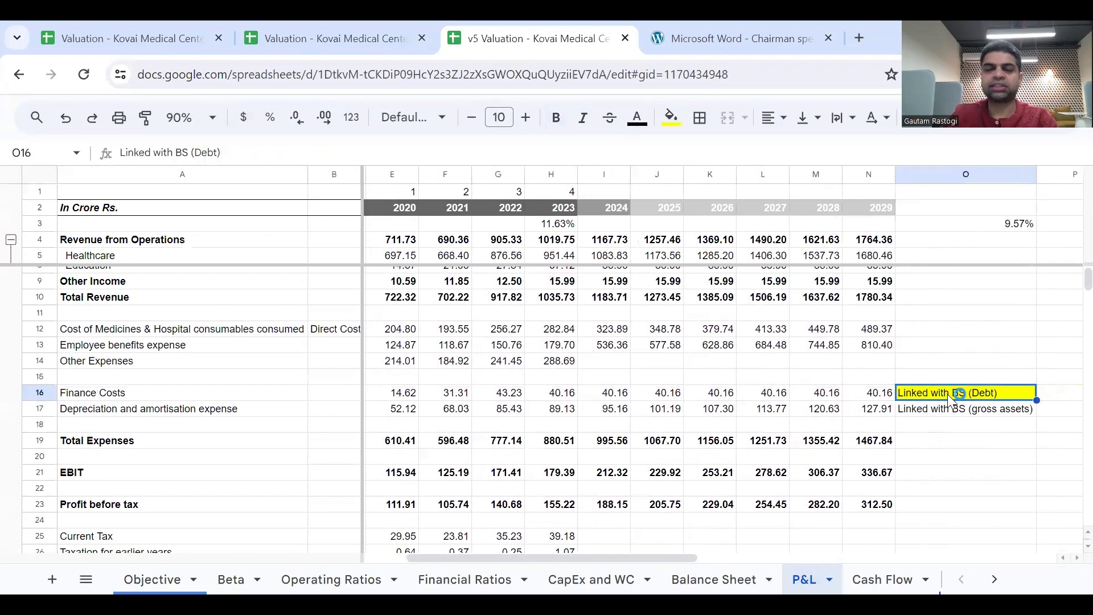
left_click(672, 117)
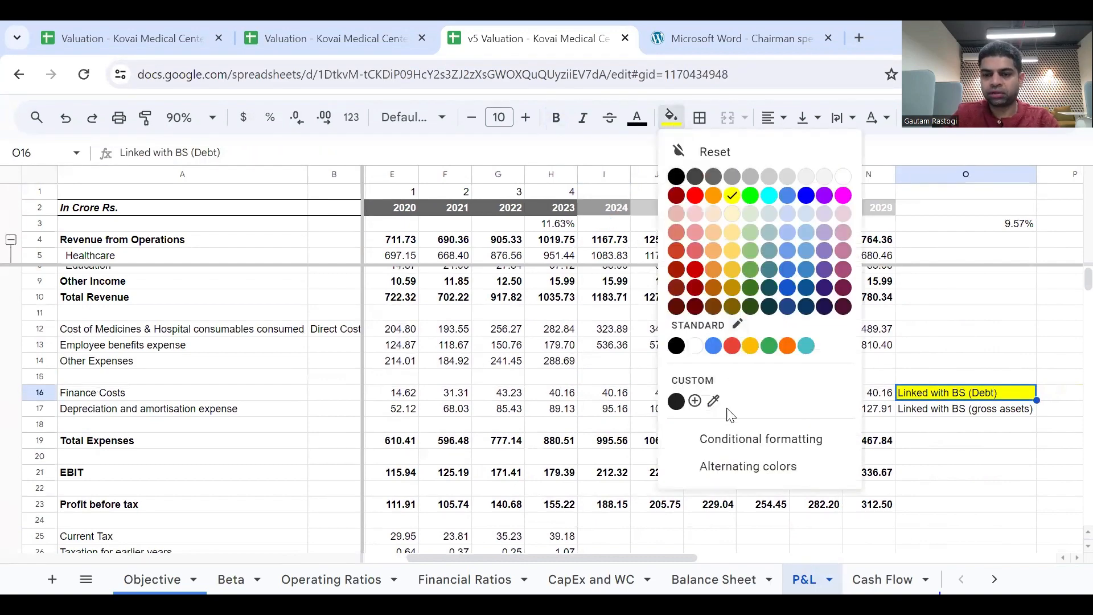
left_click(696, 345)
left_click(840, 411)
Look up the interest link on the whiteboard image and enter its number 5 in P16 beside the Finance Costs note.
scroll(865, 393, "right", 3)
left_click(910, 378)
left_click(921, 396)
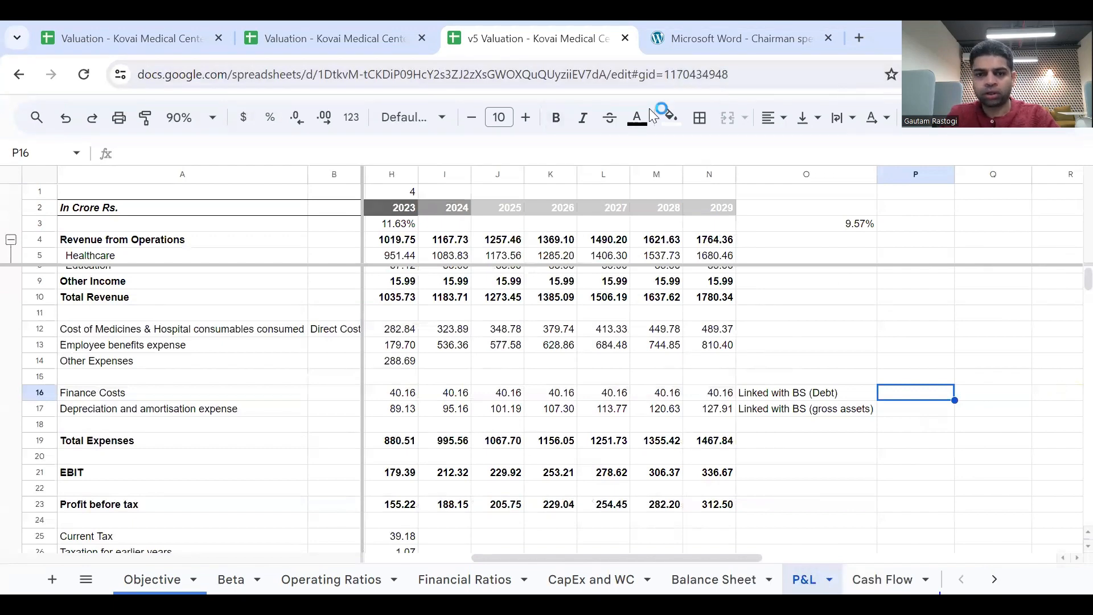
key("alt+Tab")
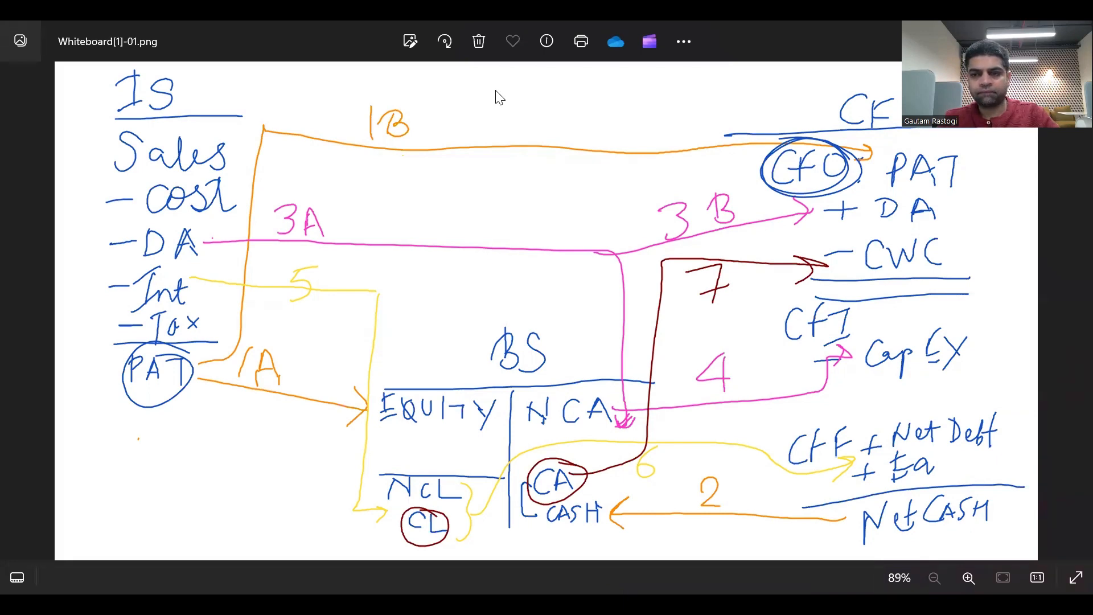
key("alt+Tab")
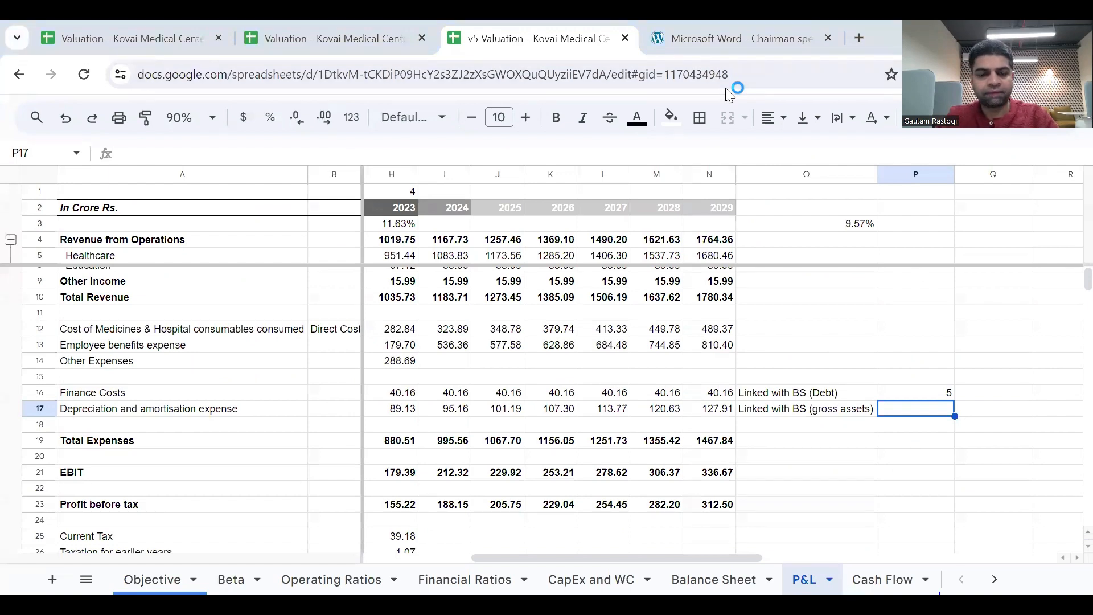
Check the whiteboard image for the profit-to-equity link and enter its label 1A in P34 for Total comprehensive income.
key("alt+Tab")
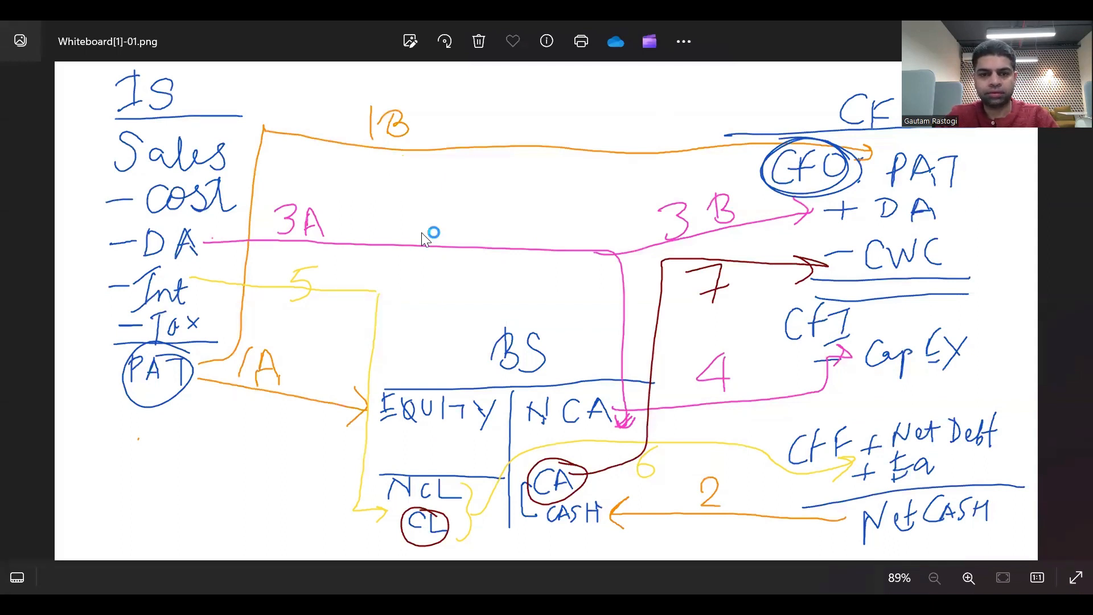
key("alt+Tab")
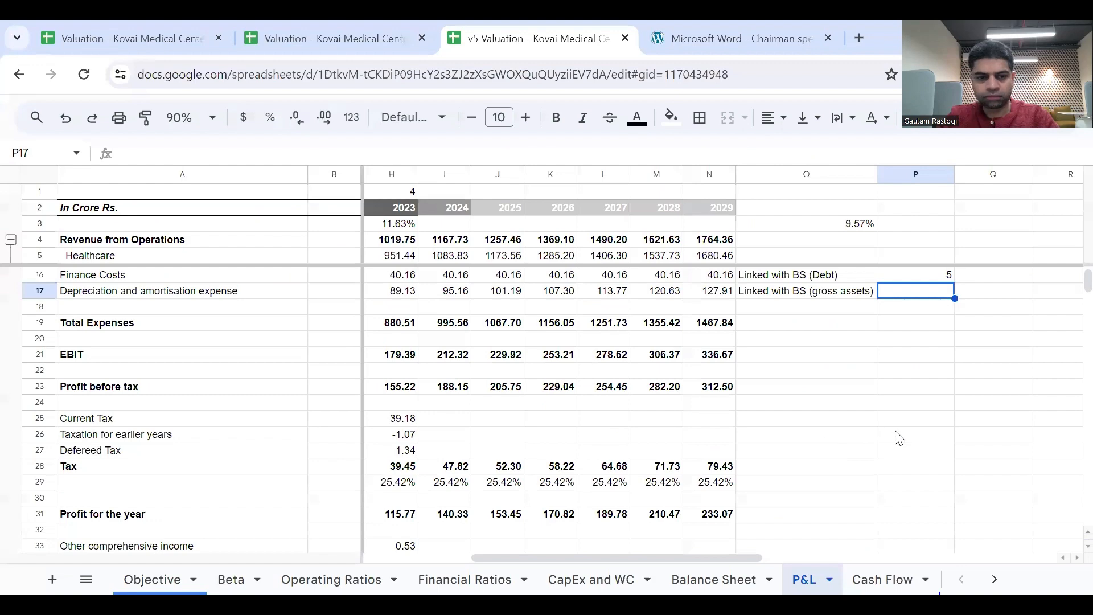
scroll(920, 517, "down", 3)
left_click(906, 442)
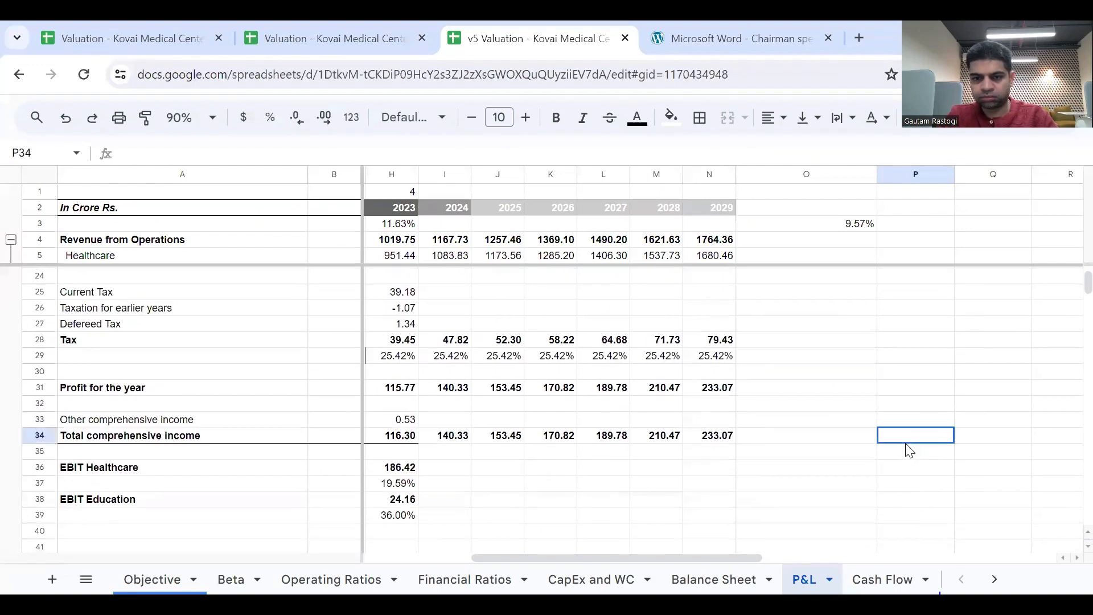
type("a")
key("BackSpace")
type("1A")
key("Return")
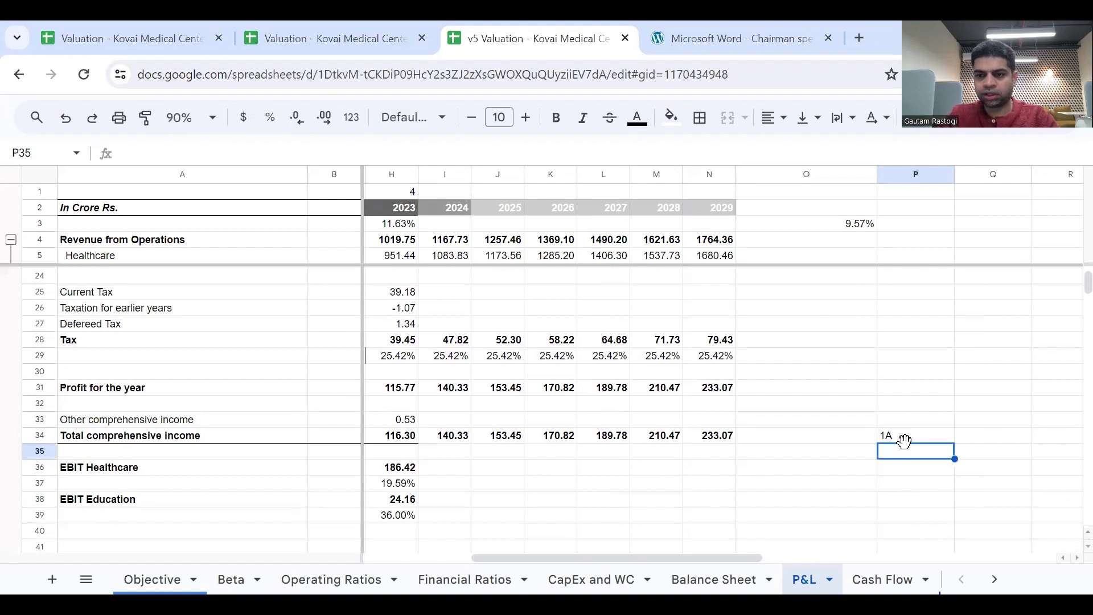
Add the note Linked with Equity in O34 for the Total comprehensive income row.
key("Up")
key("Left")
type("Linked")
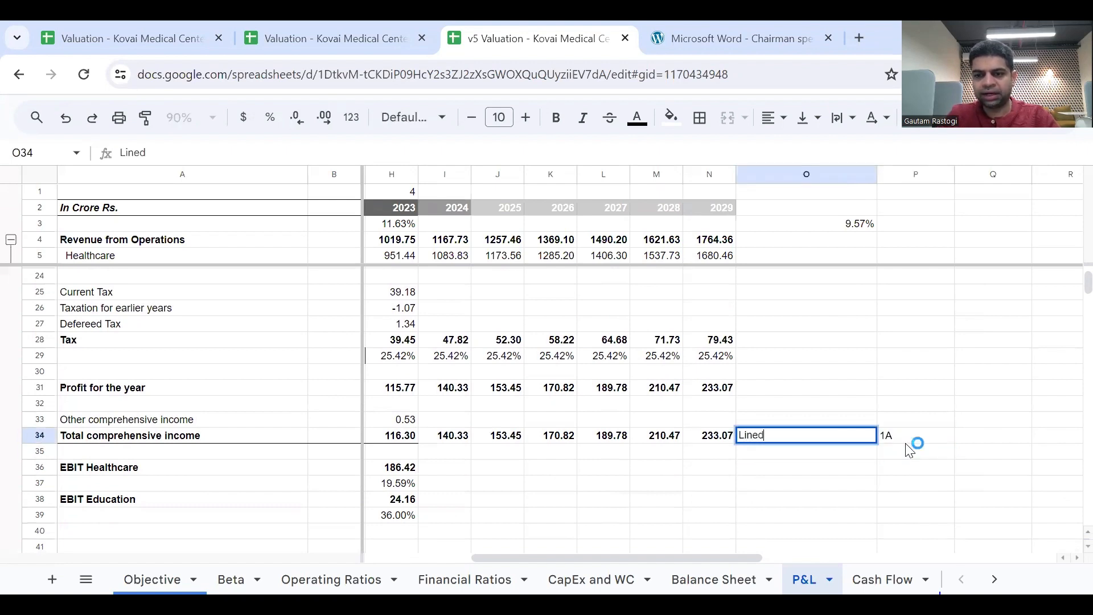
type(" wit")
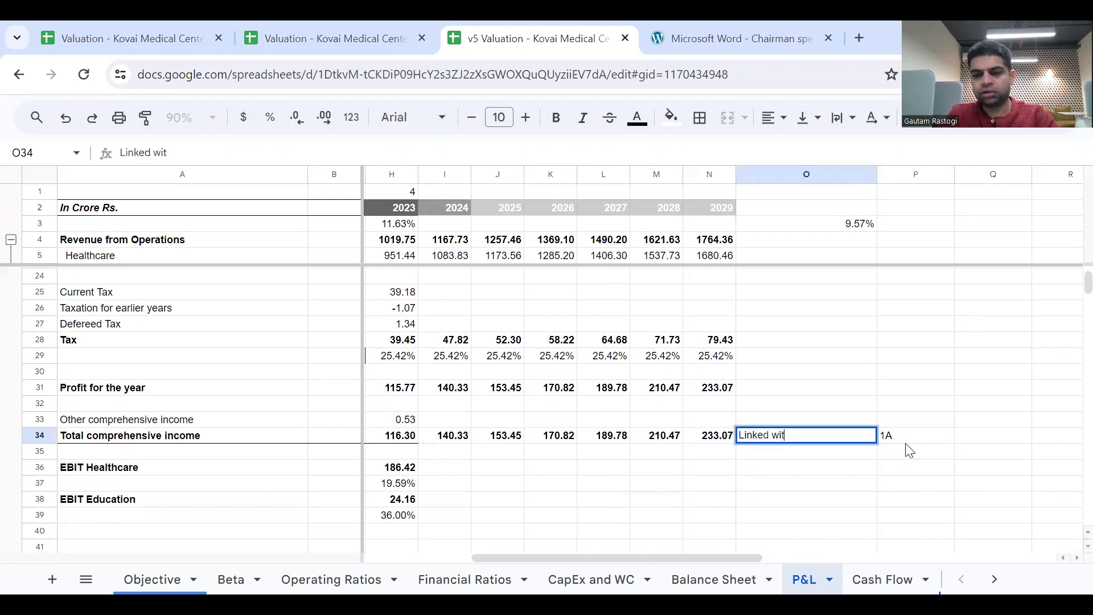
type("h ")
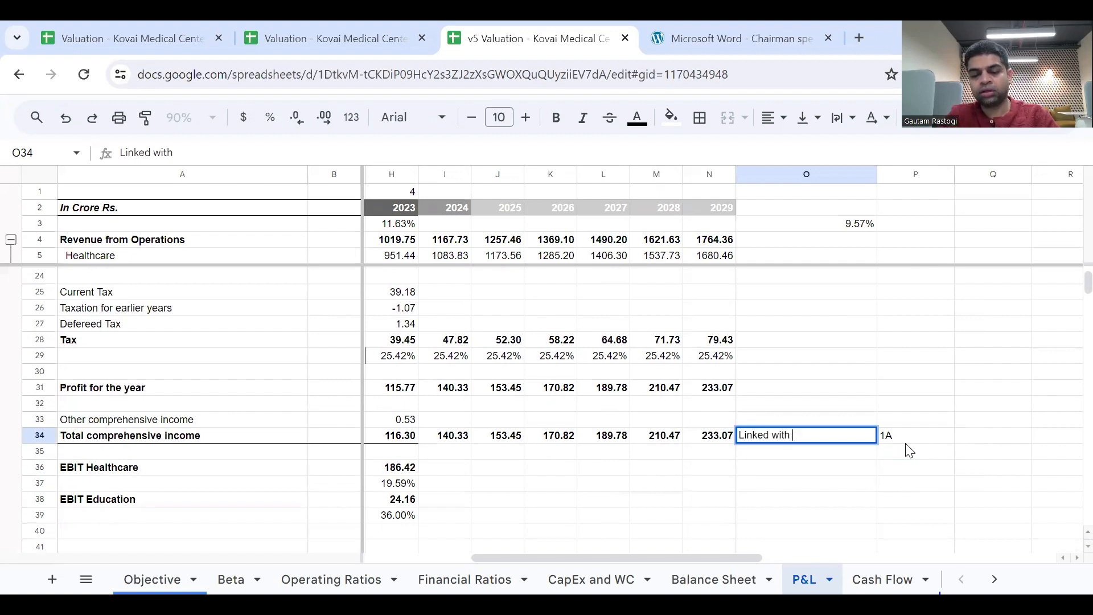
type("Equity")
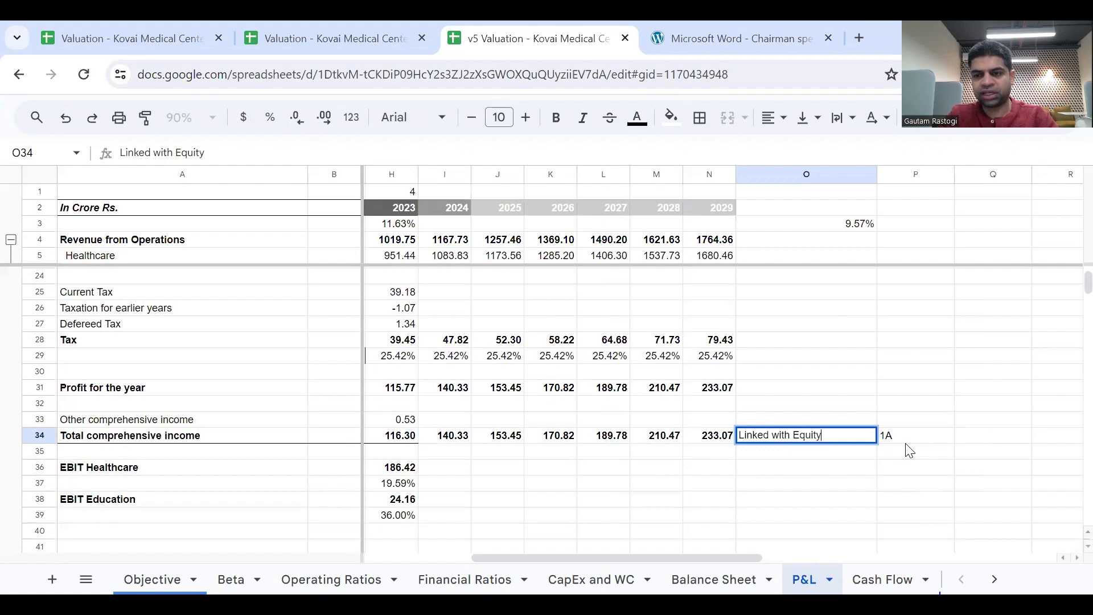
key("Return")
key("Up")
key("Right")
Look up the depreciation link on the whiteboard image and enter its label 3A in P17 beside the gross assets note.
scroll(909, 450, "up", 2)
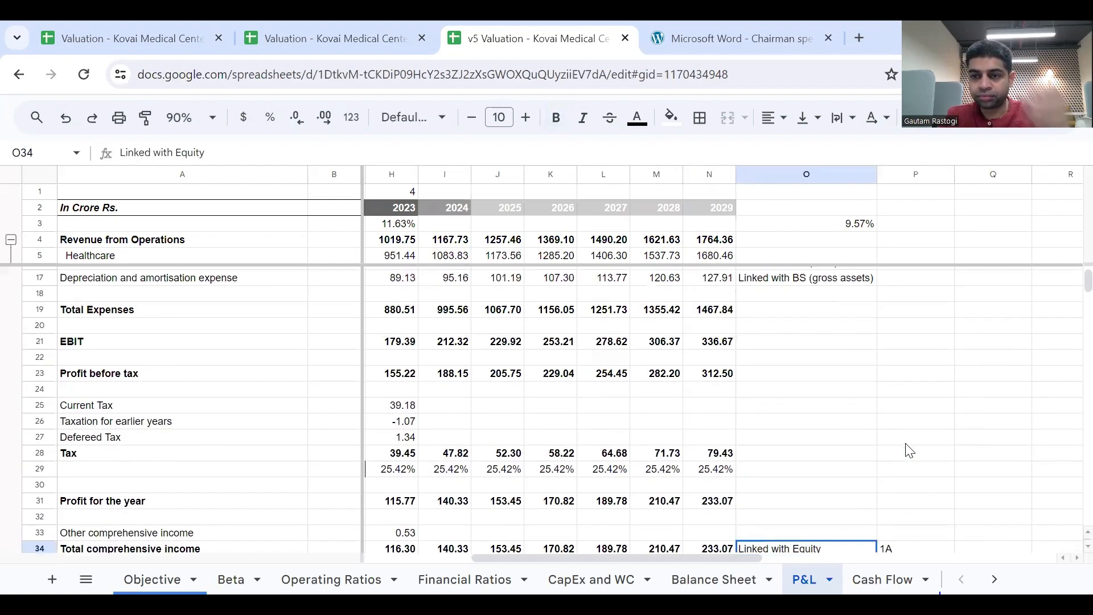
scroll(909, 450, "up", 3)
left_click(875, 412)
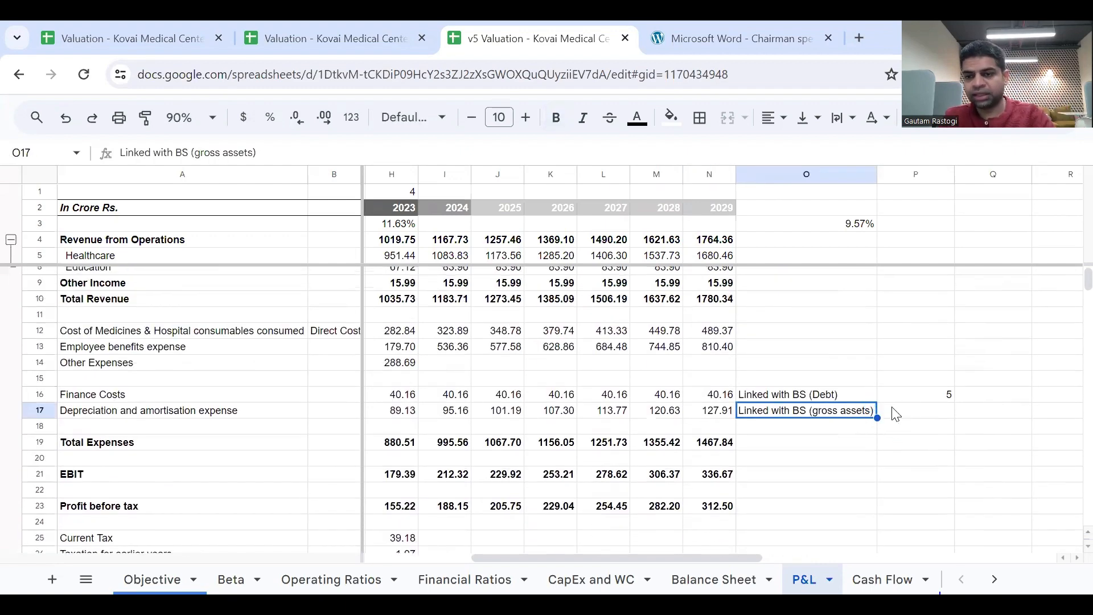
left_click(902, 414)
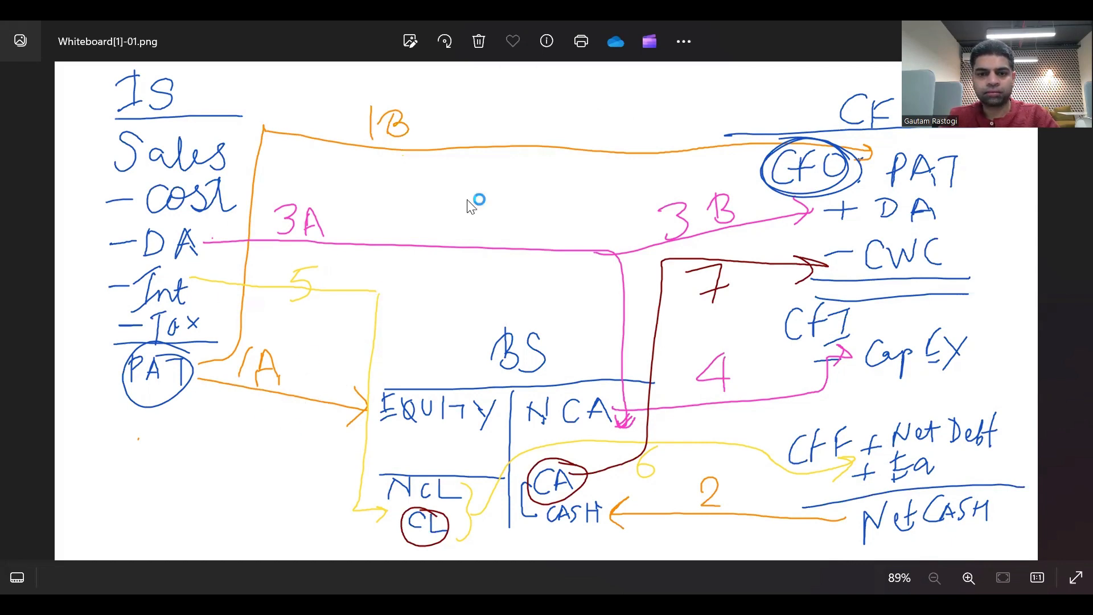
key("alt+Tab")
type("3a")
key("BackSpace")
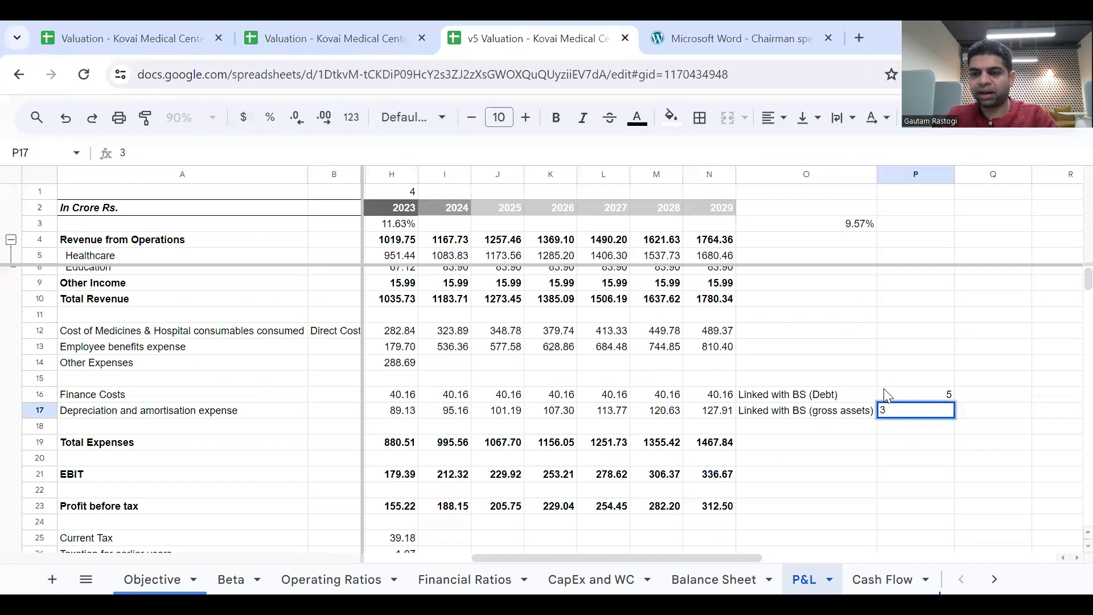
type("A")
key("Return")
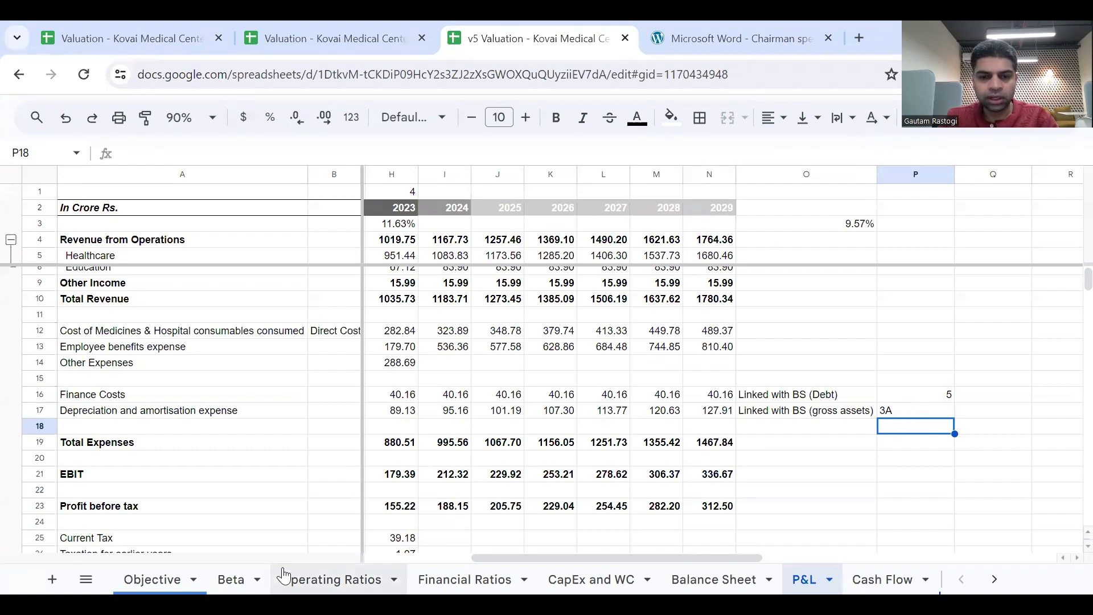
On the Balance Sheet, check the Total Liabilities formula in H63 and fill it across to N63.
left_click(701, 579)
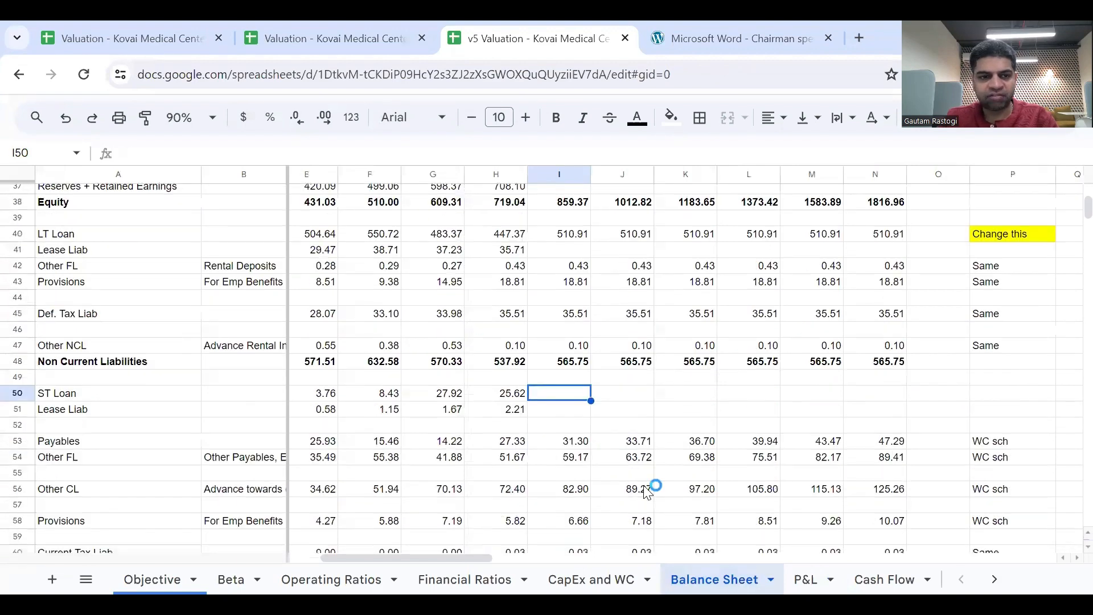
scroll(649, 489, "down", 5)
scroll(560, 387, "up", 2)
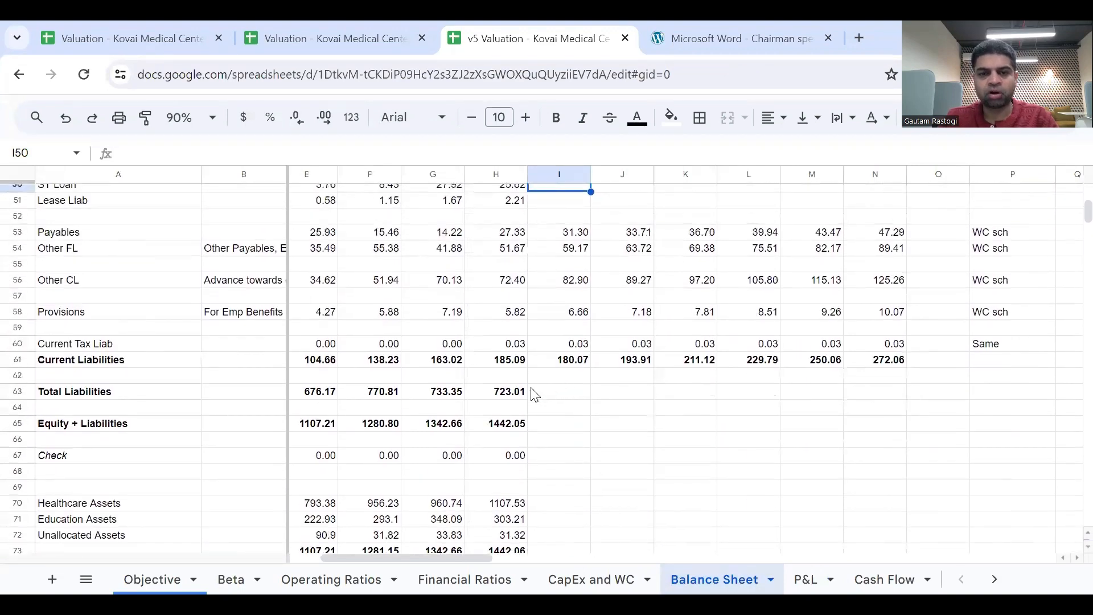
left_click(519, 392)
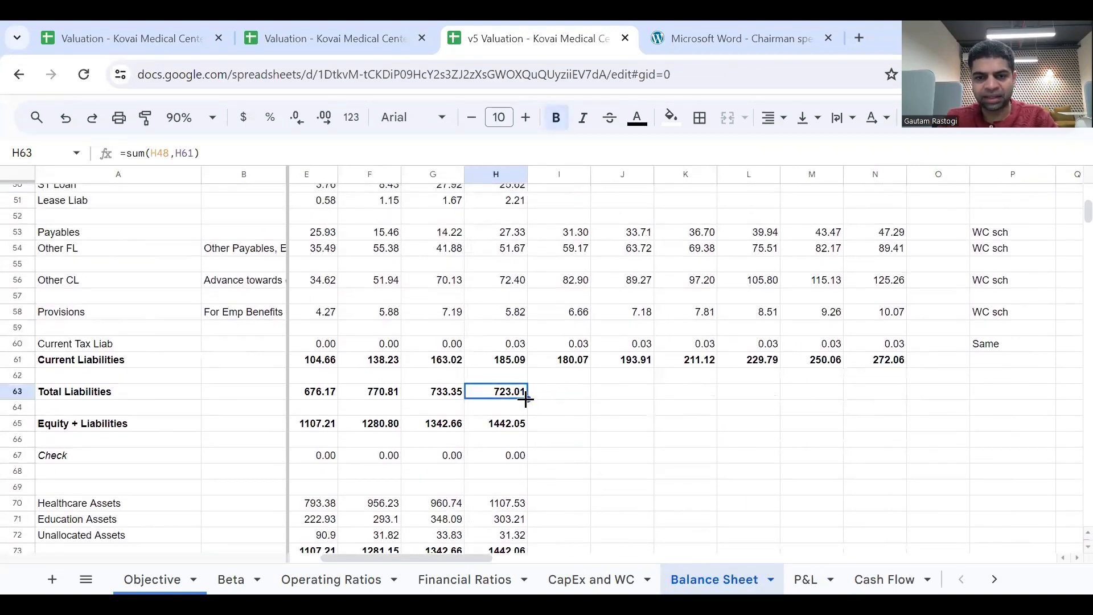
double_click(518, 391)
key("Escape")
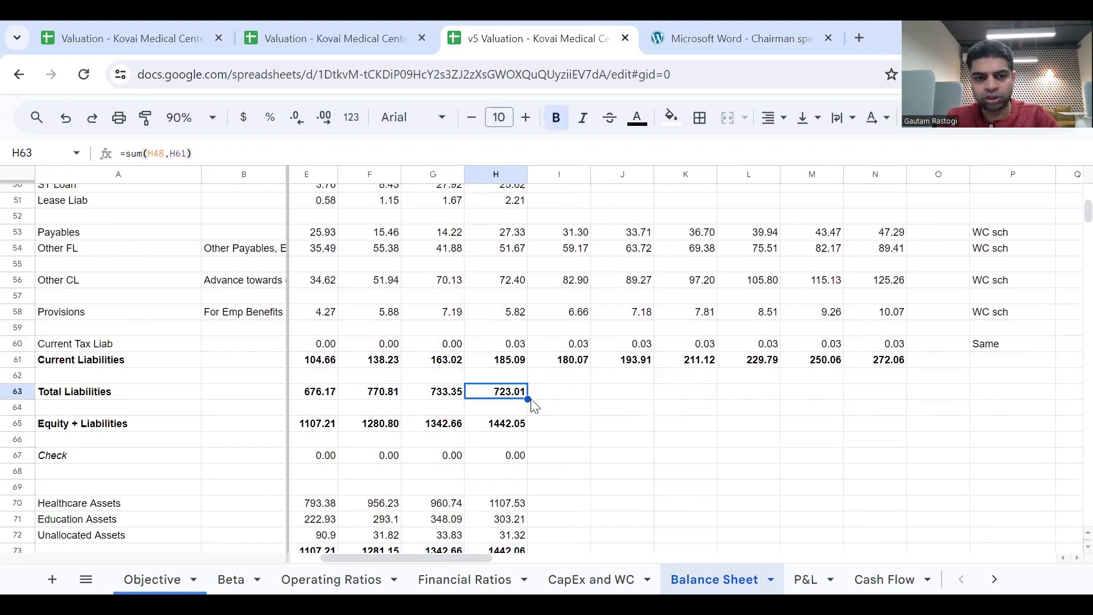
left_click_drag(529, 399, 889, 420)
Fill the Equity + Liabilities formula from H65 across to N65 and look over the rows above it.
left_click(517, 414)
left_click(518, 423)
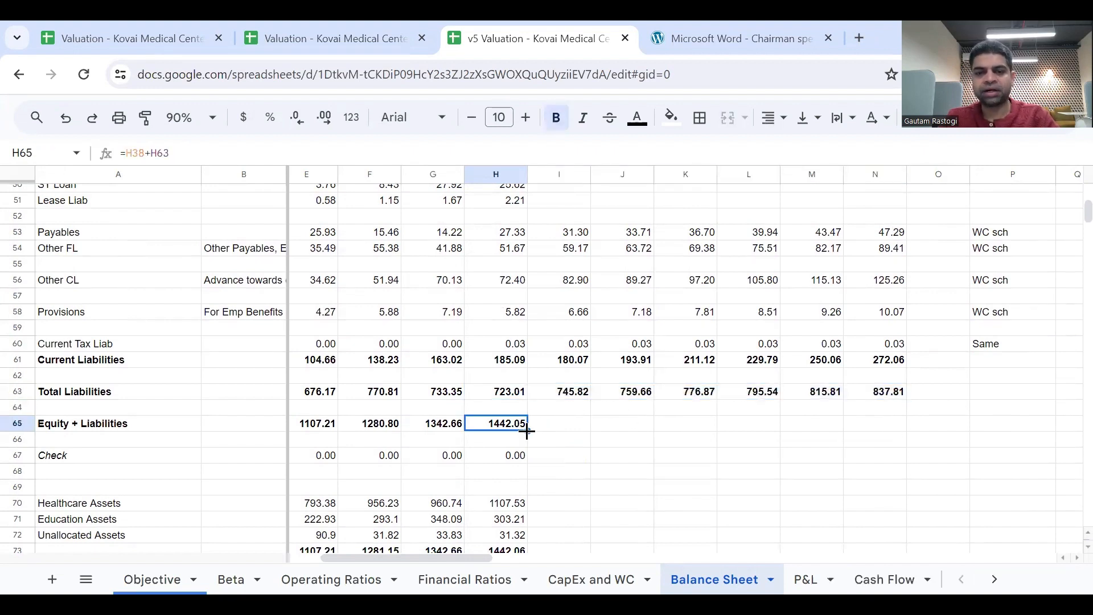
left_click_drag(526, 432, 877, 453)
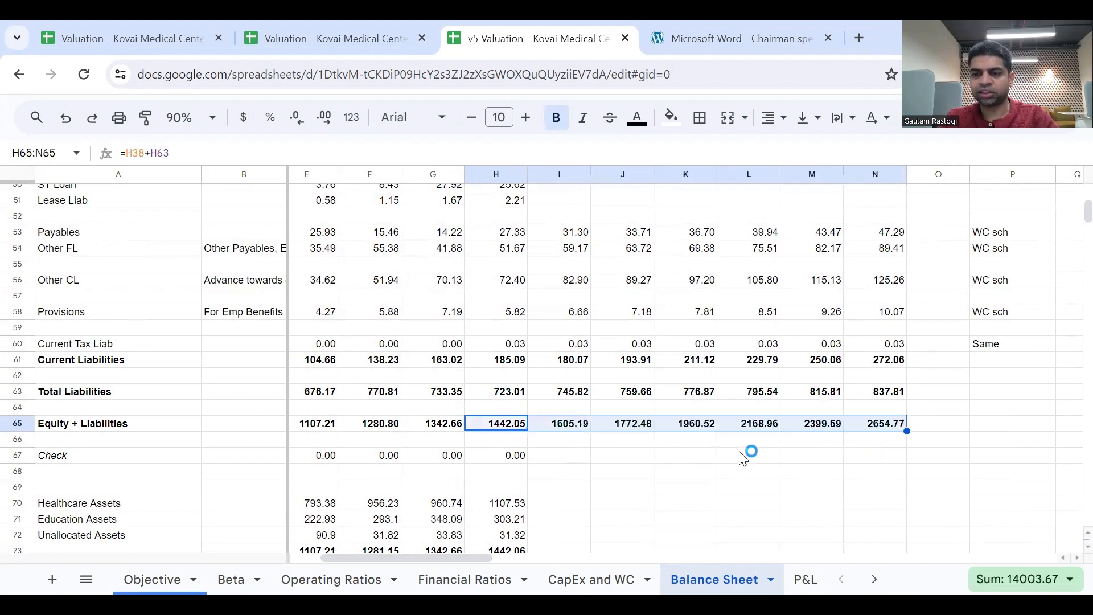
scroll(743, 458, "up", 2)
scroll(740, 457, "up", 1)
scroll(740, 458, "down", 4)
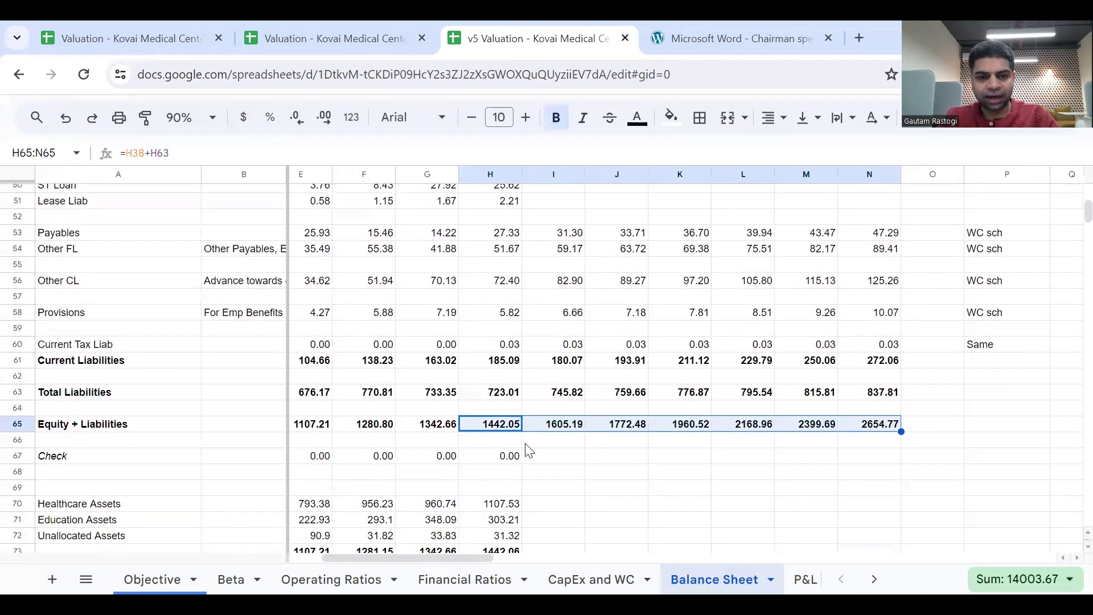
Inspect the cells referenced by the Check formula =H33-H65 in H67, and fill it across to N67.
left_click(512, 460)
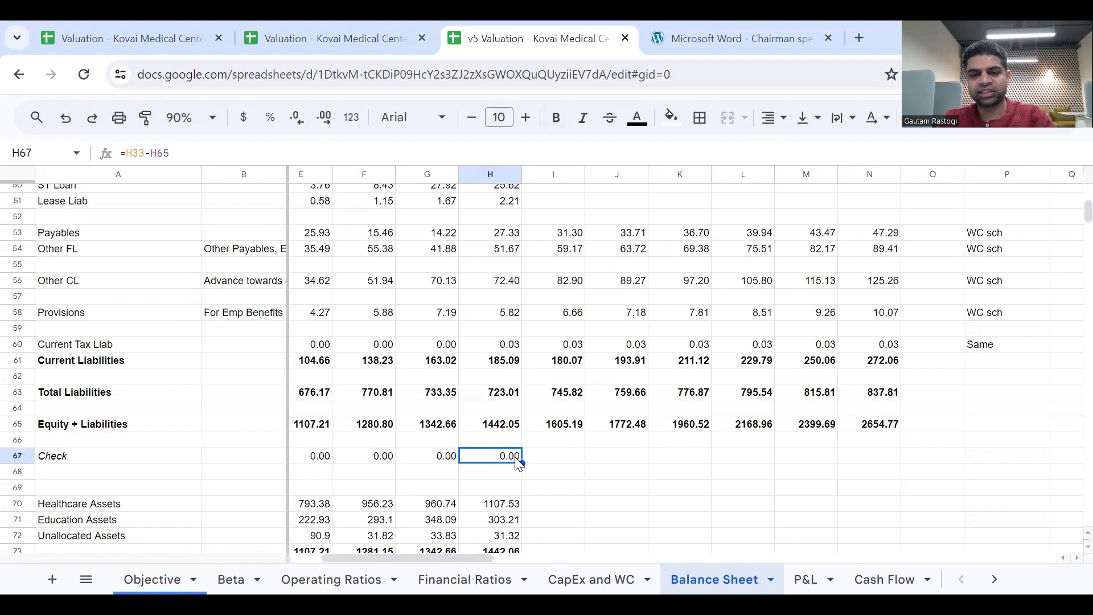
double_click(516, 457)
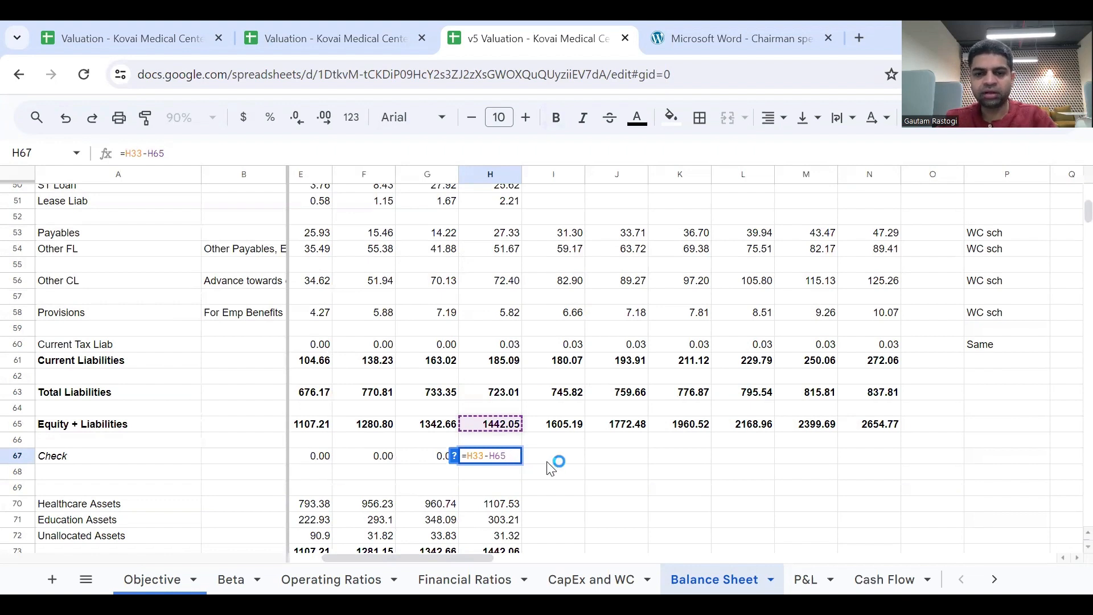
key("Escape")
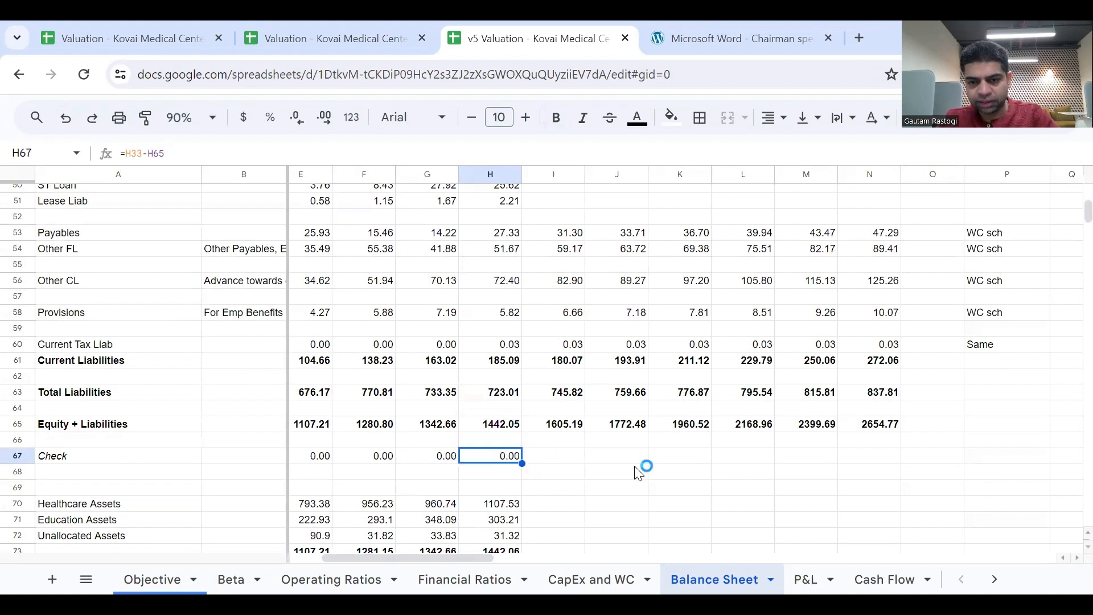
double_click(517, 459)
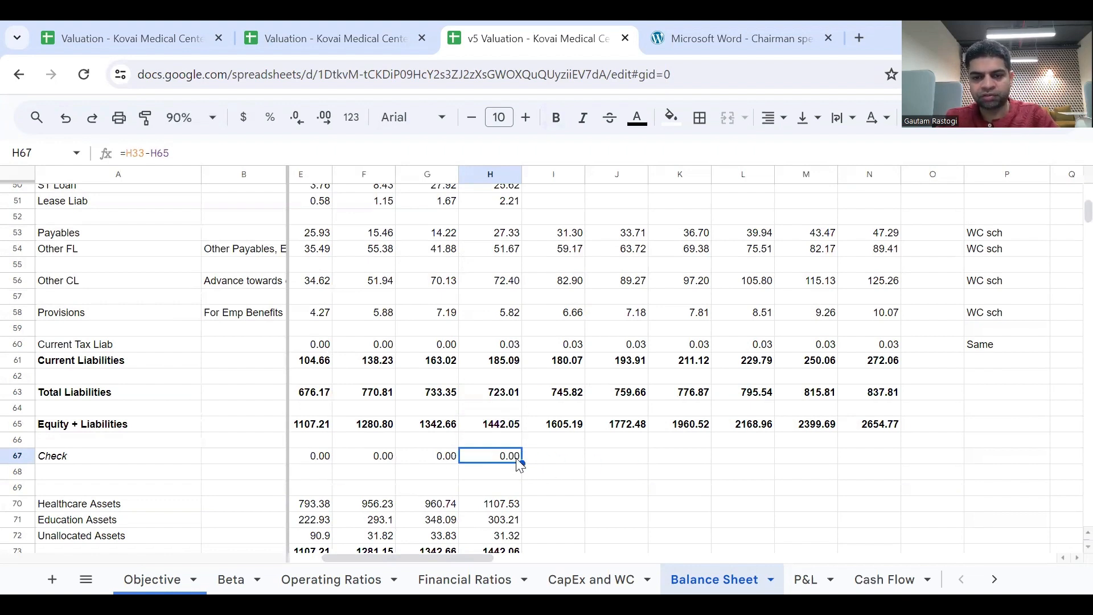
scroll(604, 438, "up", 1)
scroll(608, 444, "up", 6)
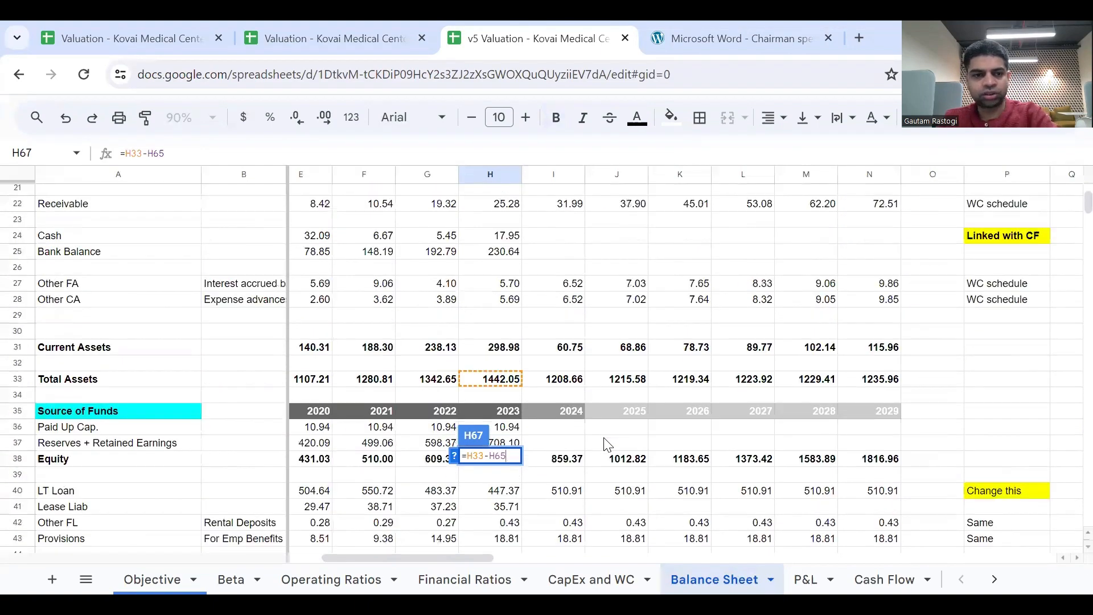
scroll(608, 444, "down", 7)
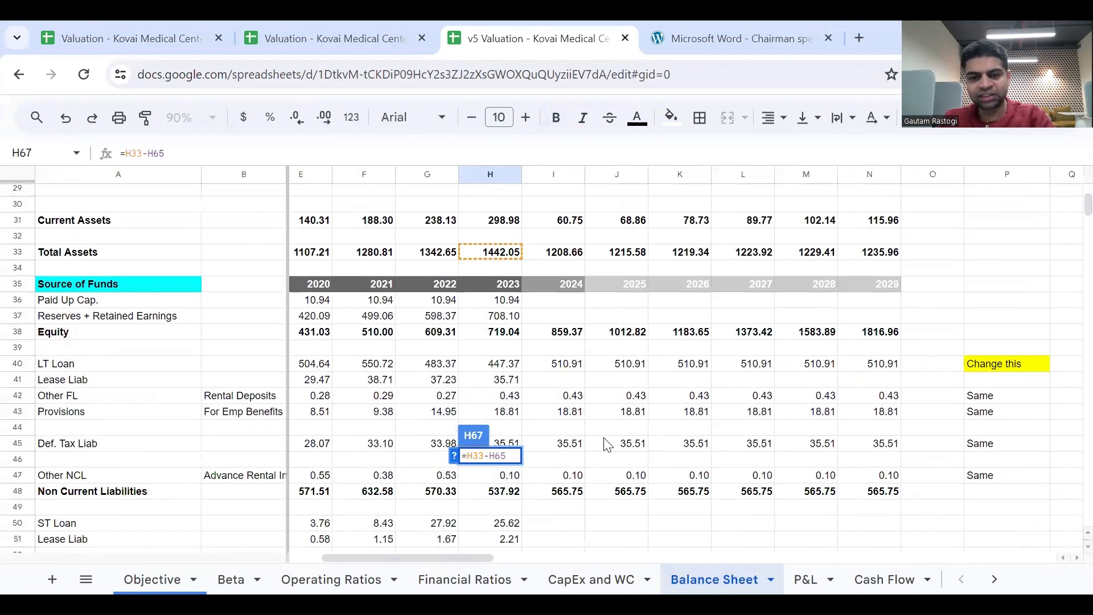
scroll(607, 444, "down", 1)
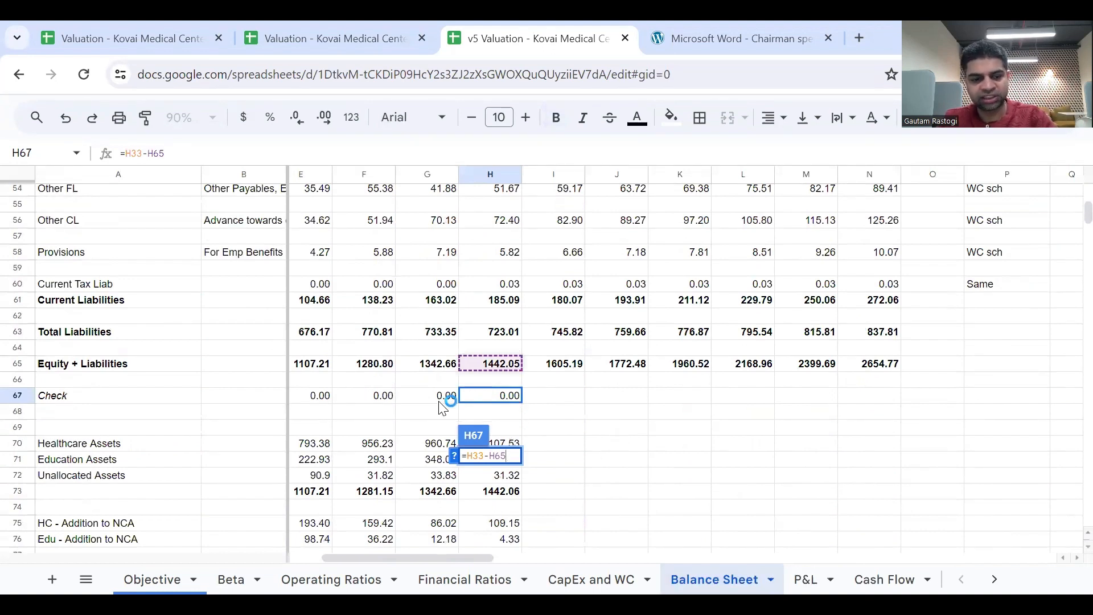
key("Escape")
left_click_drag(521, 405, 888, 407)
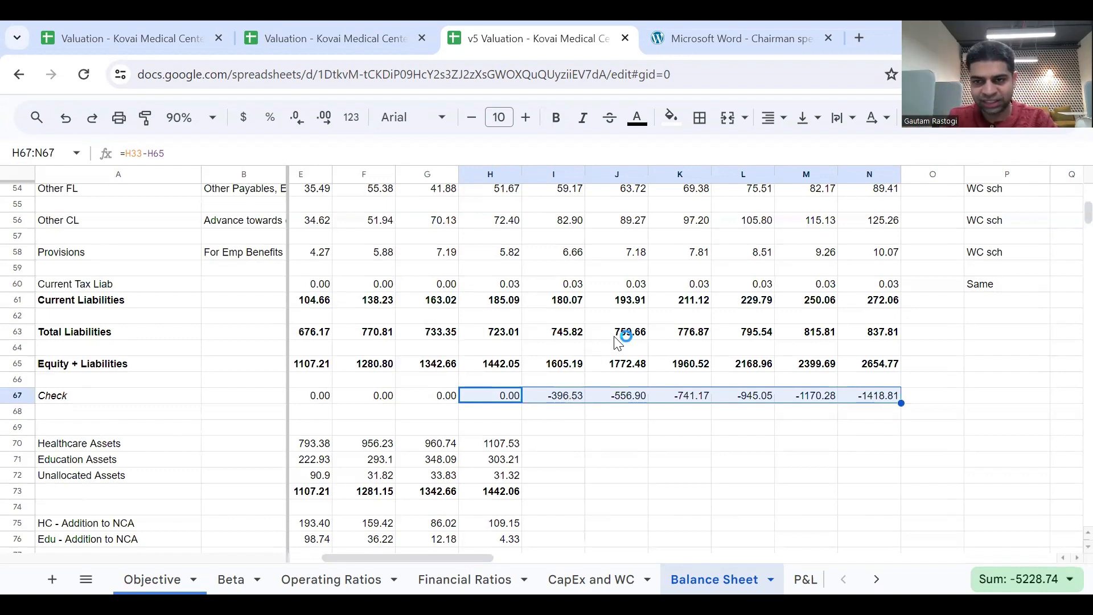
Look over the Balance Sheet liabilities and Check rows, and find the Modeling Cash Flow Items topic on the Objective sheet.
scroll(619, 343, "up", 10)
scroll(619, 344, "up", 5)
scroll(619, 343, "down", 13)
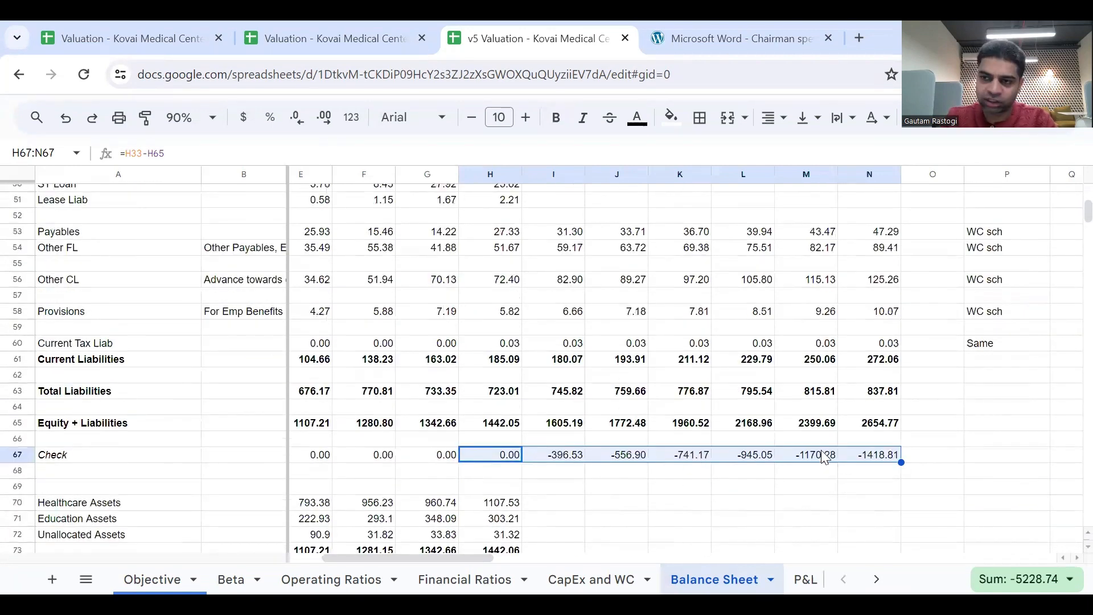
scroll(813, 448, "up", 1)
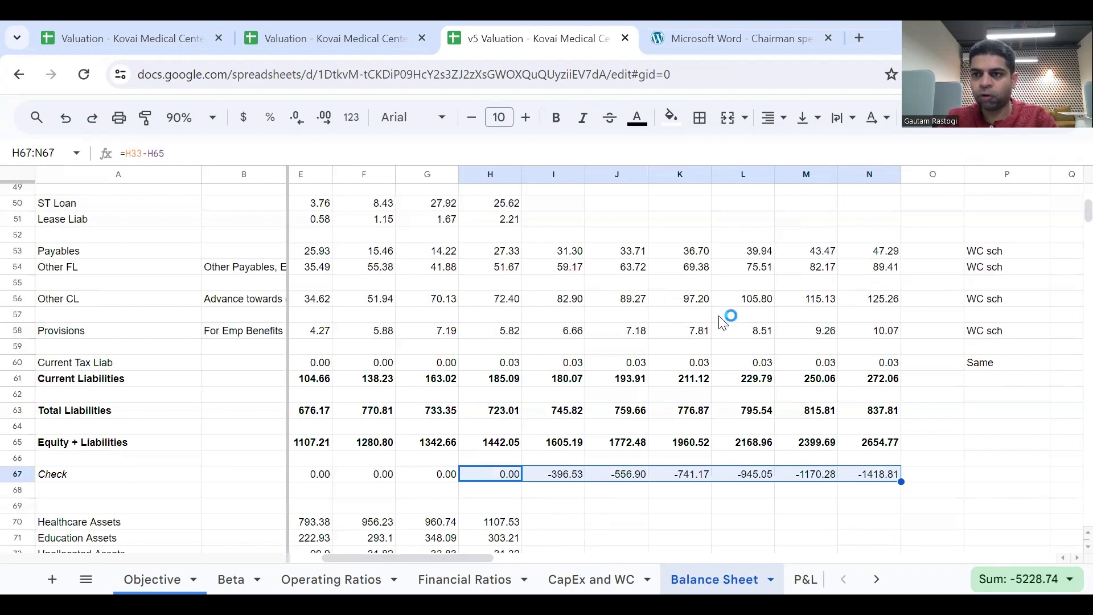
left_click(161, 579)
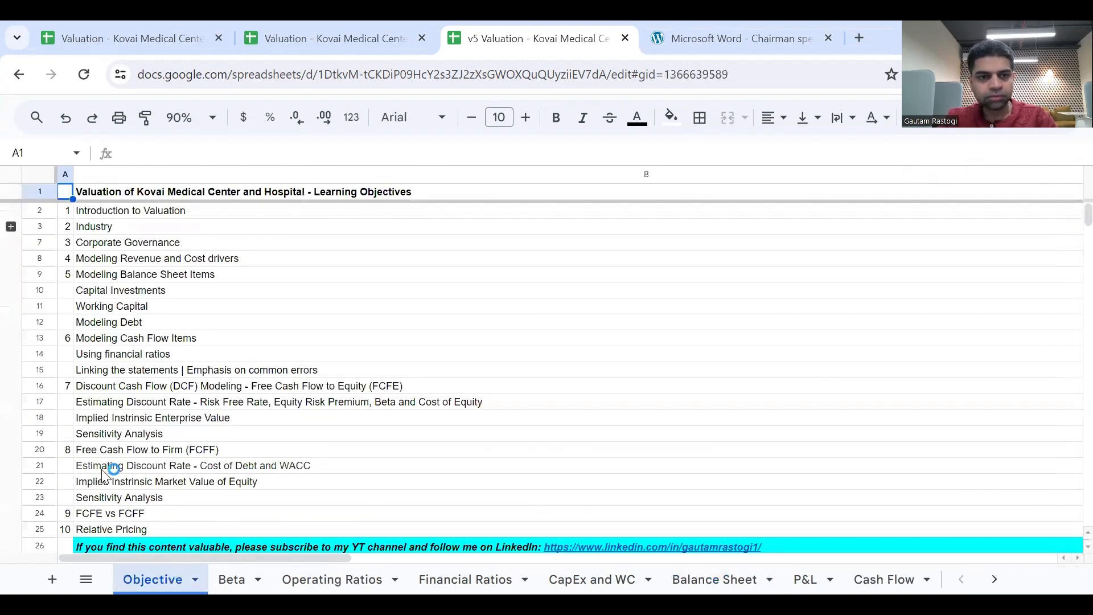
left_click(124, 340)
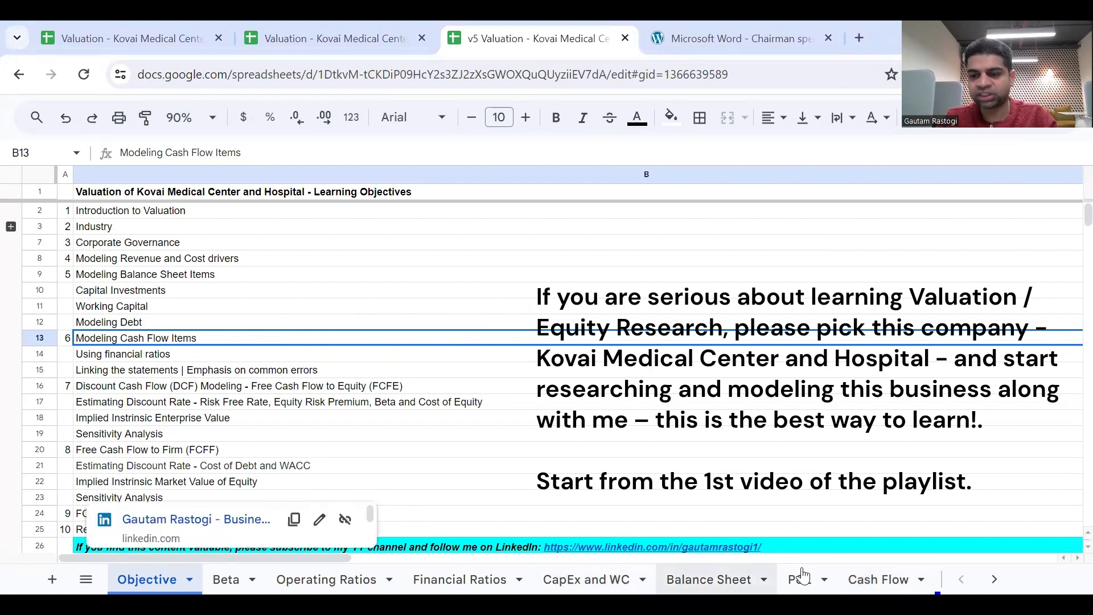
Review the Cash Flow sheet's structure, from operations, investing and financing cash flows down to Adj. Net Change in Cash.
left_click(886, 577)
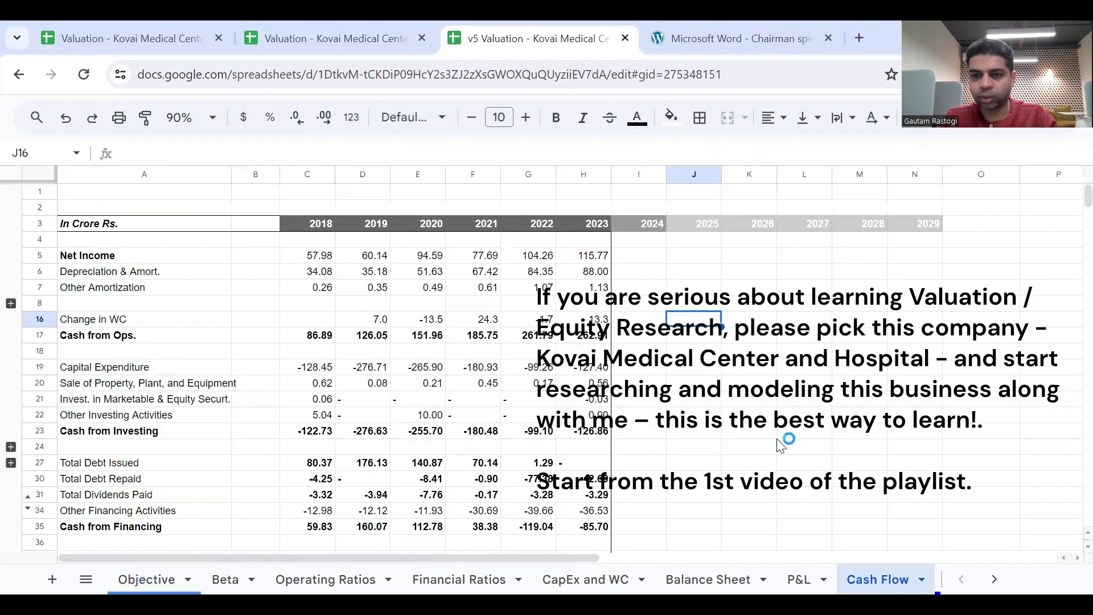
scroll(715, 399, "right", 3)
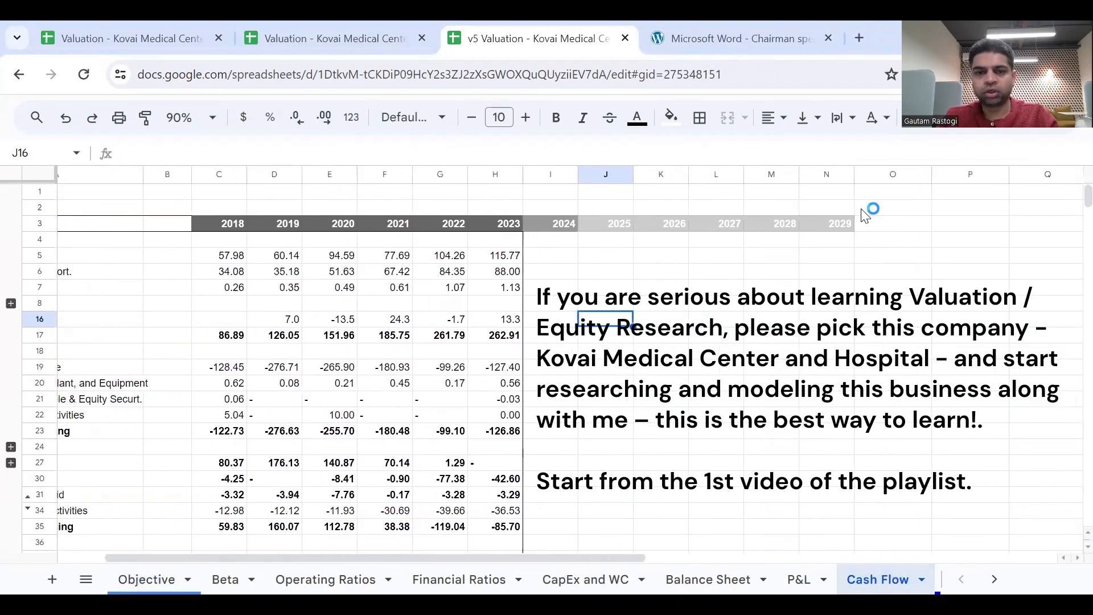
scroll(812, 256, "left", 3)
left_click(639, 256)
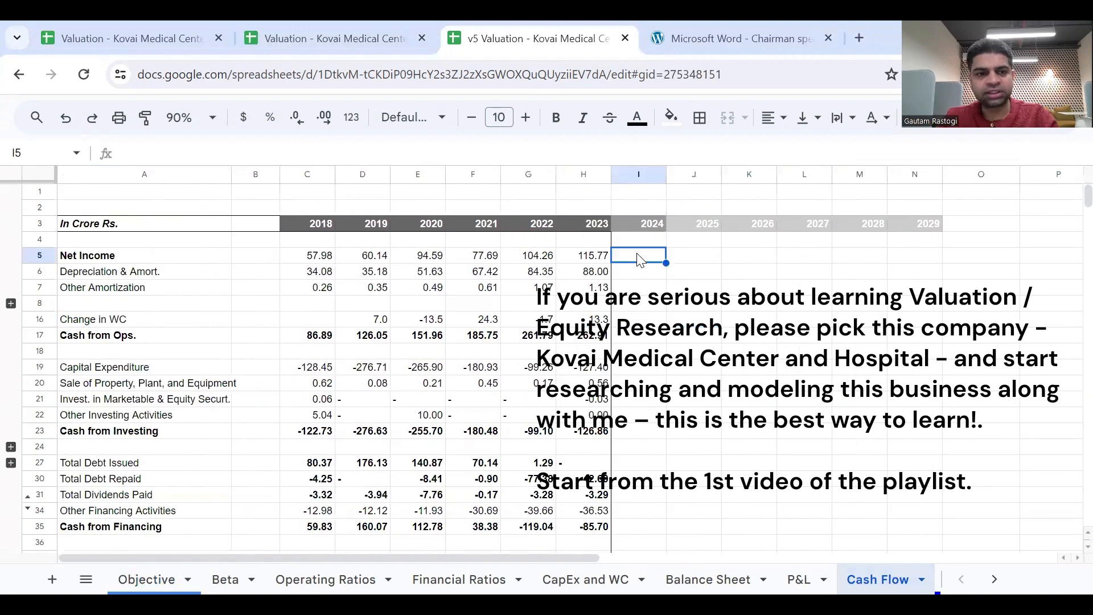
left_click(119, 339)
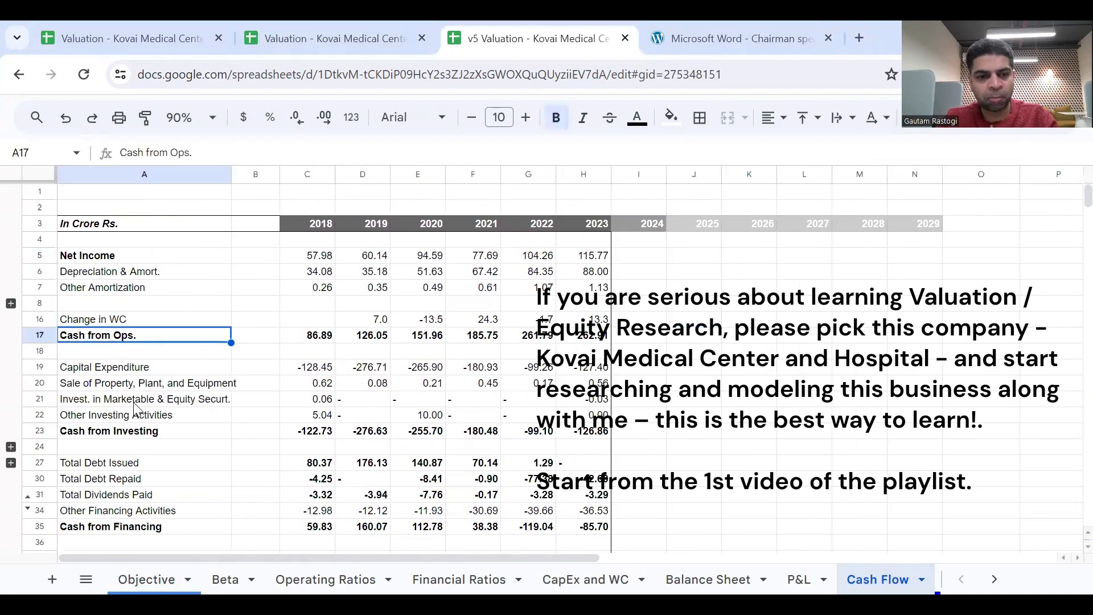
left_click(150, 439)
scroll(149, 440, "down", 1)
left_click(166, 491)
scroll(166, 494, "down", 3)
left_click(154, 463)
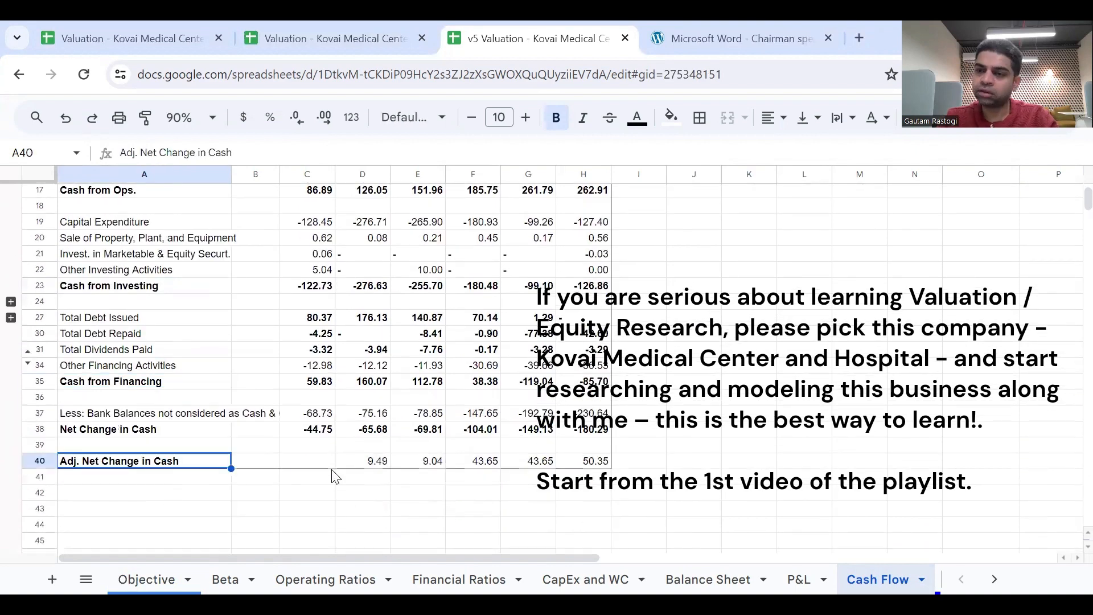
scroll(336, 477, "up", 5)
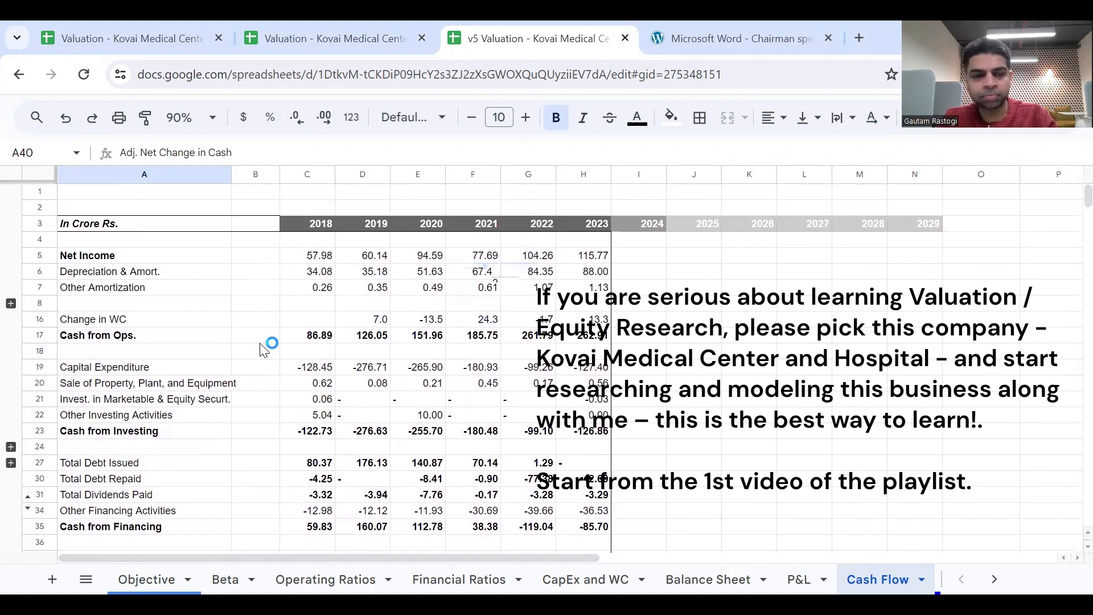
Link the 2024 Net Income in I5 to the P&L's total comprehensive income in I34, and fill it across to N5.
left_click(660, 261)
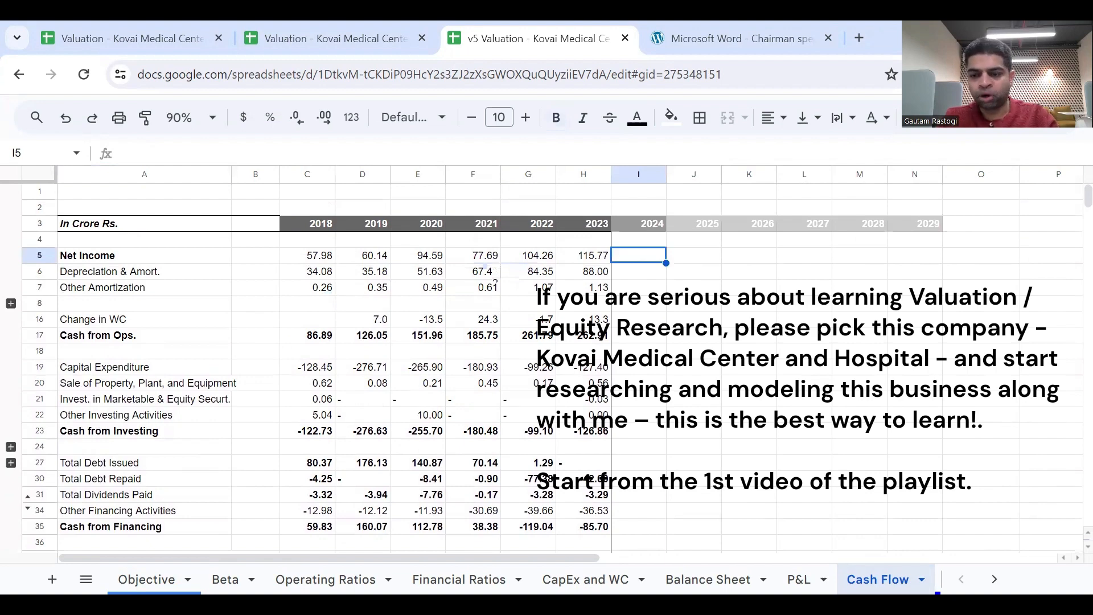
type("=")
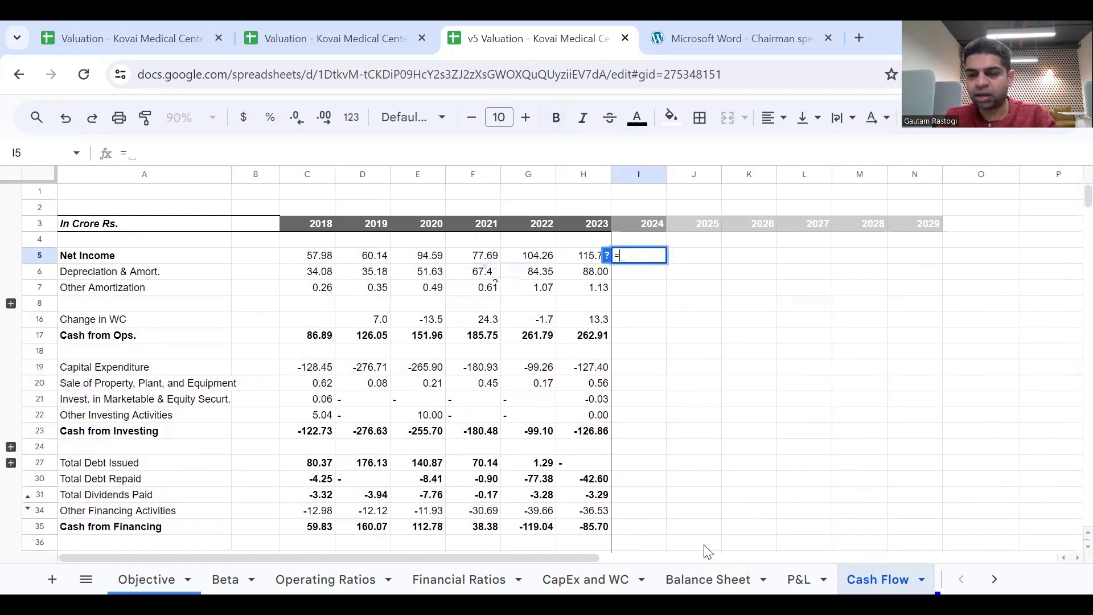
left_click(797, 579)
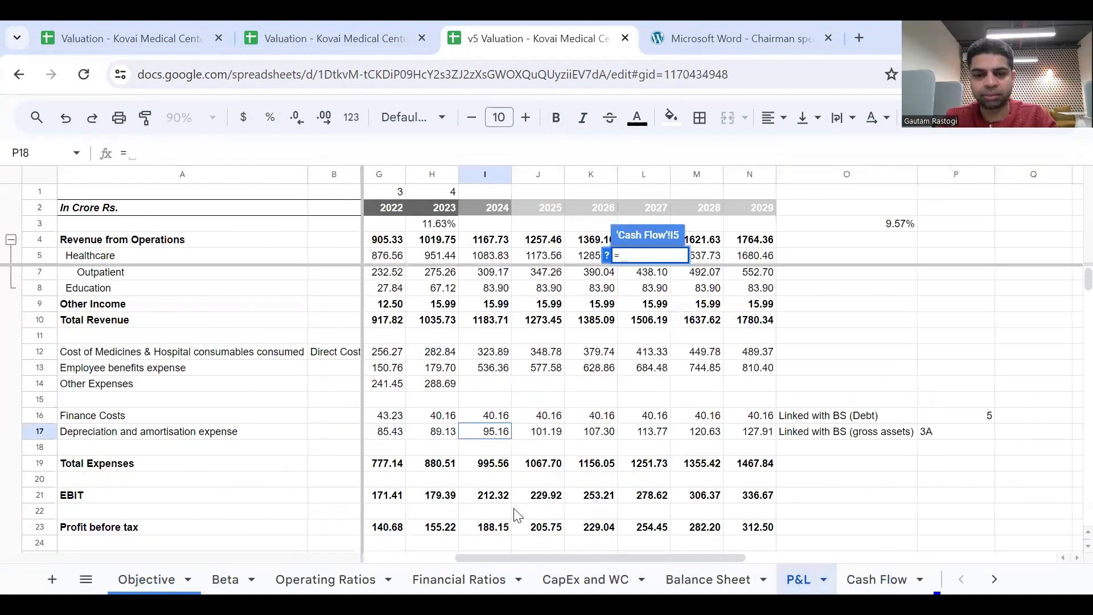
scroll(515, 516, "down", 5)
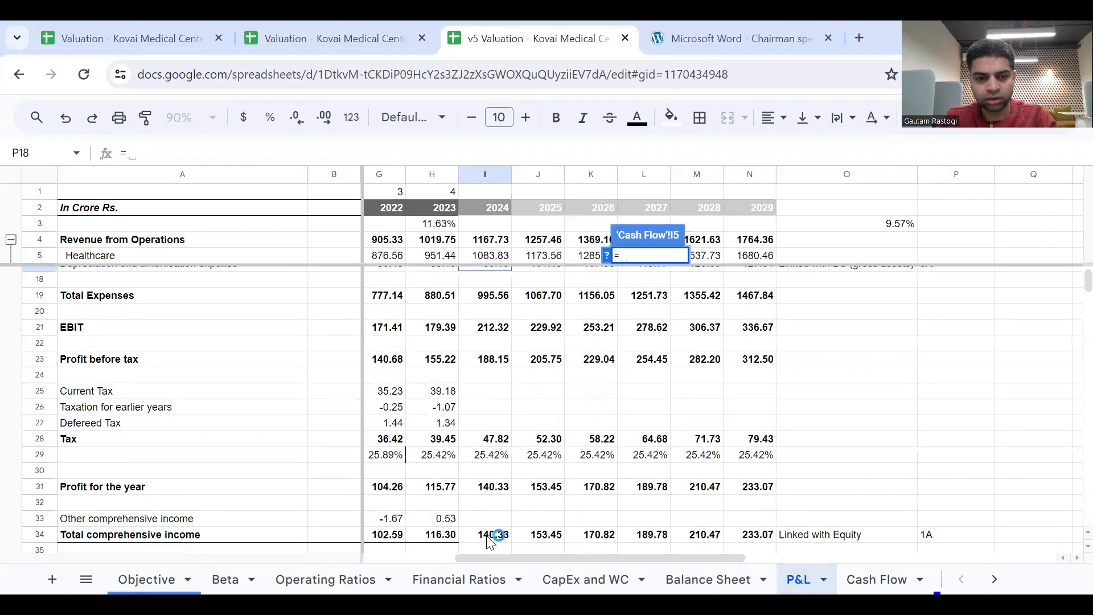
left_click(491, 537)
key("Return")
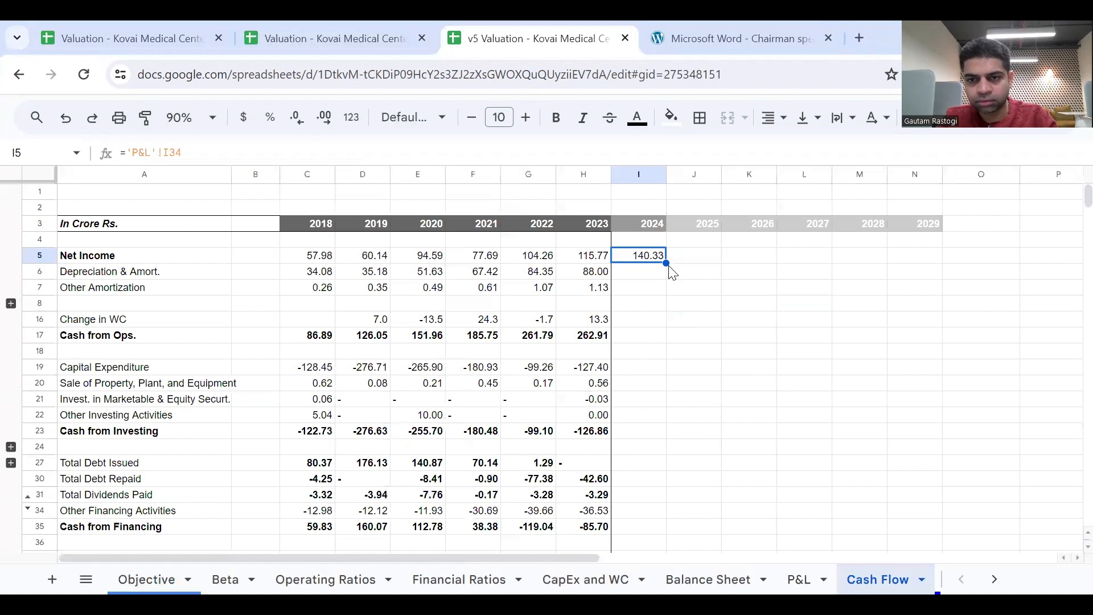
left_click_drag(666, 263, 904, 266)
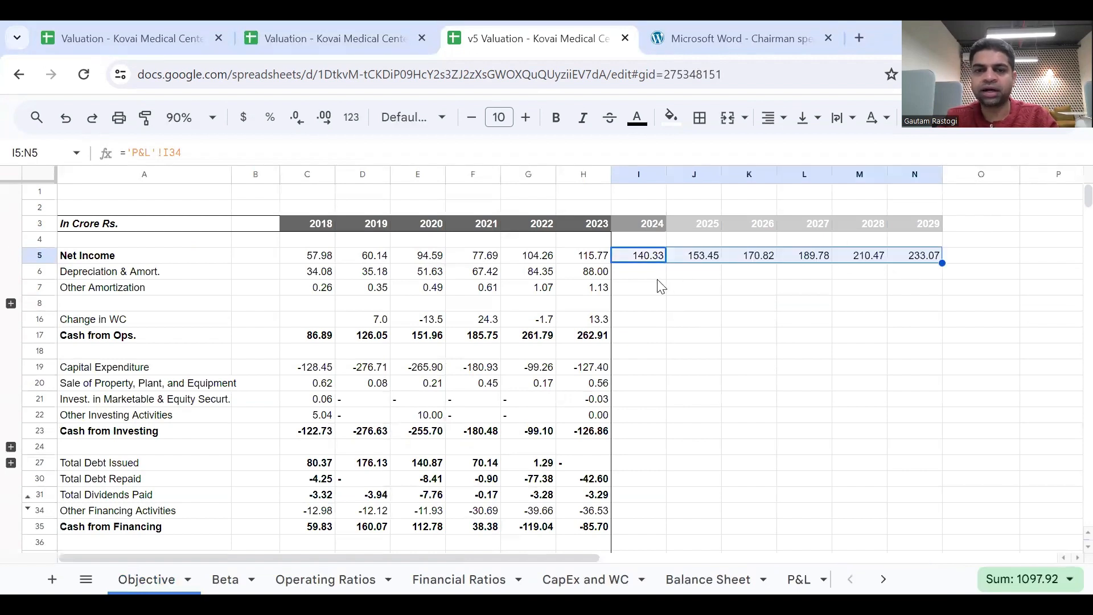
Link the 2024 Depreciation & Amort. in I6 to the P&L's I17, fill it across to N6, and look at the rows below.
left_click(656, 278)
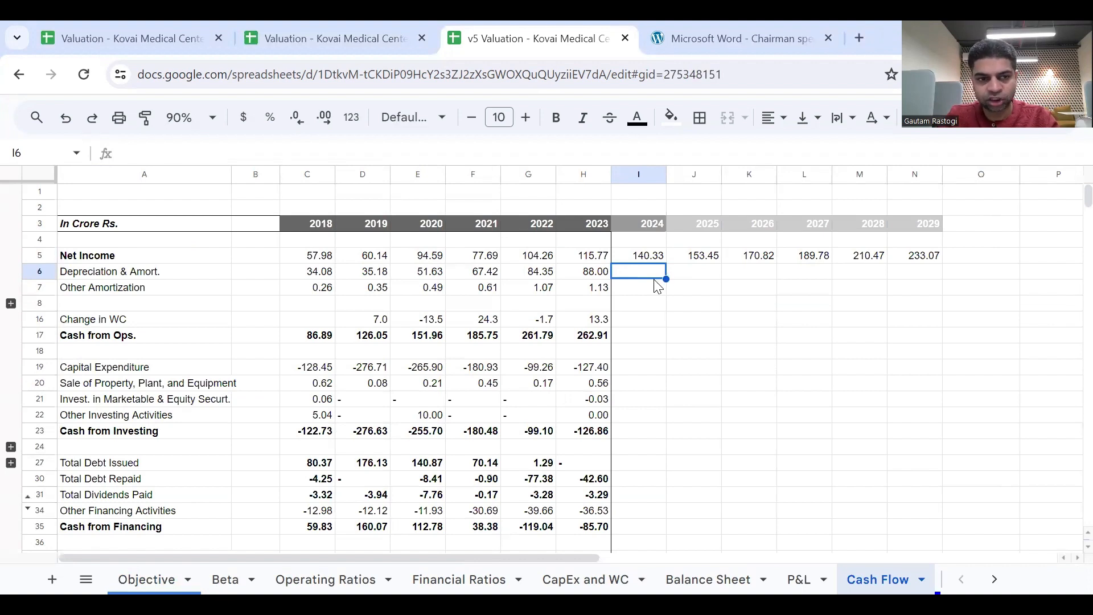
type("=")
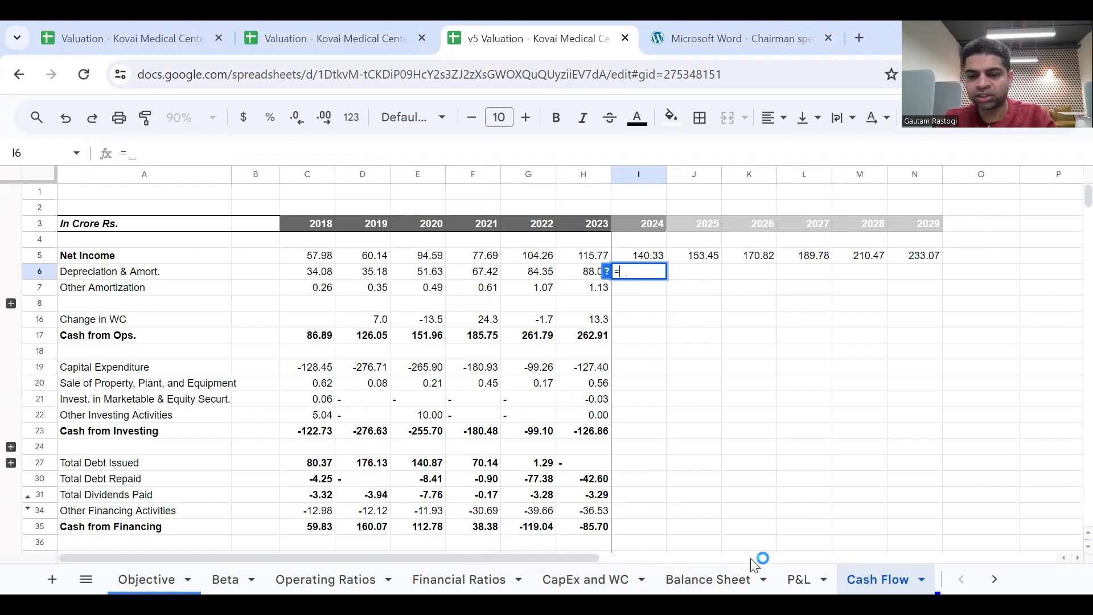
left_click(784, 575)
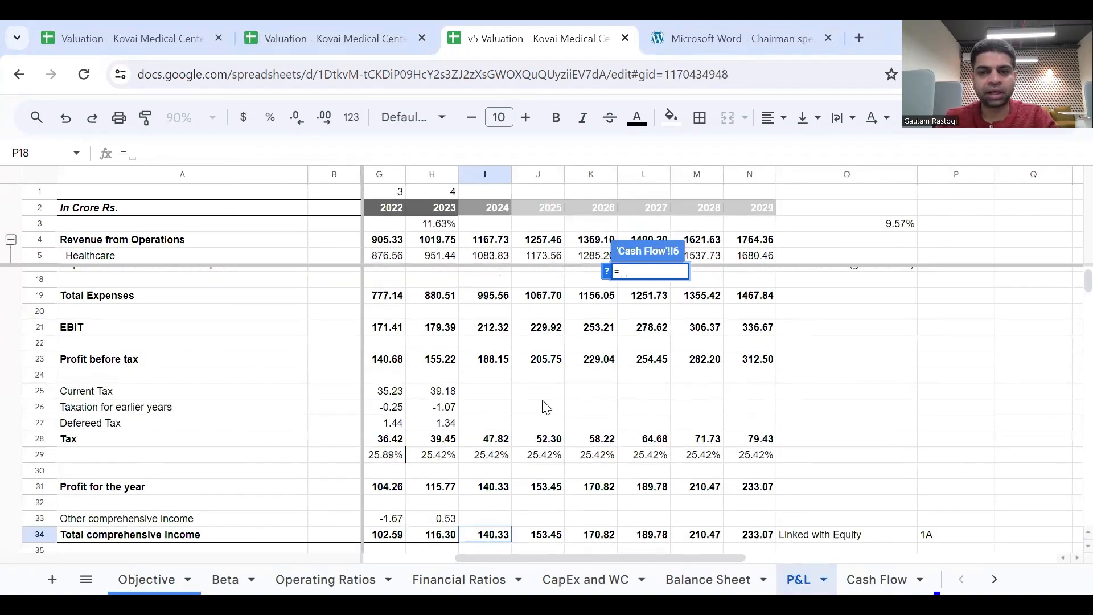
scroll(503, 397, "up", 4)
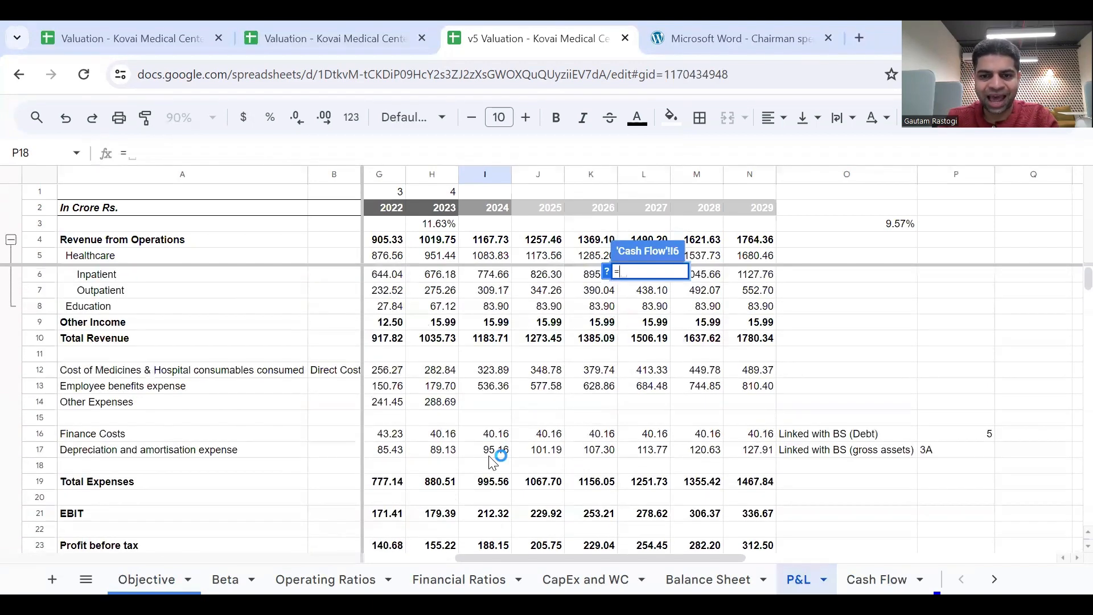
left_click(492, 454)
key("Return")
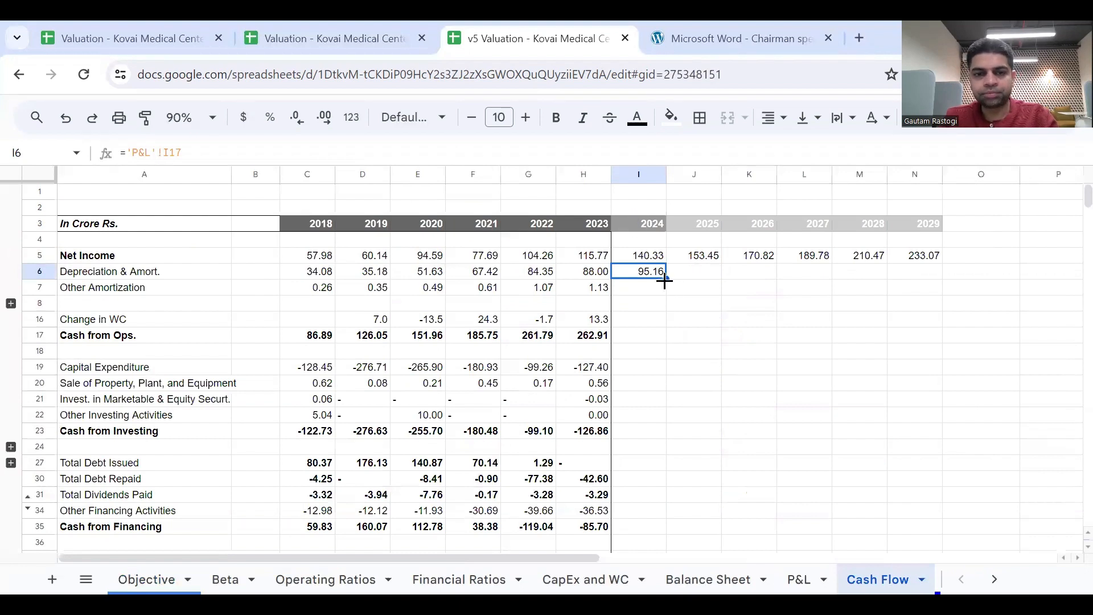
left_click_drag(665, 279, 909, 290)
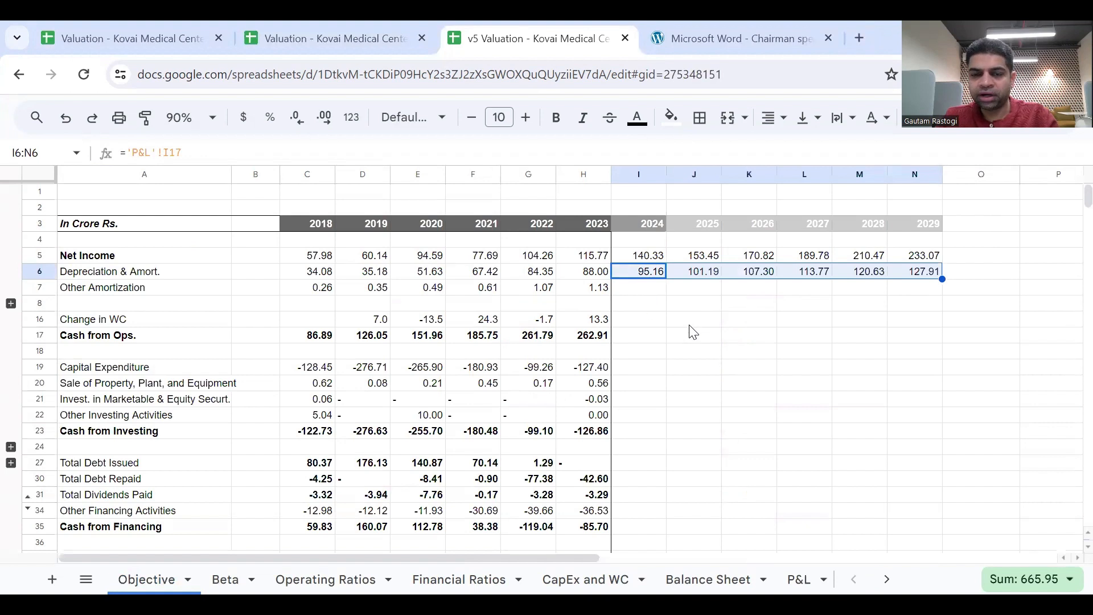
left_click(40, 286)
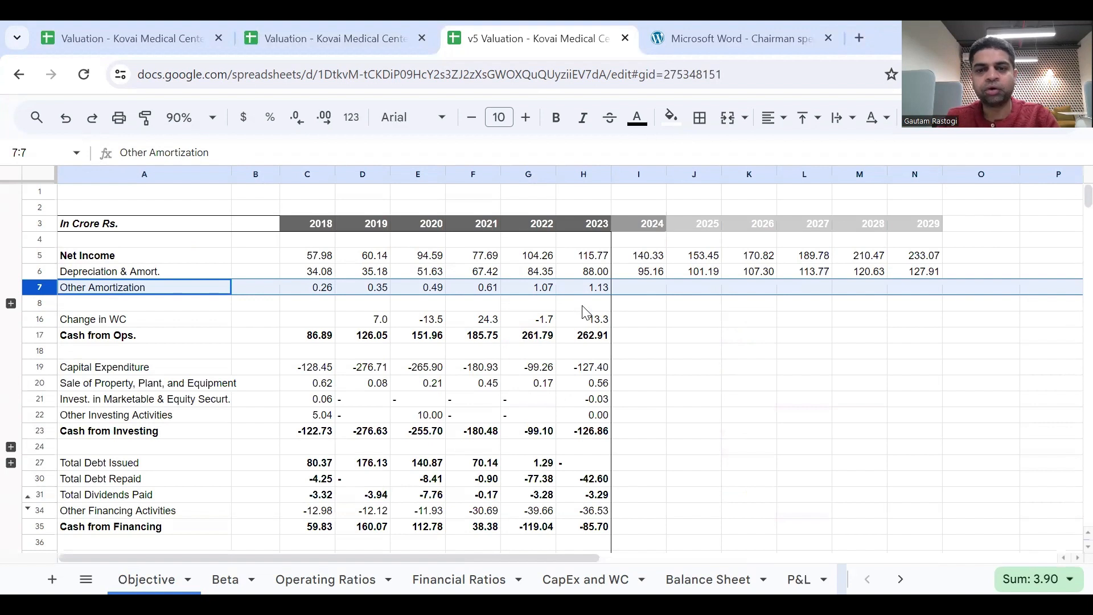
left_click(630, 326)
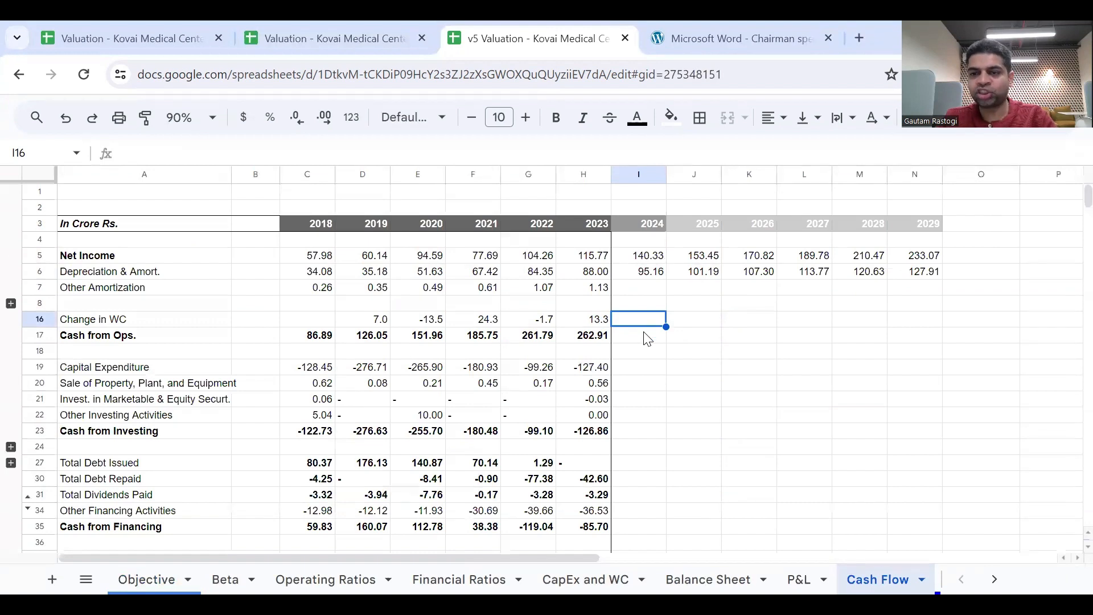
Enter the note "Linked with IS" in O5 beside the Net Income forecast.
scroll(781, 323, "right", 3)
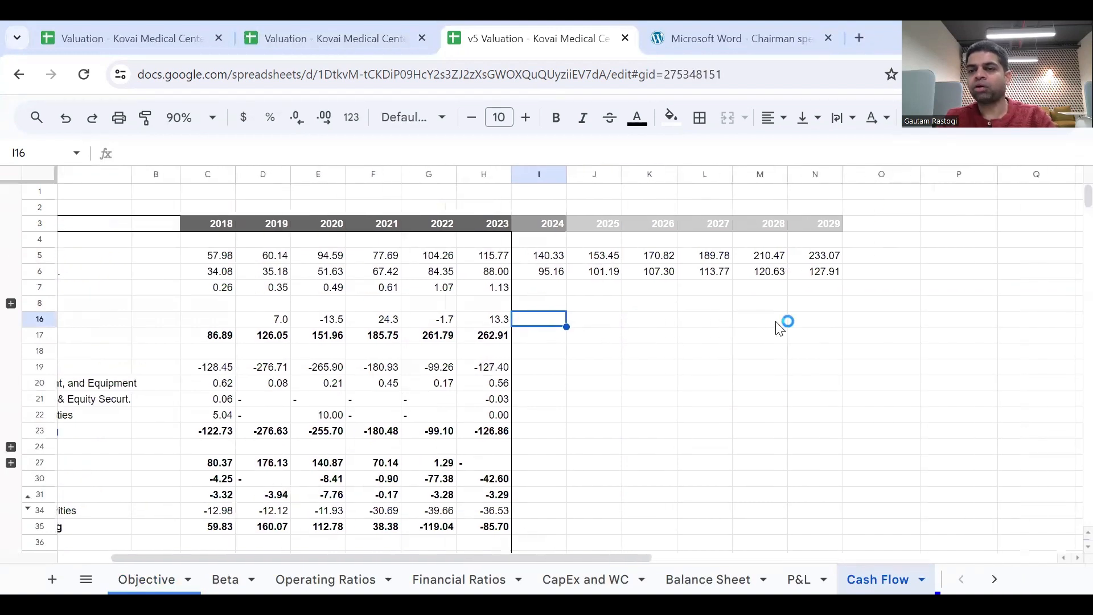
left_click(870, 258)
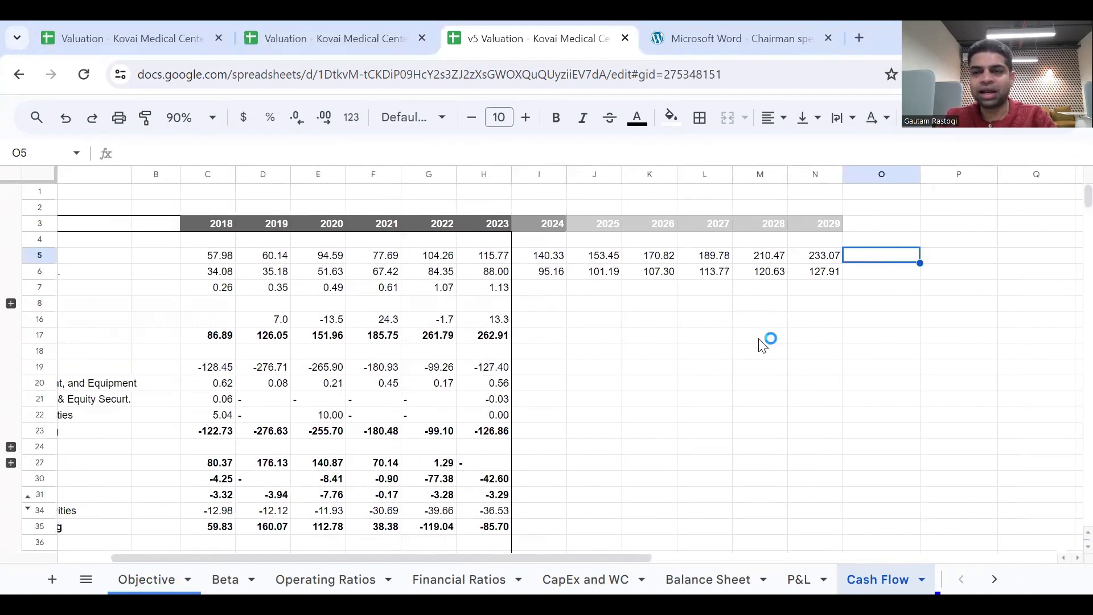
scroll(763, 344, "left", 3)
type("li")
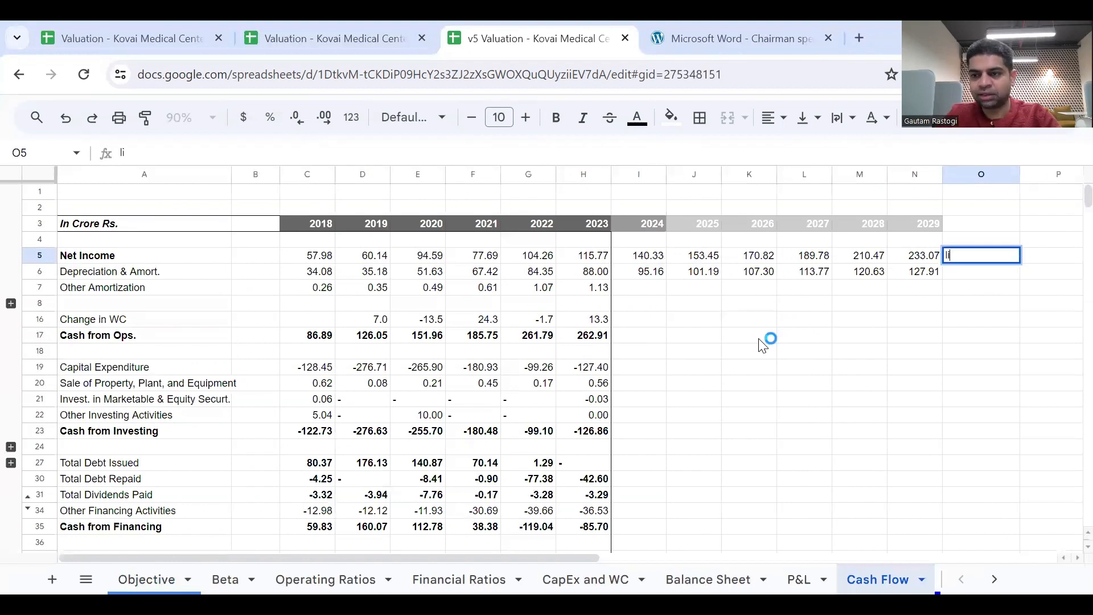
type("linkedm")
key("BackSpace")
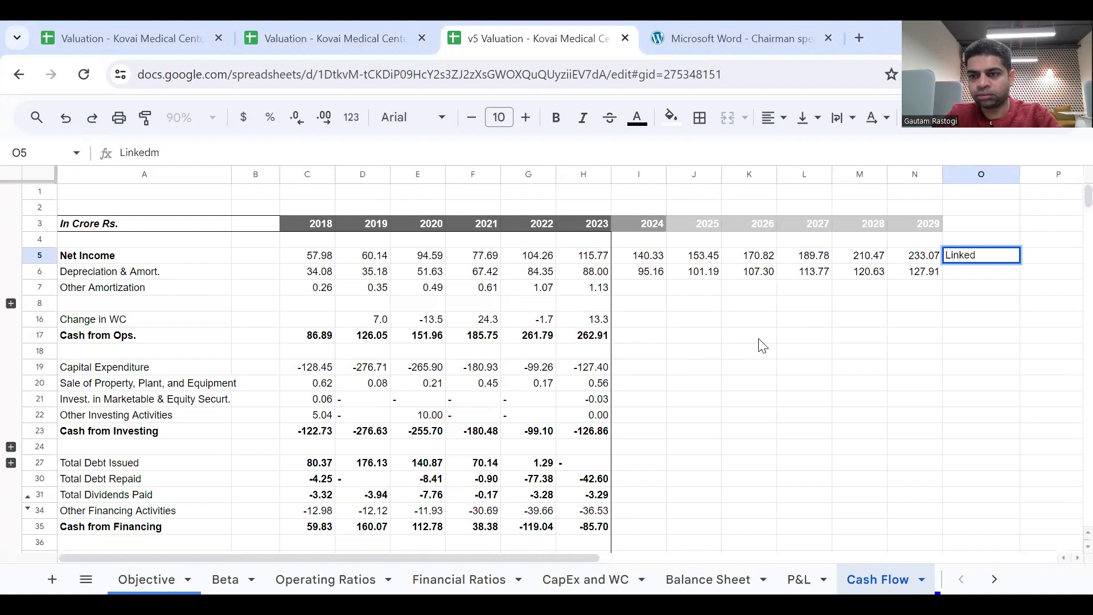
type("ei")
key("BackSpace")
key("BackSpace")
type("wit")
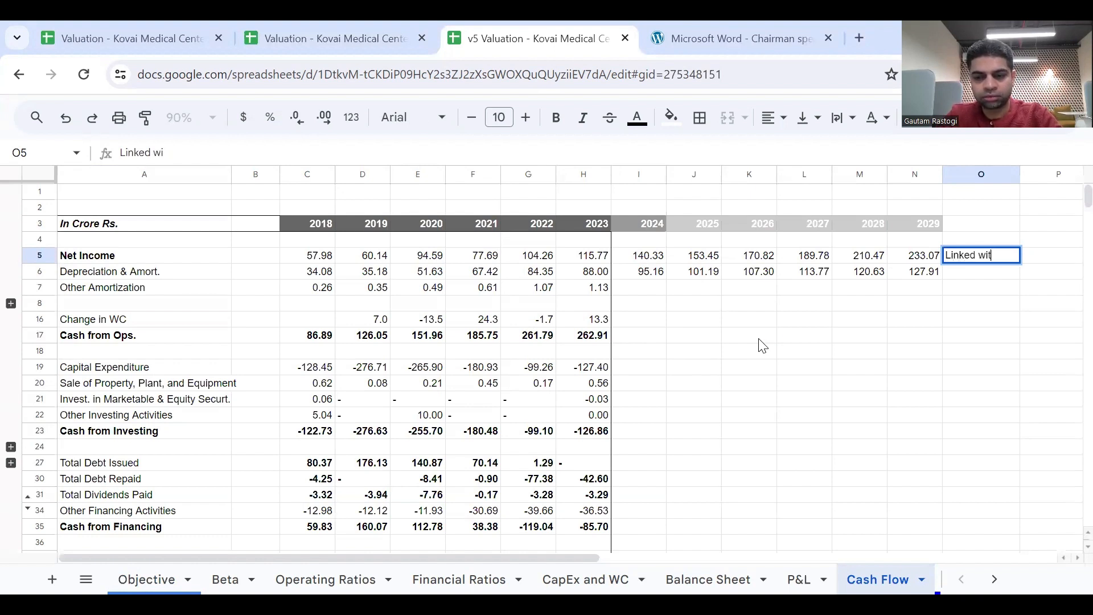
type("h IS")
key("Return")
Copy the Net Income link note from O5 to O6 beside the Depreciation & Amort. forecast.
key("Up")
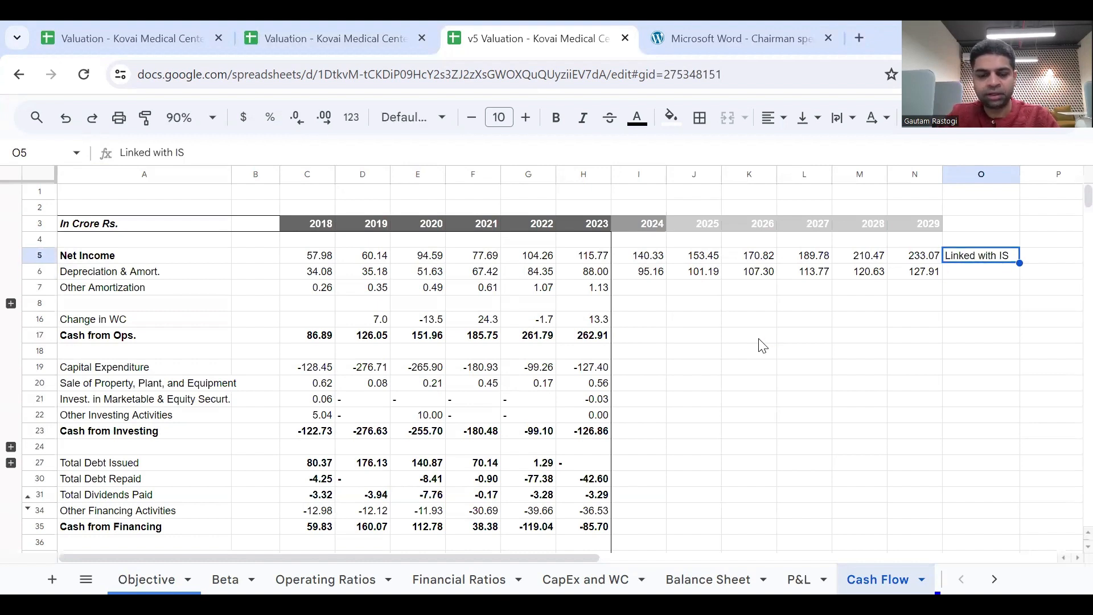
key("ctrl+c")
key("Down")
key("ctrl+v")
Check the link numbers on the whiteboard image and label the Net Income link as 1B in P5.
key("Right")
key("Up")
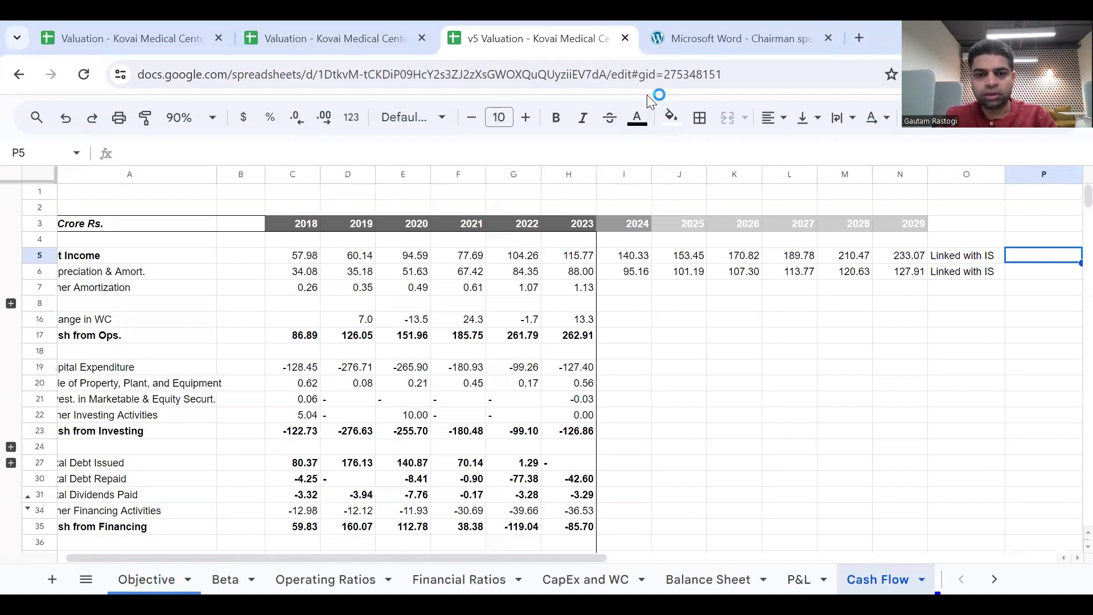
key("alt+Tab")
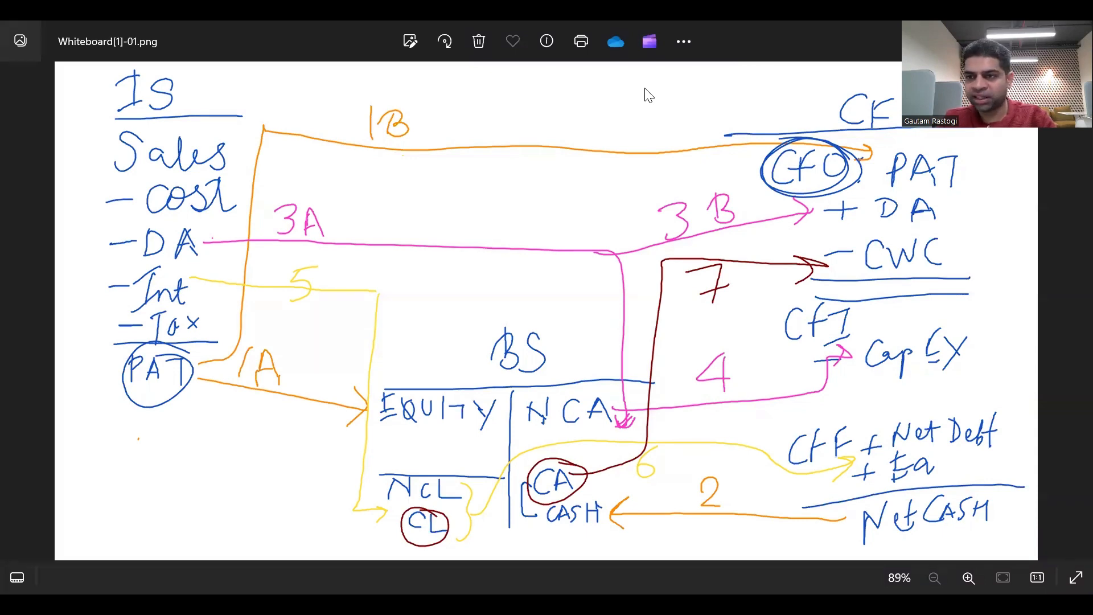
key("alt+Tab")
scroll(911, 335, "right", 1)
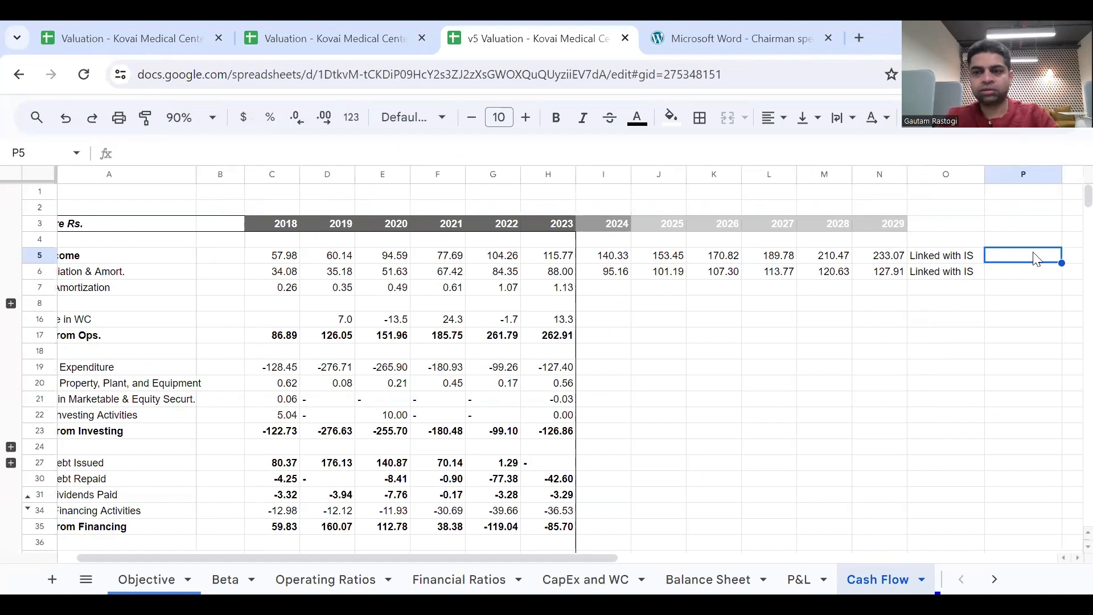
scroll(989, 318, "left", 1)
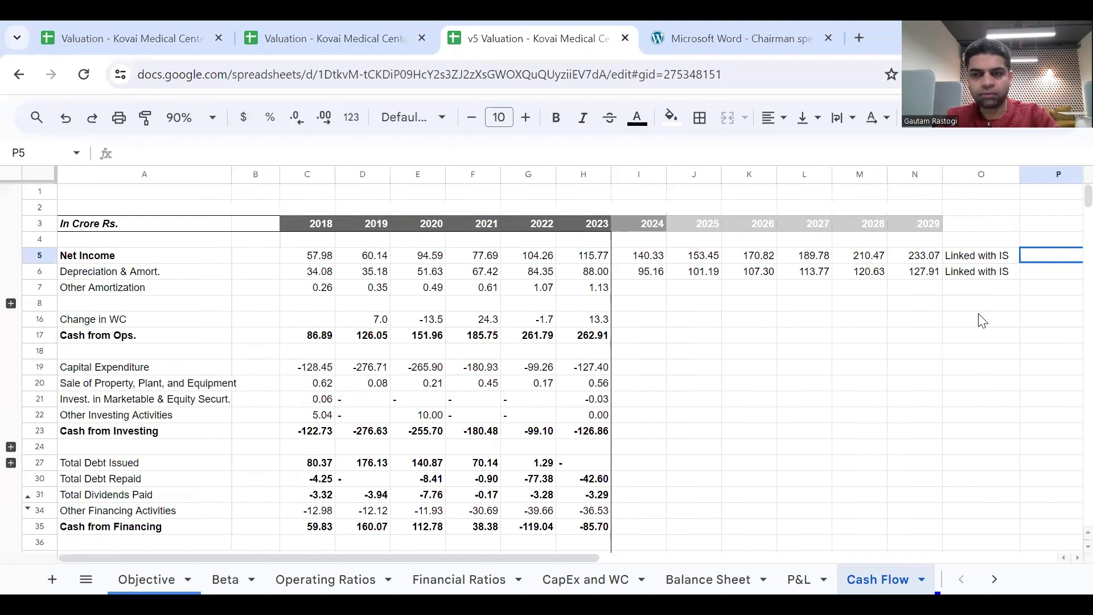
scroll(983, 321, "right", 1)
type("1B")
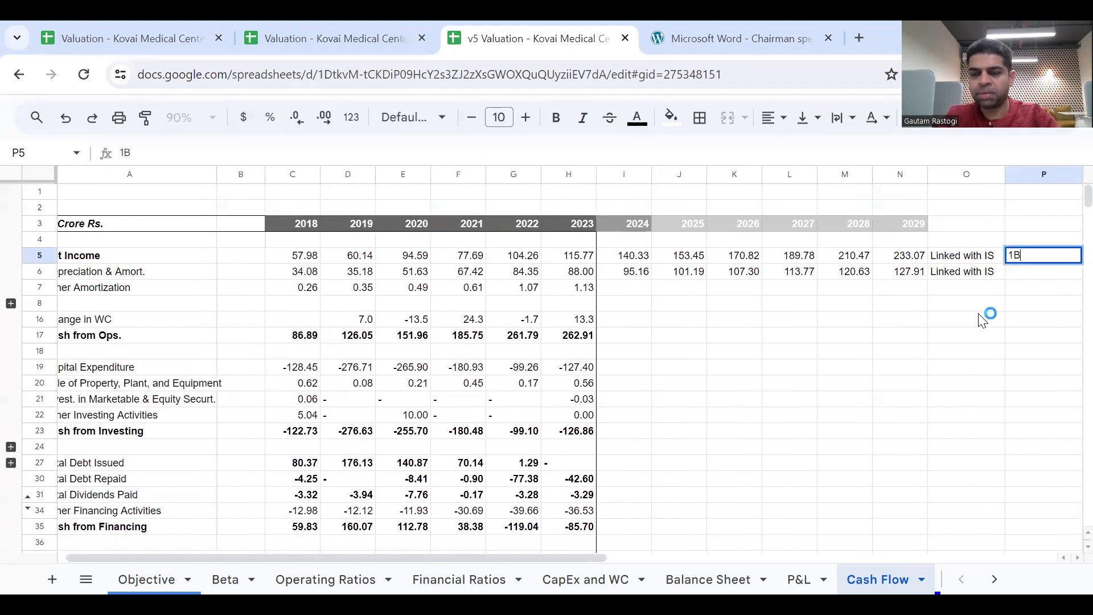
key("Return")
Label the Depreciation & Amort. link as 3B in P6.
type("3B")
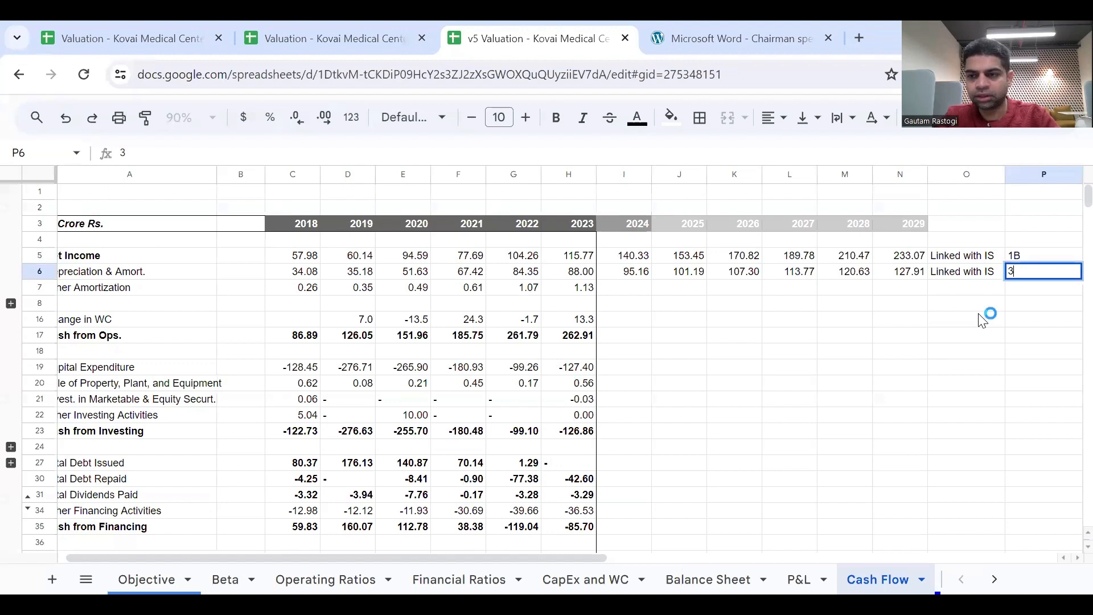
key("Page_Down")
key("Page_Up")
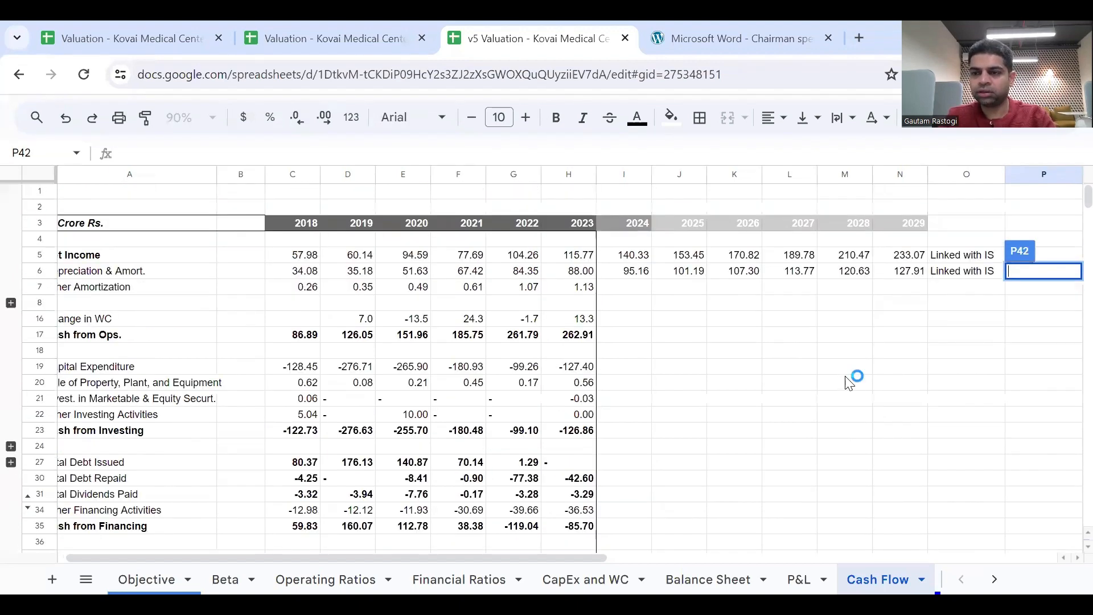
left_click(950, 339)
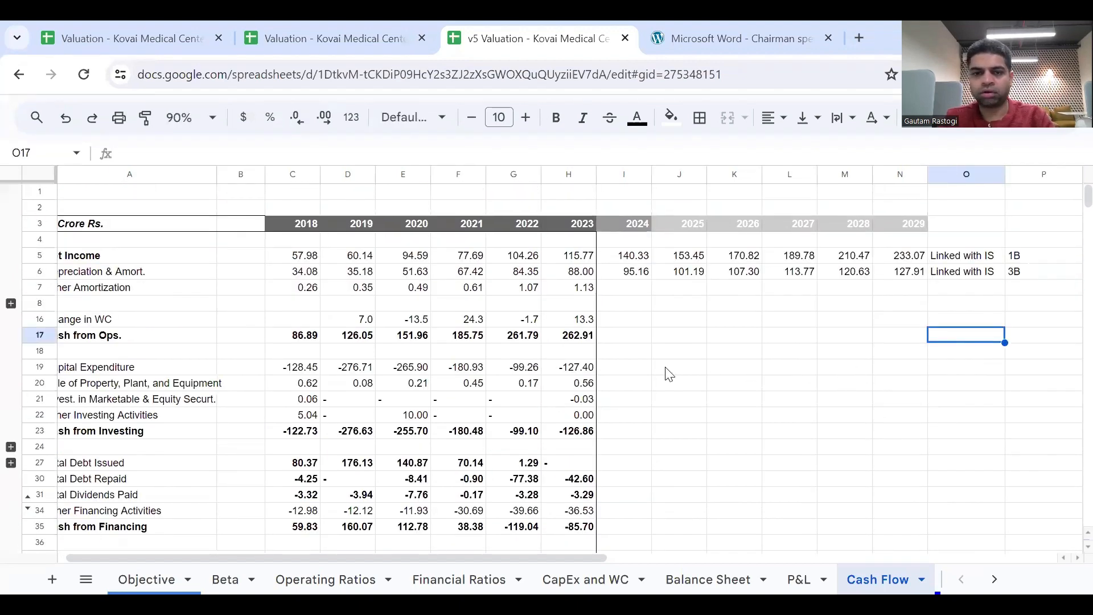
scroll(663, 376, "left", 1)
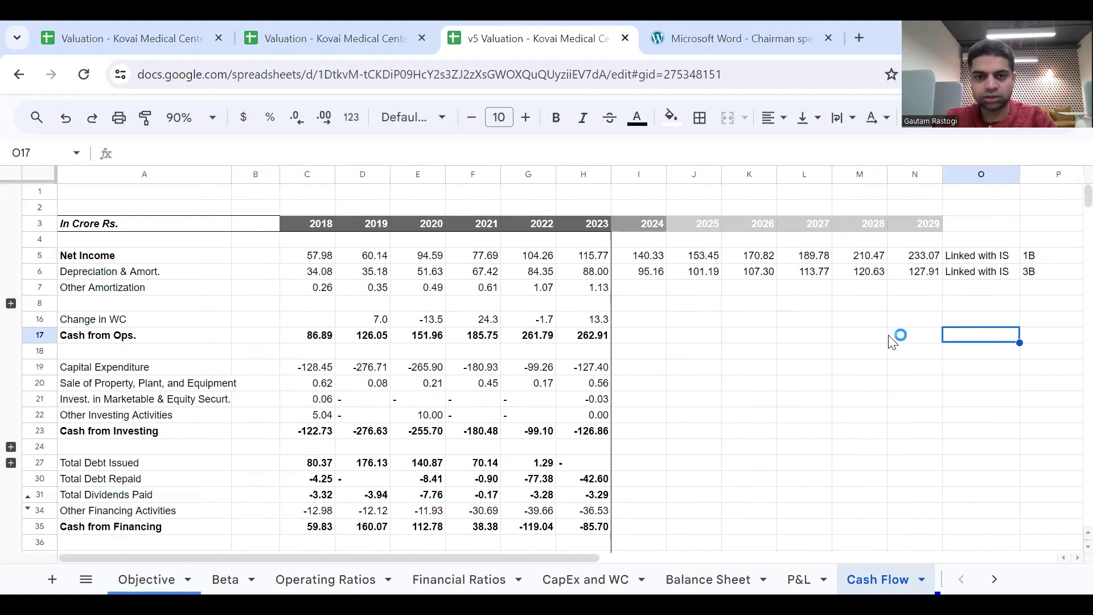
Examine the 2023 OWC formula in H23 of the Financial Ratios sheet to see which Balance Sheet rows it uses.
left_click(644, 324)
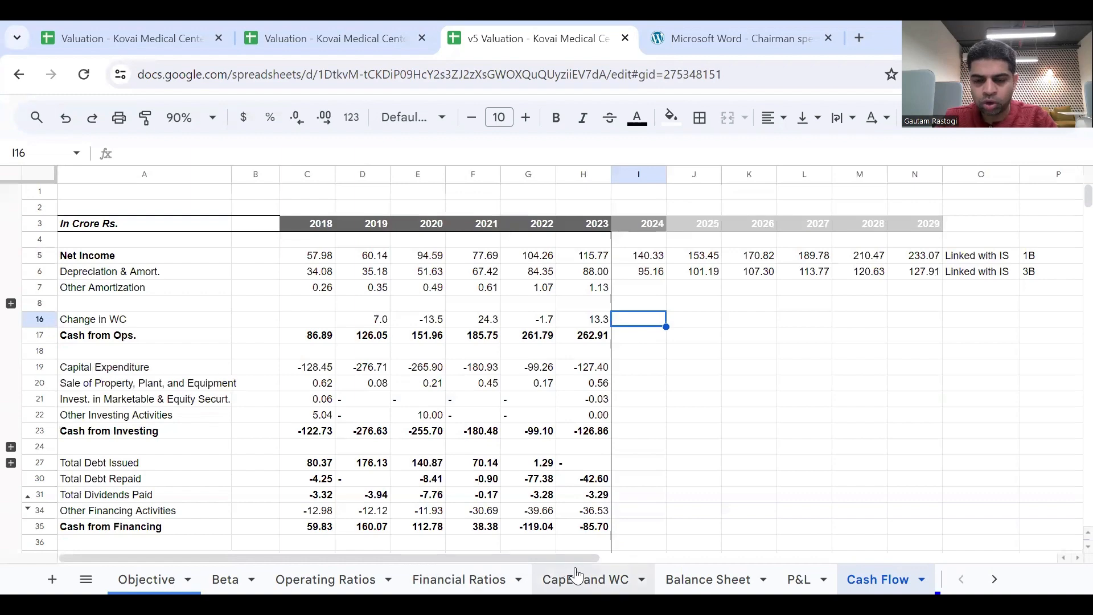
left_click(447, 576)
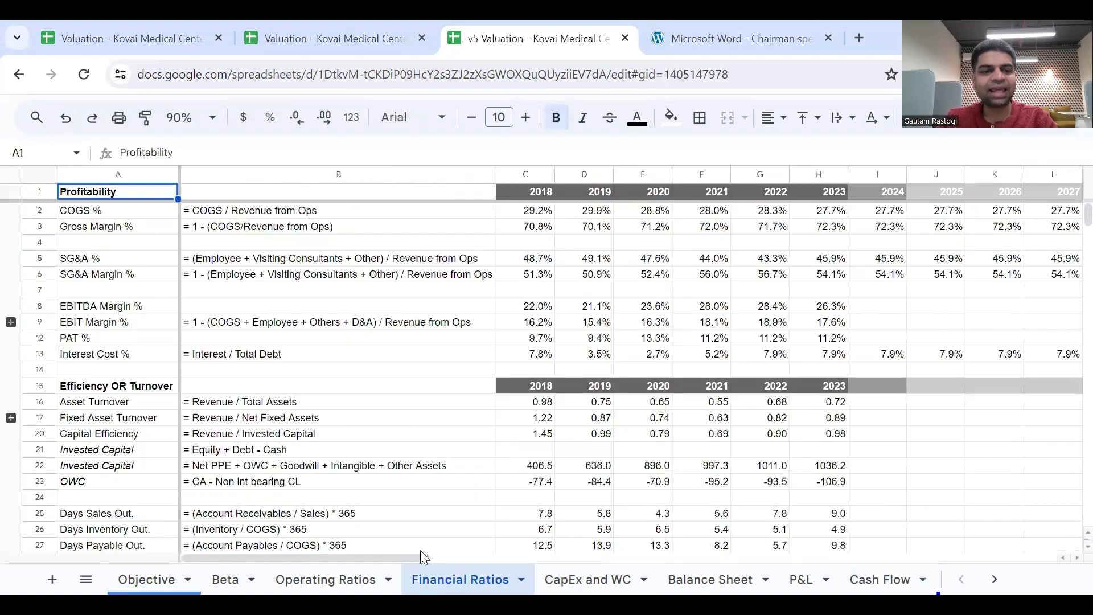
scroll(402, 448, "down", 2)
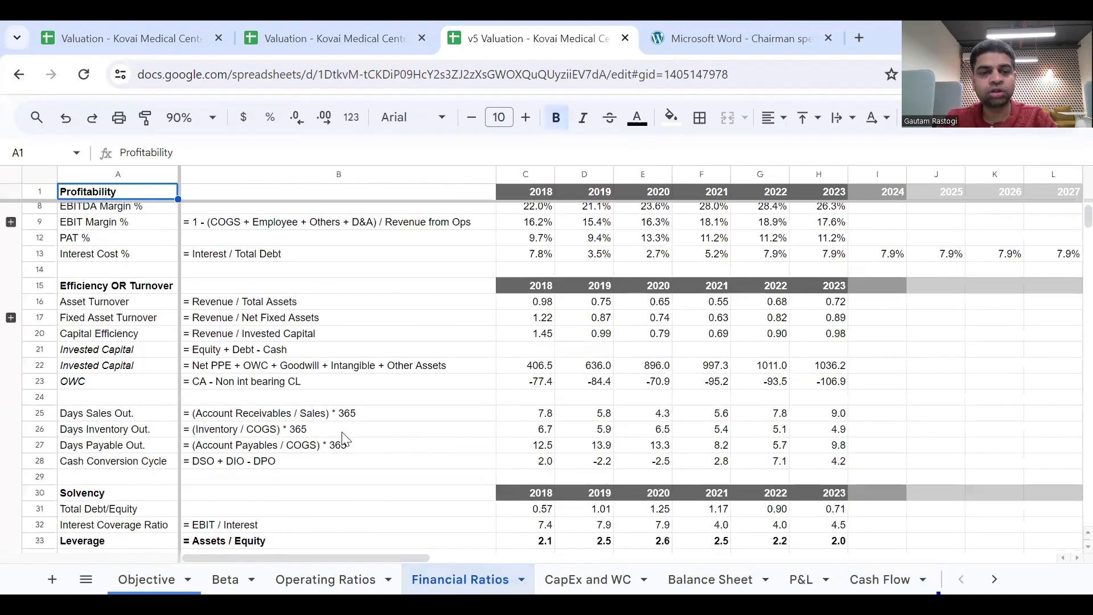
left_click(400, 382)
scroll(604, 414, "right", 1)
scroll(604, 414, "right", 1)
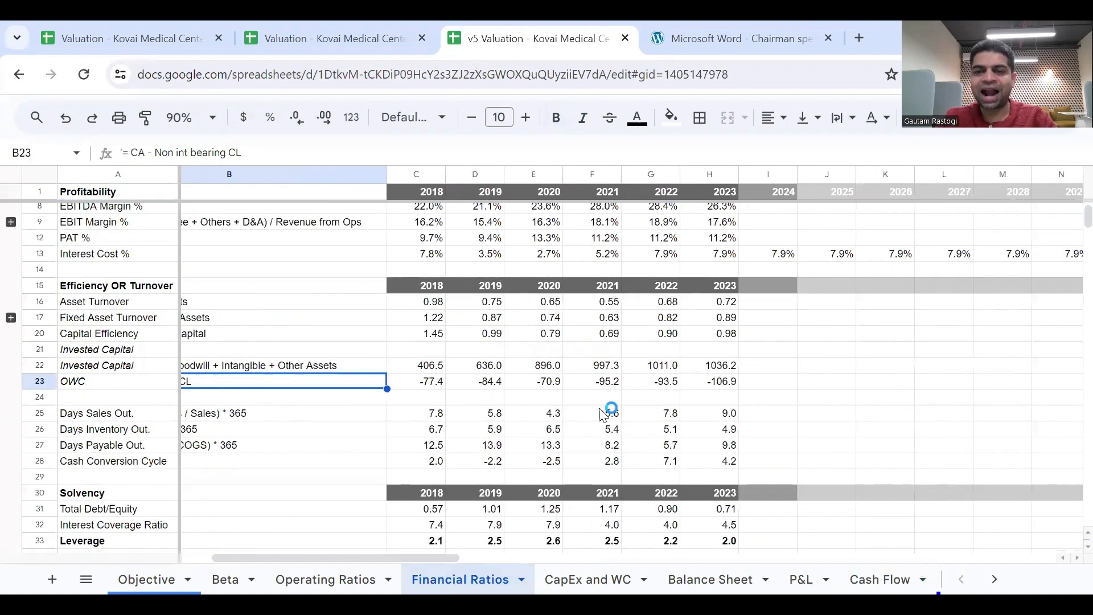
left_click(711, 382)
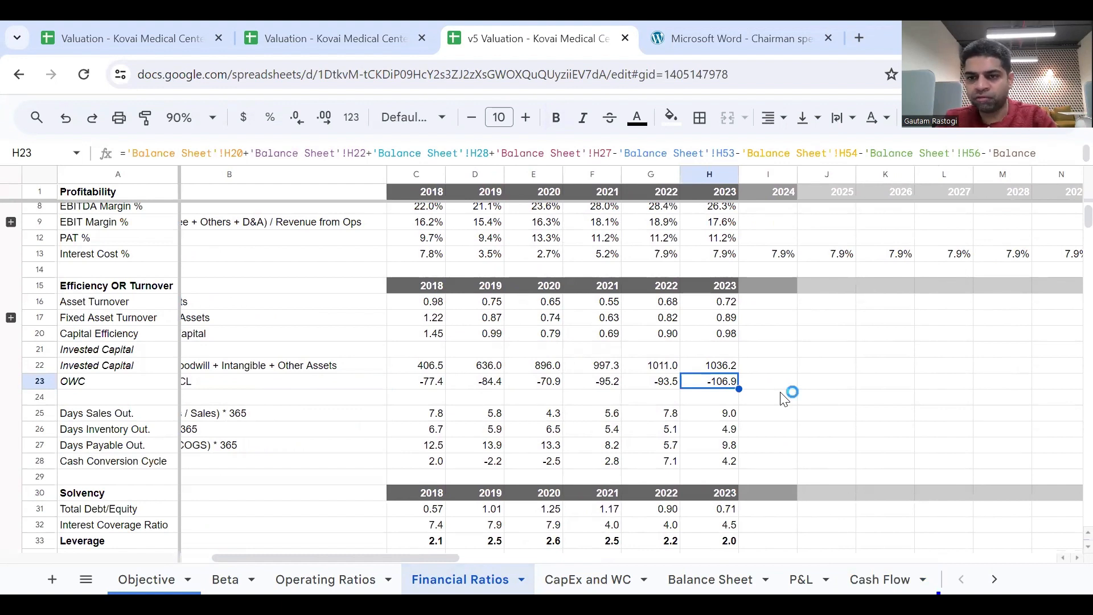
scroll(785, 399, "right", 1)
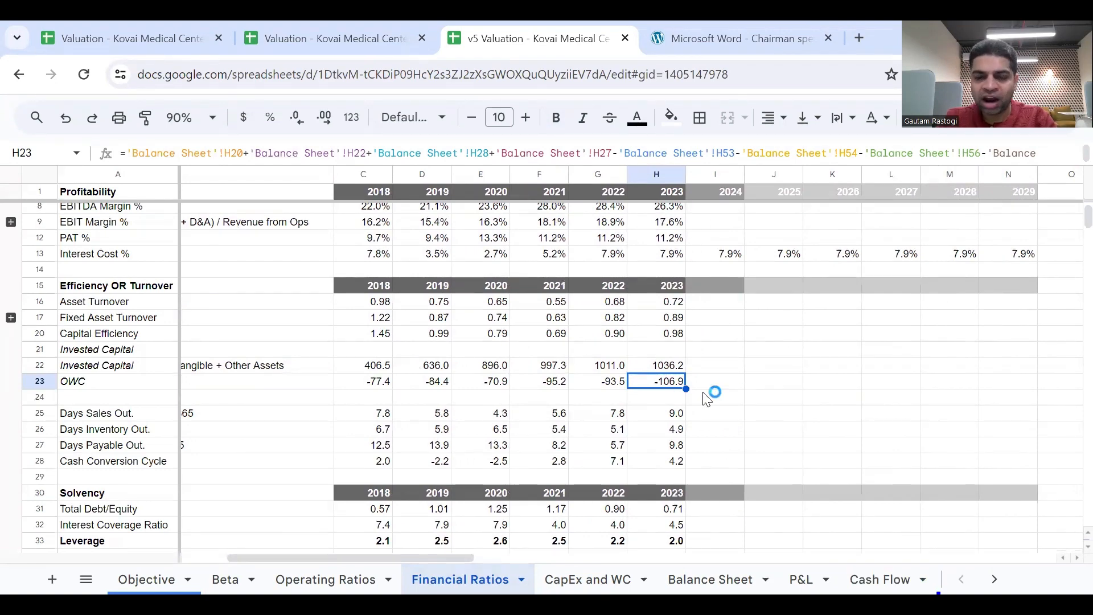
scroll(706, 398, "right", 2)
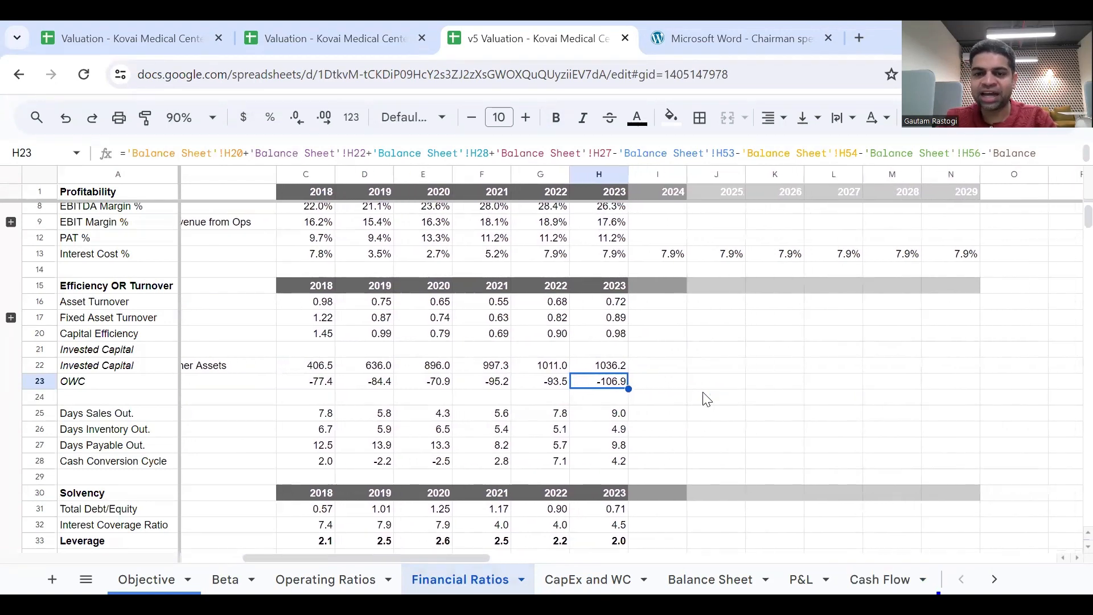
double_click(619, 389)
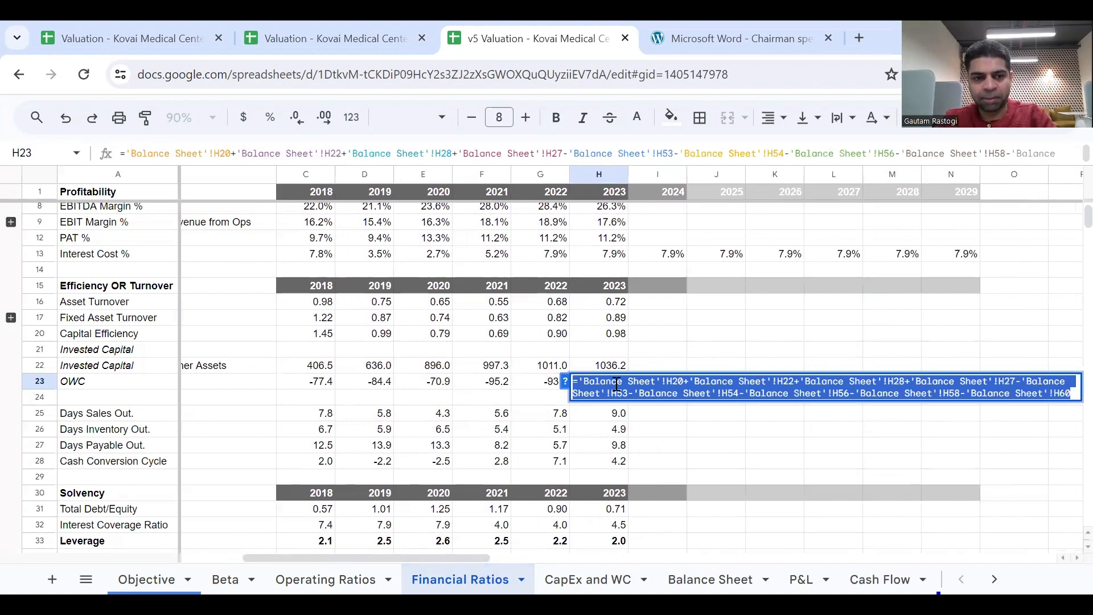
left_click(617, 384)
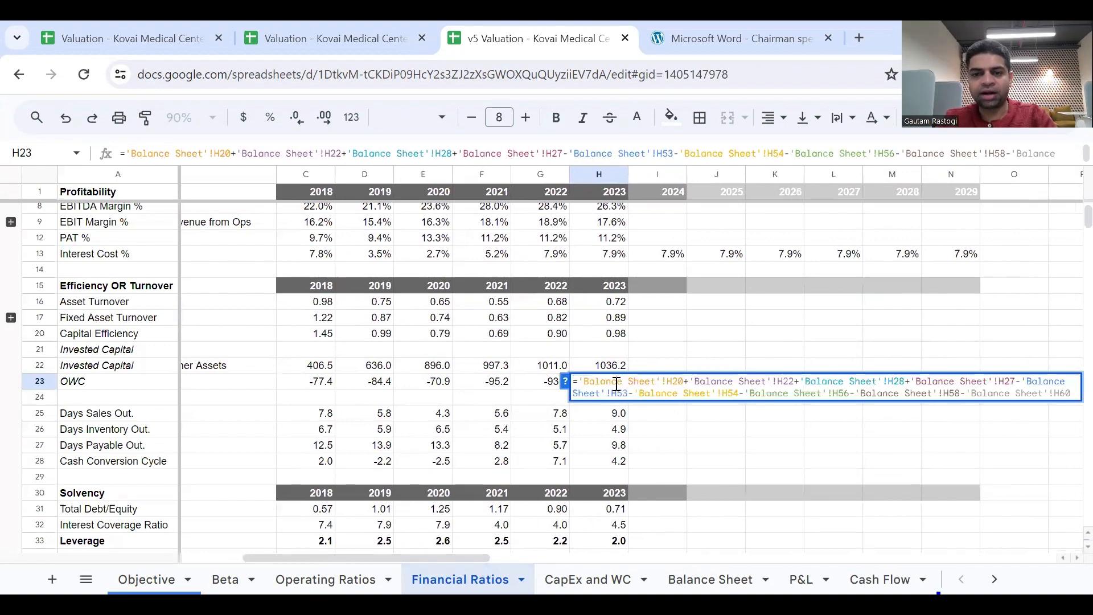
key("Escape")
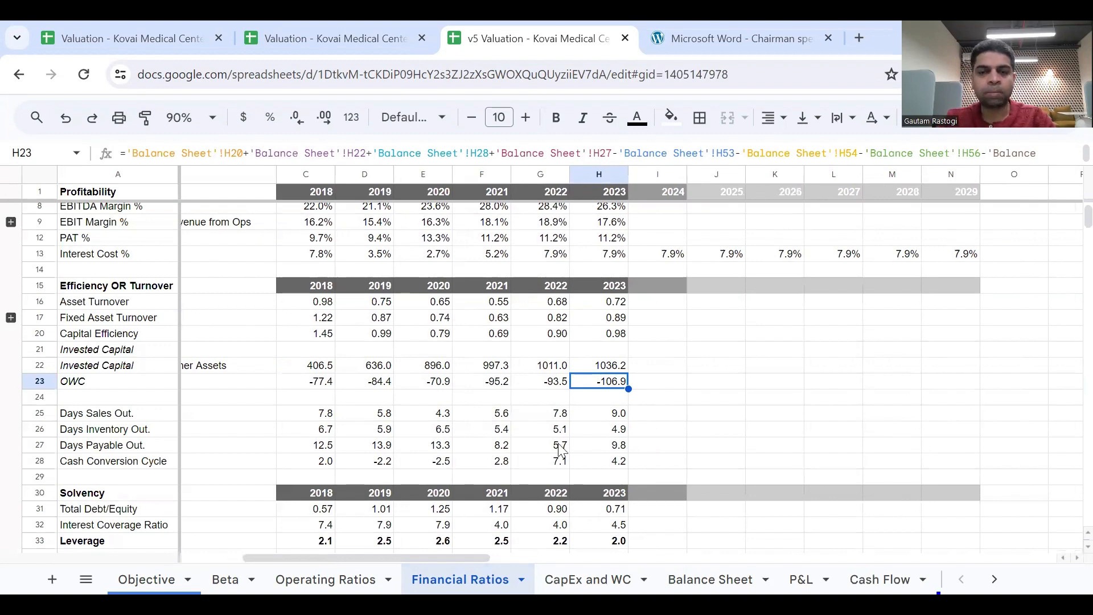
Fill the 2023 OWC formula from H23 across to N23 for the forecast years through 2029.
scroll(205, 450, "left", 2)
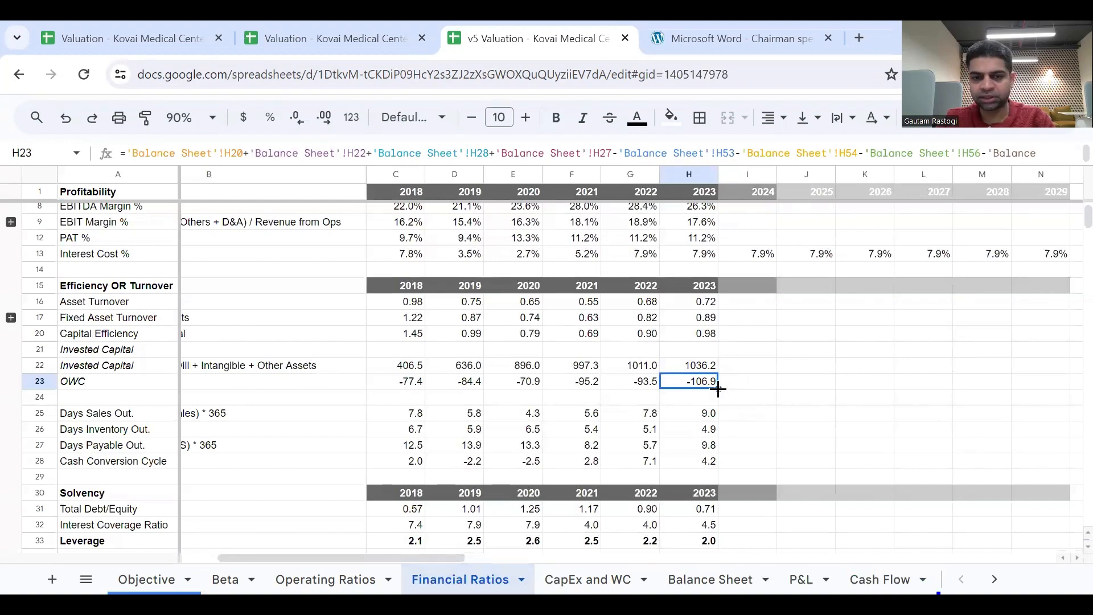
scroll(718, 389, "left", 2)
left_click(246, 383)
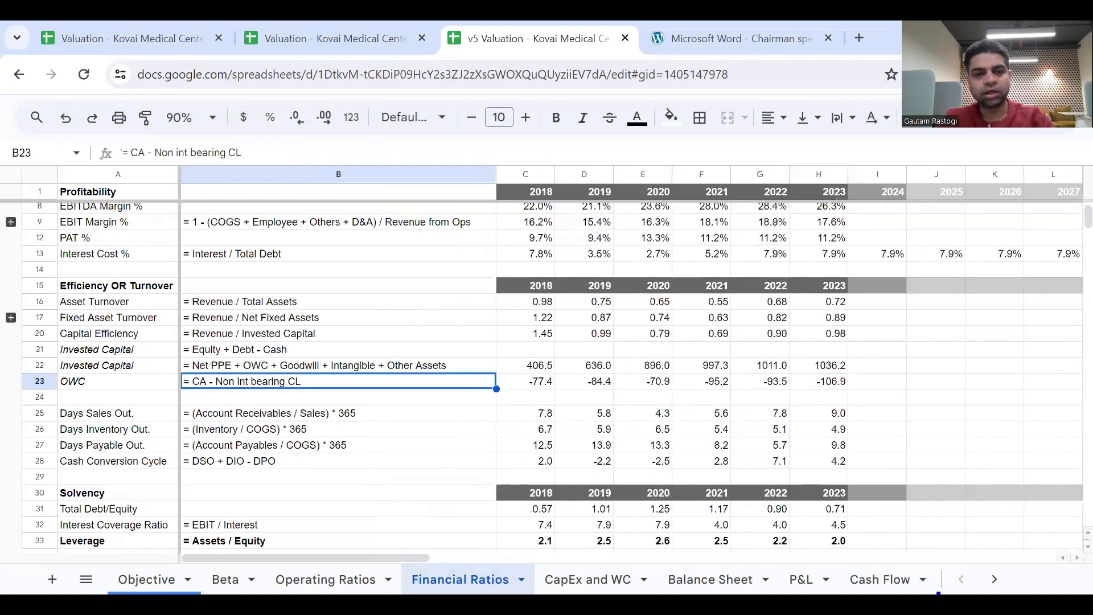
left_click(830, 391)
scroll(825, 395, "right", 2)
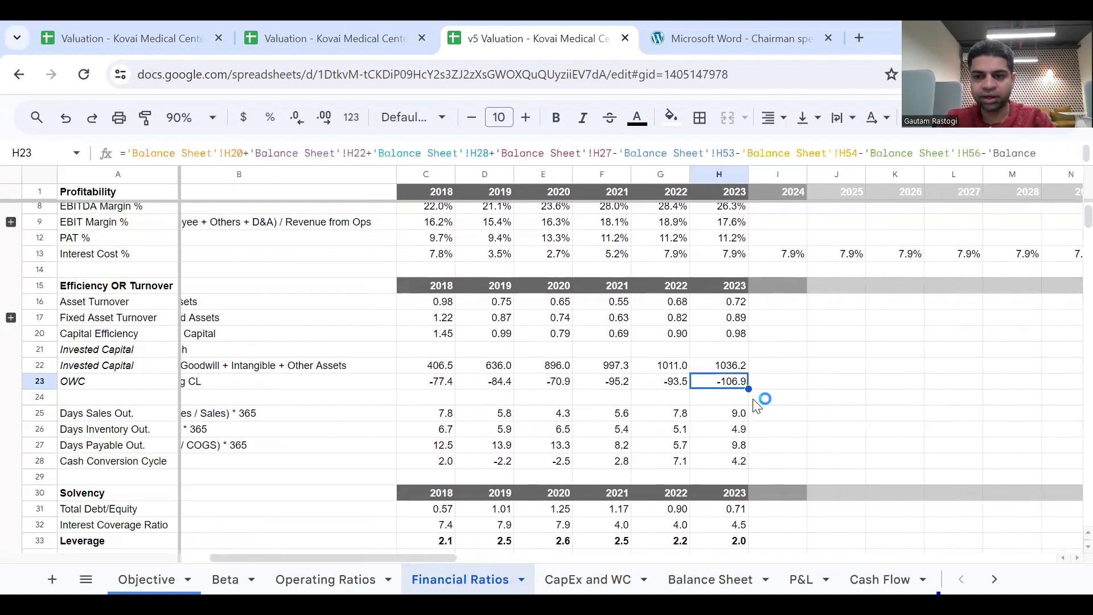
left_click_drag(749, 389, 908, 403)
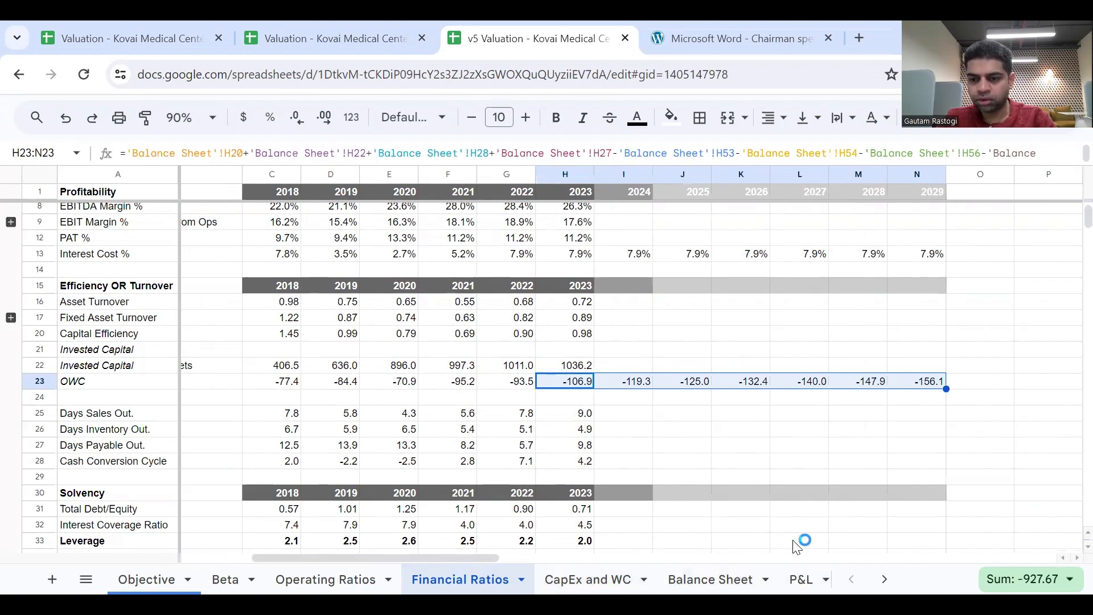
Review the 2023 Change in WC formula on Cash Flow and highlight its source OWC cells, H23 and G23 on Financial Ratios, in yellow.
left_click(877, 579)
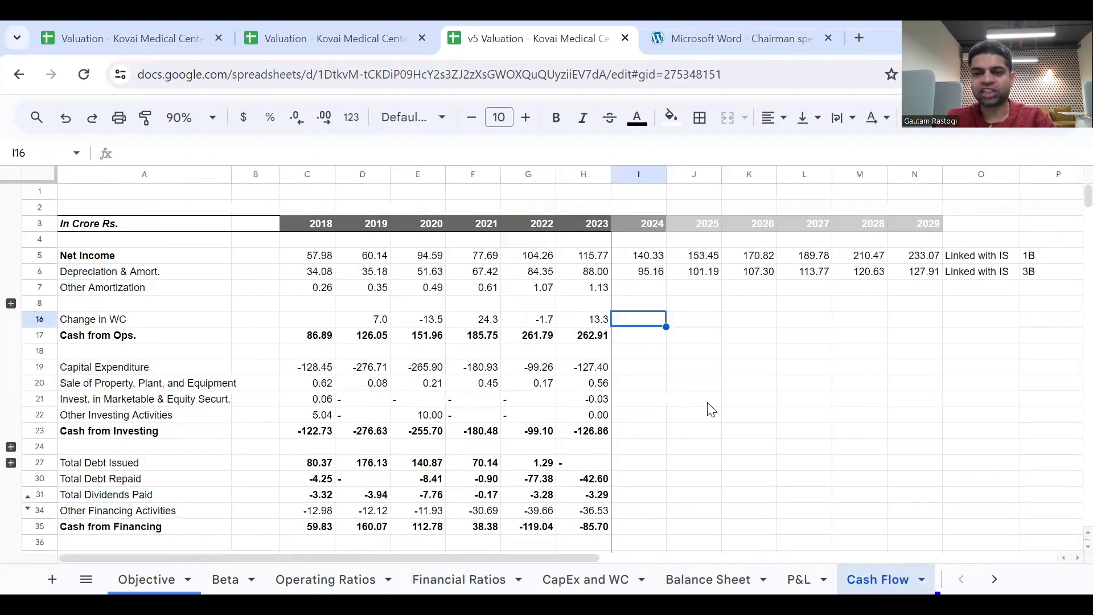
left_click(599, 323)
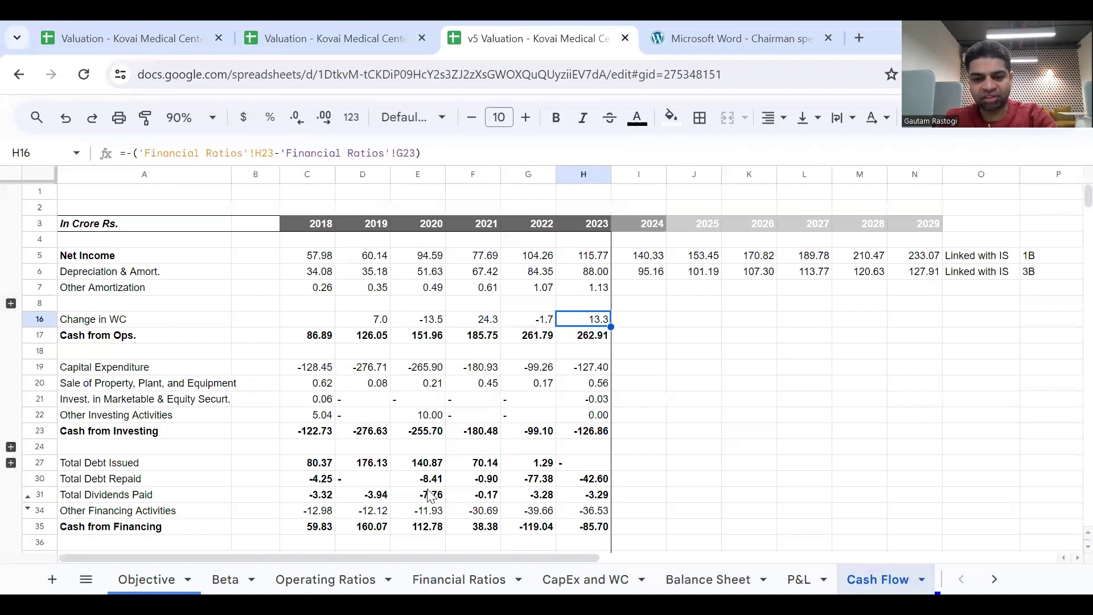
left_click(466, 578)
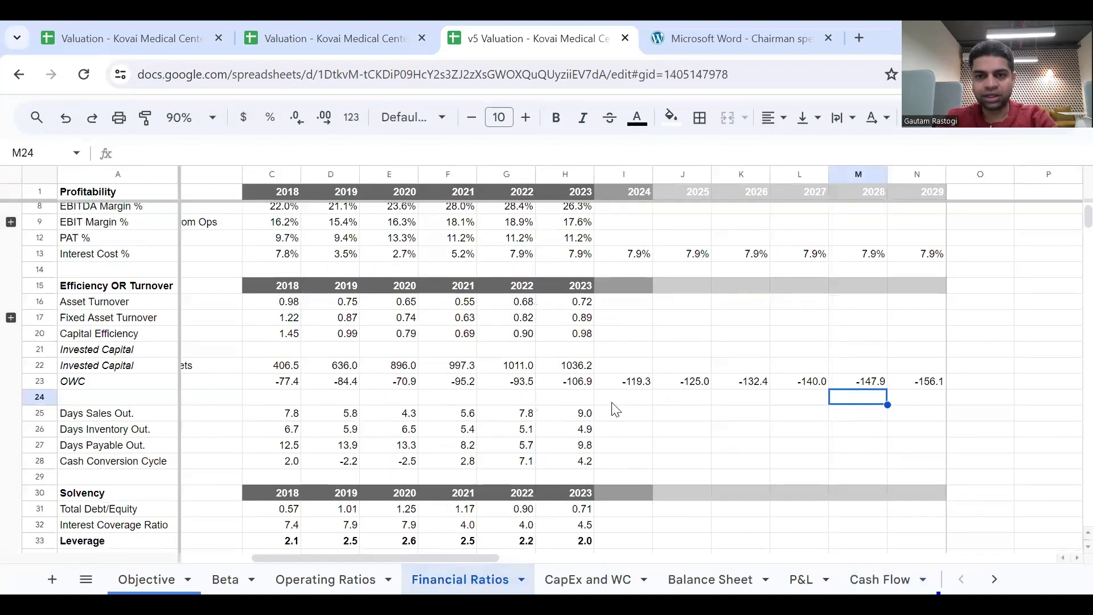
left_click(574, 384)
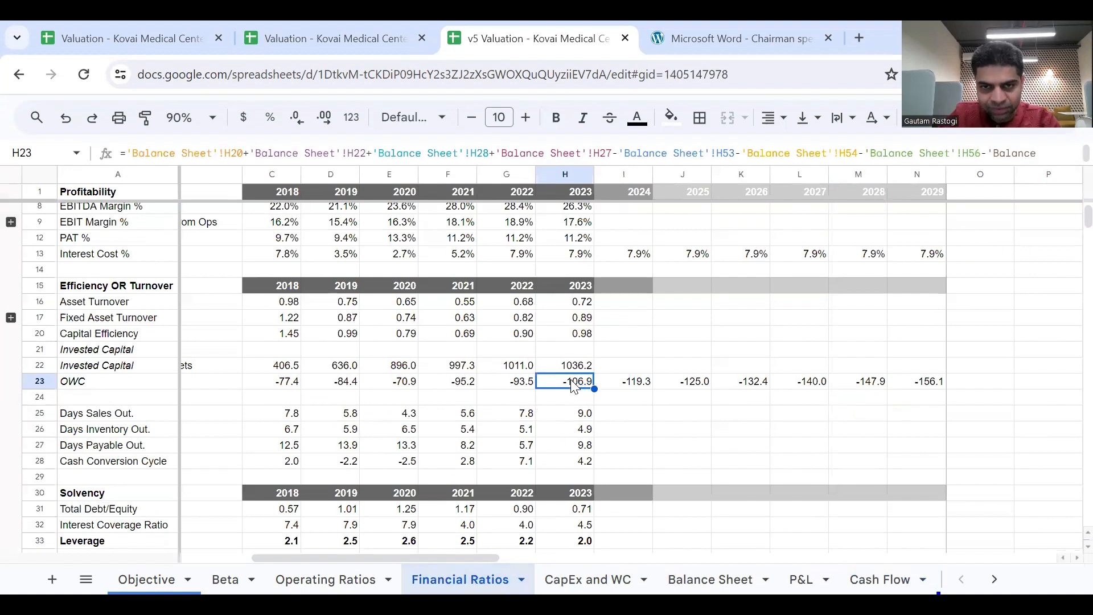
left_click(672, 117)
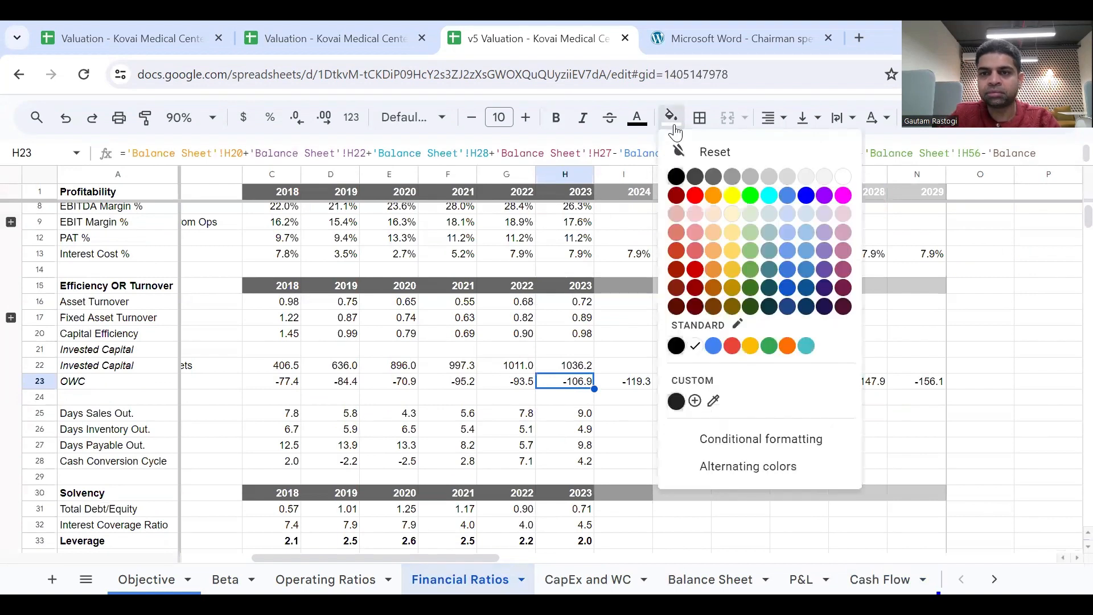
left_click(732, 196)
key("Left")
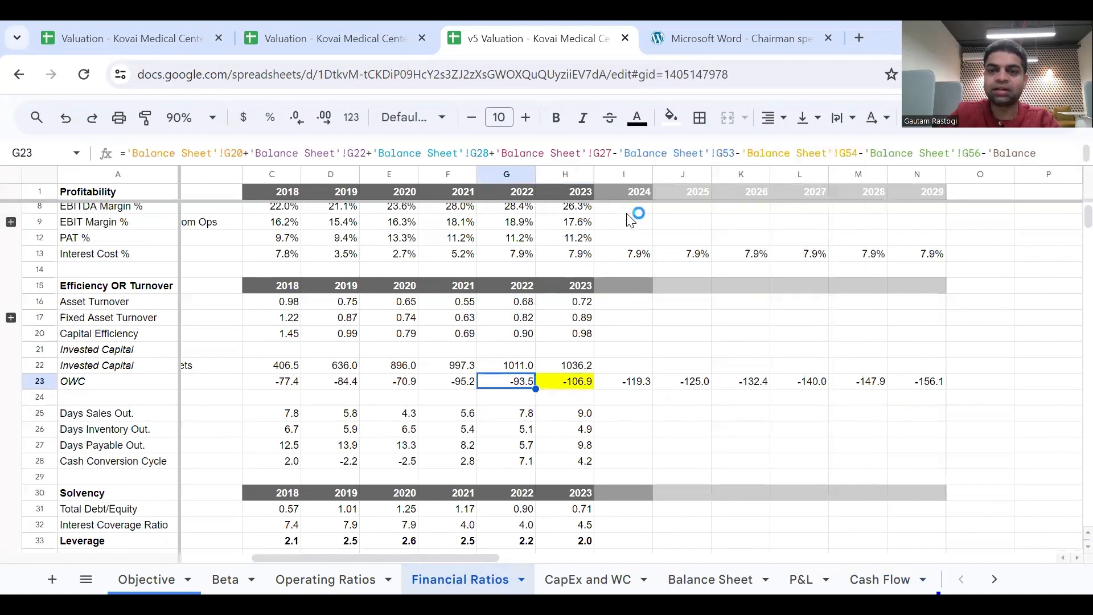
left_click(671, 117)
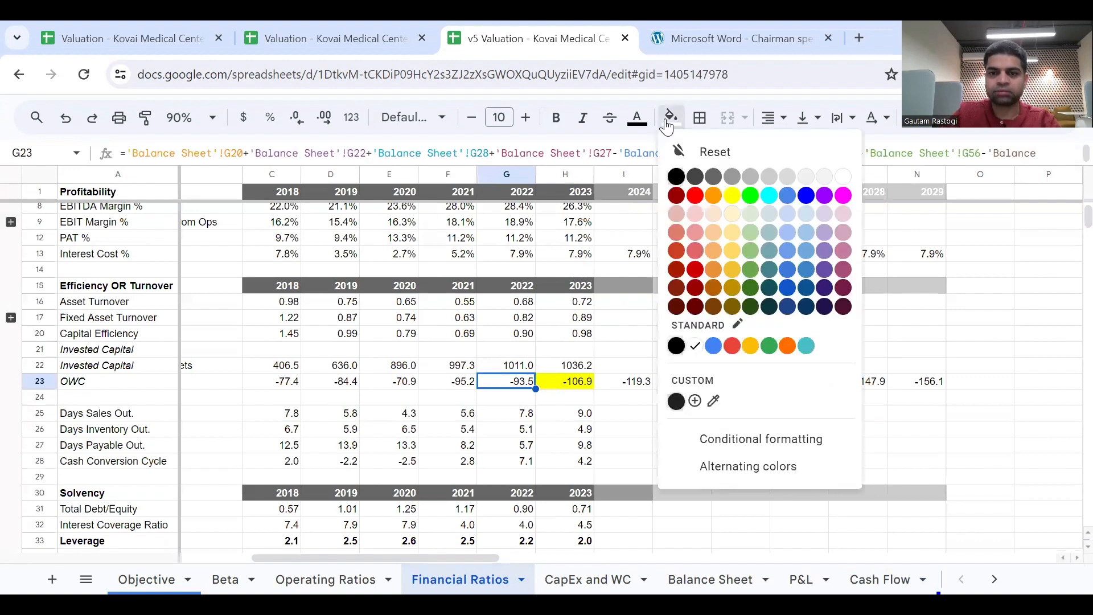
left_click(738, 197)
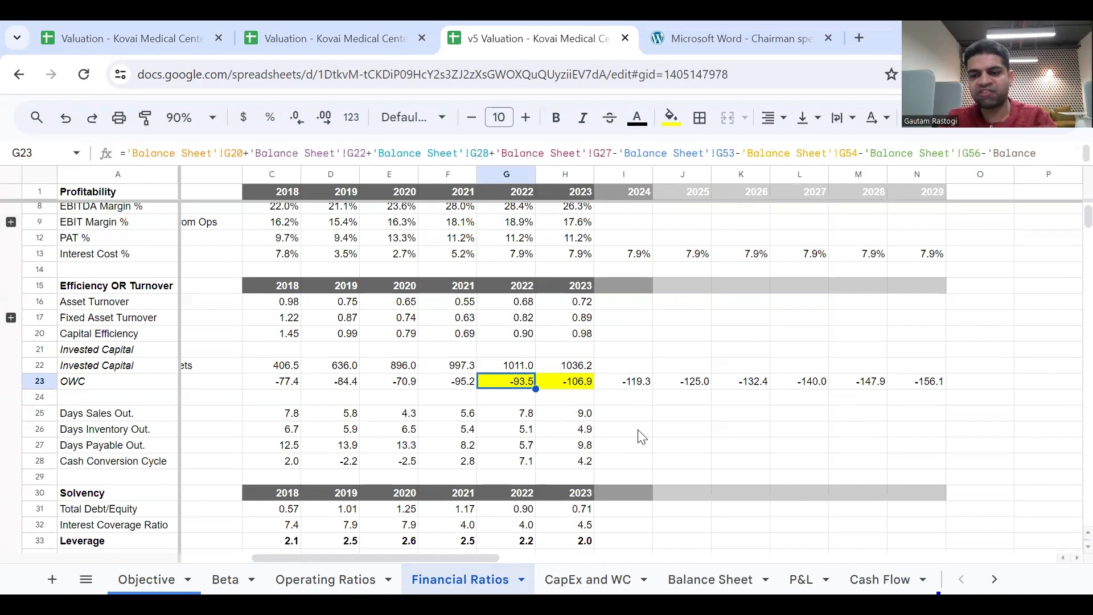
Fill the 2023 Change in WC formula on the Cash Flow sheet from H16 across to N16.
left_click(881, 576)
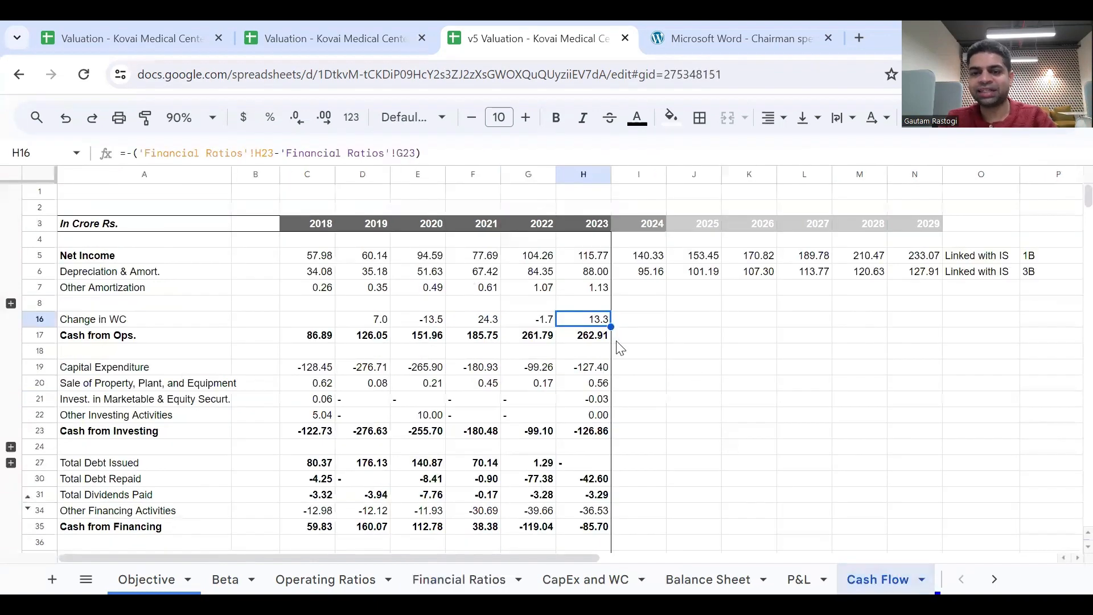
left_click(638, 322)
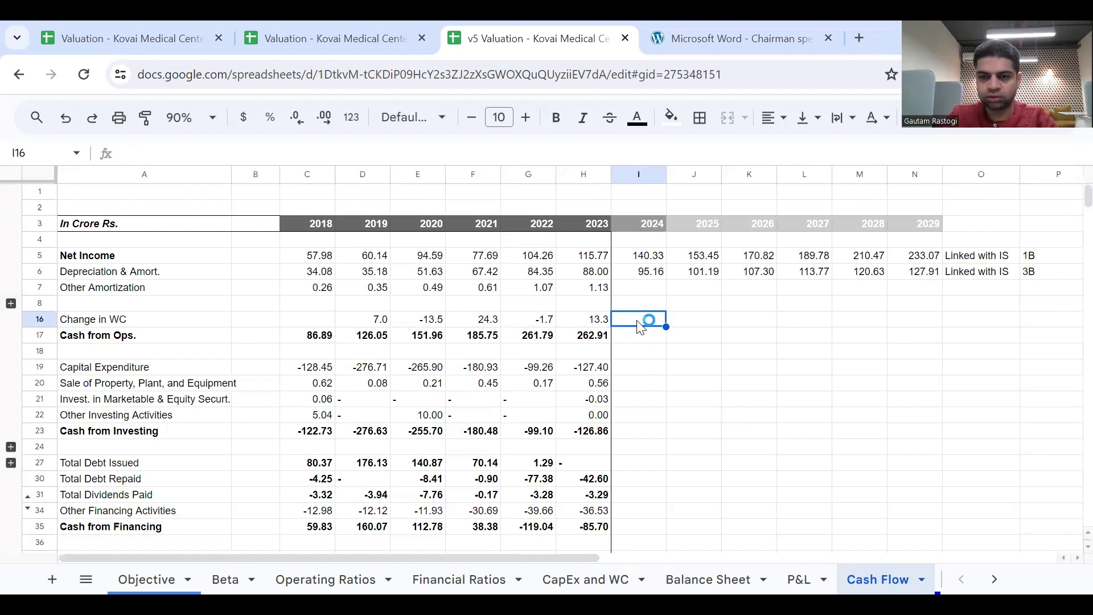
left_click(605, 322)
left_click_drag(612, 327, 911, 349)
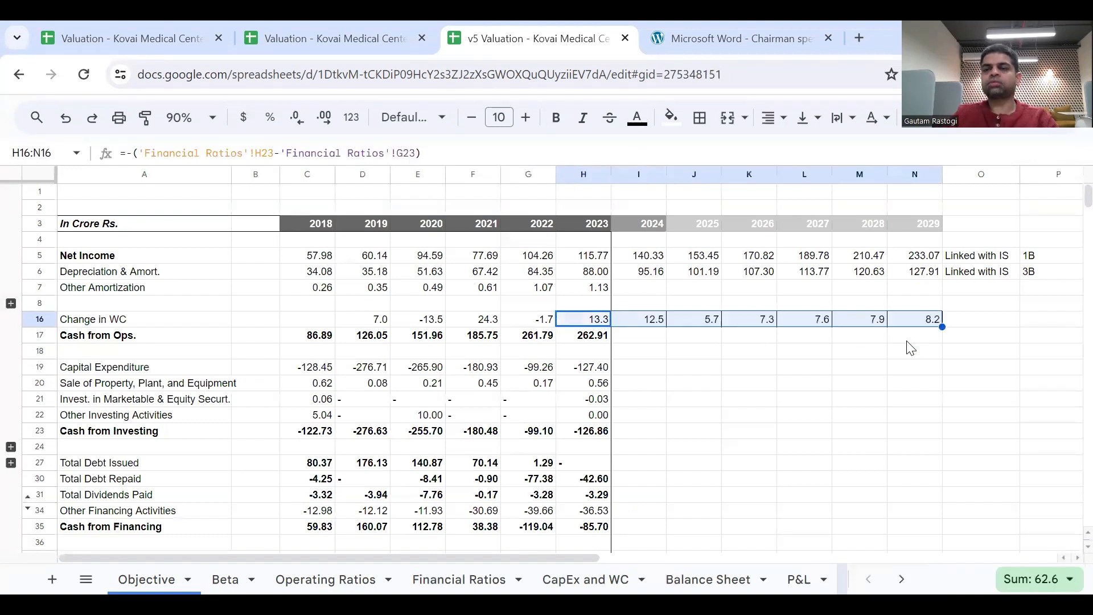
left_click(922, 381)
left_click(601, 339)
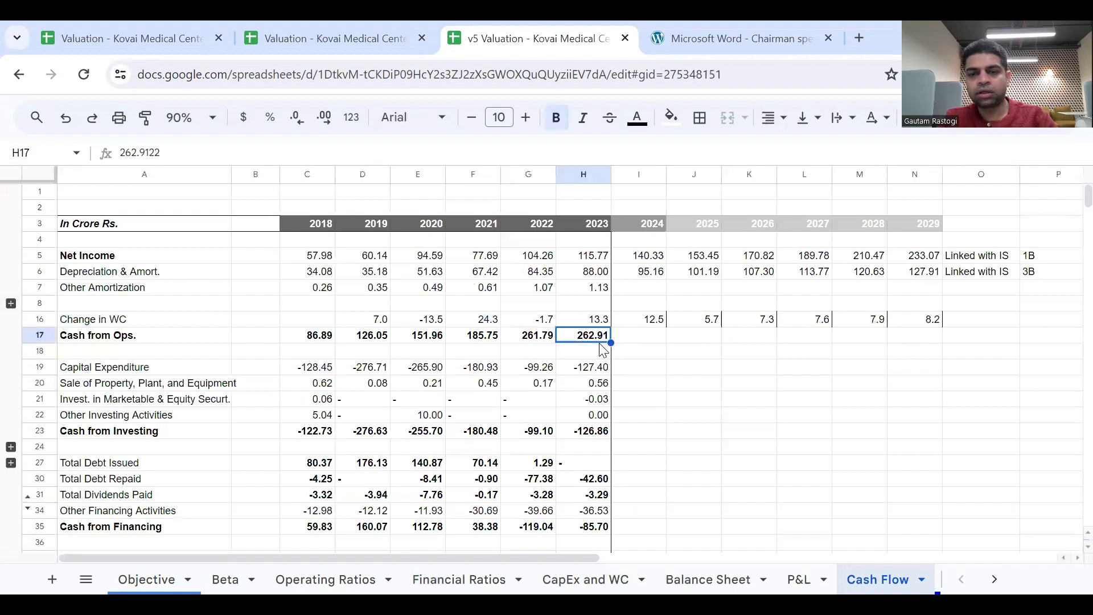
Review the 2024 Change in WC formula in I16 and its source OWC cell I23 on the Financial Ratios sheet.
left_click(642, 338)
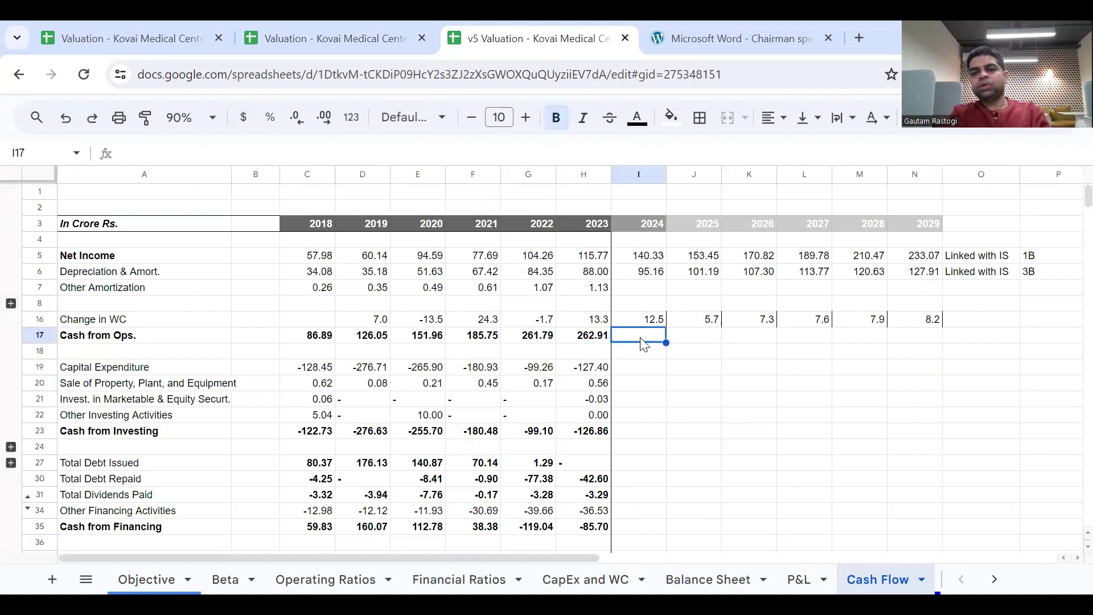
left_click(642, 339)
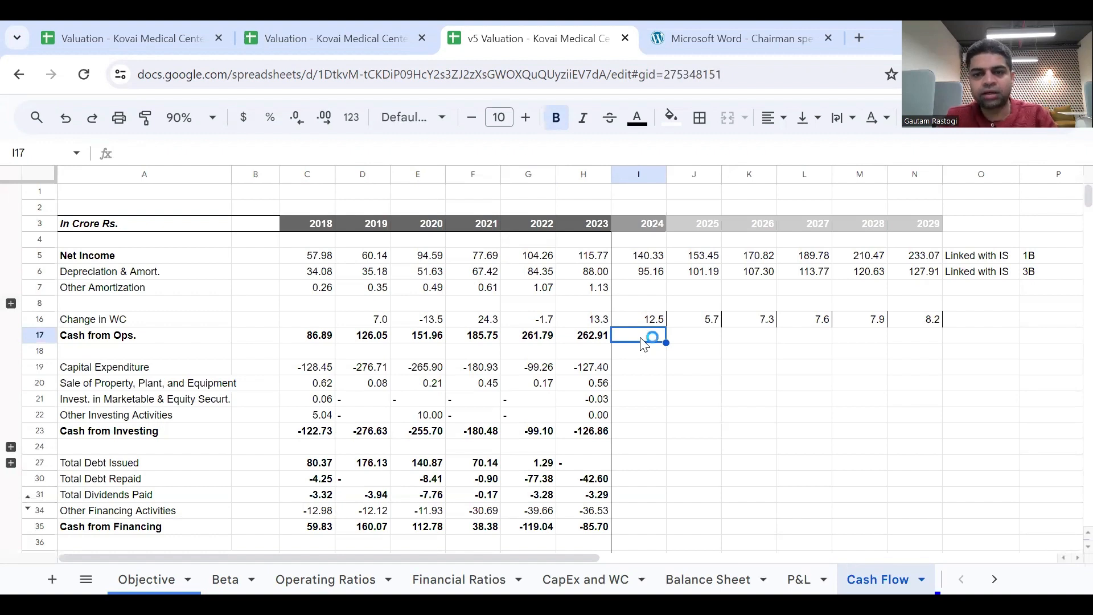
left_click(638, 323)
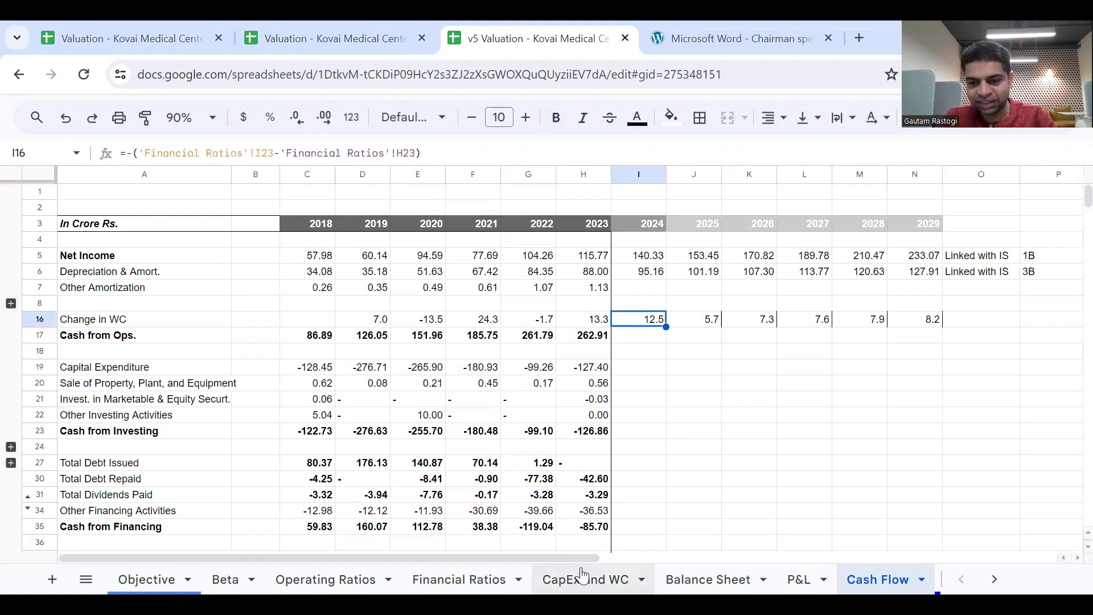
left_click(472, 578)
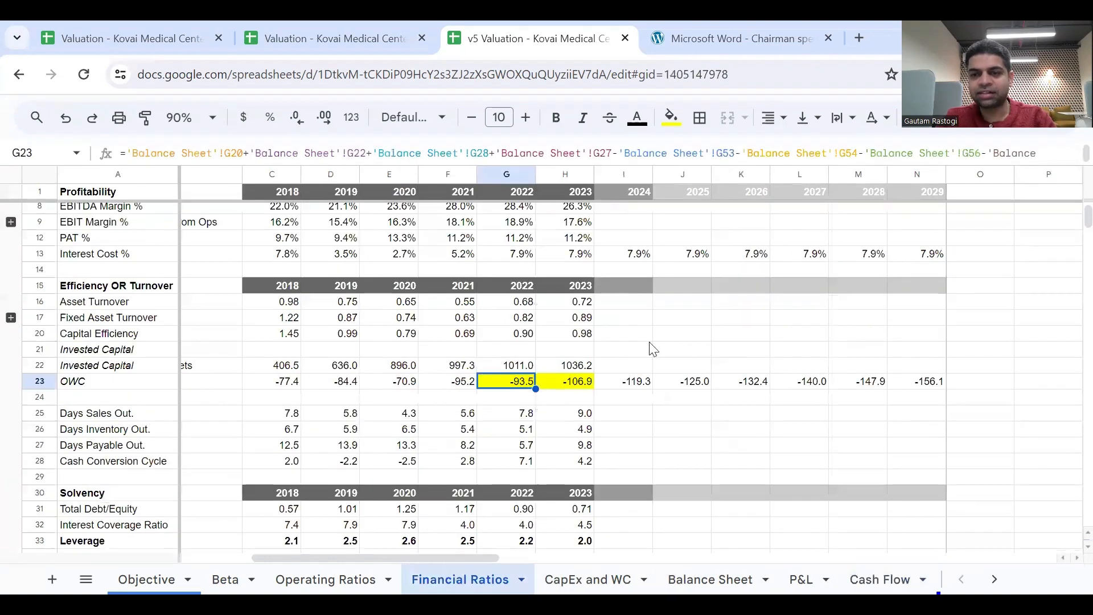
left_click(640, 385)
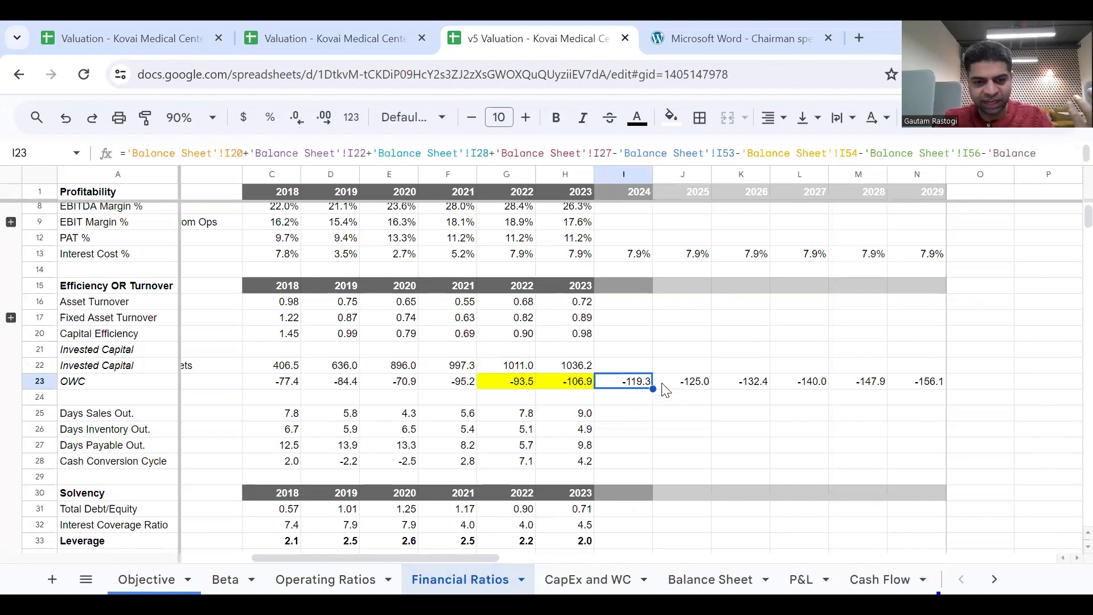
left_click(874, 578)
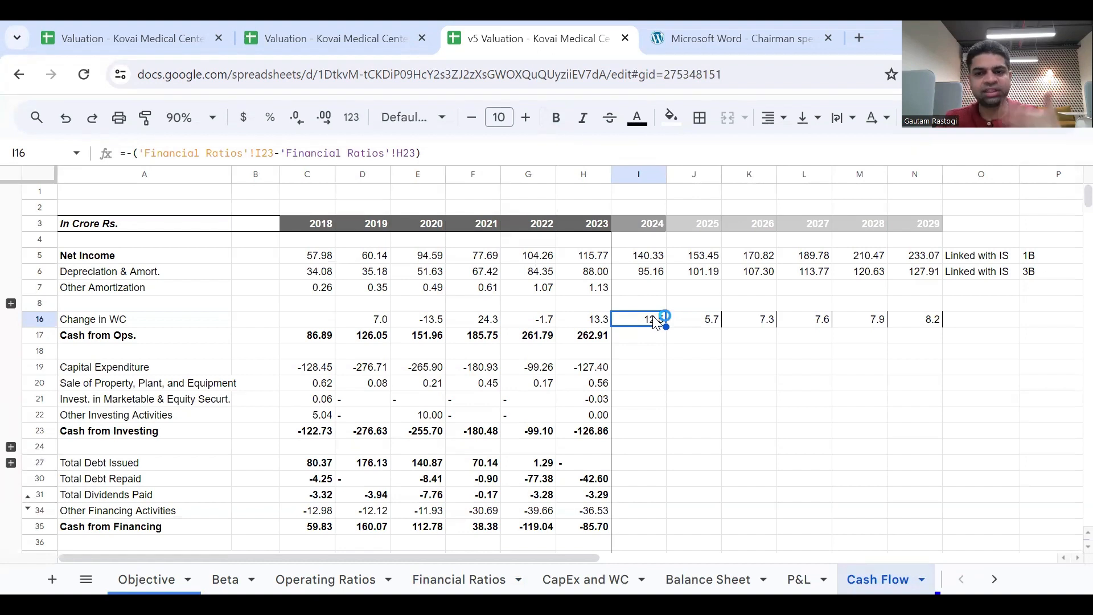
Calculate 2024 Cash from Ops. in I17 as Net Income plus Depreciation plus Change in WC (=I5+I6+I16) and fill it through N17.
left_click(660, 339)
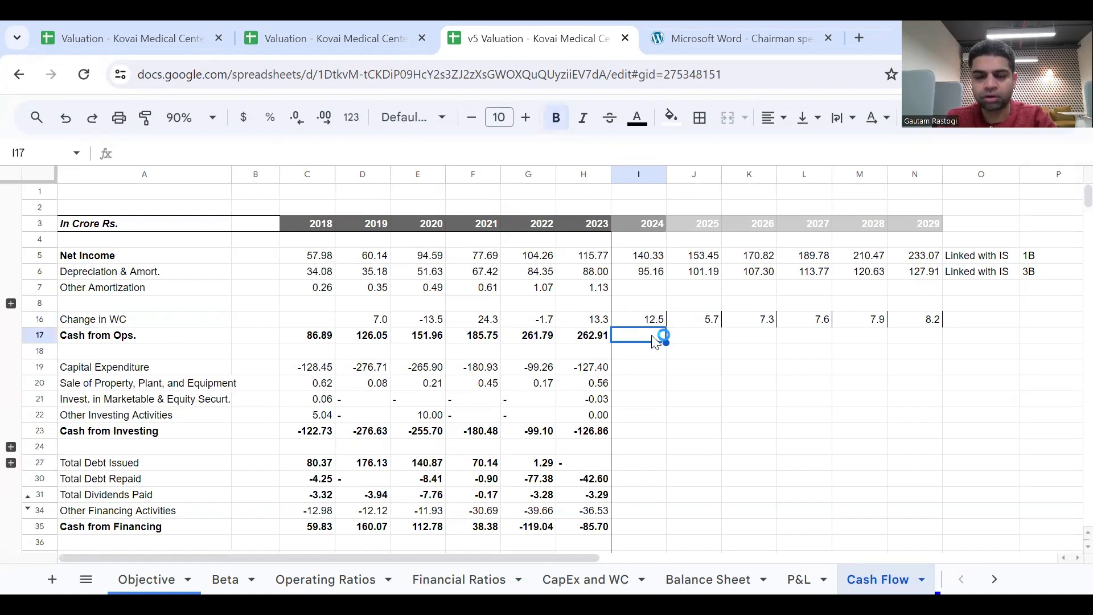
type("=")
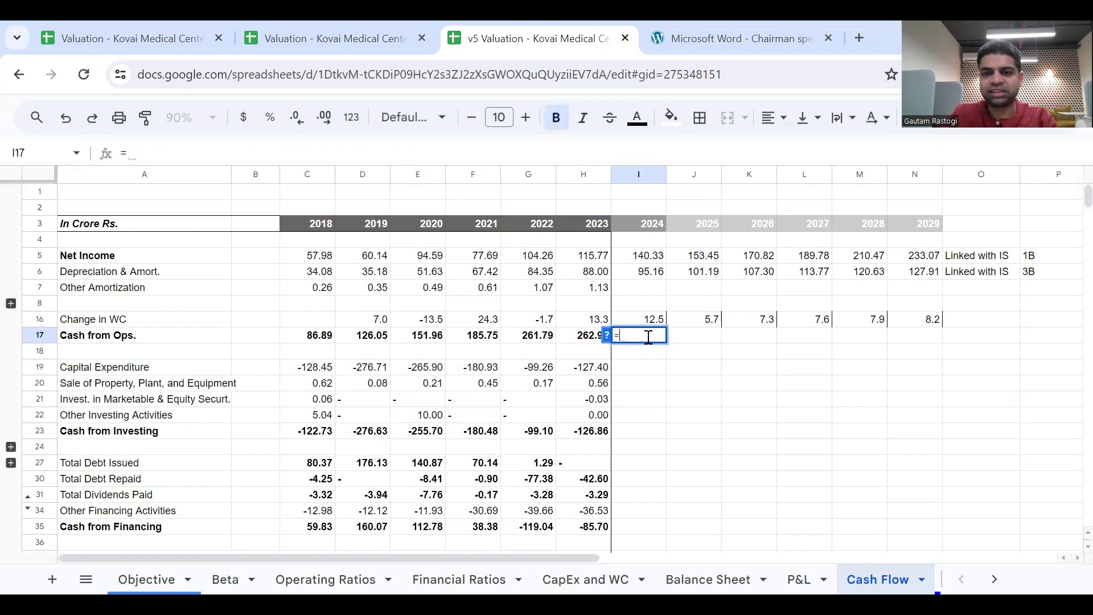
left_click(657, 258)
type("+")
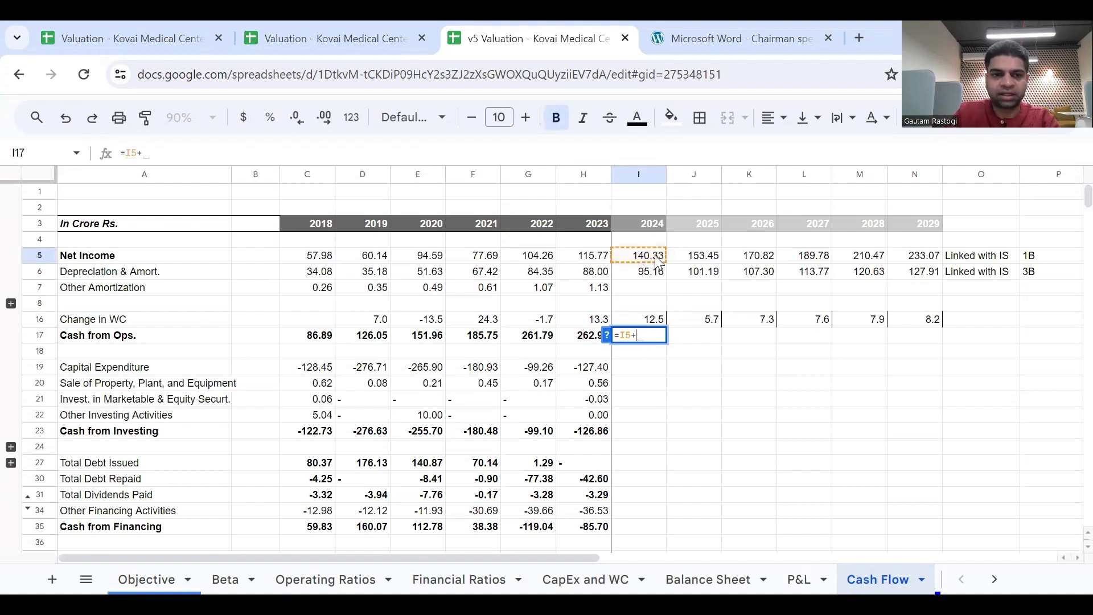
left_click(658, 273)
type("+")
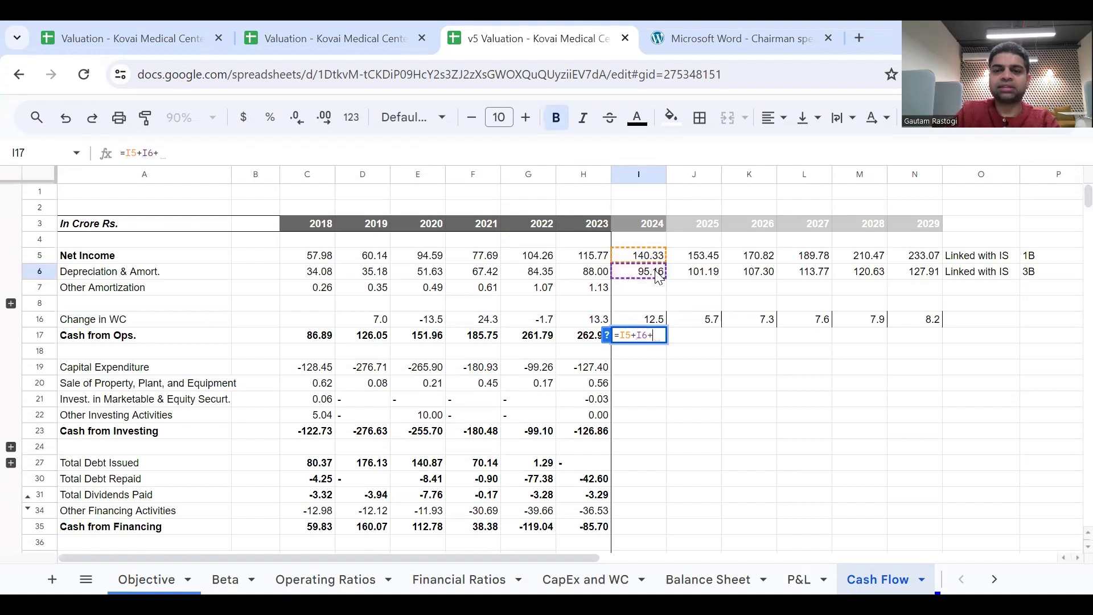
left_click(656, 320)
key("Return")
key("Up")
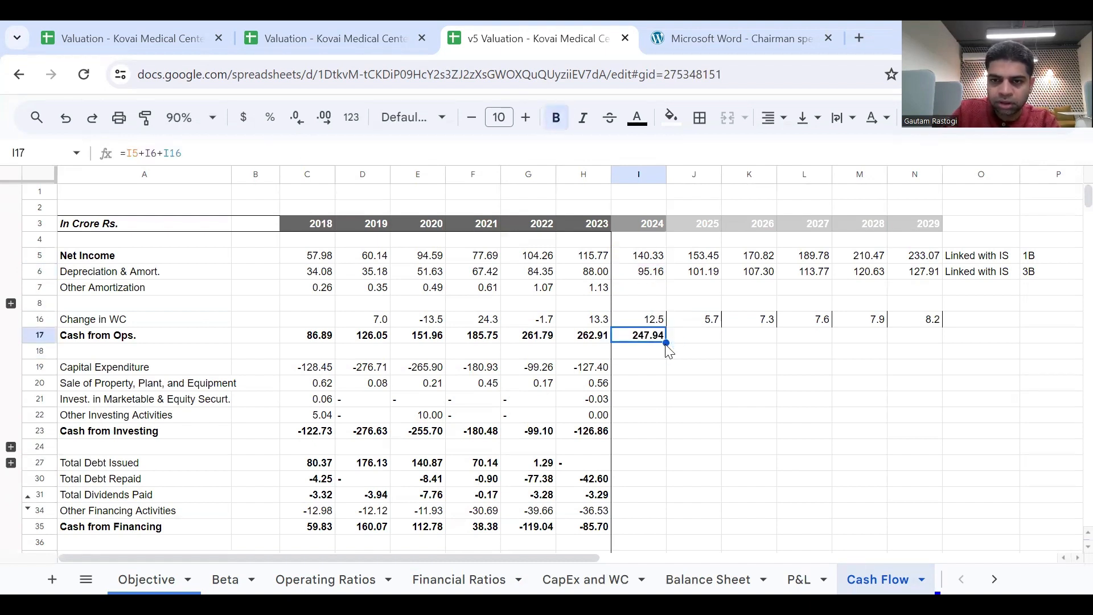
left_click_drag(667, 343, 937, 344)
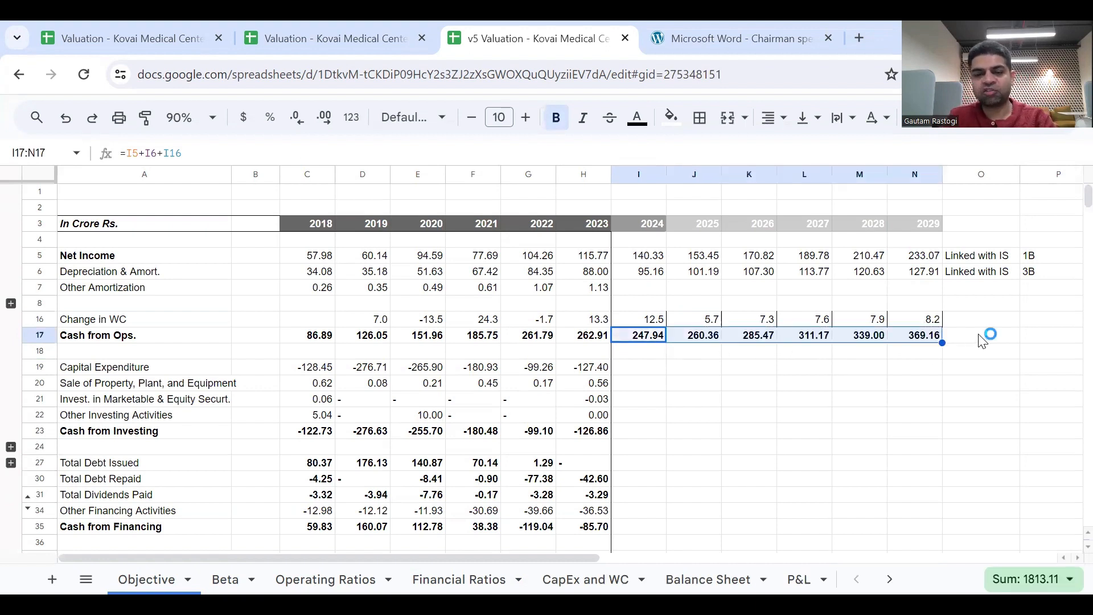
Check the whiteboard image for the working capital link number and enter 7 in P16 of the Change in WC row.
left_click(981, 318)
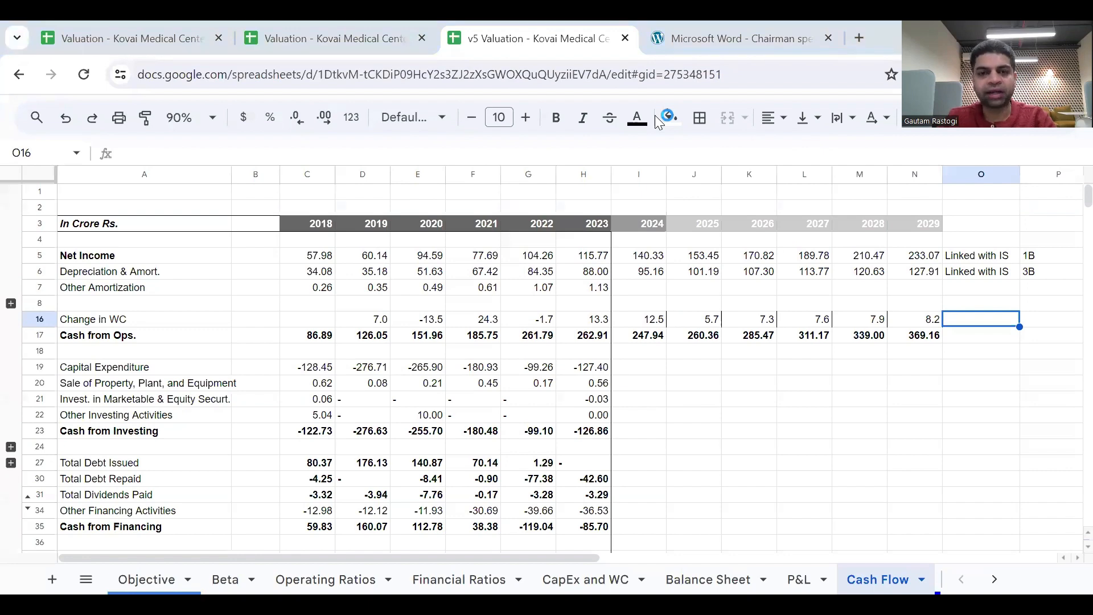
key("alt+Tab")
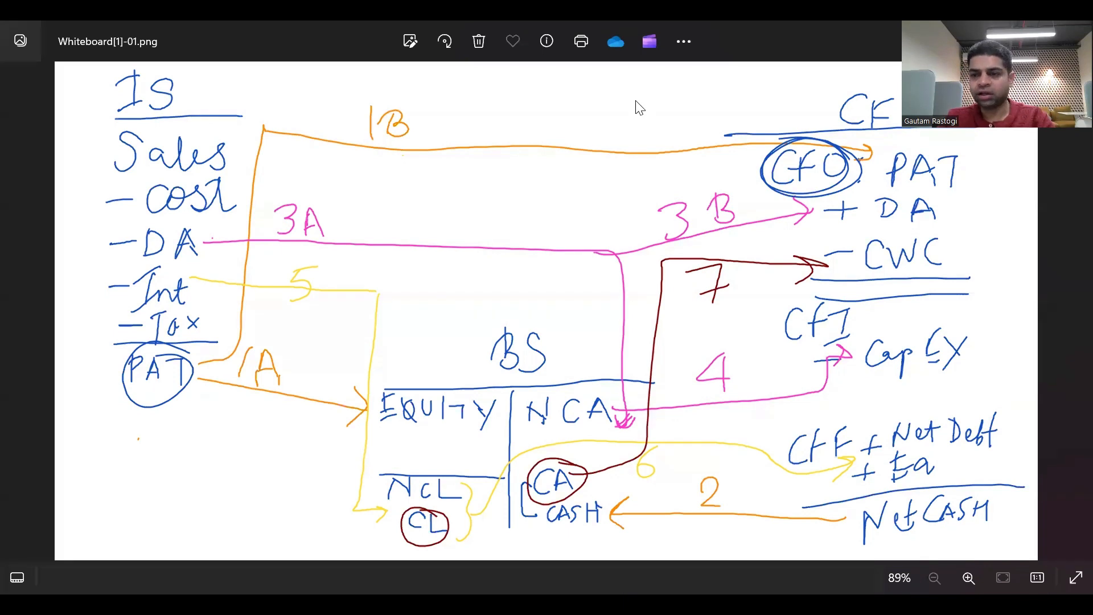
key("alt+Tab")
scroll(939, 340, "right", 1)
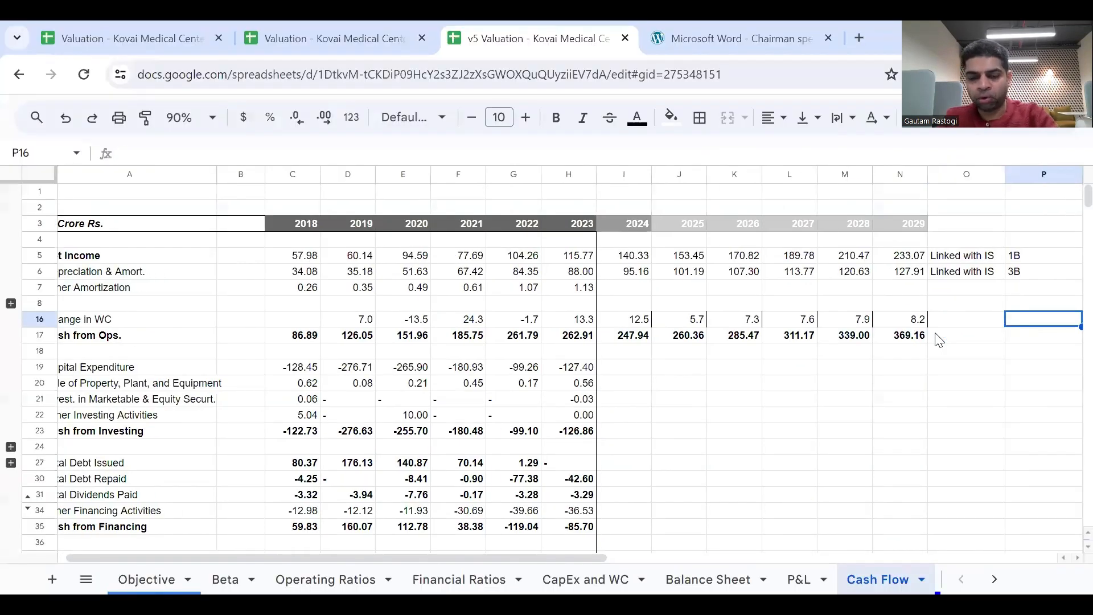
type("7")
key("Left")
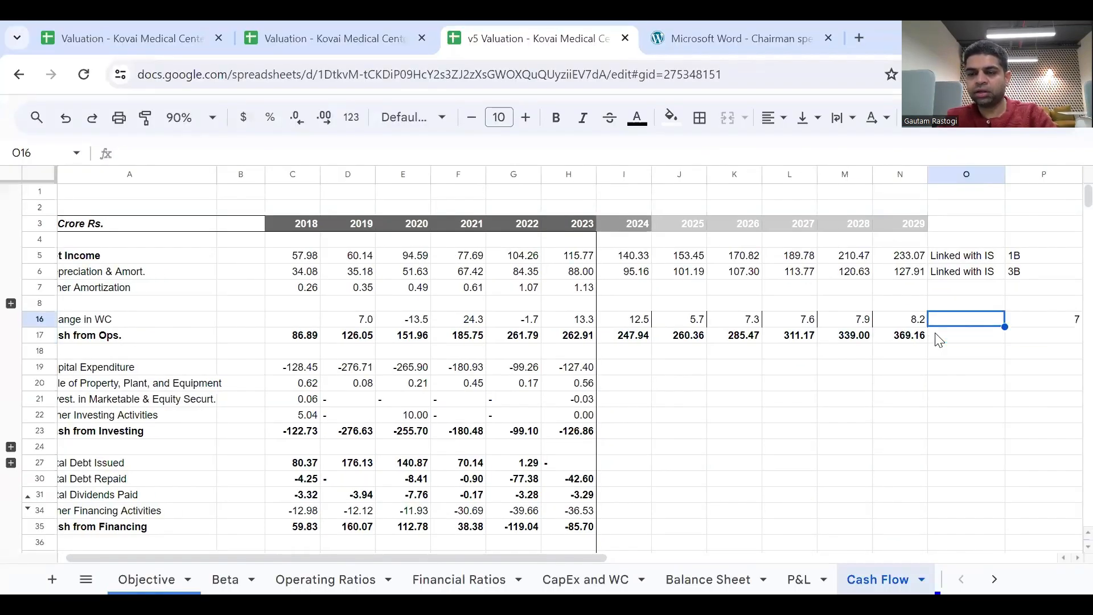
type("L")
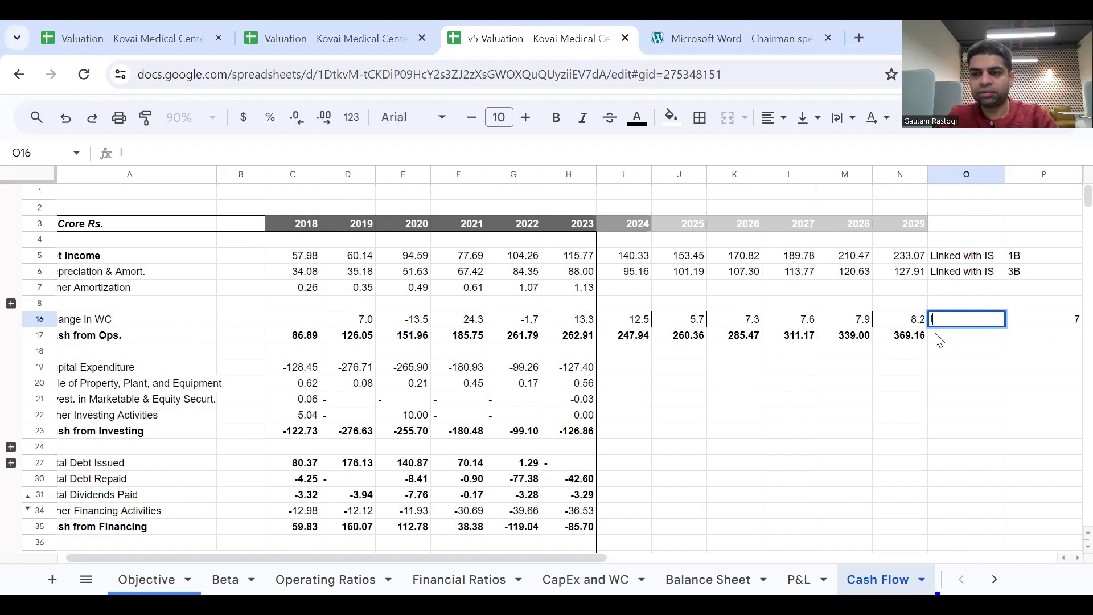
type("in")
key("BackSpace")
key("BackSpace")
key("BackSpace")
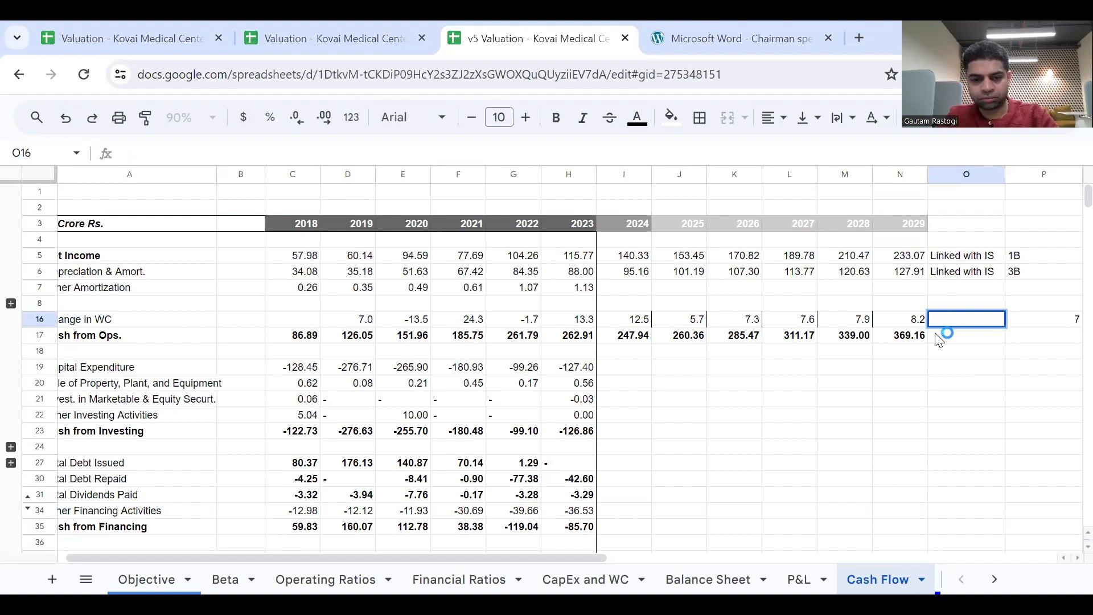
Label the Change in WC row's source in O16 as Financial Ratio.
type("Fi")
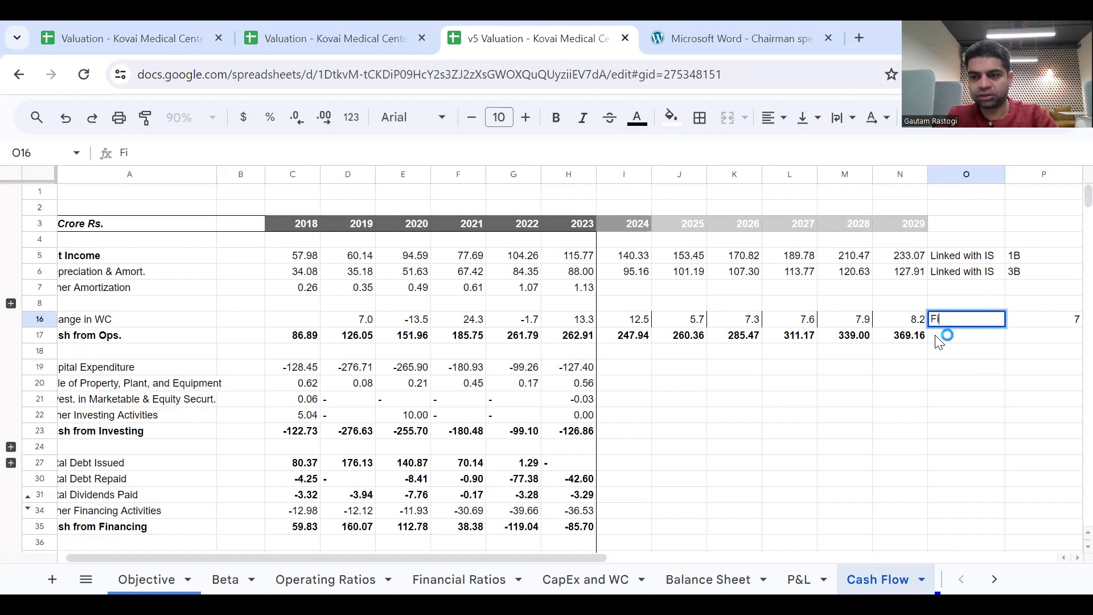
type("ancial ")
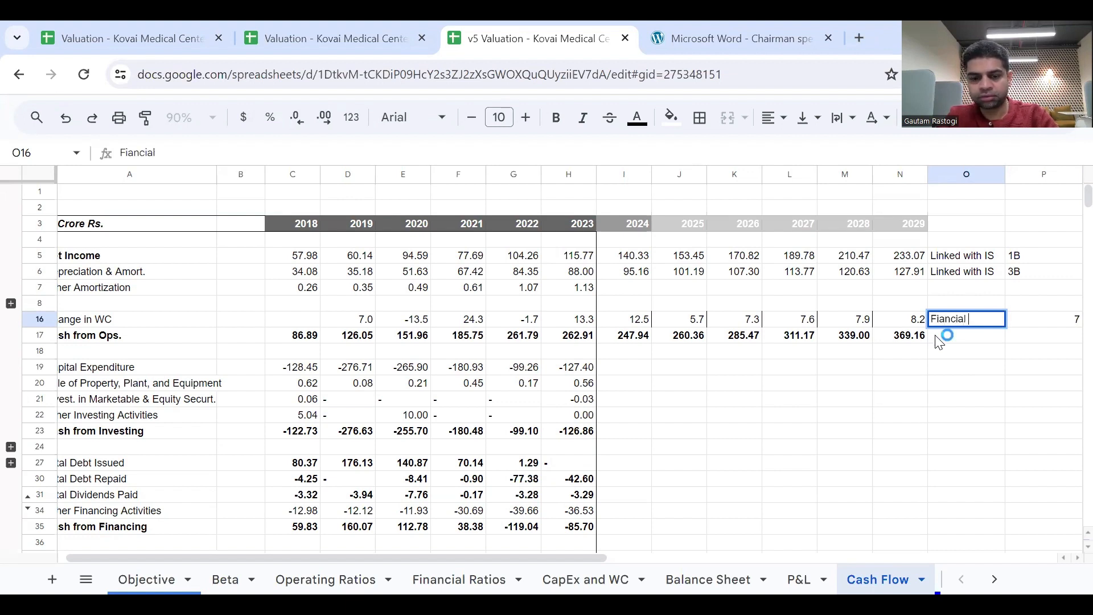
type("Ratio")
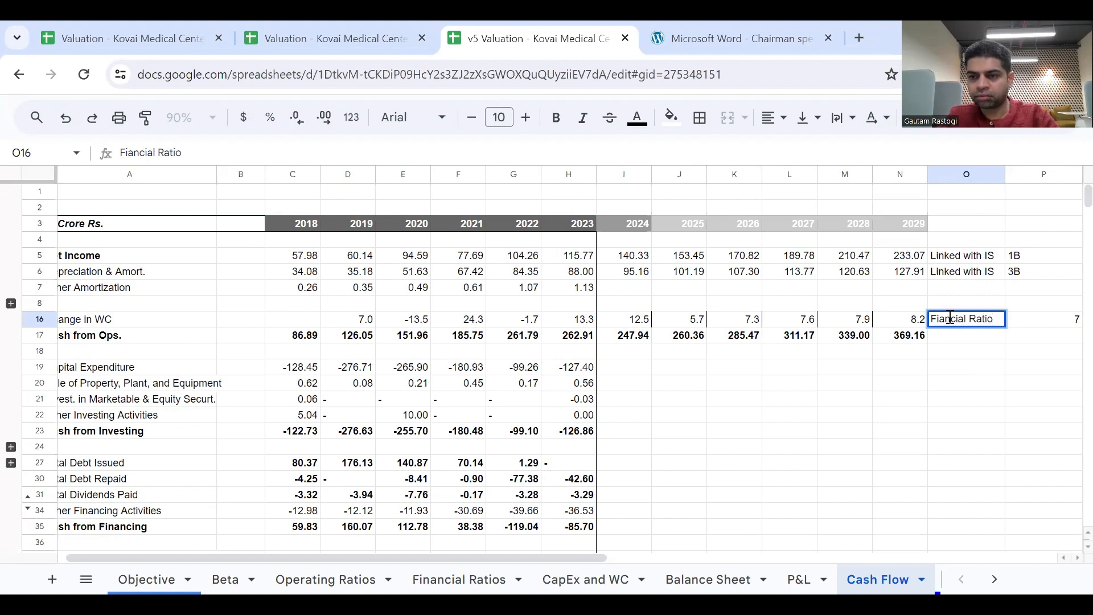
left_click(951, 317)
key("BackSpace")
key("BackSpace")
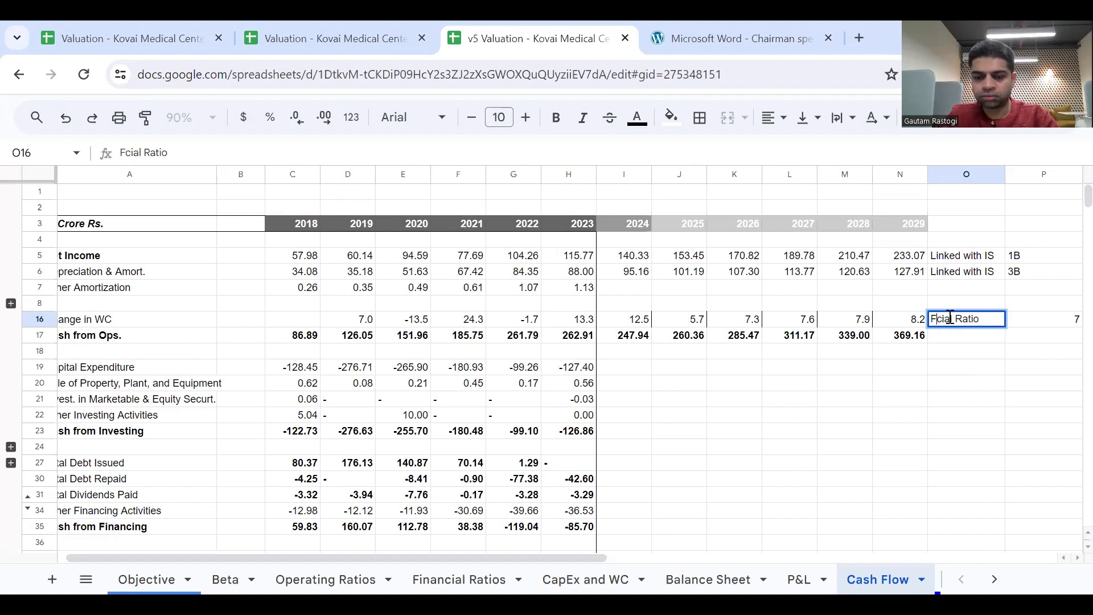
type("nan")
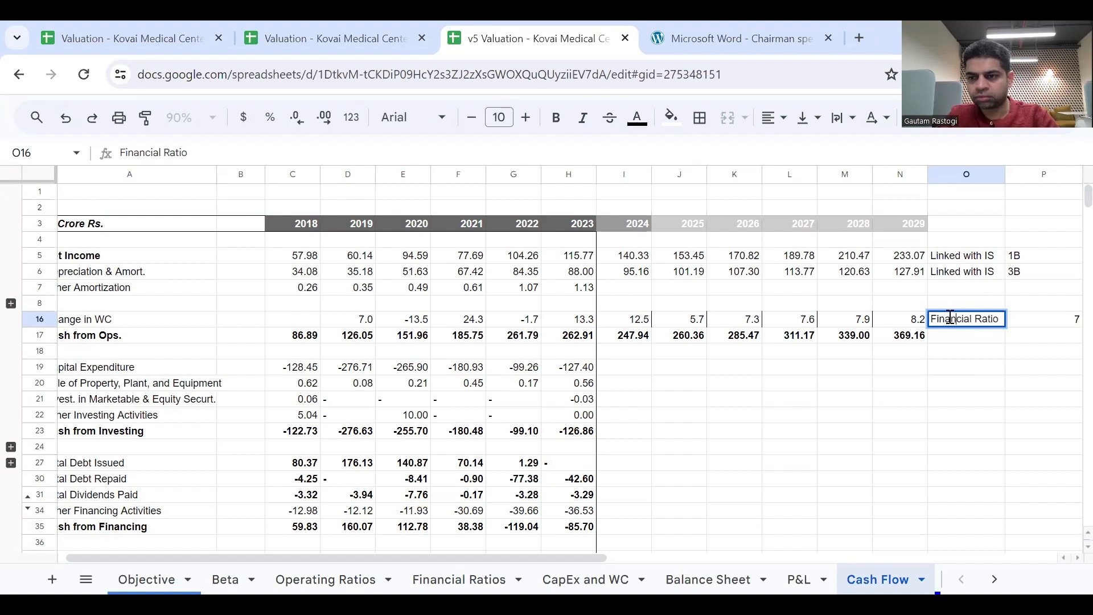
key("Return")
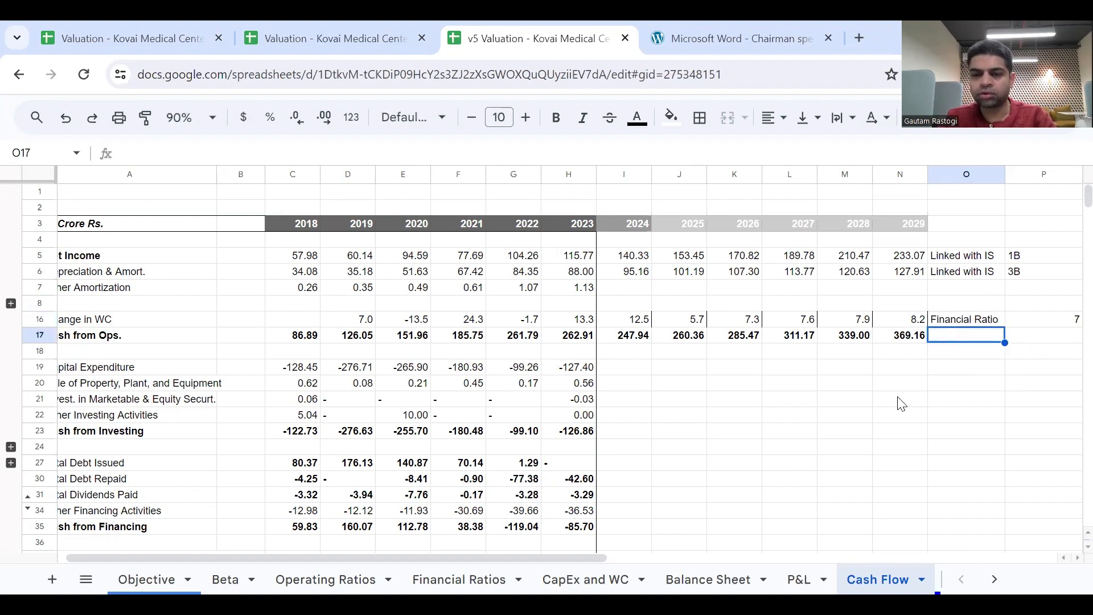
Link 2024 Capital Expenditure in I19 to the negative of CapEx cell I52 on the CapEx and WC sheet and fill it through N19.
left_click(704, 402)
scroll(706, 405, "down", 2)
scroll(706, 404, "left", 1)
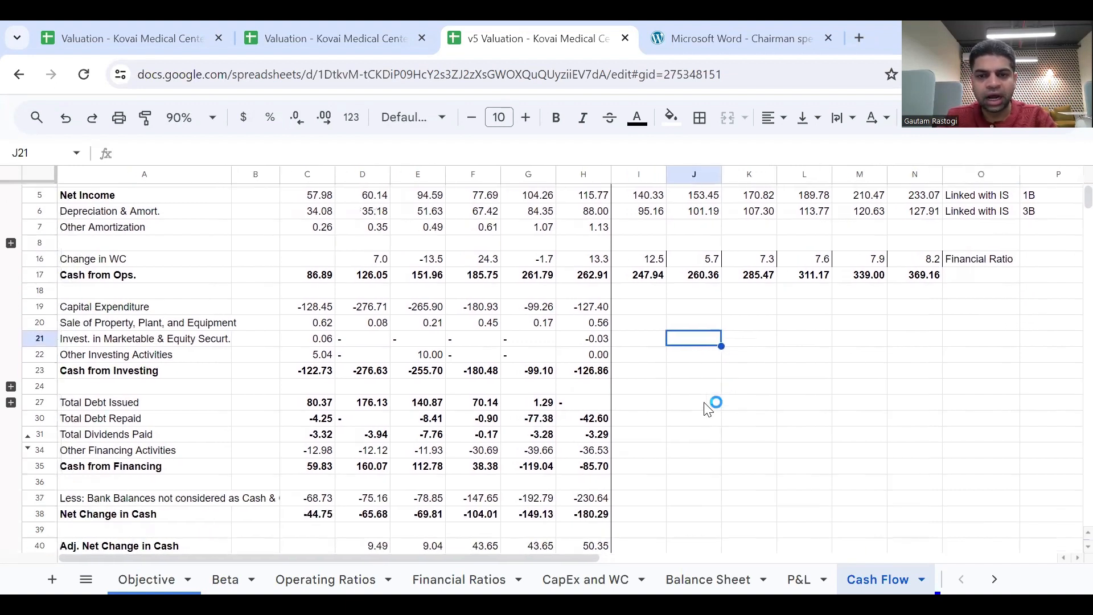
left_click(646, 308)
scroll(652, 308, "up", 2)
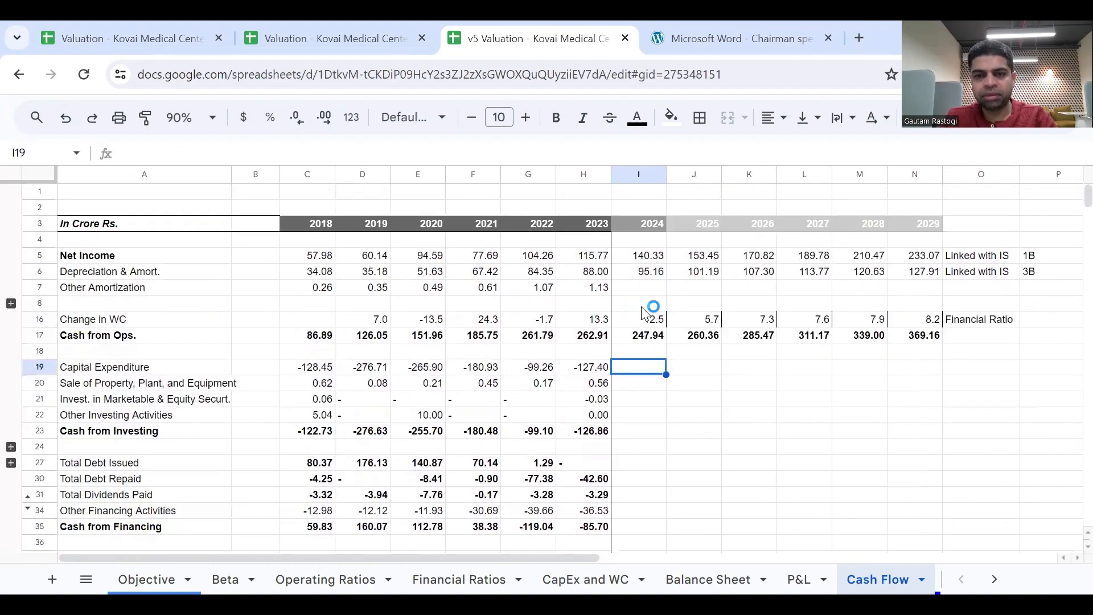
scroll(542, 424, "down", 1)
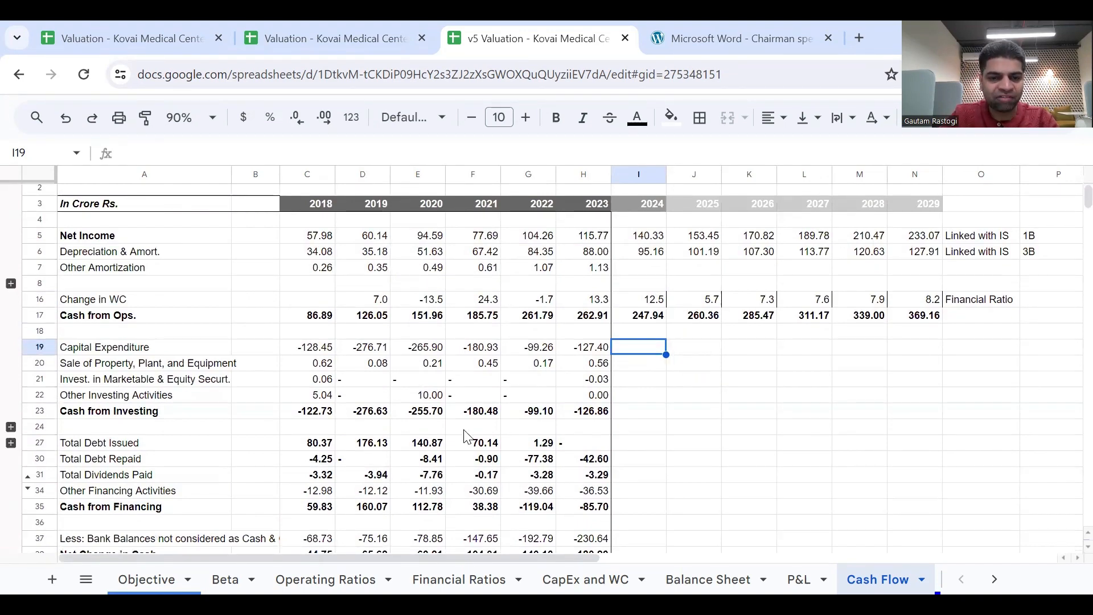
type("=-")
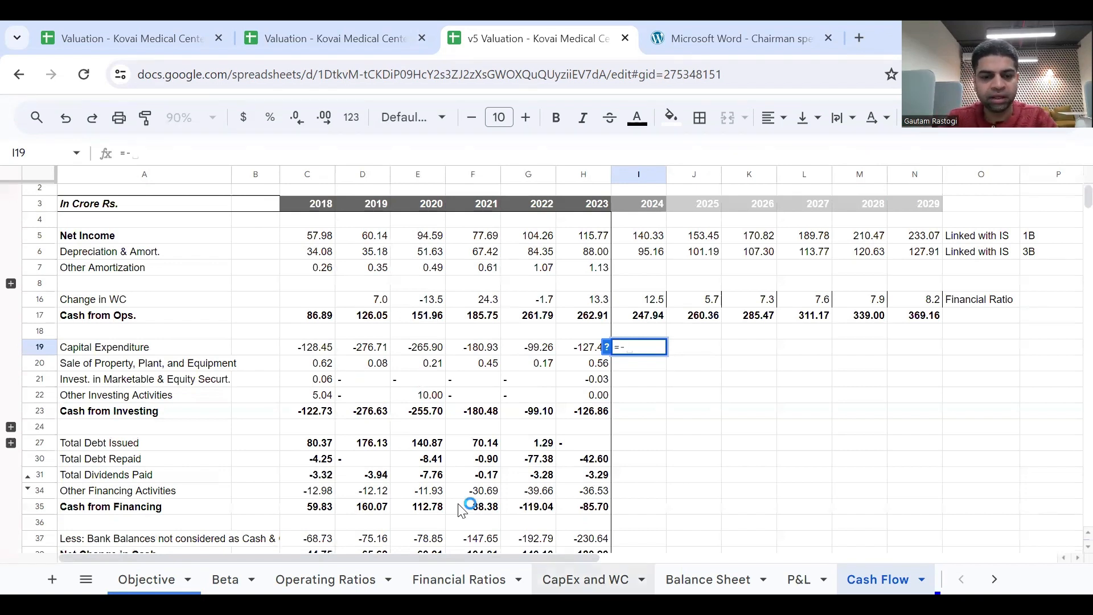
left_click(448, 573)
scroll(450, 566, "down", 2)
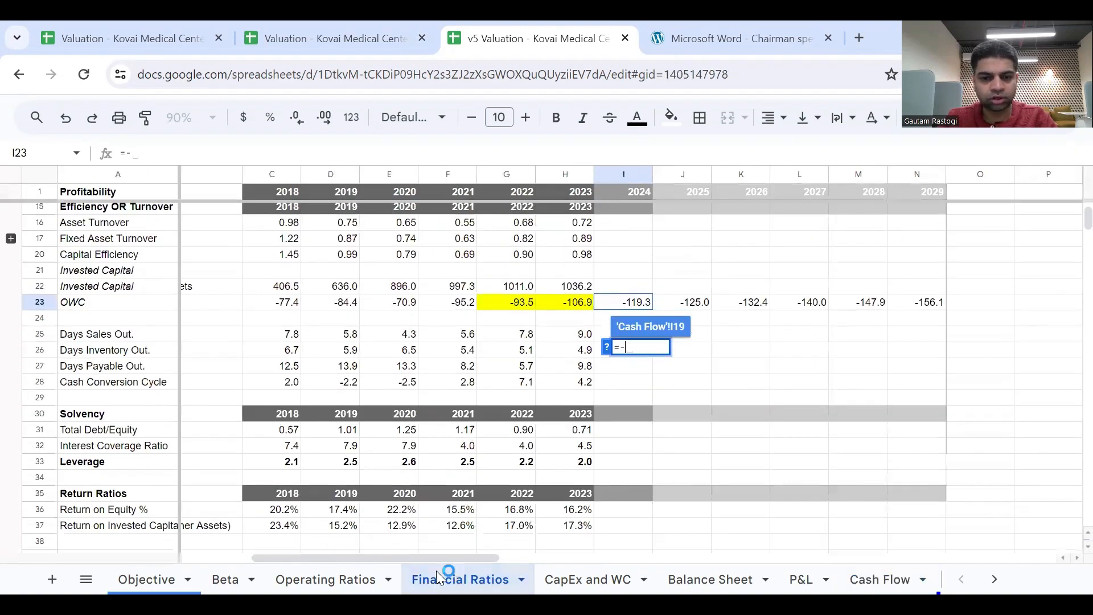
key("ctrl+shift+Page_Down")
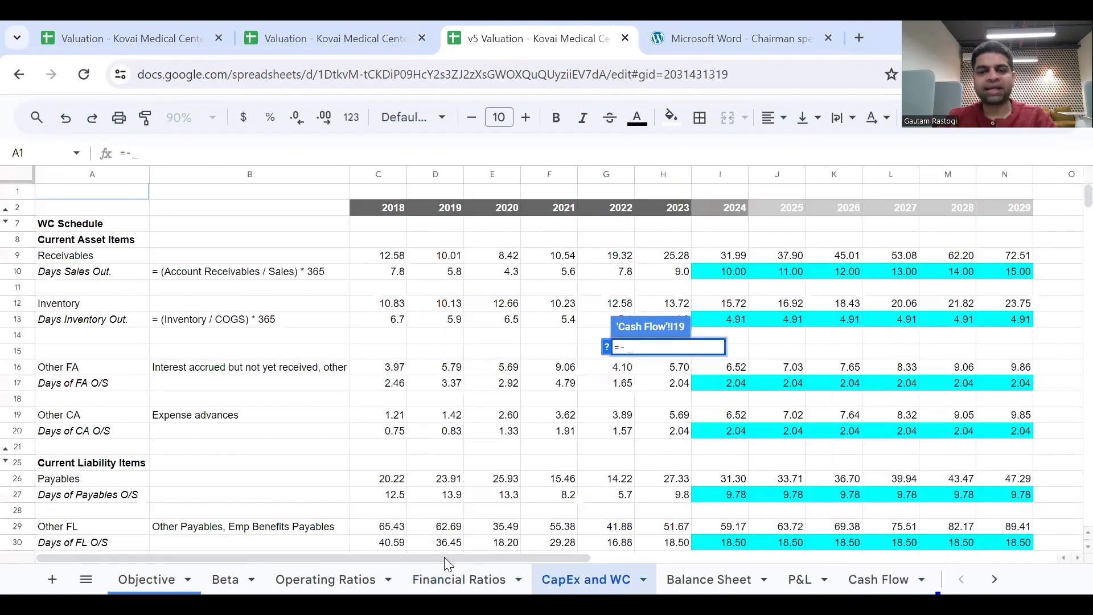
scroll(708, 455, "down", 6)
scroll(708, 455, "down", 2)
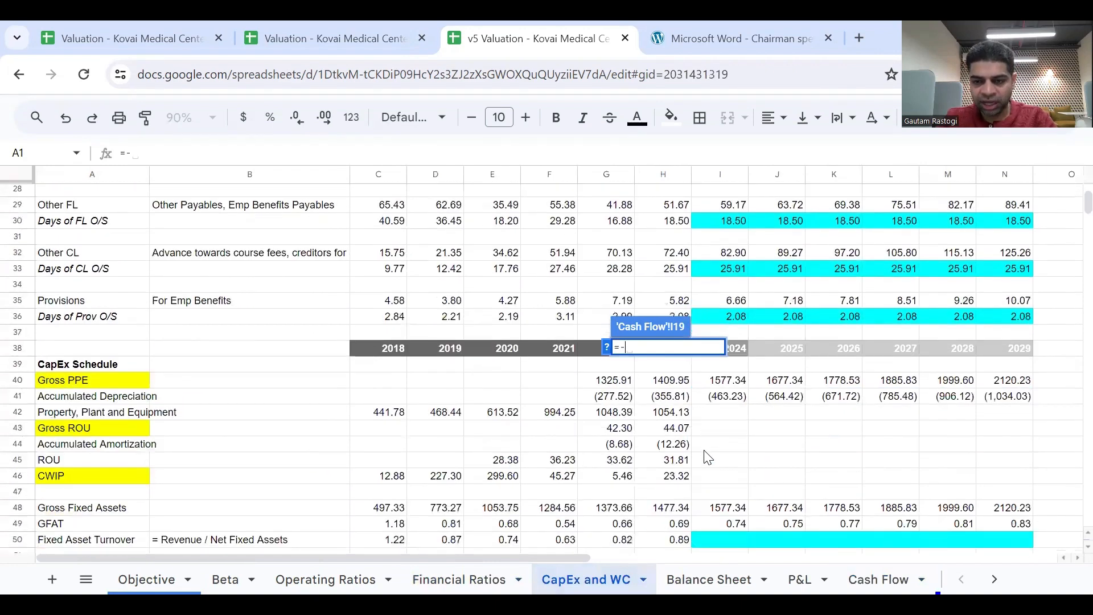
scroll(707, 456, "up", 2)
scroll(705, 451, "down", 2)
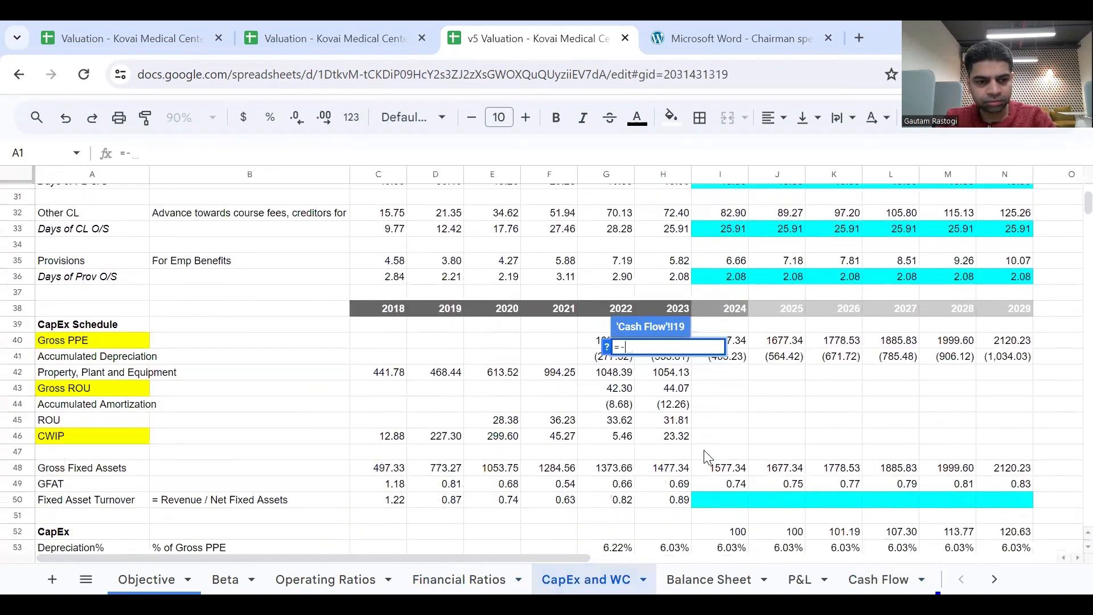
scroll(705, 451, "down", 2)
scroll(705, 451, "up", 2)
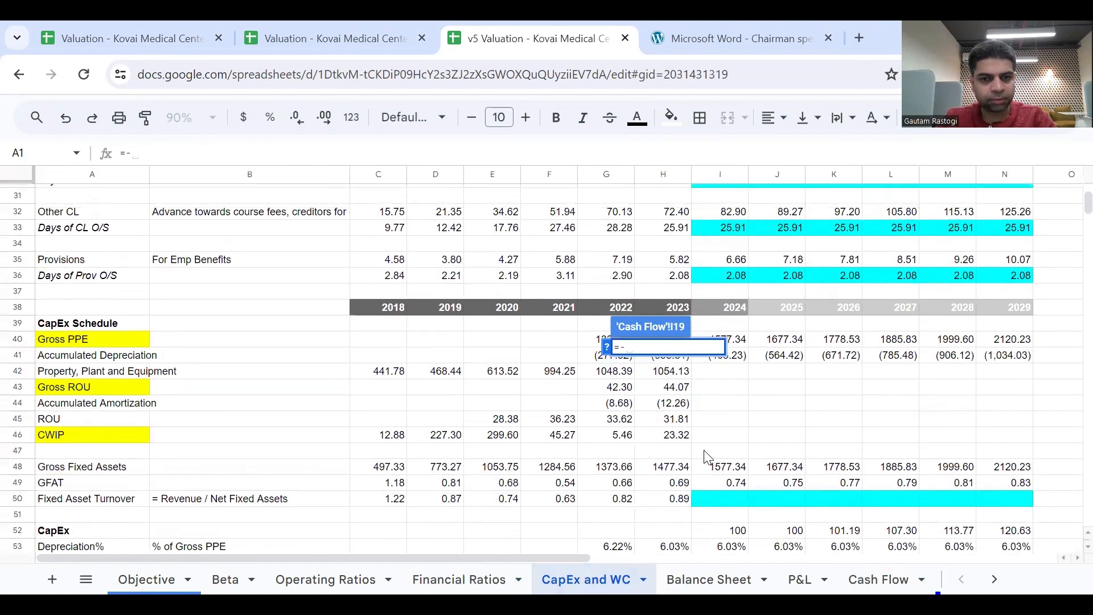
scroll(706, 456, "up", 2)
scroll(741, 452, "down", 3)
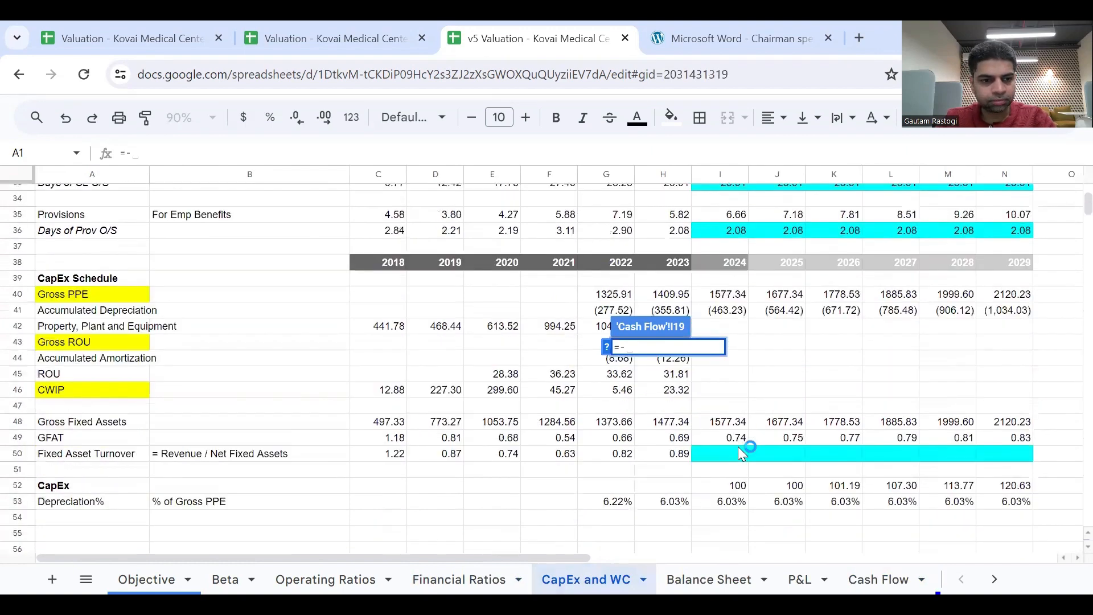
scroll(738, 446, "down", 1)
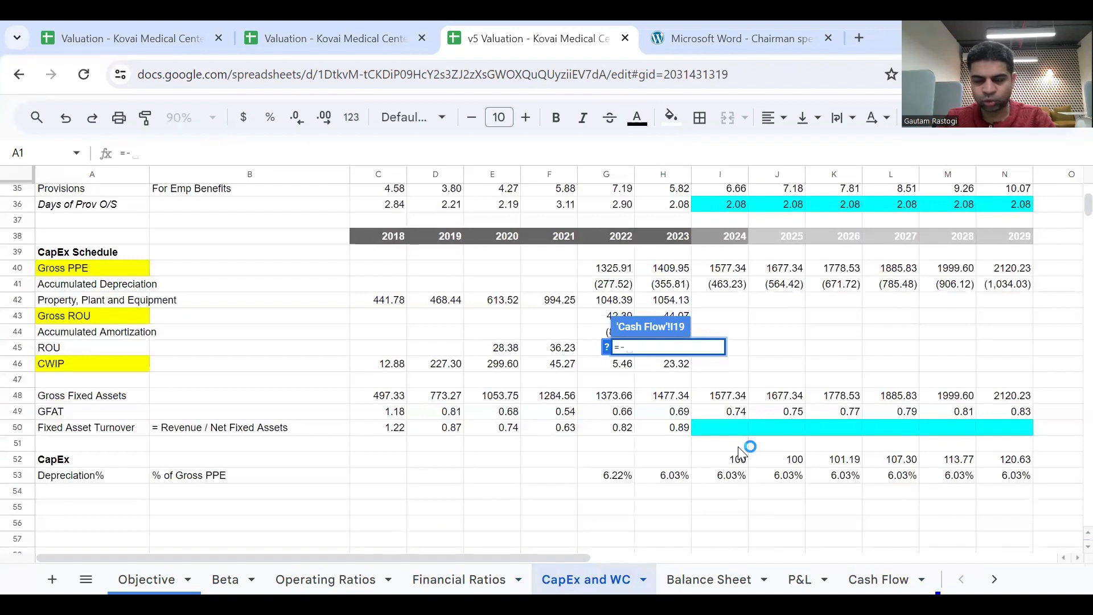
left_click(740, 459)
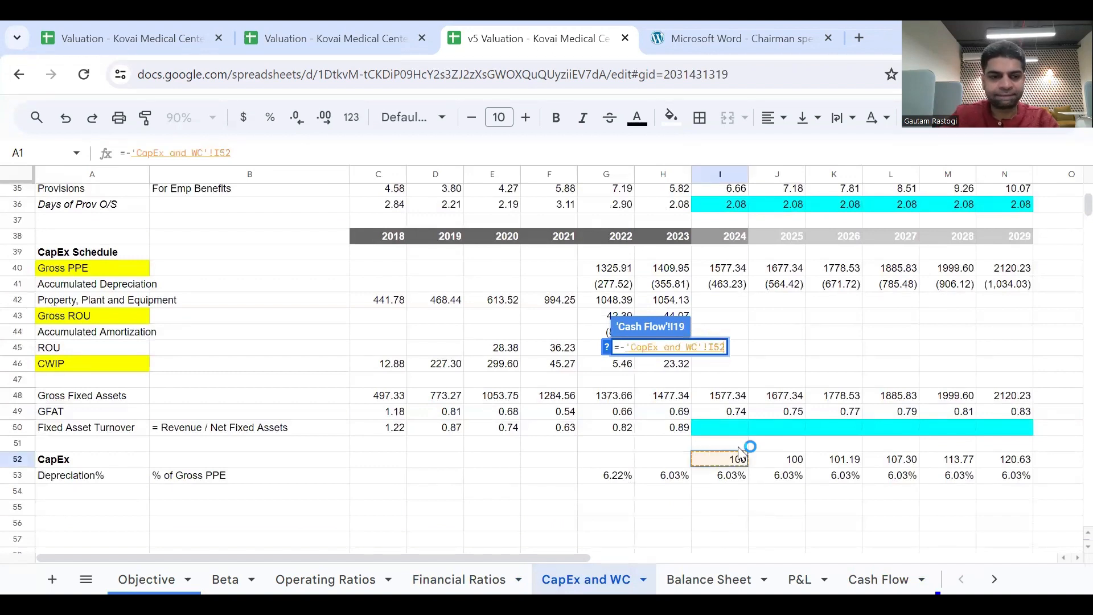
key("Return")
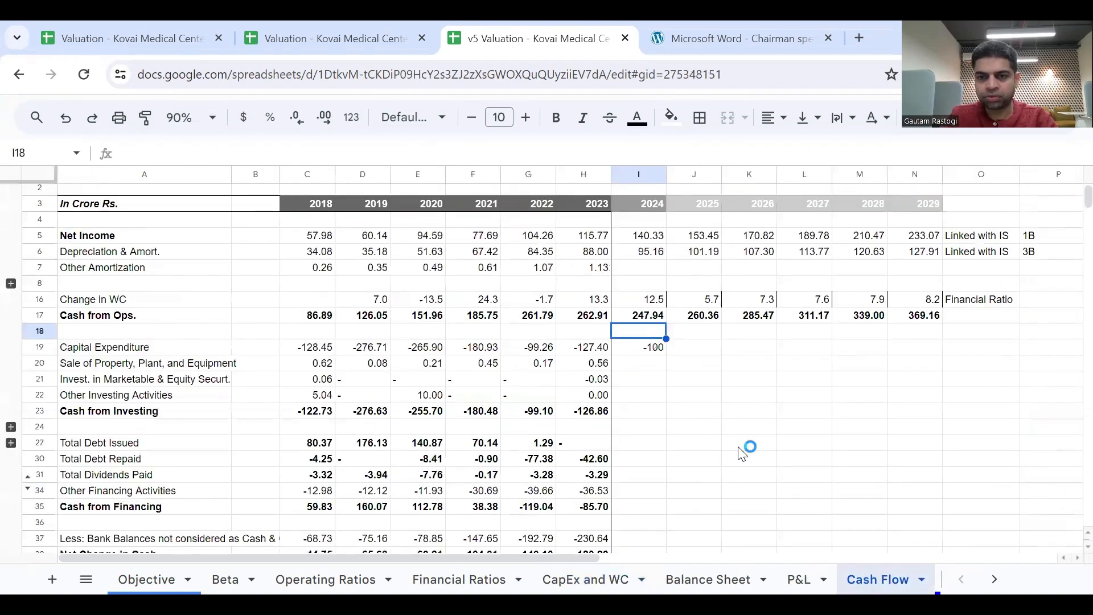
left_click_drag(666, 354, 934, 353)
Label the Capital Expenditure row's source in O19 as CapEx Schedule and widen column O to fit the text.
left_click(966, 355)
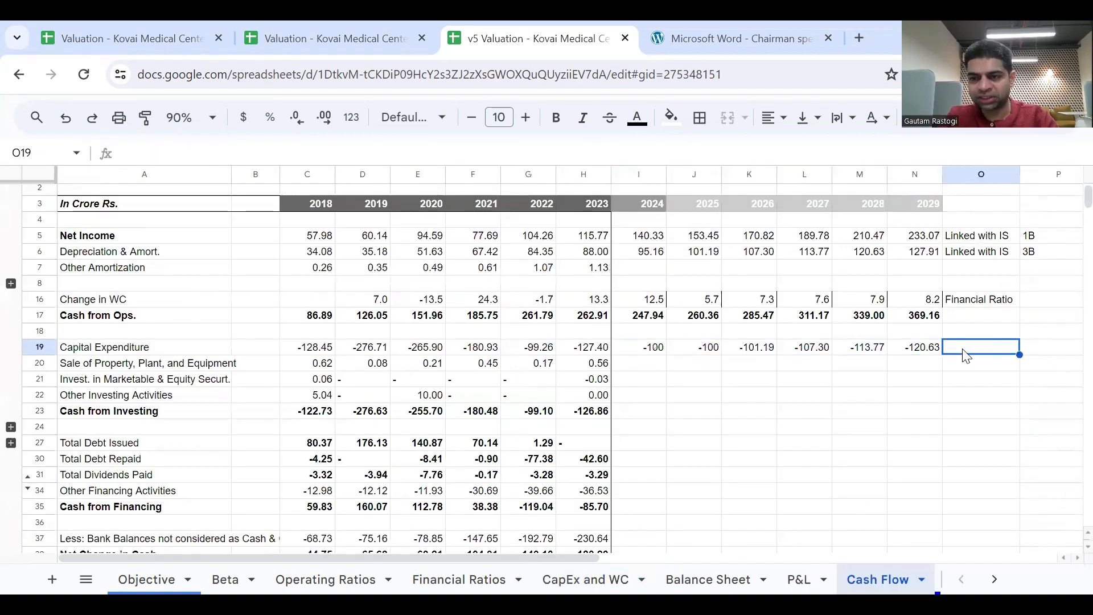
type("Cape")
key("BackSpace")
type("E")
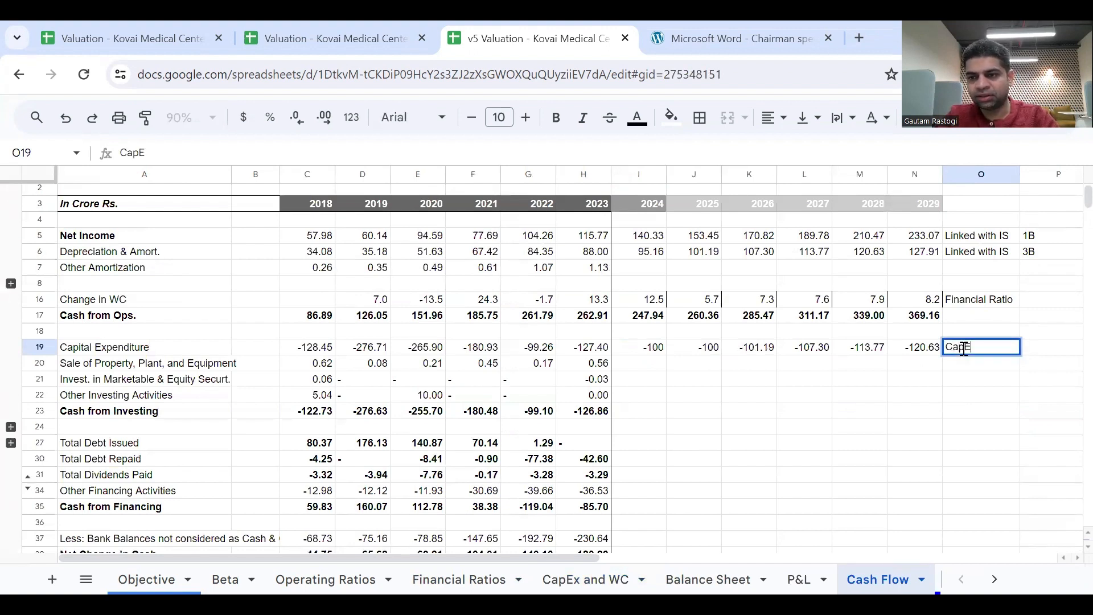
type("x Sch")
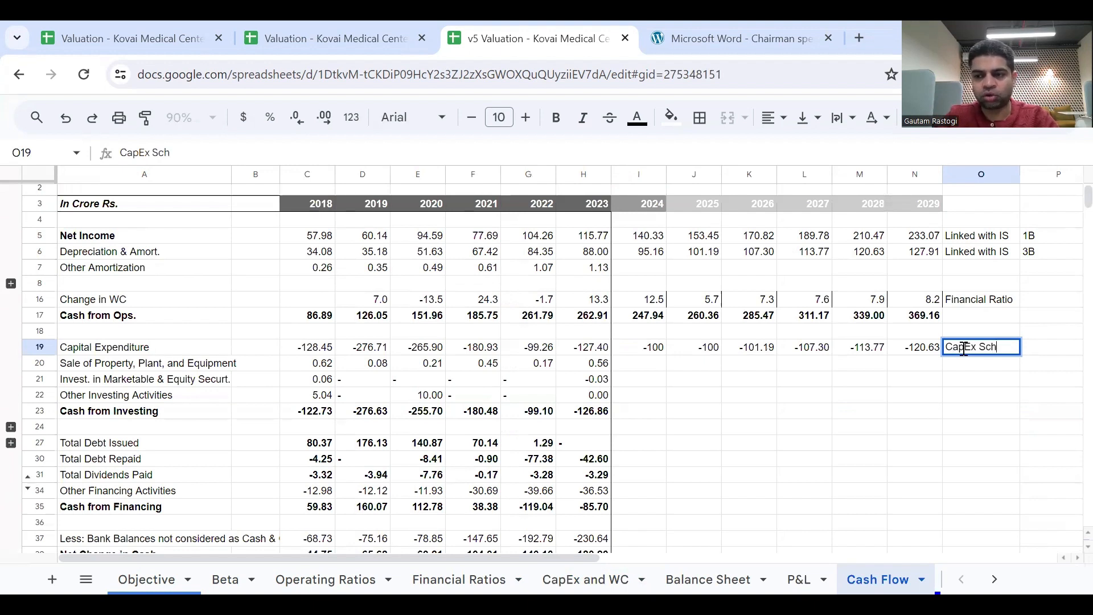
type("edu")
key("BackSpace")
key("BackSpace")
key("BackSpace")
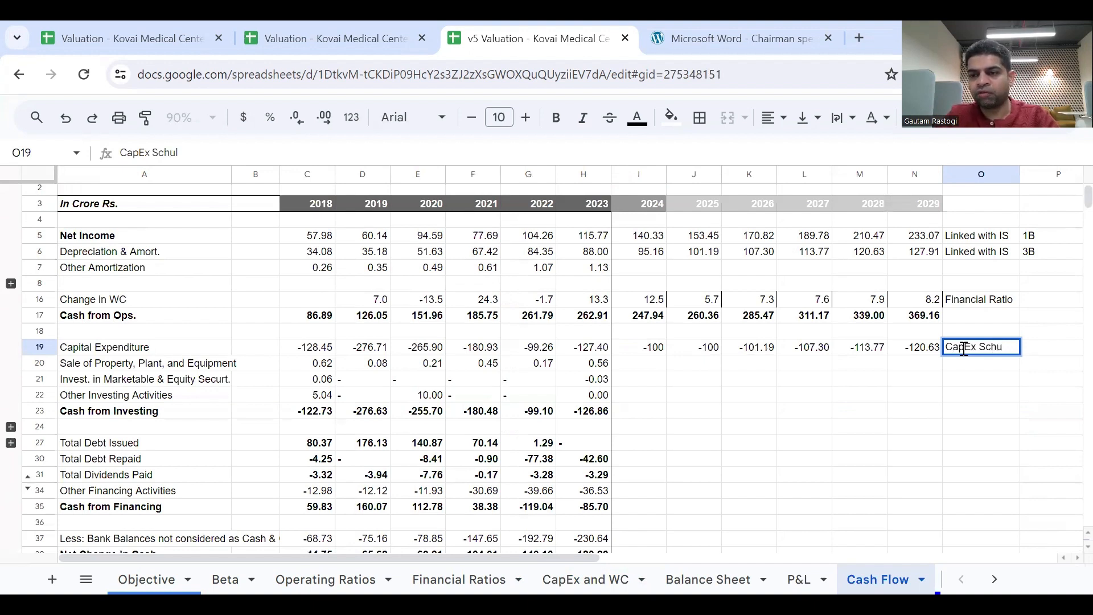
type("edule")
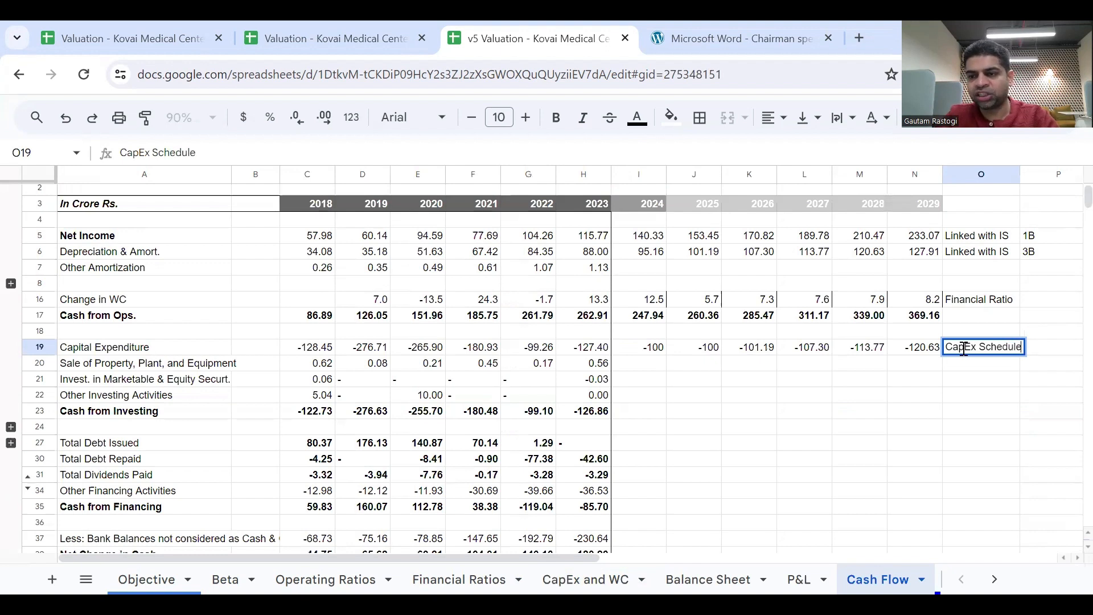
key("Return")
left_click_drag(1020, 172, 1030, 172)
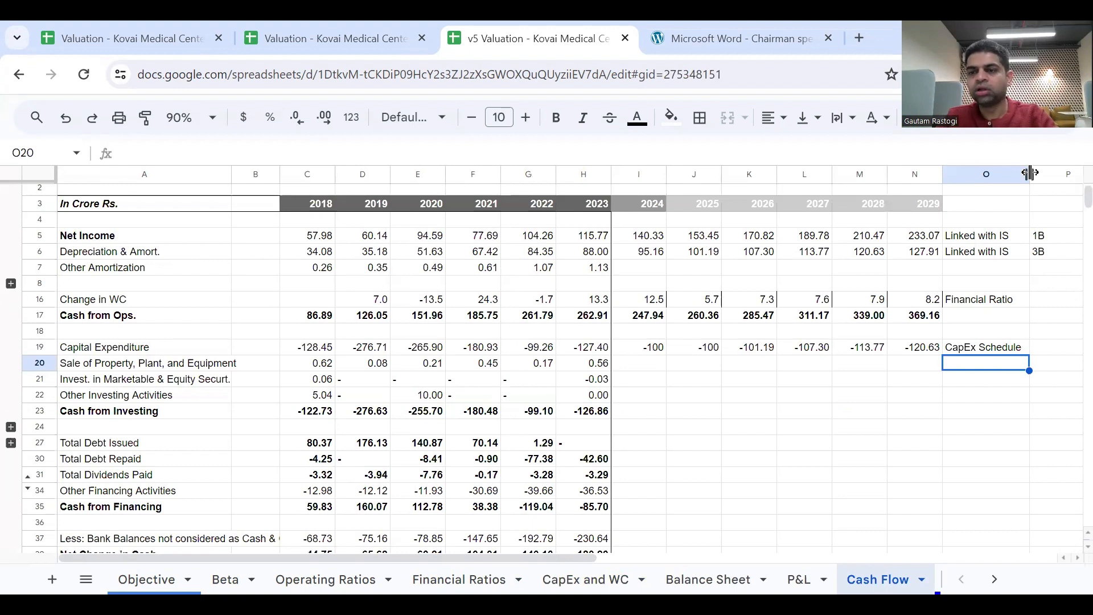
Check the whiteboard image for the CapEx link number and enter 4 in P19 of the Capital Expenditure row.
key("Up")
key("Right")
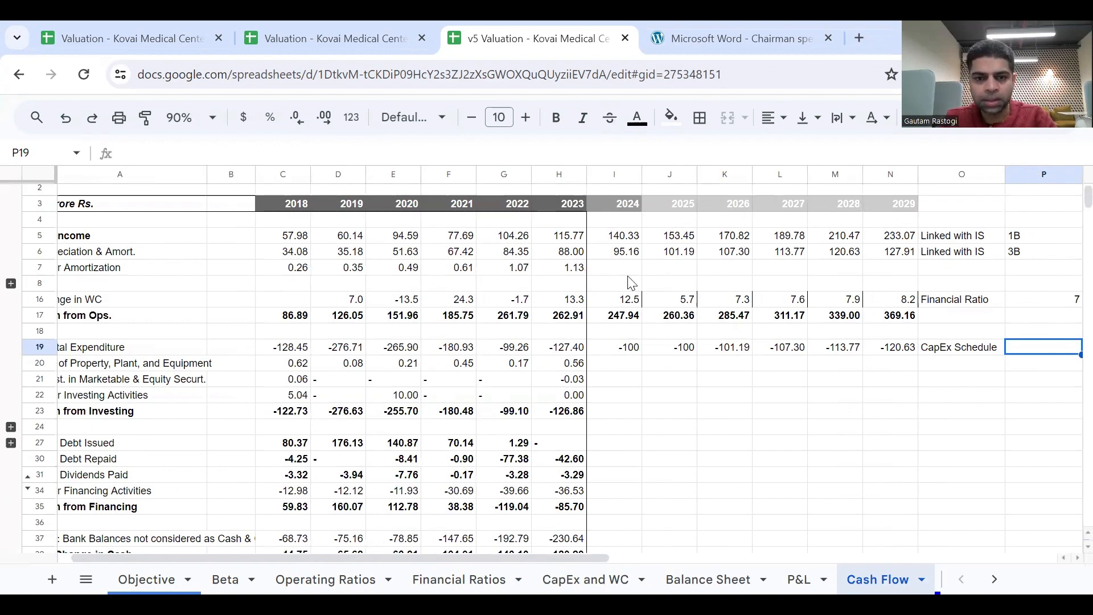
key("alt+Tab")
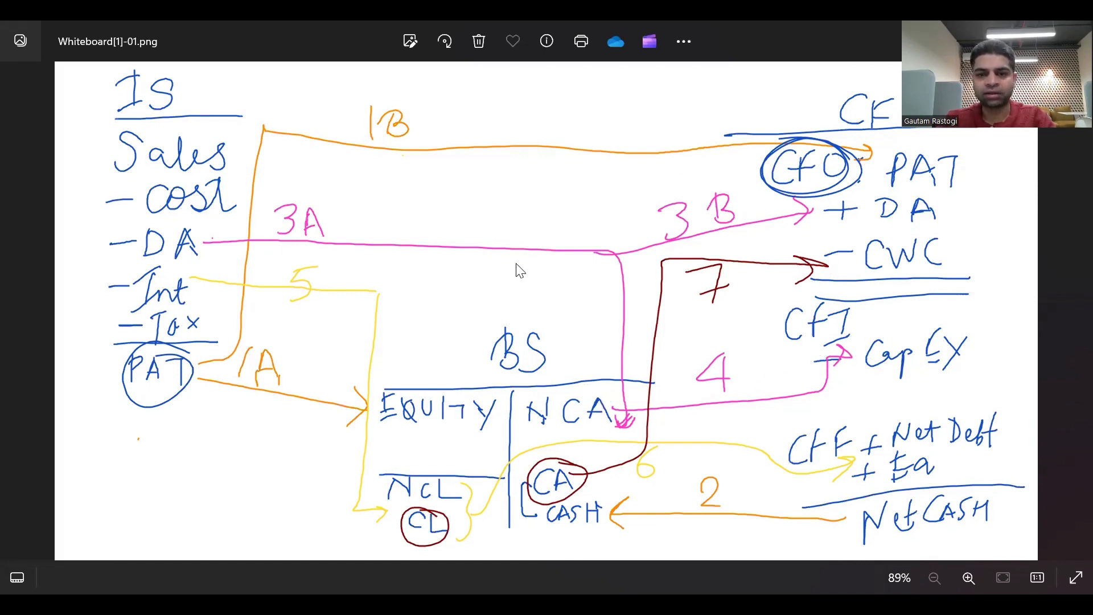
key("alt+Tab")
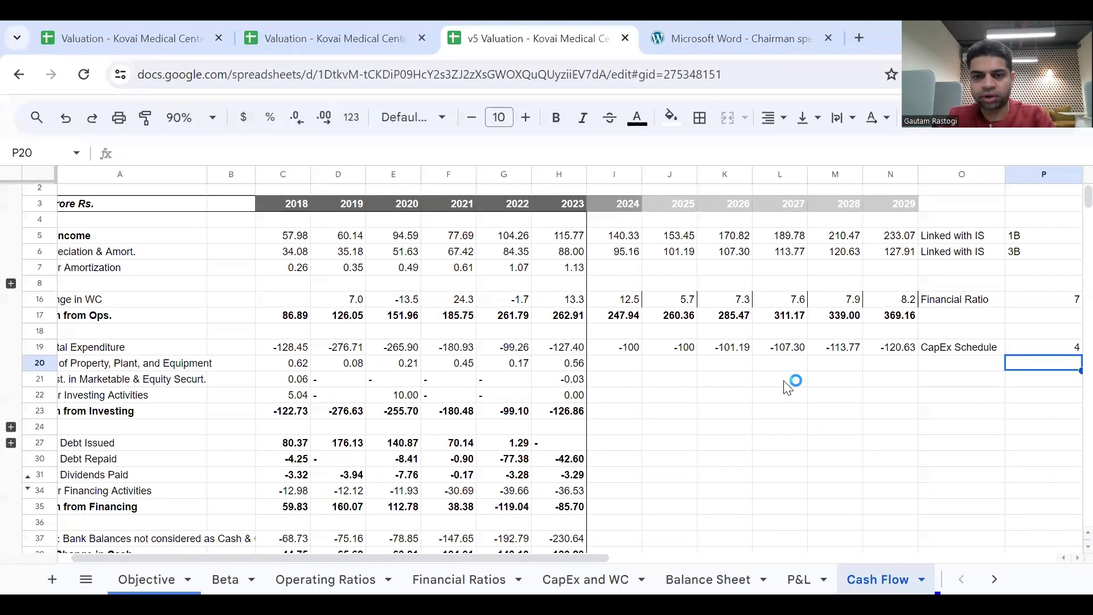
Set 2024 Cash from Investing in I23 equal to Capital Expenditure (=I19) and fill it through N23.
left_click(715, 382)
scroll(713, 382, "left", 1)
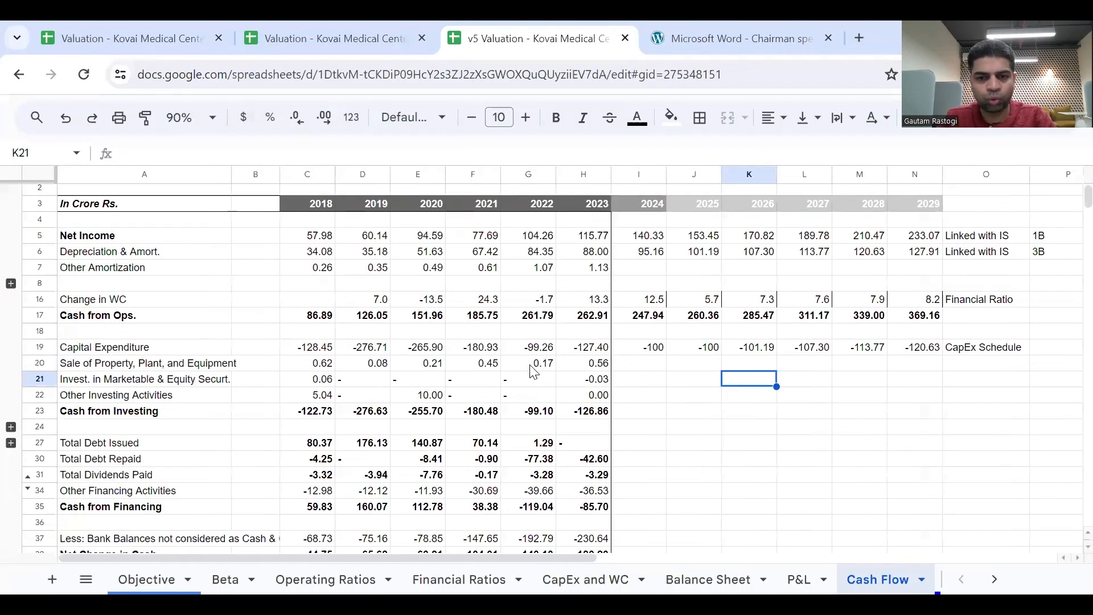
left_click_drag(570, 366, 592, 396)
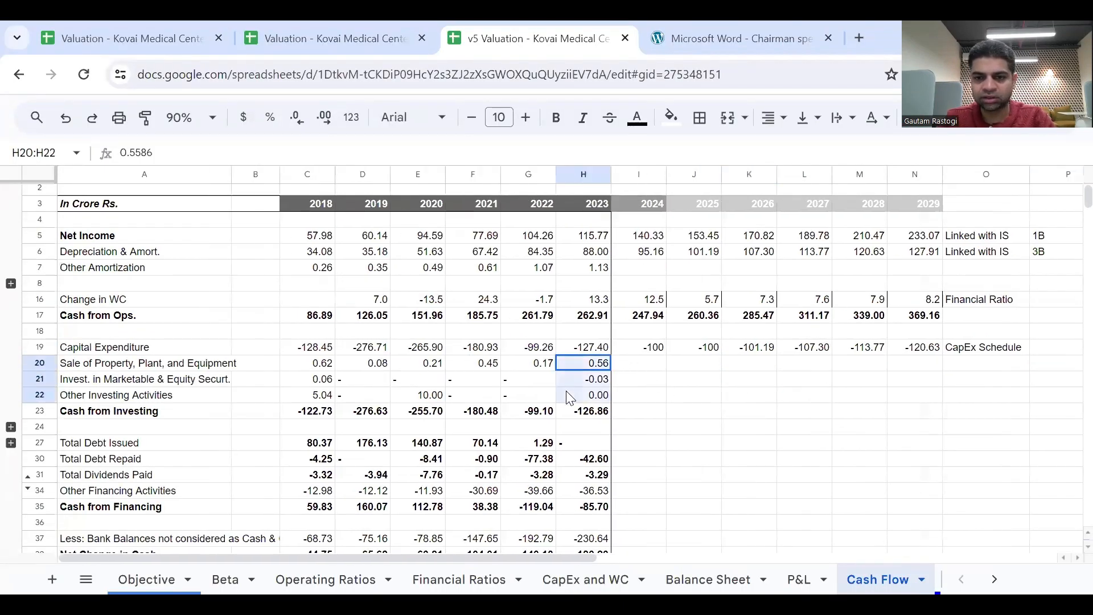
left_click(639, 414)
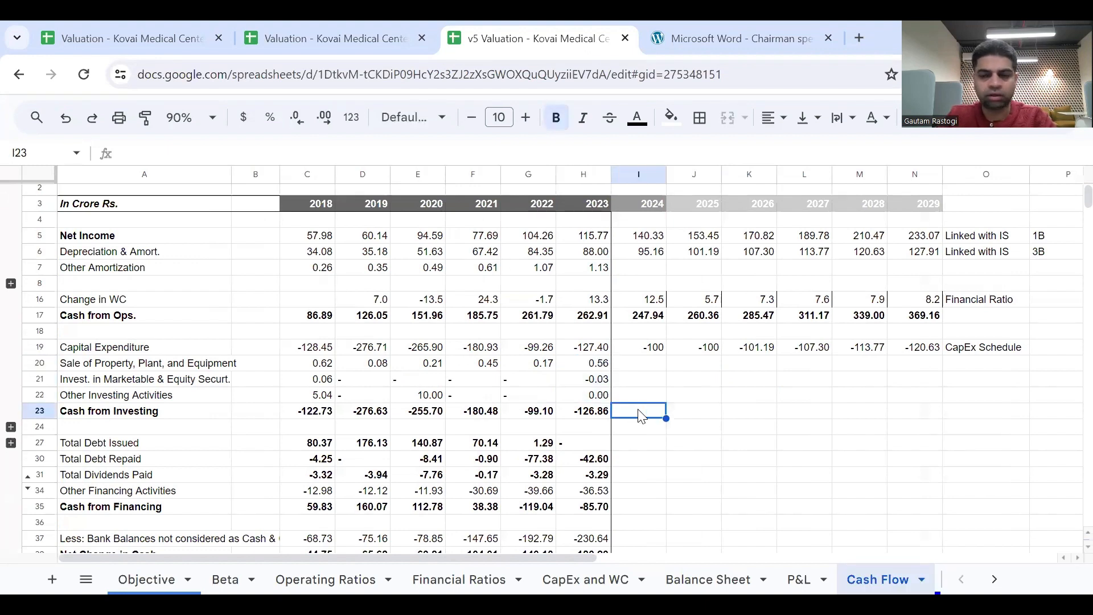
type("=")
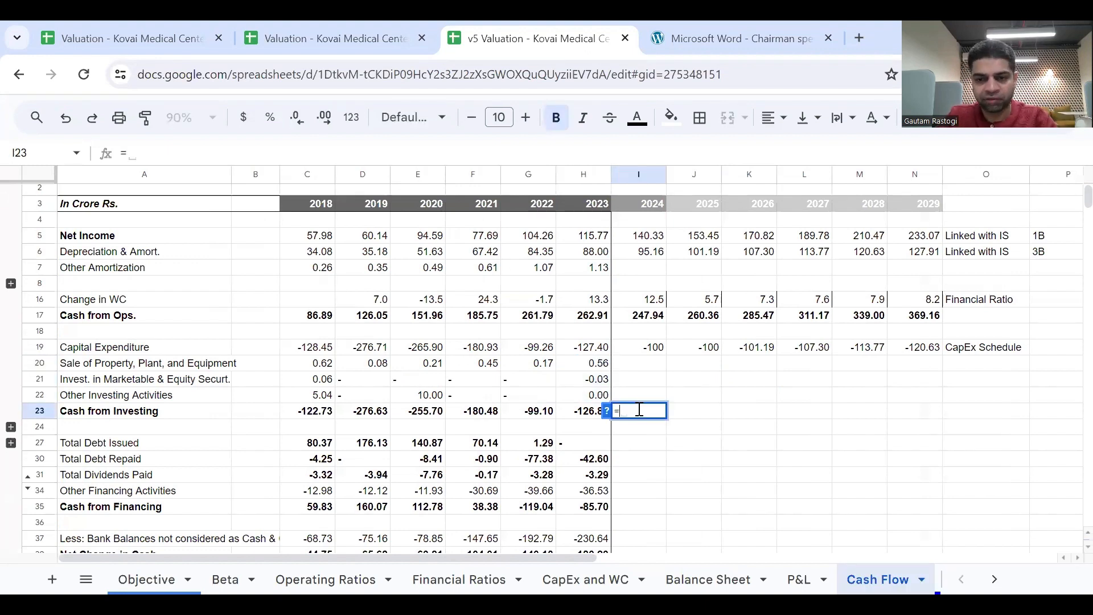
left_click(659, 349)
key("Up")
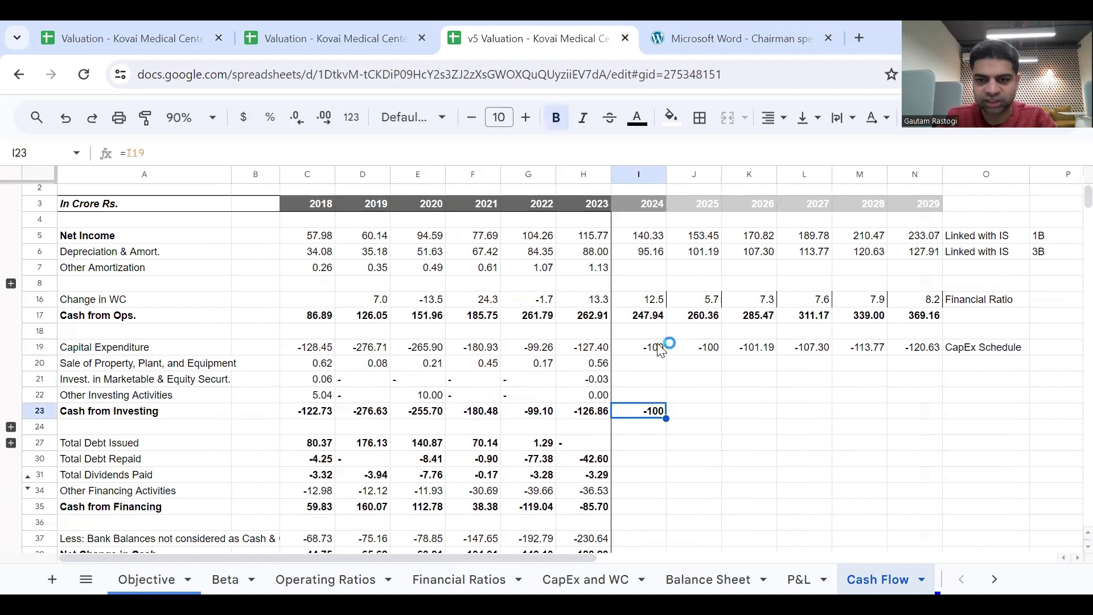
left_click_drag(666, 418, 911, 420)
Select the 2024 Total Debt Issued cell I27 in the financing section of the cash flow statement.
scroll(871, 477, "down", 1)
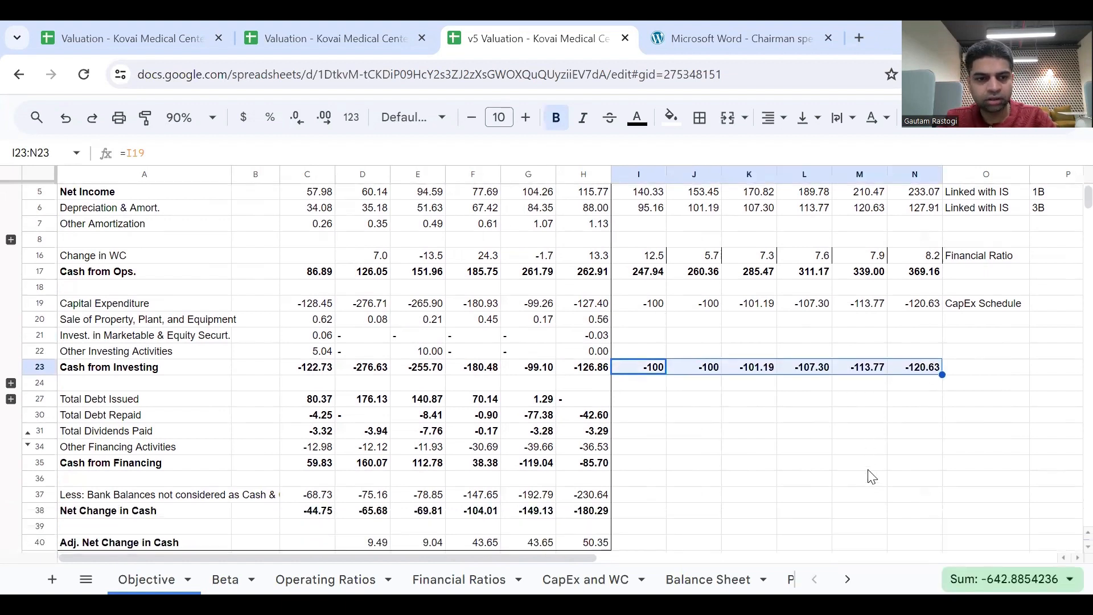
left_click(675, 433)
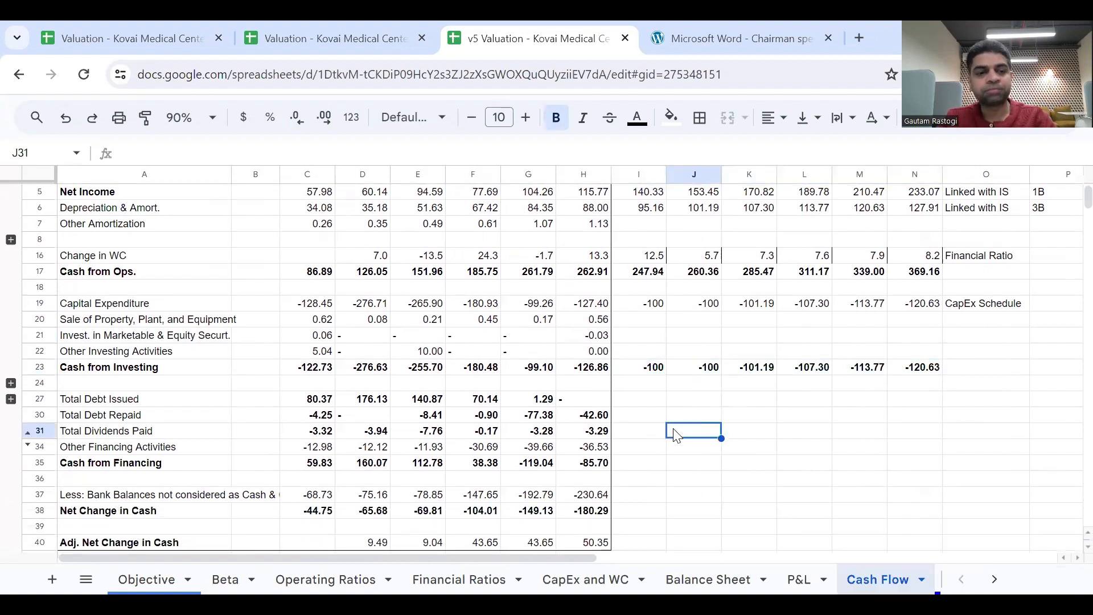
left_click(642, 401)
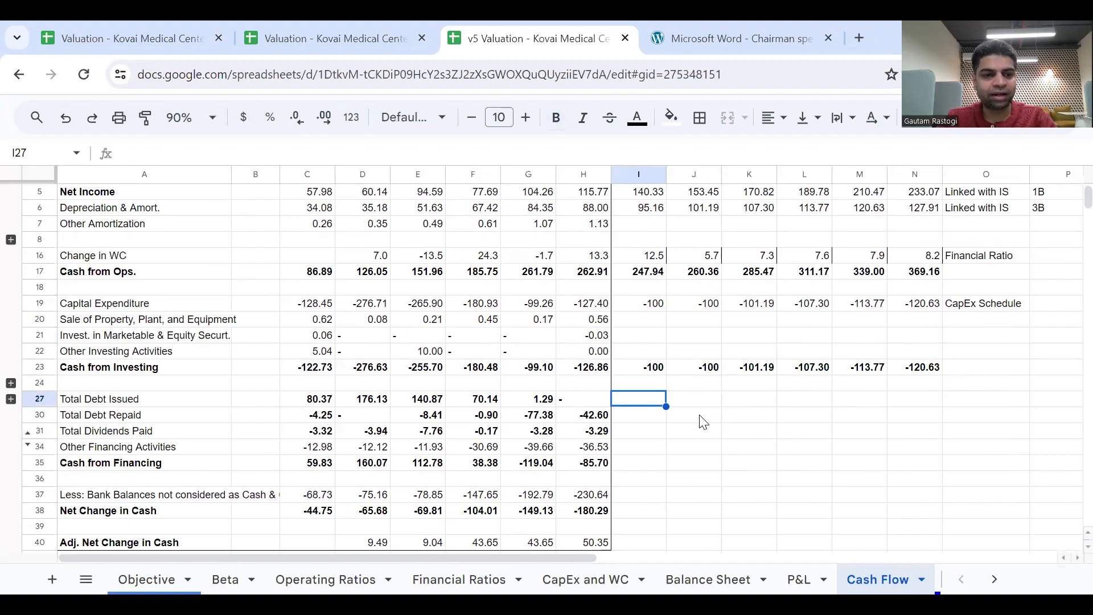
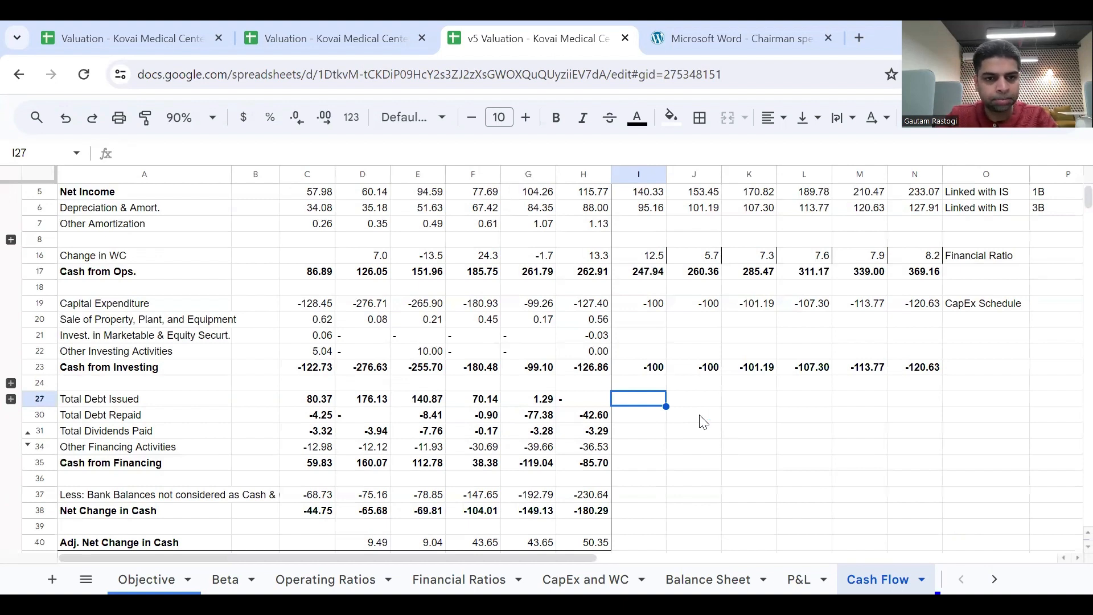
Enter 0 for Total Debt Issued in every forecast year from 2024 to 2029 (I27:N27).
type("0")
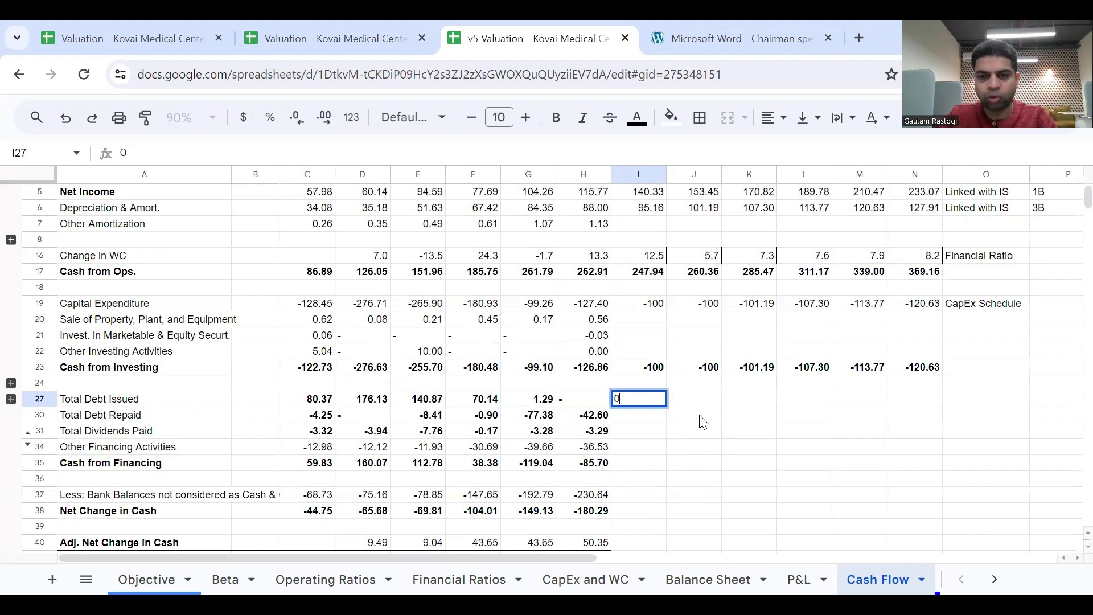
key("Return")
key("Up")
key("Right")
type("0")
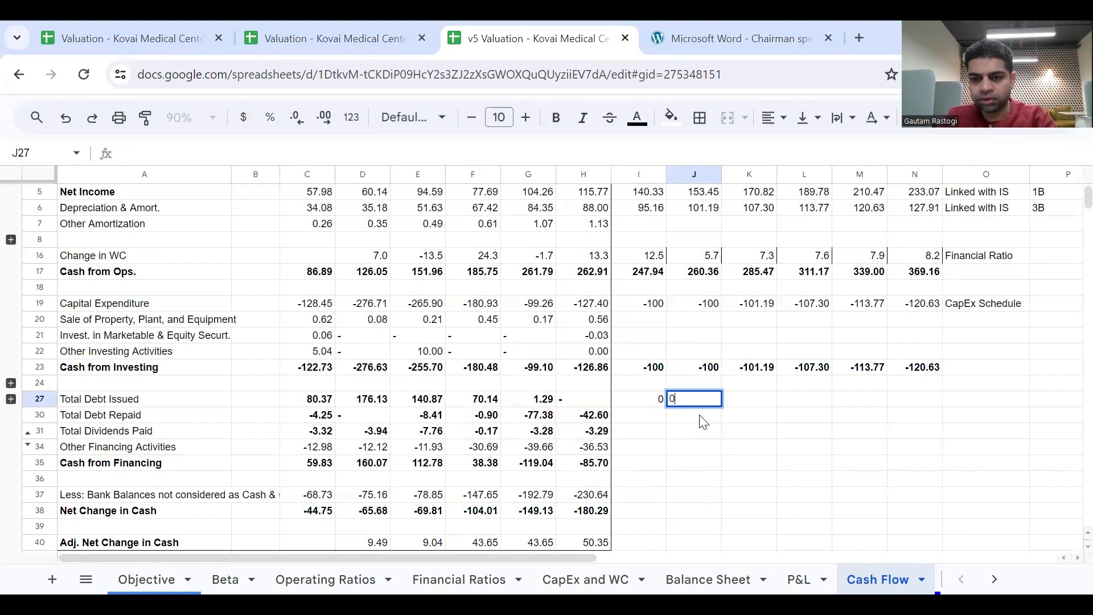
key("Tab")
type("0")
key("Tab")
type("0")
key("Tab")
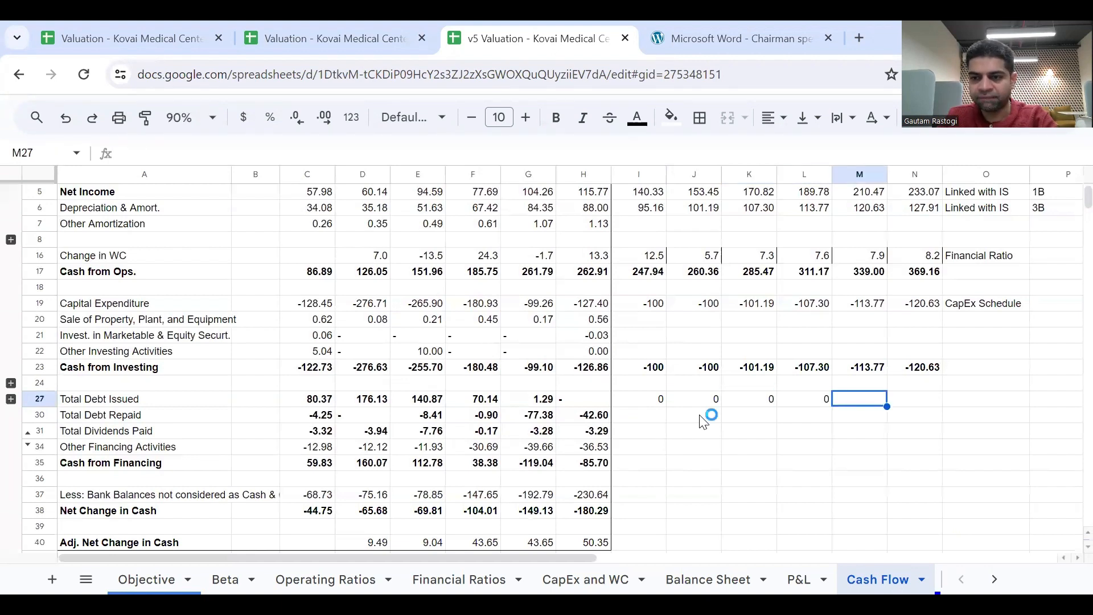
type("0")
key("Tab")
type("0")
key("Down")
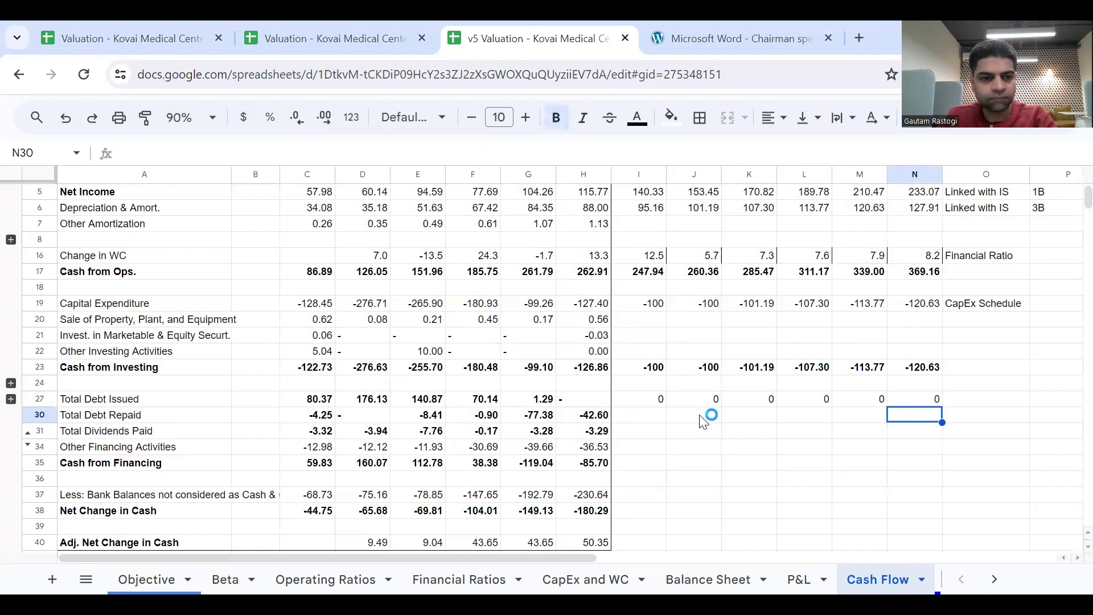
Enter 0 for Total Debt Repaid in every forecast year from 2024 to 2029 (I30:N30).
key("Left")
key("Left")
key("Left")
key("Left")
key("Left")
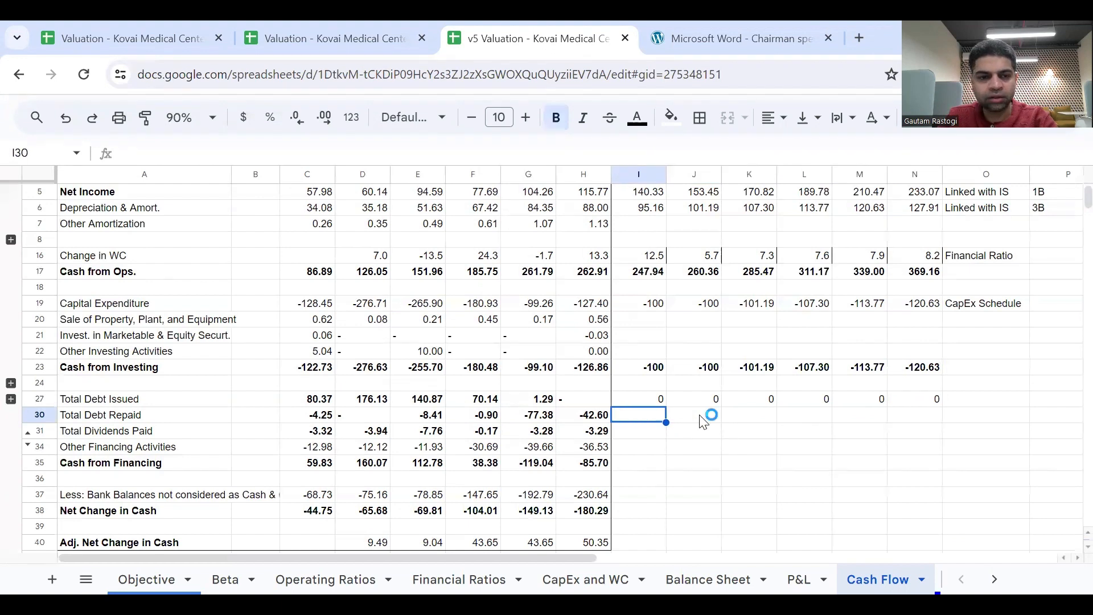
type("0")
key("Tab")
type("0")
key("Tab")
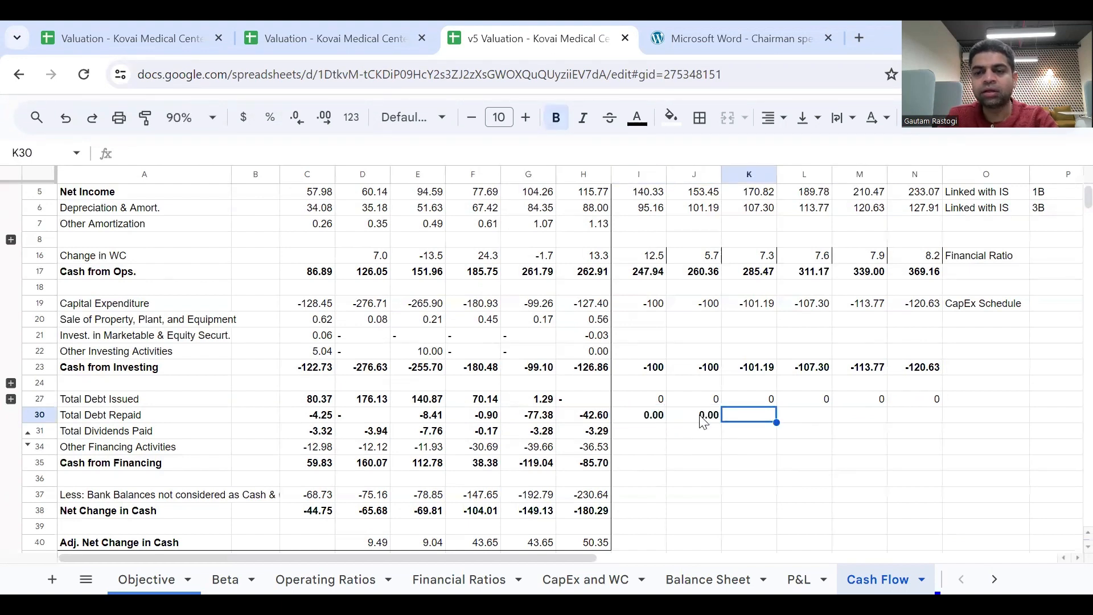
type("0")
key("Tab")
type("0")
key("Tab")
type("0")
key("Tab")
type("0")
key("Tab")
Format the forecast Total Debt Issued and Total Debt Repaid values in I27:N30 with one decimal place.
key("Up")
key("Left")
key("Left")
key("Left")
key("Left")
key("Left")
key("Left")
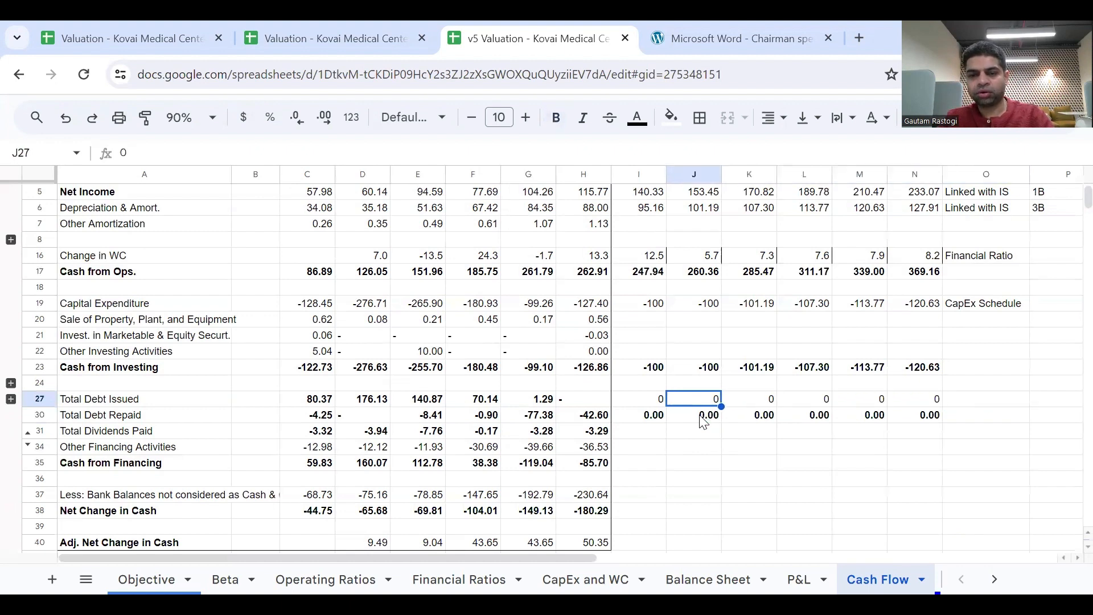
key("shift+Right")
key("shift+Right")
key("shift+Right")
key("shift+Right")
key("shift+Right")
key("shift+Down")
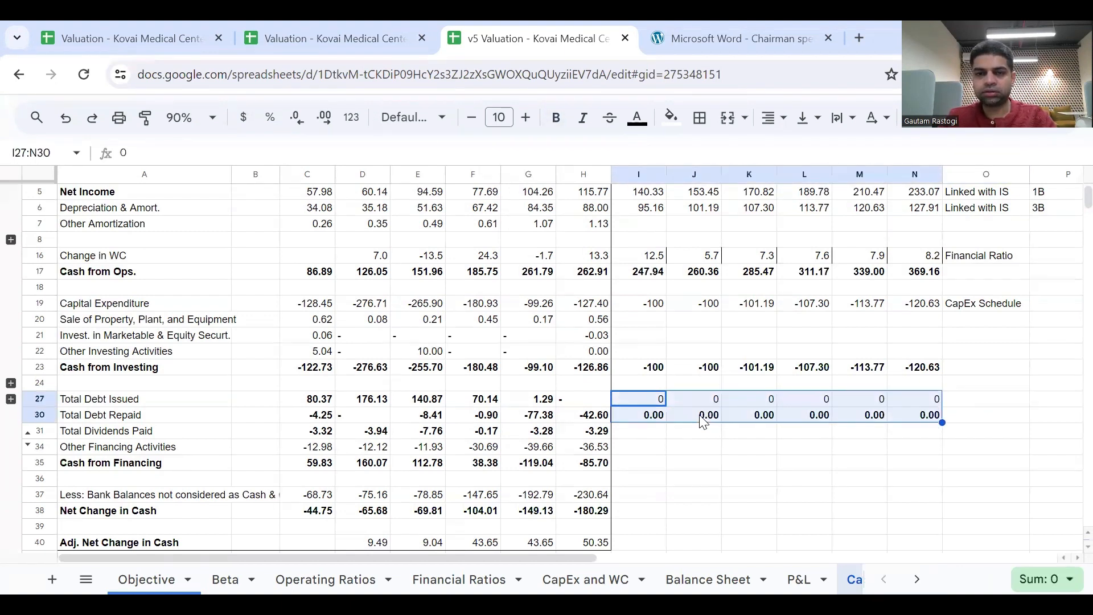
left_click(291, 126)
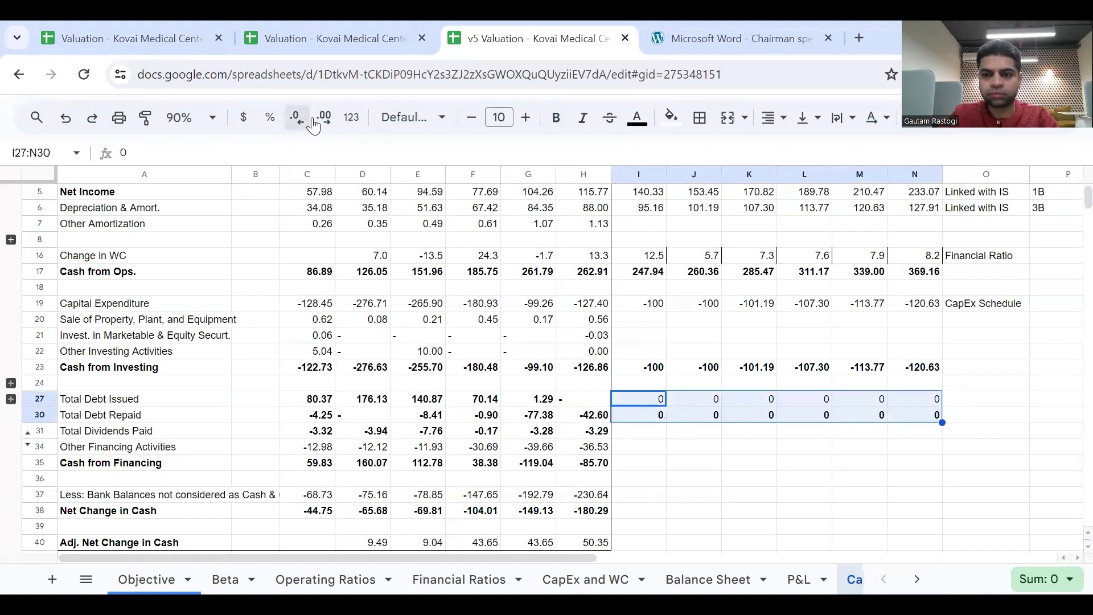
left_click(320, 120)
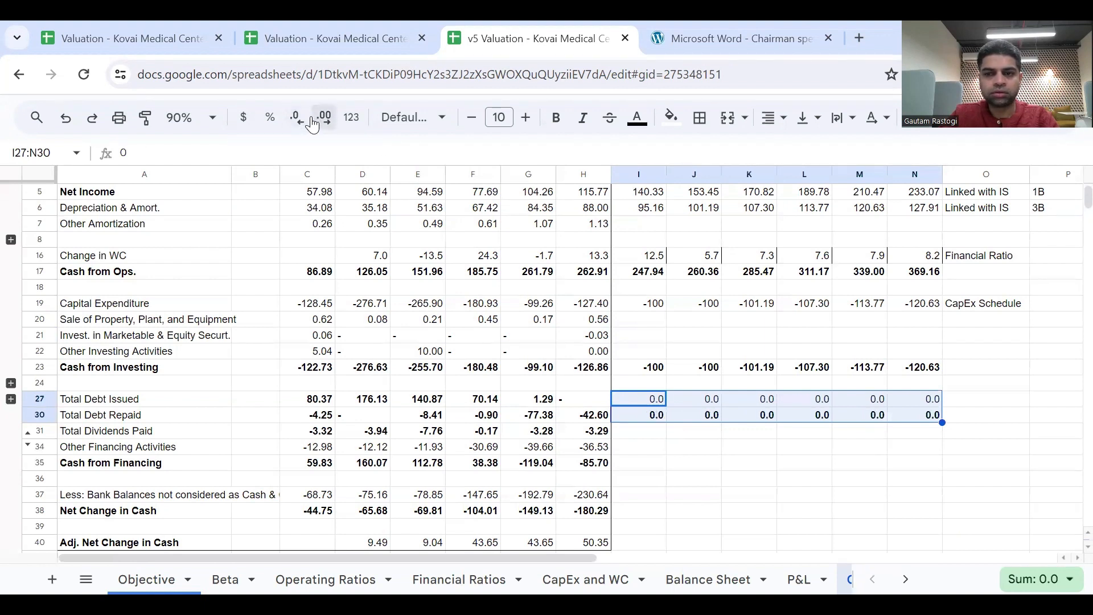
left_click(670, 437)
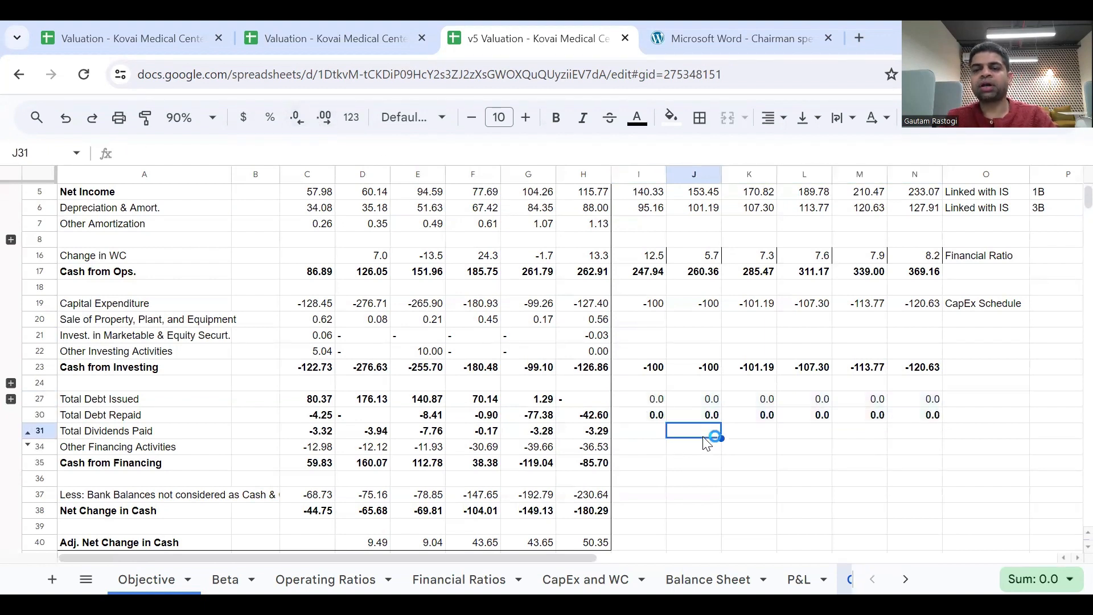
left_click(648, 406)
key("shift+Right")
key("shift+Right")
key("shift+Right")
key("shift+Right")
key("shift+Right")
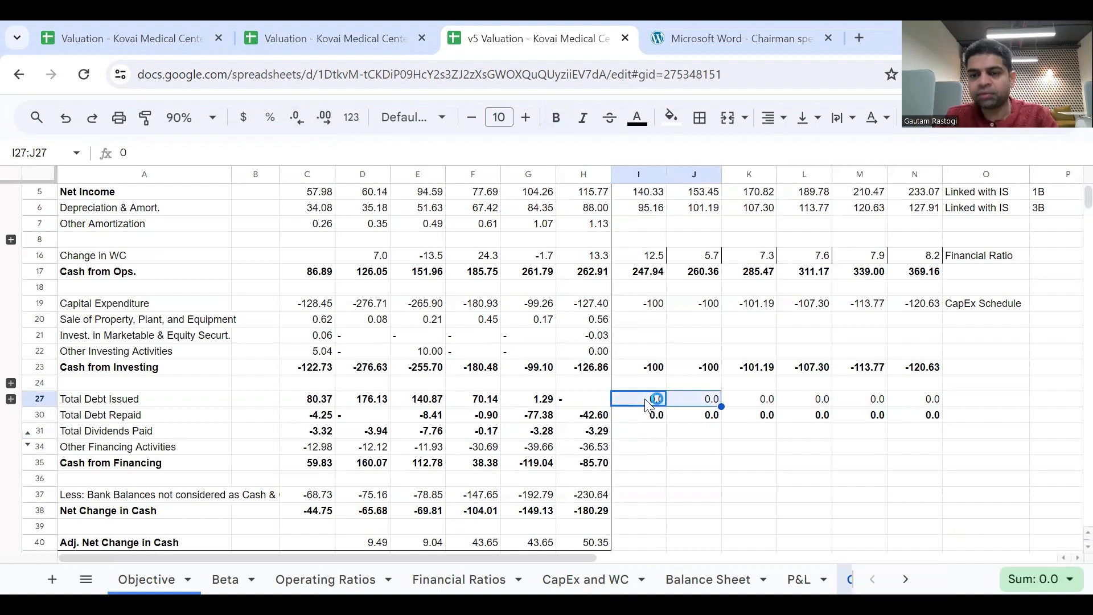
key("shift+Down")
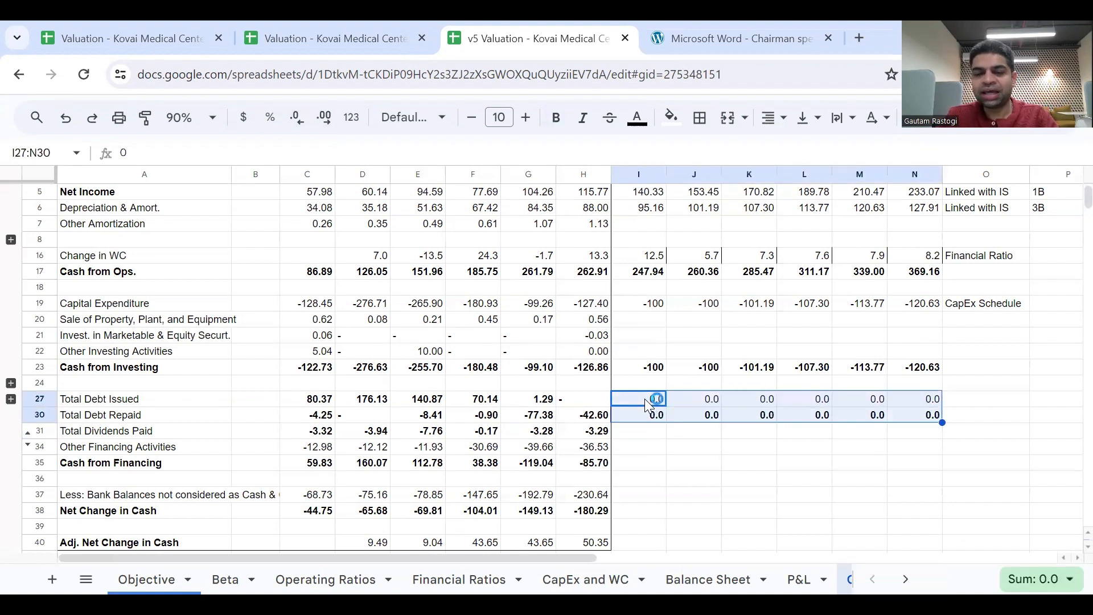
left_click(645, 400)
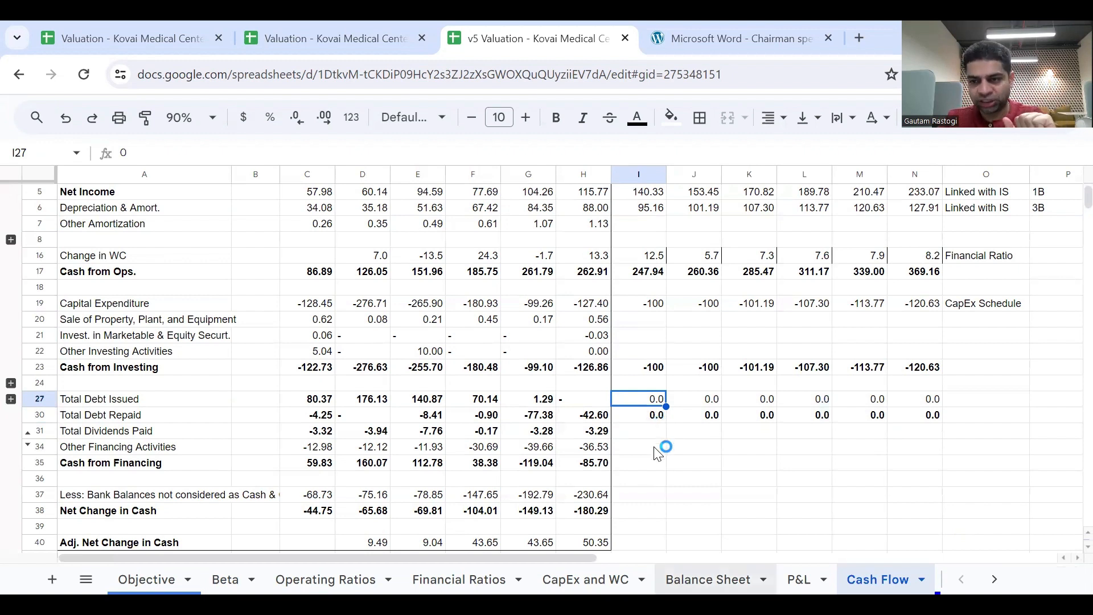
left_click(967, 403)
double_click(968, 403)
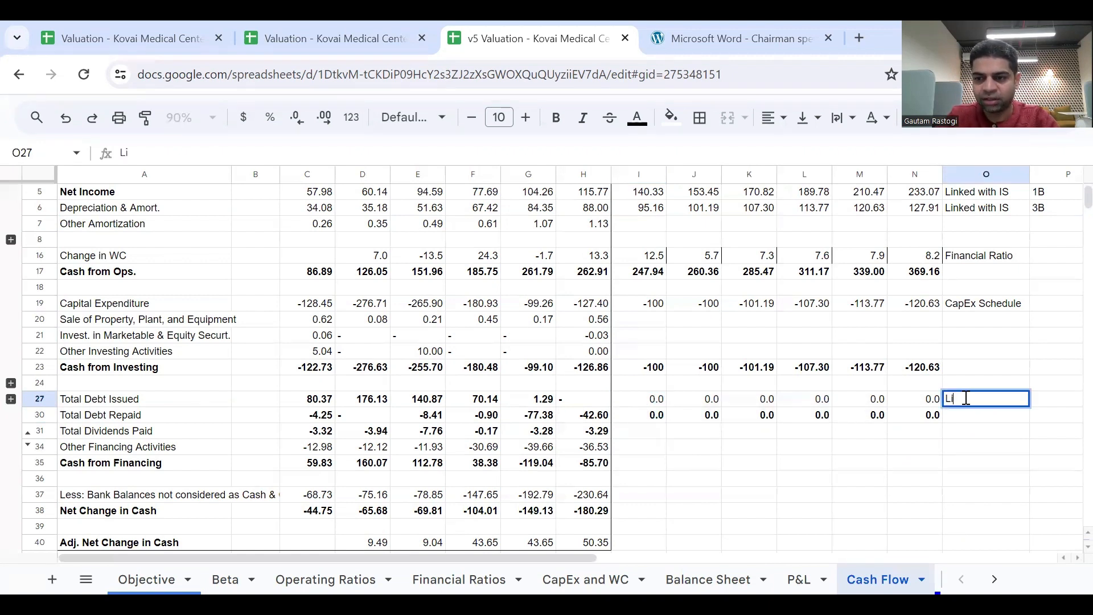
left_click(660, 401)
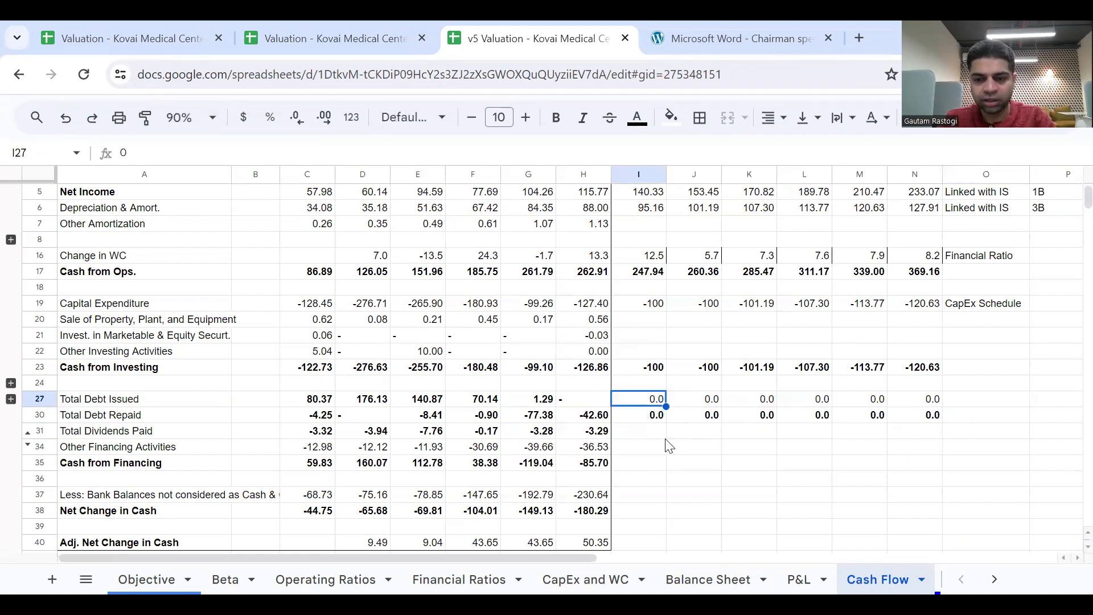
Extend the 2024 LT Loan formula in I40 of the Balance Sheet by adding 'Cash Flow'!I27 and subtracting 'Cash Flow'!I30.
left_click(708, 580)
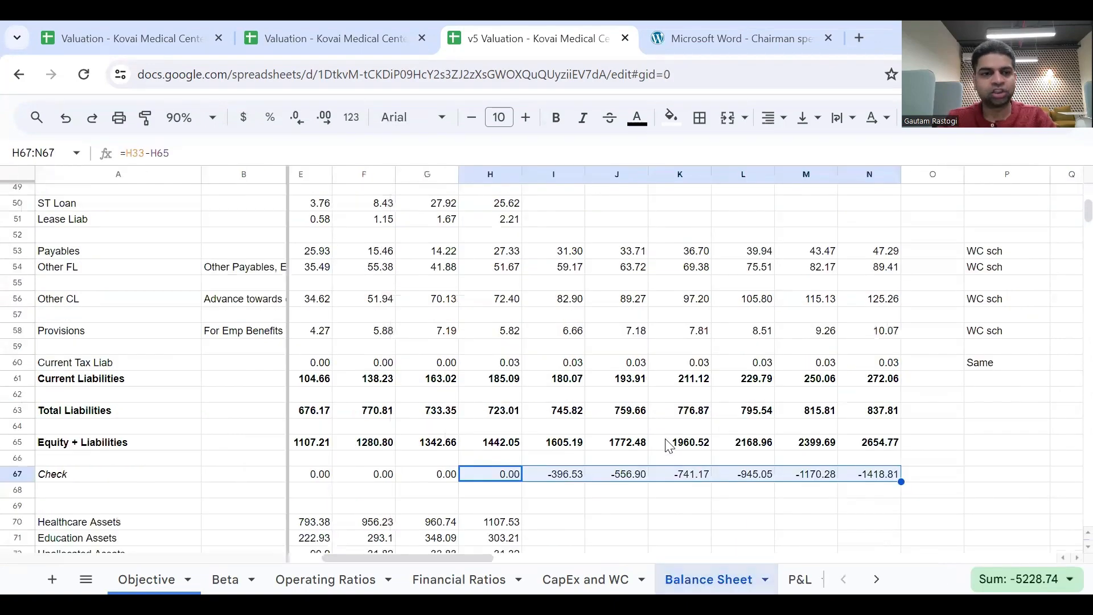
scroll(669, 446, "up", 7)
scroll(669, 445, "down", 6)
scroll(669, 446, "up", 3)
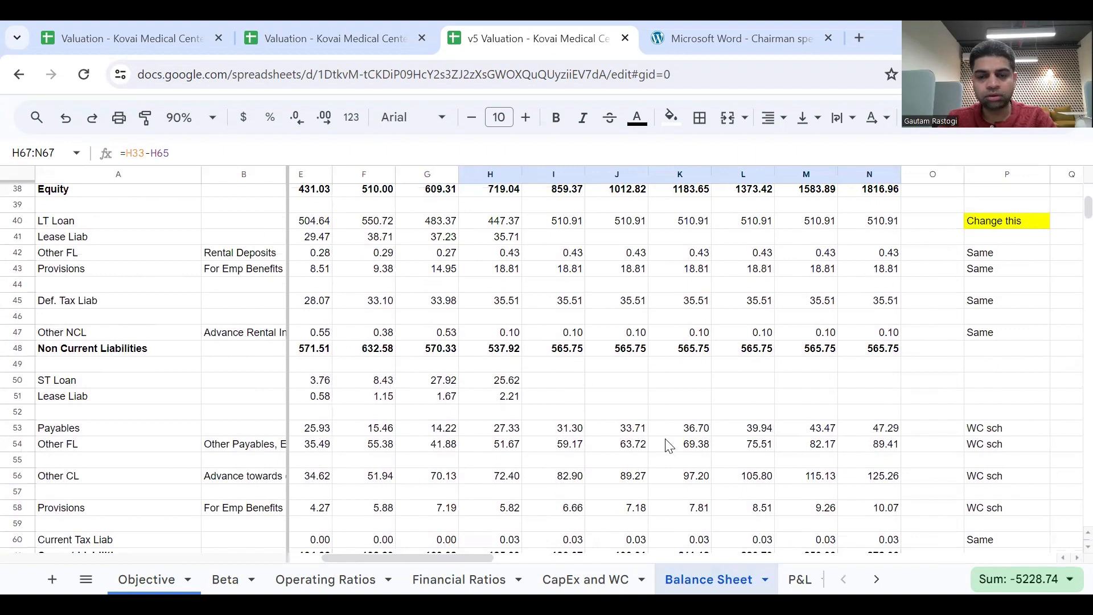
scroll(669, 445, "up", 2)
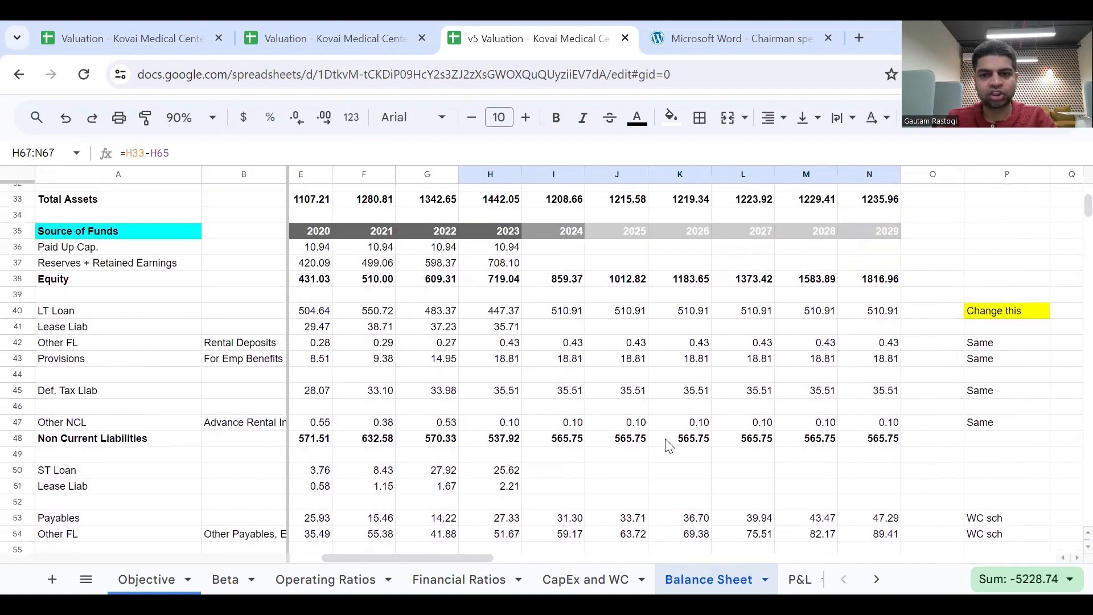
left_click(568, 312)
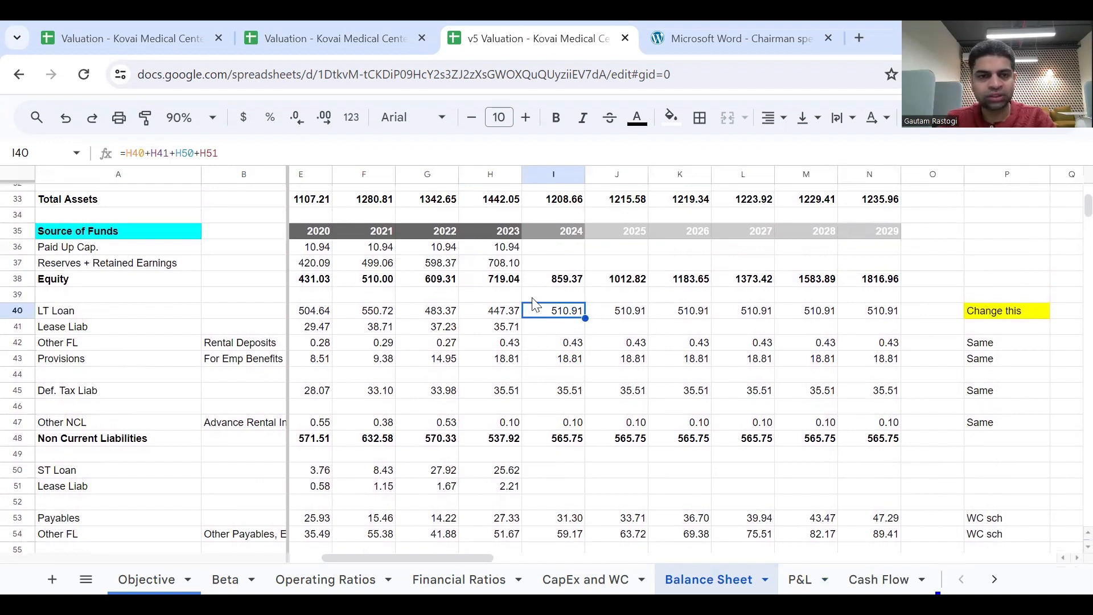
scroll(534, 304, "up", 1)
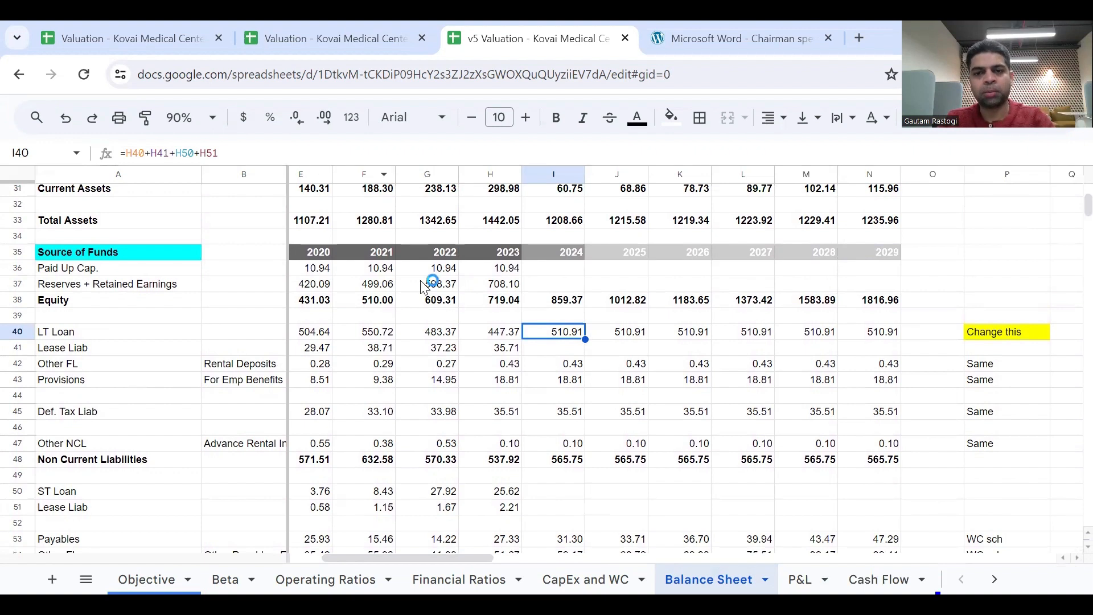
scroll(497, 282, "left", 1)
scroll(594, 356, "right", 1)
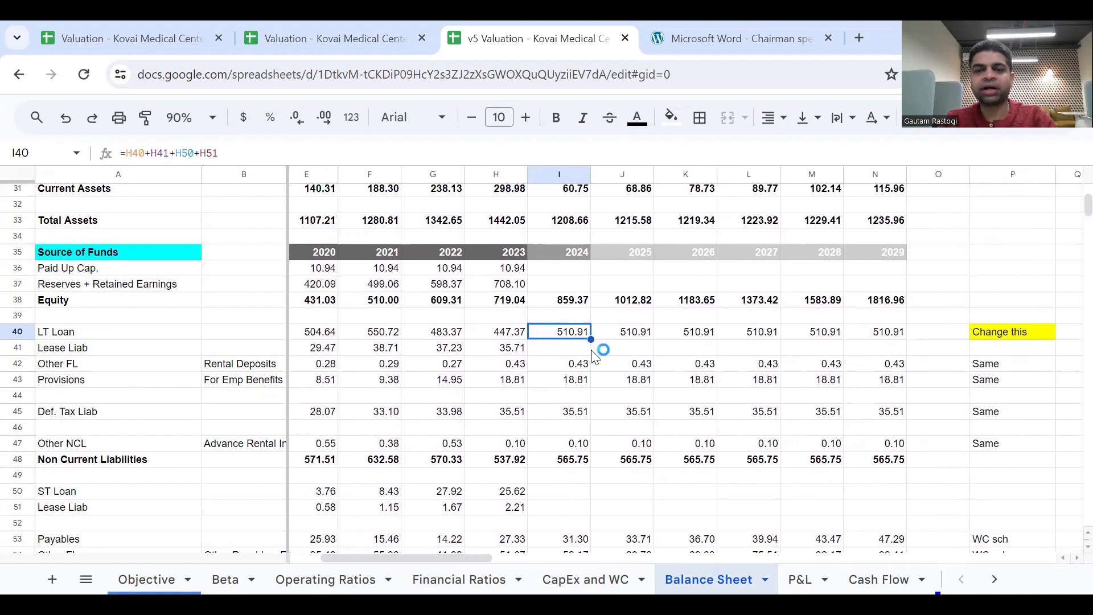
left_click(252, 149)
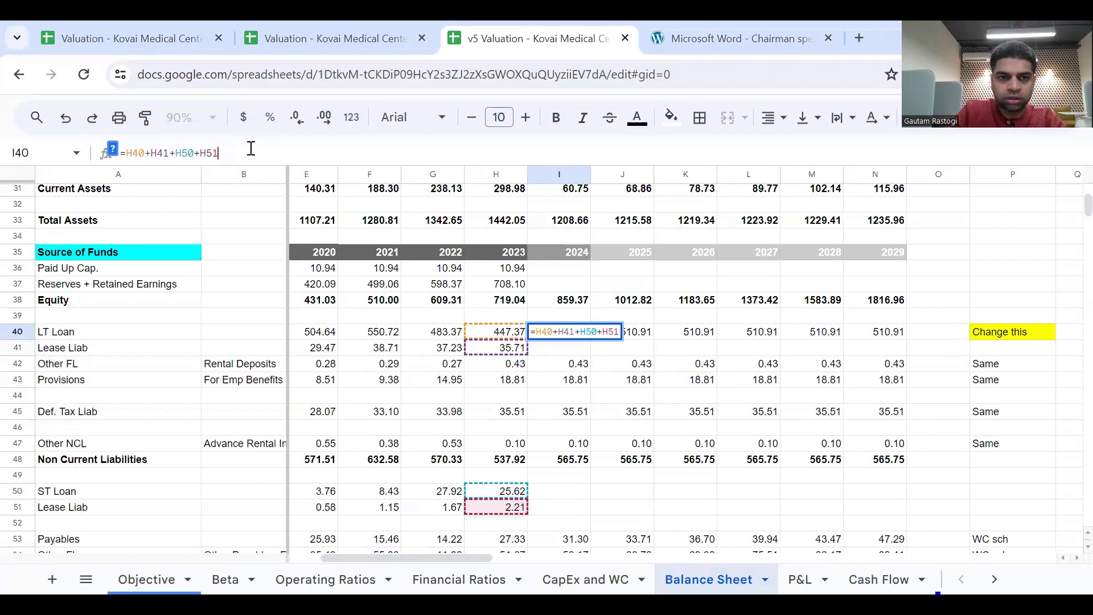
type("+")
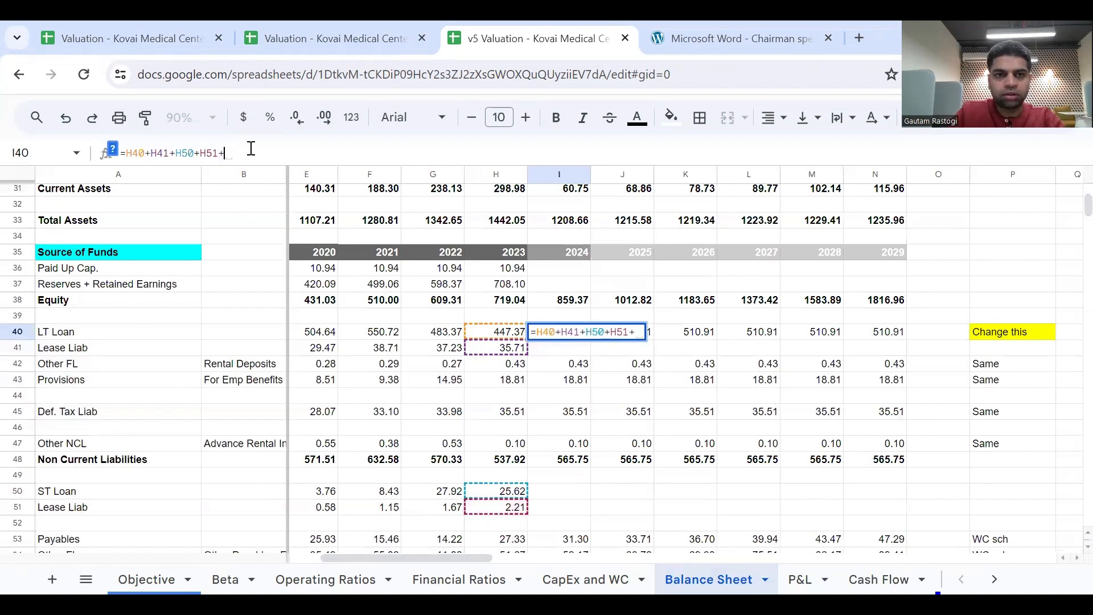
left_click(887, 579)
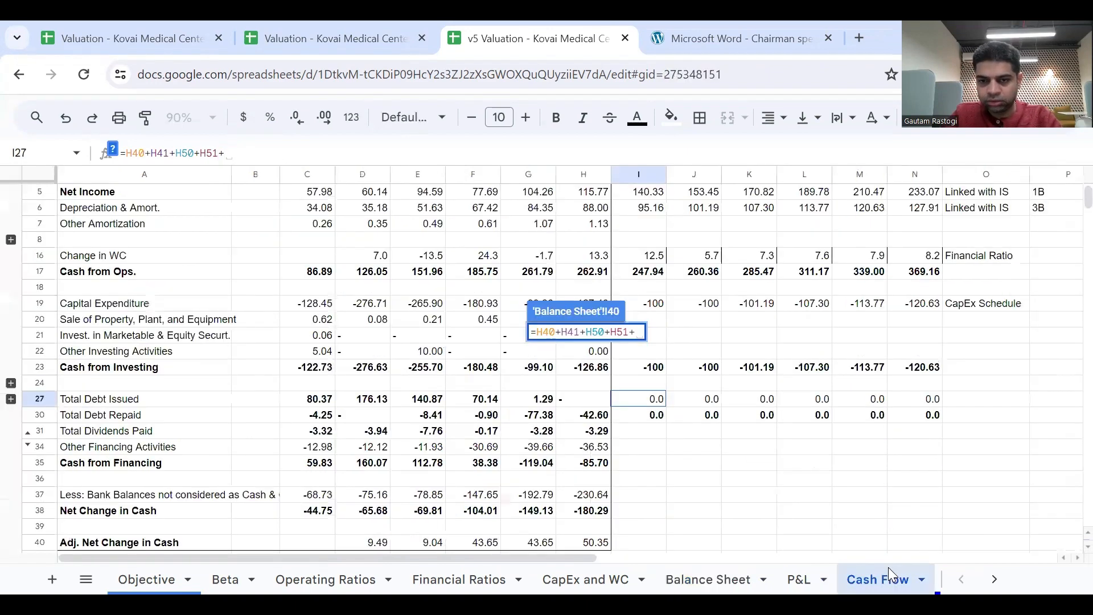
left_click(644, 405)
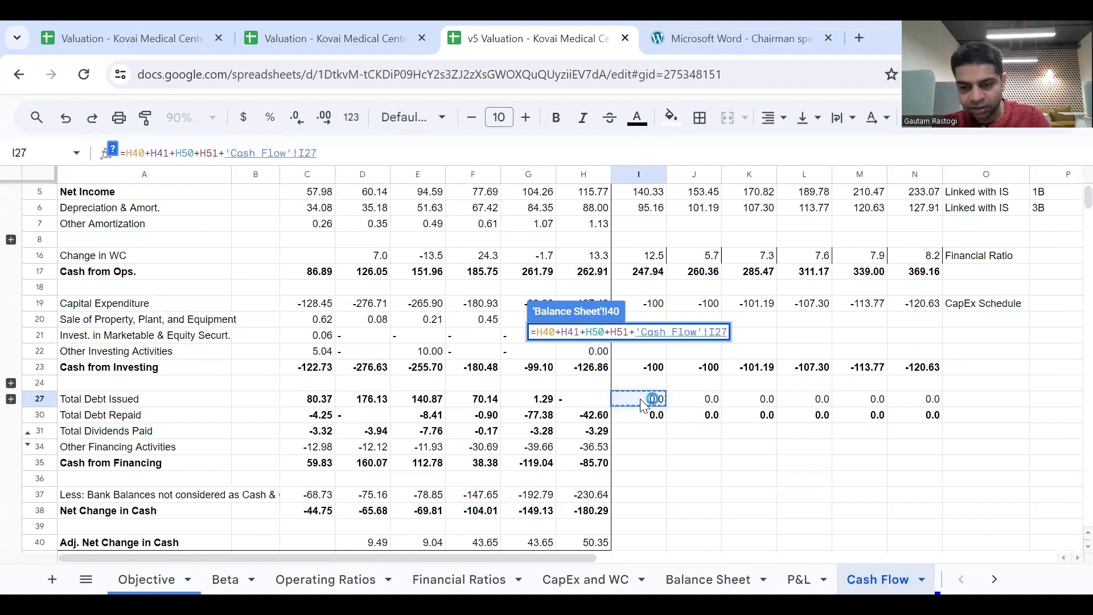
type("-")
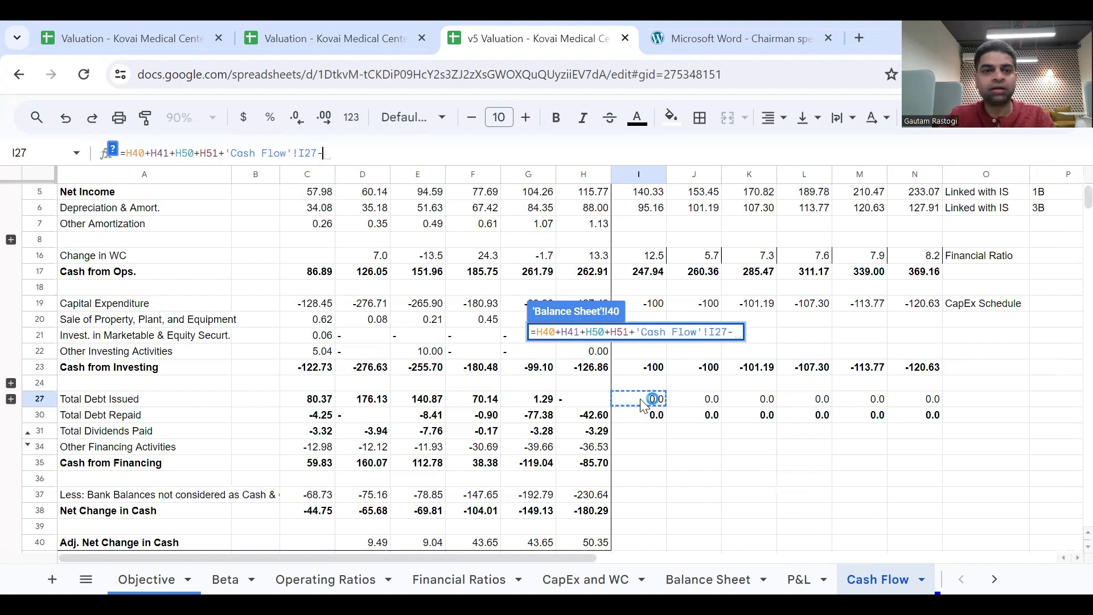
left_click(658, 419)
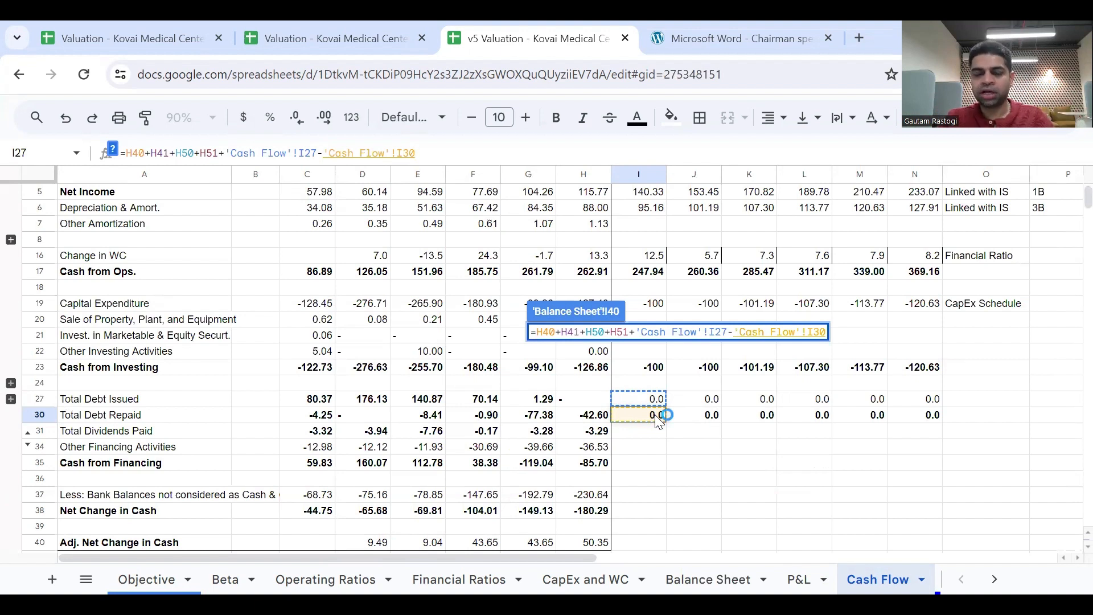
key("Return")
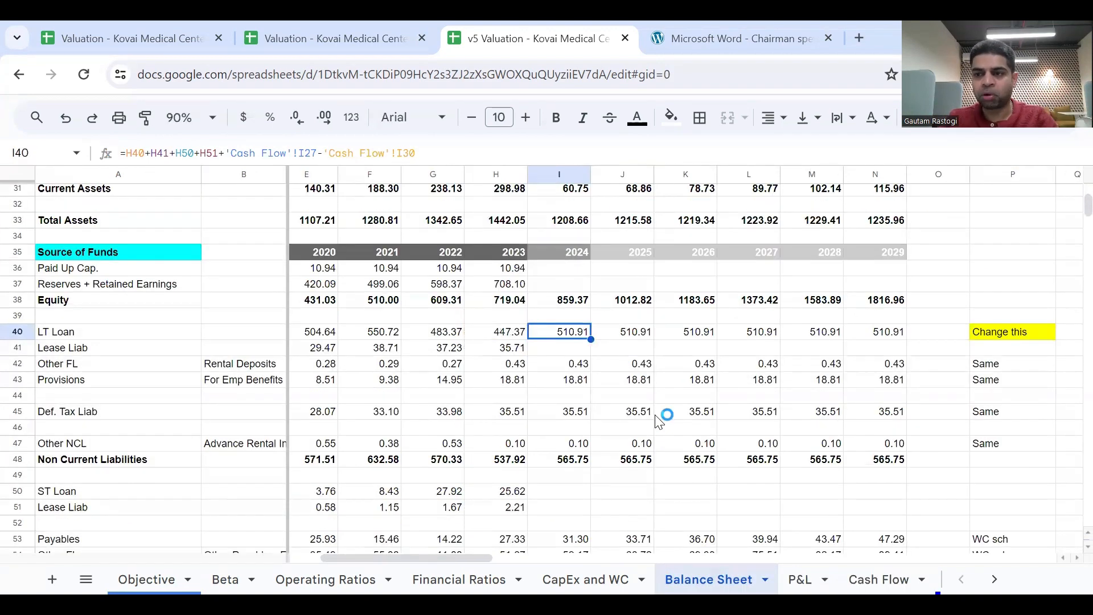
Fill the LT Loan formula from I40 through N40 on the Balance Sheet and check the copied references in J40.
left_click(875, 575)
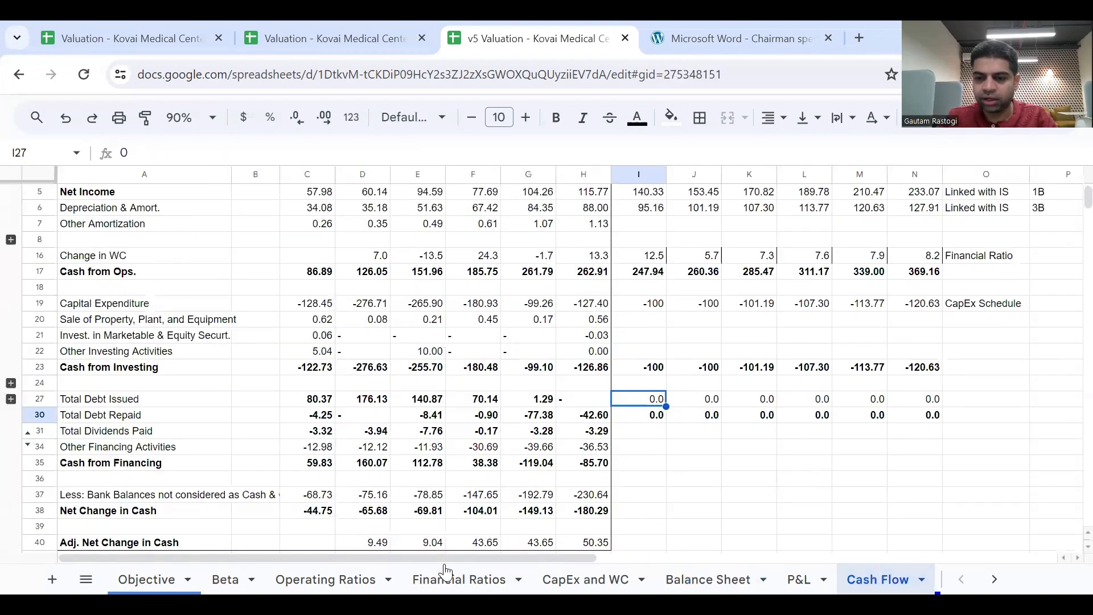
left_click(709, 579)
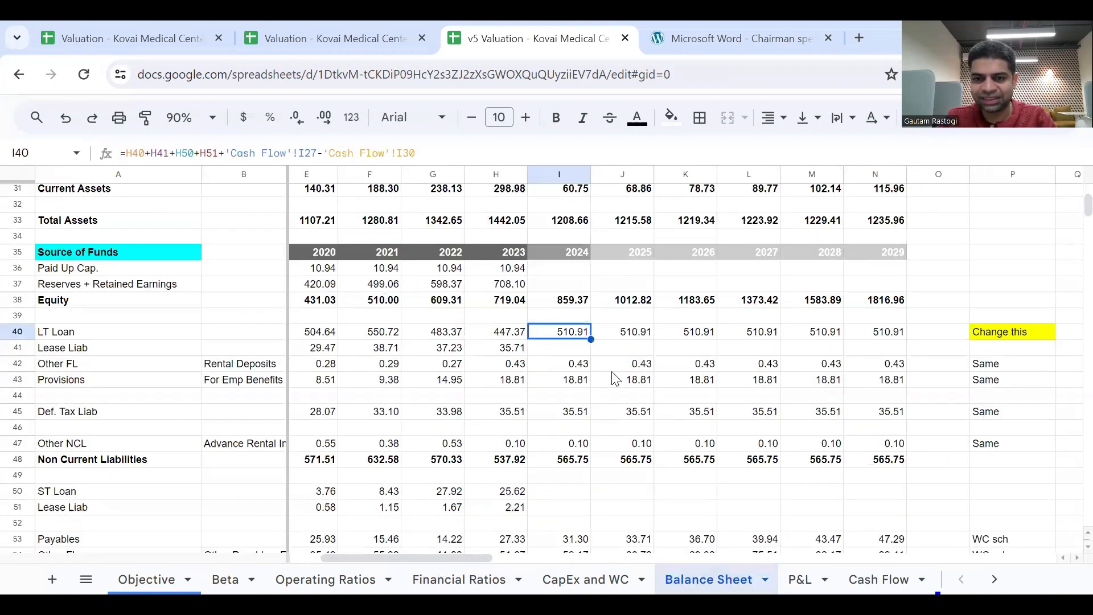
double_click(584, 335)
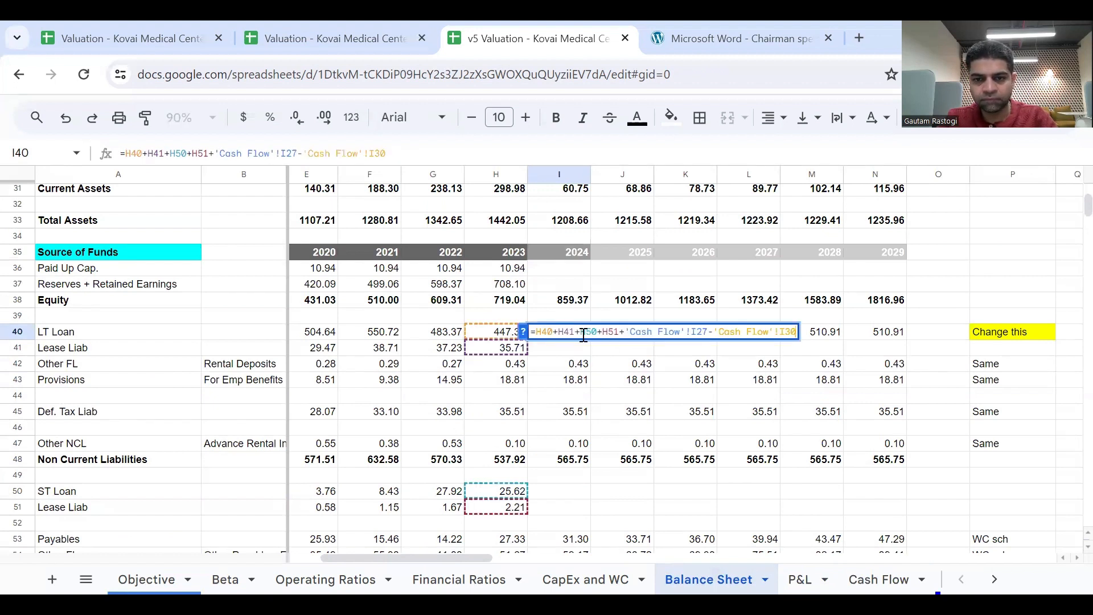
key("Escape")
triple_click(584, 335)
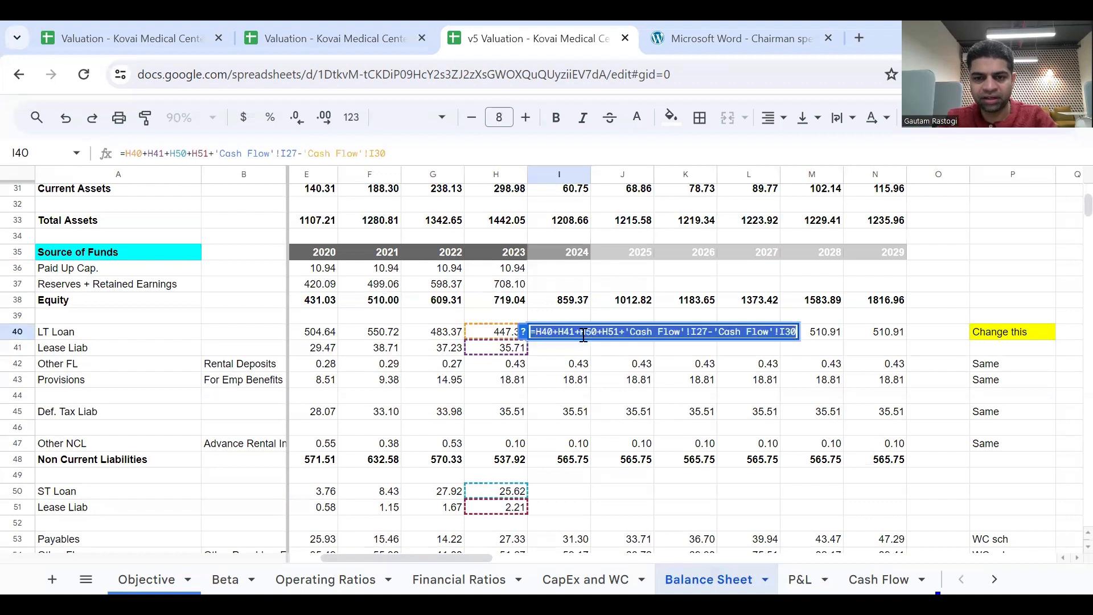
key("Escape")
left_click_drag(591, 340, 864, 343)
left_click(649, 336)
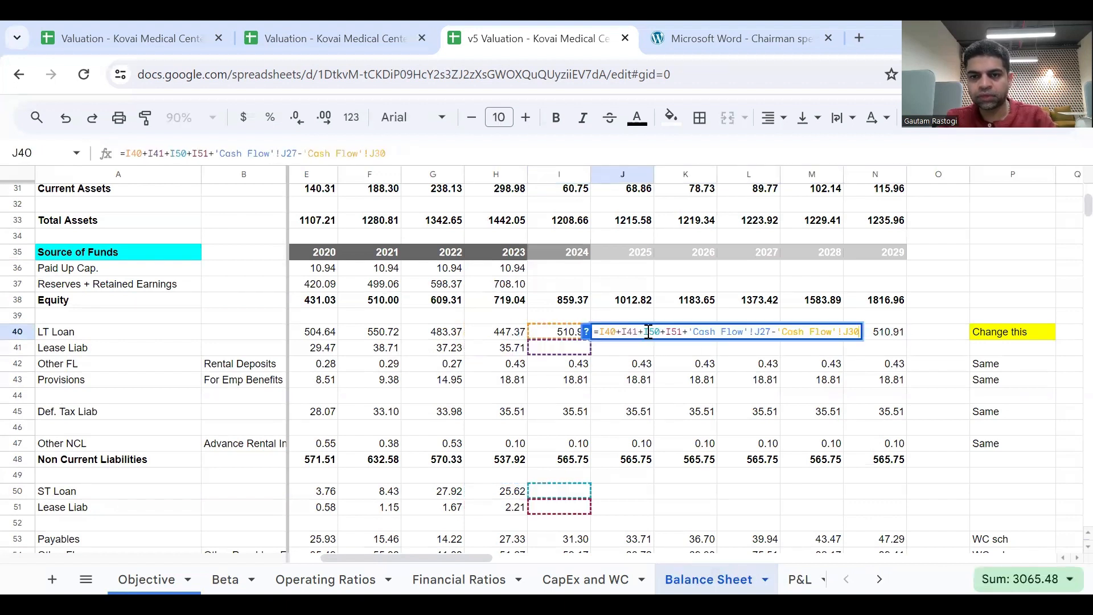
double_click(648, 333)
key("Escape")
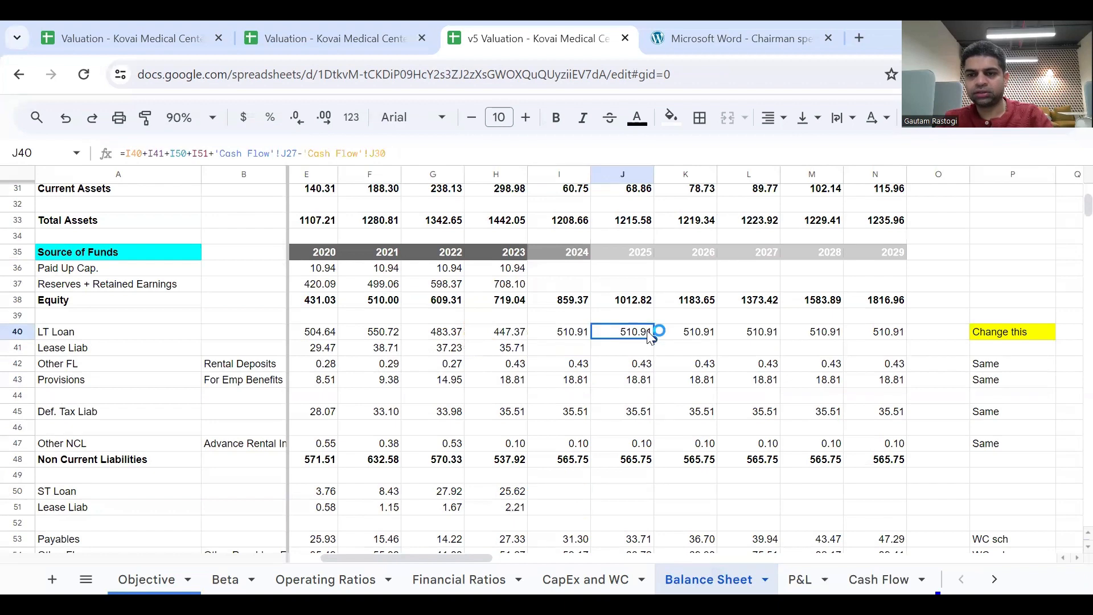
Remove the bold formatting from the financing rows C27:N34 on the Cash Flow sheet.
left_click(876, 576)
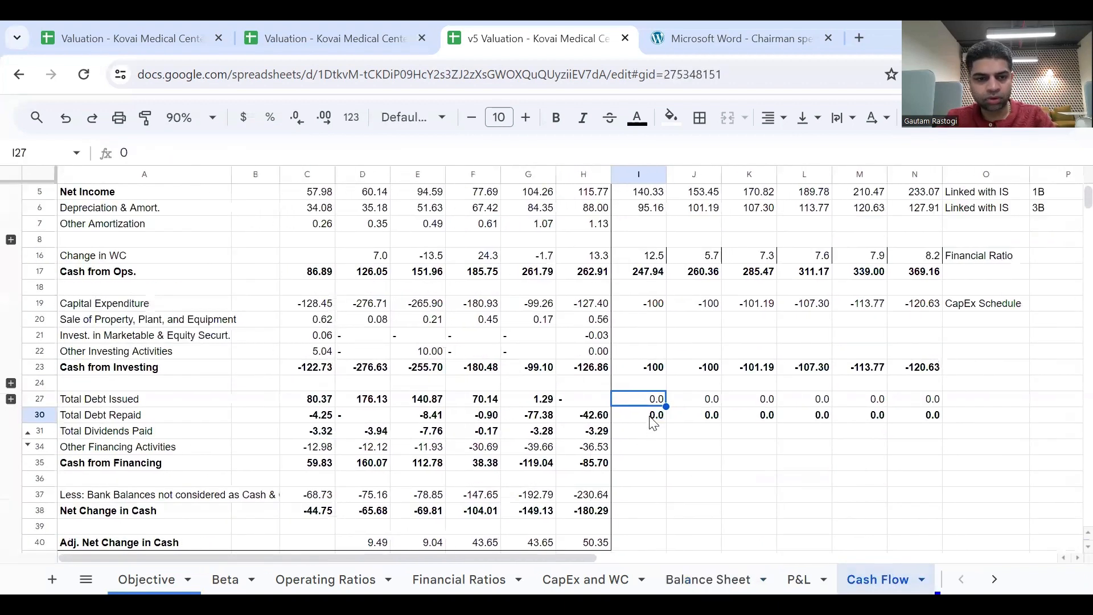
left_click(332, 403)
key("shift+Right")
key("shift+Right")
key("shift+Right")
key("shift+Right")
key("shift+Right")
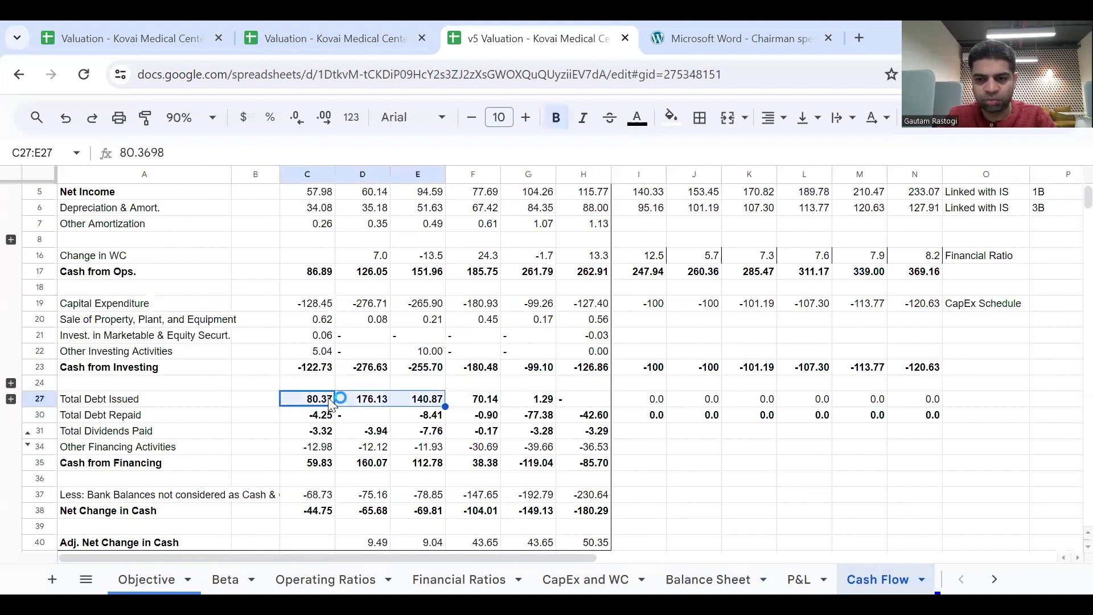
key("shift+Right")
key("shift+Right")
key("shift+Right")
key("shift+Right")
key("shift+Down")
key("shift+Down")
key("shift+Down")
key("shift+Right")
key("shift+Right")
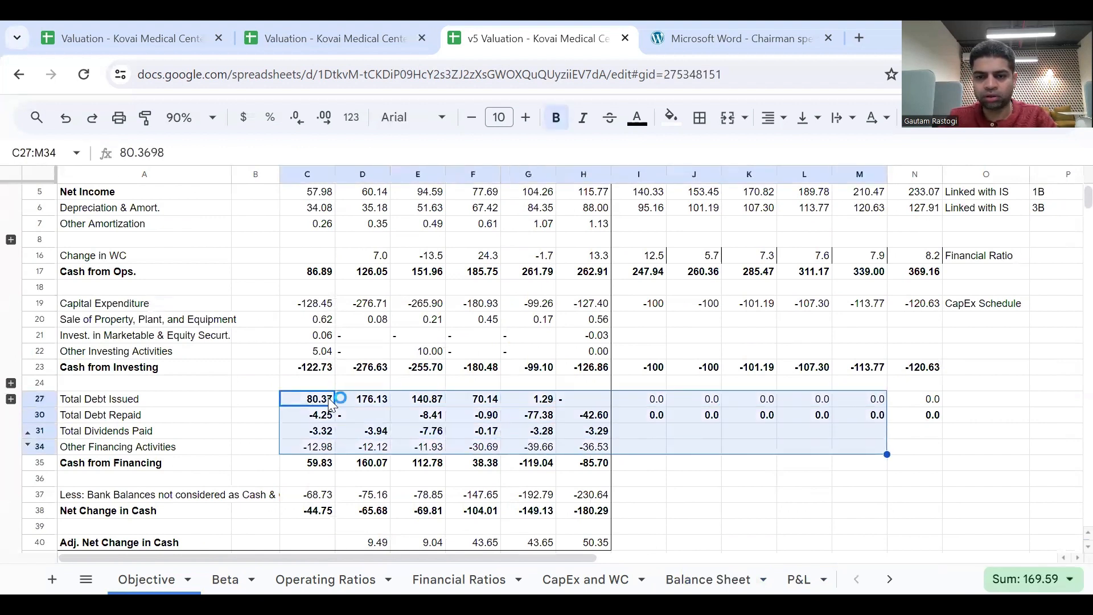
key("ctrl+b")
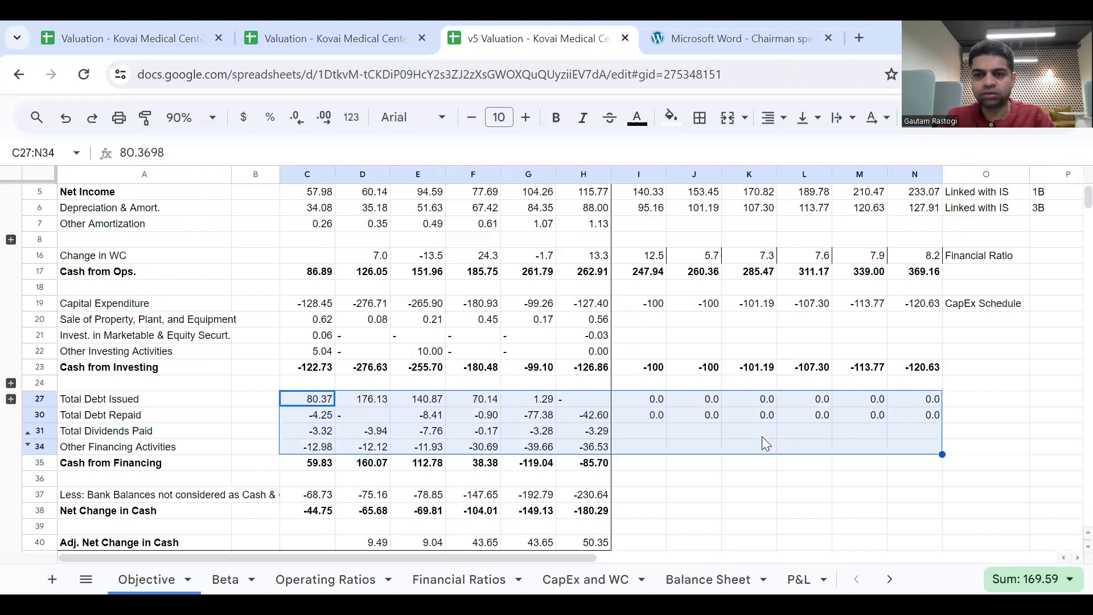
key("Up")
key("Up")
key("shift+Right")
key("shift+Right")
key("shift+Right")
key("shift+Right")
key("Up")
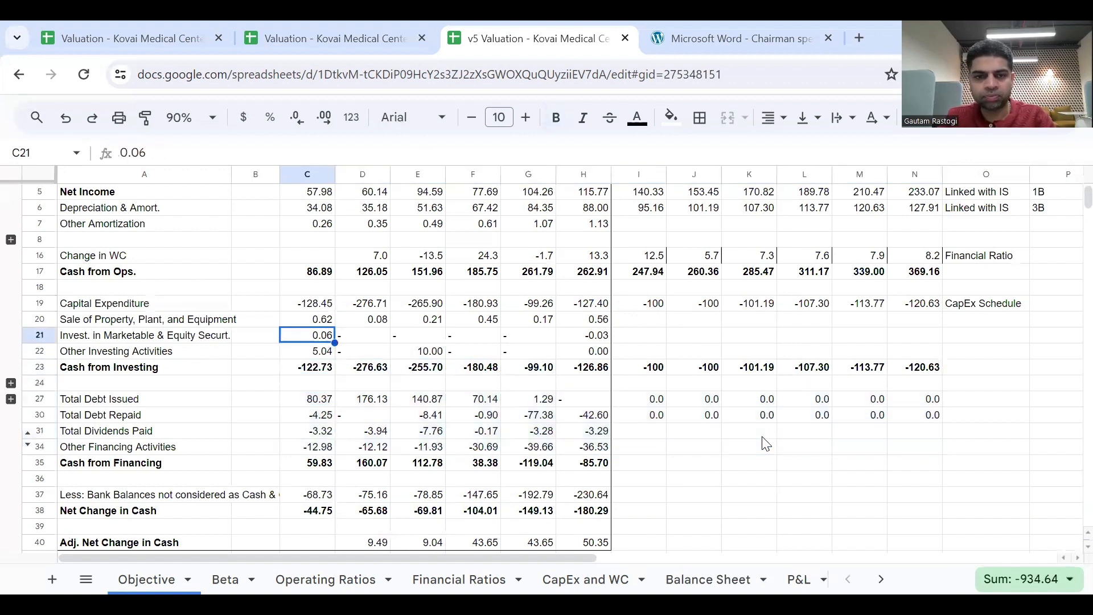
key("Up")
key("Up")
key("Up")
key("shift+Right")
left_click(797, 461)
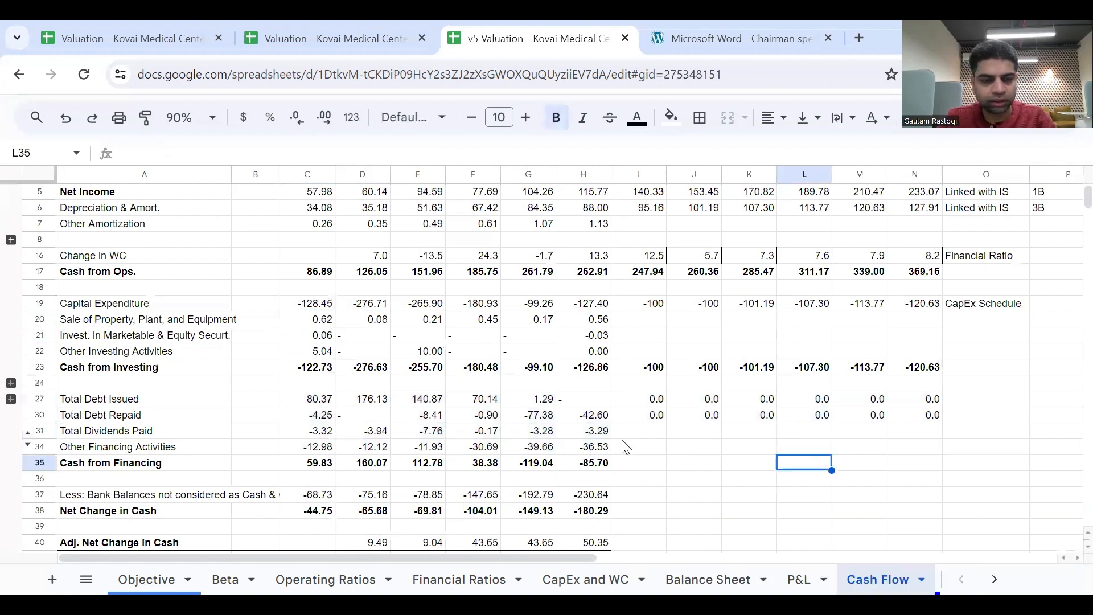
left_click(673, 450)
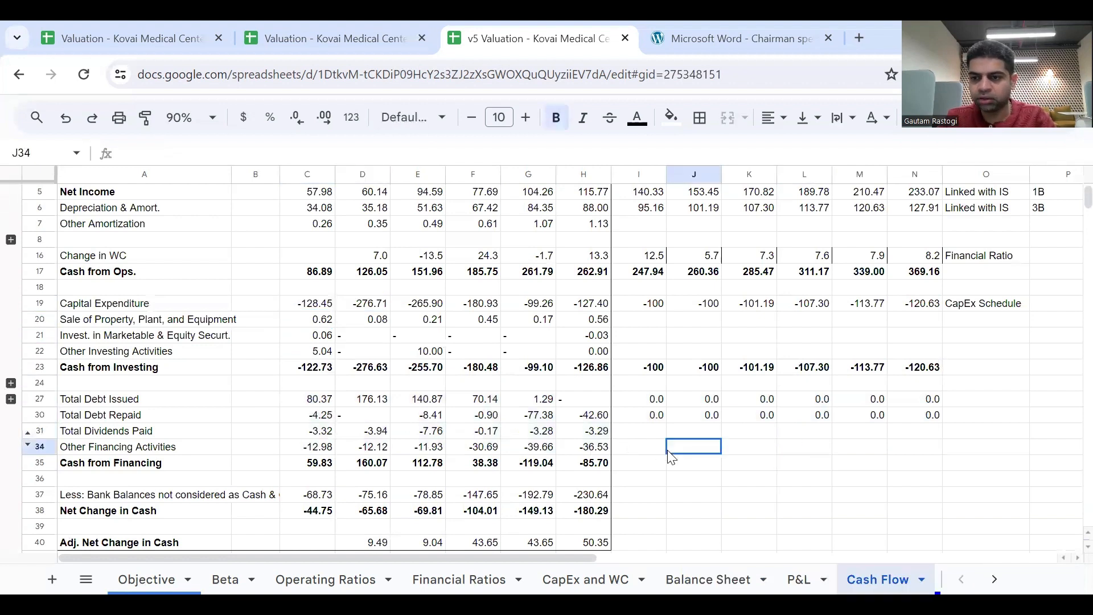
left_click(654, 399)
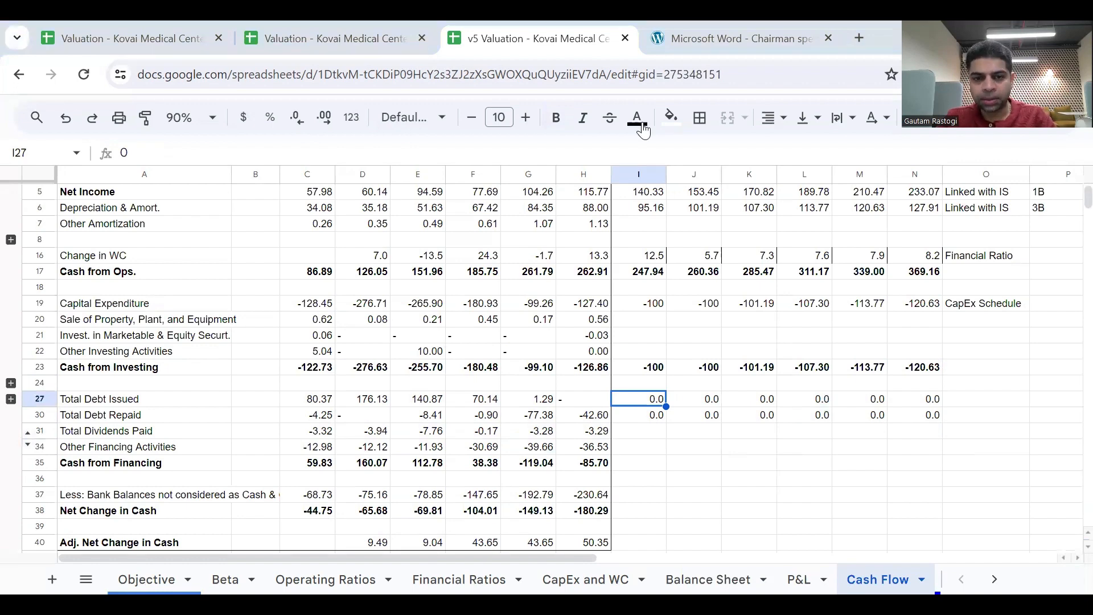
Check the whiteboard link diagram and label the Total Debt Issued and Total Debt Repaid rows "Linked with BS" in O27 and O30.
key("alt+Tab")
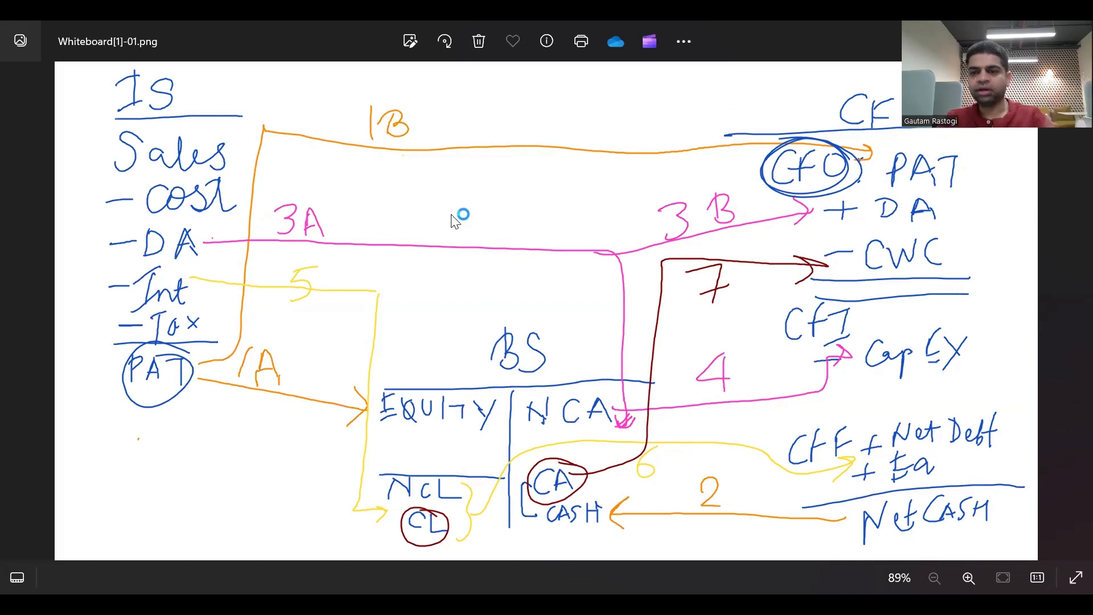
key("alt+Tab")
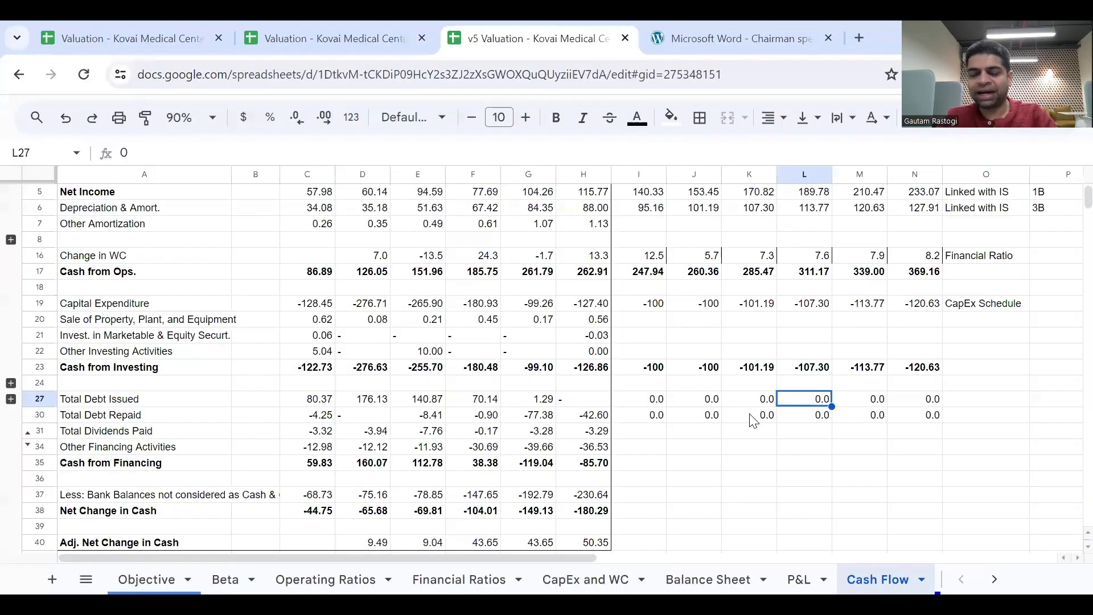
key("Right")
key("Right")
key("Right")
type("Liink")
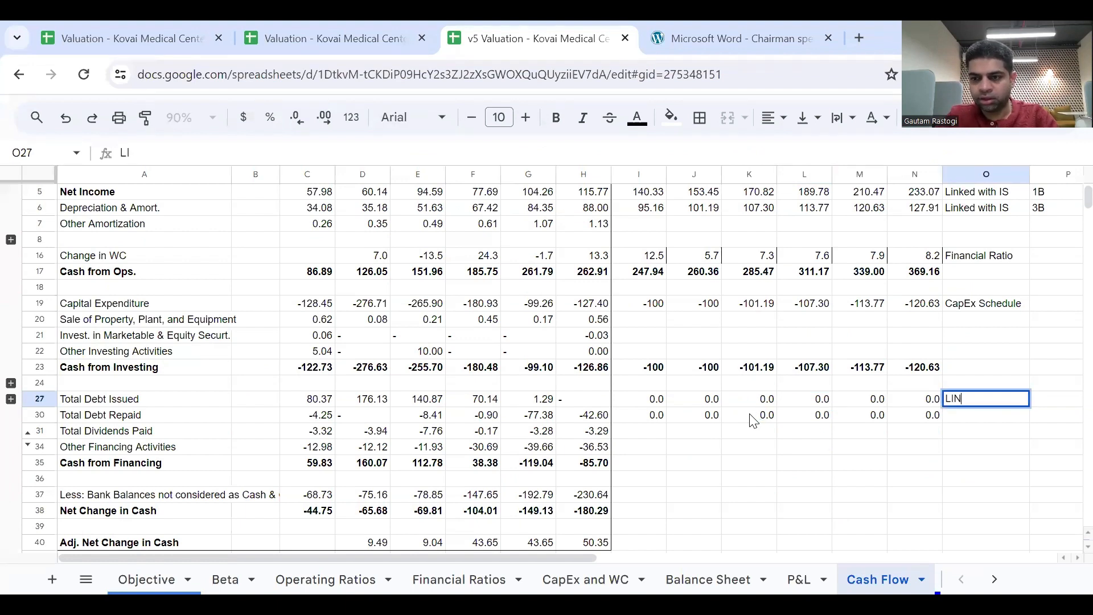
key("BackSpace")
key("BackSpace")
key("BackSpace")
type("inke")
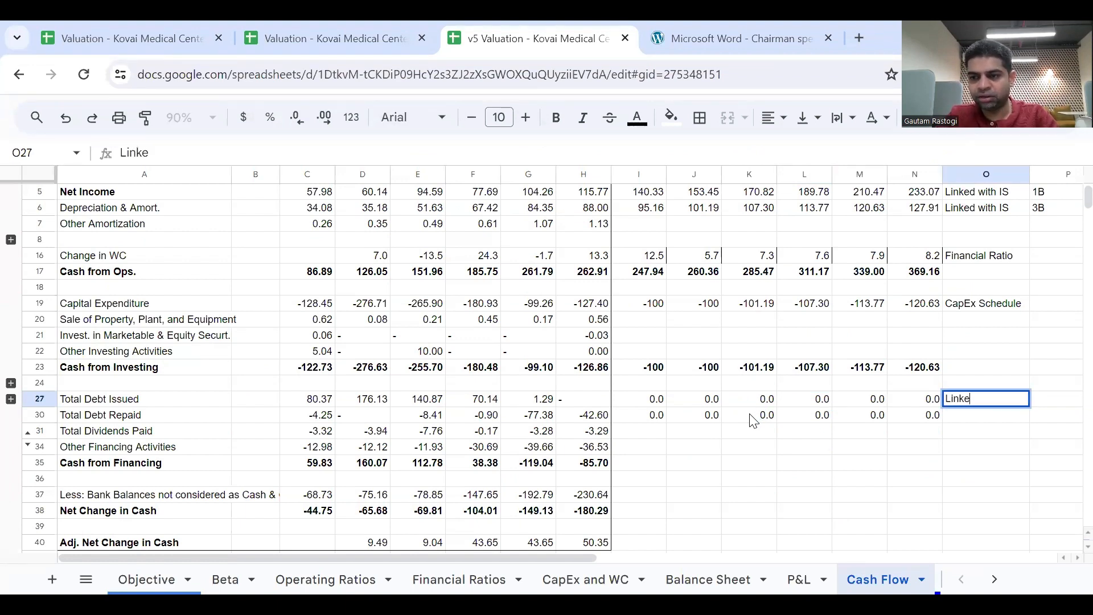
type("d with BS")
key("Return")
key("Up")
key("ctrl+c")
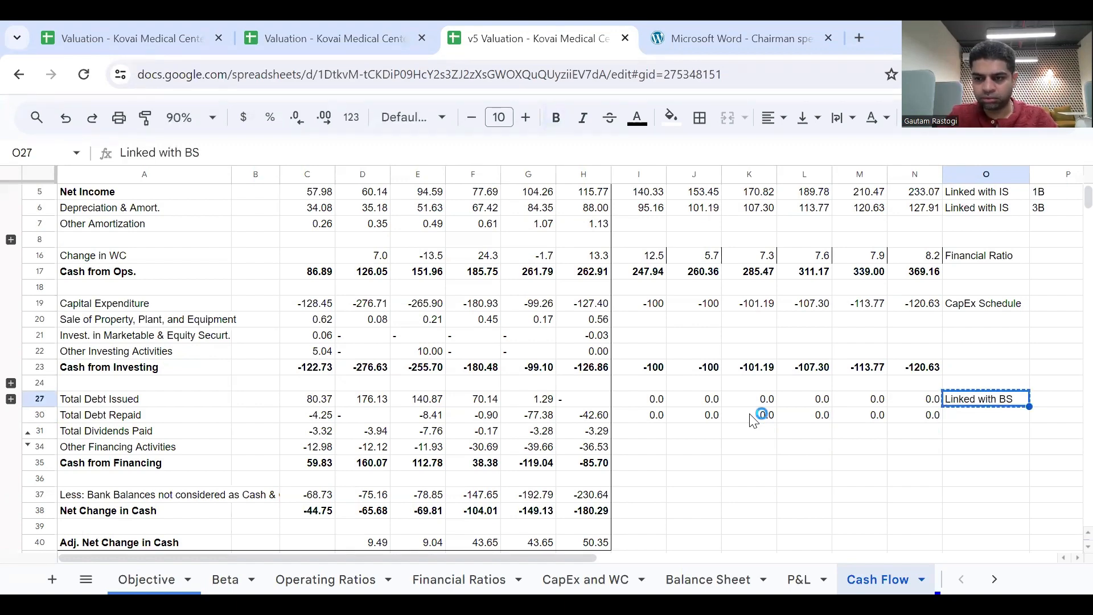
key("Down")
key("ctrl+v")
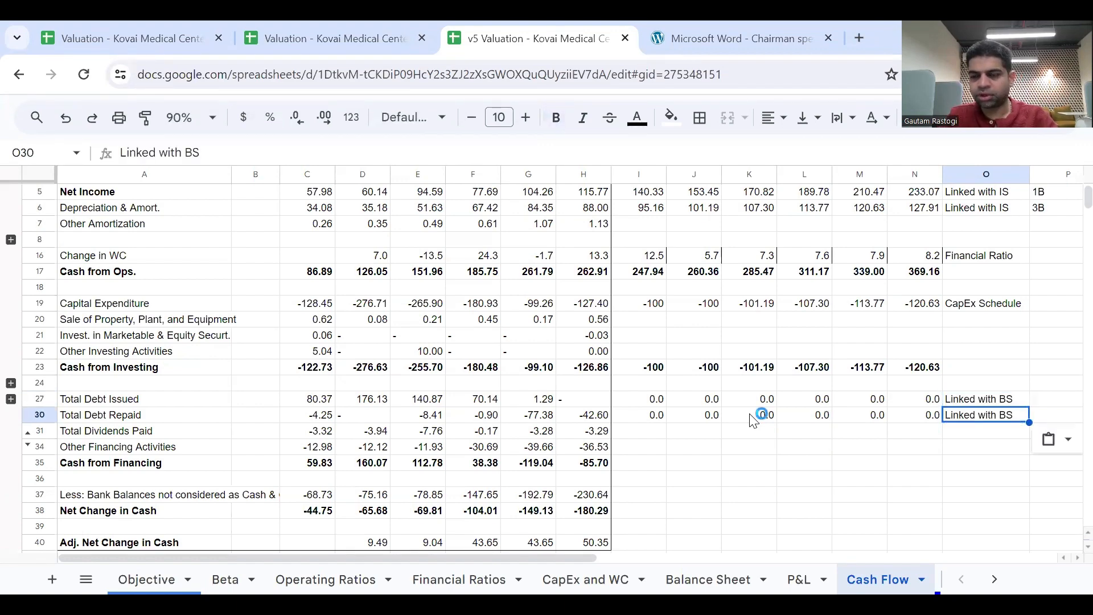
Enter link number 6 in P27 and P30, showing P30 without decimals or bold.
key("Right")
key("Up")
type("6")
key("Return")
type("6")
key("Return")
key("Up")
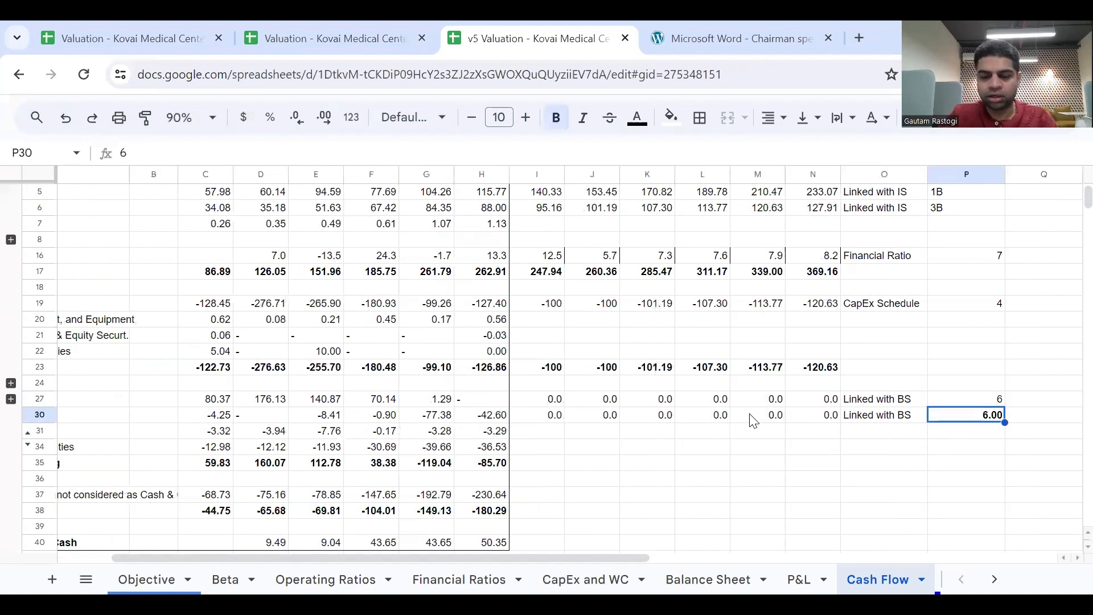
left_click(297, 117)
left_click(296, 118)
left_click(493, 354)
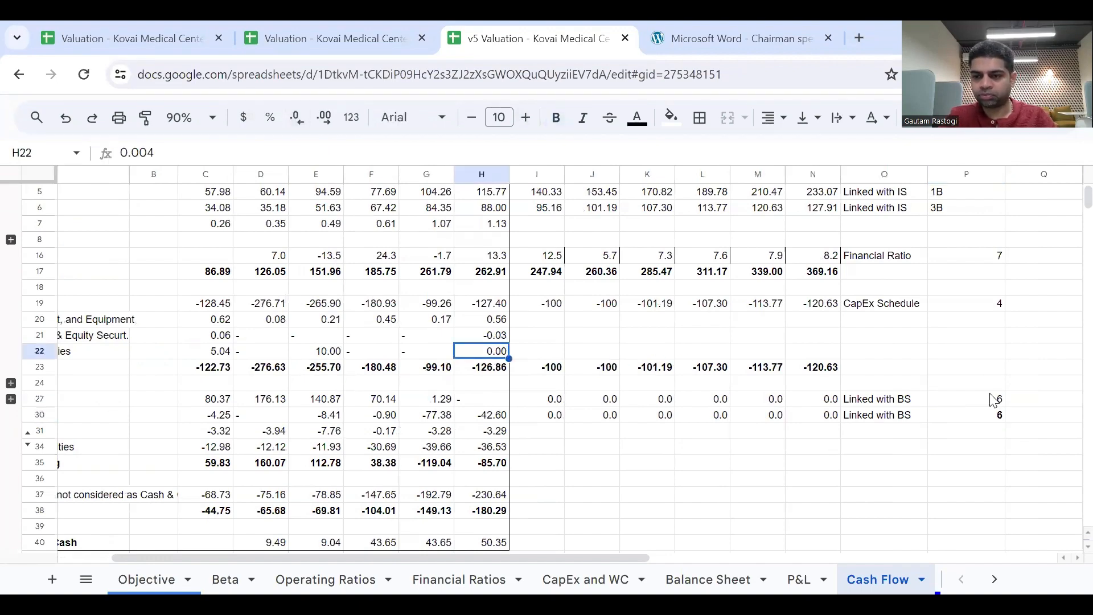
left_click(990, 412)
left_click(780, 431)
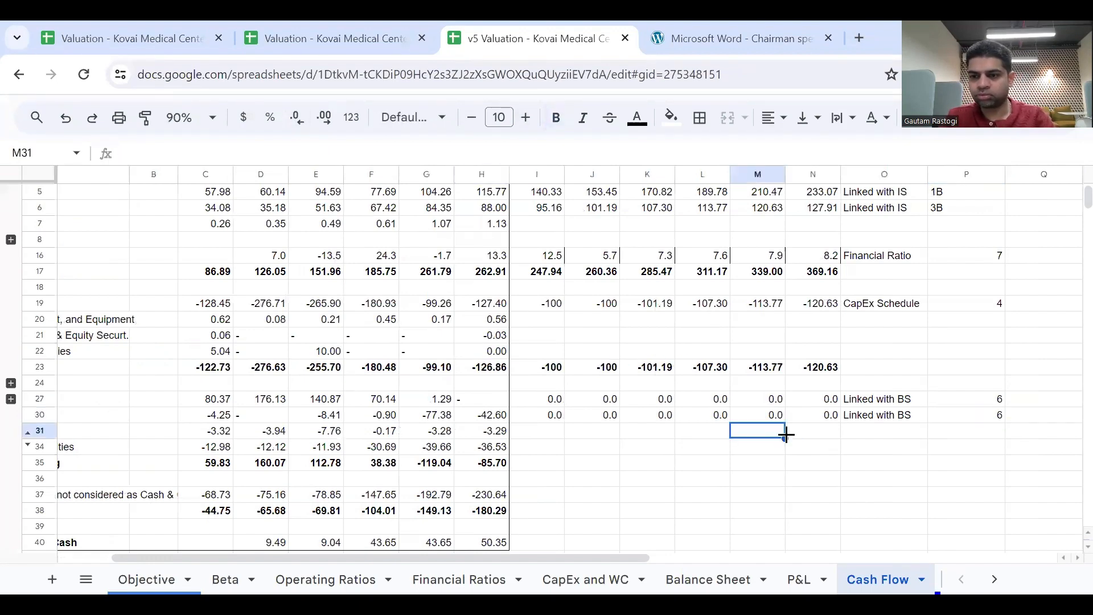
Calculate the 2023 dividend payout in H42 as =-H31/'P&L'!H34 and format it as a percentage with one decimal place.
scroll(789, 438, "left", 2)
left_click(639, 460)
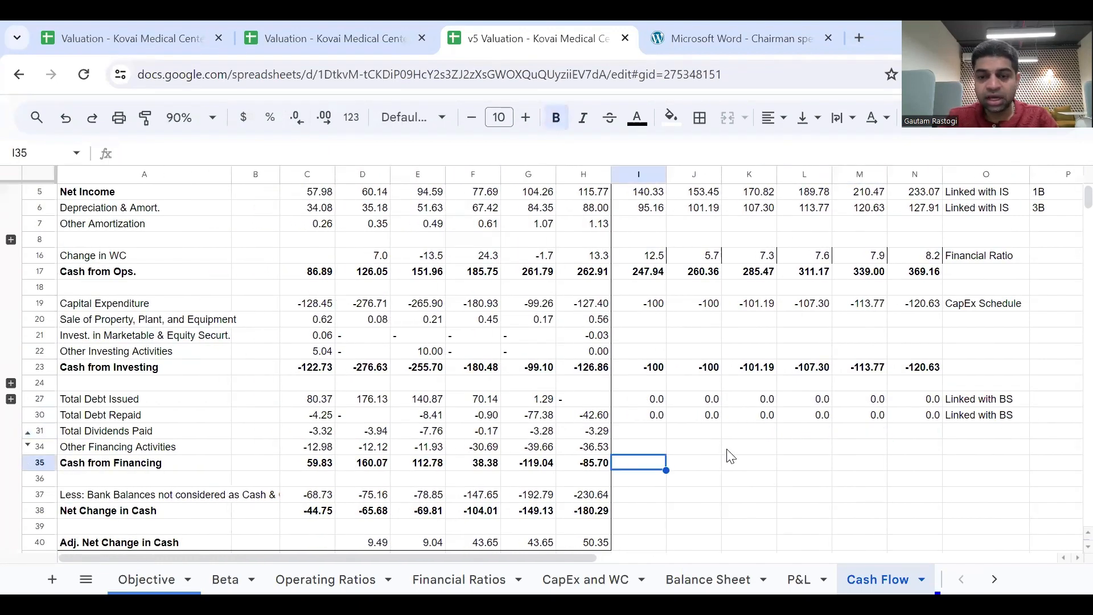
left_click(653, 438)
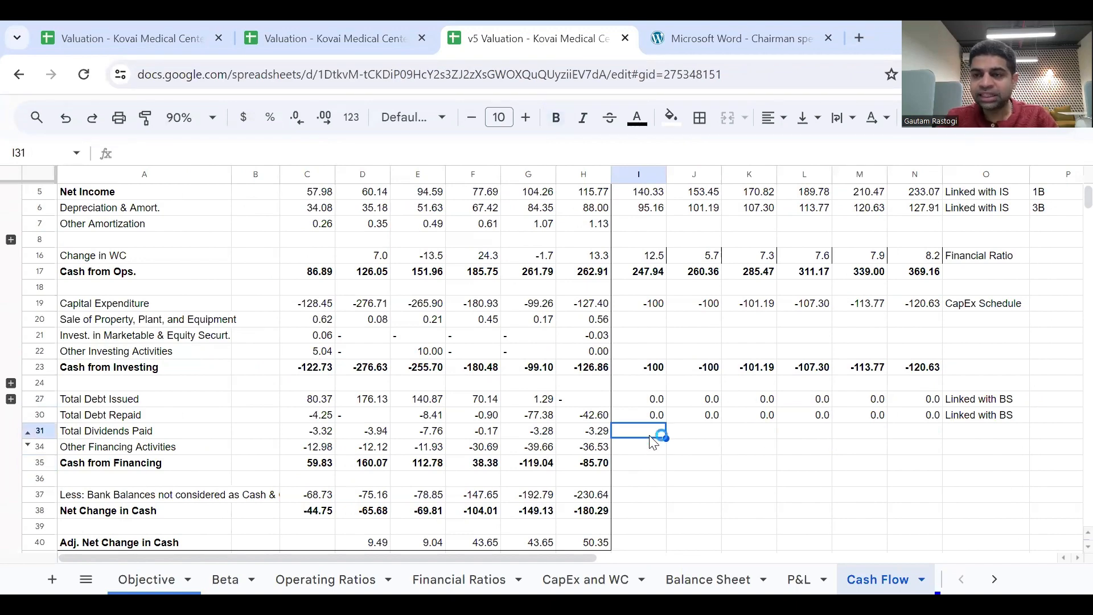
scroll(653, 442, "down", 1)
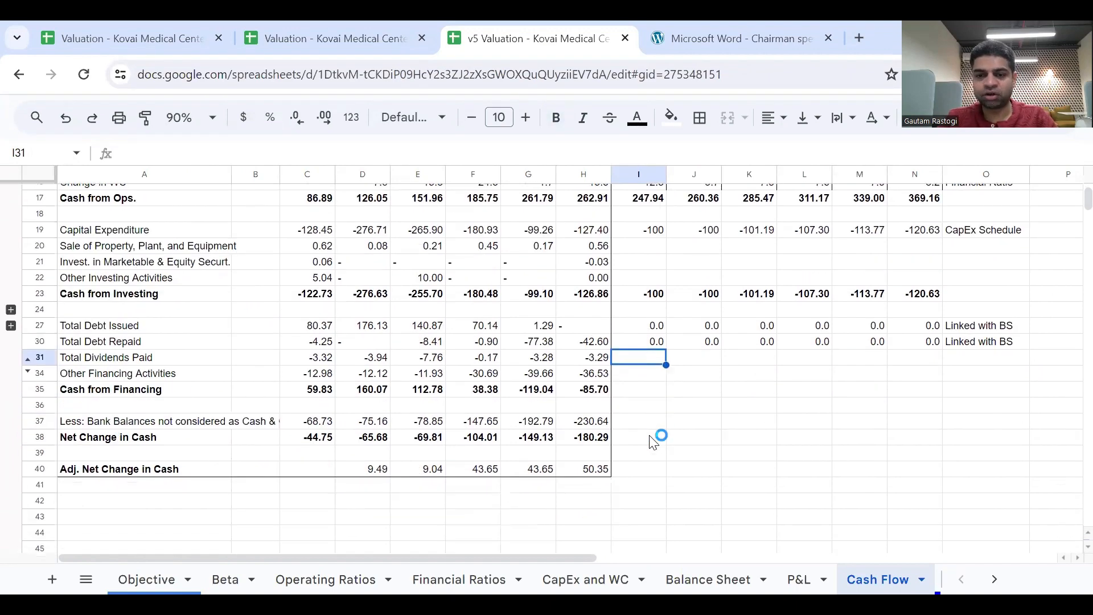
left_click(583, 500)
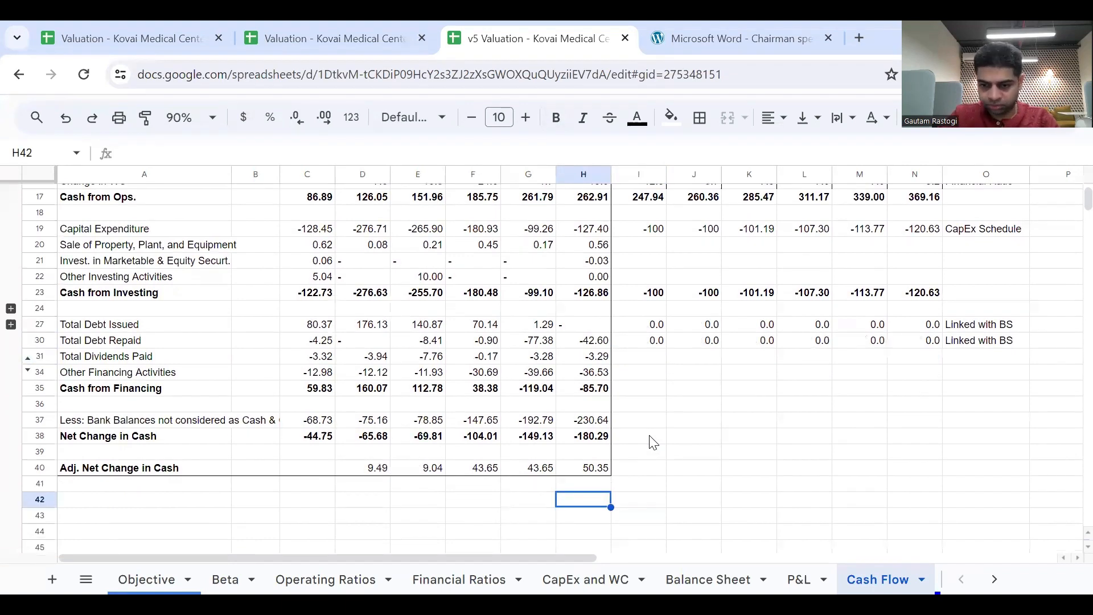
type("=")
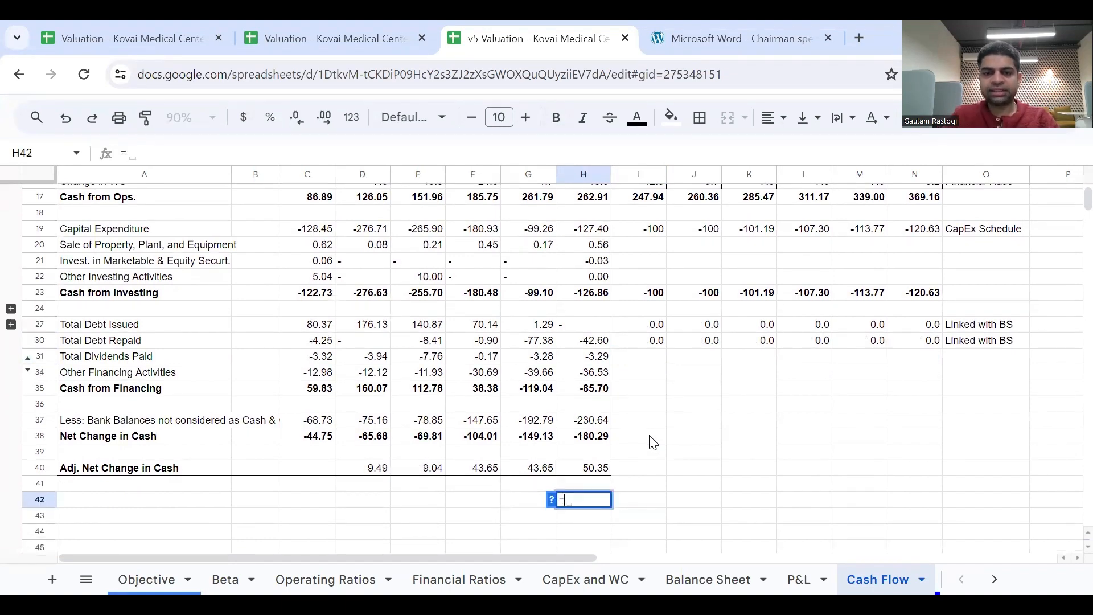
left_click(592, 358)
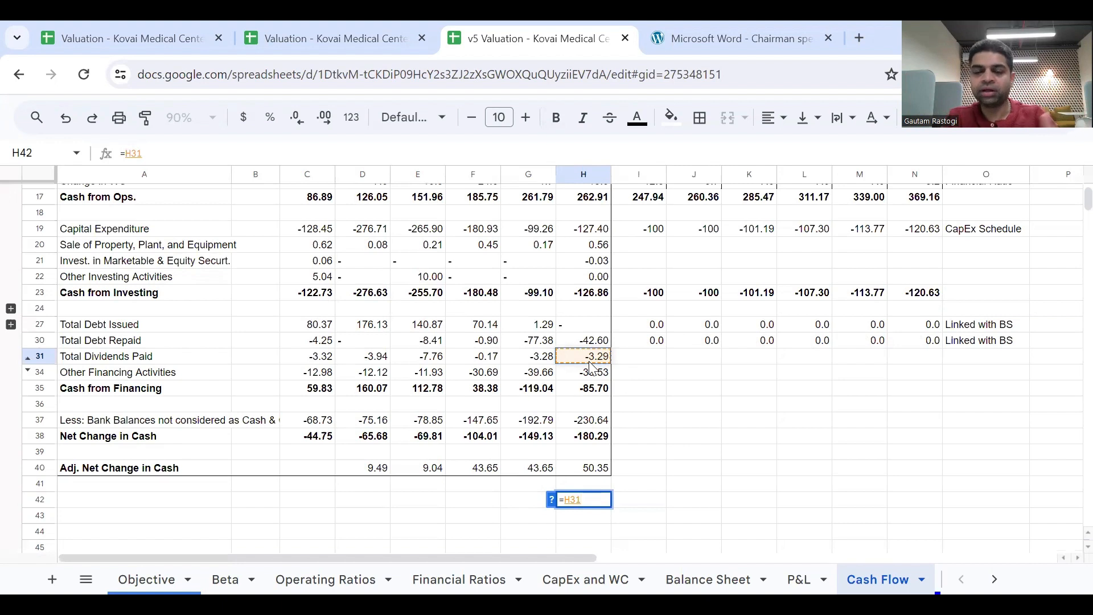
type("/")
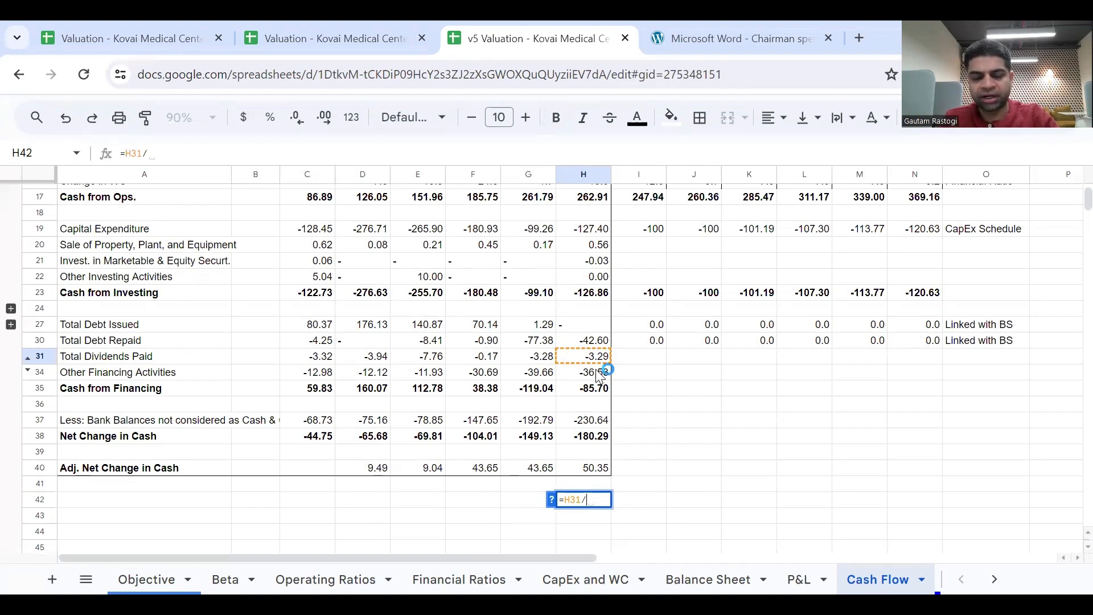
left_click(133, 155)
type("-")
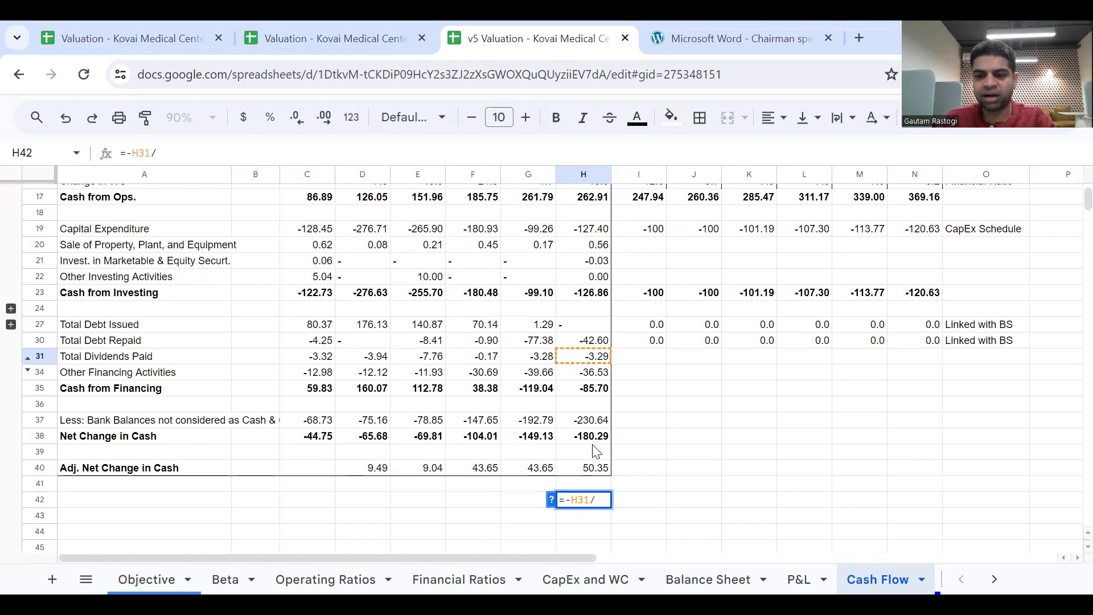
key("ctrl+shift+Page_Up")
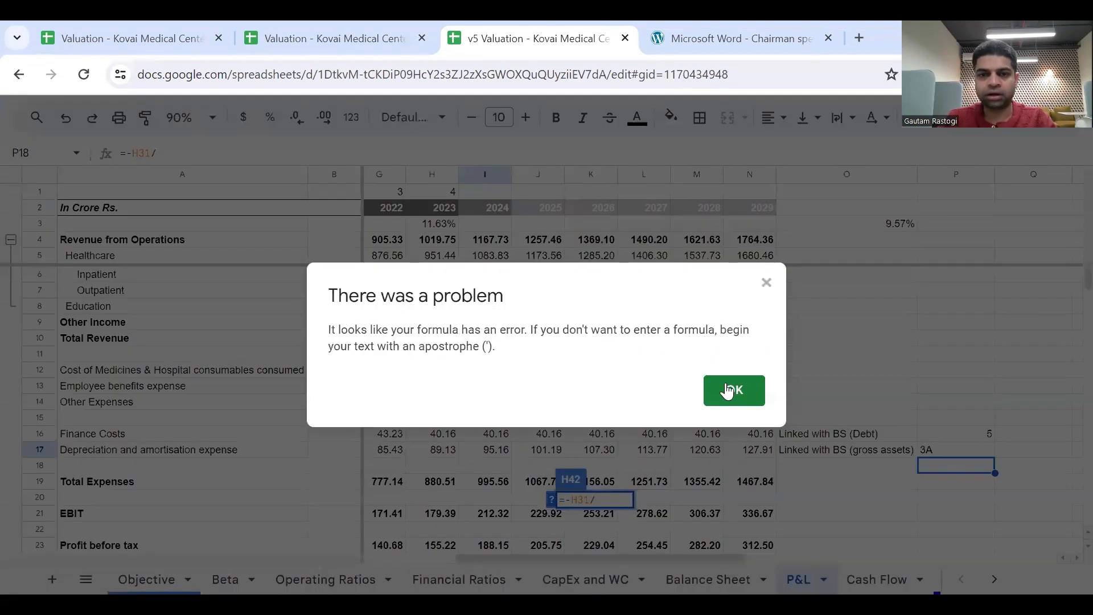
left_click(747, 400)
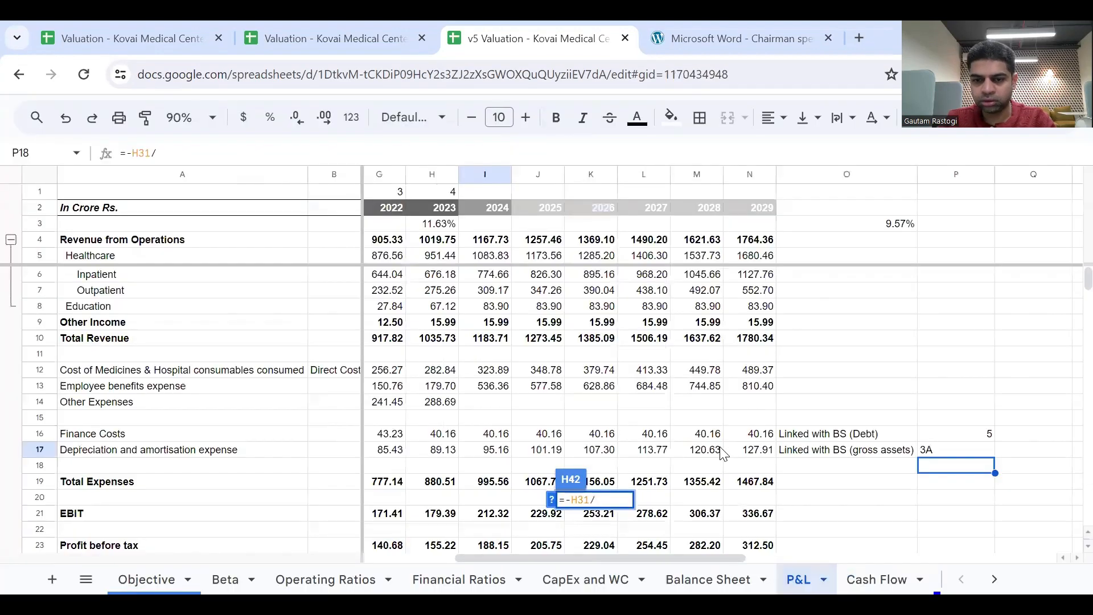
scroll(723, 454, "left", 1)
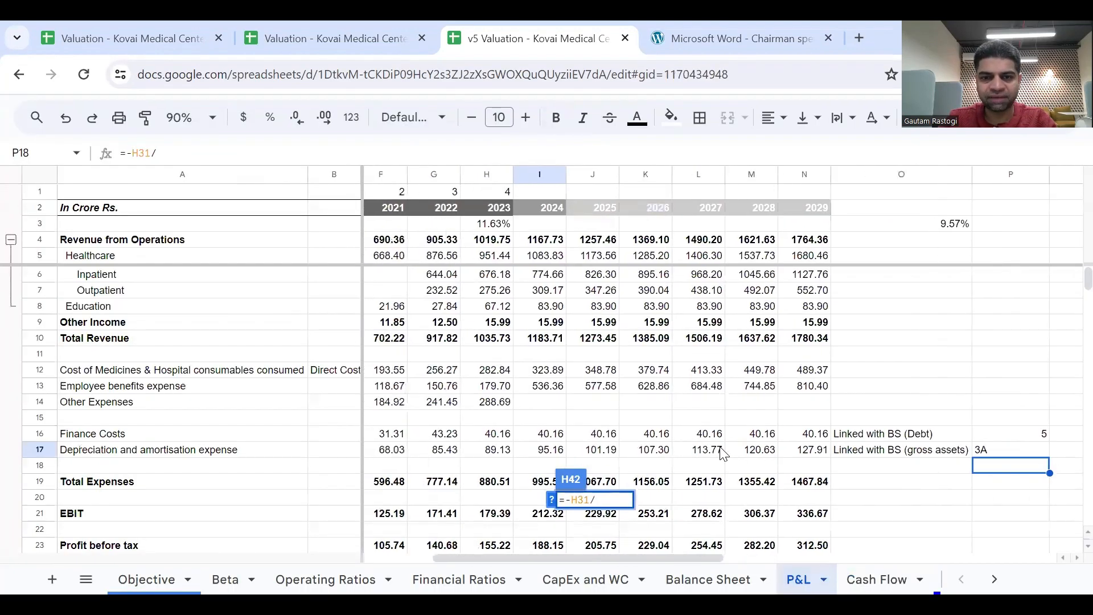
scroll(723, 454, "down", 5)
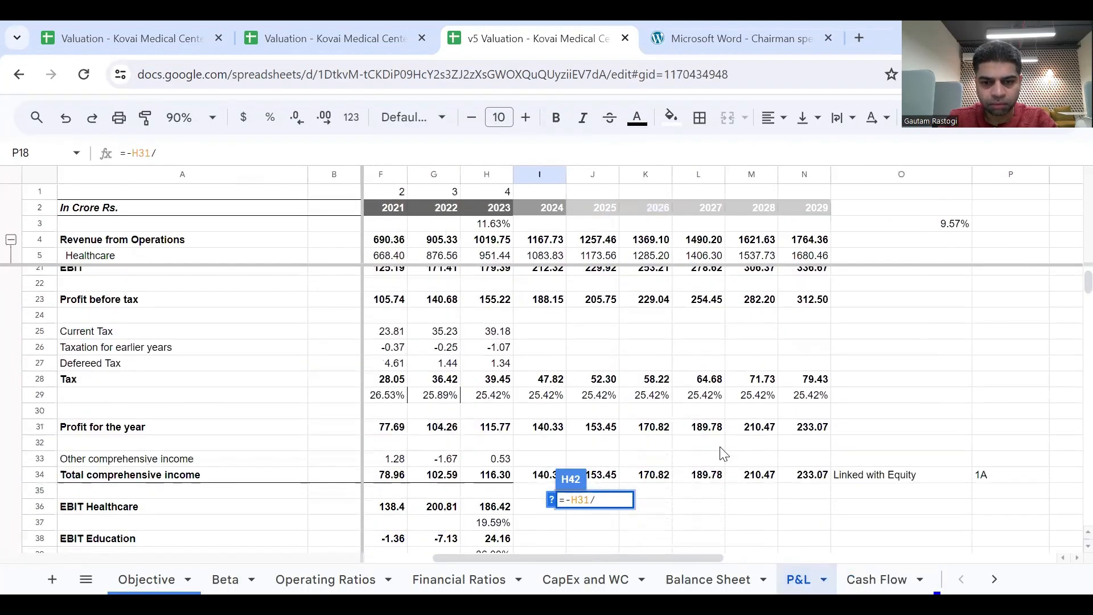
left_click(486, 475)
key("Return")
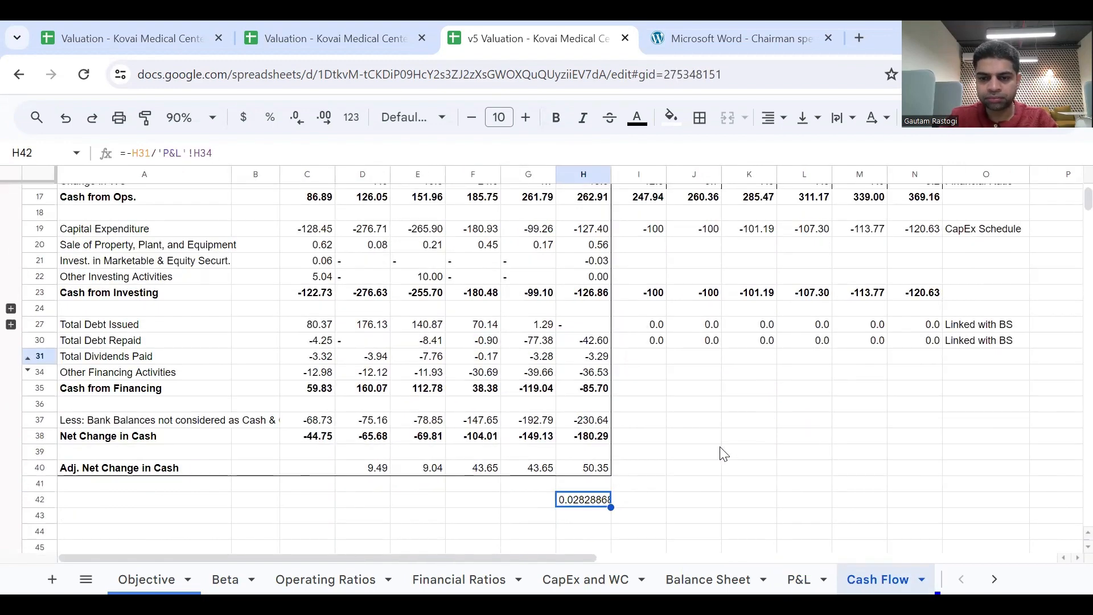
left_click(270, 118)
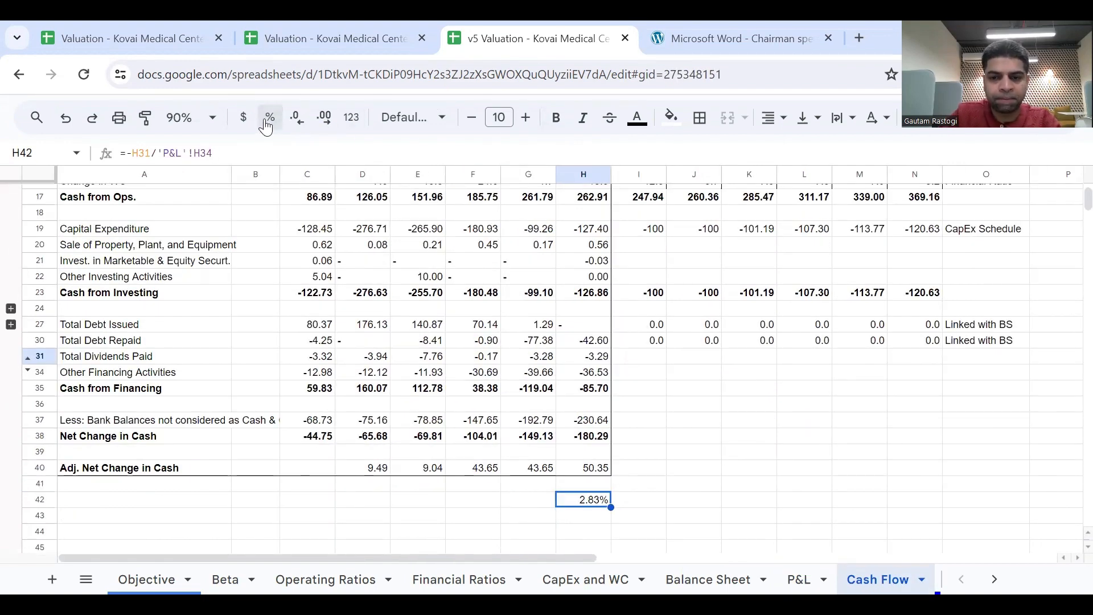
left_click(296, 117)
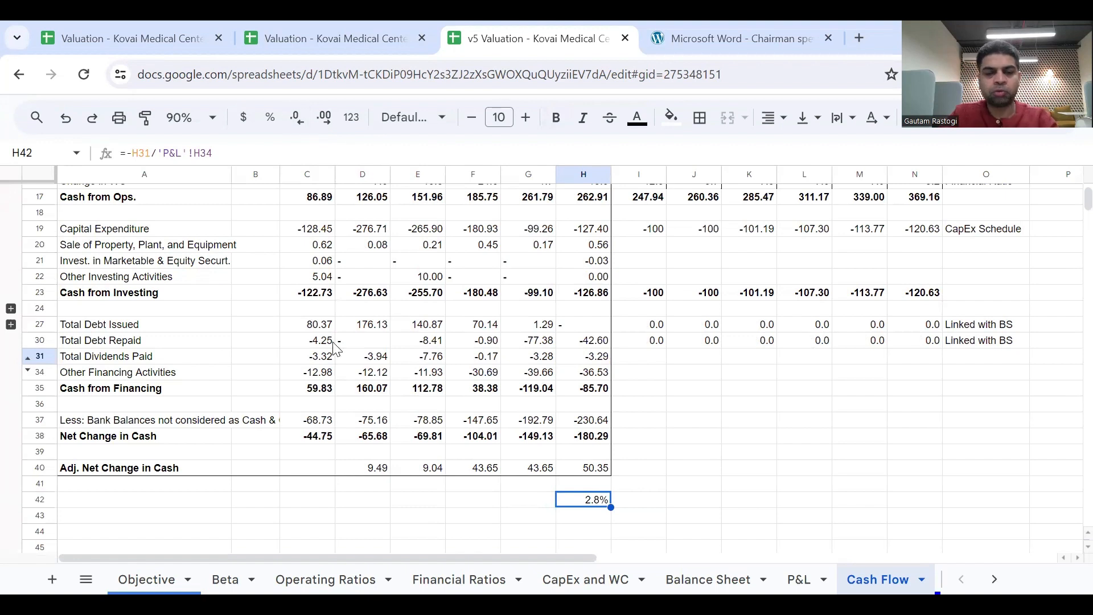
Label row 42 "Payout Ratio" in A42 and return to the 2023 ratio in H42.
left_click(213, 509)
type("pAY")
key("BackSpace")
key("BackSpace")
key("BackSpace")
type("Pay")
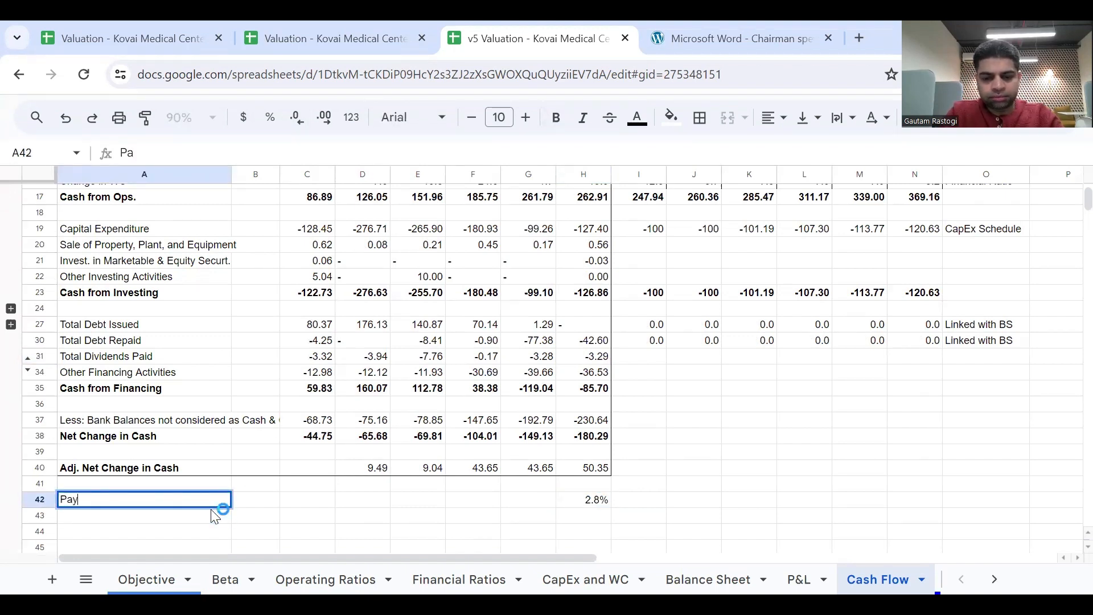
type("out R")
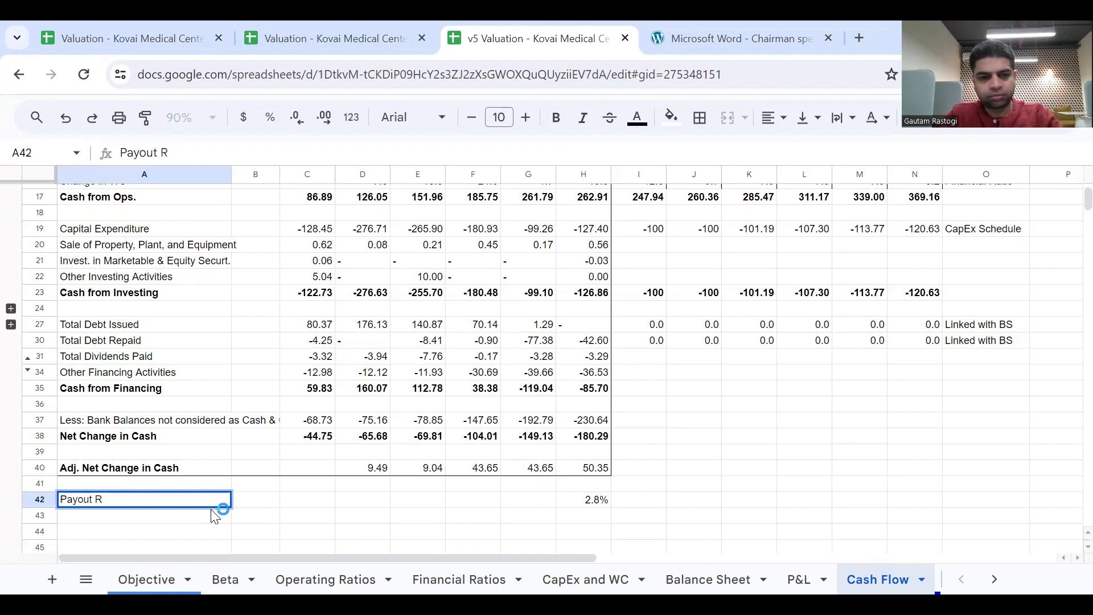
type("atio")
key("Return")
key("Up")
key("ctrl+Right")
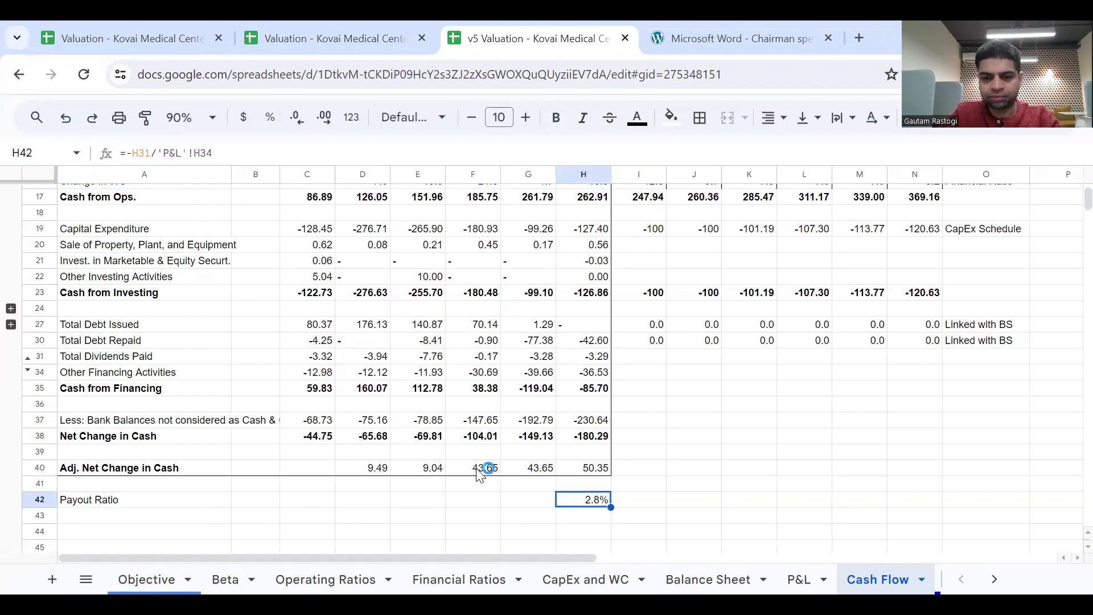
Extend the payout ratio formula from H42 back through C42 and enter a 4% forecast payout ratio in I42.
left_click_drag(611, 506, 320, 498)
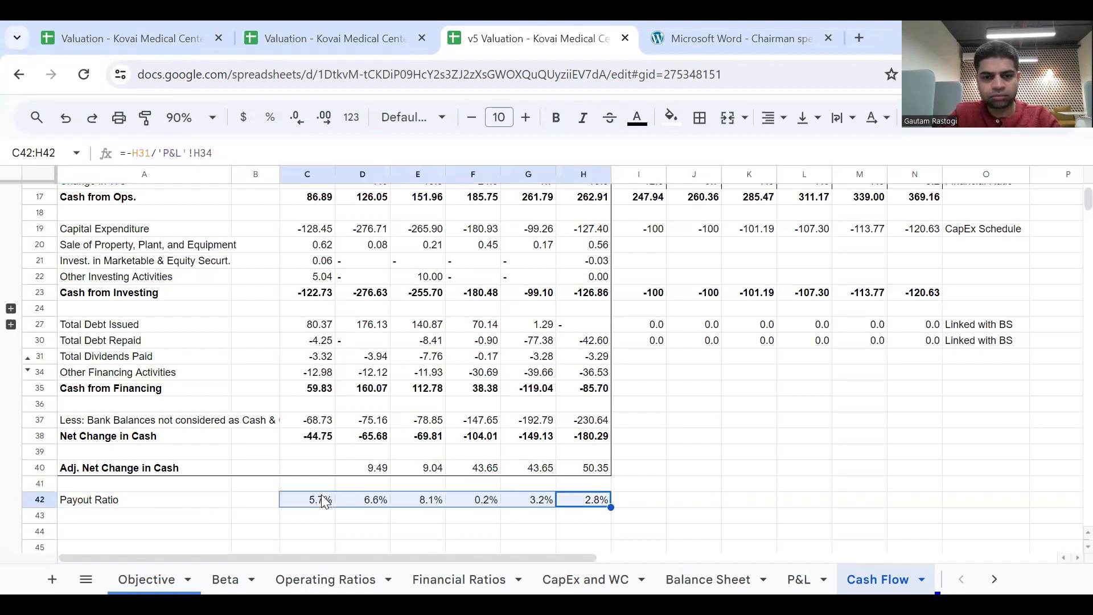
key("Right")
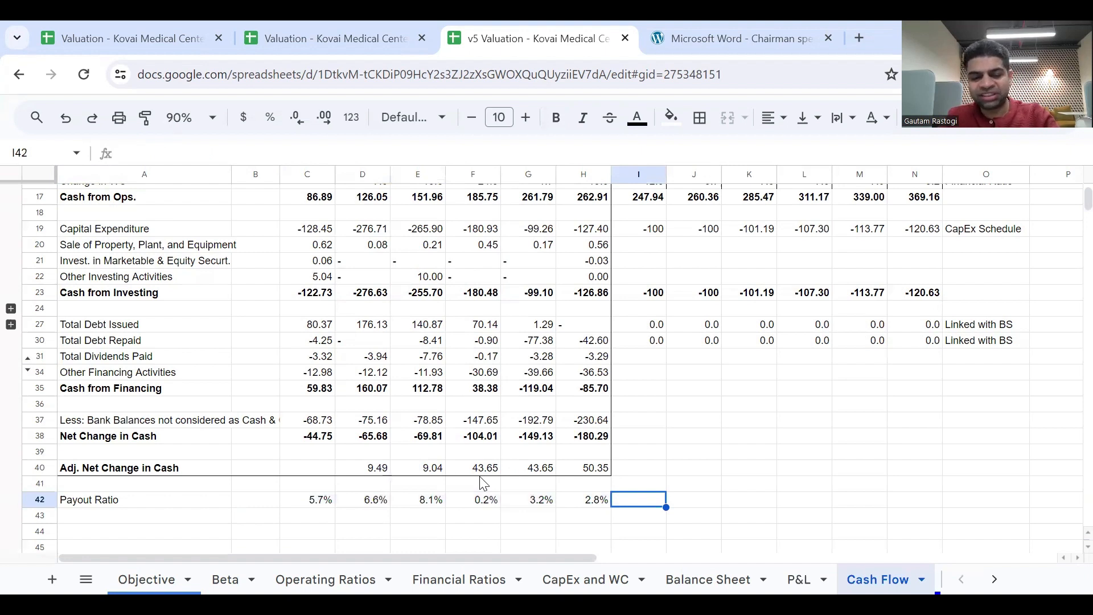
type("4%")
key("Return")
key("Up")
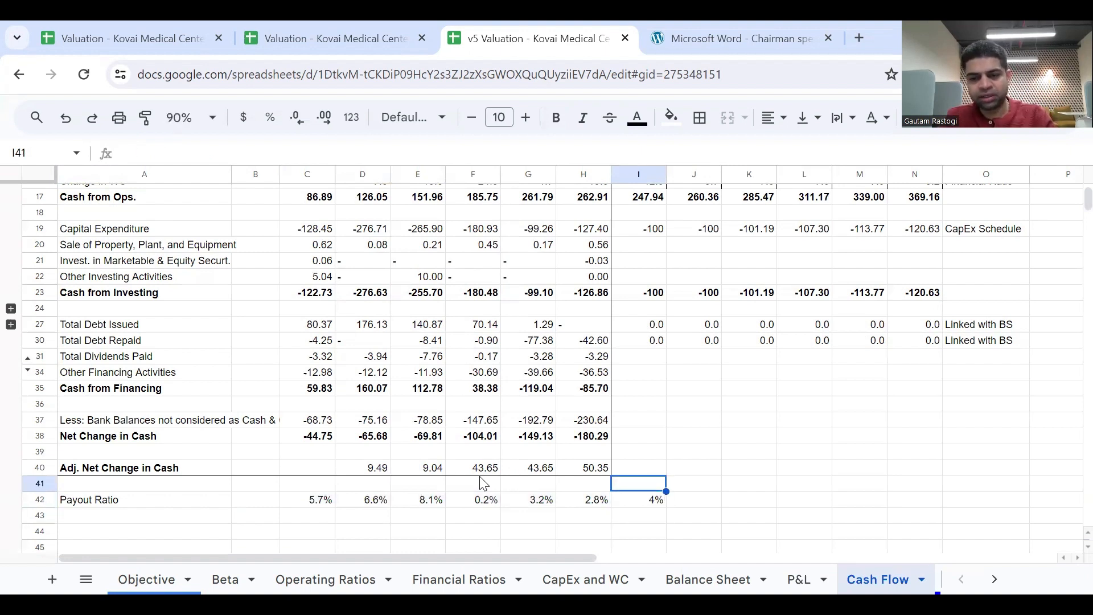
Copy the 4% payout ratio from I42 across J42:N42 and show I42:N42 with one decimal place.
key("ctrl+c")
key("Right")
key("shift+Right")
key("shift+Right")
key("shift+Right")
key("shift+Right")
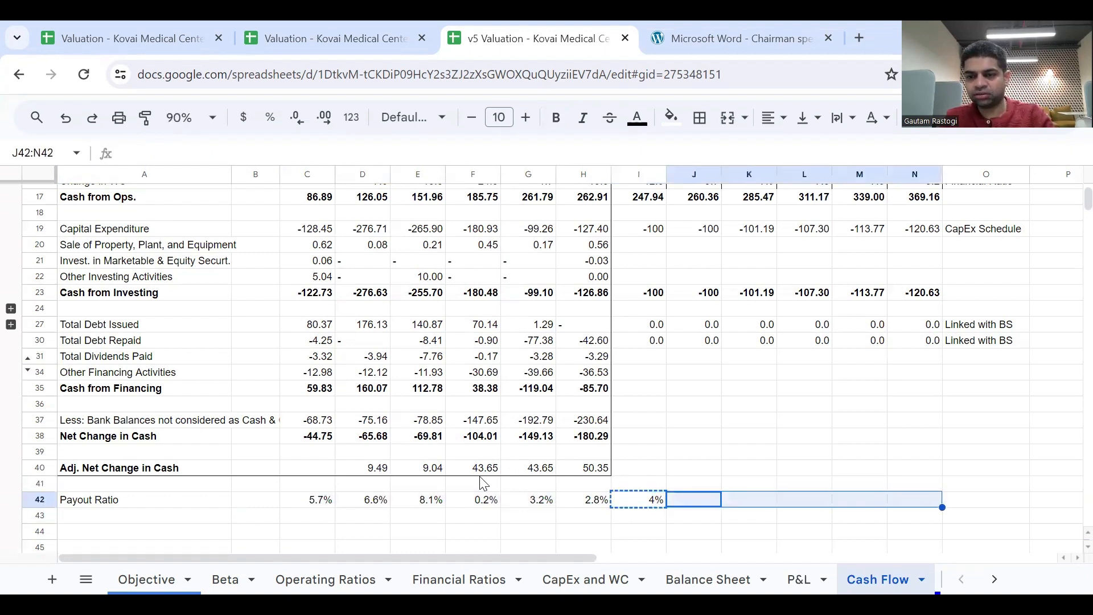
key("ctrl+v")
key("Left")
key("shift+Right")
key("shift+Right")
key("shift+Right")
key("shift+Right")
key("shift+Right")
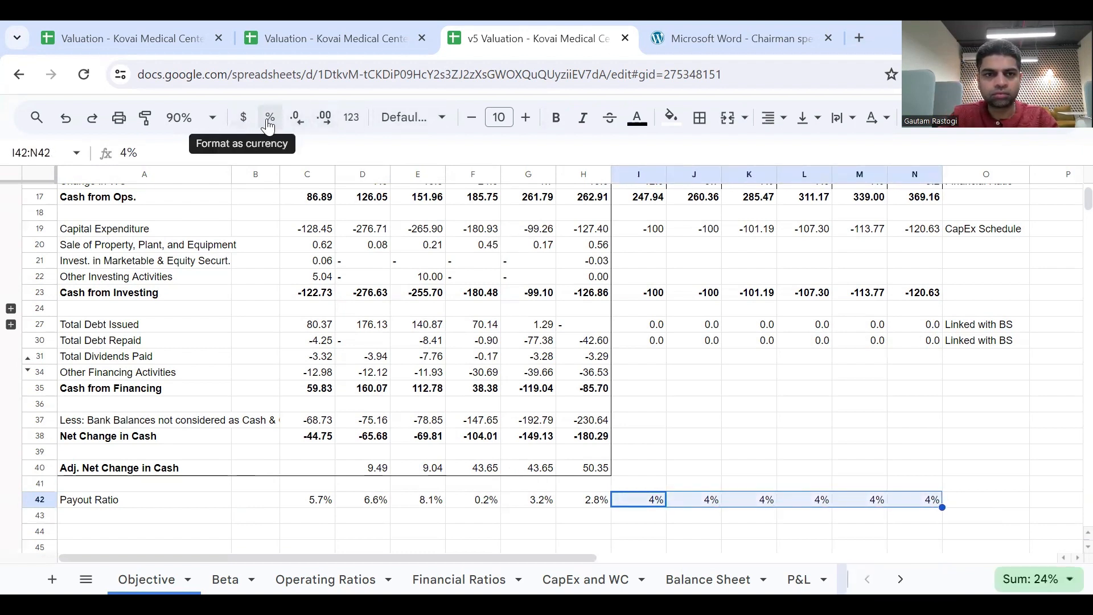
left_click(324, 119)
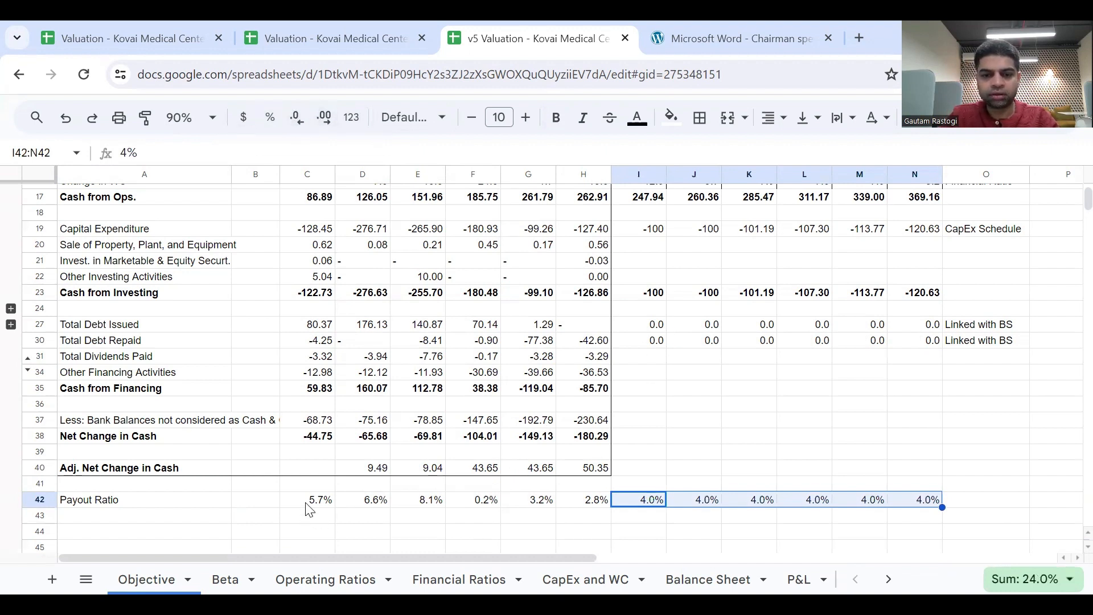
Highlight the forecast payout ratios in I42:N42 with a cyan fill.
key("Left")
key("Left")
key("Left")
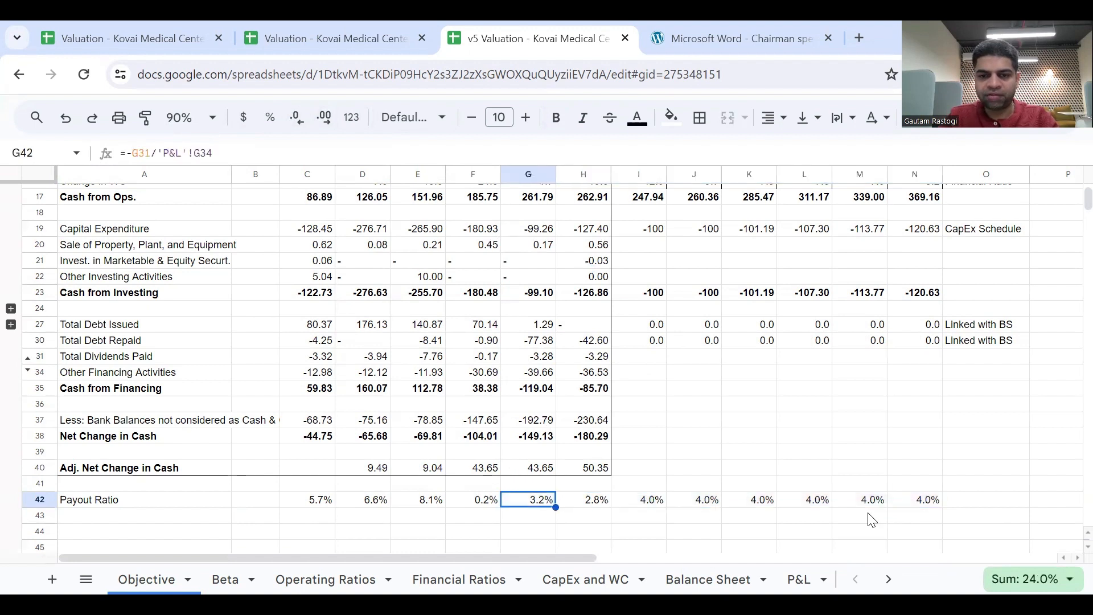
key("Right")
key("Right")
key("Right")
key("Right")
key("Right")
key("Right")
key("Right")
key("Right")
key("Right")
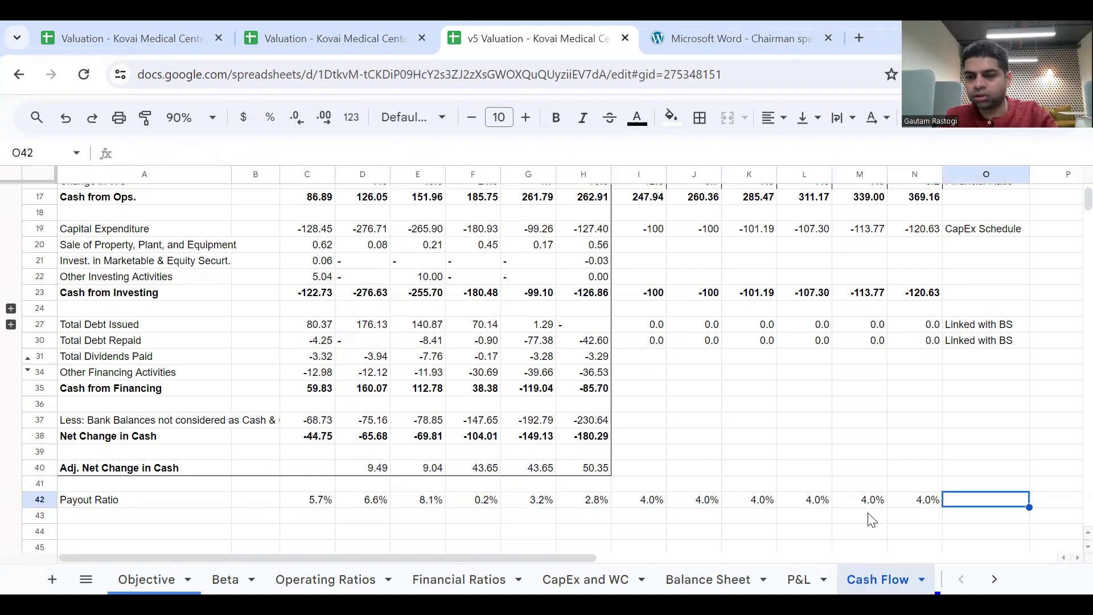
key("Left")
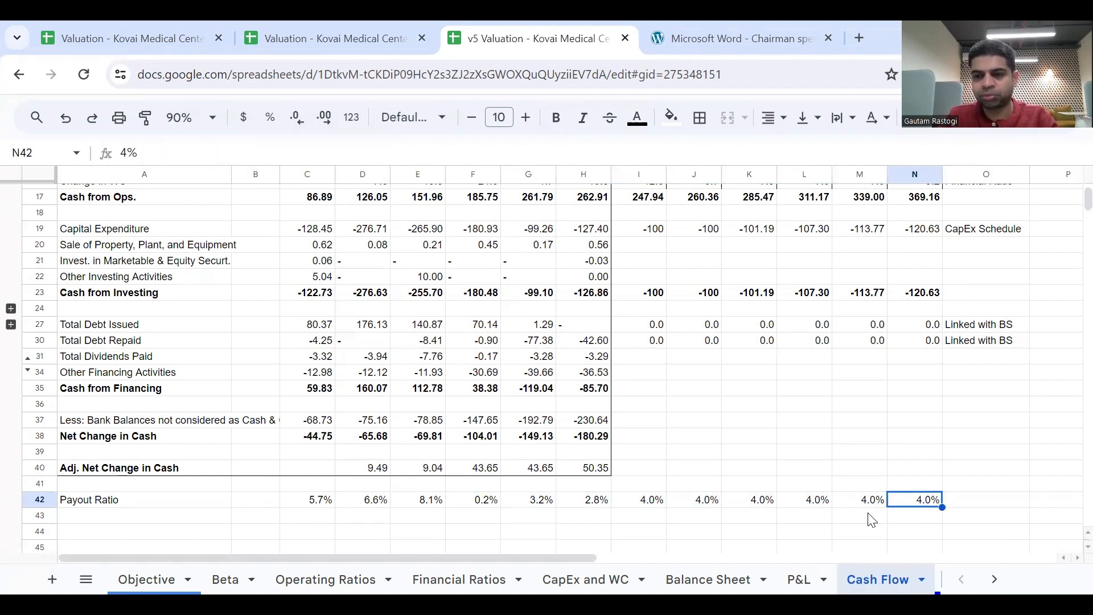
key("shift+Left")
key("shift+Left")
key("shift+Left")
key("shift+Left")
key("shift+Left")
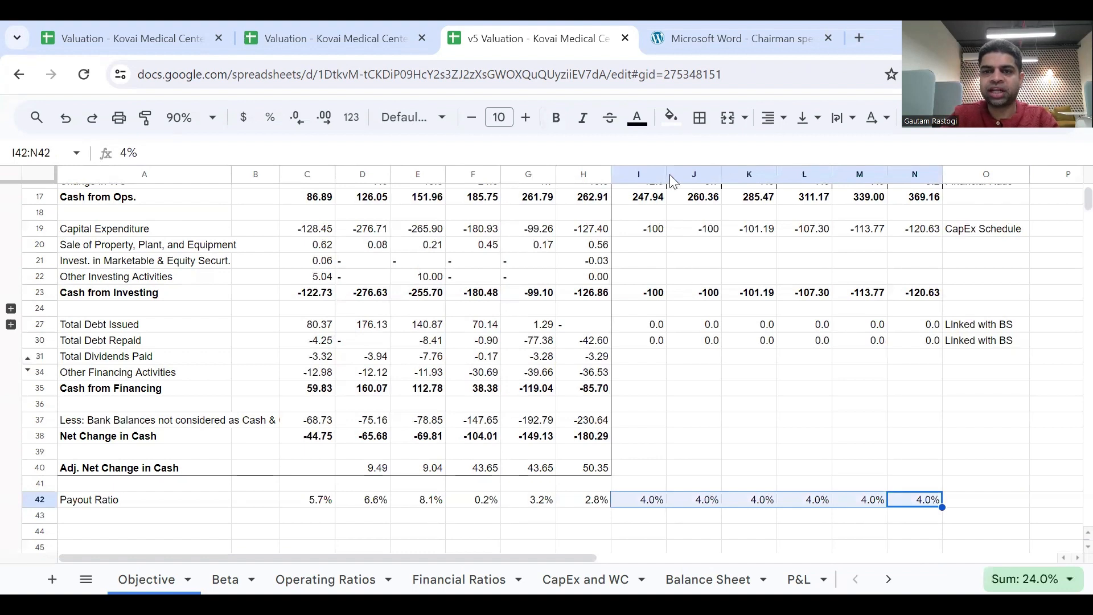
left_click(671, 117)
left_click(770, 205)
left_click(830, 407)
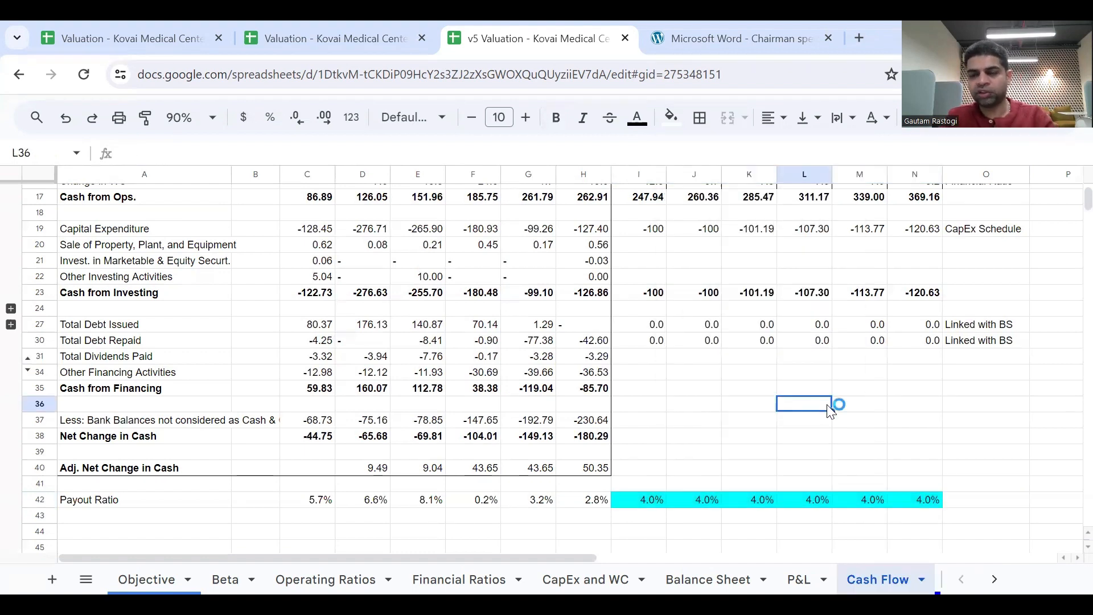
left_click(972, 507)
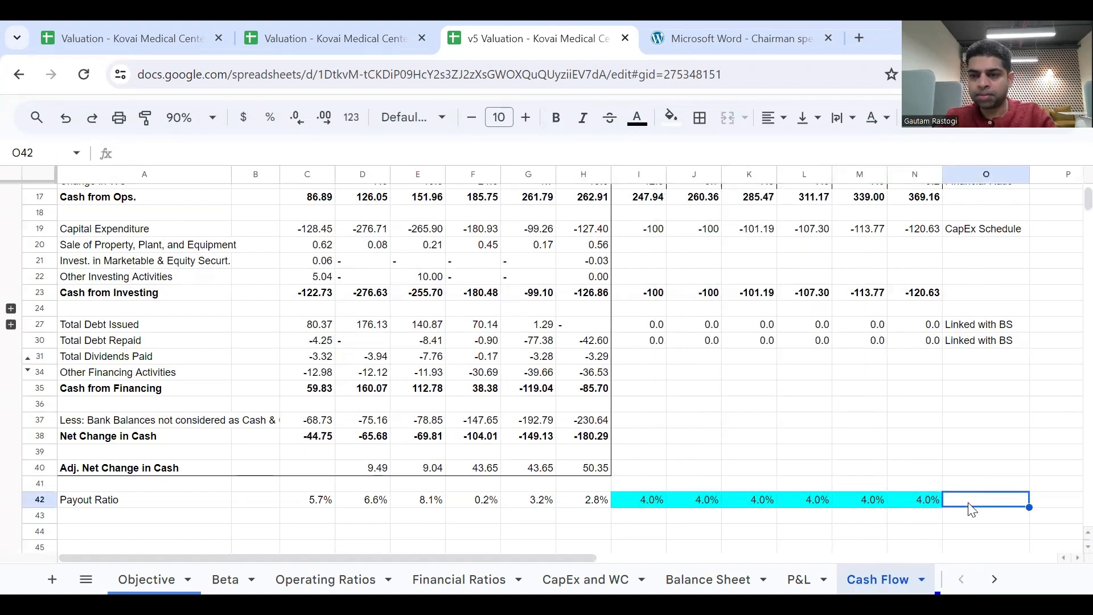
Calculate the 2024 Total Dividends Paid in I31 as =-I42*'P&L'!I34.
left_click(641, 360)
type("=")
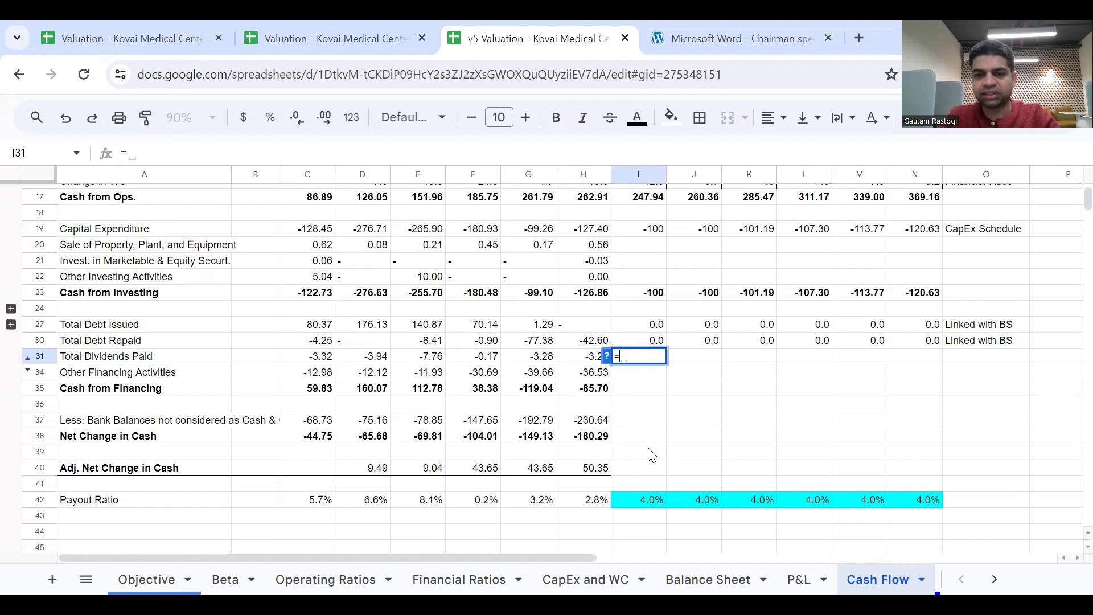
type("-")
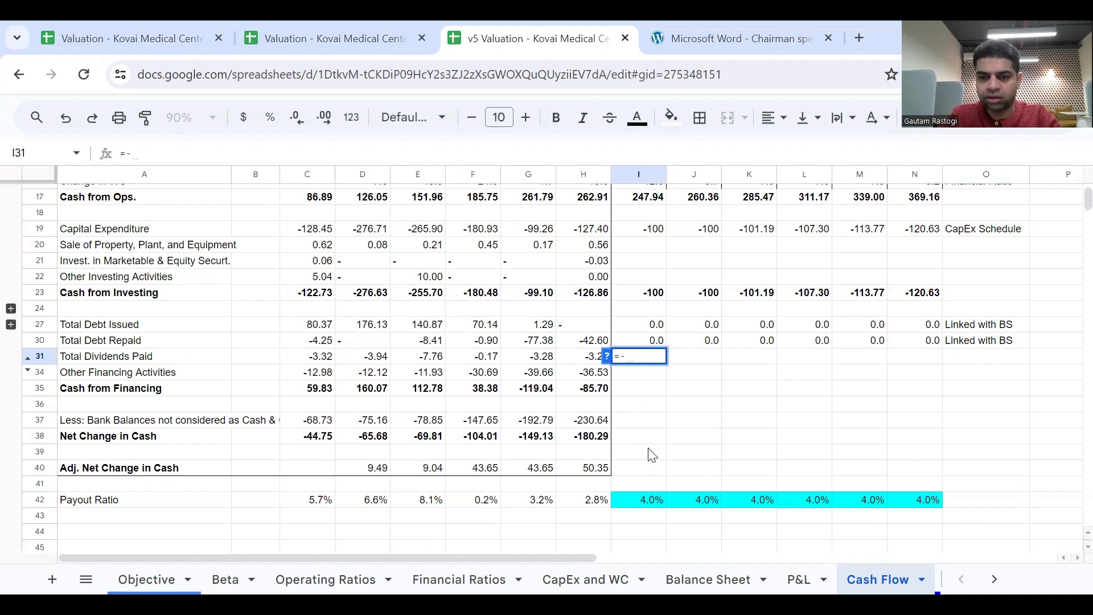
type("I42")
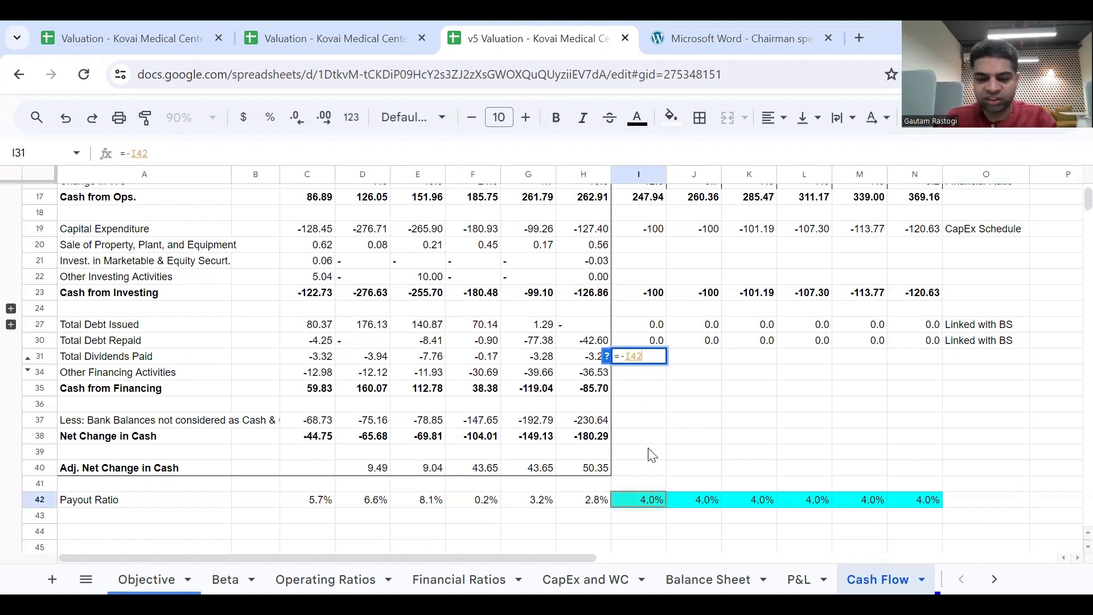
type("*")
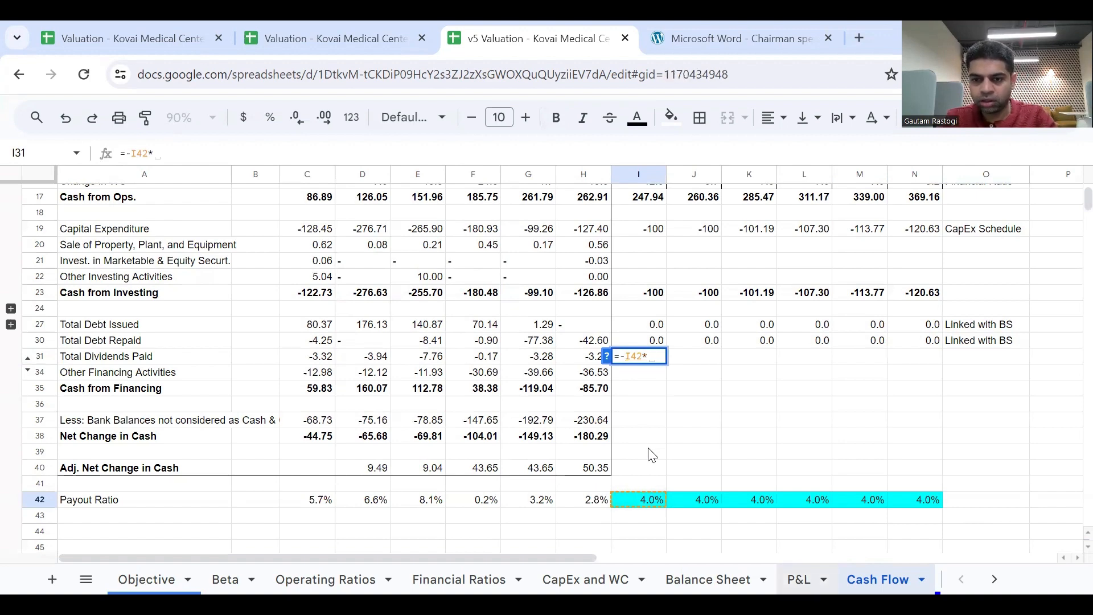
key("ctrl+shift+Page_Up")
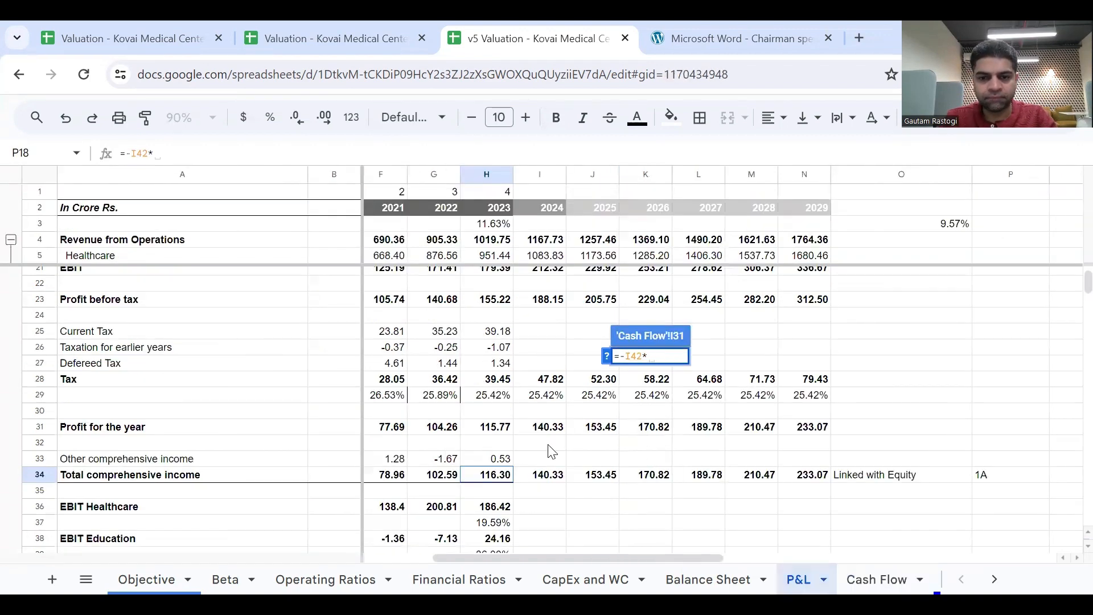
scroll(549, 451, "down", 1)
left_click(548, 424)
key("Return")
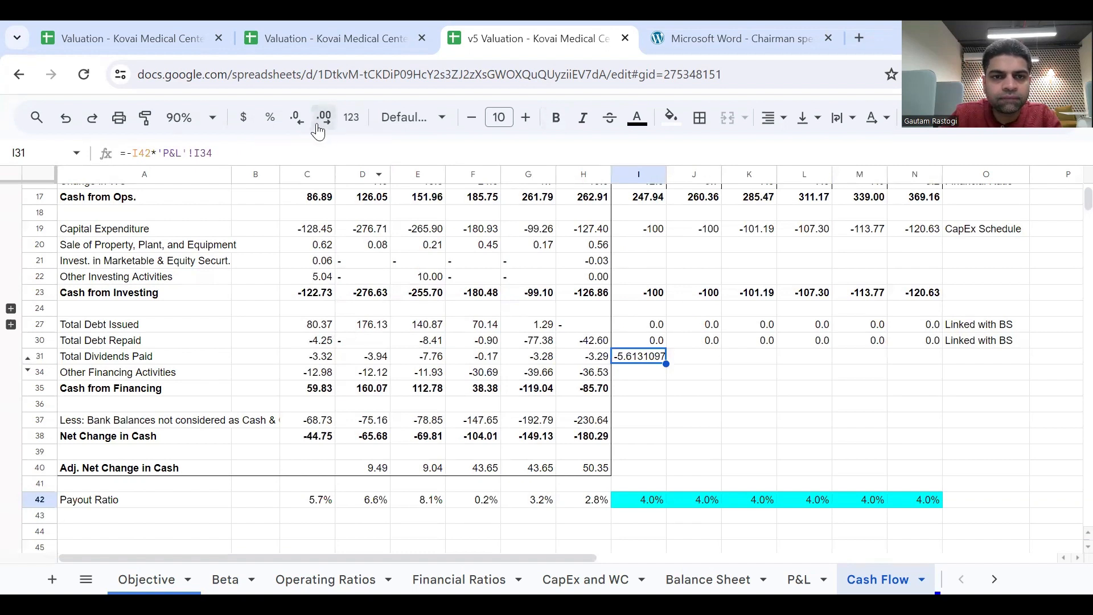
Show the 2024 dividend in I31 with two decimals and fill its formula across through N31.
left_click(297, 118)
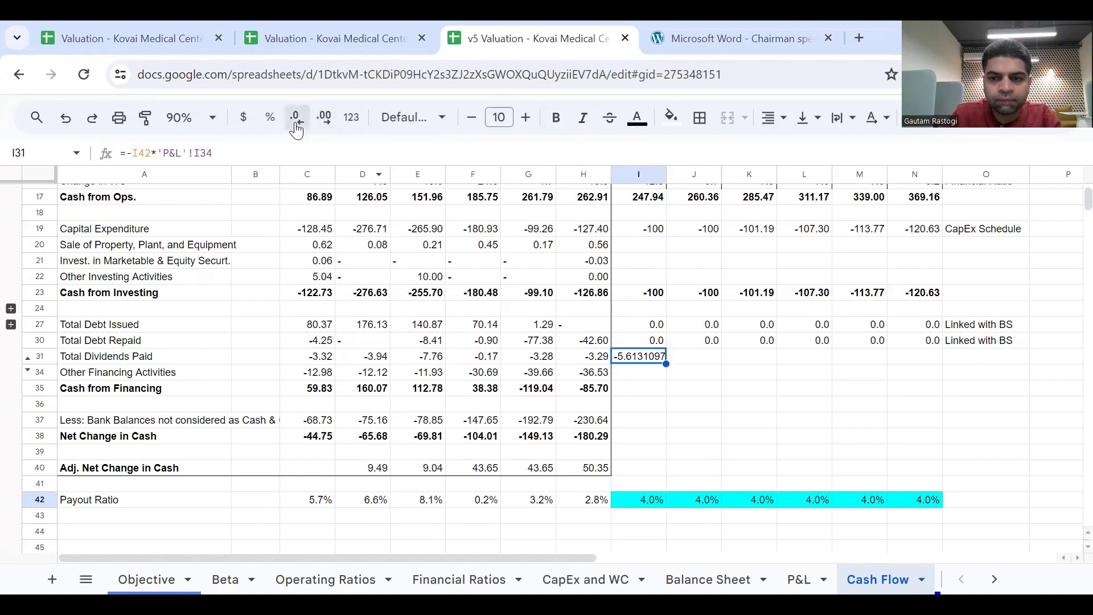
left_click(297, 118)
left_click(297, 118)
left_click(296, 118)
left_click(297, 117)
left_click(297, 118)
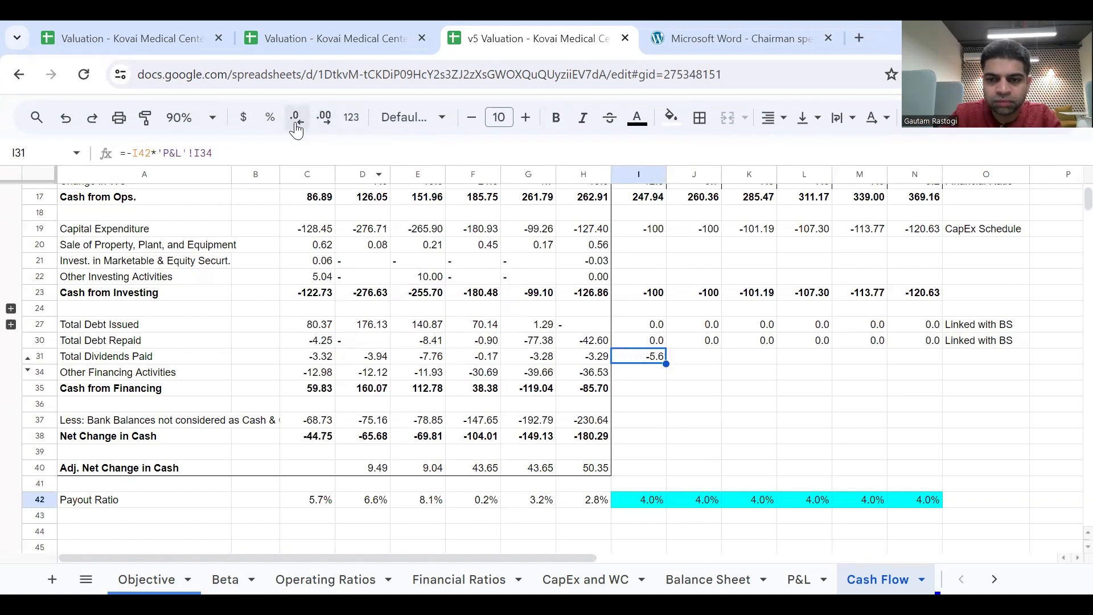
left_click(322, 121)
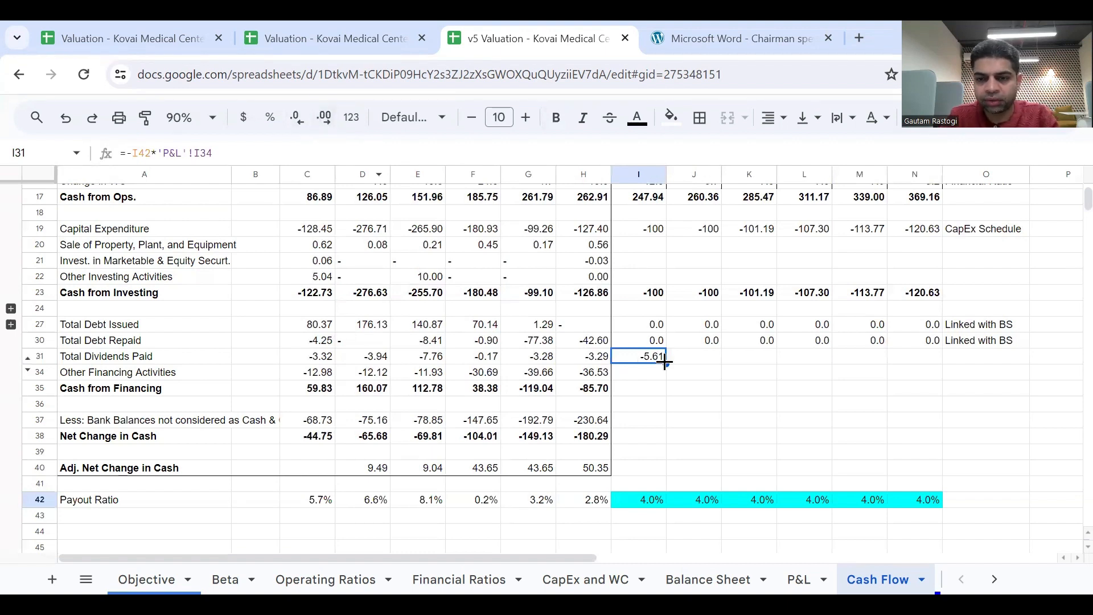
left_click_drag(666, 364, 944, 387)
Label the Total Dividends Paid row "Linked with Equity" in O31.
left_click(974, 359)
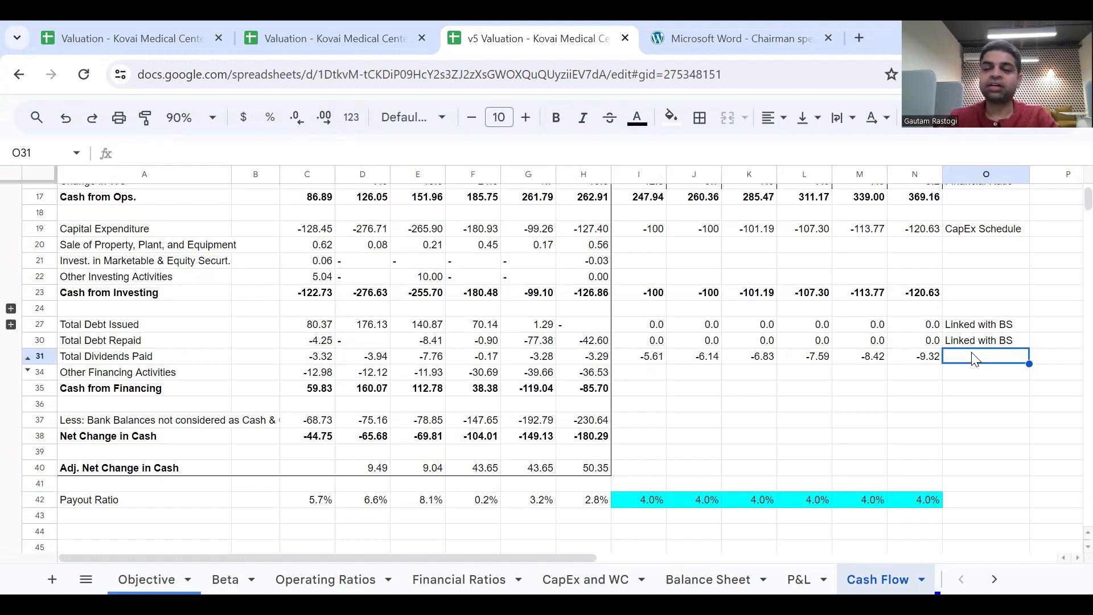
type("Linked w")
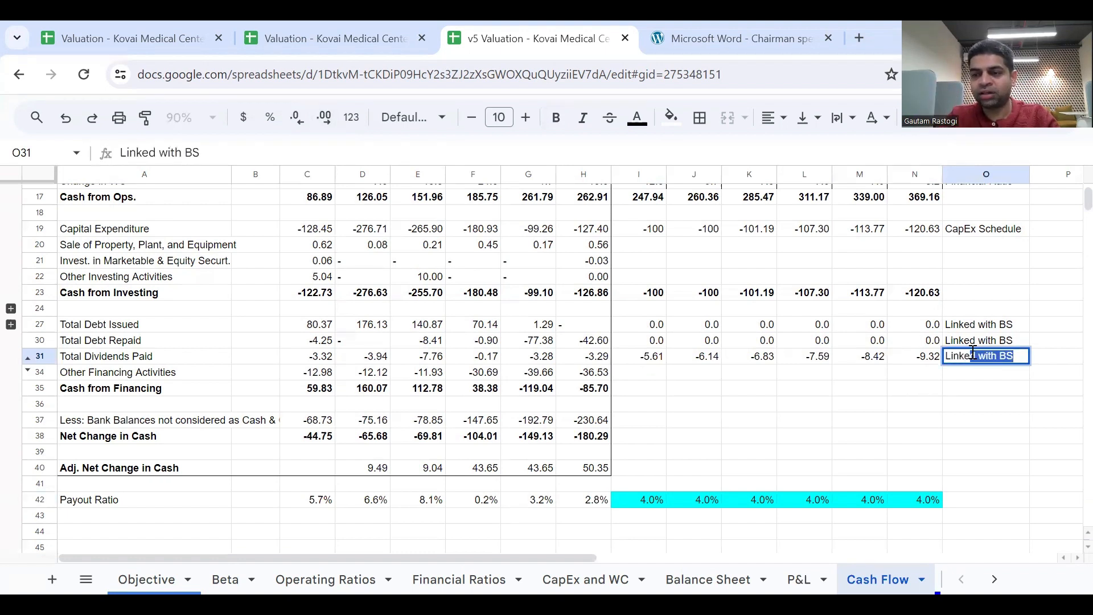
type("oith Equi")
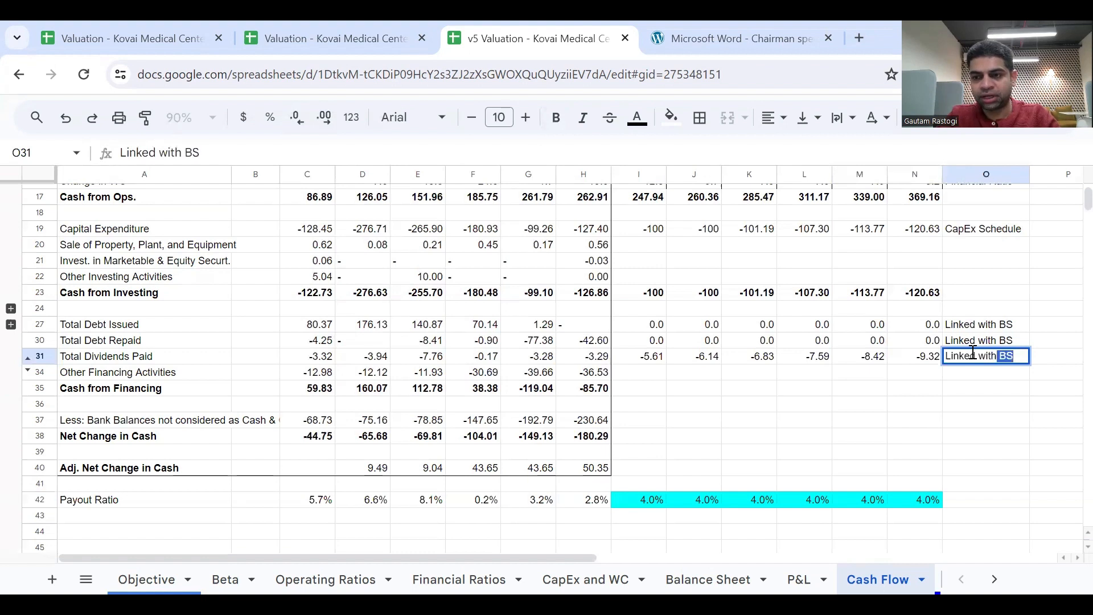
type("ty")
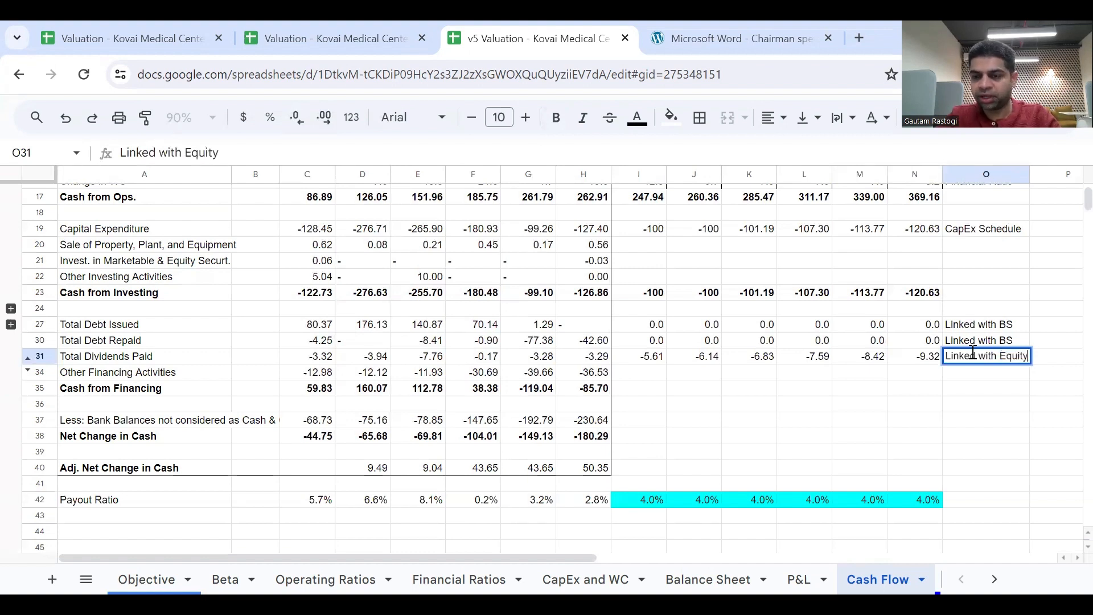
Change the Total Debt Issued label in O27 to "Linked with BS (Debt)" and copy it to O30 for Total Debt Repaid.
left_click(1014, 325)
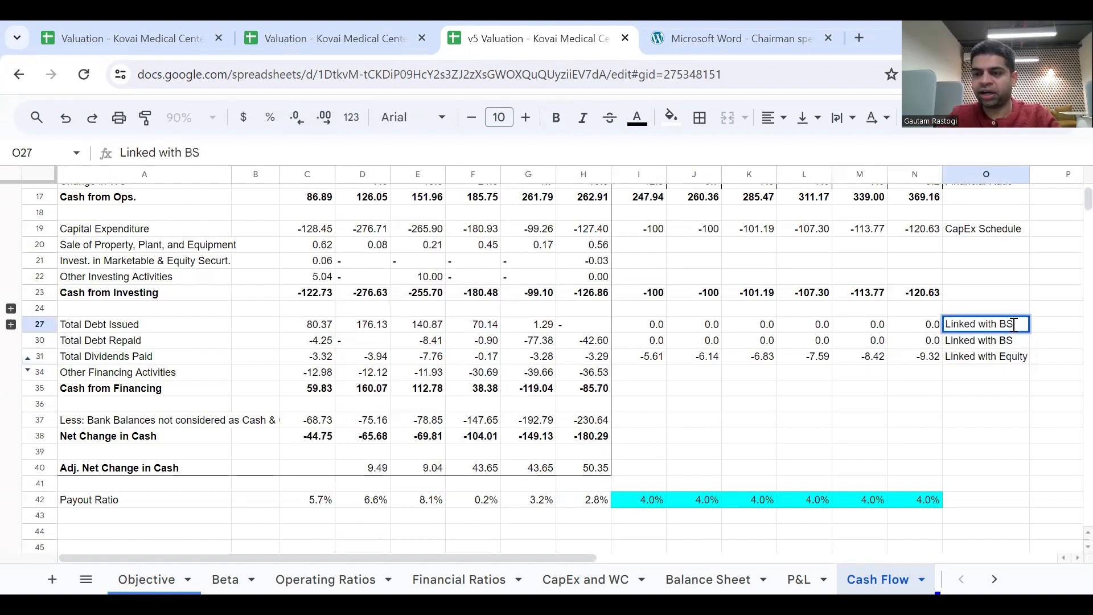
type("(DAE")
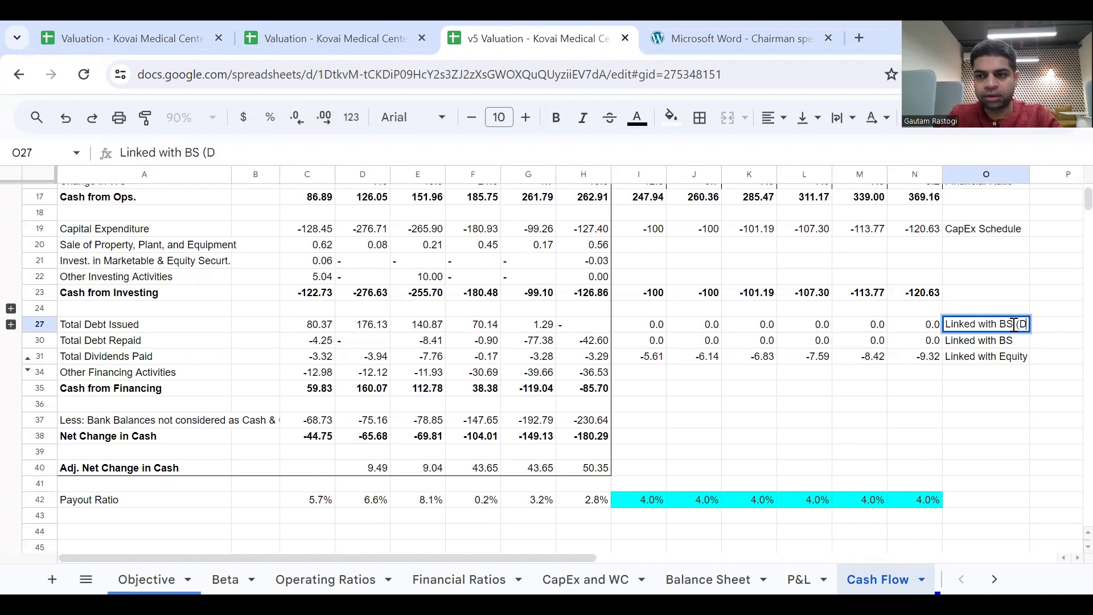
key("BackSpace")
key("BackSpace")
type("e")
type("bt)")
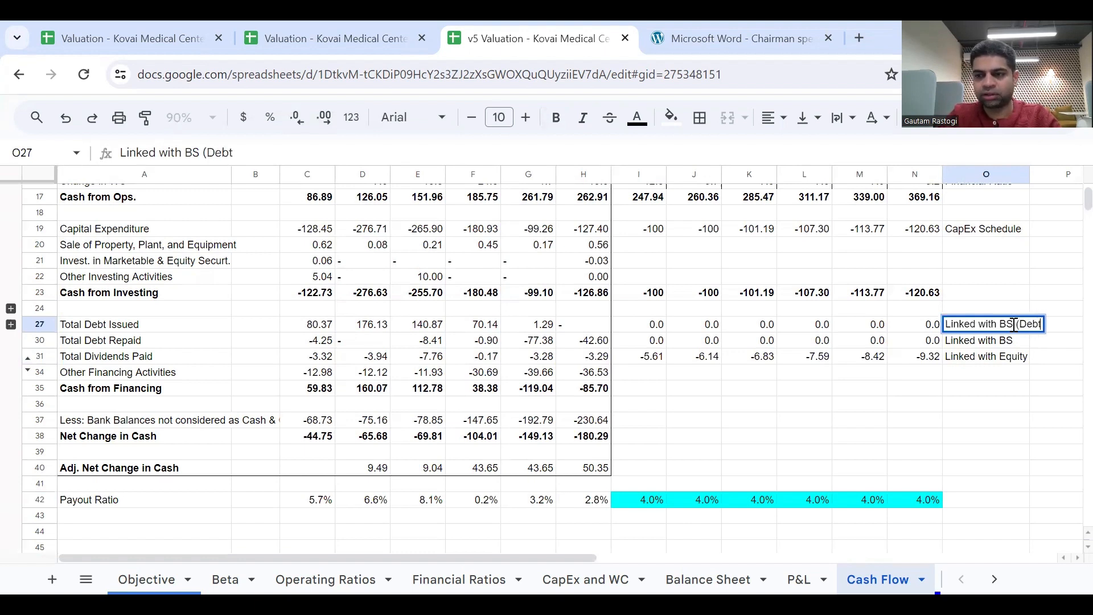
key("Return")
key("Up")
key("ctrl+c")
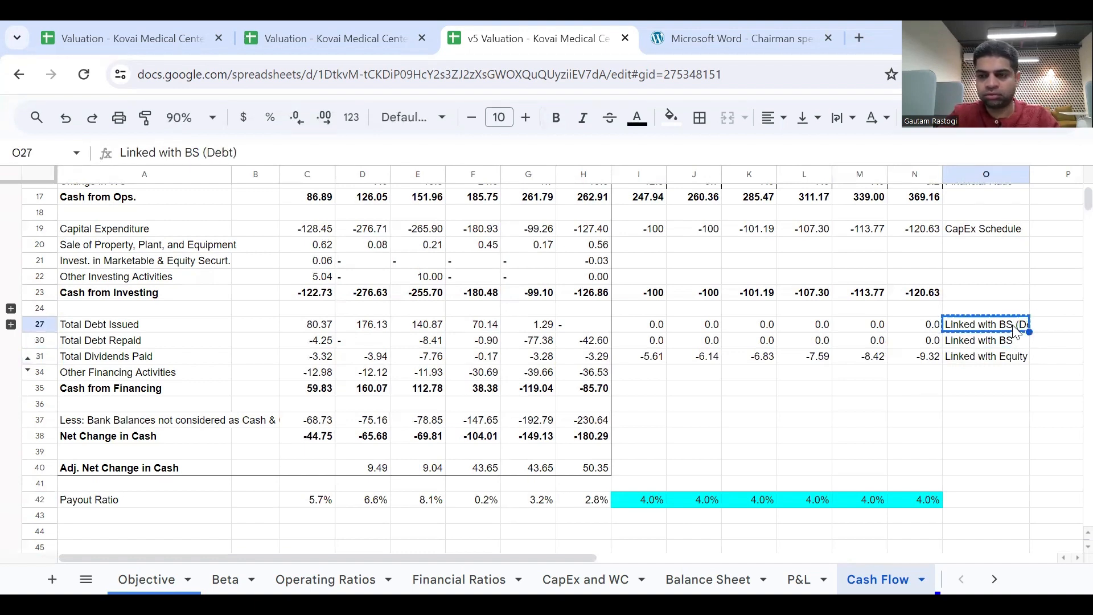
key("Down")
key("ctrl+v")
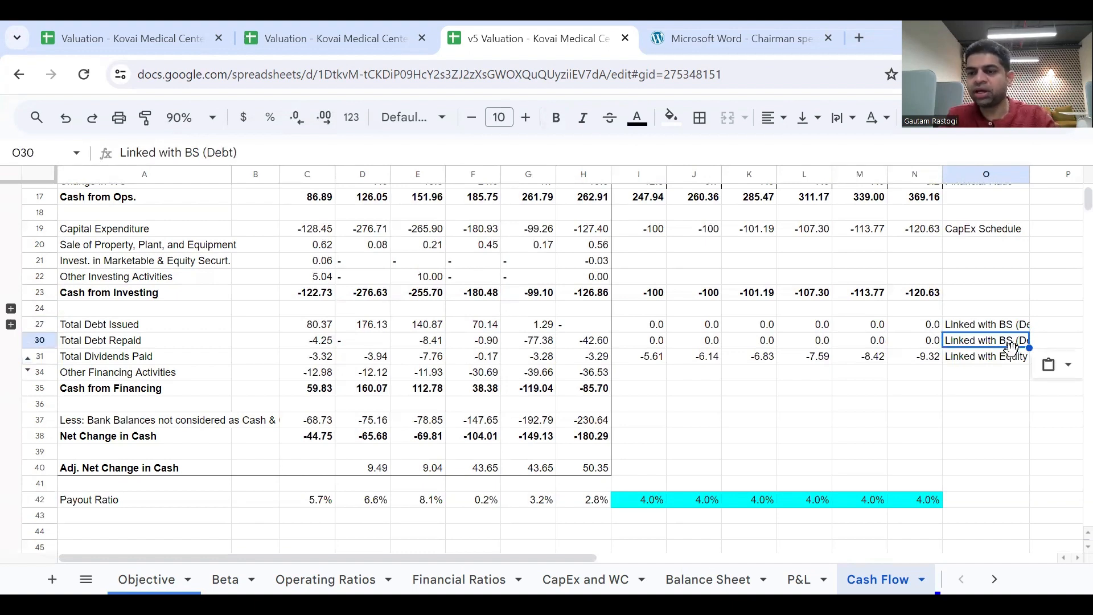
Change the Total Dividends Paid label in O31 to "Linked with BS (Equity)".
key("Down")
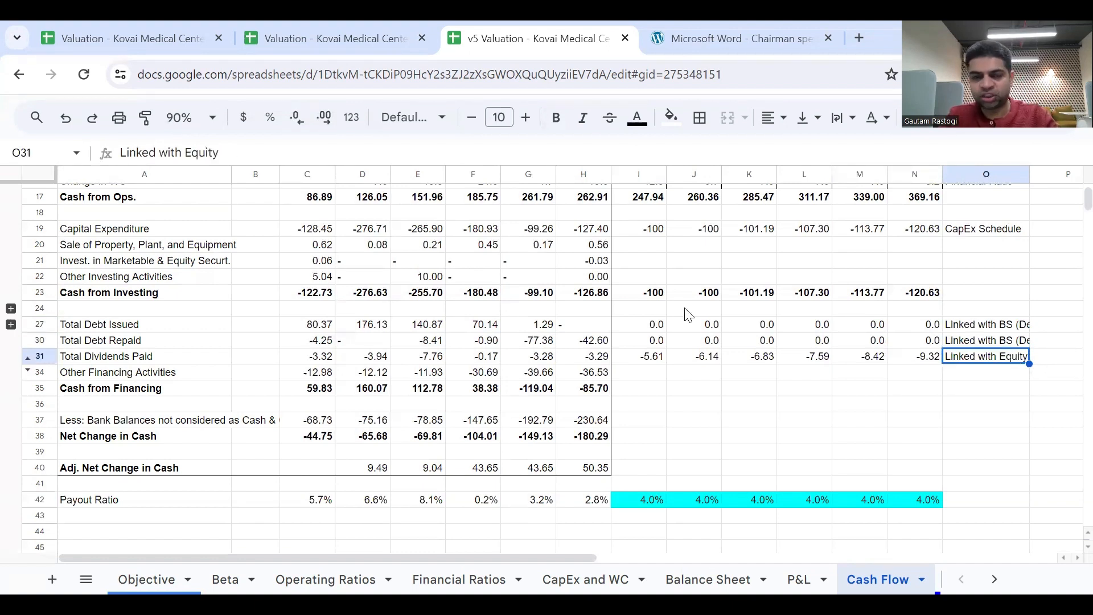
left_click(186, 154)
type("BS(")
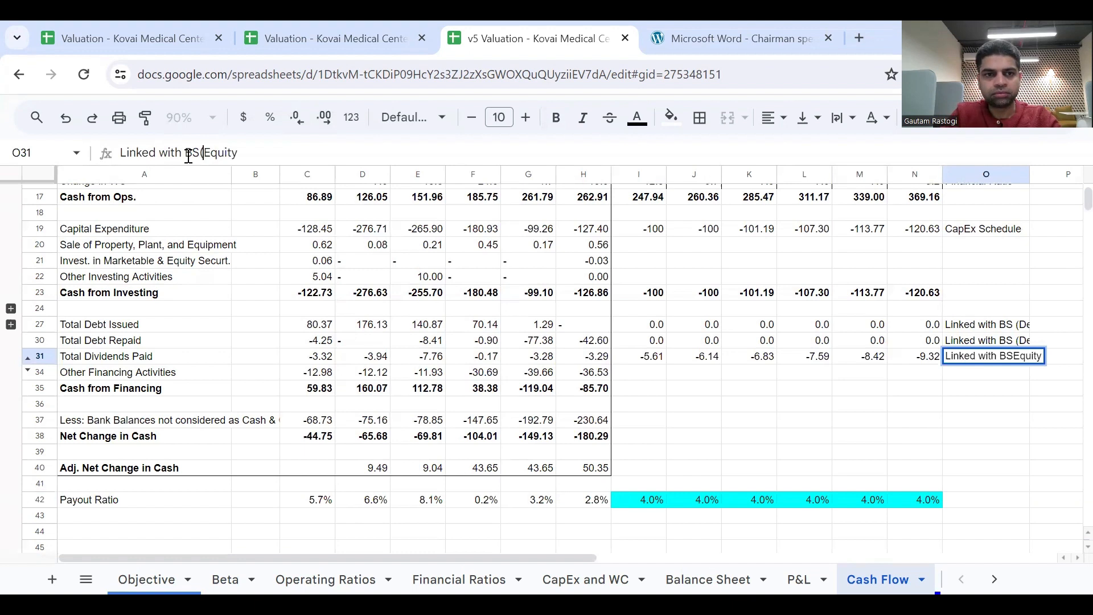
type(")")
key("Return")
key("Up")
left_click(199, 153)
key("Return")
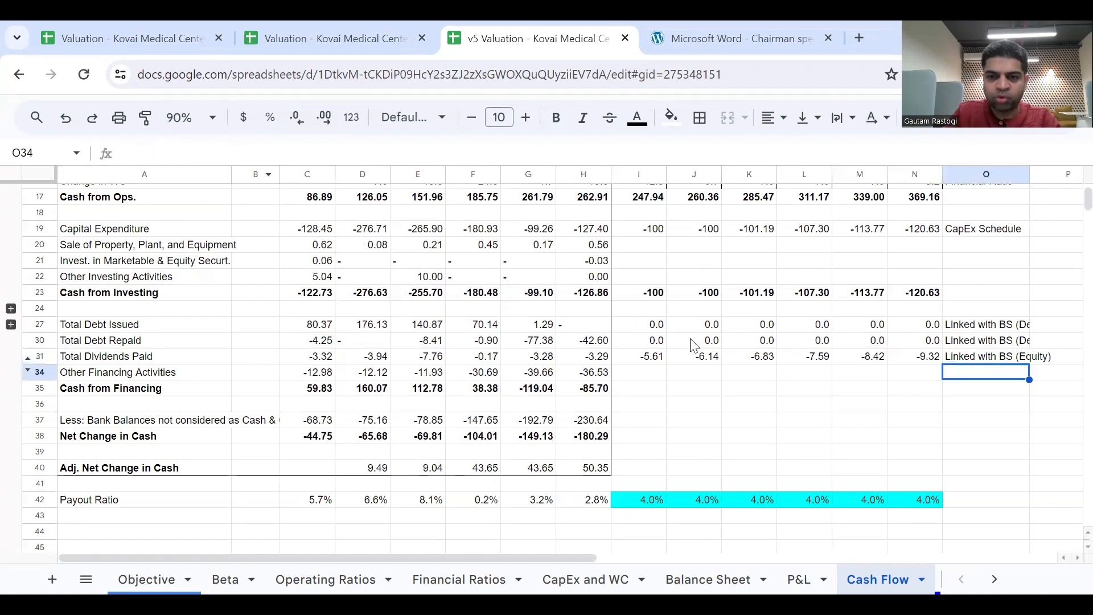
Add the dividend from Cash Flow I31 to the 2024 Equity formula in Balance Sheet I38 and fill it across through N38.
left_click(638, 358)
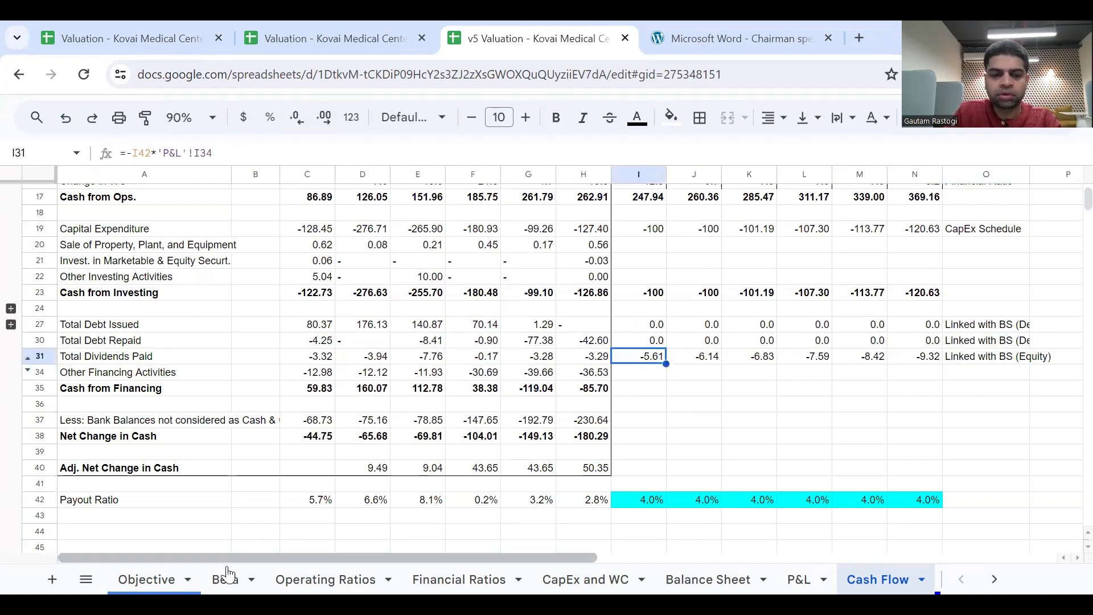
left_click(708, 580)
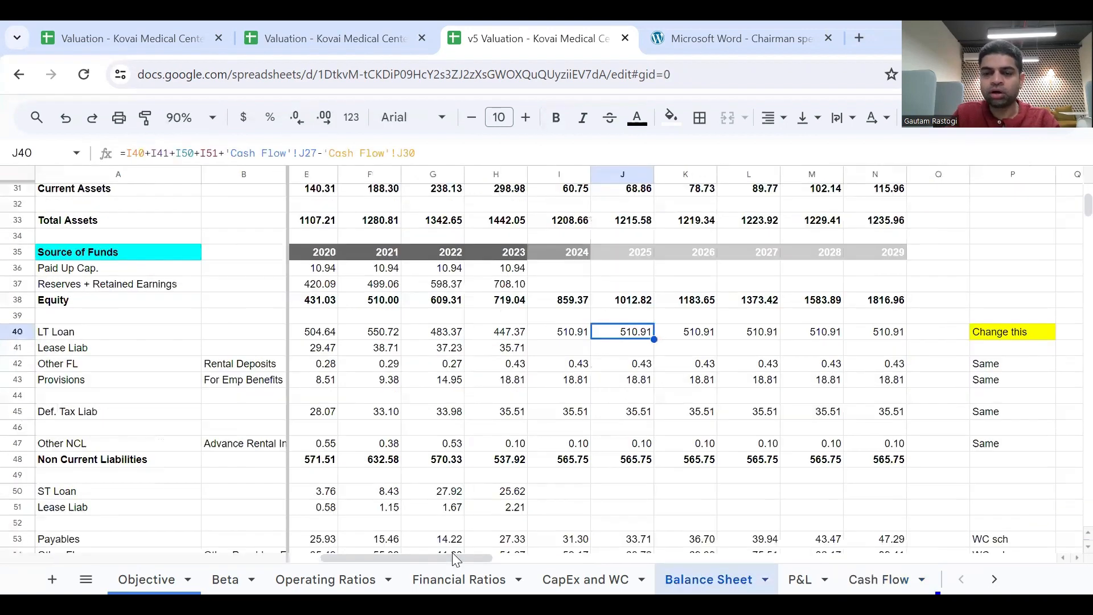
left_click(557, 302)
left_click(239, 156)
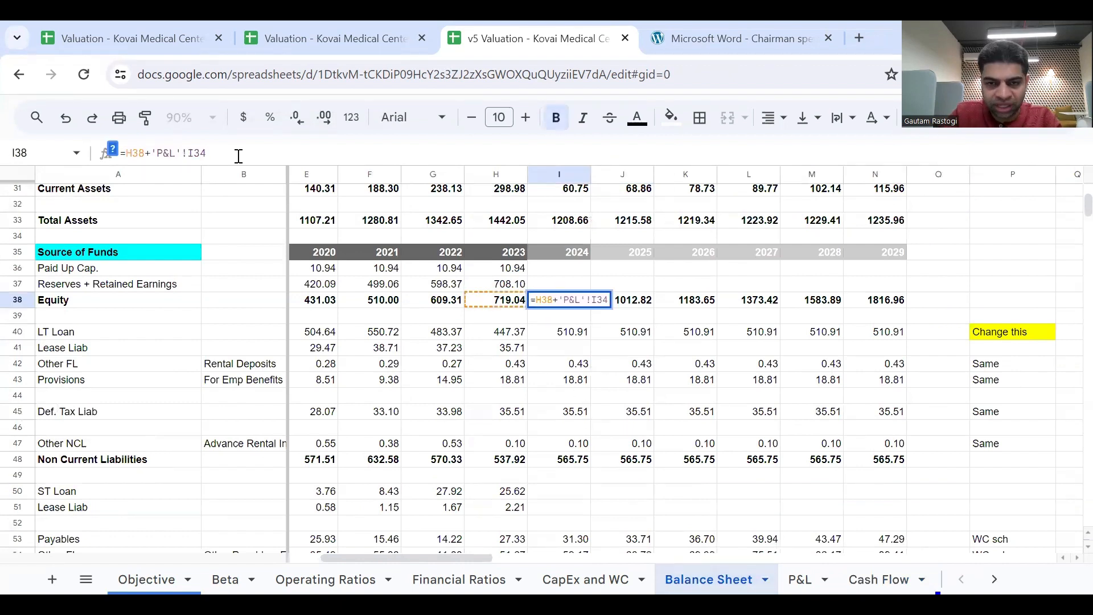
type("-")
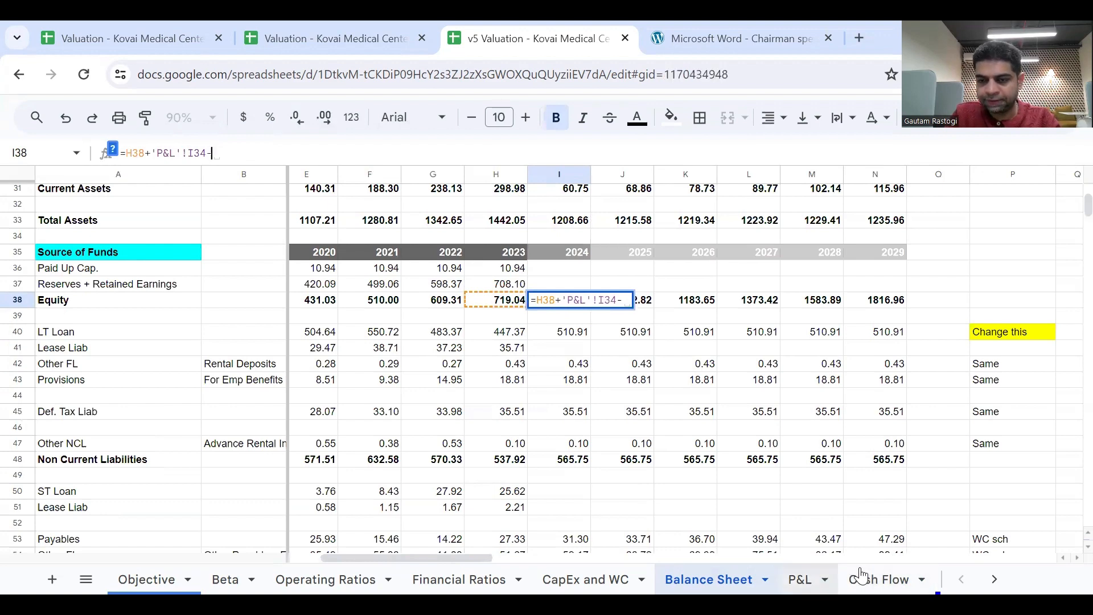
left_click(804, 577)
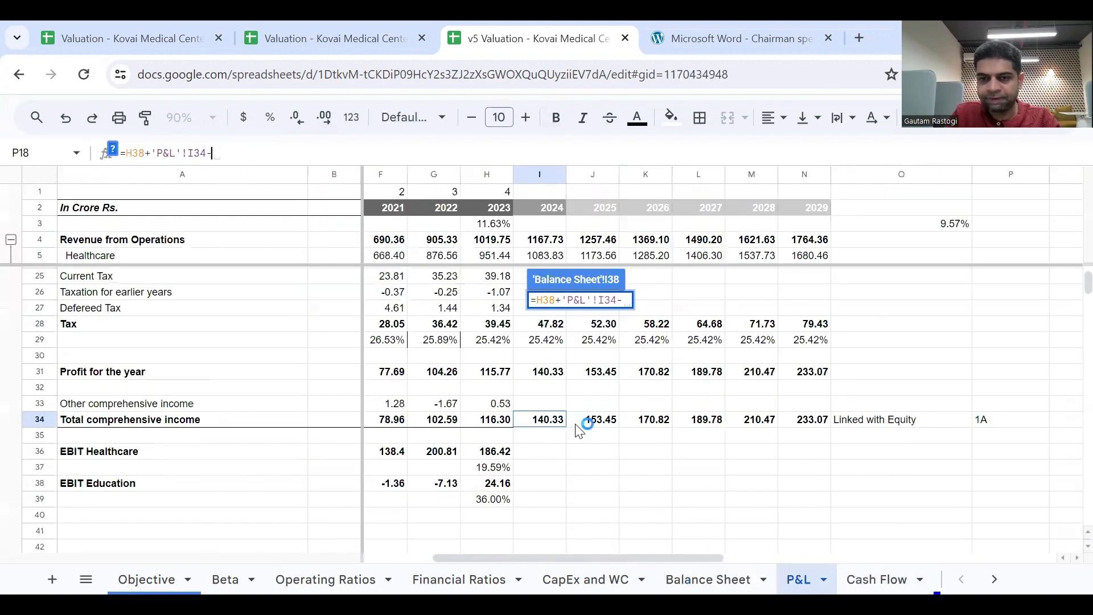
left_click(865, 577)
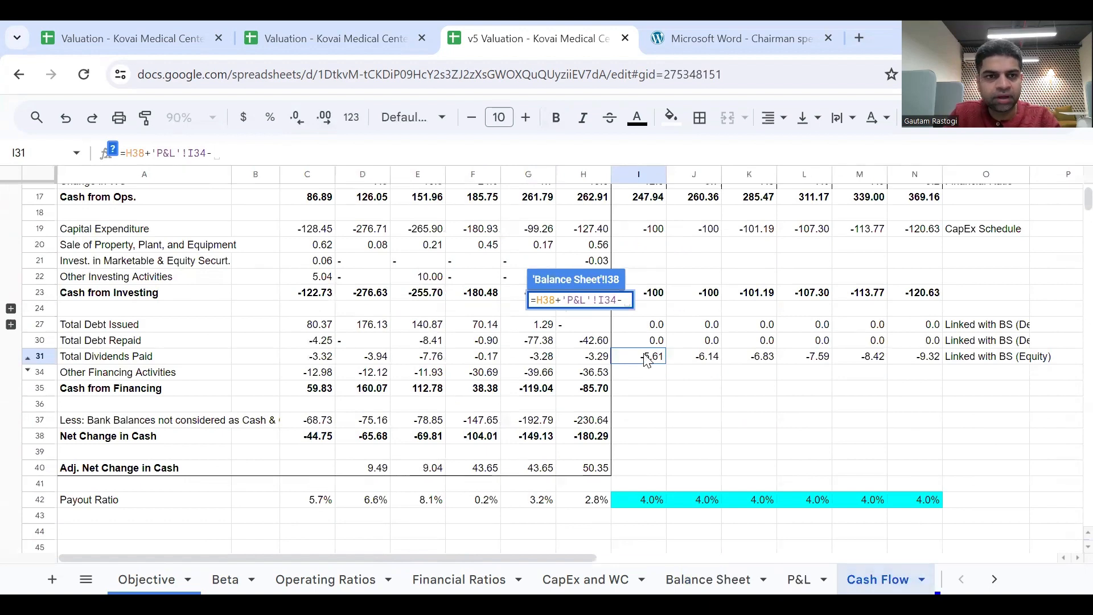
key("BackSpace")
type("+")
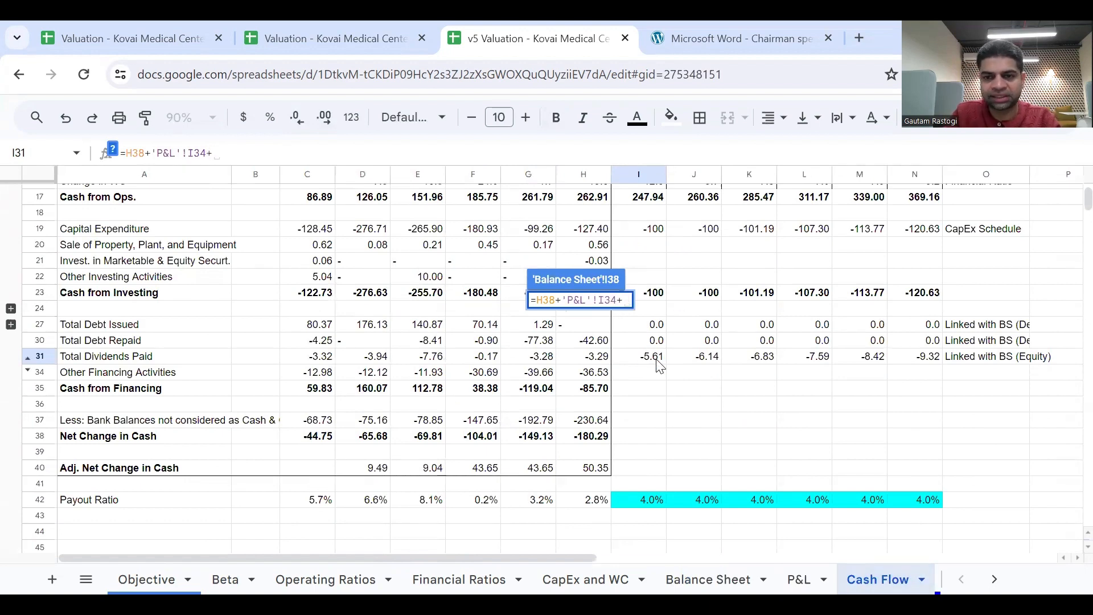
left_click(654, 358)
key("Return")
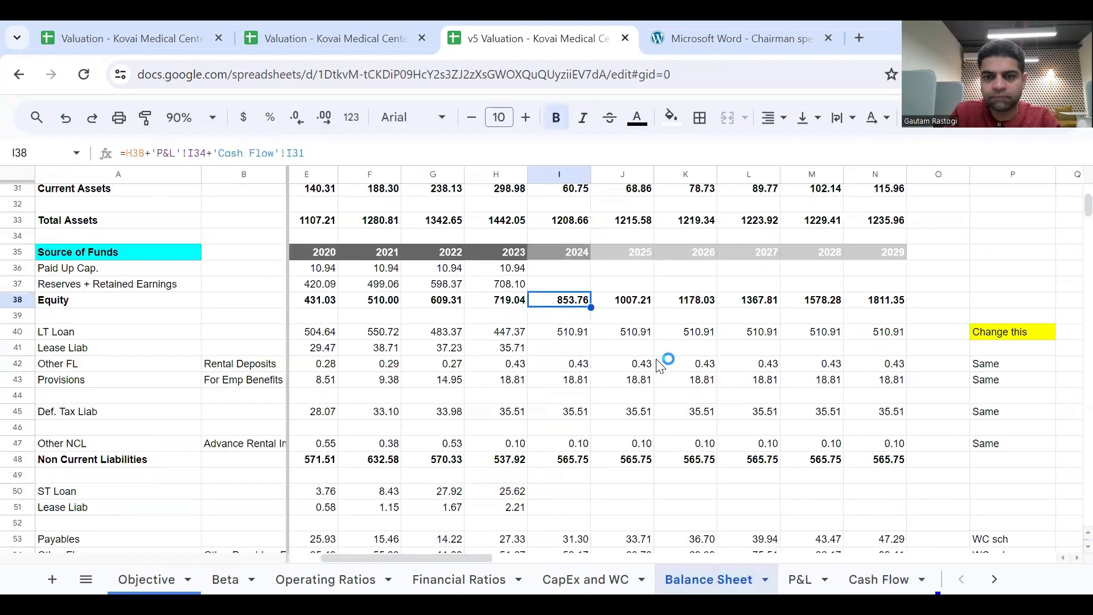
left_click_drag(589, 308, 894, 308)
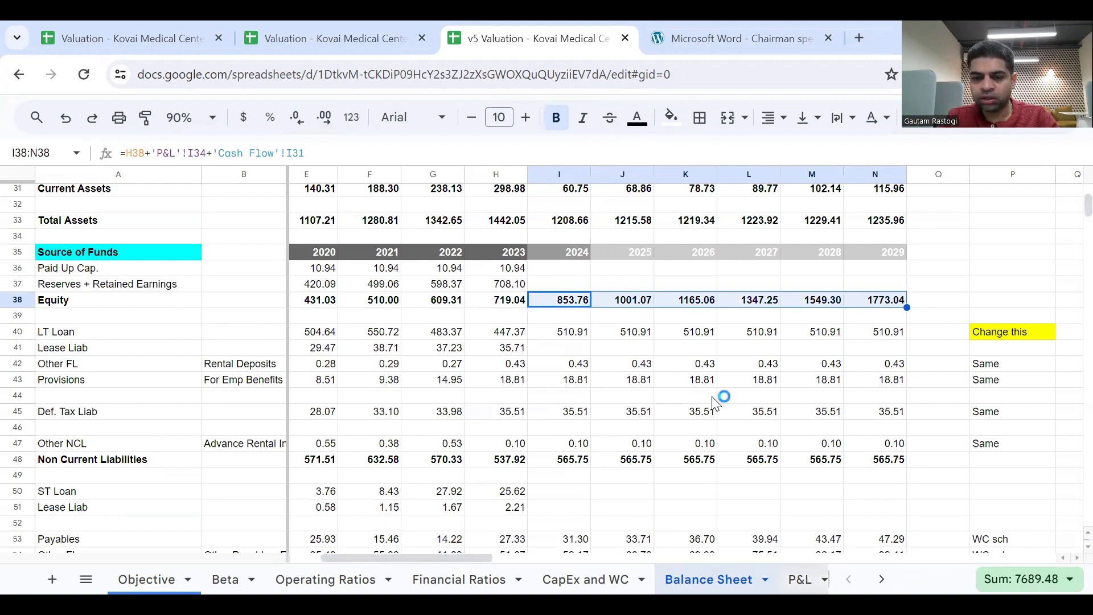
On the Cash Flow sheet, compute 2024 Cash from Financing in I35 as =I27+I30+I31 and fill it across through N35.
scroll(804, 580, "right", 3)
left_click(709, 579)
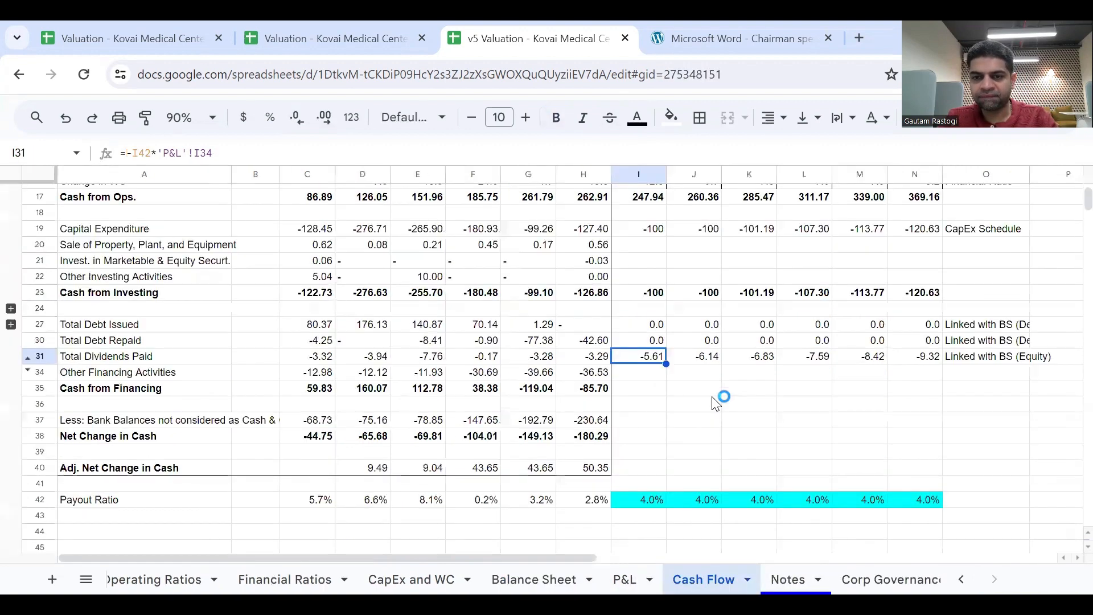
left_click(646, 374)
left_click(645, 389)
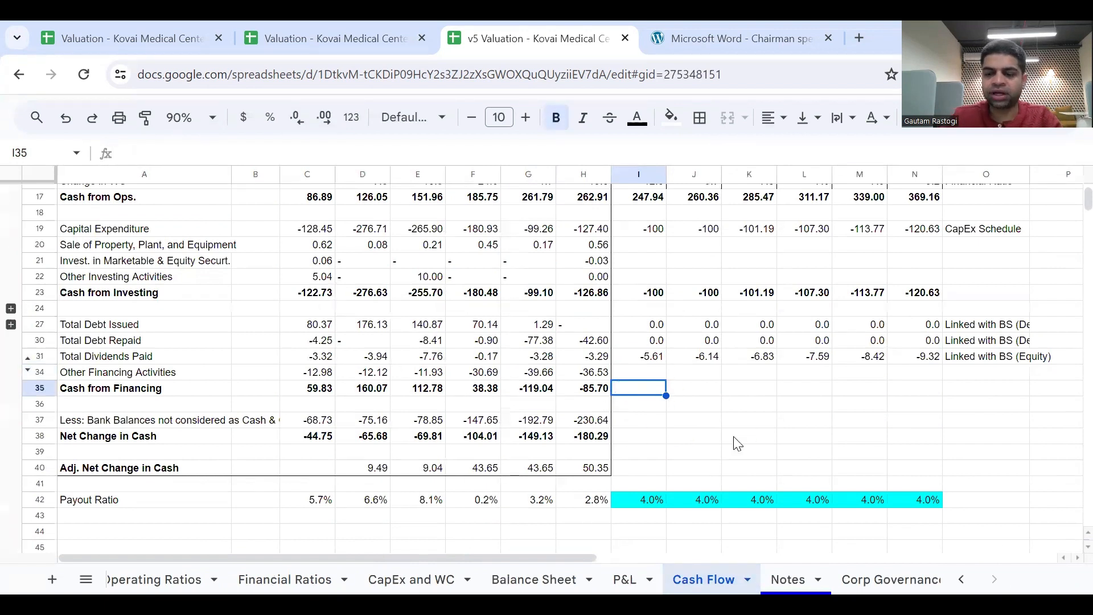
type("=")
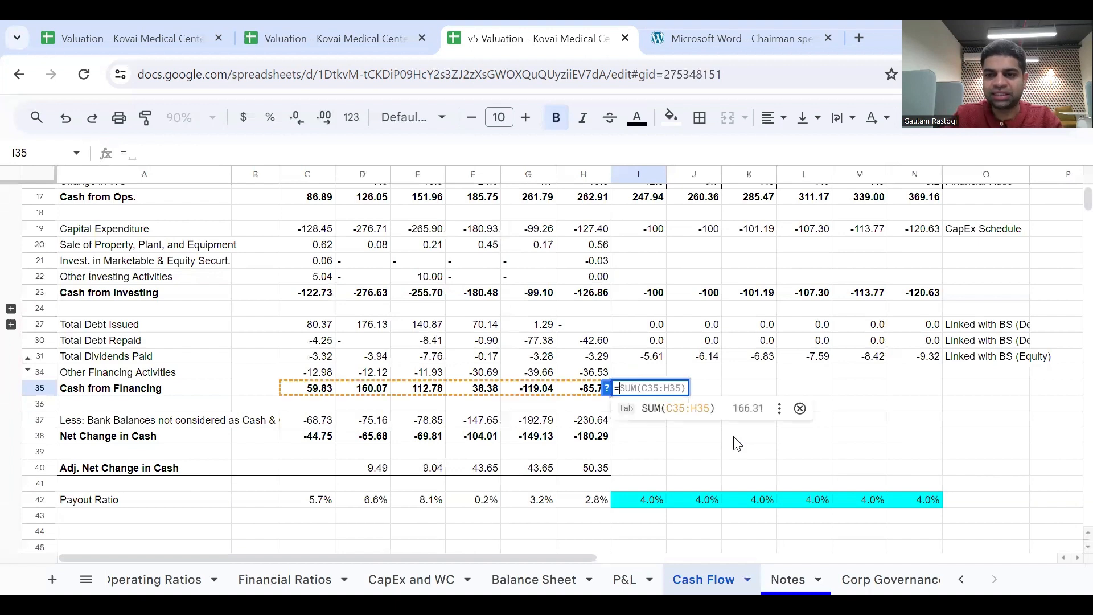
left_click(655, 327)
type("+")
left_click(656, 341)
type("+")
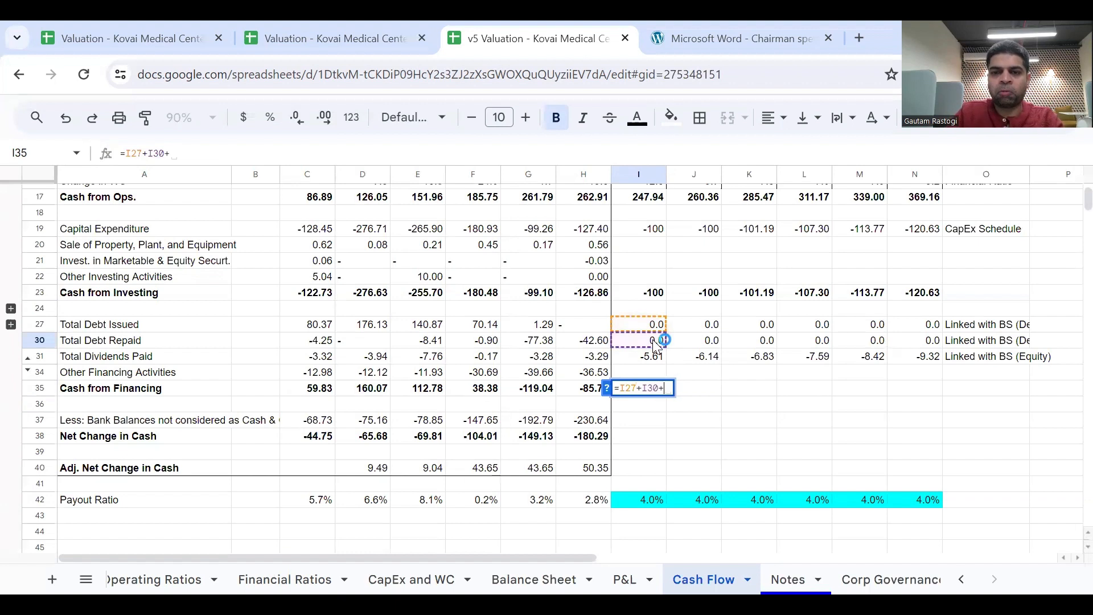
left_click(656, 358)
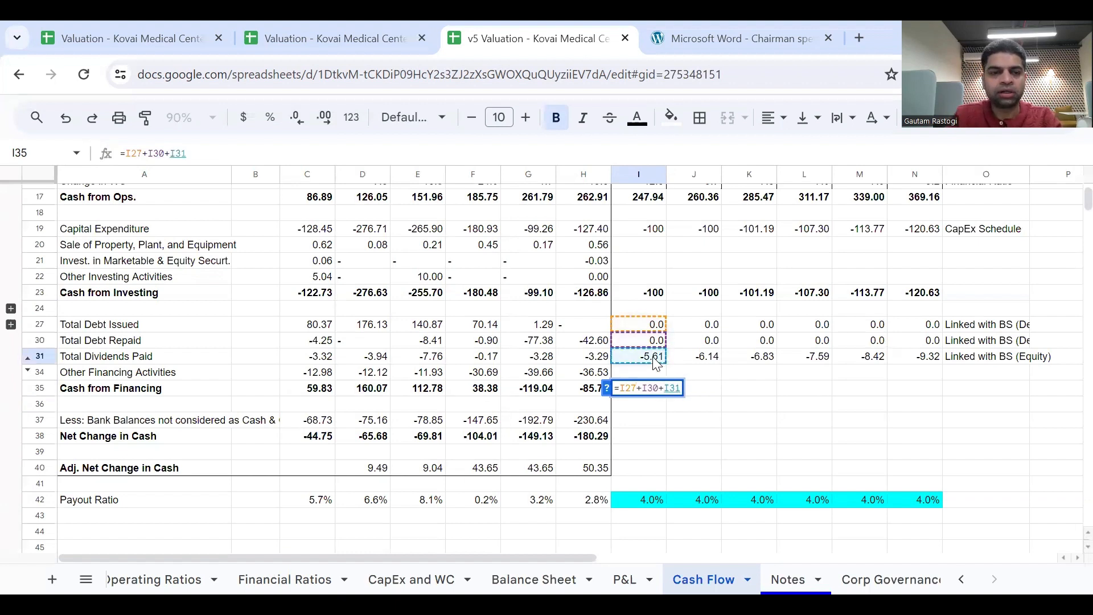
key("Return")
key("Up")
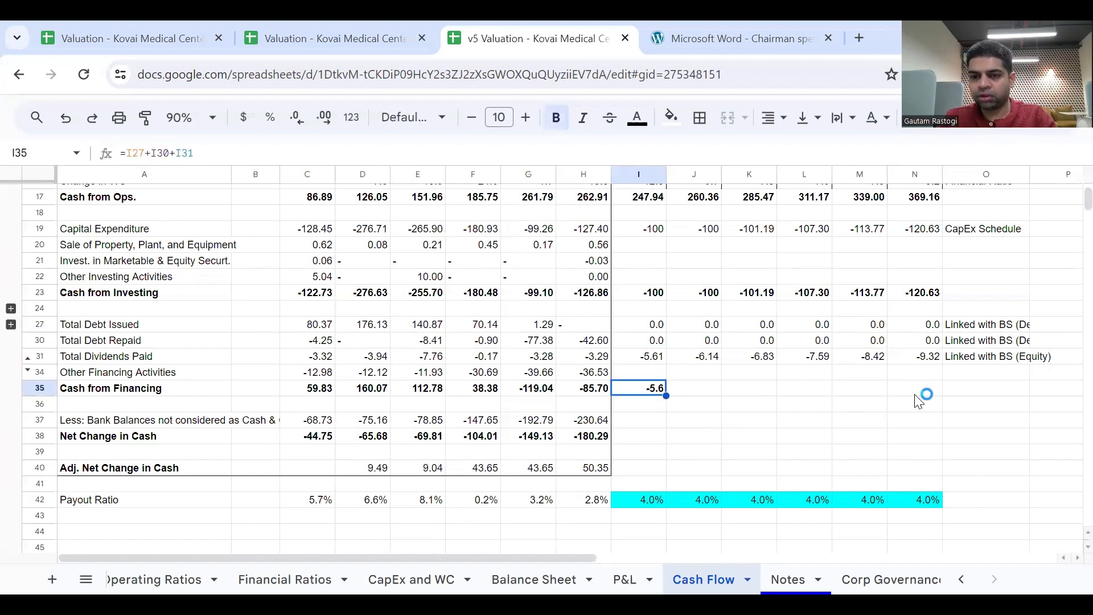
left_click_drag(664, 395, 911, 403)
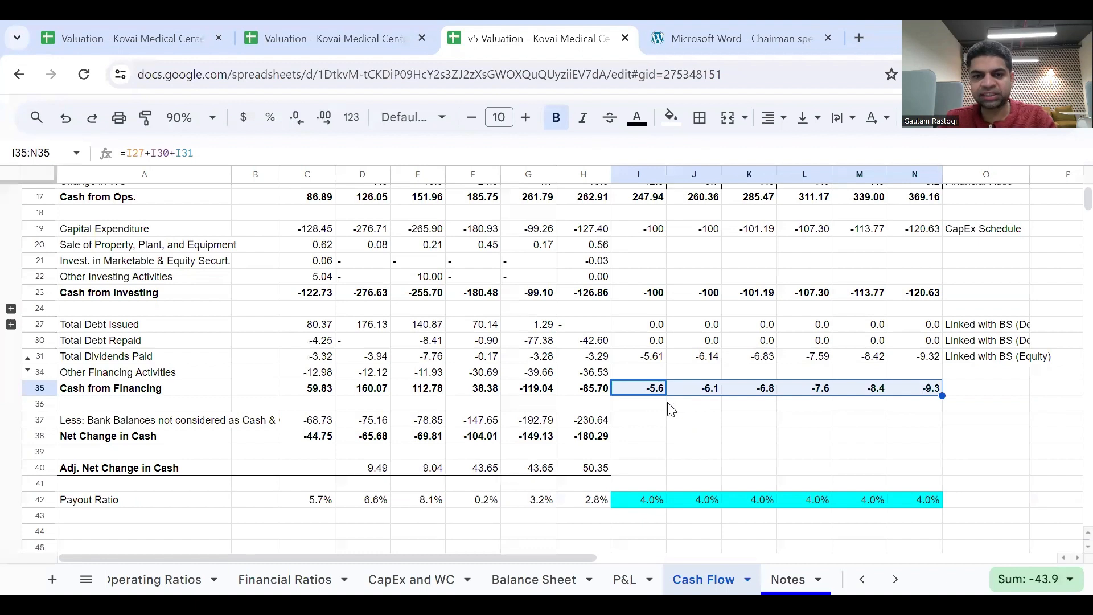
Compute the 2024 Adj. Net Change in Cash in I40 as =I17+I23+I35.
left_click(633, 440)
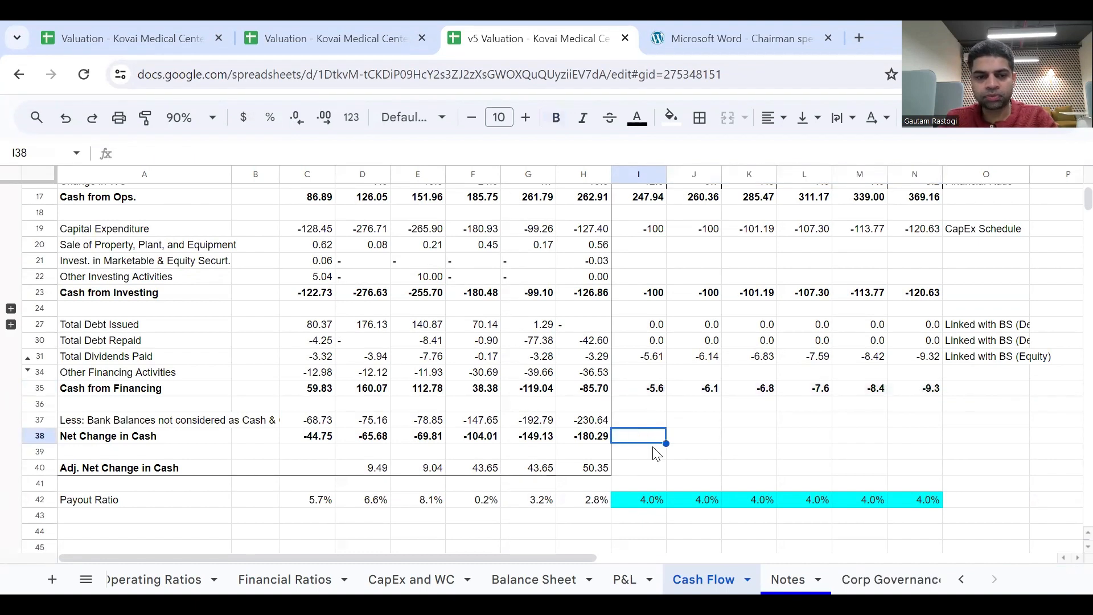
key("Down")
key("Down")
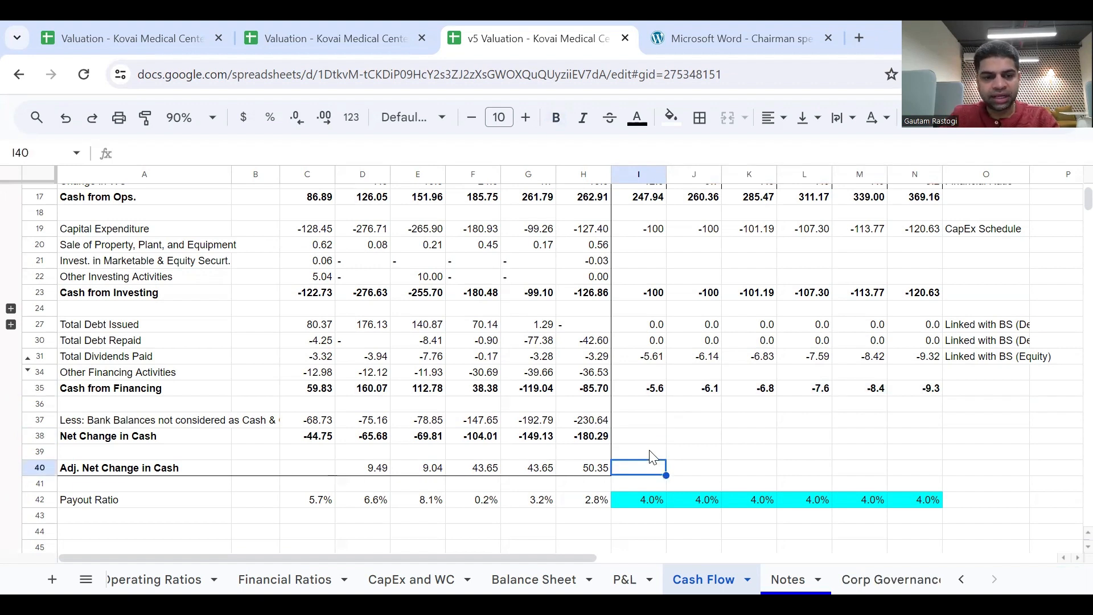
type("=")
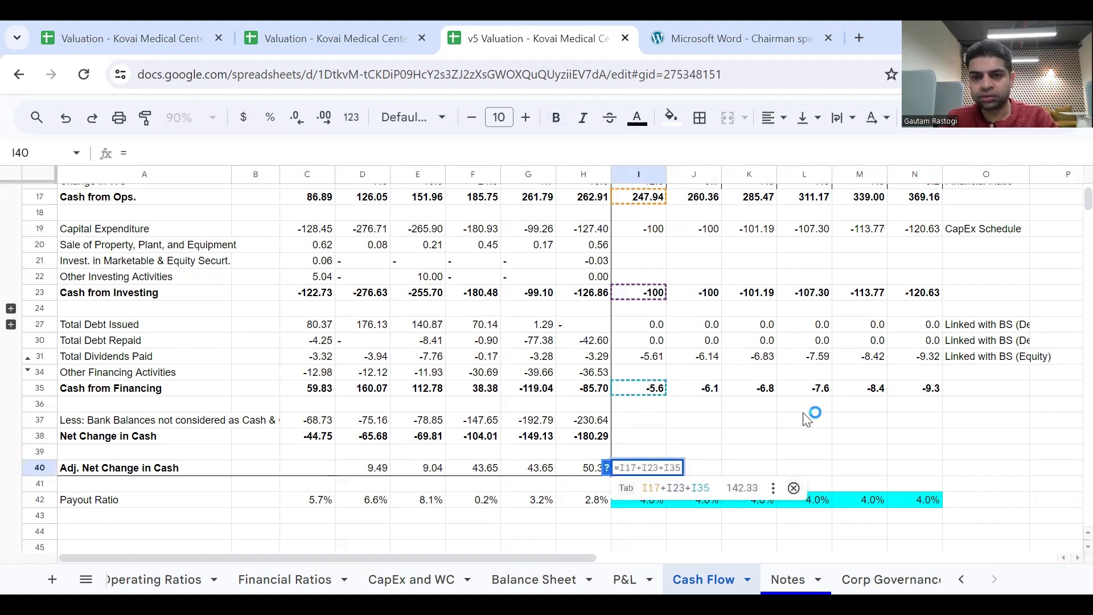
scroll(807, 419, "up", 2)
scroll(807, 420, "down", 4)
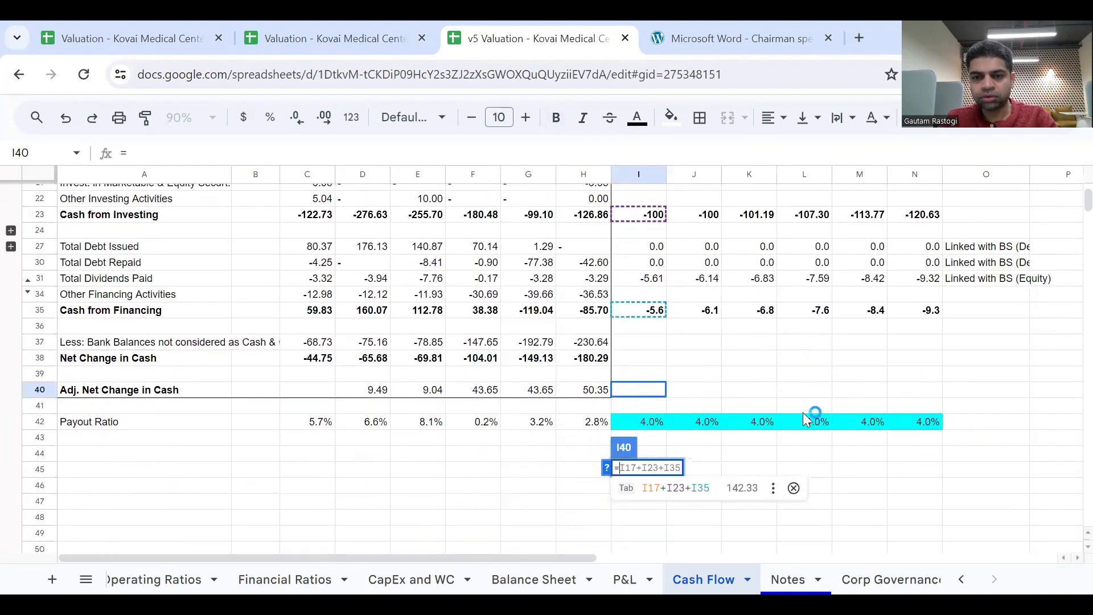
scroll(711, 370, "up", 2)
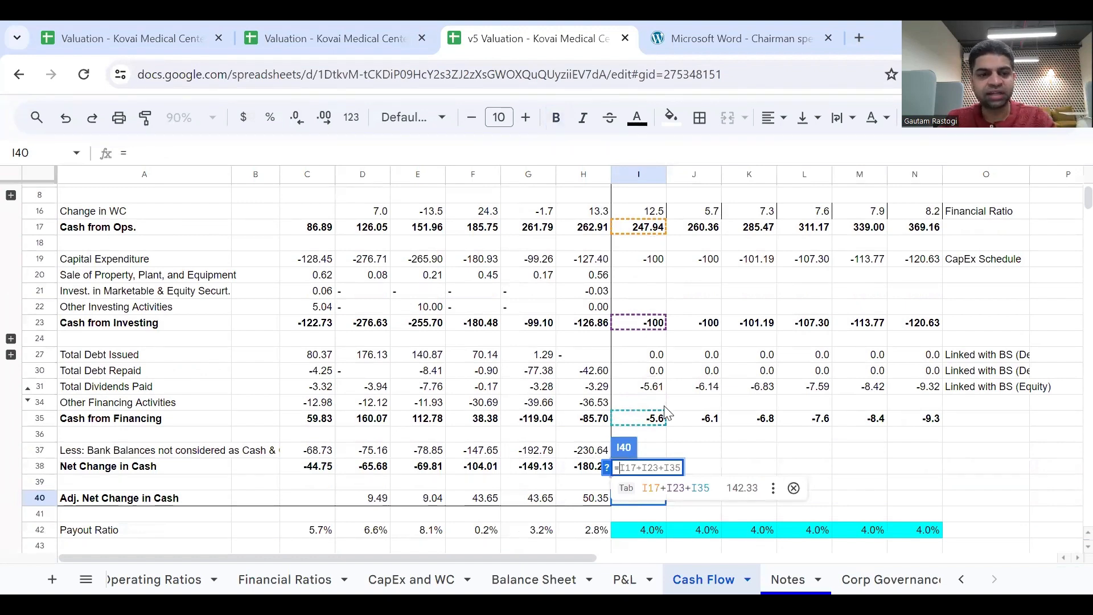
scroll(667, 414, "down", 1)
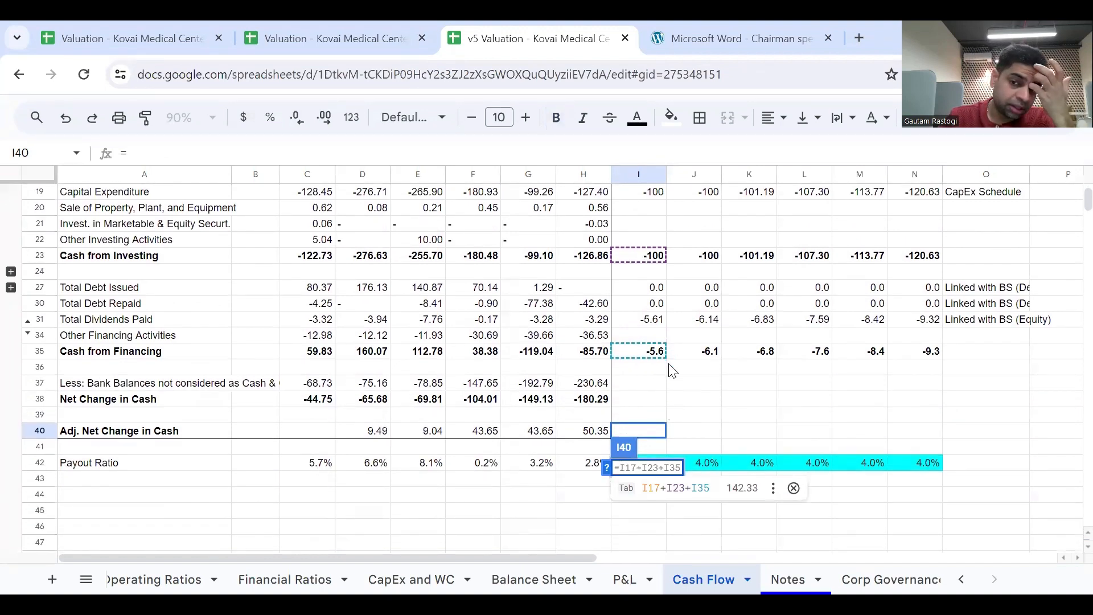
key("Tab")
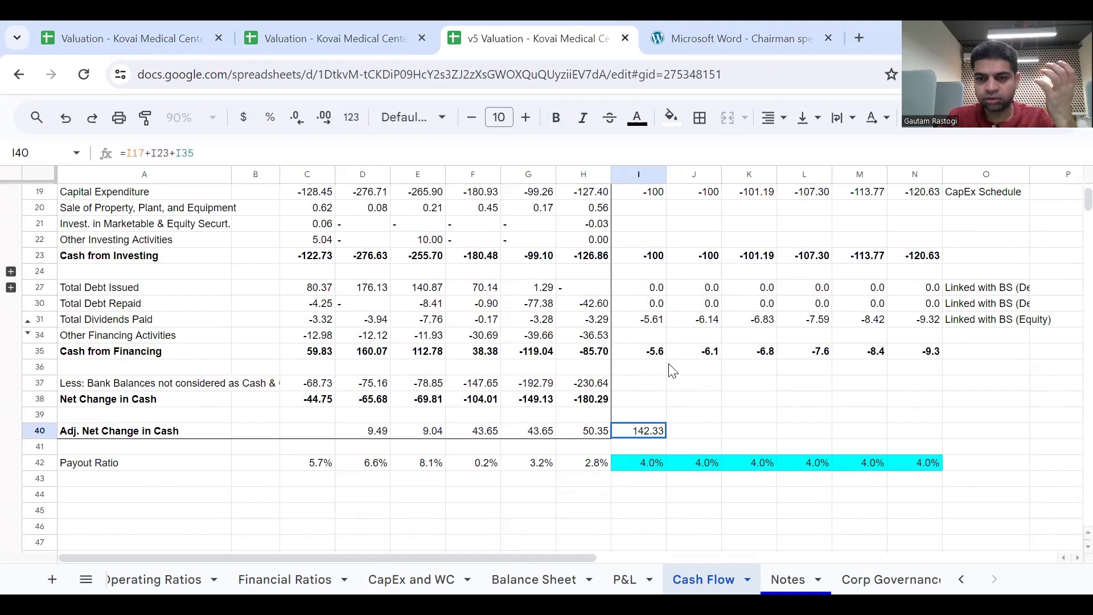
Check the 2023 Adj. Net Change in Cash formula in H40 and fill the row's formula across through N40.
double_click(604, 431)
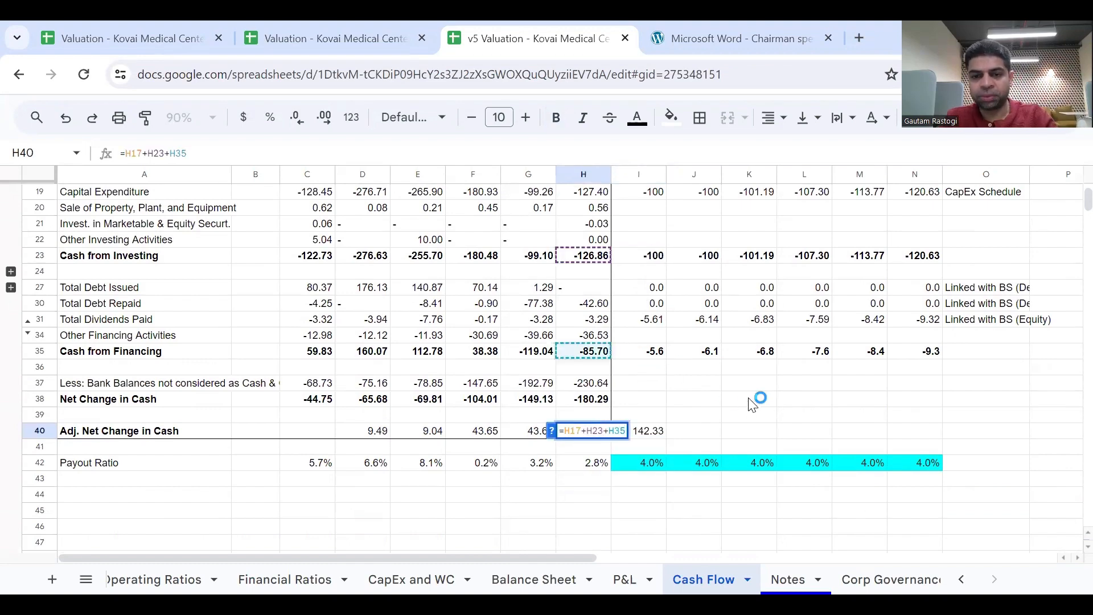
scroll(753, 404, "up", 3)
scroll(753, 404, "down", 3)
key("Escape")
left_click(597, 451)
left_click_drag(610, 457, 908, 471)
left_click(957, 464)
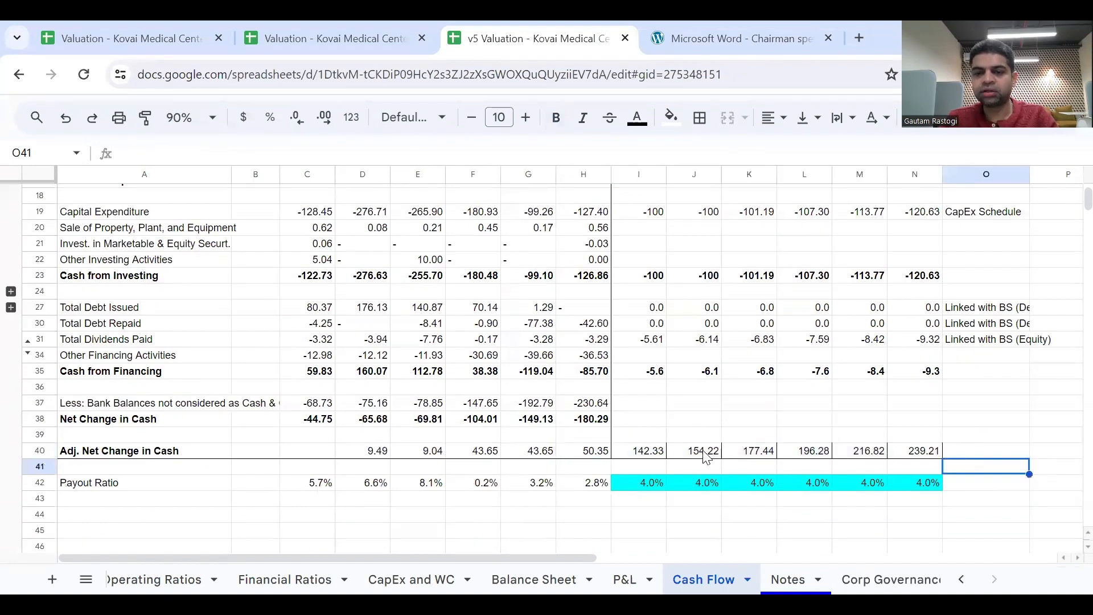
Label the Adj. Net Change in Cash row "Linked with BS (Cash)" in O40.
left_click(628, 454)
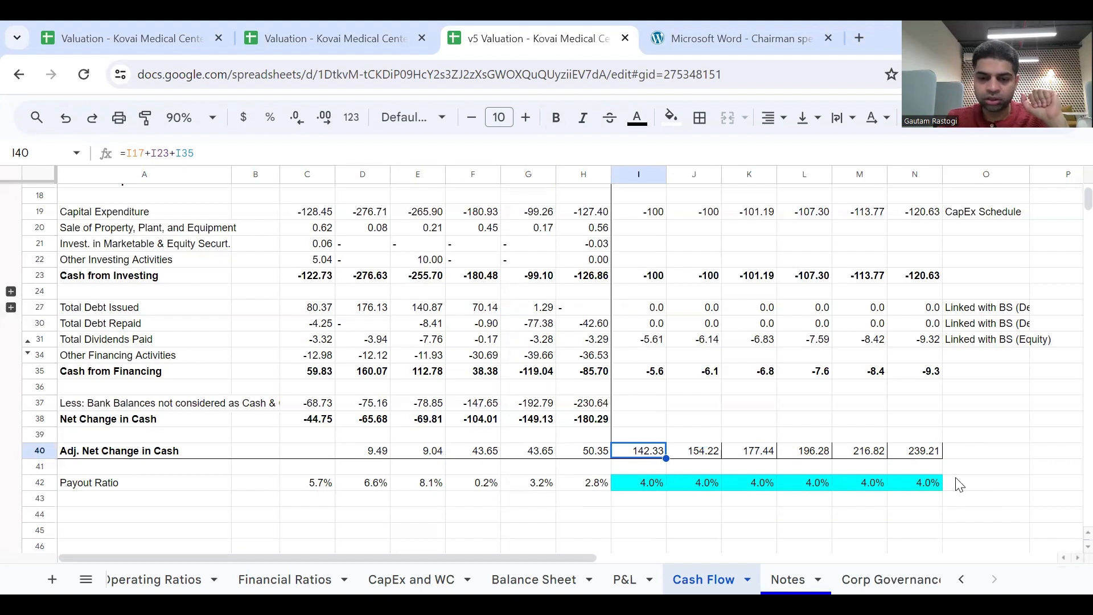
left_click(972, 452)
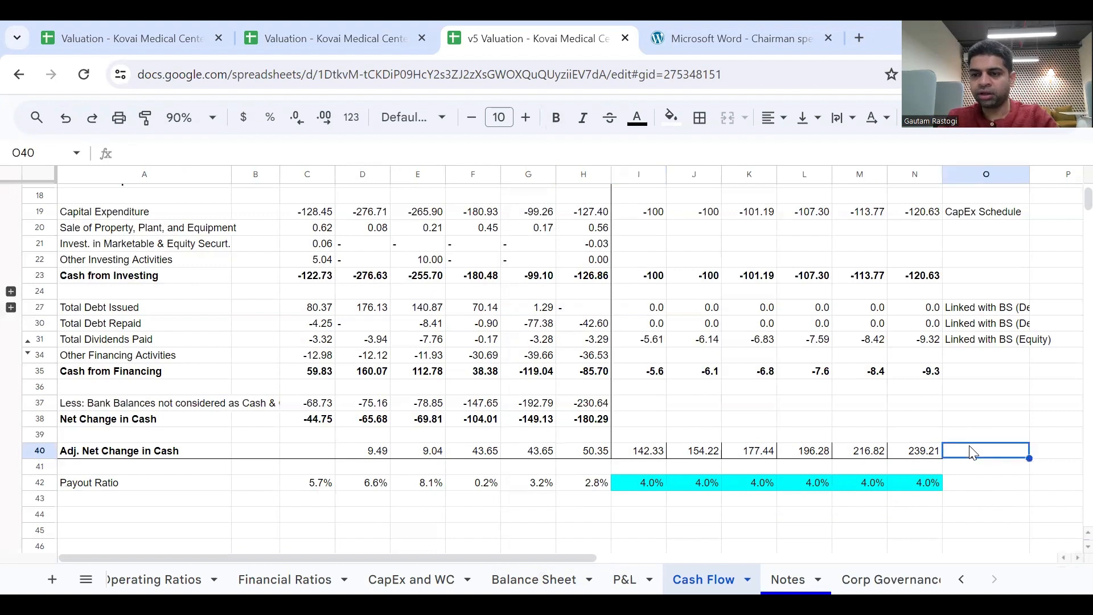
type("IIN")
type("L")
type("inked wo")
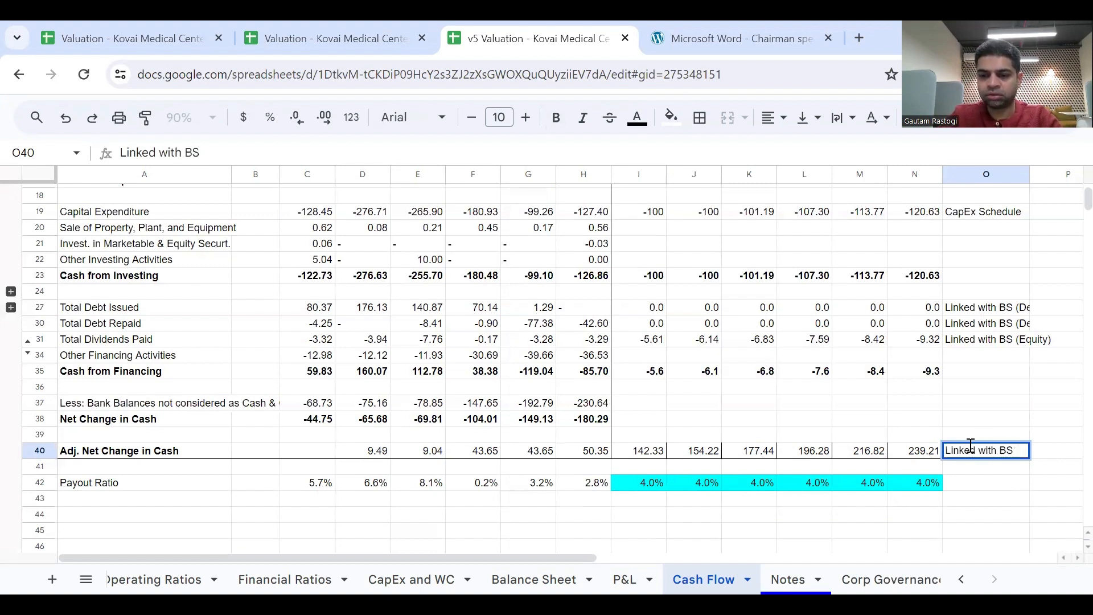
type("C")
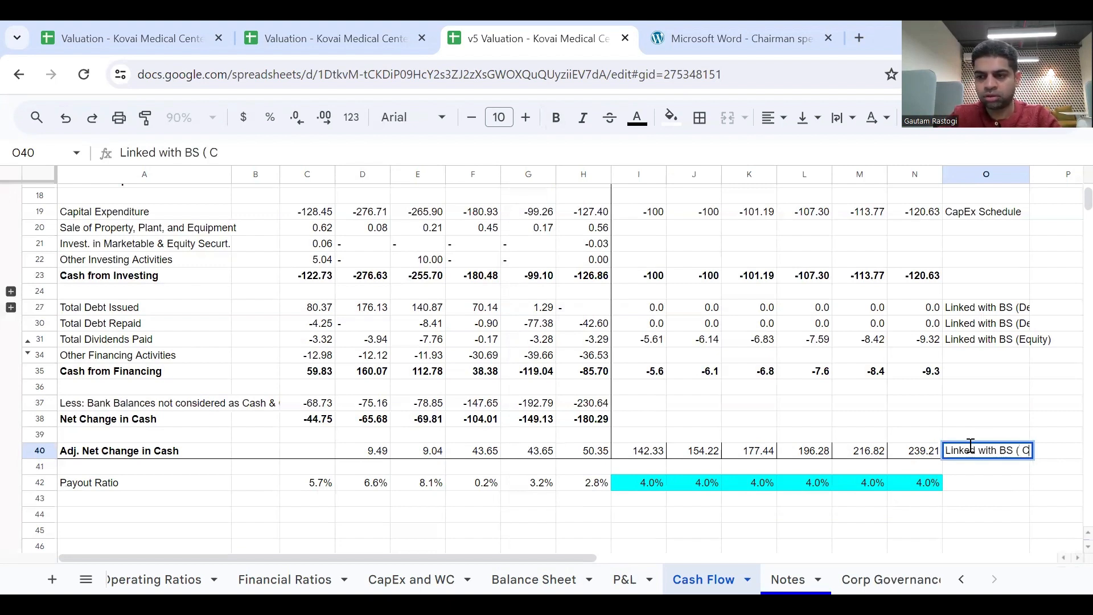
type("ash)")
key("Return")
Look up the net cash link number in the whiteboard diagram image and enter 2 beside the cash label in P40.
left_click(971, 450)
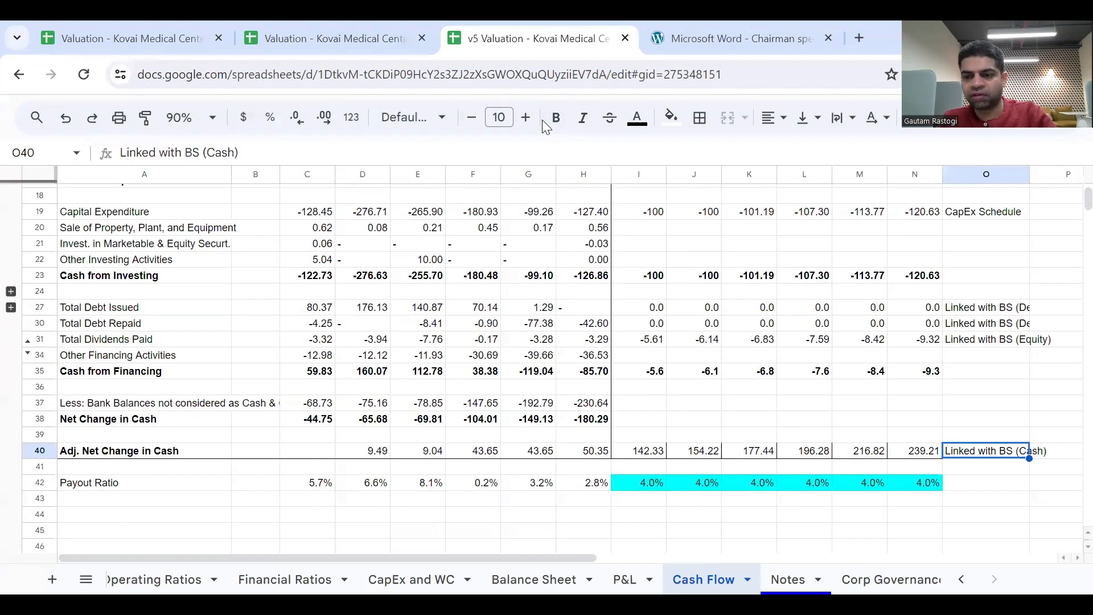
key("alt+Tab")
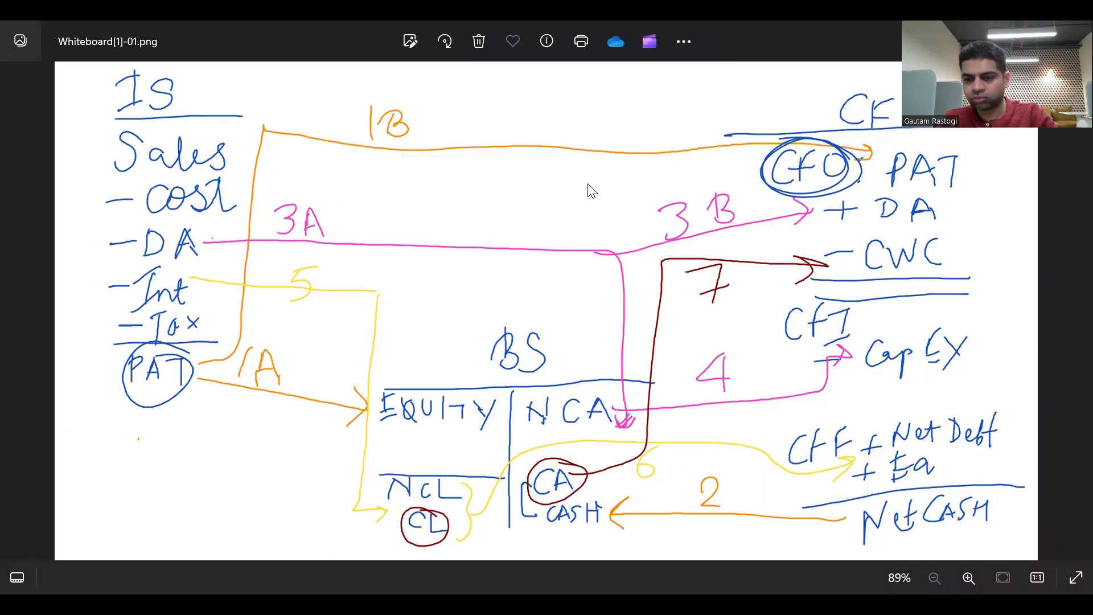
key("alt+Tab")
type("2")
key("Return")
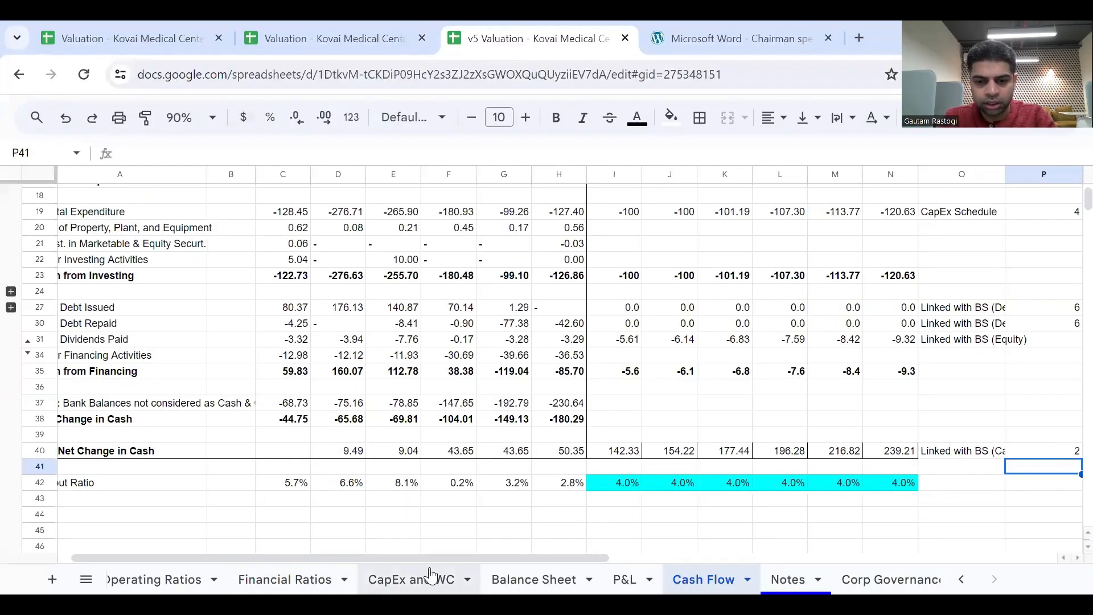
Compute the 2024 Cash balance in I24 of the Balance Sheet as =H24+H25+'Cash Flow'!I40.
left_click(501, 579)
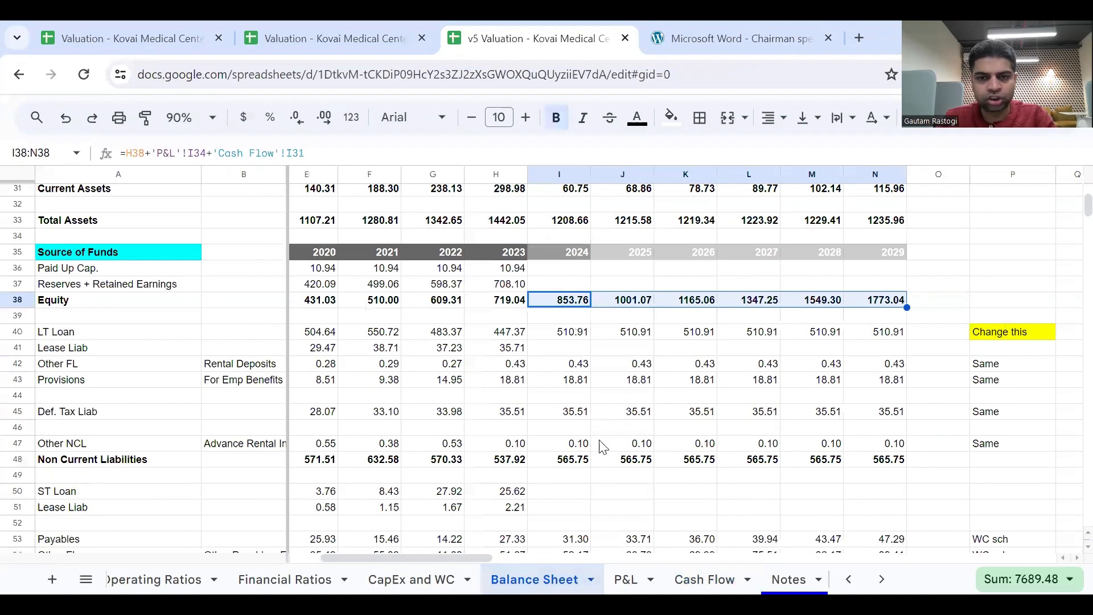
scroll(604, 436, "up", 5)
scroll(604, 438, "up", 5)
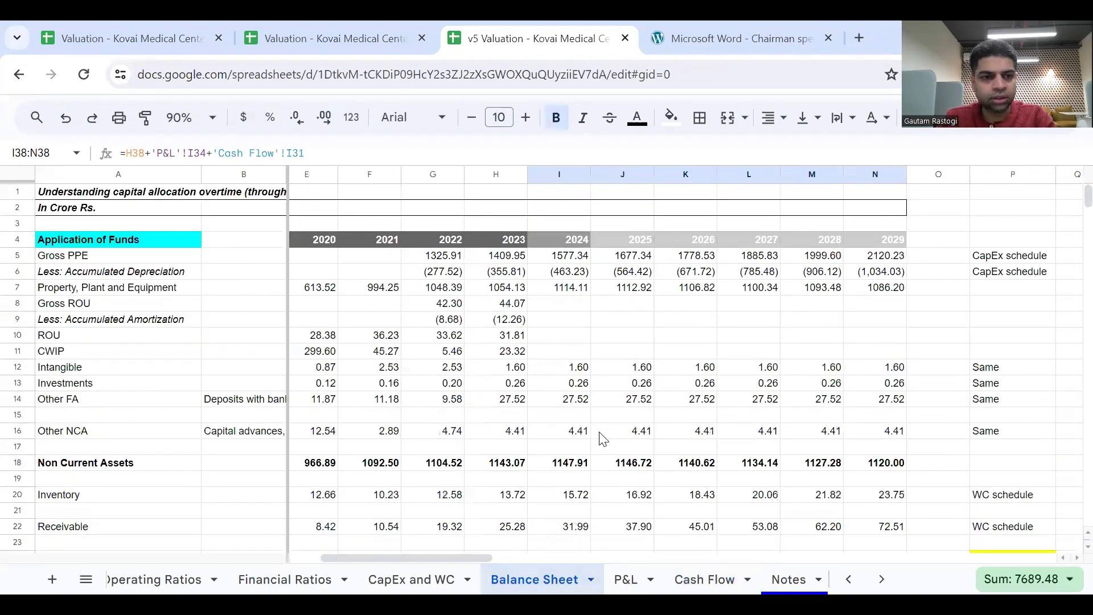
scroll(603, 438, "down", 7)
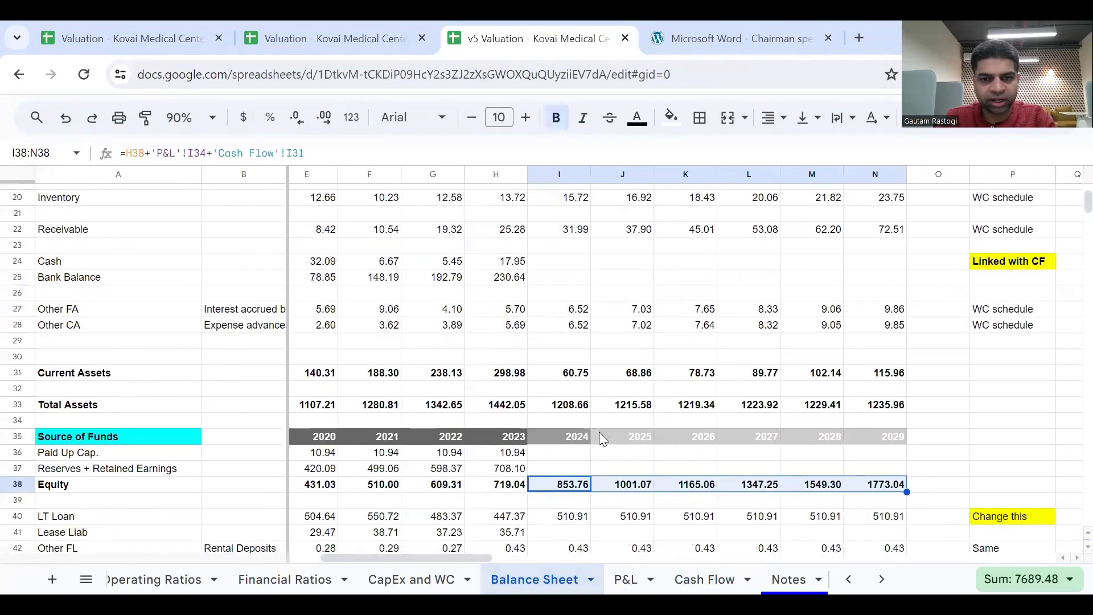
left_click(575, 261)
left_click(511, 266)
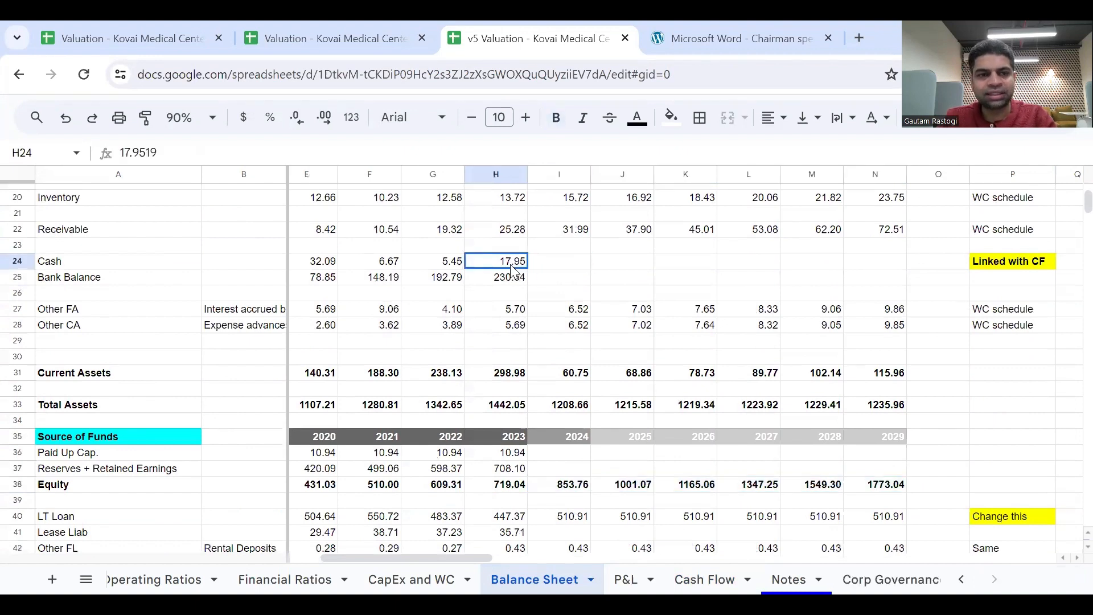
key("shift+Down")
key("Right")
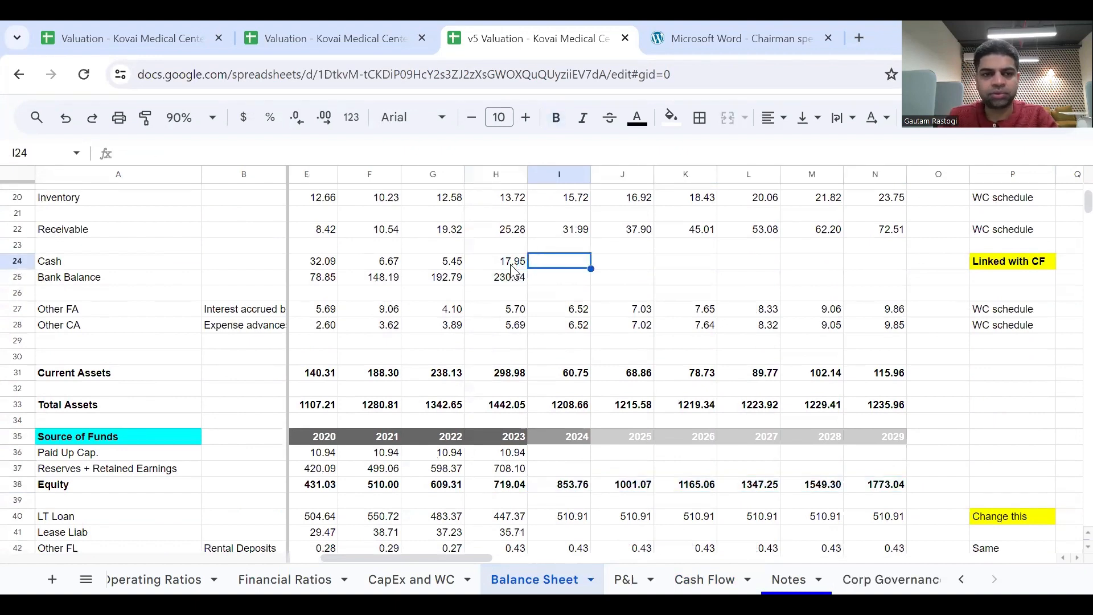
type("=")
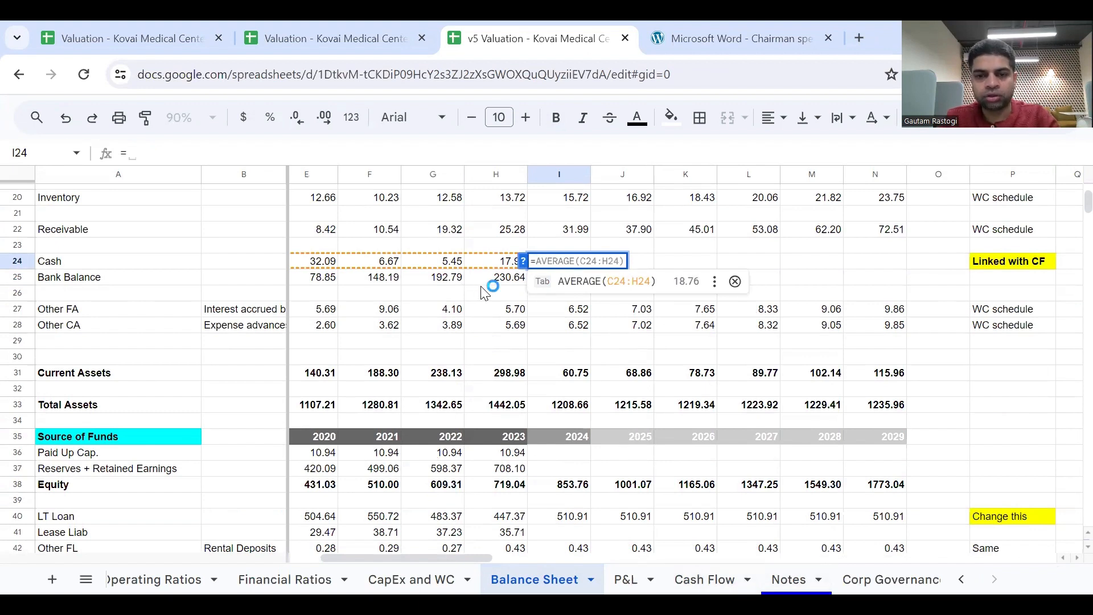
left_click(495, 263)
type("+")
left_click(504, 279)
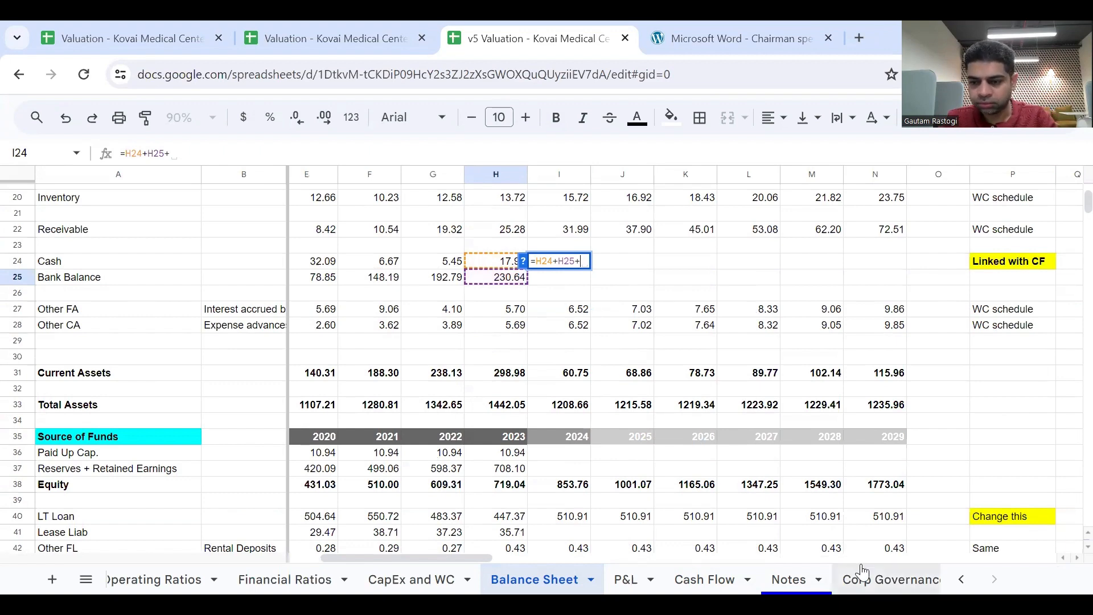
left_click(704, 580)
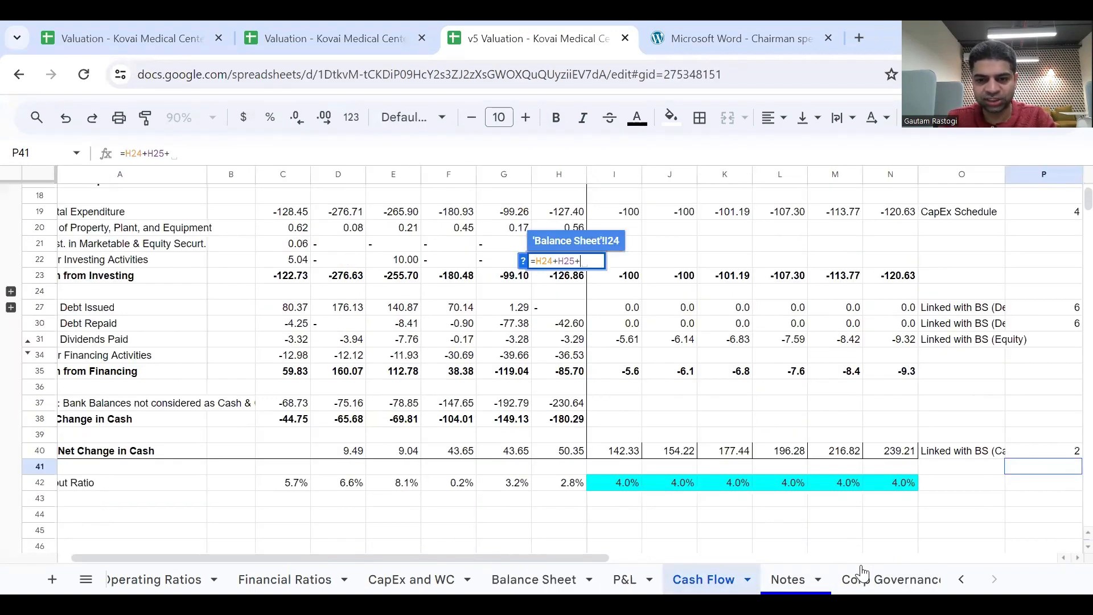
left_click(624, 451)
key("Return")
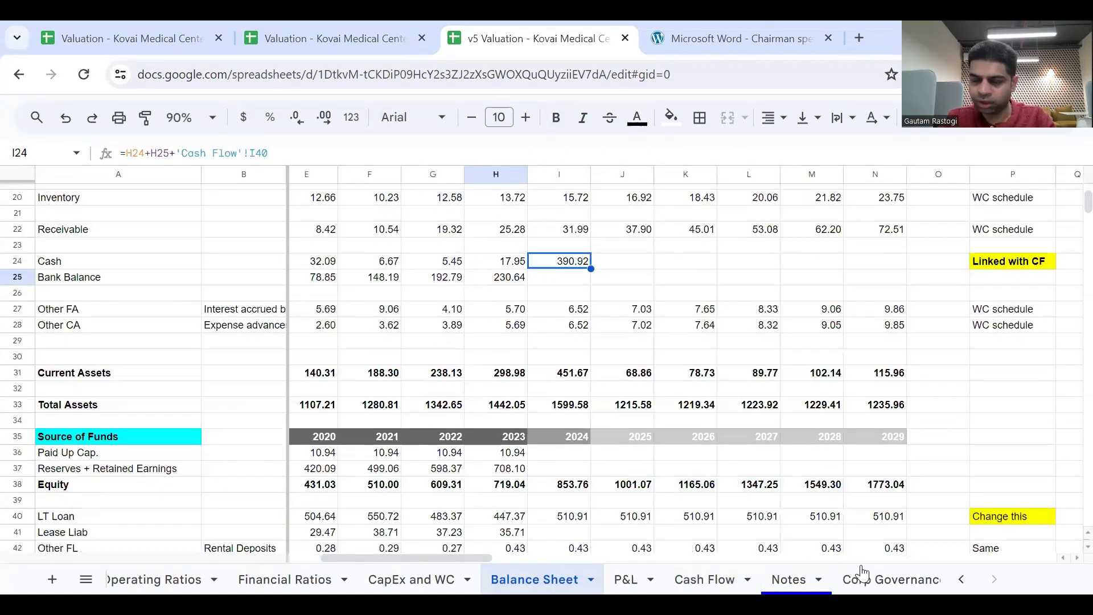
Check the 2024 Cash formula, fill it across through N24, and inspect the copied 2025 formula in J24.
double_click(579, 263)
key("Escape")
left_click_drag(591, 268, 886, 281)
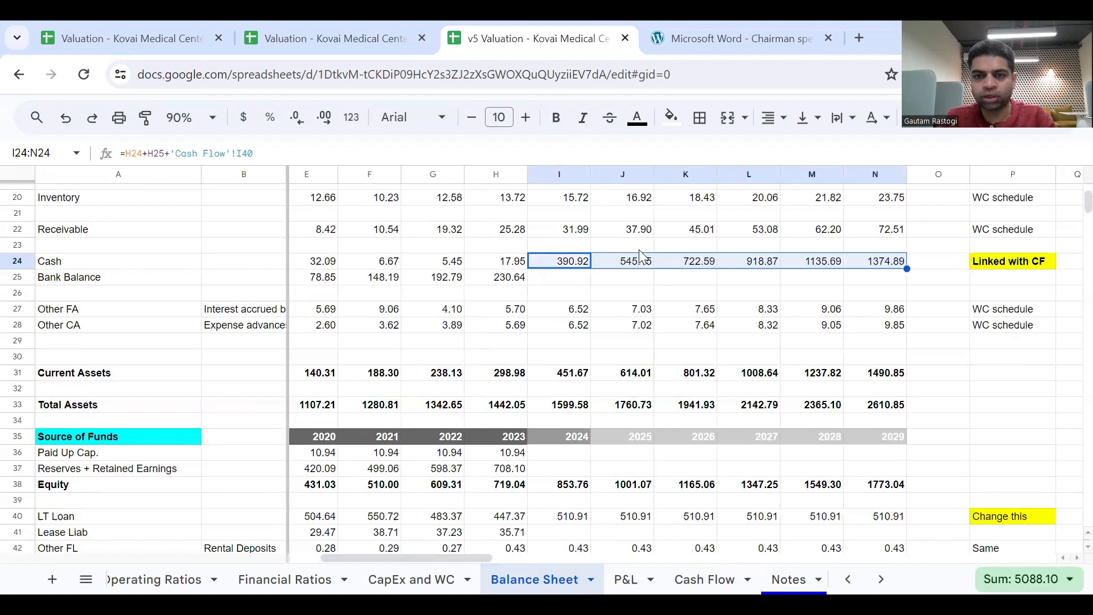
double_click(639, 268)
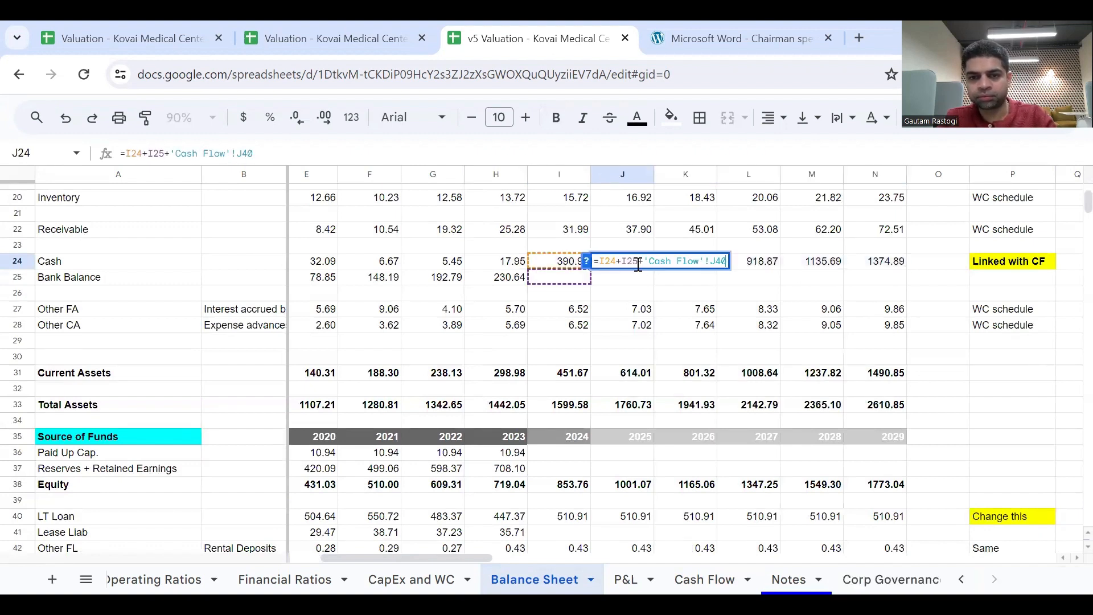
key("Escape")
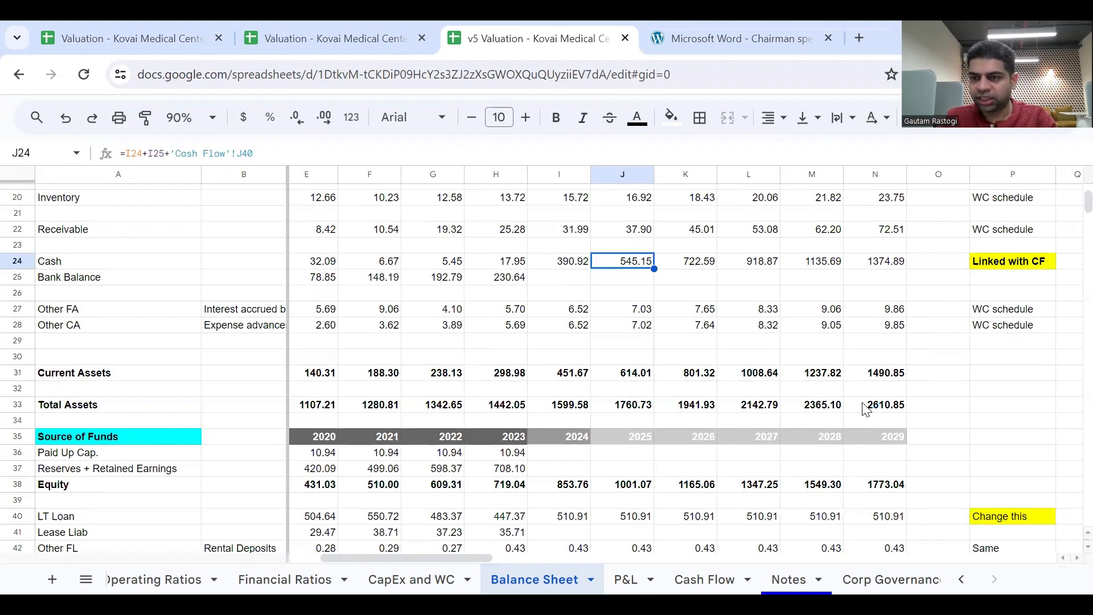
Examine the balance sheet's Check row for the forecast years 2024 to 2029.
scroll(867, 409, "down", 10)
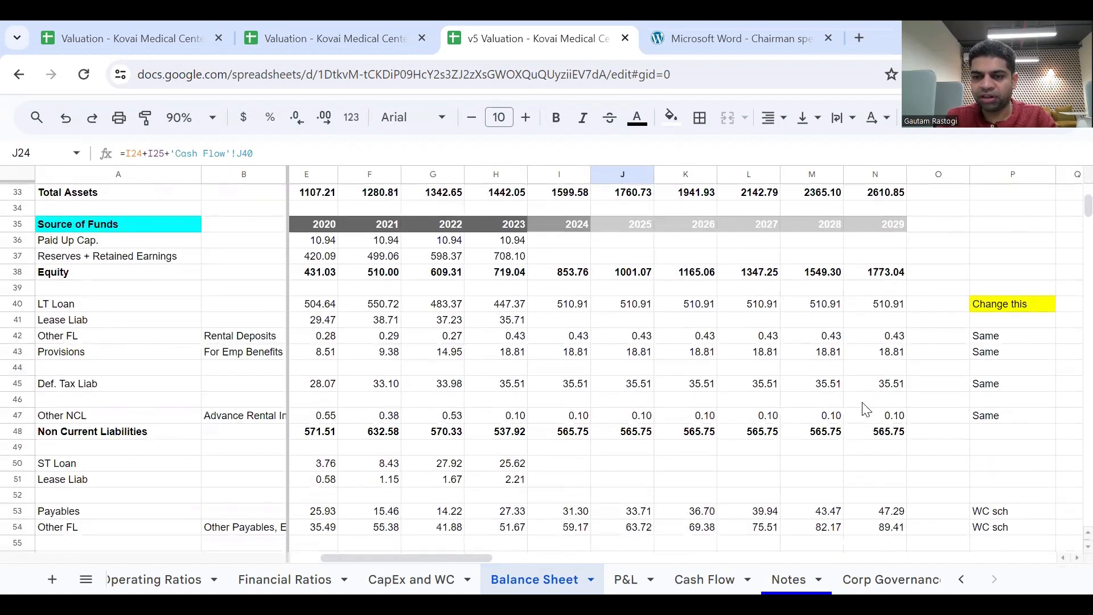
scroll(685, 443, "up", 1)
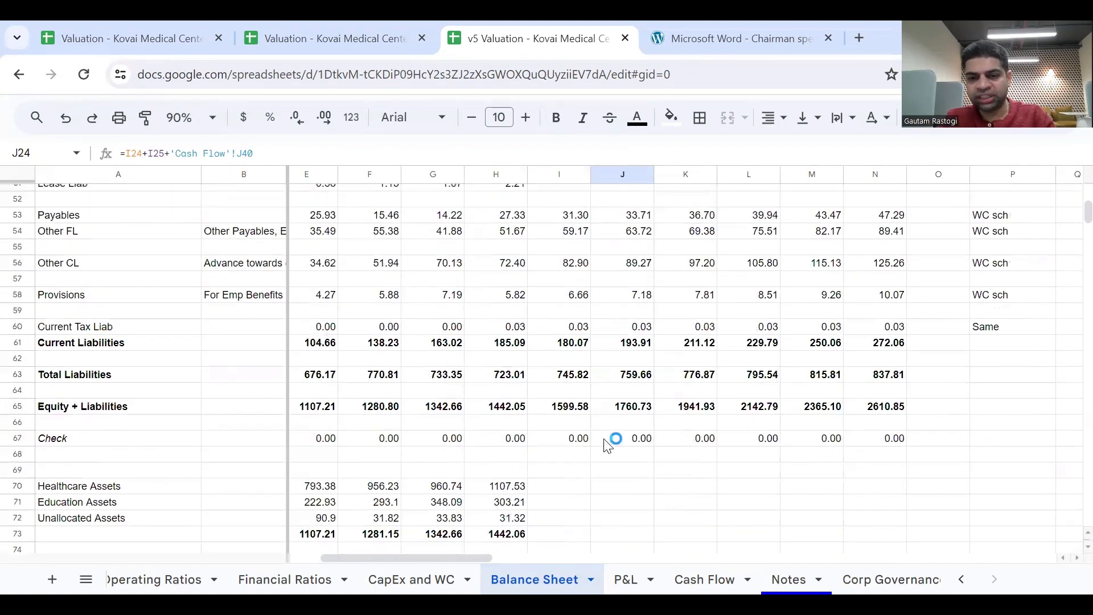
left_click(586, 440)
key("shift+Right")
key("shift+Right")
key("shift+Right")
key("shift+Right")
key("shift+Right")
key("shift+Right")
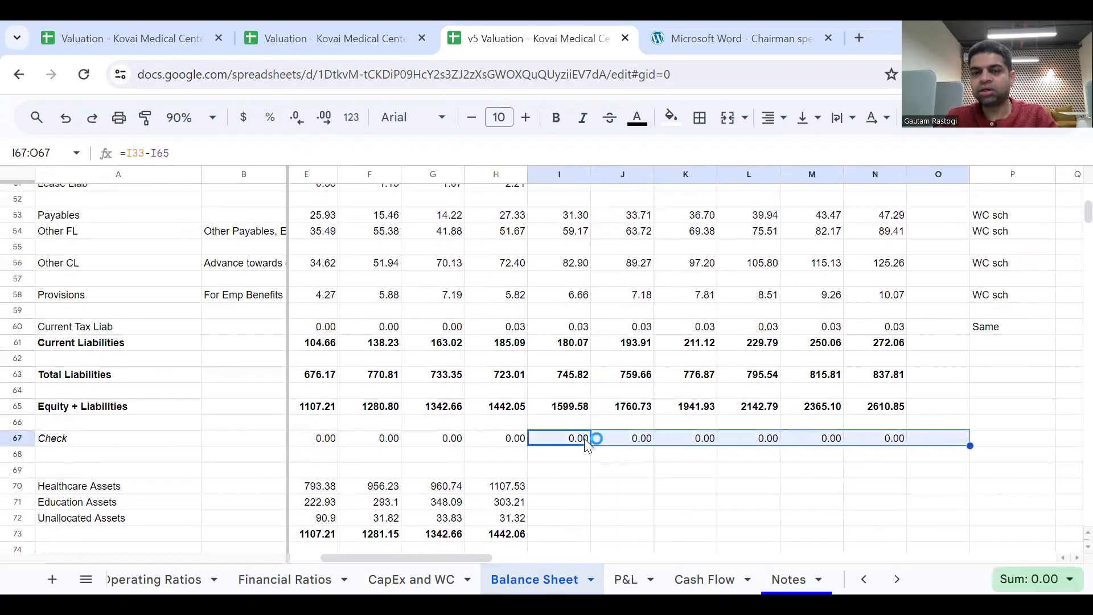
Compare the Equity + Liabilities row with the Total Assets row across 2018 to 2029.
left_click(187, 411)
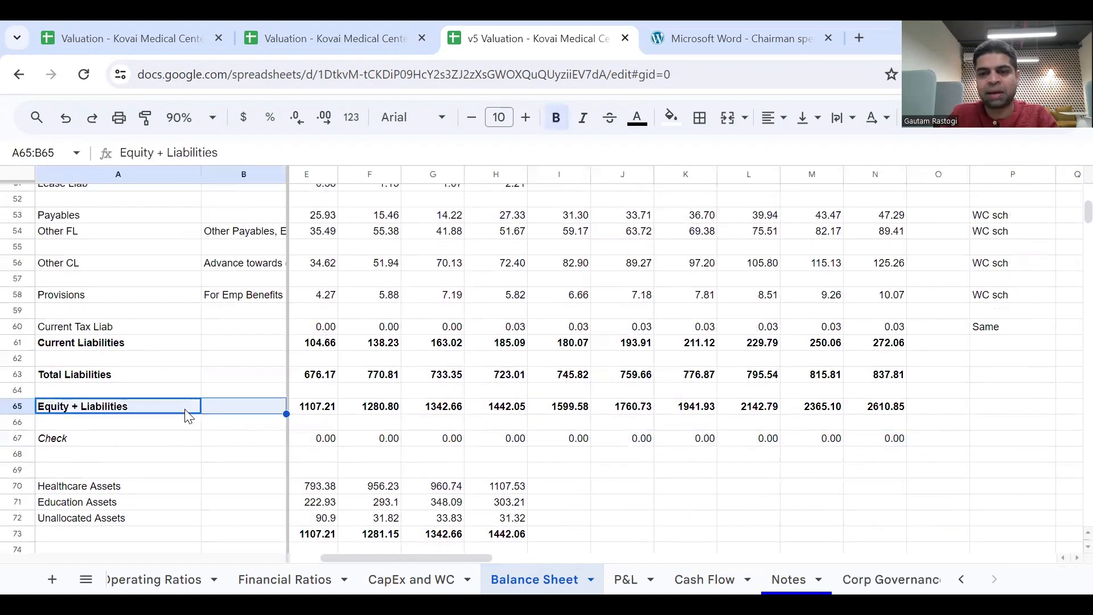
key("shift+Right")
key("shift+Right")
key("shift+Right")
key("shift+Right")
key("shift+Right")
key("shift+Right")
key("shift+Right")
key("shift+Right")
key("shift+Right")
key("shift+Right")
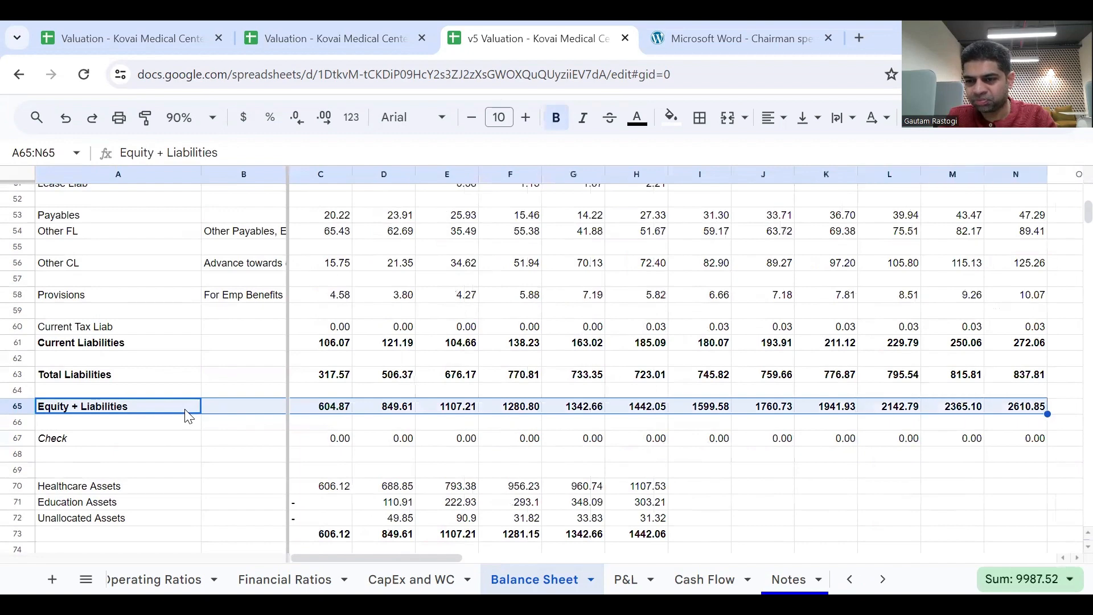
scroll(397, 415, "up", 4)
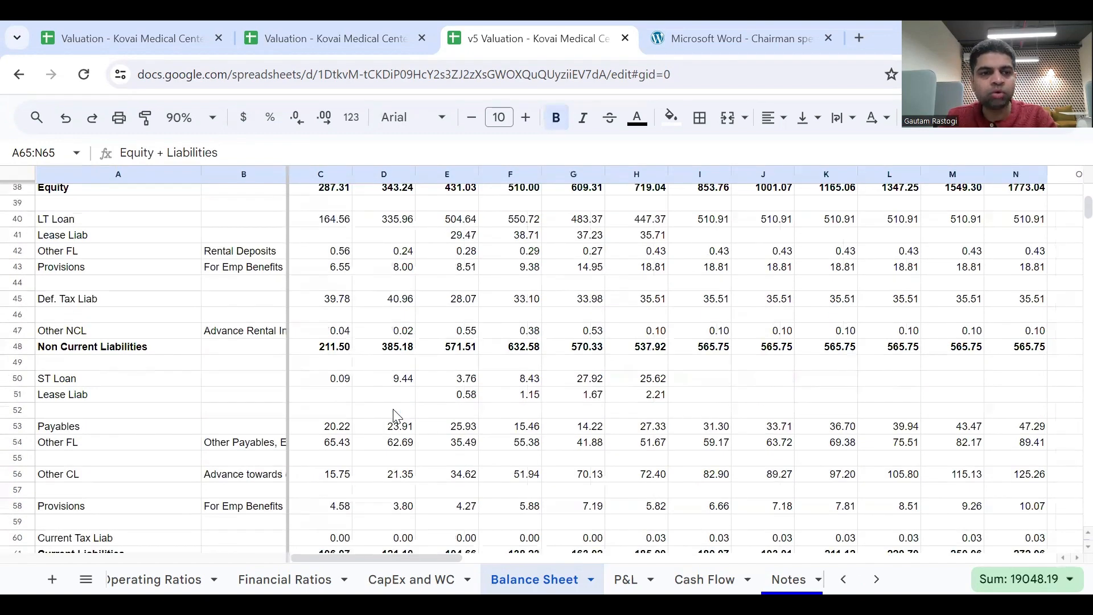
scroll(279, 373, "up", 4)
left_click(102, 315)
key("shift+Right")
key("shift+Right")
key("shift+Right")
key("shift+Right")
key("shift+Right")
key("shift+Right")
key("shift+Right")
key("shift+Right")
key("shift+Right")
key("shift+Right")
key("shift+Right")
key("shift+Right")
key("shift+Right")
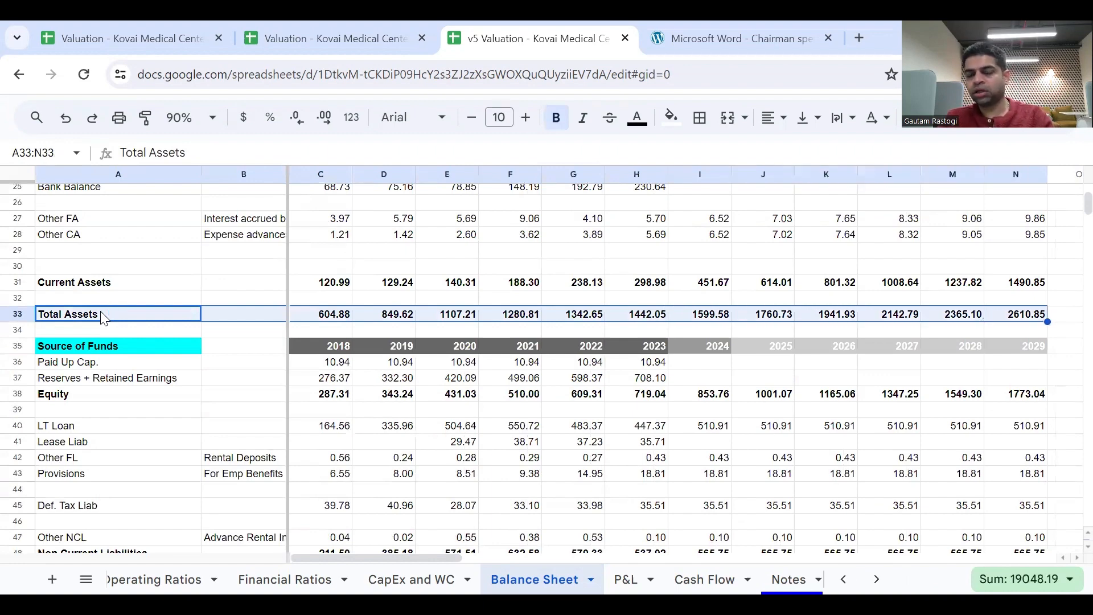
Review the forecast asset rows on the Balance Sheet together with their source notes in column P.
scroll(569, 401, "up", 4)
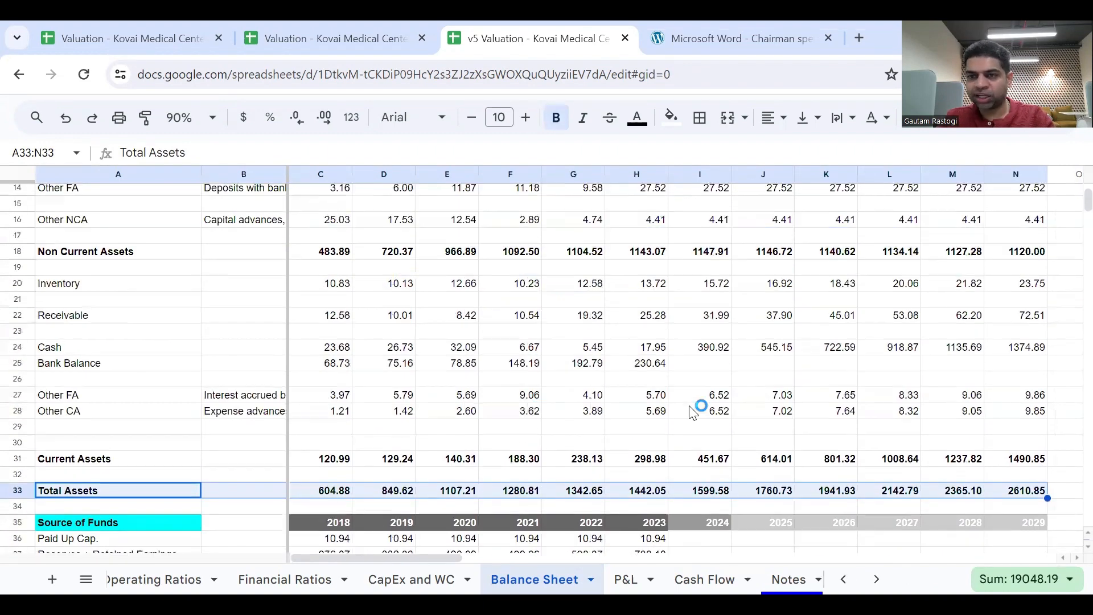
scroll(693, 413, "up", 3)
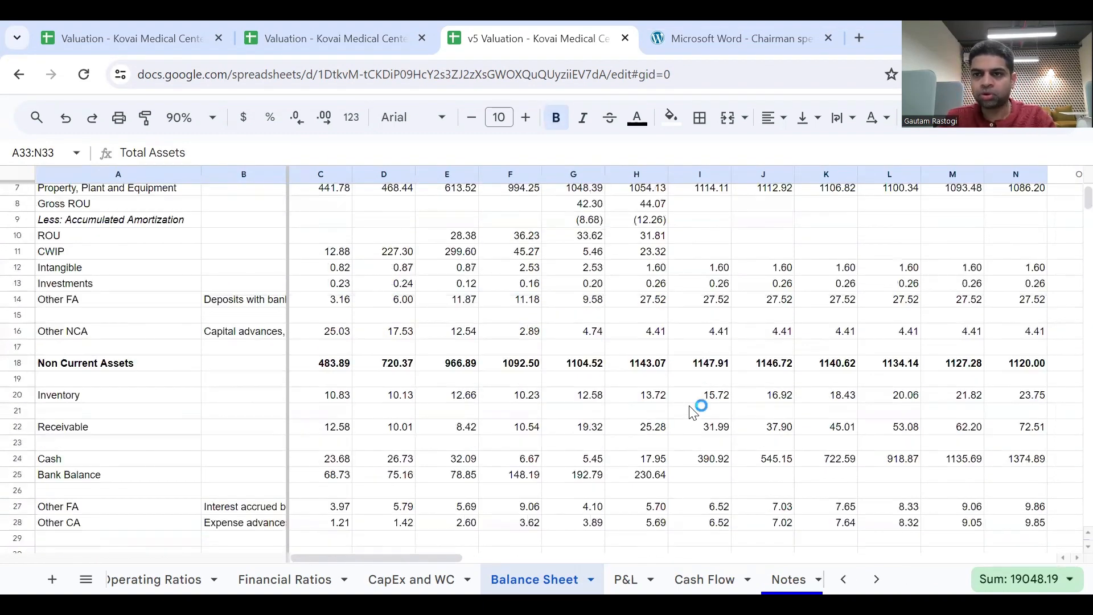
scroll(693, 411, "up", 2)
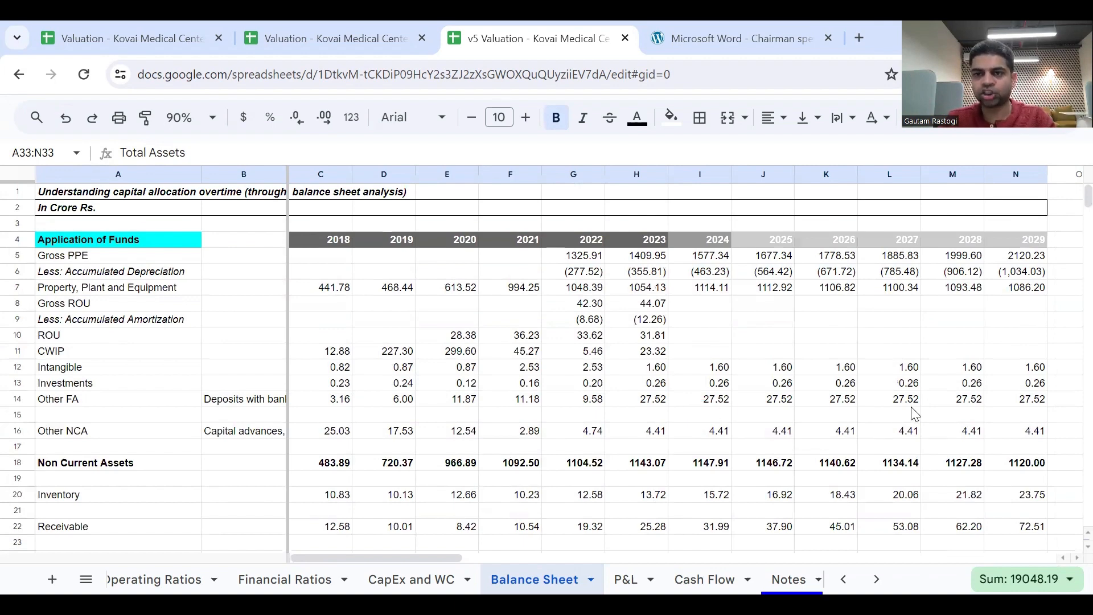
scroll(795, 431, "right", 1)
scroll(797, 428, "right", 5)
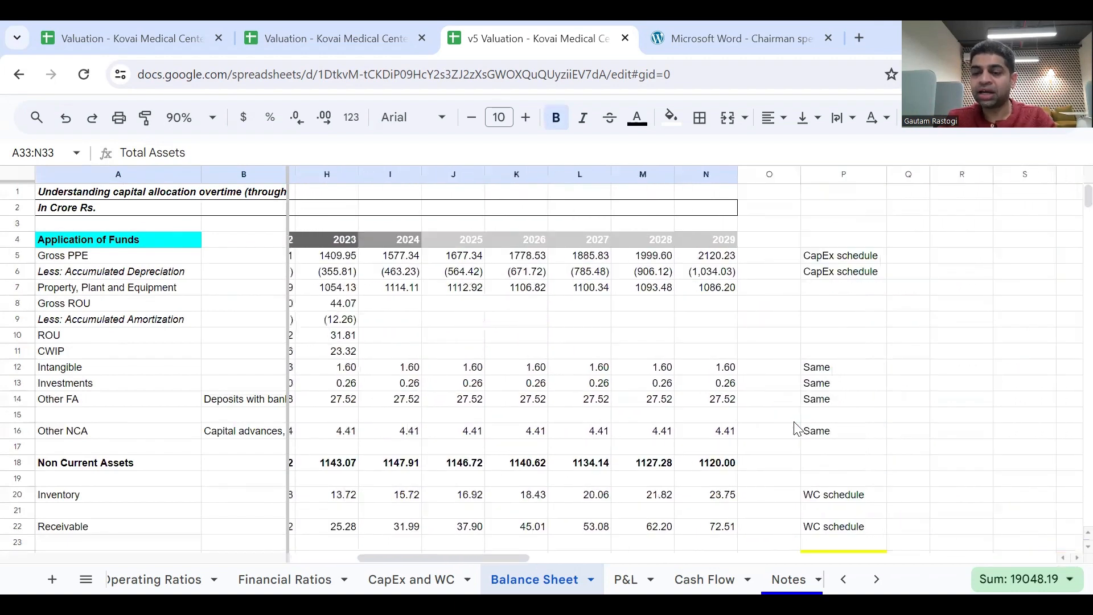
scroll(797, 428, "down", 4)
scroll(797, 428, "up", 4)
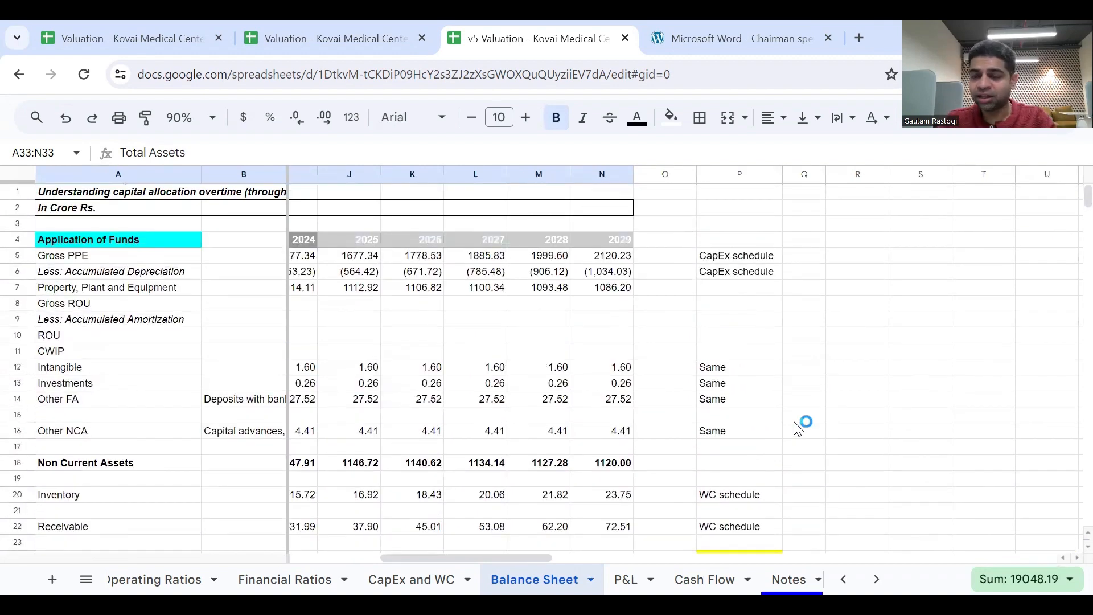
scroll(797, 429, "down", 10)
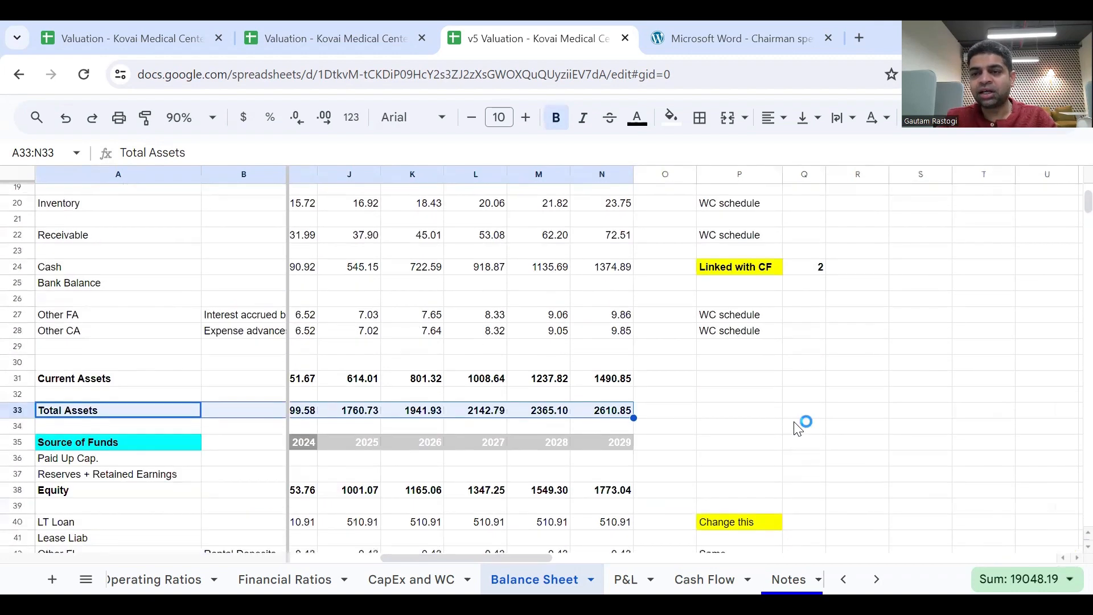
scroll(797, 429, "up", 5)
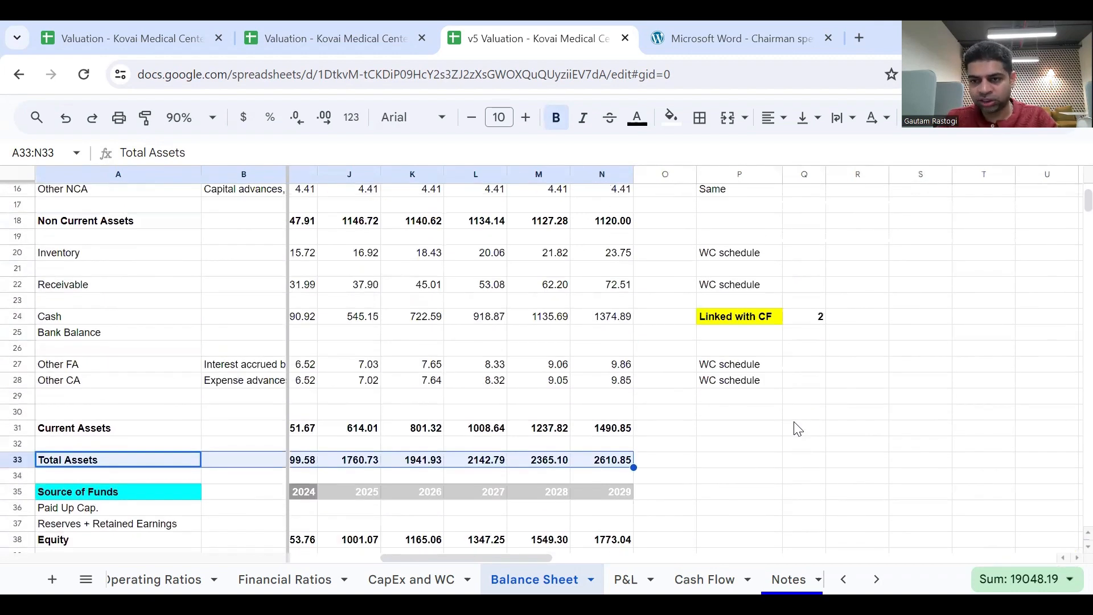
scroll(797, 428, "up", 3)
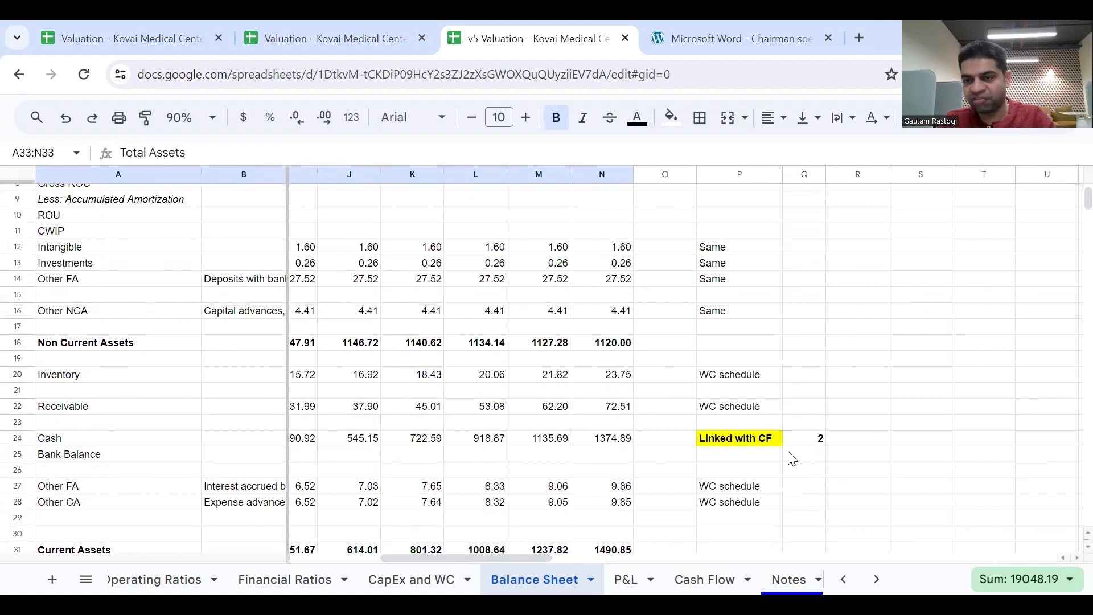
Review the historical and forecast figures from current assets down through equity and liabilities.
scroll(793, 459, "left", 5)
scroll(790, 458, "left", 3)
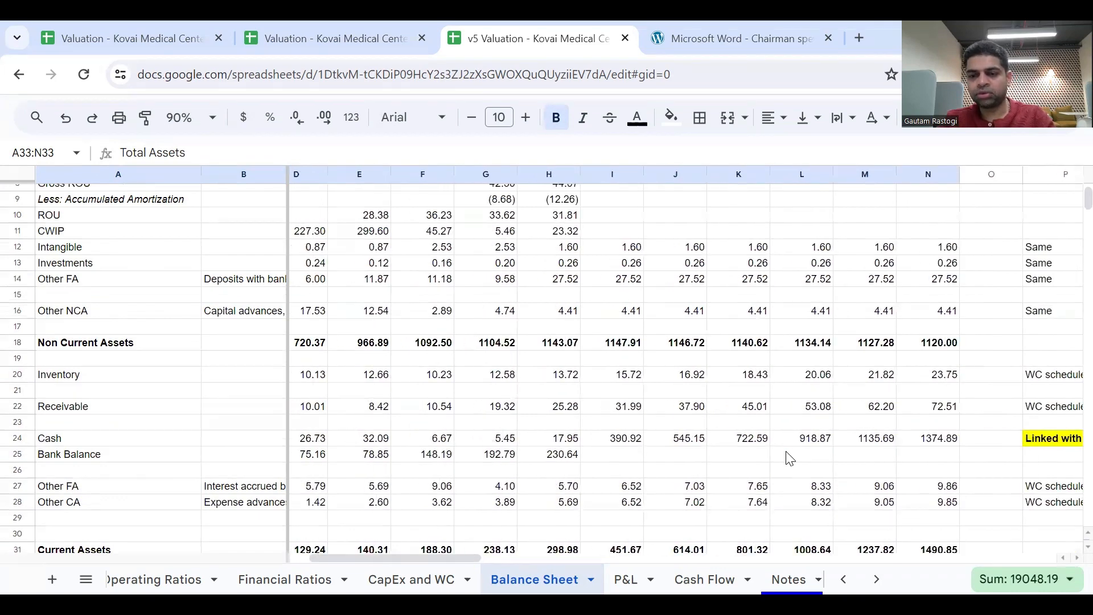
scroll(789, 459, "down", 3)
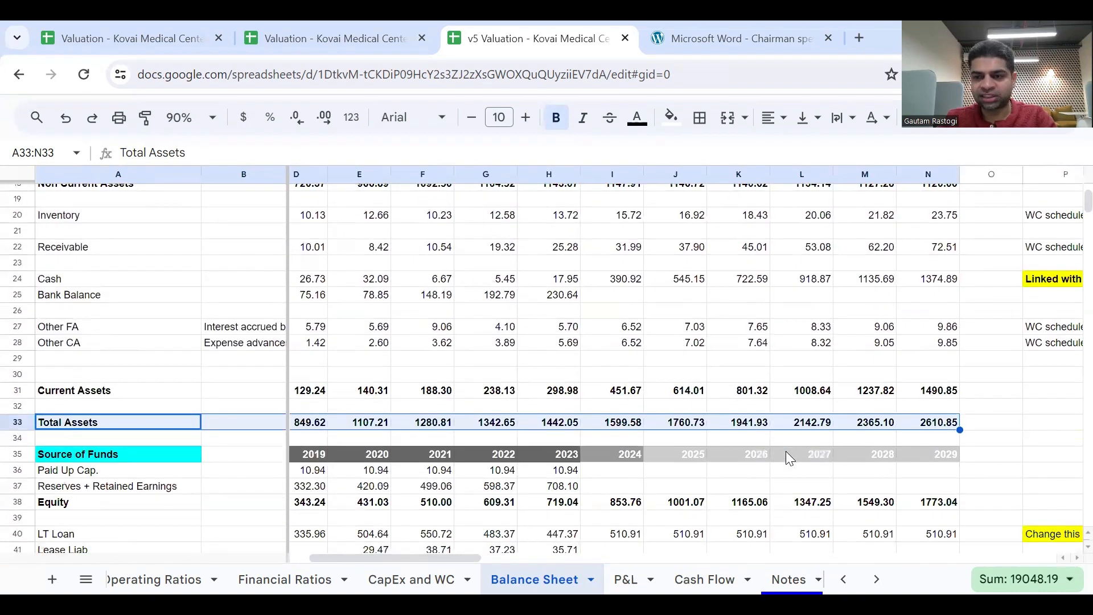
scroll(788, 458, "left", 2)
scroll(788, 456, "down", 3)
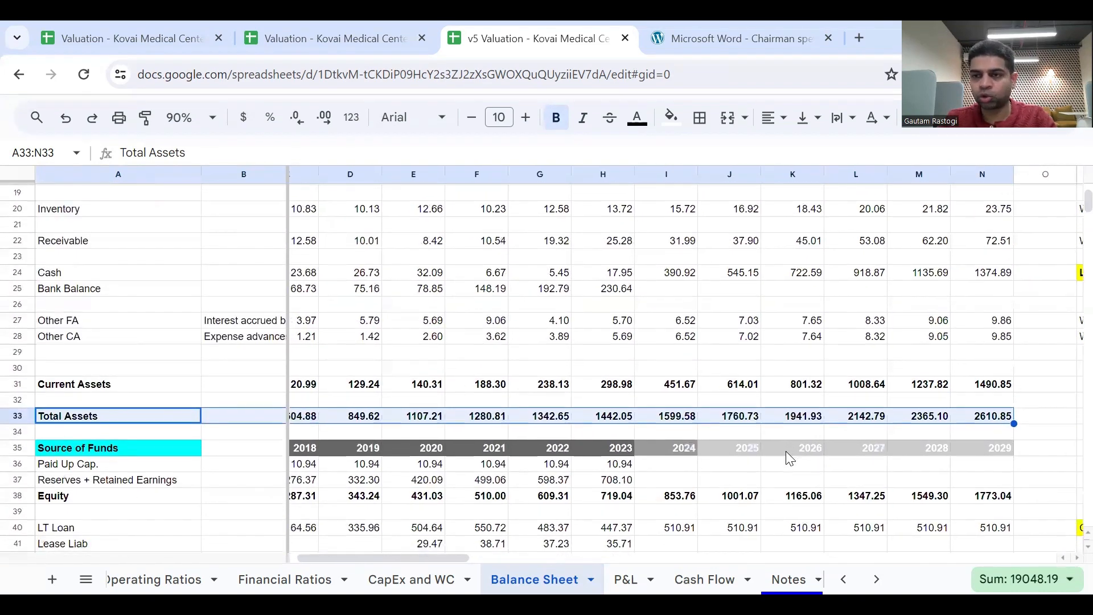
scroll(790, 459, "down", 5)
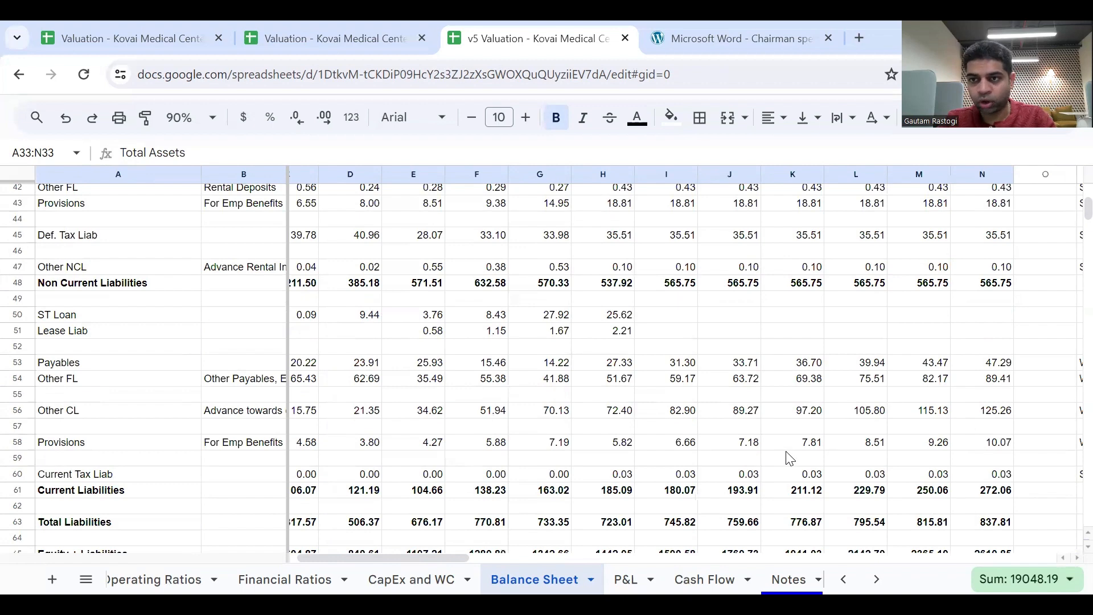
scroll(789, 459, "up", 6)
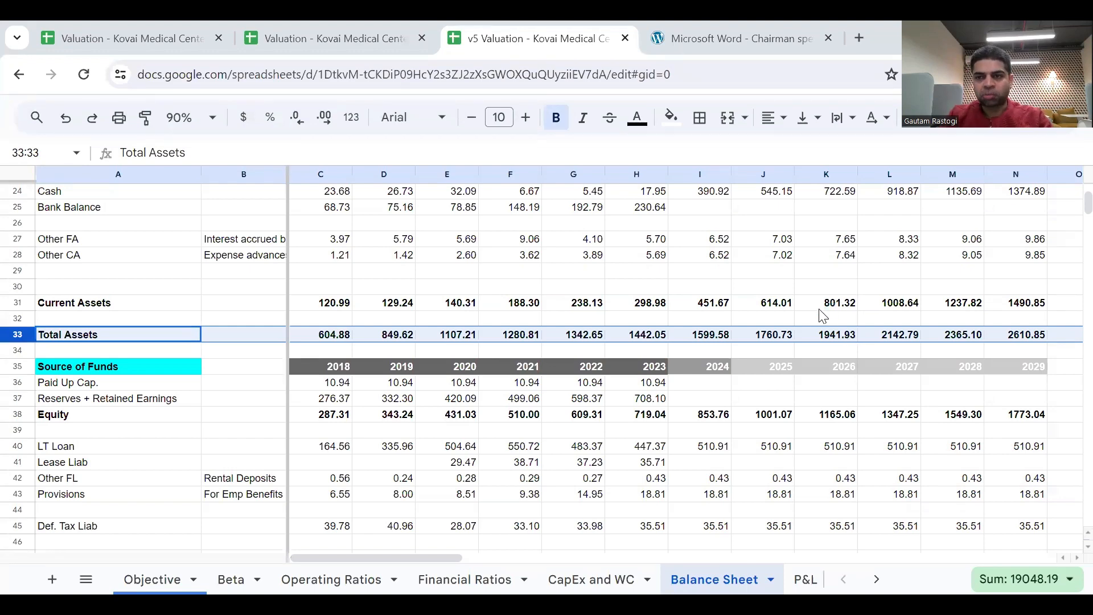
Set the Balance Sheet's display zoom to 75%.
scroll(822, 316, "up", 6)
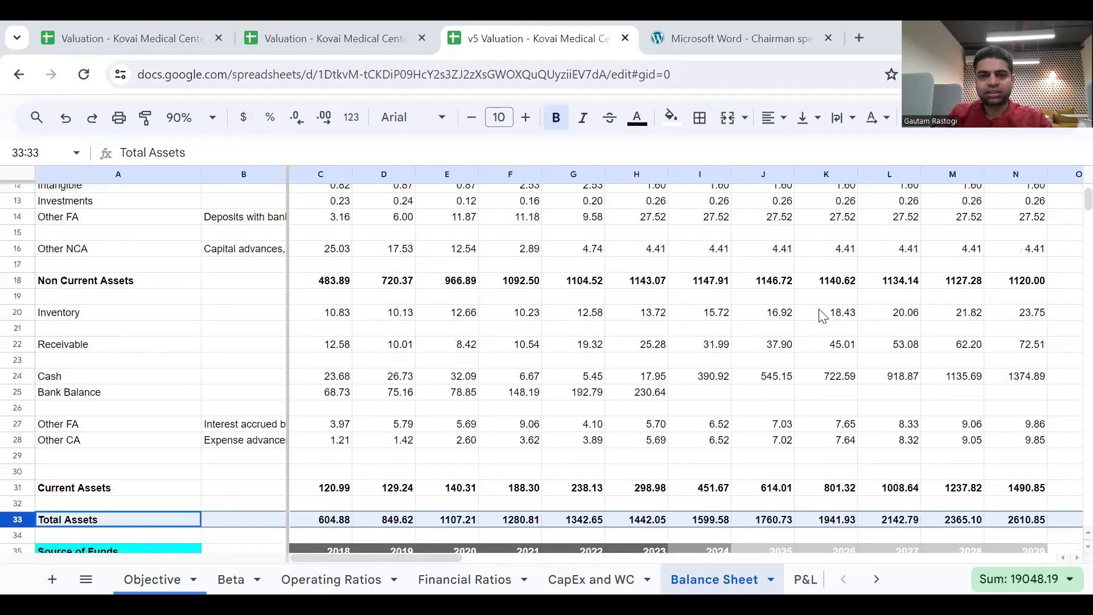
scroll(823, 316, "up", 1)
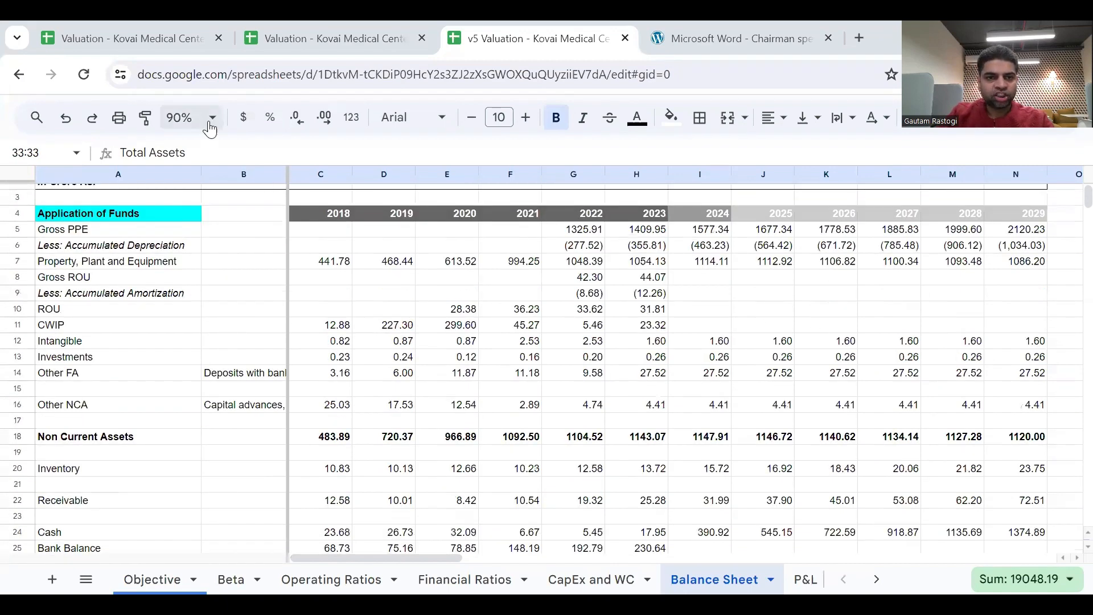
left_click(210, 128)
left_click(183, 176)
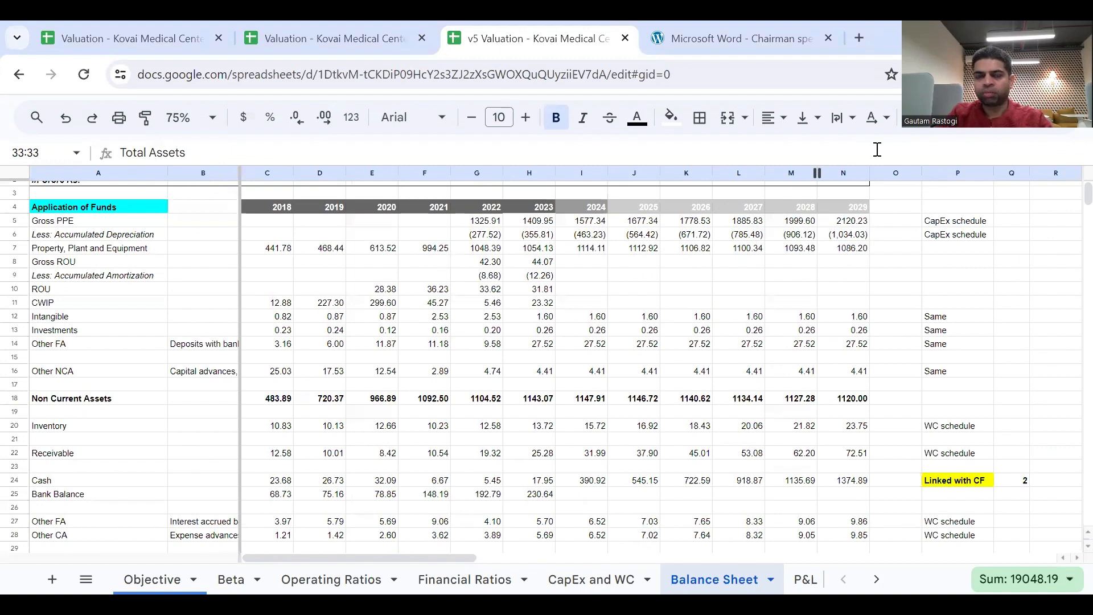
Examine the Balance Sheet's Cash row together with the 2023 Cash and Bank Balance figures.
scroll(754, 282, "down", 1)
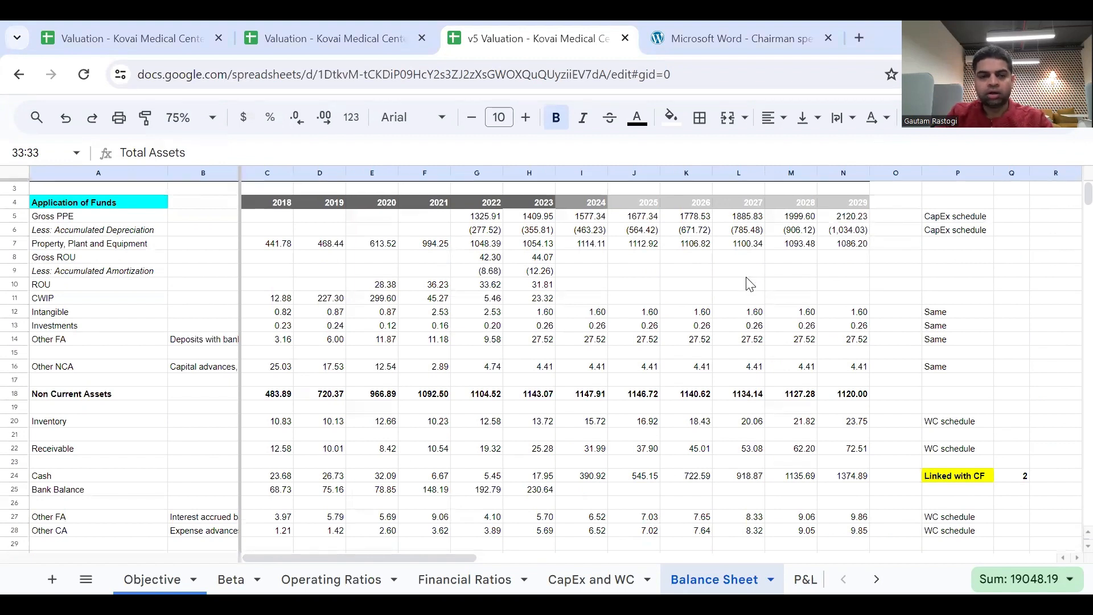
scroll(749, 284, "down", 1)
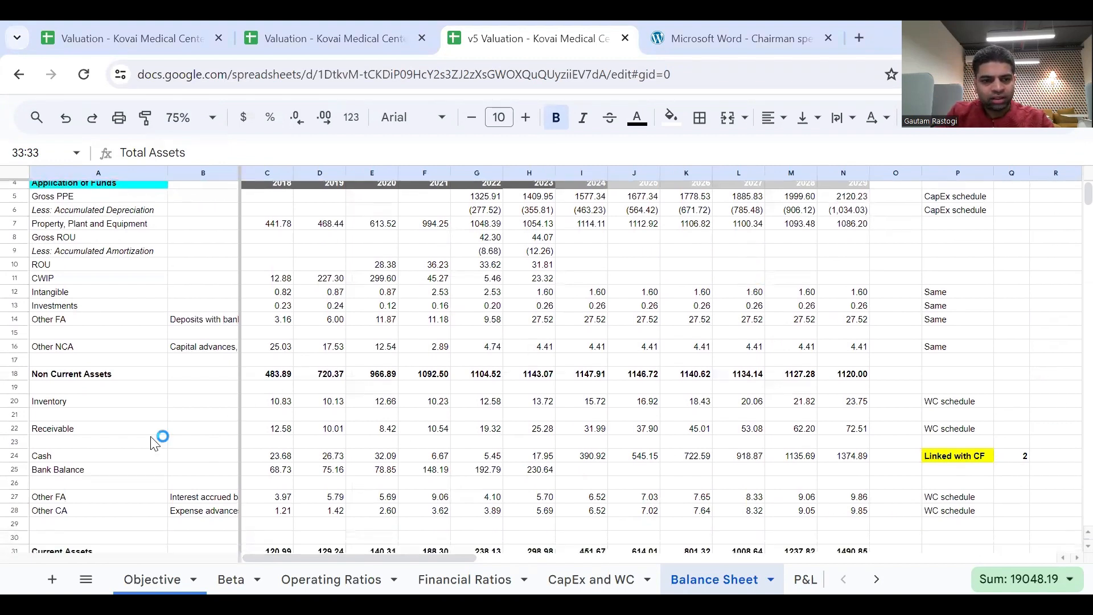
left_click(98, 456)
key("shift+Right")
key("shift+Right")
key("shift+Right")
key("shift+Right")
key("shift+Right")
key("shift+Right")
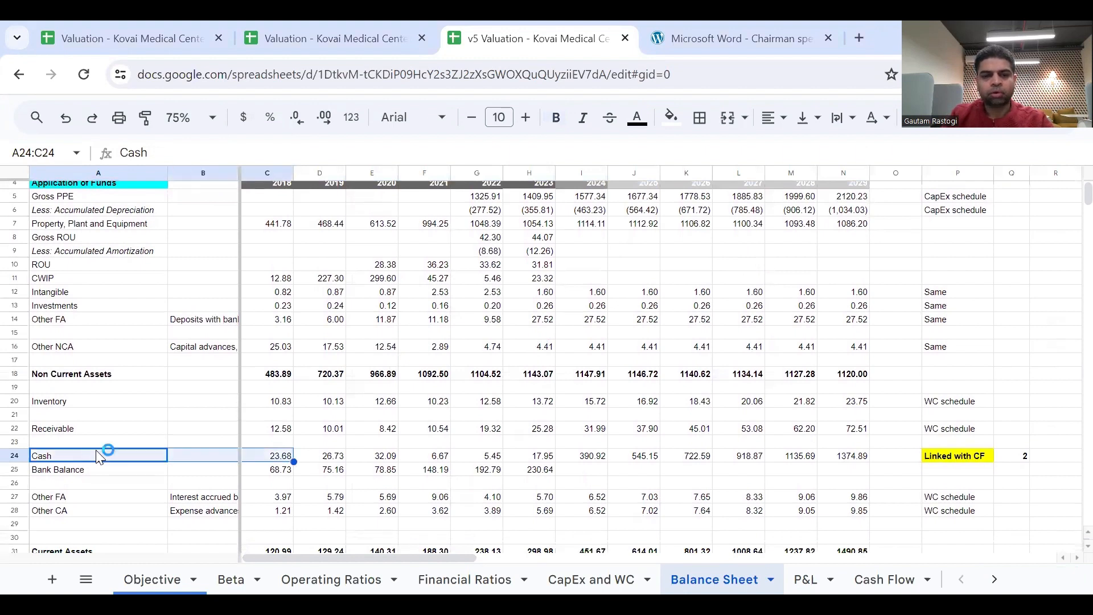
key("Right")
key("Right")
key("Right")
key("Right")
key("Right")
key("Right")
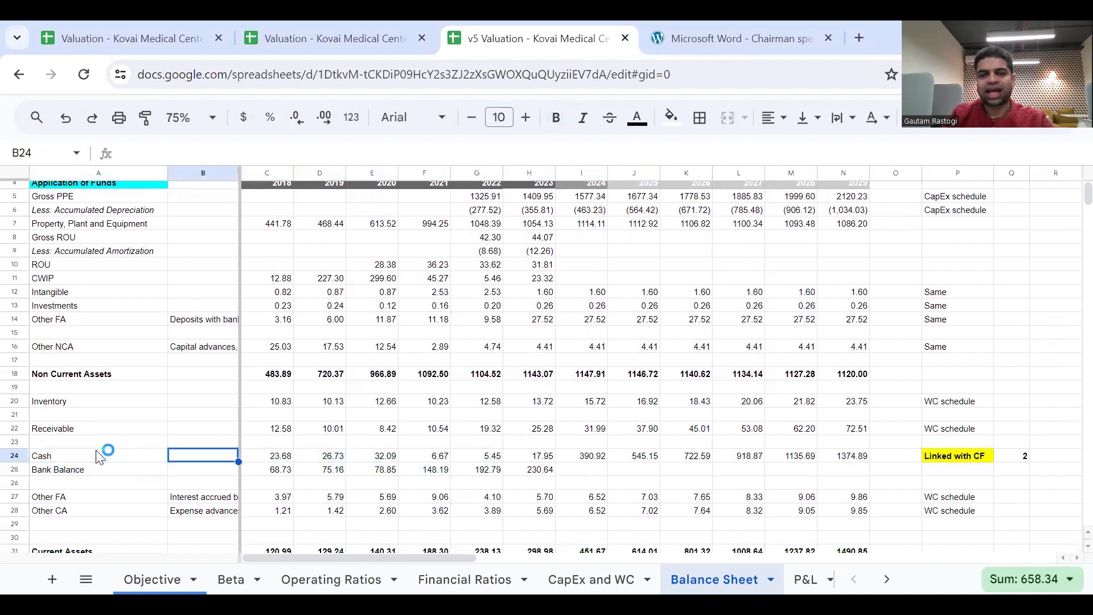
key("Right")
key("shift+Down")
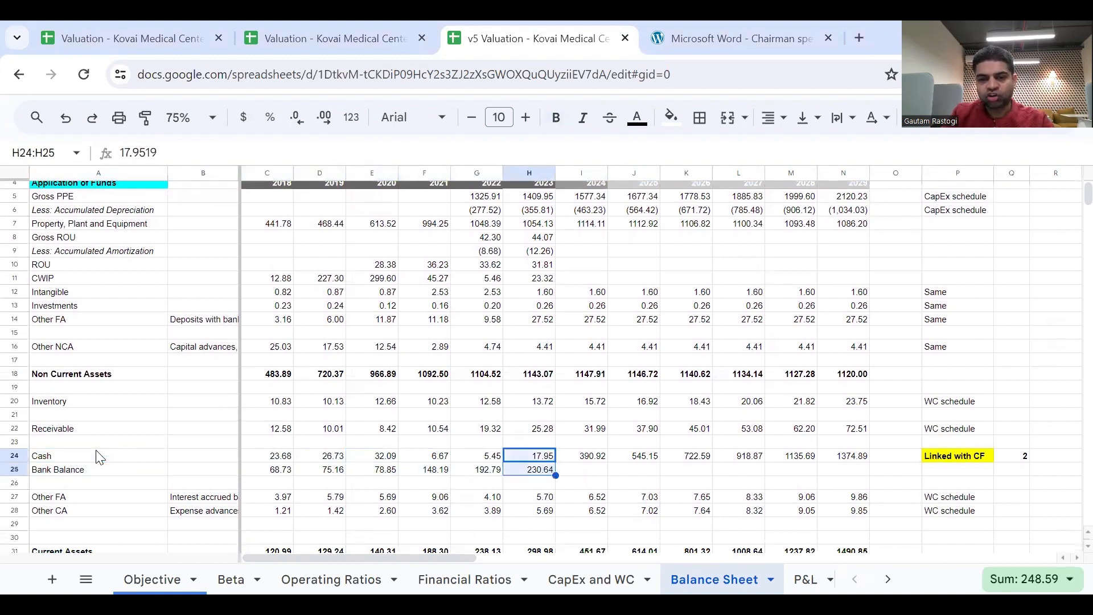
Review the Cash forecast and its link to the Cash Flow sheet from 2024 through 2029.
key("Right")
key("Right")
key("Right")
key("Right")
key("Right")
key("Right")
key("Right")
key("Left")
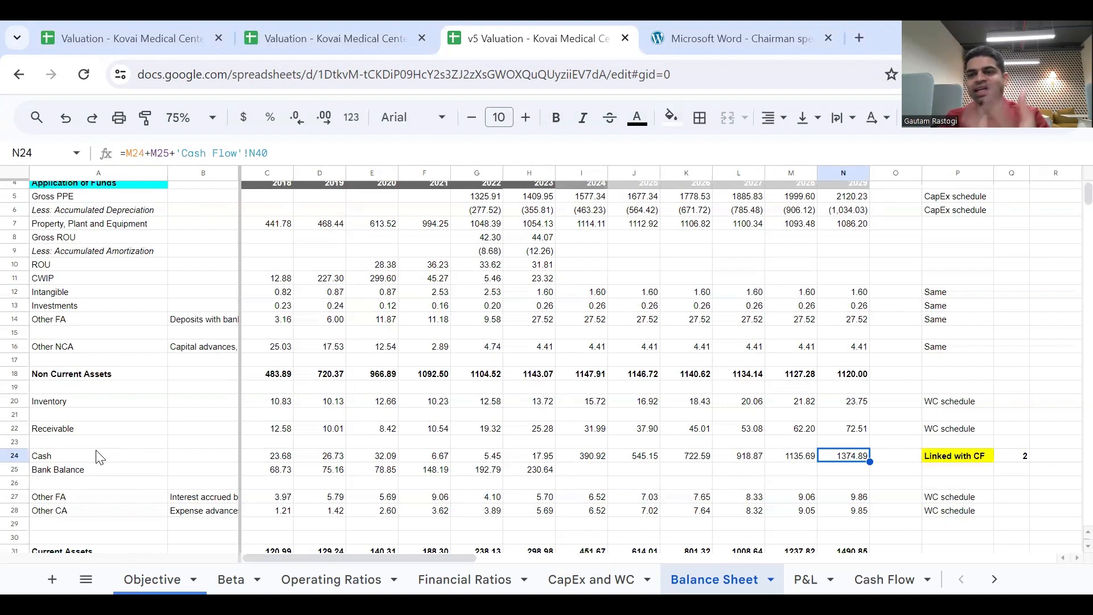
Review the LT Loan row under Source of Funds from 2018 through 2024.
scroll(433, 492, "down", 4)
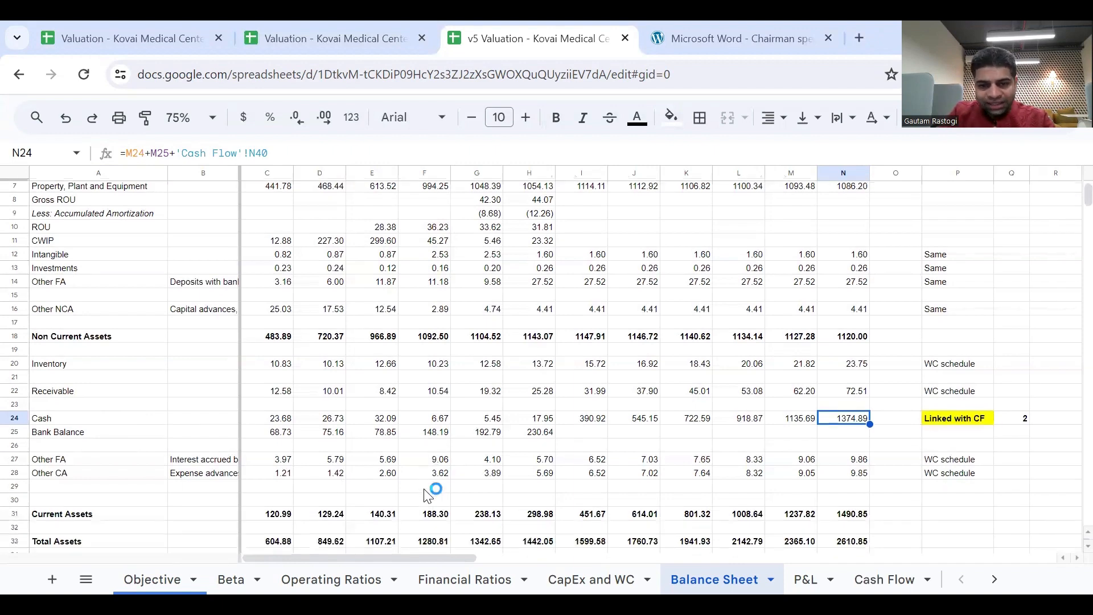
scroll(425, 493, "down", 3)
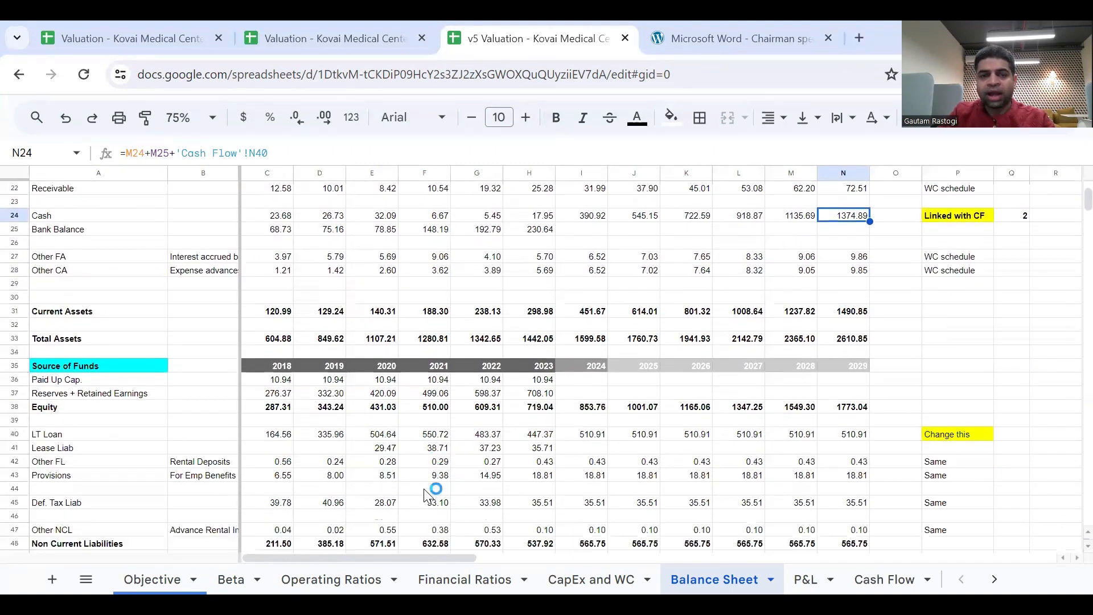
scroll(428, 493, "down", 2)
left_click(116, 340)
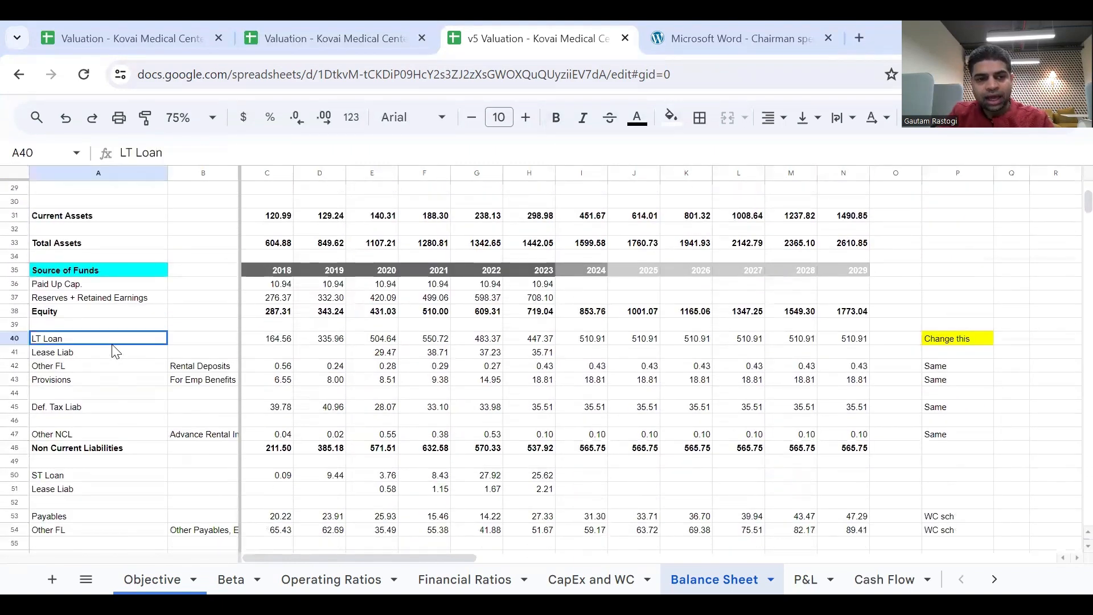
key("Right")
key("Left")
key("Right")
key("Left")
key("shift+Right")
key("shift+Right")
key("shift+Right")
key("shift+Right")
key("shift+Right")
key("shift+Right")
key("shift+Right")
key("shift+Right")
key("shift+Right")
key("shift+Right")
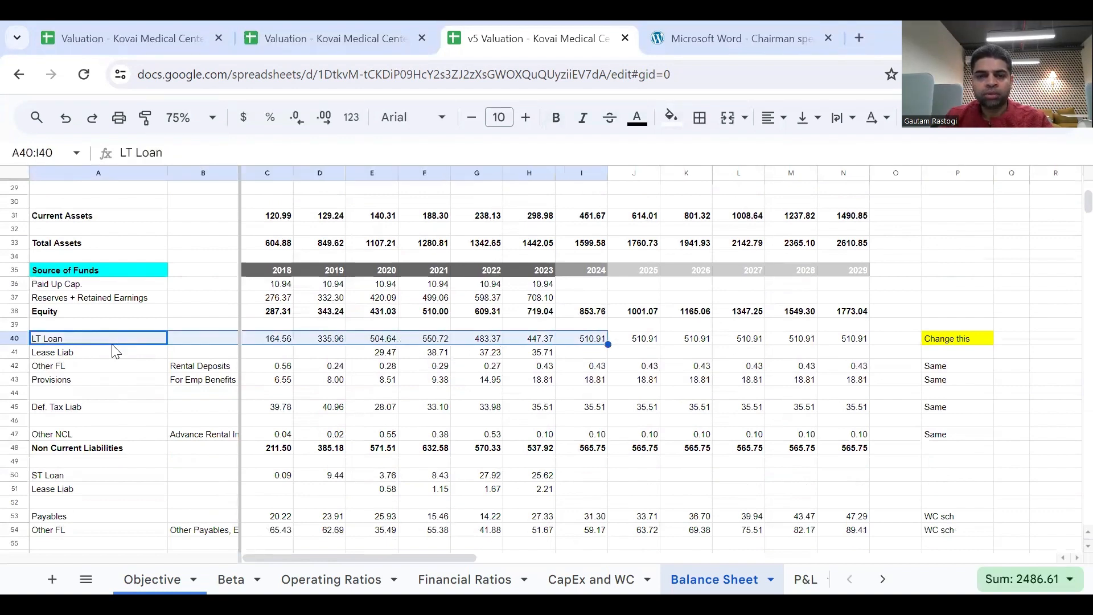
Inspect the 2024 LT Loan formula and the forecast loan balances through 2029.
key("Right")
key("Right")
key("Right")
key("Right")
key("Right")
key("Right")
key("Right")
key("Right")
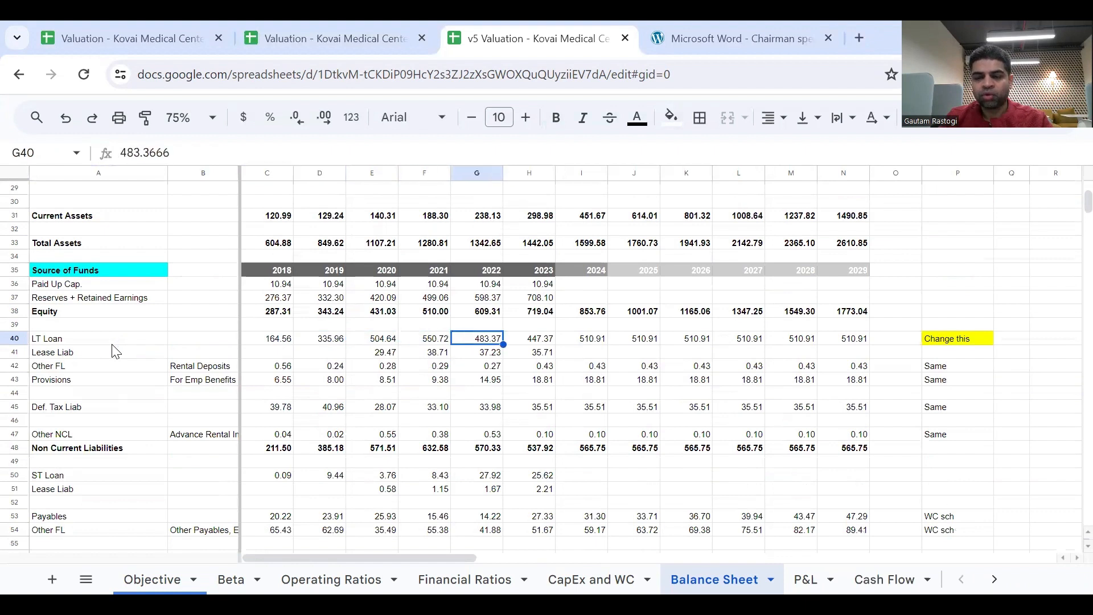
key("Left")
key("Right")
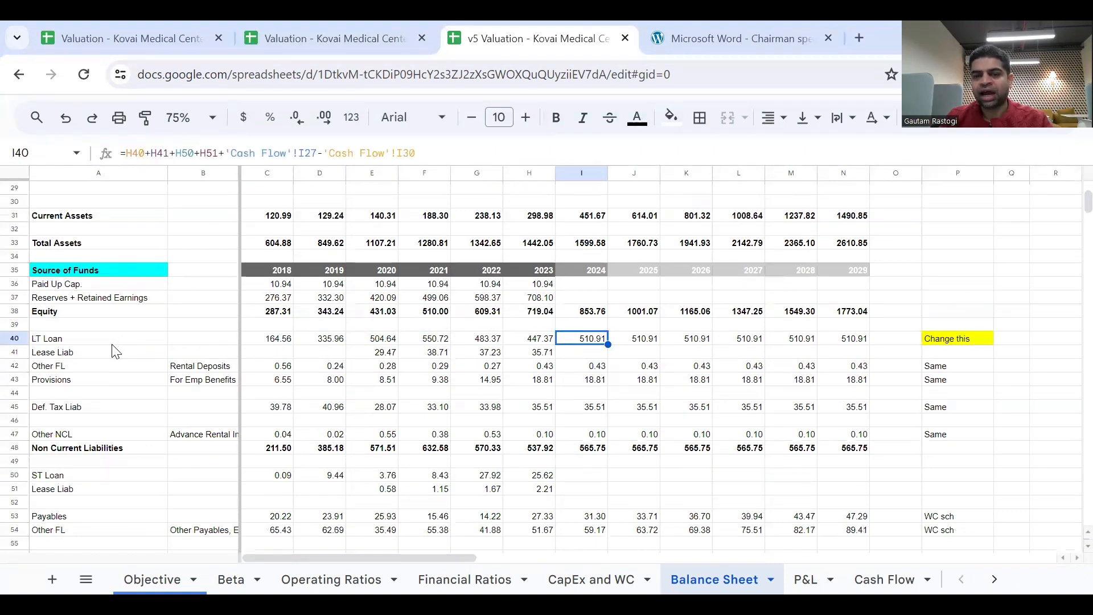
key("shift+Right")
key("shift+Right")
key("shift+Right")
key("shift+Right")
key("shift+Right")
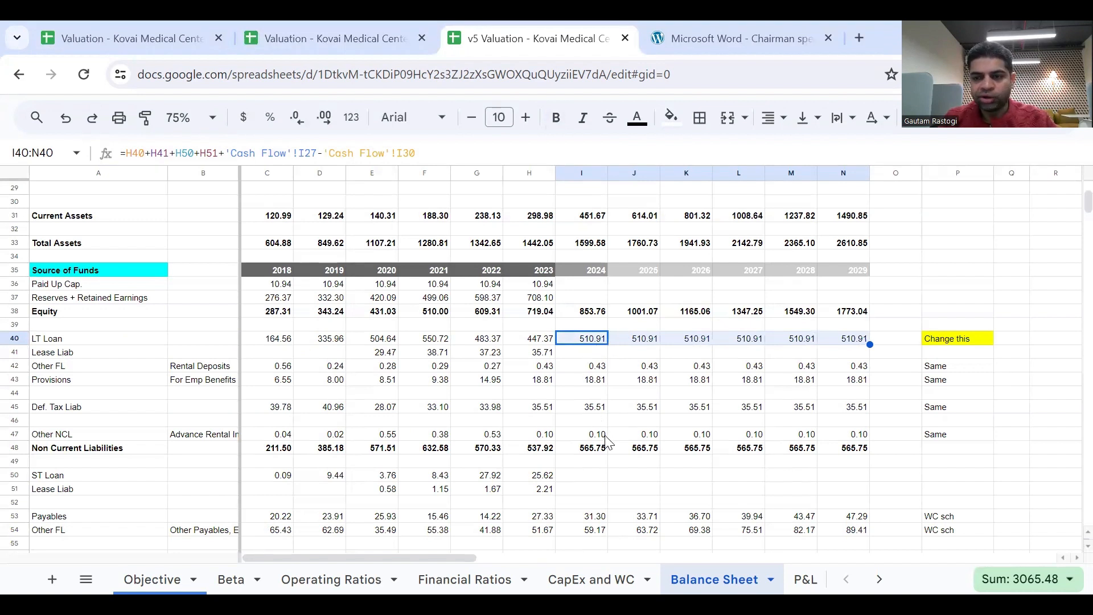
scroll(607, 441, "down", 1)
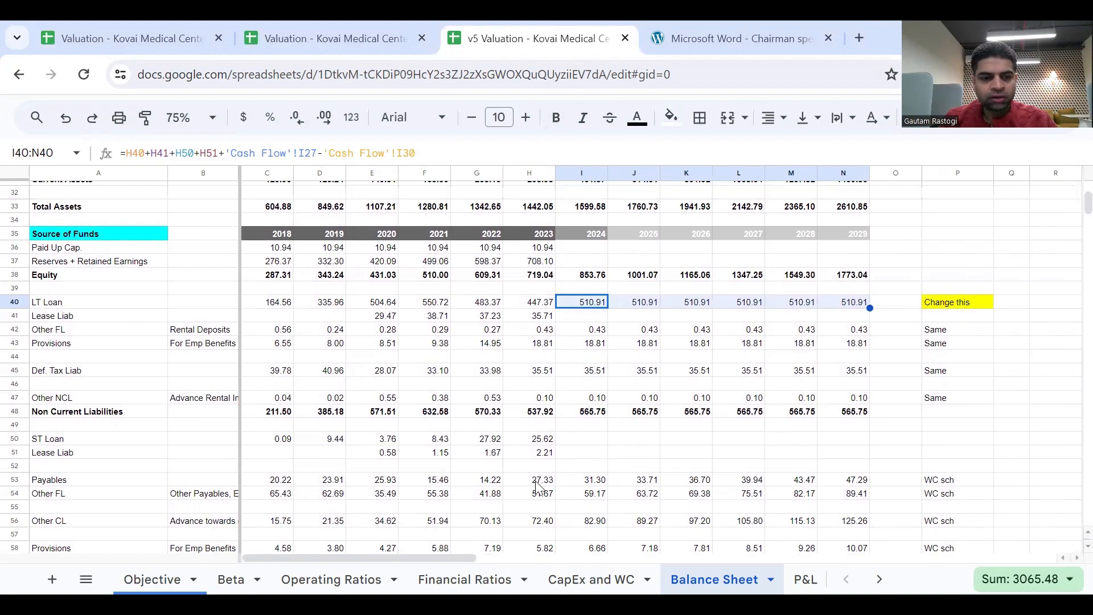
Open the Financial Ratios sheet and inspect the forecast EBIT Margin % formula.
left_click(424, 574)
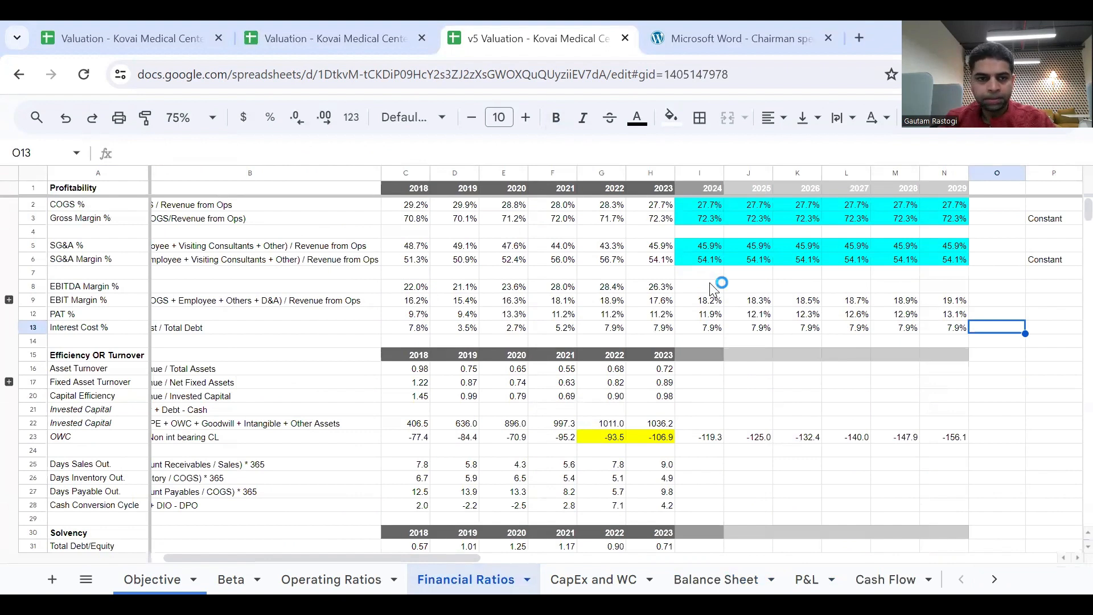
left_click(718, 299)
key("shift+Right")
key("shift+Right")
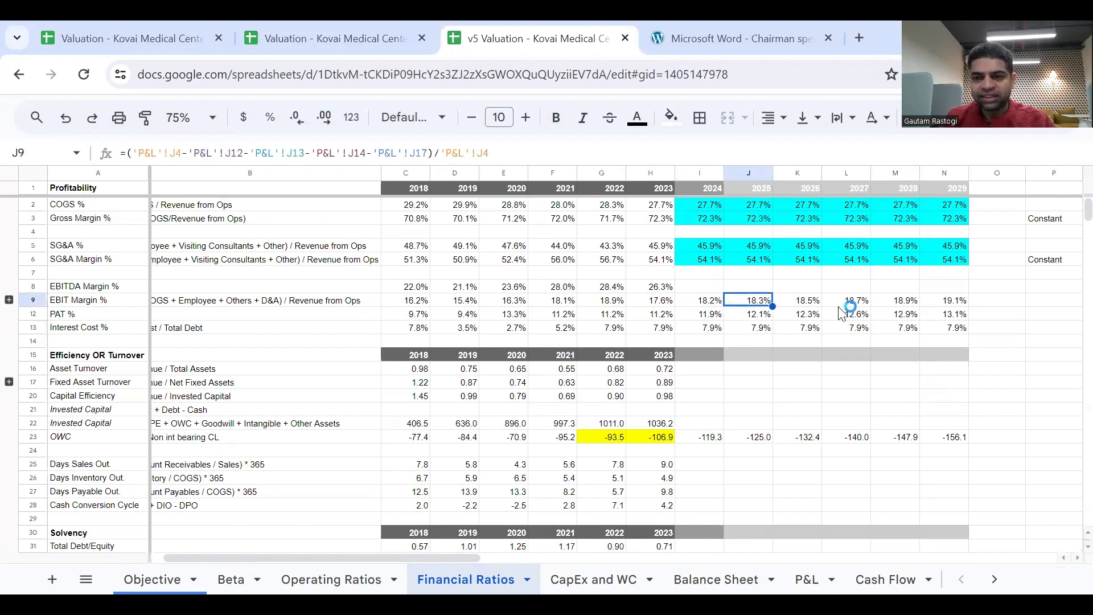
Compare the 2024 to 2029 COGS, Gross Margin and SG&A ratios with the 2023 column.
left_click(701, 206)
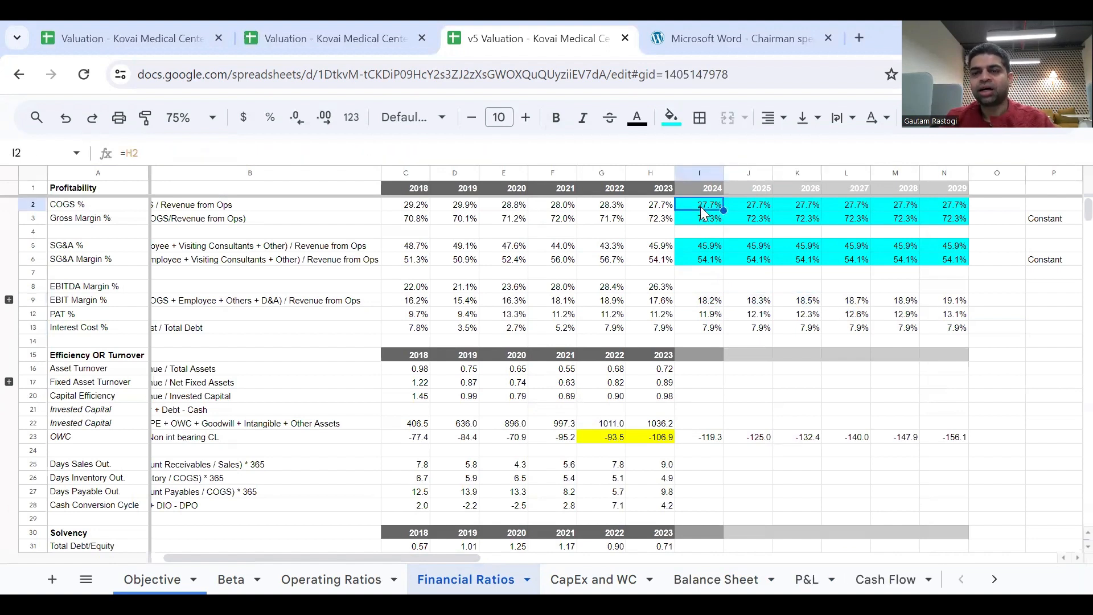
key("shift+Right")
key("shift+Right")
key("shift+Right")
key("shift+Right")
key("shift+Down")
key("shift+Down")
key("shift+Down")
key("shift+Down")
key("shift+Right")
key("shift+Right")
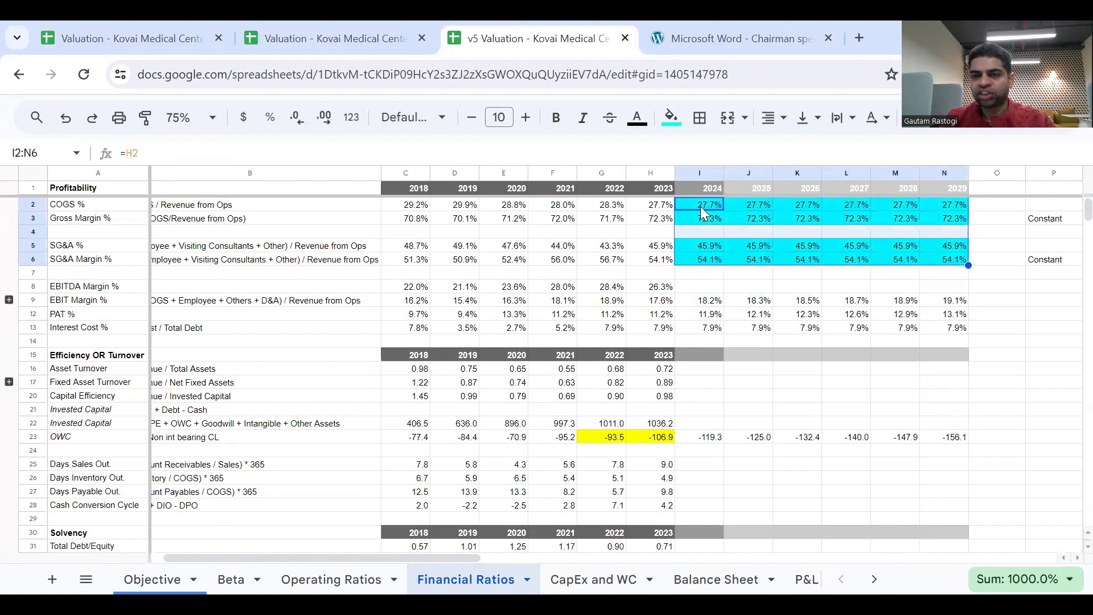
key("shift+Left")
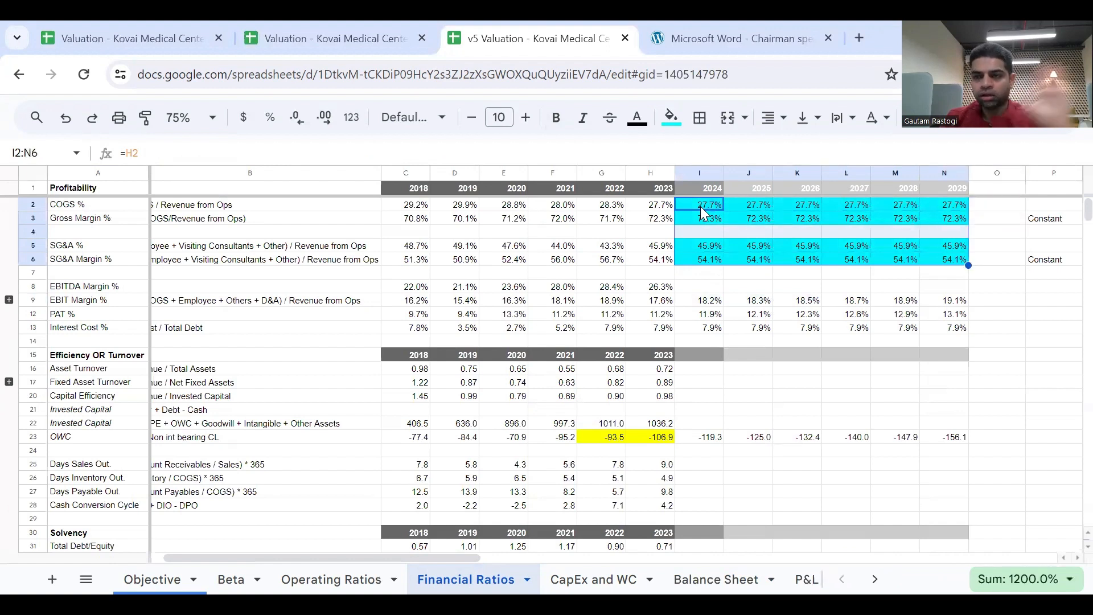
left_click(652, 169)
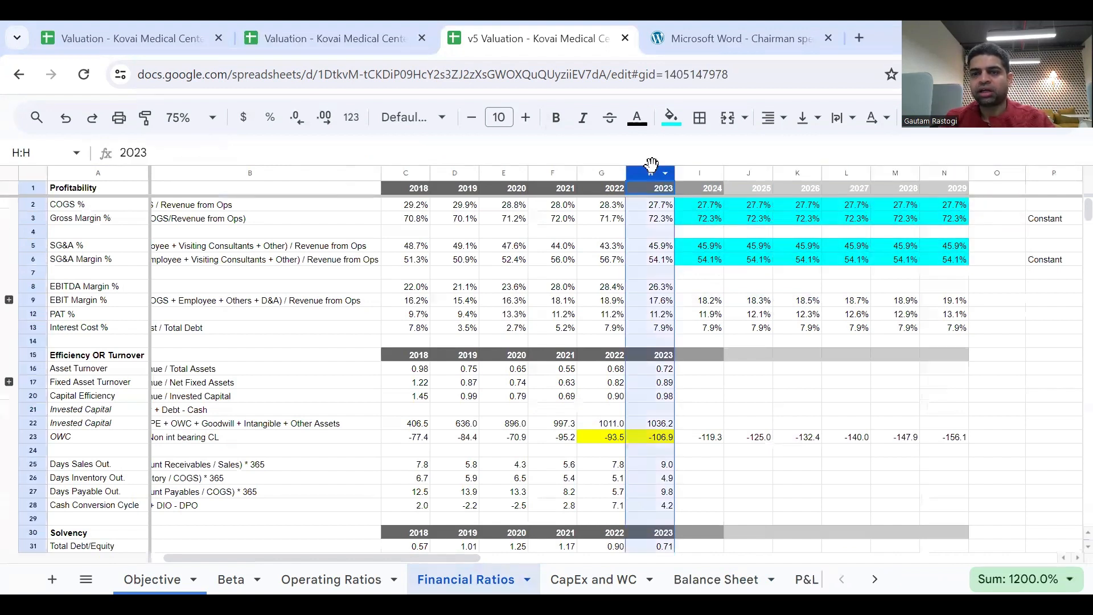
Trace the EBIT Margin % row from 2023 through the 2029 forecast.
left_click(705, 230)
left_click(709, 246)
left_click(710, 301)
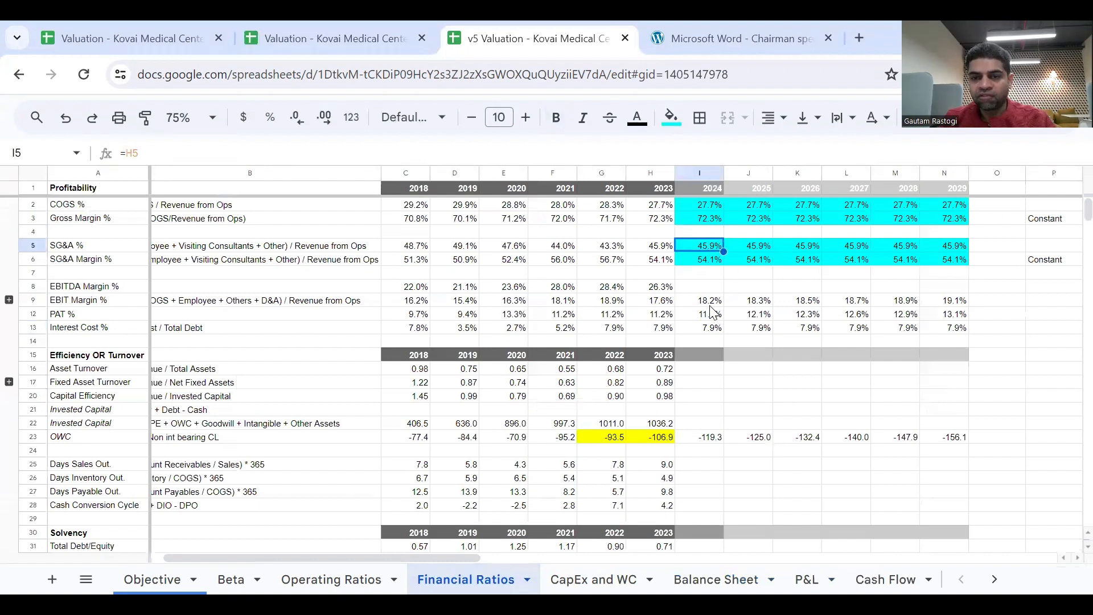
key("shift+Right")
key("shift+Right")
key("shift+Right")
key("shift+Right")
key("shift+Right")
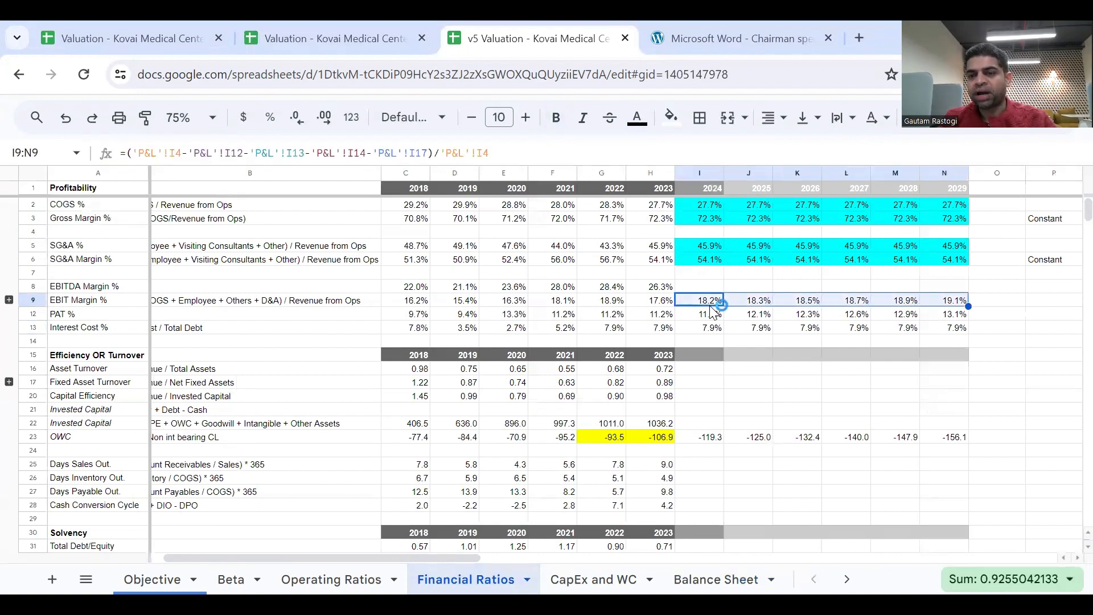
key("Left")
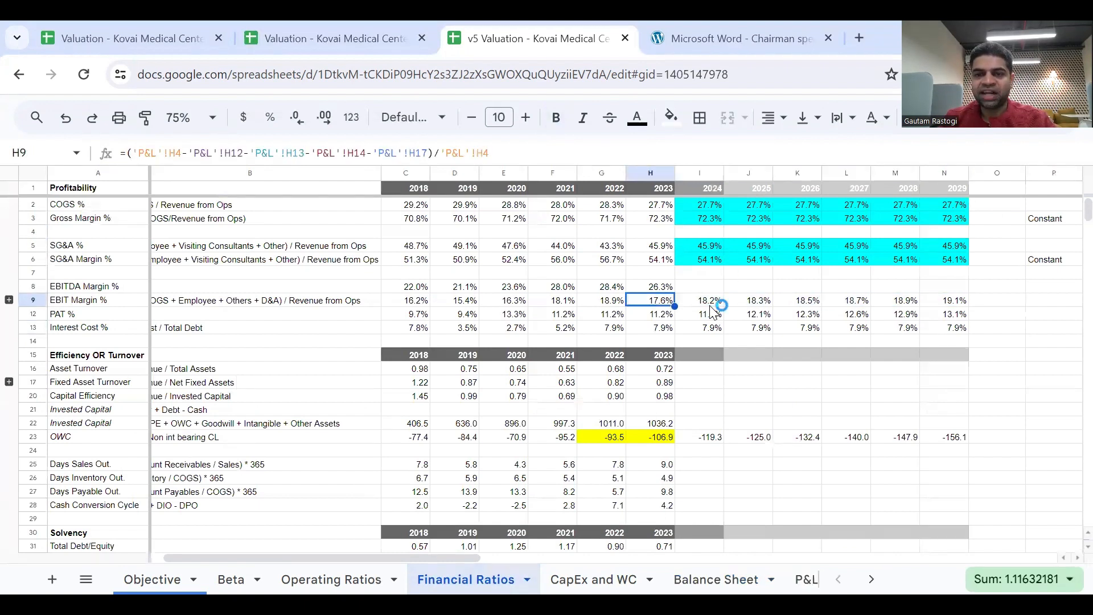
key("Right")
key("Right")
key("Right")
key("Right")
key("Right")
key("Right")
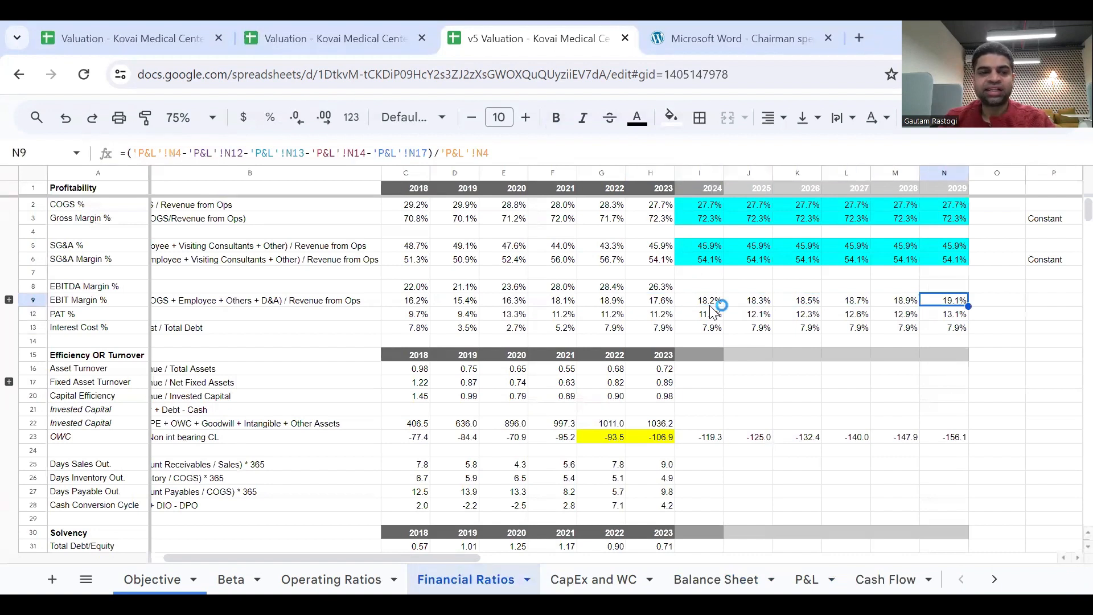
Review the forecast SG&A % and SG&A Margin % assumptions for 2024 through 2029.
key("Up")
key("Up")
key("Up")
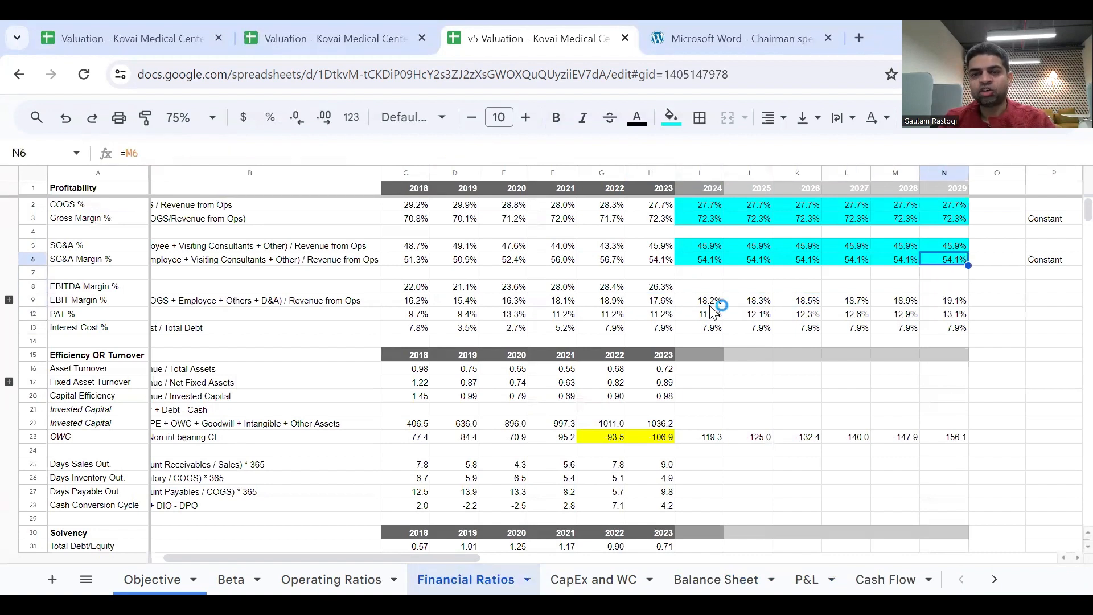
key("Left")
key("Left")
key("Left")
key("Left")
key("Left")
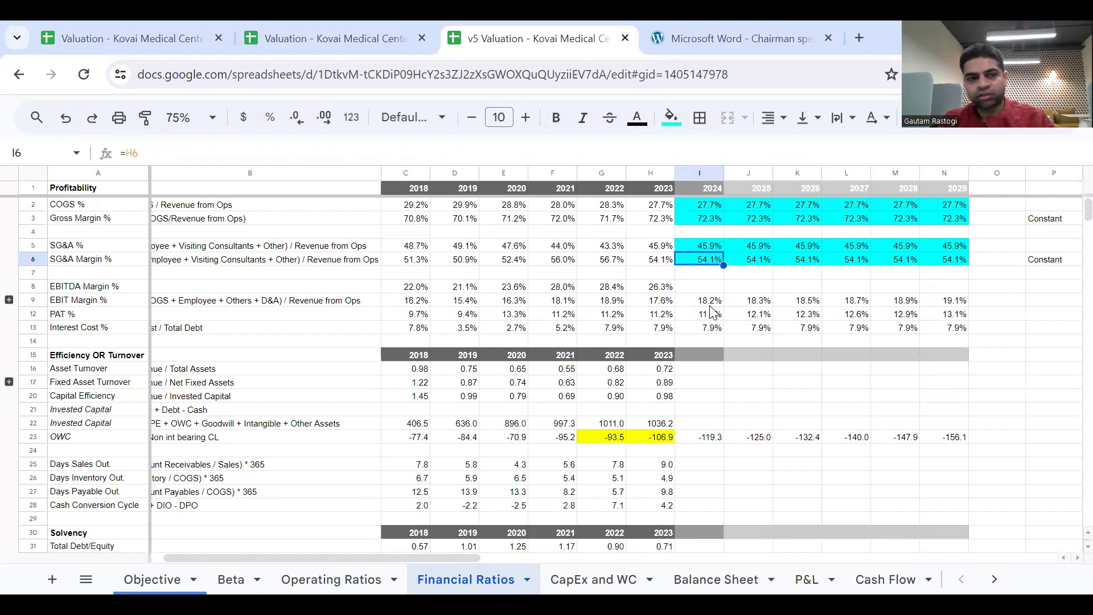
key("Up")
key("shift+Right")
key("shift+Right")
key("shift+Right")
key("shift+Right")
key("shift+Right")
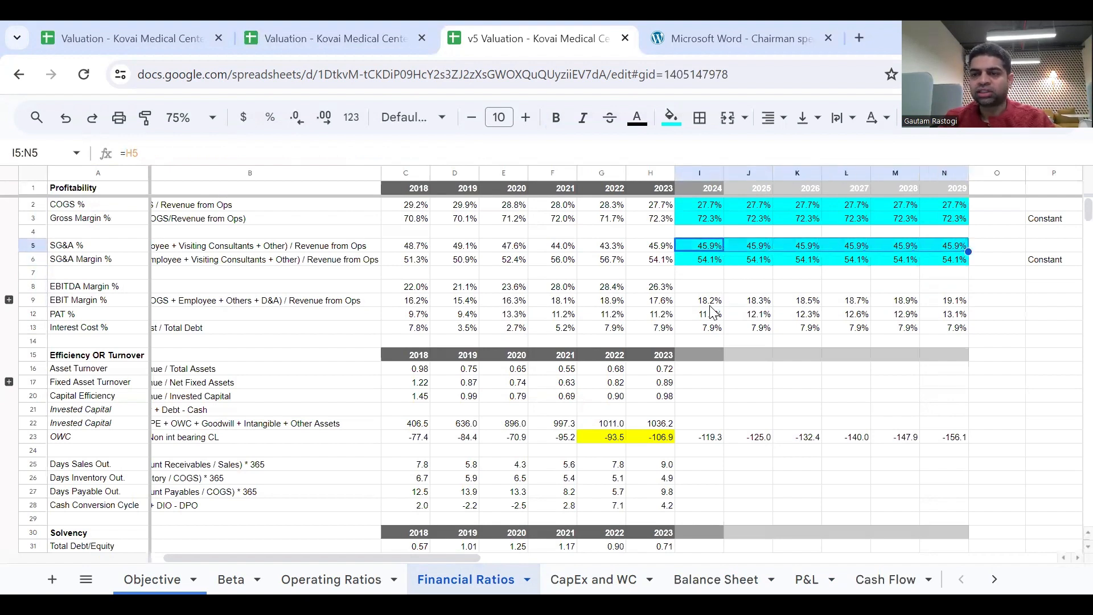
key("Down")
key("shift+Right")
key("shift+Right")
key("shift+Right")
key("shift+Right")
key("shift+Right")
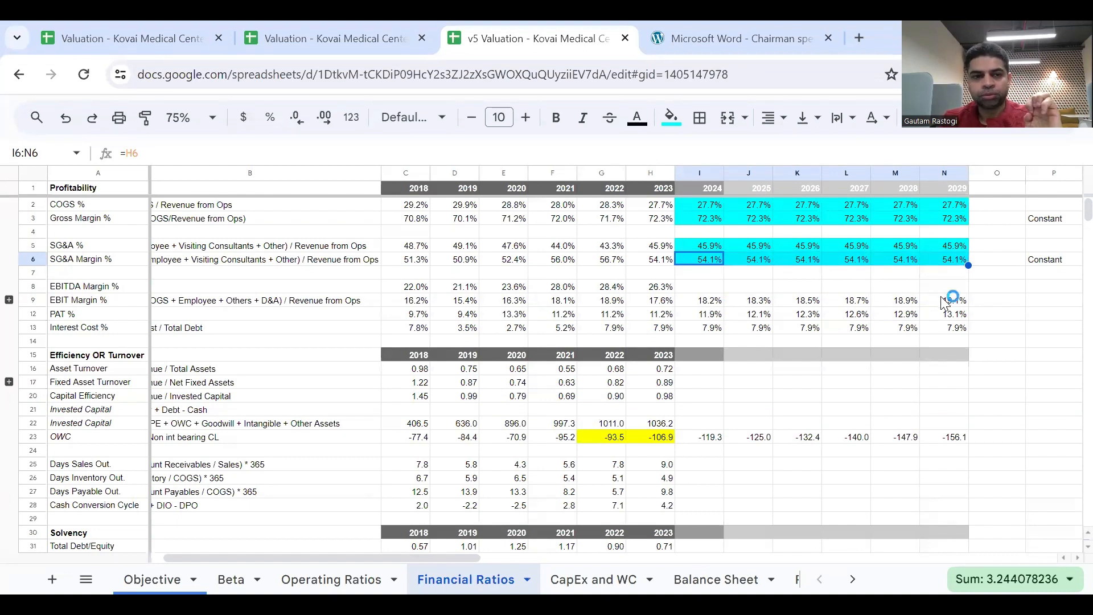
Check the 2028 EBIT Margin % and the forecast PAT % row from 2024 to 2029.
left_click(915, 302)
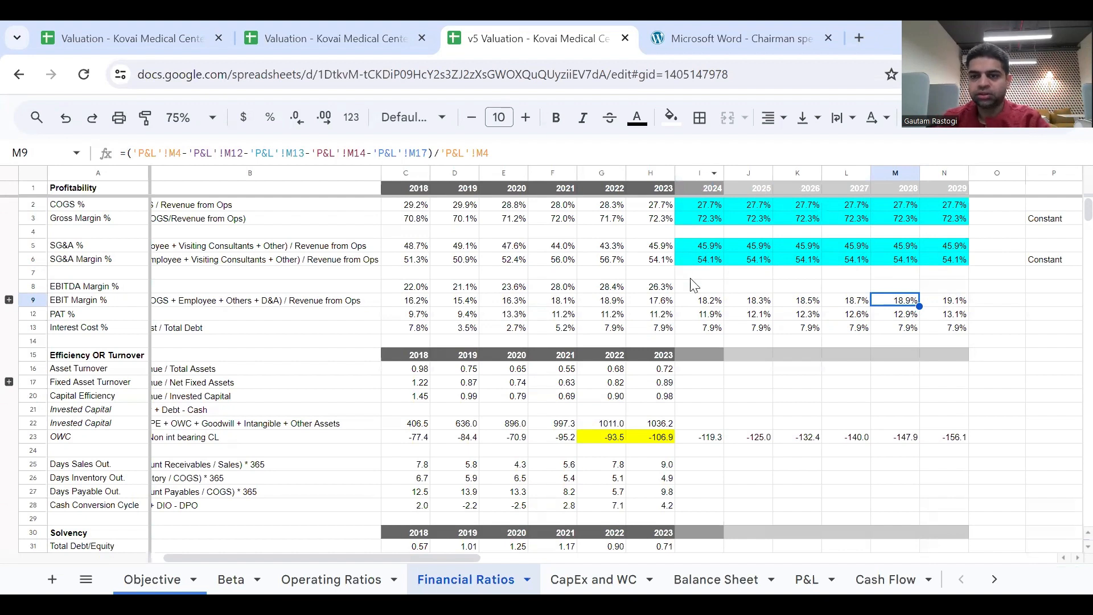
left_click(688, 319)
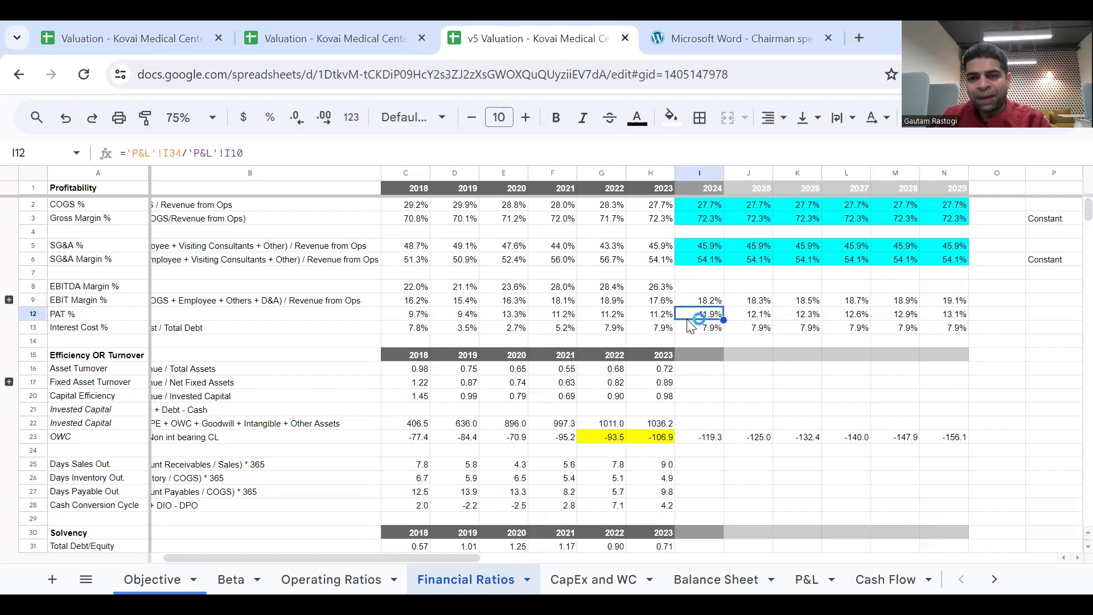
key("shift+Right")
key("shift+Right")
key("shift+Right")
key("shift+Right")
key("shift+Right")
key("shift+Right")
key("shift+Left")
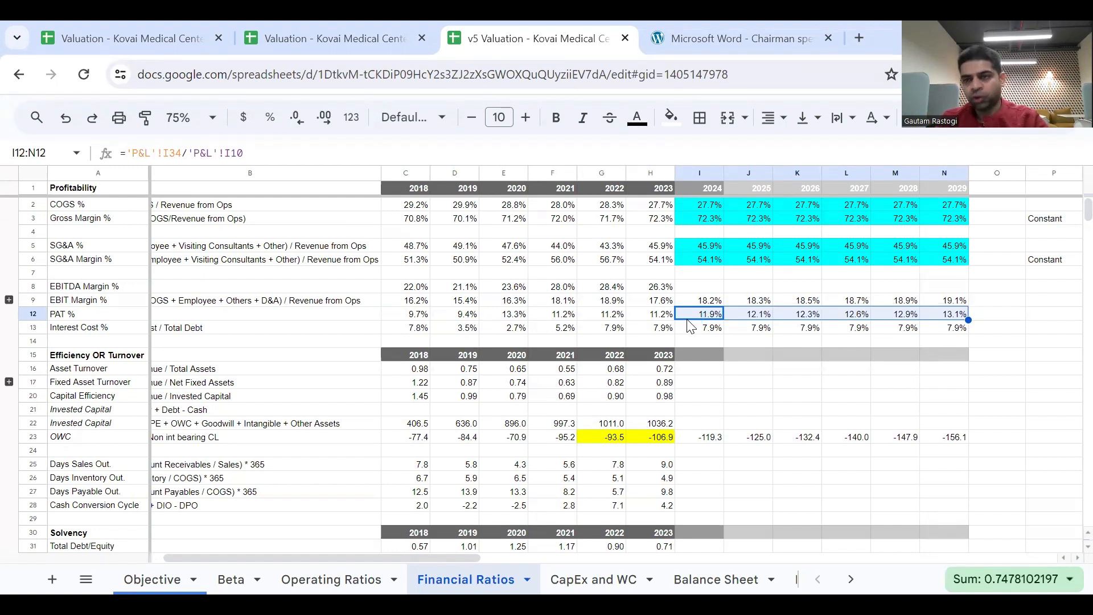
Extend the 2023 Asset Turnover, Fixed Asset Turnover and Capital Efficiency formulas across the 2024 to 2029 forecast columns.
left_click(700, 400)
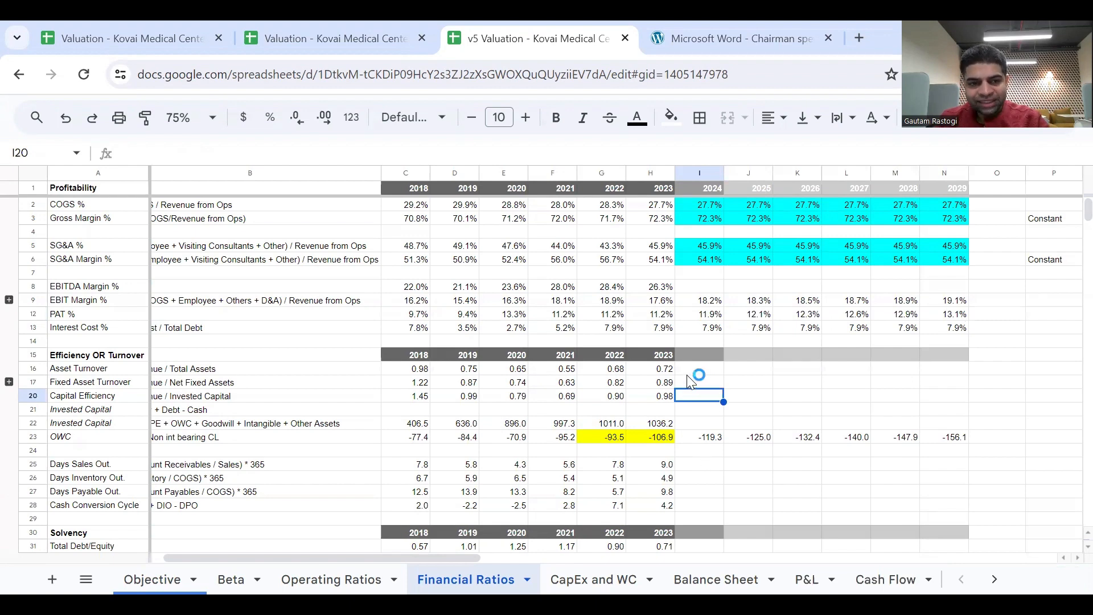
left_click(122, 356)
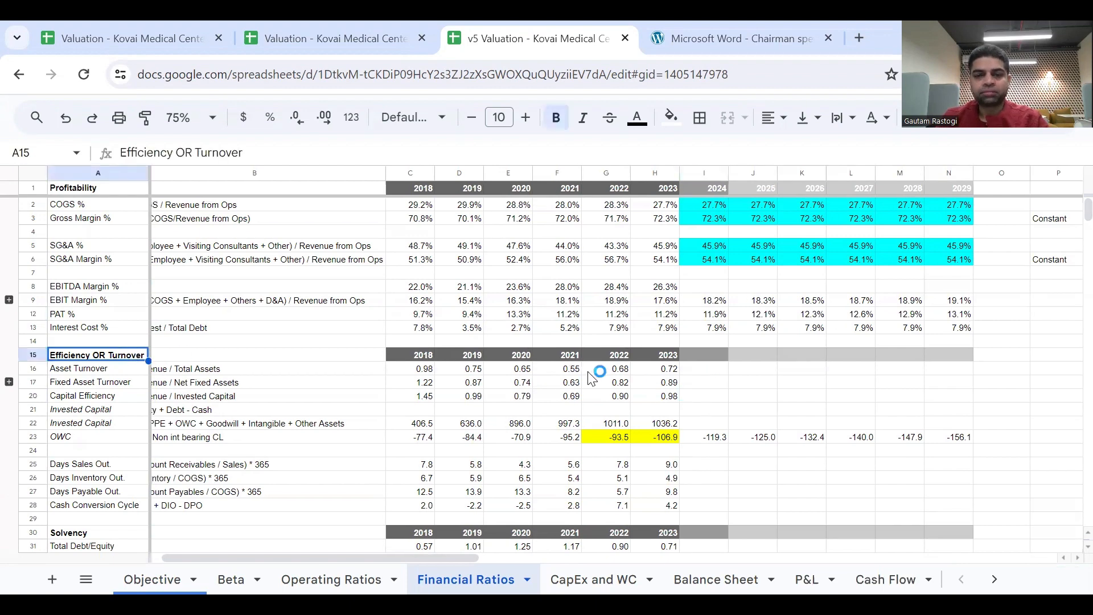
left_click(701, 381)
left_click(673, 371)
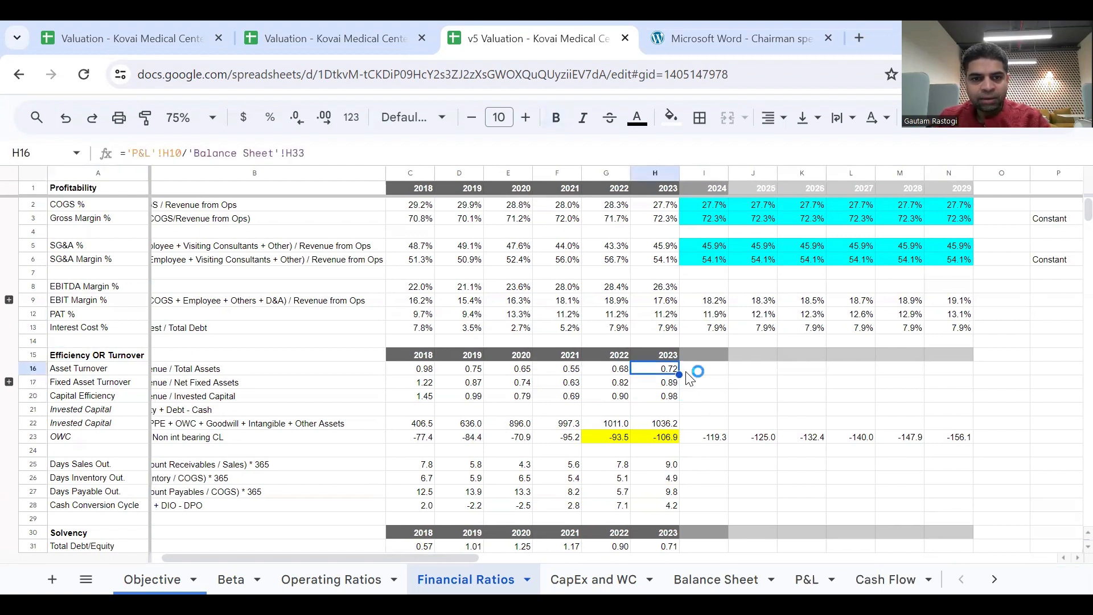
left_click_drag(677, 375, 683, 409)
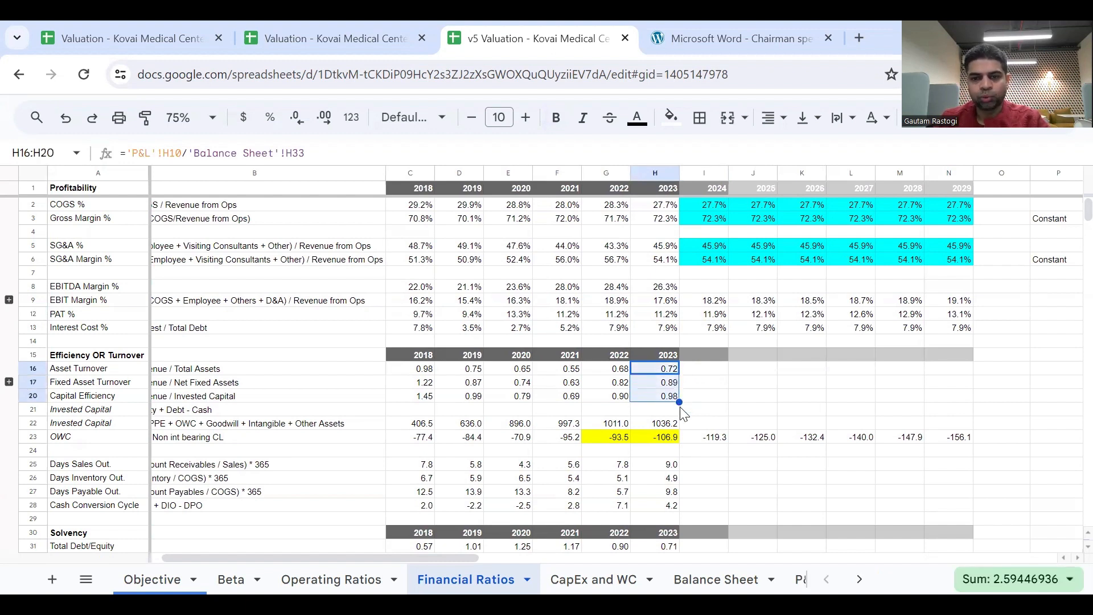
left_click_drag(680, 402, 942, 405)
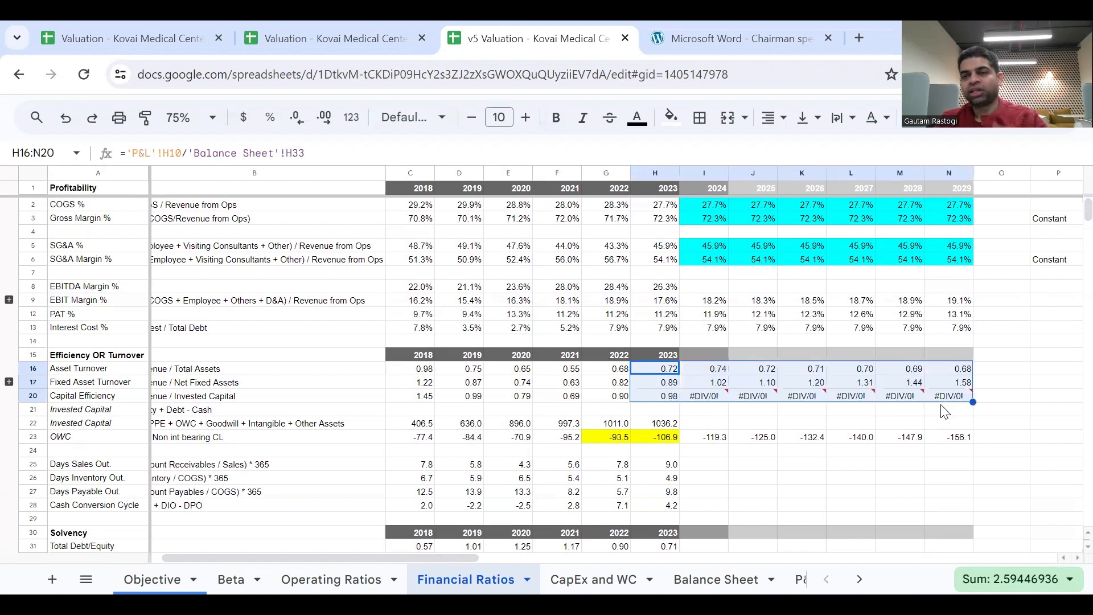
Inspect the 2024 Capital Efficiency formula and extend the 2023 Invested Capital formula through 2029.
double_click(699, 398)
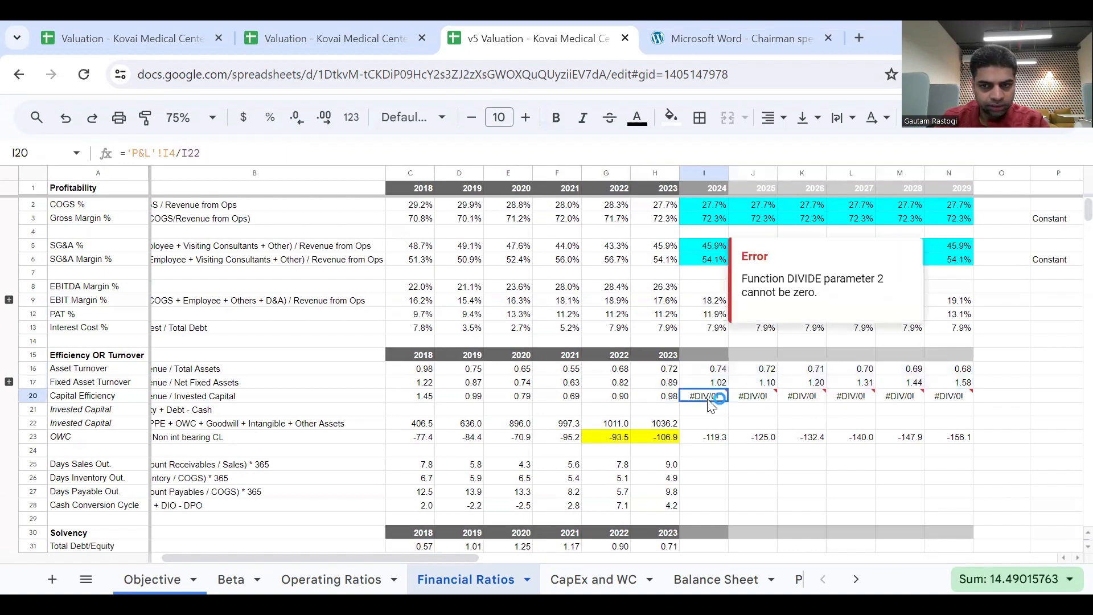
left_click(667, 424)
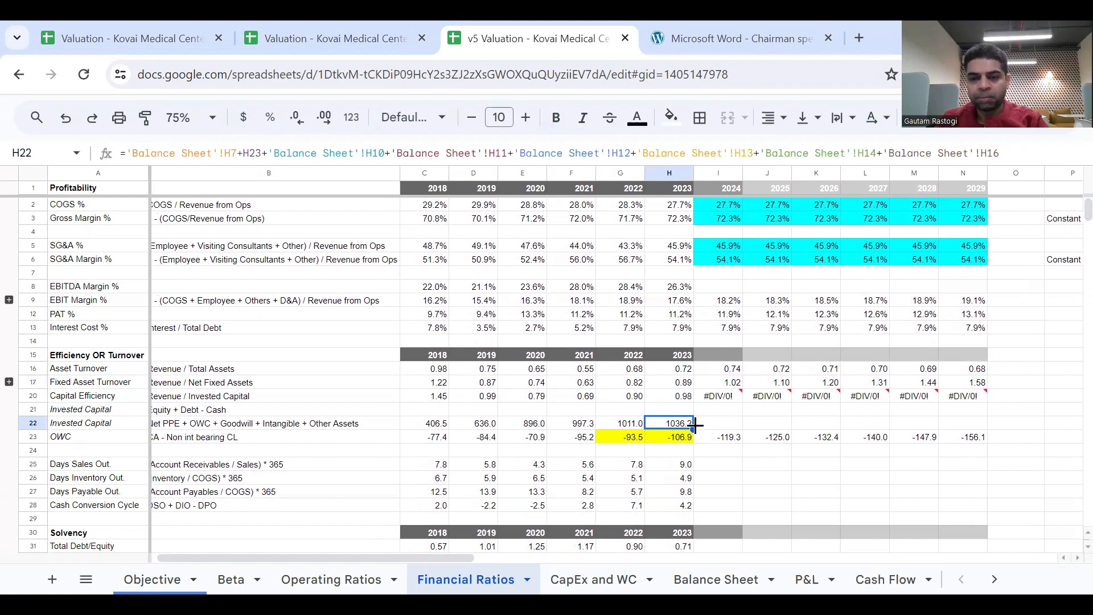
left_click_drag(854, 433, 968, 434)
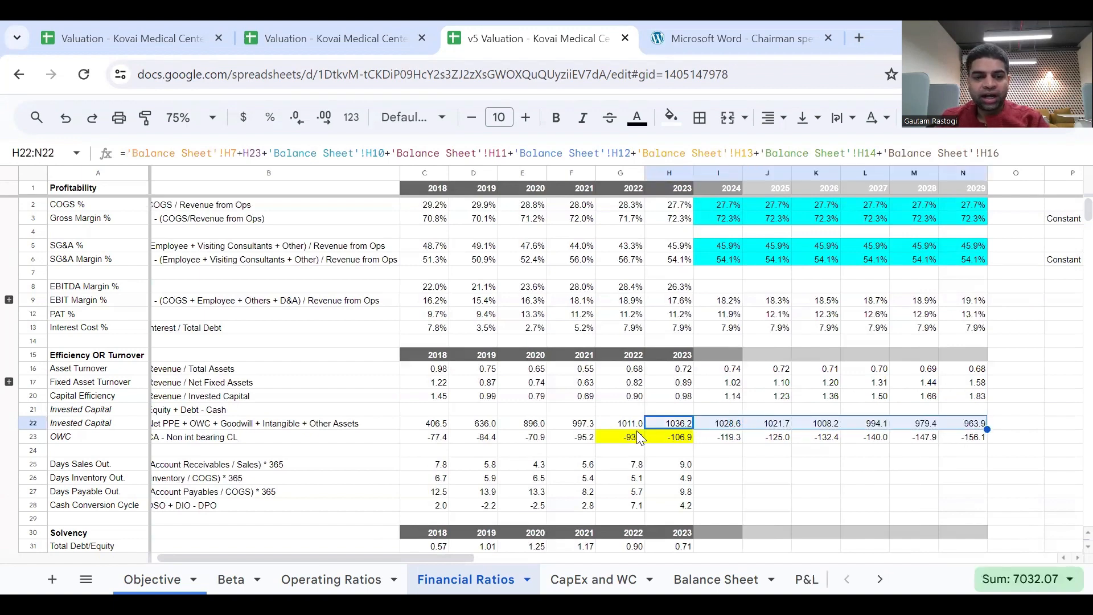
Review the two Invested Capital definitions and trace the Invested Capital row from 2024 to 2029.
left_click(338, 424)
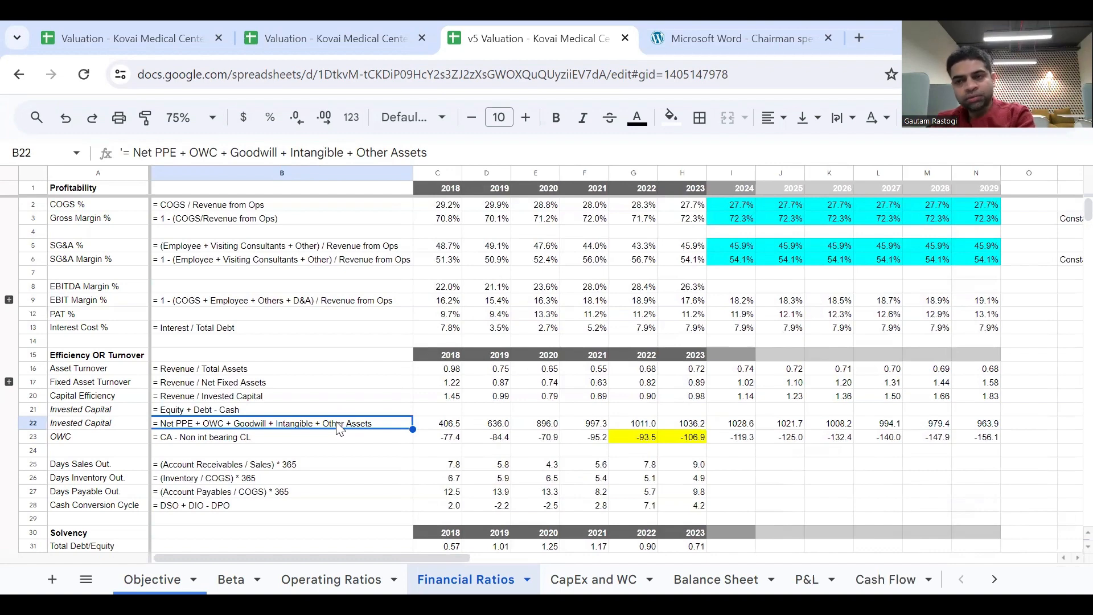
left_click(275, 408)
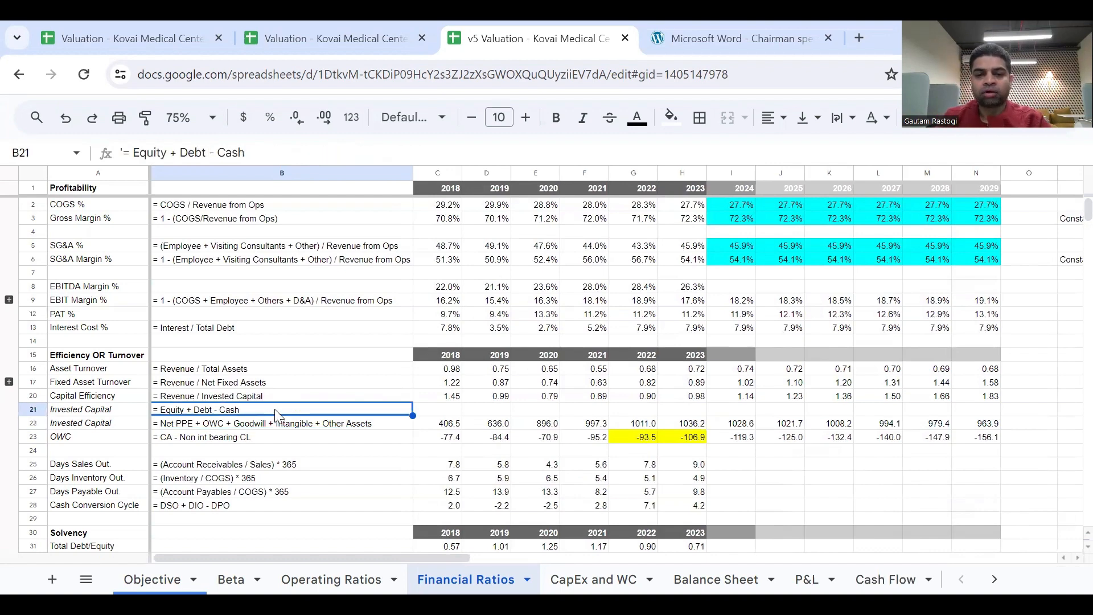
key("Down")
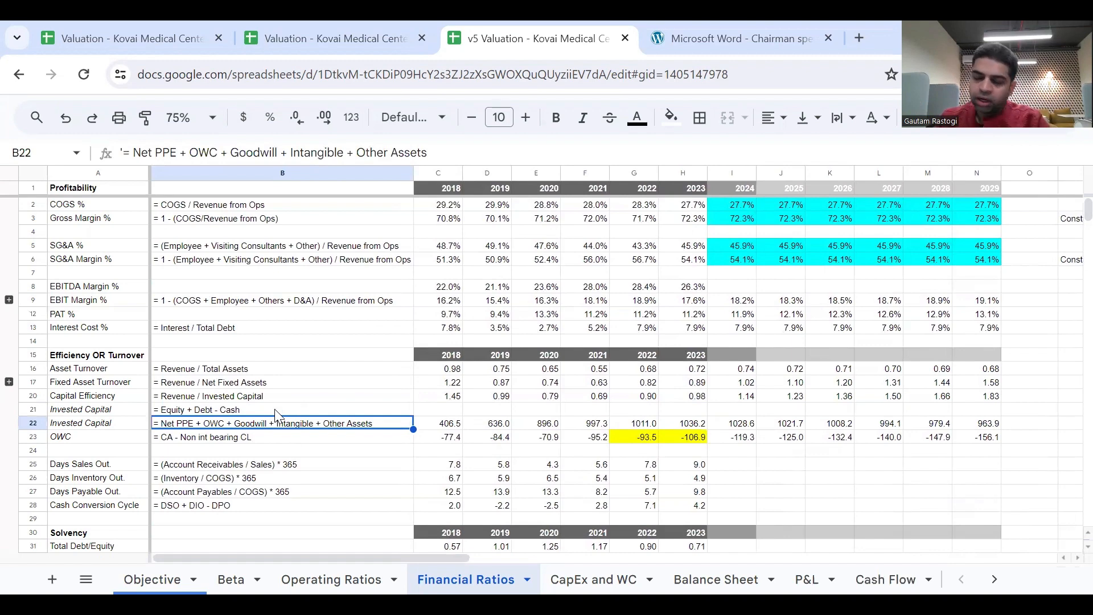
key("Right")
key("Right")
key("Right")
key("Right")
key("Right")
key("Right")
key("Right")
key("Right")
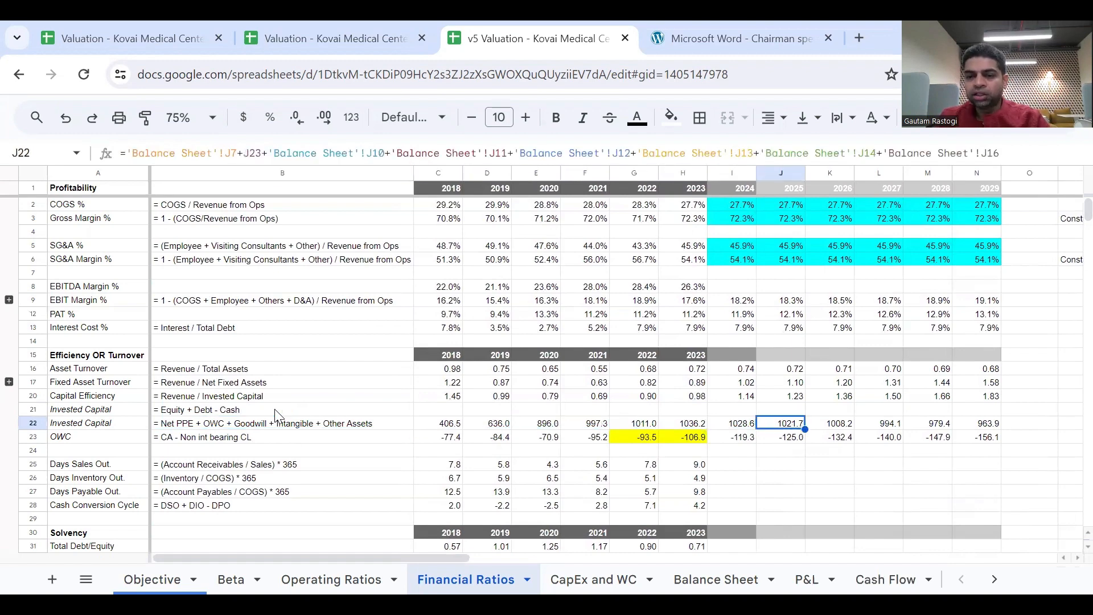
left_click(33, 422)
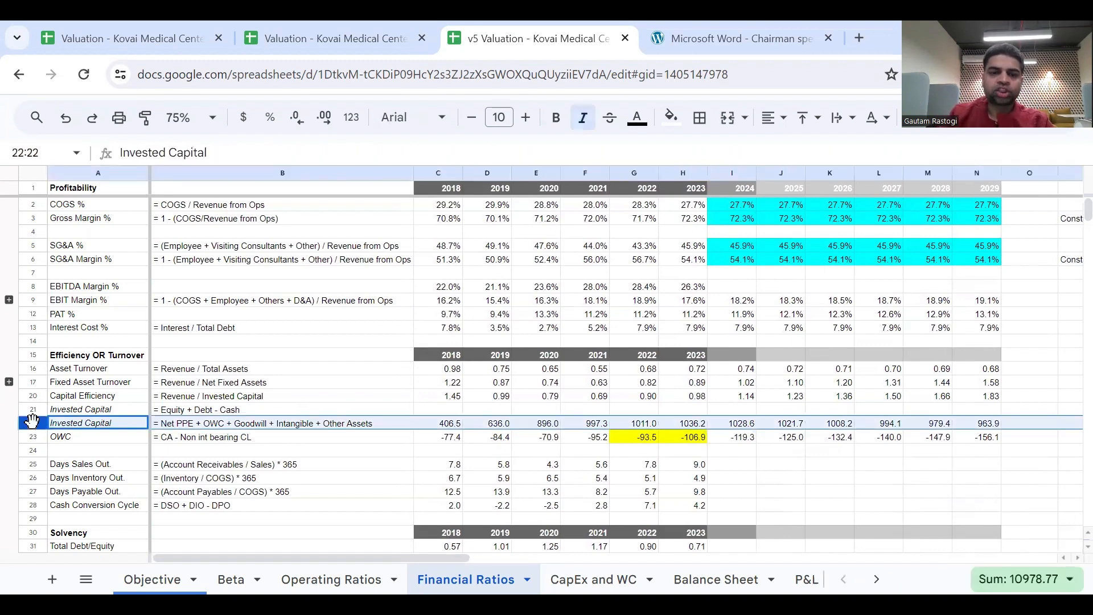
left_click(741, 464)
left_click(749, 424)
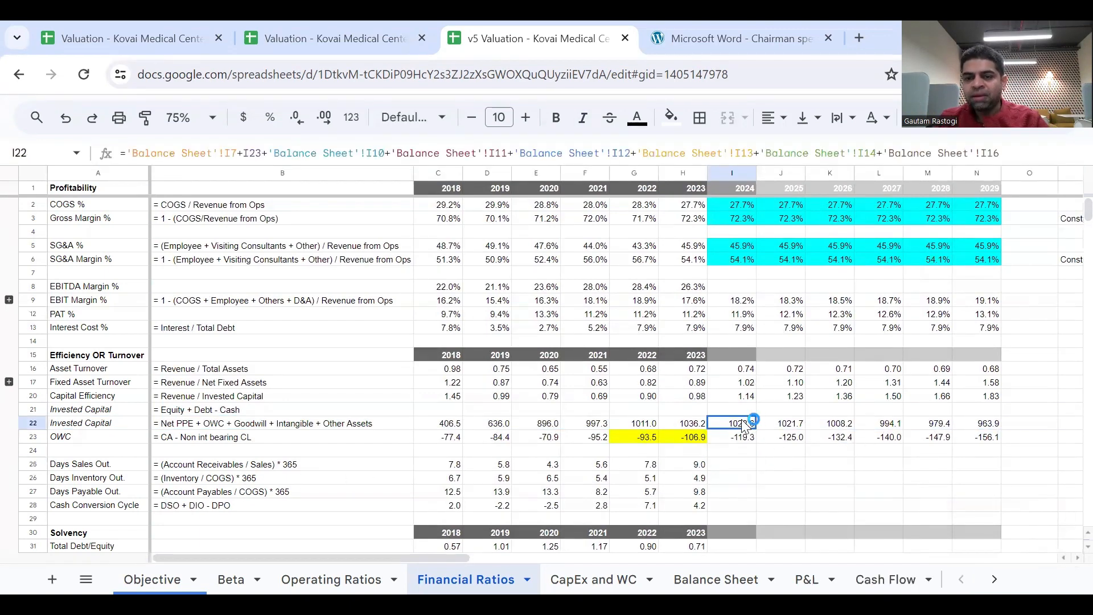
left_click(985, 424)
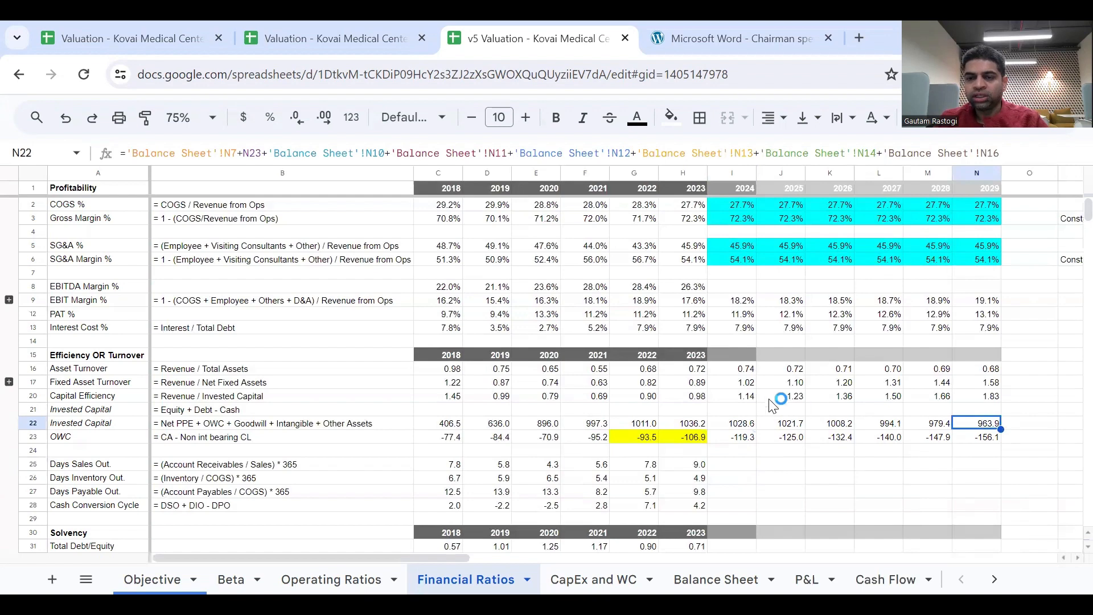
Examine the 2024 to 2029 Asset Turnover, Fixed Asset Turnover and Capital Efficiency forecasts together.
left_click(744, 385)
key("Up")
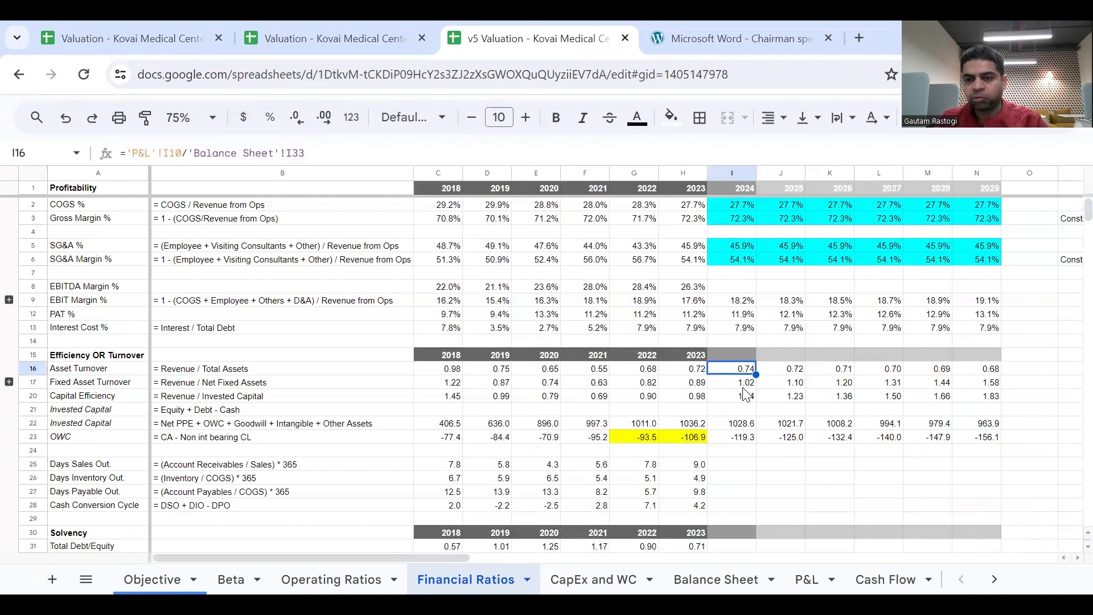
key("shift+Right")
key("shift+Right")
key("shift+Right")
key("shift+Right")
key("shift+Right")
key("shift+Down")
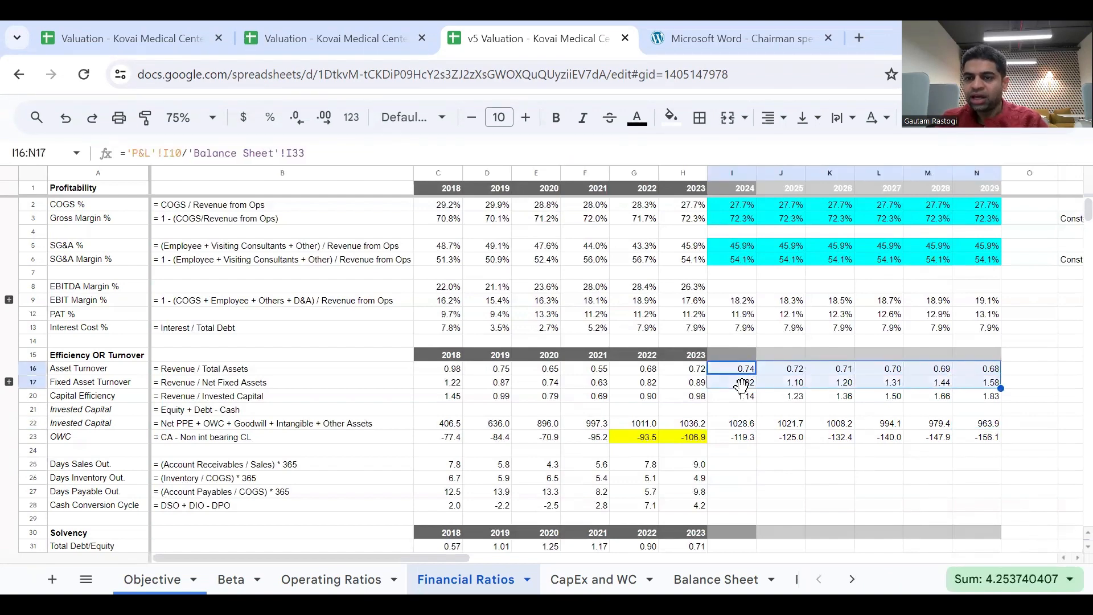
key("shift+Down")
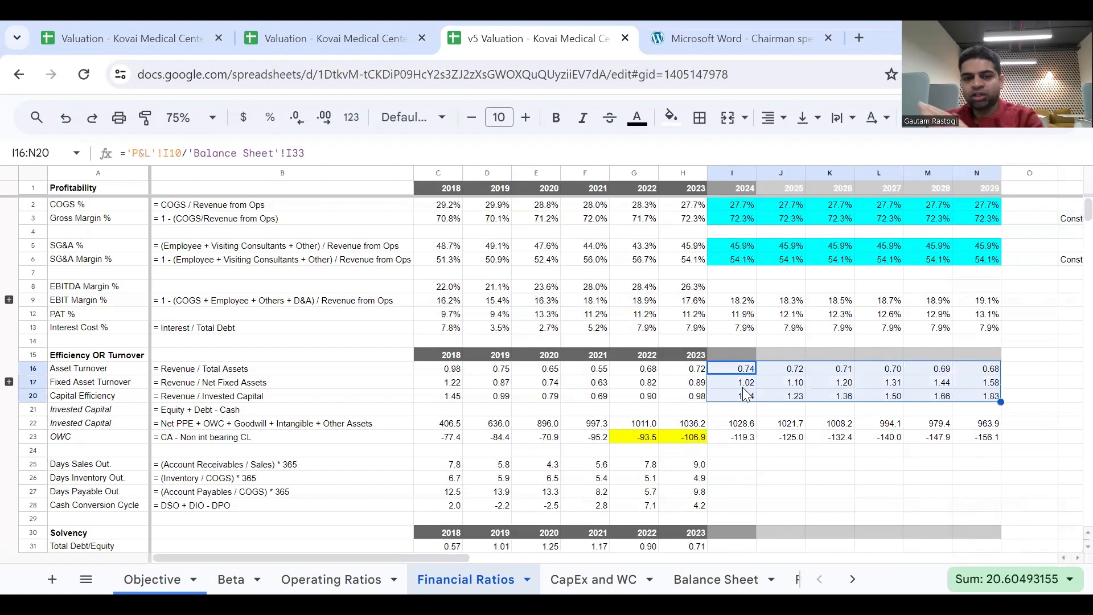
Compare the 2018 Fixed Asset Turnover and Capital Efficiency with the 2024 forecast column.
left_click(443, 174)
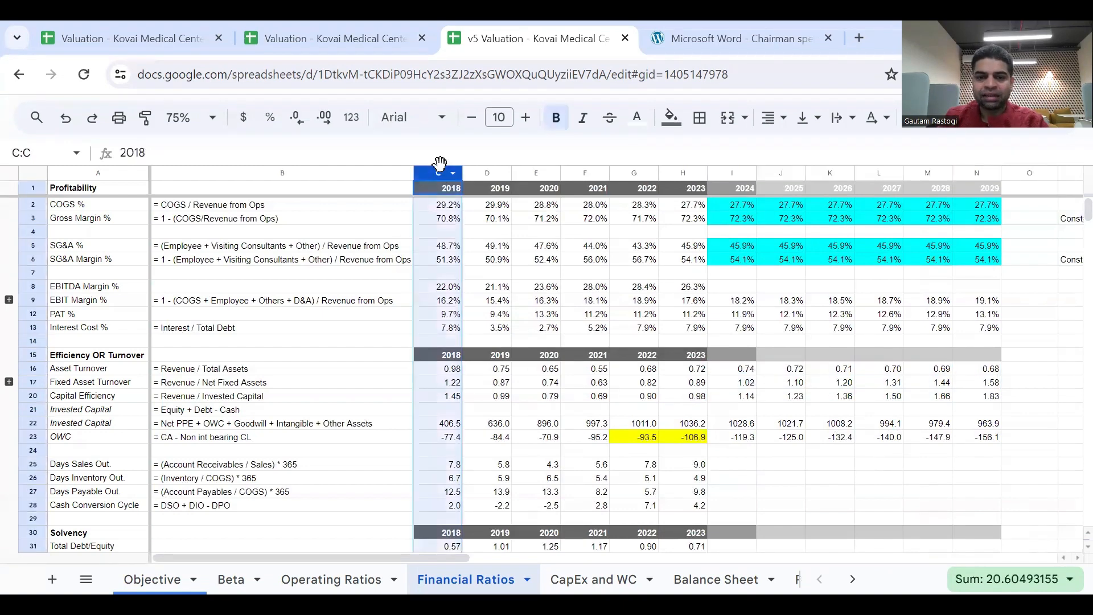
left_click(444, 382)
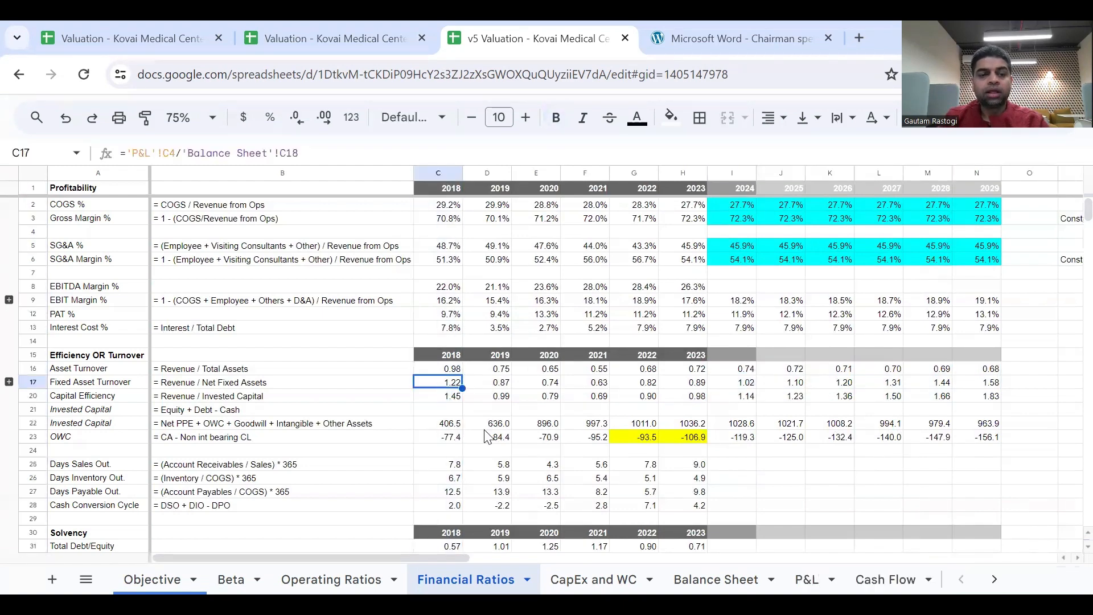
key("shift+Down")
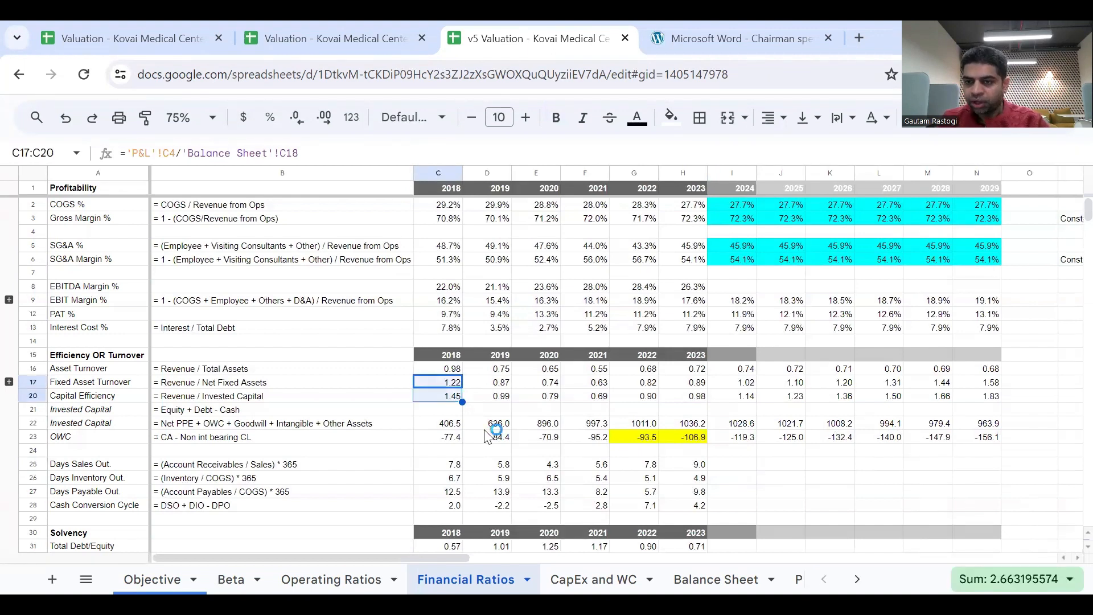
key("Right")
key("Right")
key("Right")
key("Right")
key("Right")
key("Right")
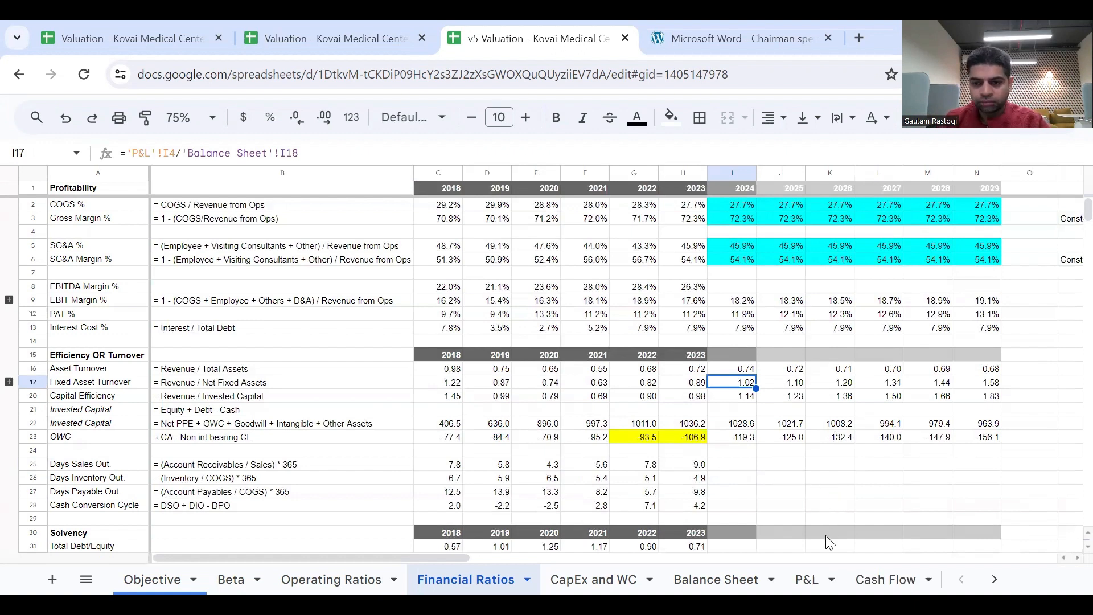
Check the occupancy assumptions on the Operating Ratios sheet against the 2024 to 2029 Fixed Asset Turnover row in Financial Ratios.
left_click(314, 577)
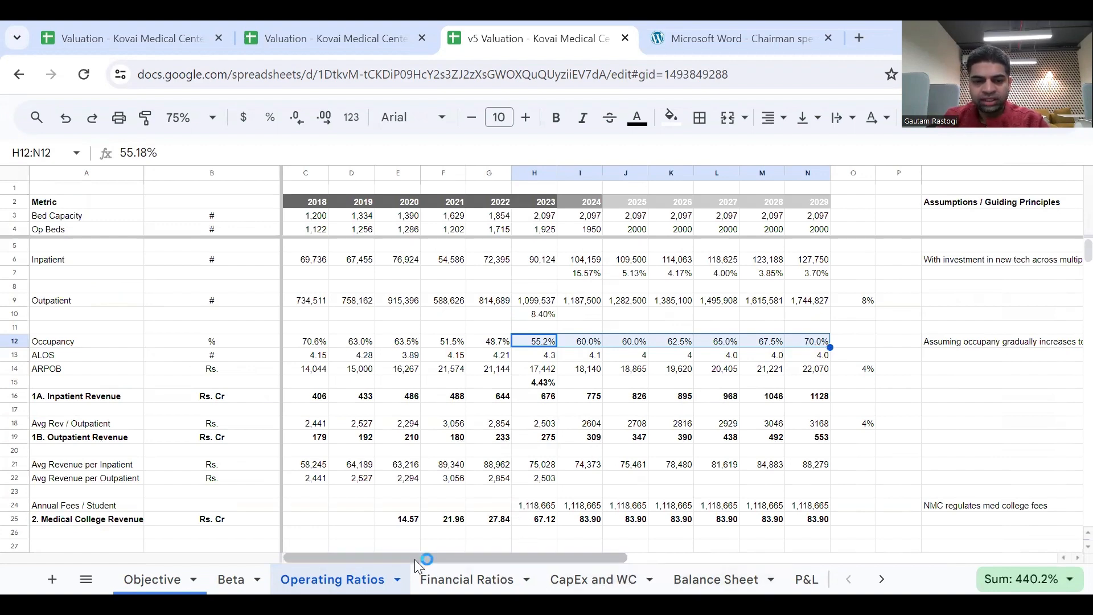
left_click(483, 572)
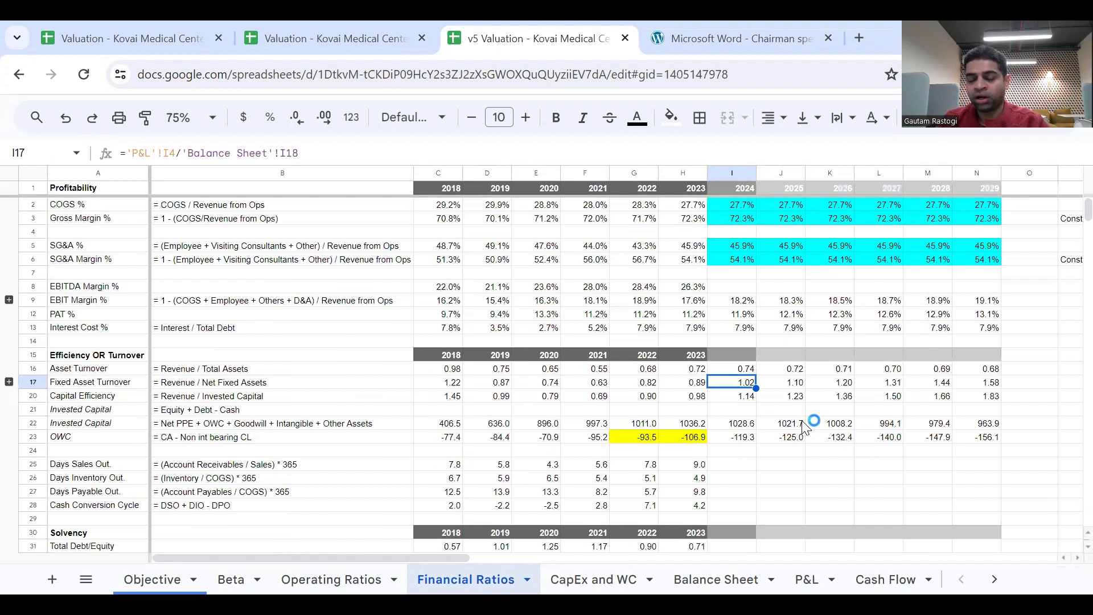
key("shift+Right")
key("shift+Right")
key("shift+Right")
key("shift+Right")
key("shift+Right")
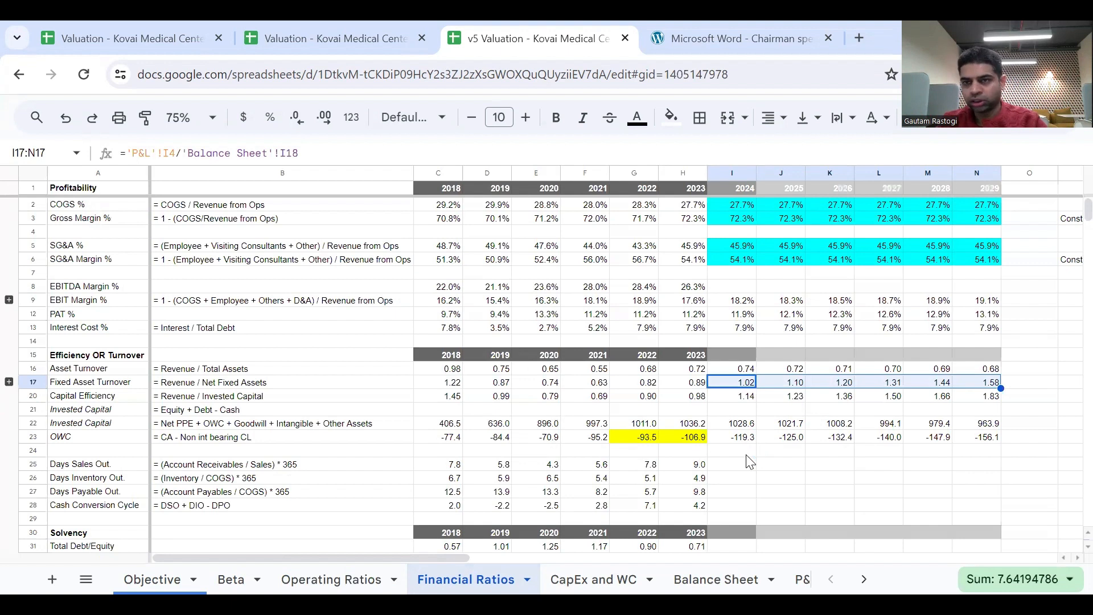
Extend the Total Debt/Equity and Interest Coverage Ratio formulas in the Solvency section from 2023 through 2029.
scroll(751, 461, "down", 3)
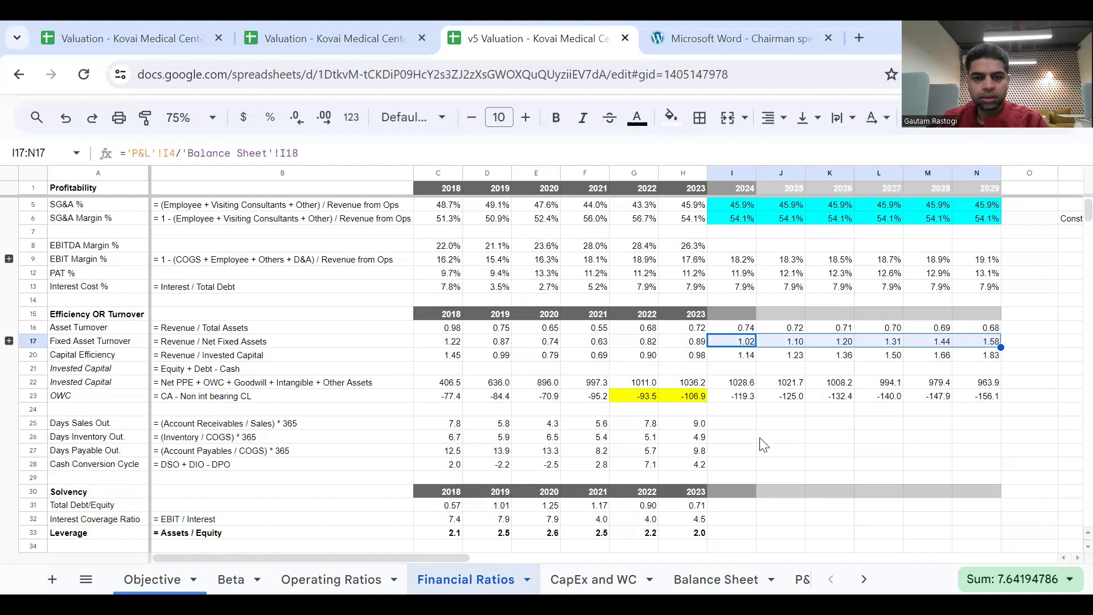
scroll(764, 444, "down", 1)
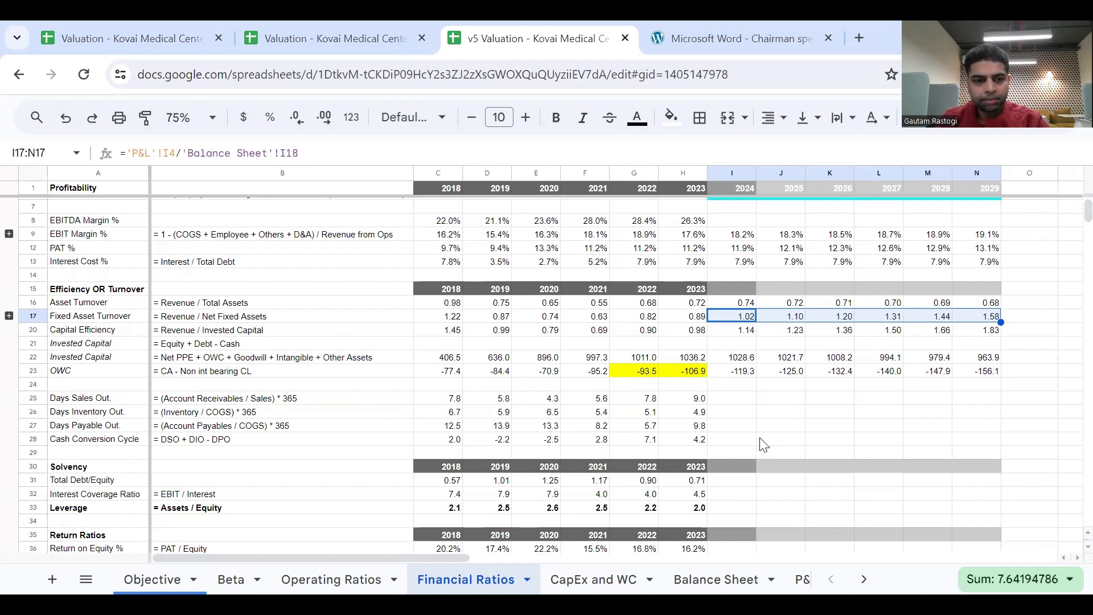
scroll(763, 444, "down", 1)
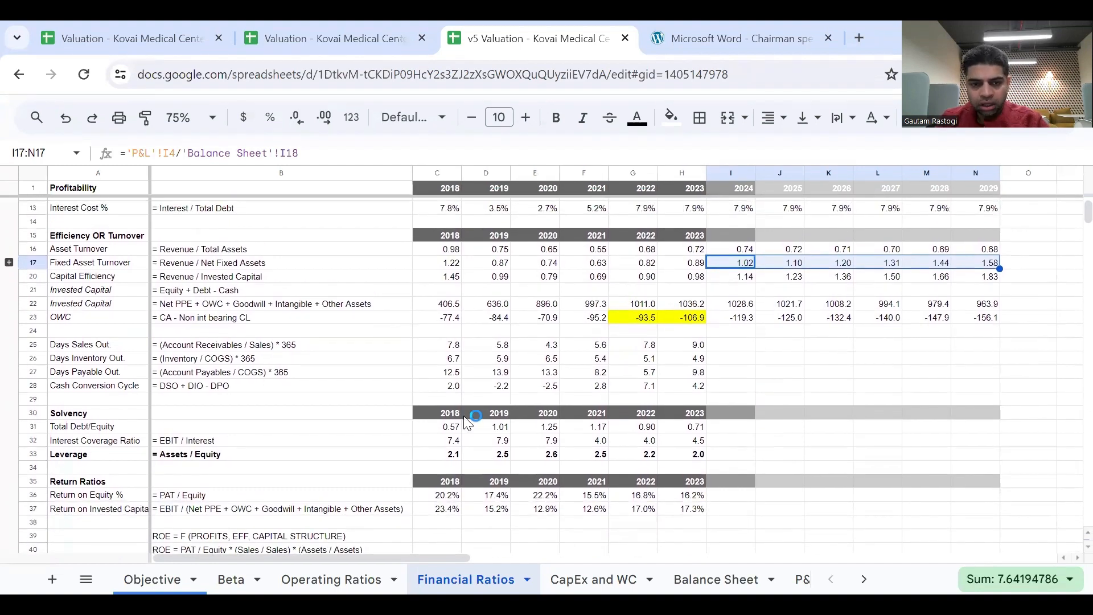
left_click(691, 428)
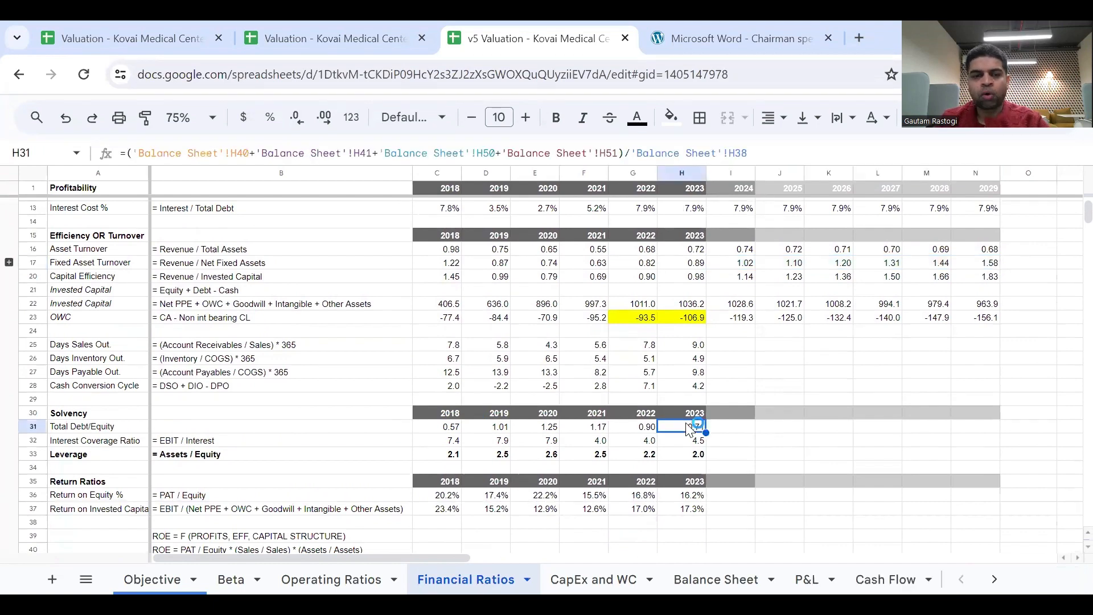
left_click_drag(706, 433, 958, 453)
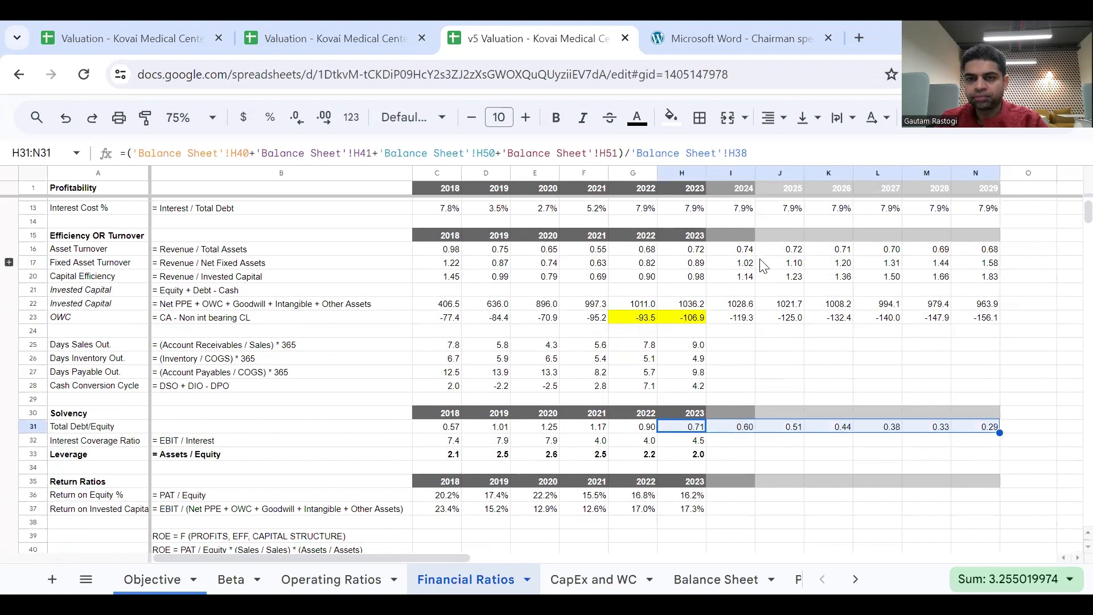
left_click(697, 442)
left_click_drag(706, 447, 965, 461)
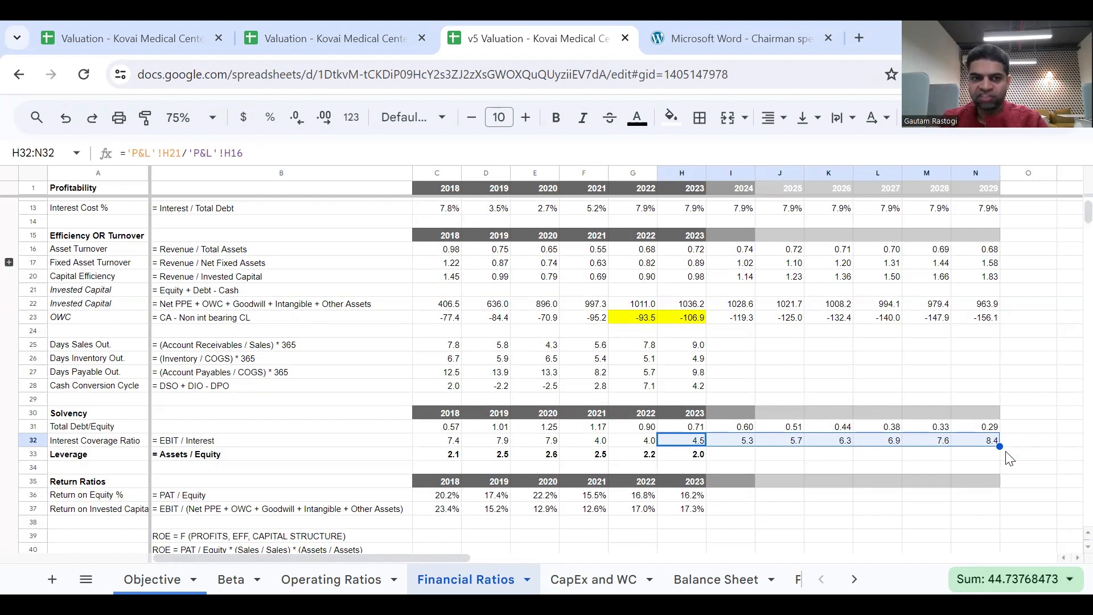
Check the Interest Cost % row against interest coverage and extend the 2023 Leverage formula through 2029.
left_click(30, 208)
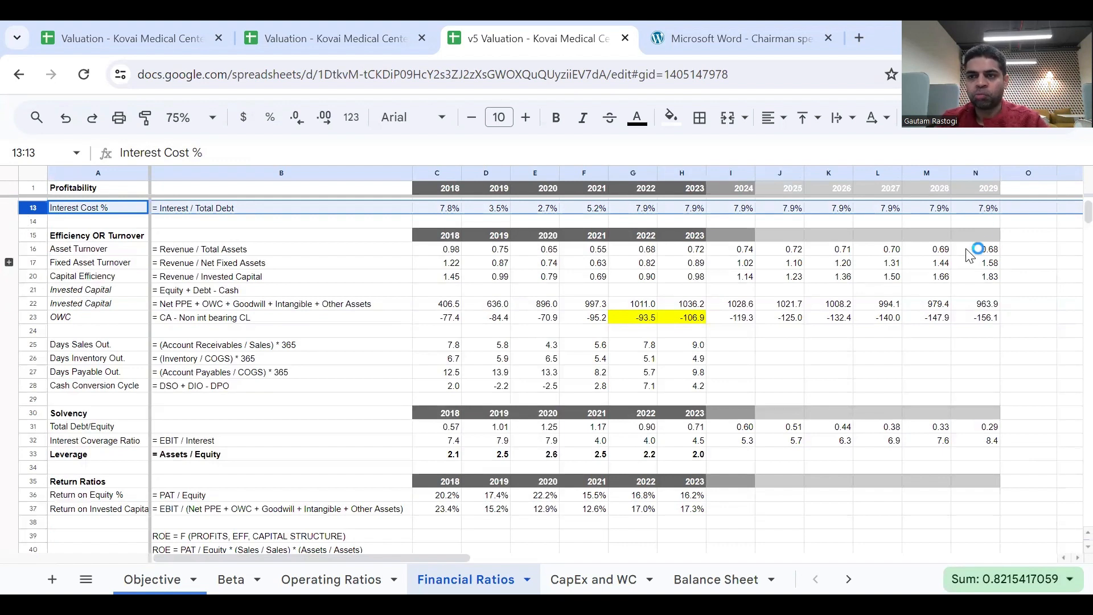
left_click(786, 443)
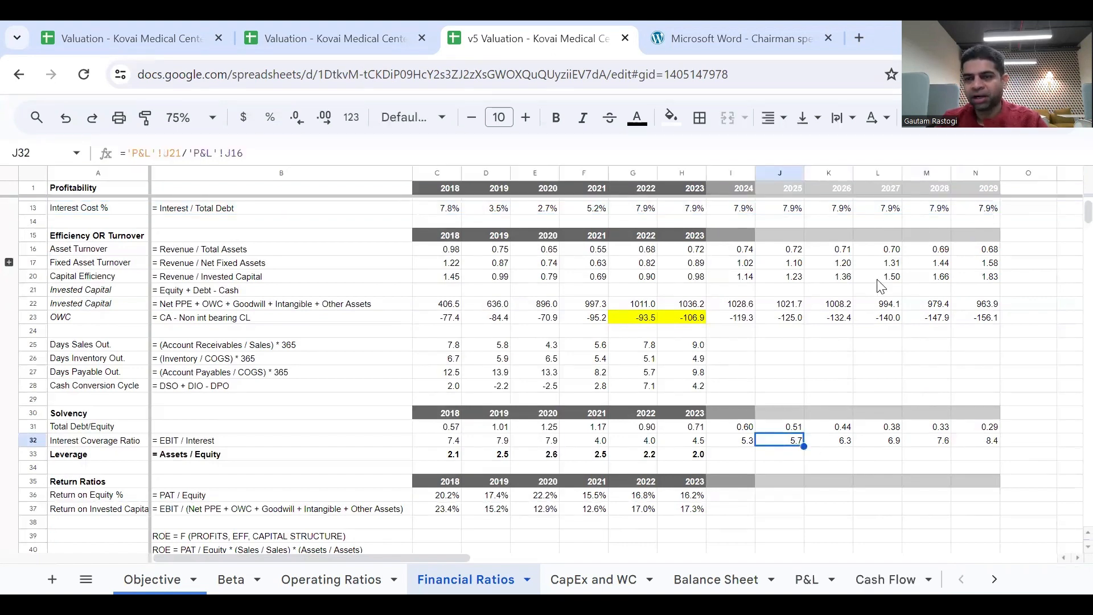
left_click(698, 455)
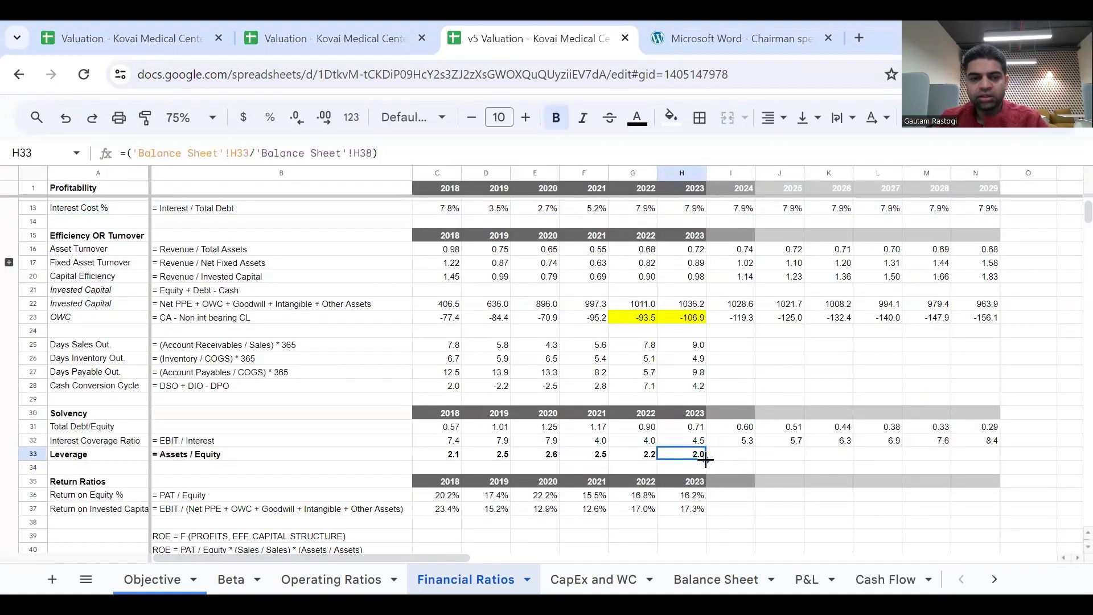
left_click_drag(706, 460, 964, 483)
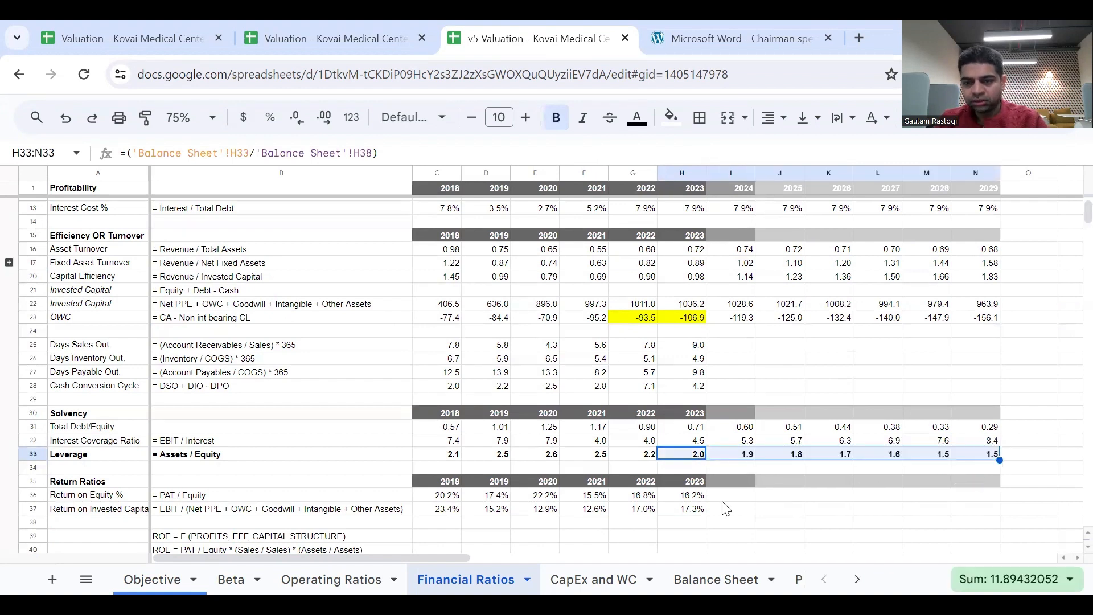
Extend the 2023 Return on Equity % and Return on Invested Capital % formulas through 2029.
left_click(691, 495)
key("shift+Down")
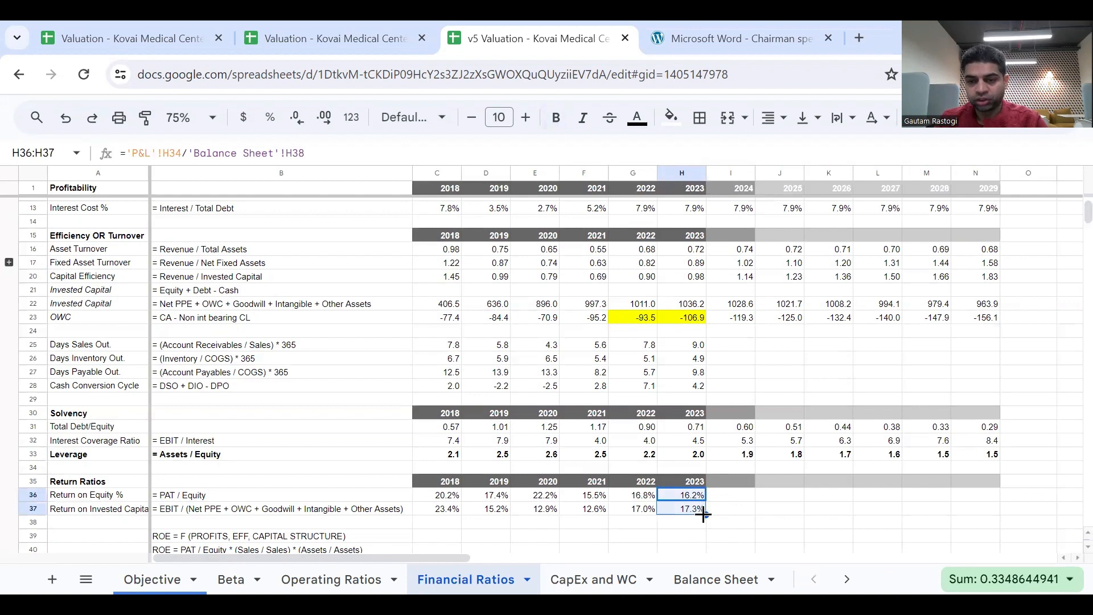
left_click_drag(705, 515, 989, 525)
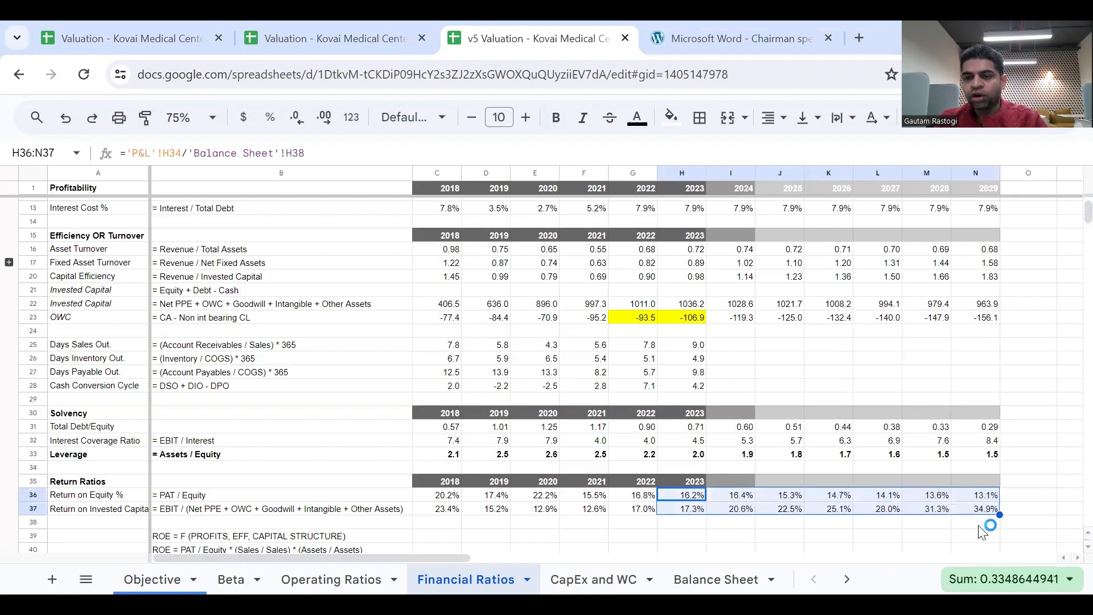
Compare the 2024 to 2029 Return on Invested Capital % row with the Return on Equity % row in the Return Ratios section.
left_click(886, 495)
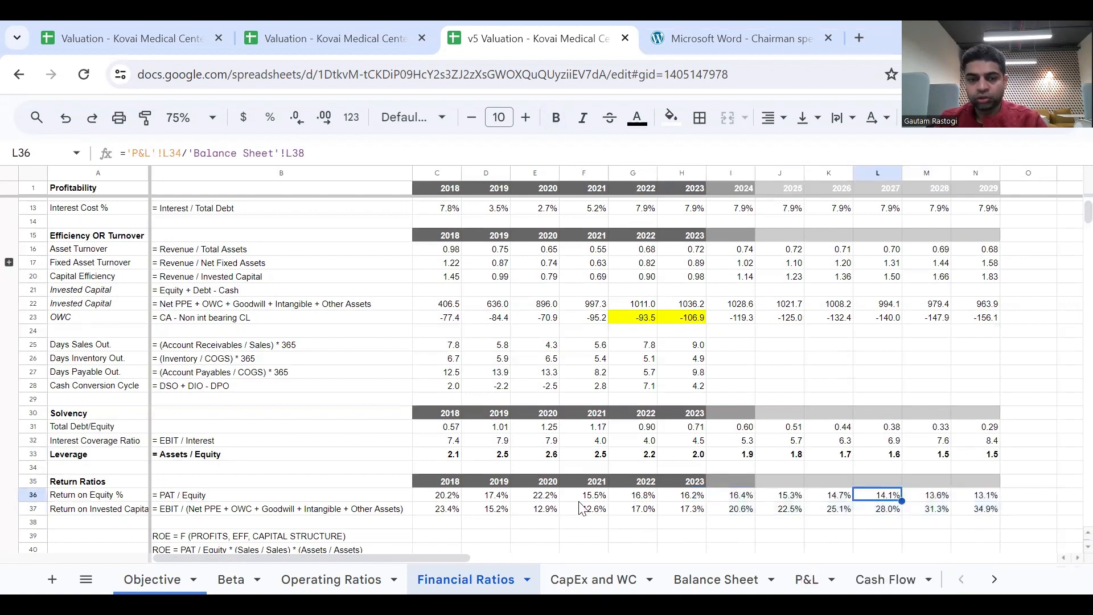
left_click(32, 508)
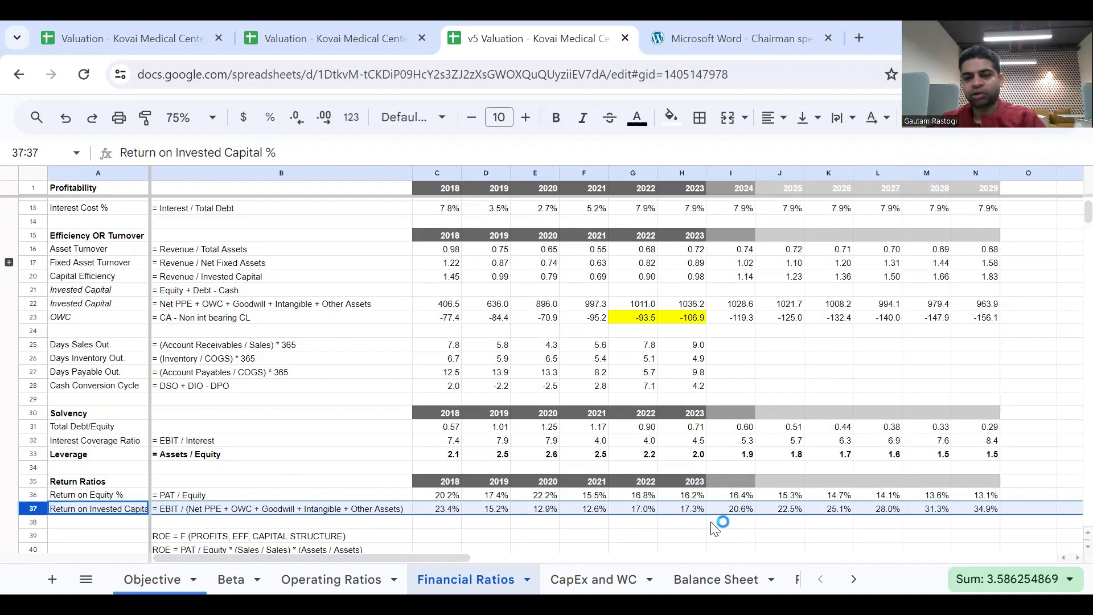
left_click(735, 509)
key("shift+Right")
key("shift+Right")
key("shift+Right")
key("shift+Right")
key("shift+Right")
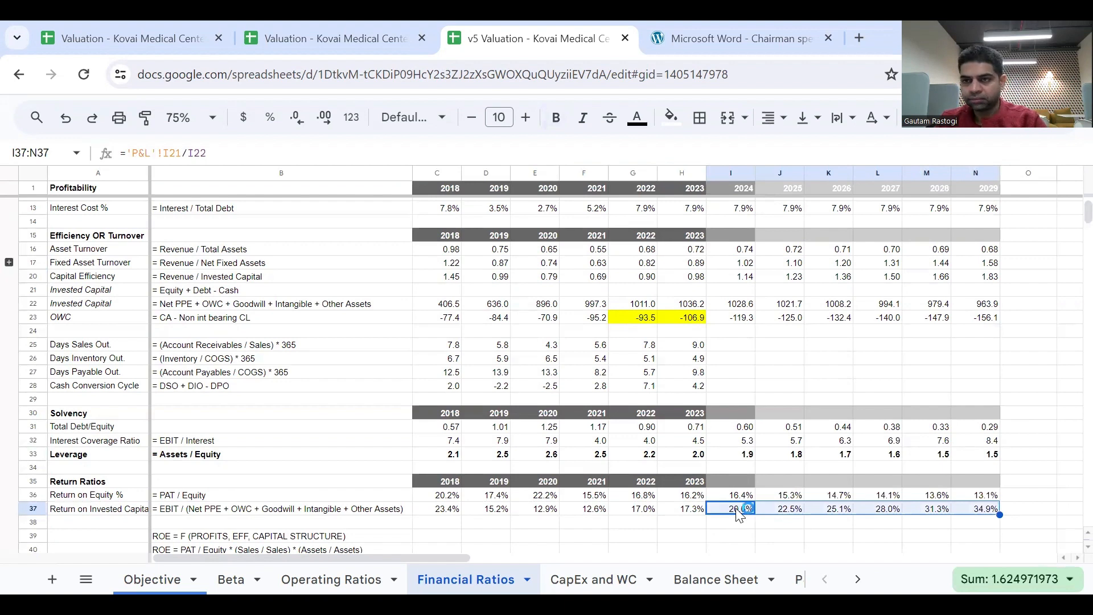
key("Up")
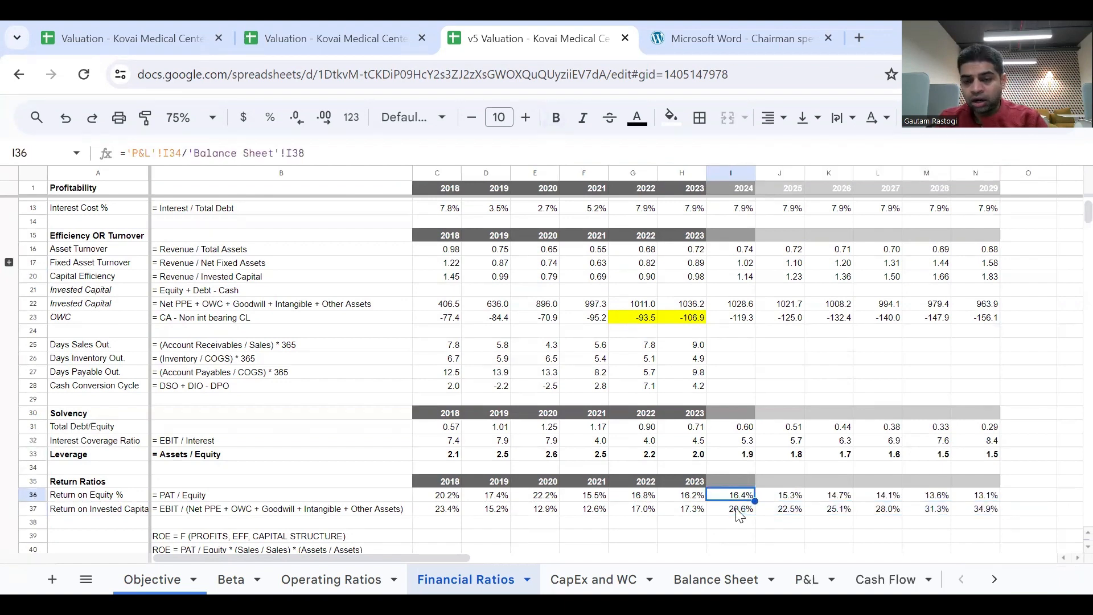
key("shift+Right")
key("shift+Right")
key("shift+Right")
key("shift+Right")
key("shift+Right")
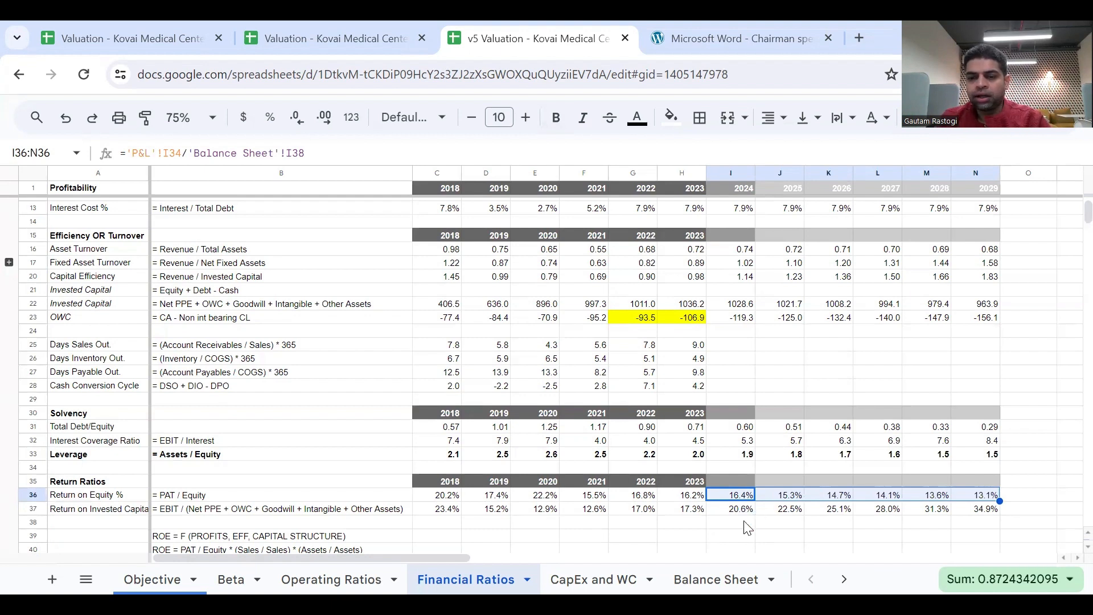
scroll(748, 528, "down", 2)
scroll(746, 527, "up", 4)
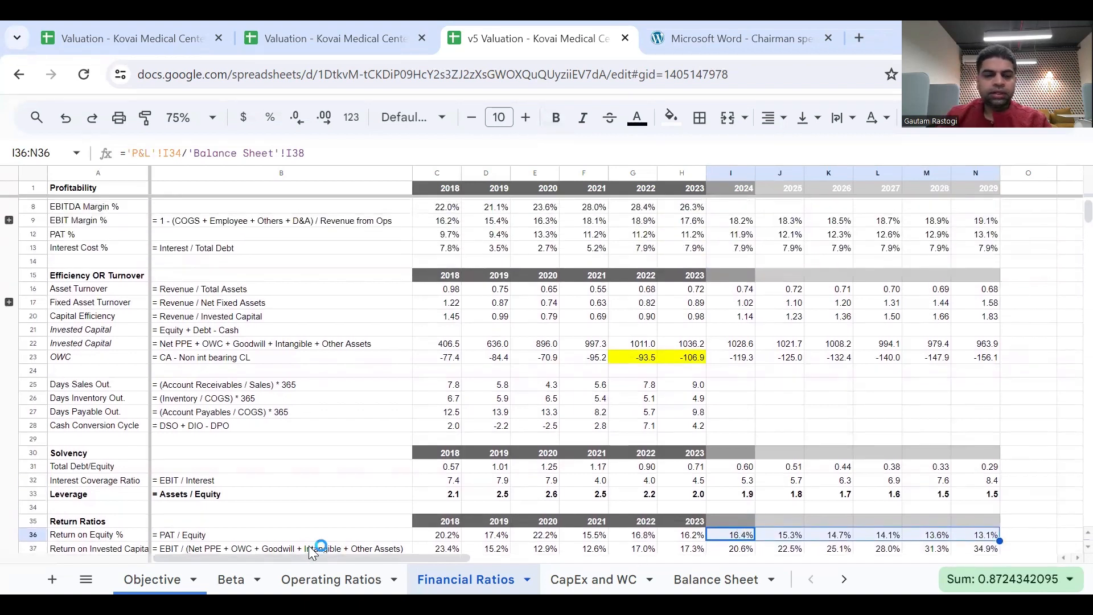
Look up the cash flow modeling and financial ratios topics in the learning objectives on the Objective sheet.
left_click(158, 575)
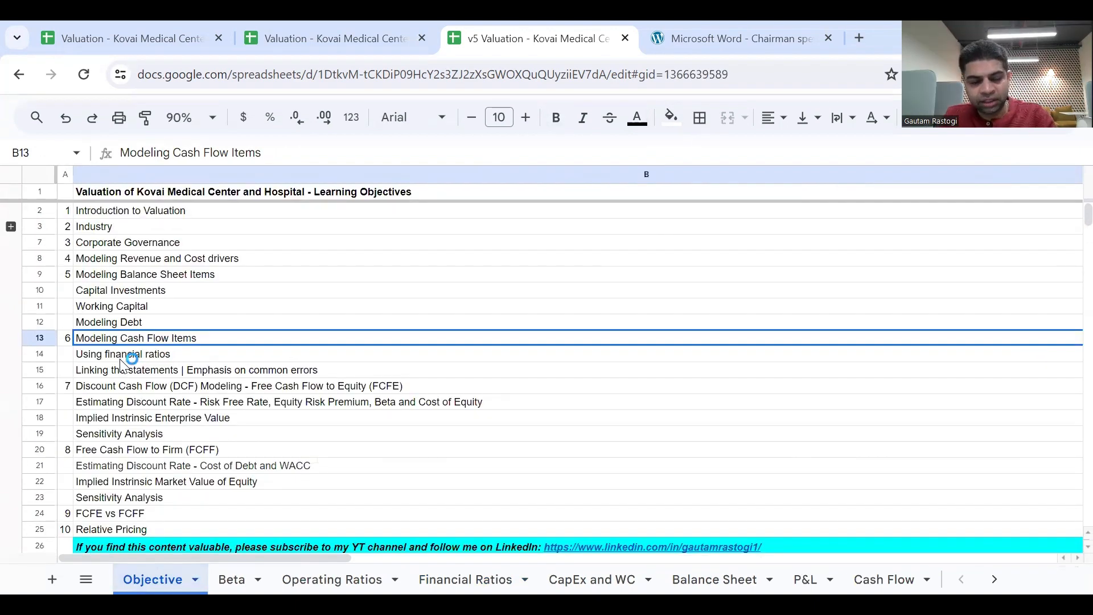
key("Down")
key("Up")
scroll(121, 360, "left", 1)
left_click(130, 356)
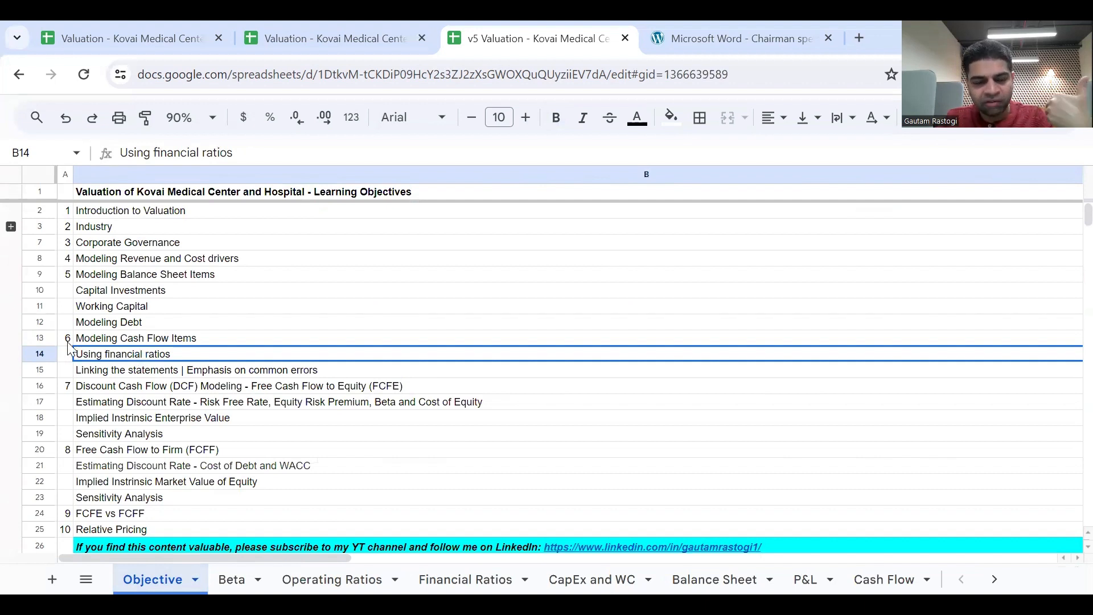
Read the Spreadsheet Hygiene note in C15 for the topic on linking the statements and common errors.
left_click(105, 373)
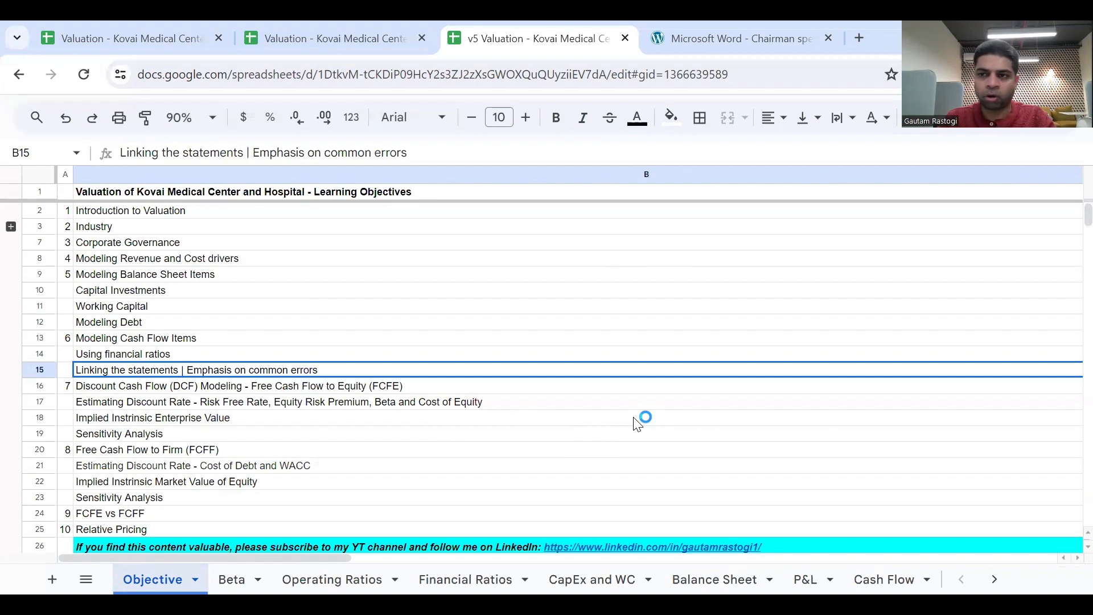
scroll(637, 425, "right", 10)
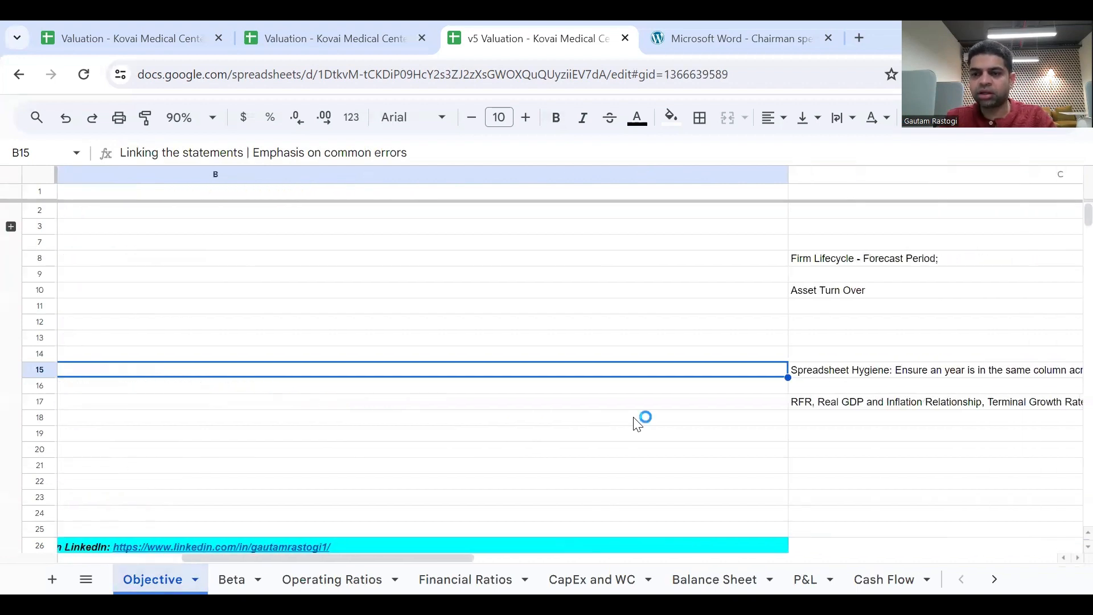
scroll(637, 425, "right", 6)
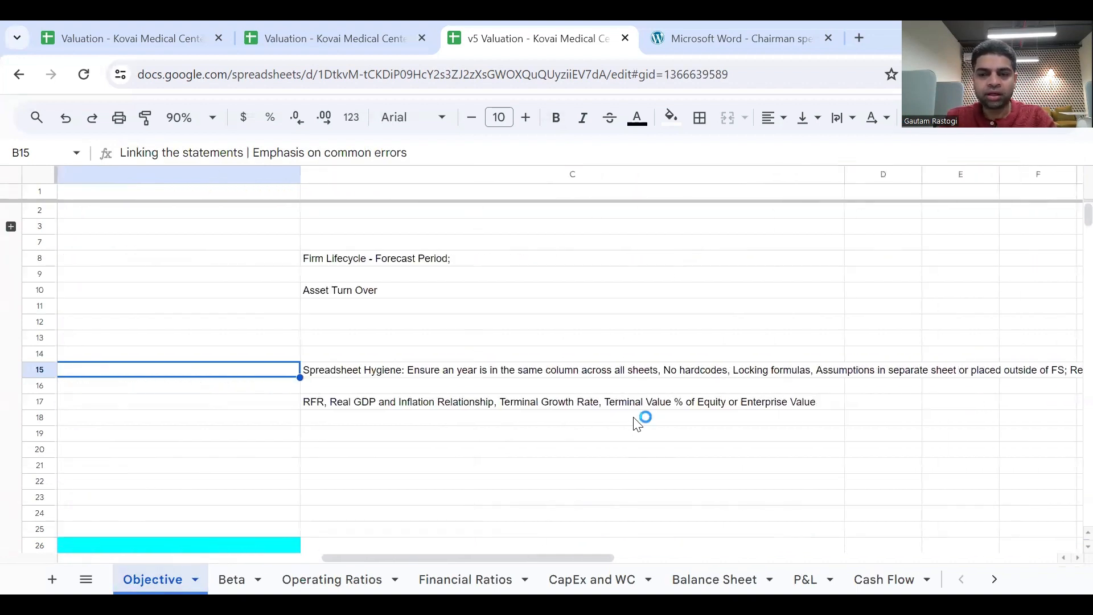
scroll(637, 425, "right", 2)
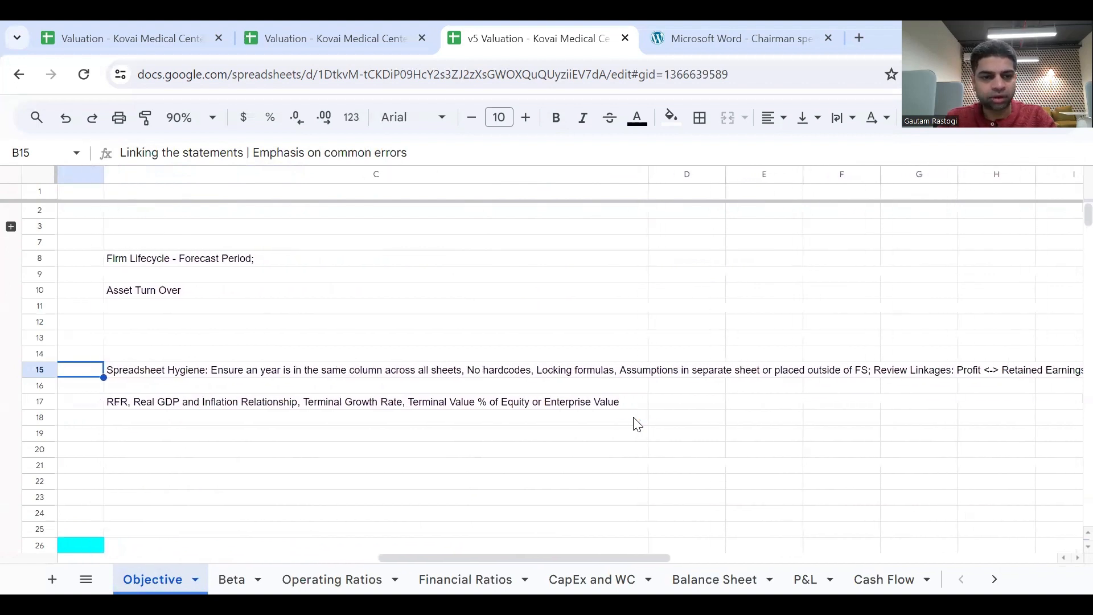
left_click(221, 374)
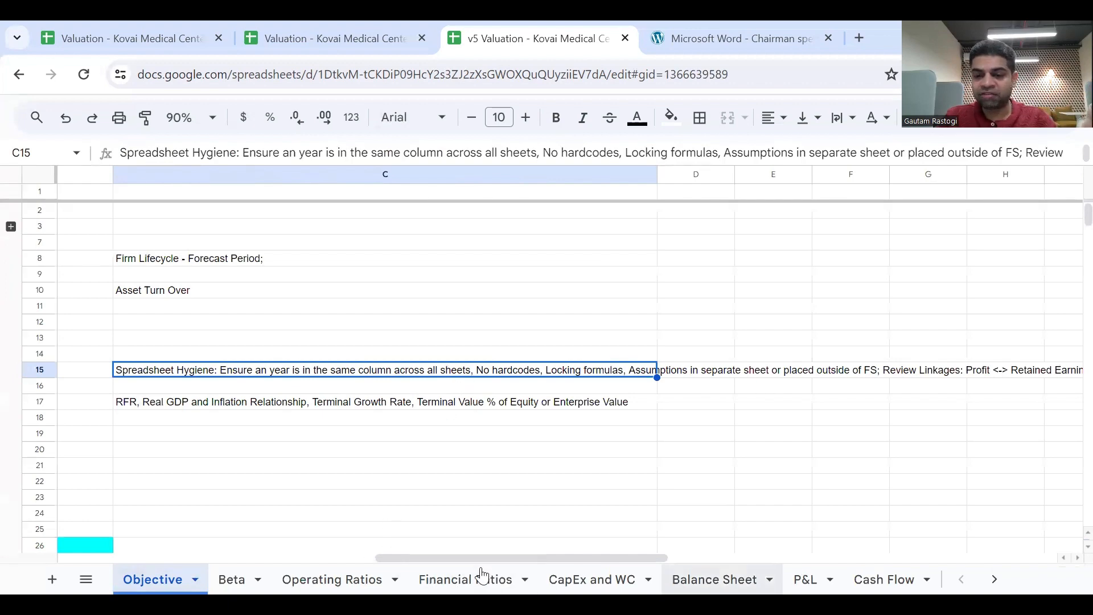
Check the column used for the year 2024 on the Balance Sheet against the spreadsheet hygiene rule.
left_click(714, 579)
scroll(547, 425, "right", 3)
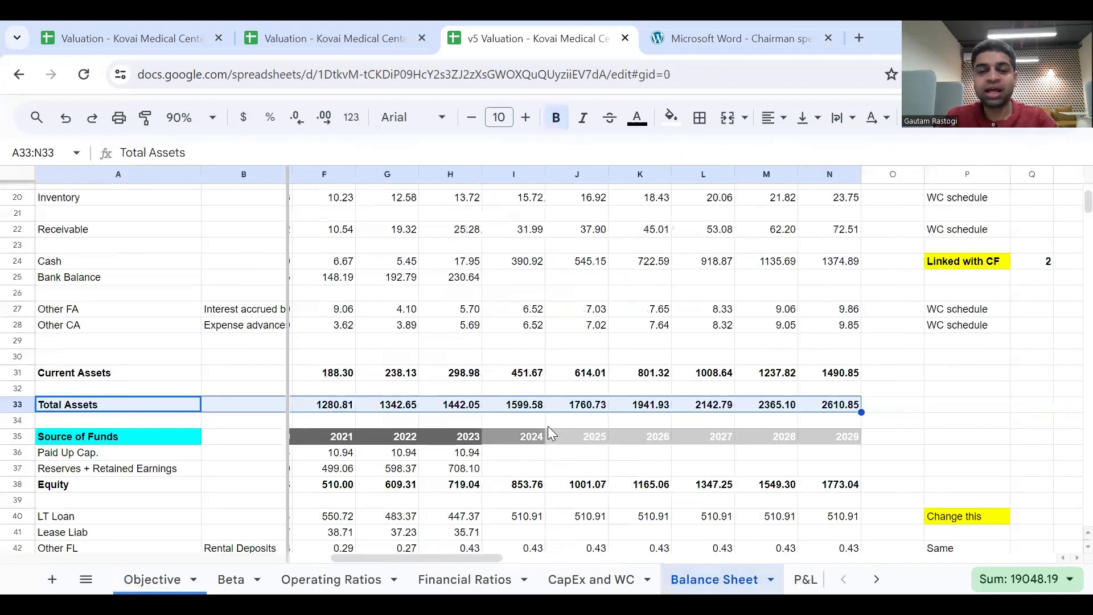
scroll(548, 426, "up", 5)
left_click(515, 174)
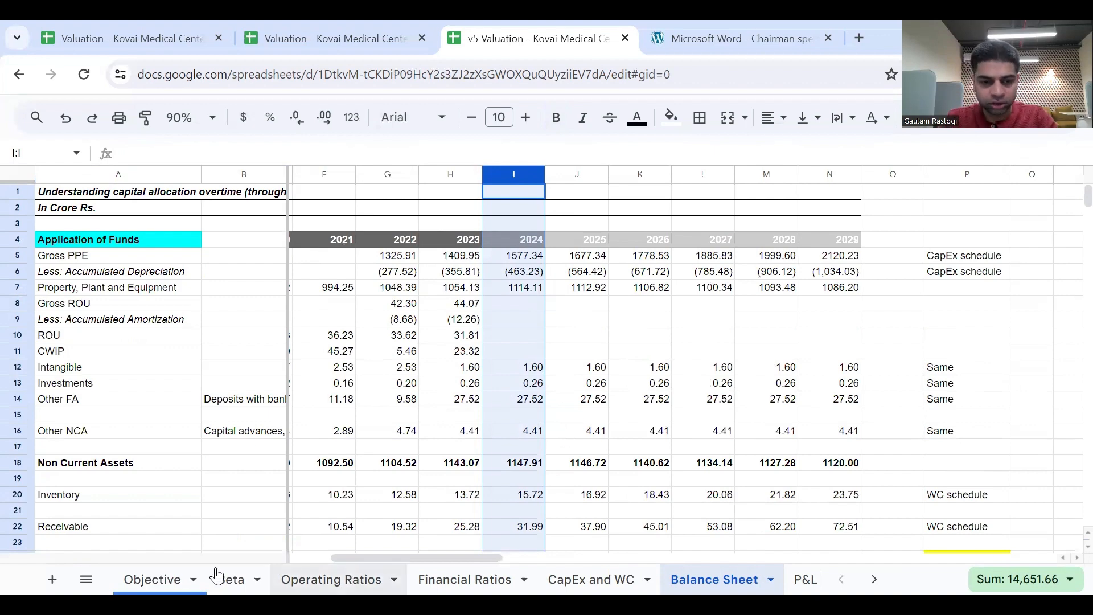
Read the rest of the row 15 note on the Objective sheet, from locking formulas through the Review Linkages part.
left_click(168, 579)
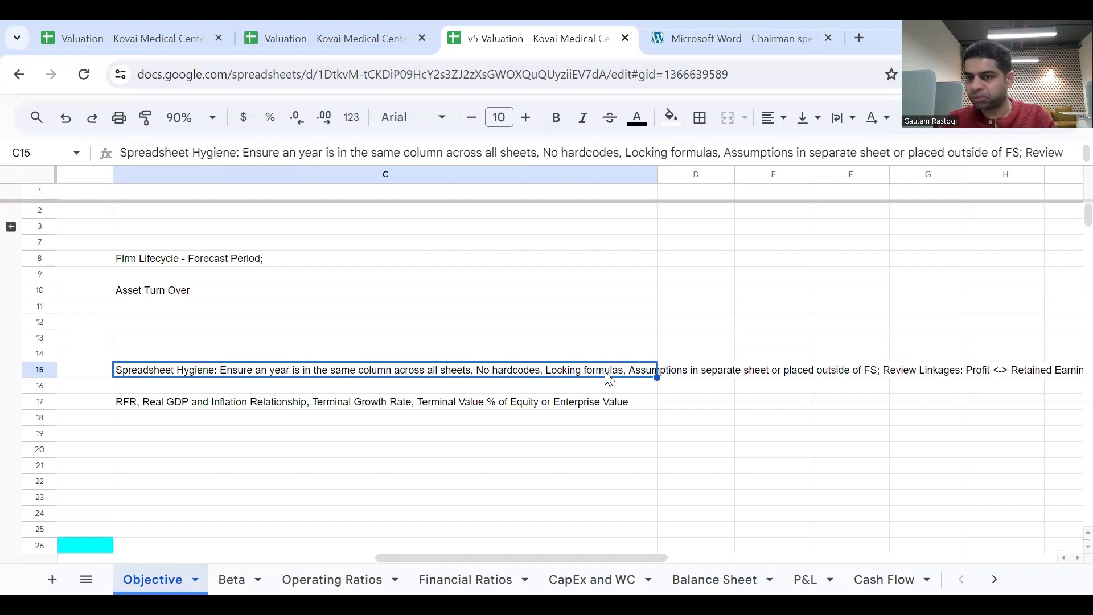
left_click(636, 387)
left_click(636, 371)
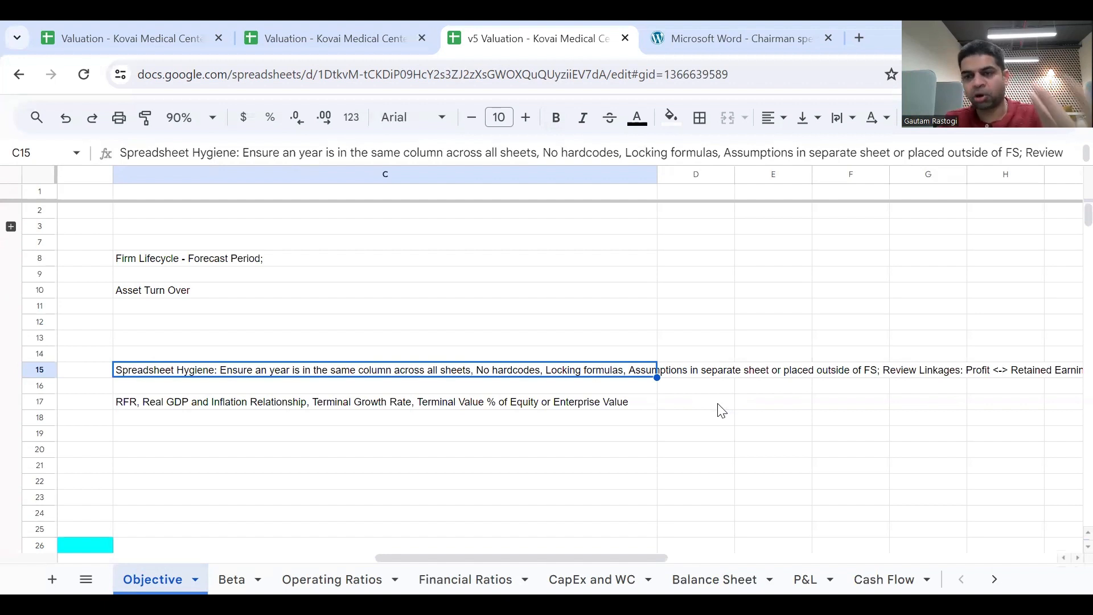
scroll(722, 410, "right", 3)
scroll(720, 410, "right", 2)
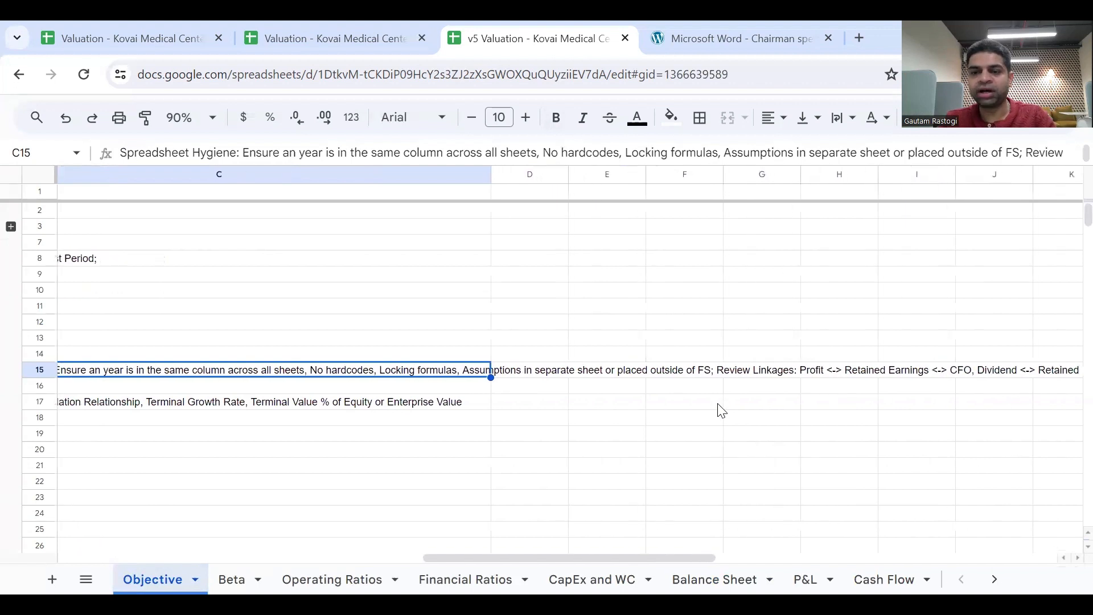
left_click(732, 375)
scroll(763, 401, "right", 2)
scroll(768, 405, "right", 1)
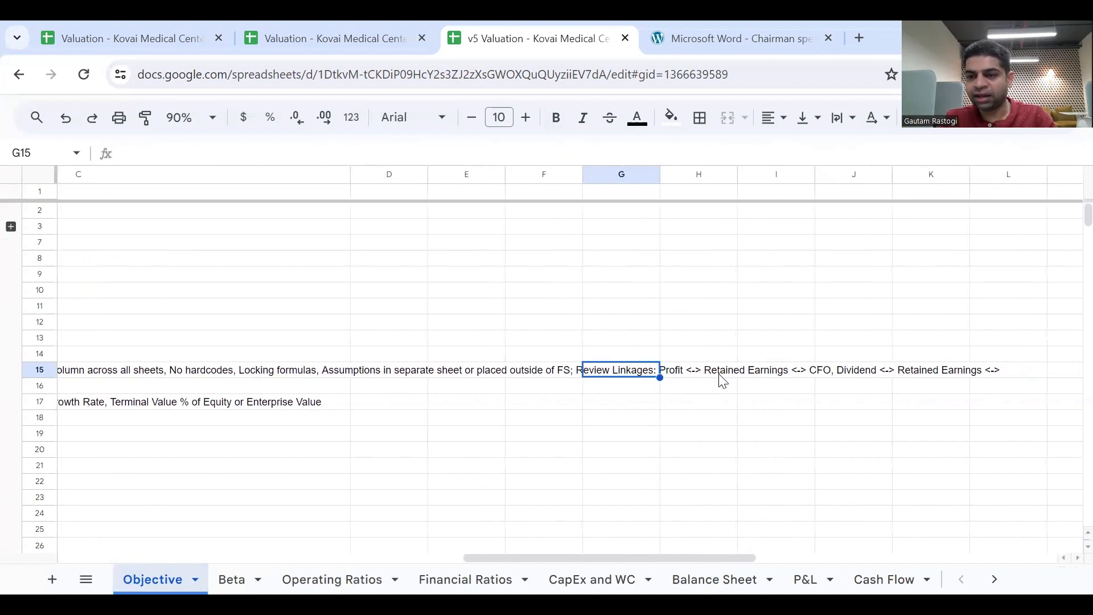
Return to the learning objectives list and select the Discount Cash Flow (DCF) Modeling - Free Cash Flow to Equity (FCFE) topic.
scroll(717, 383, "left", 10)
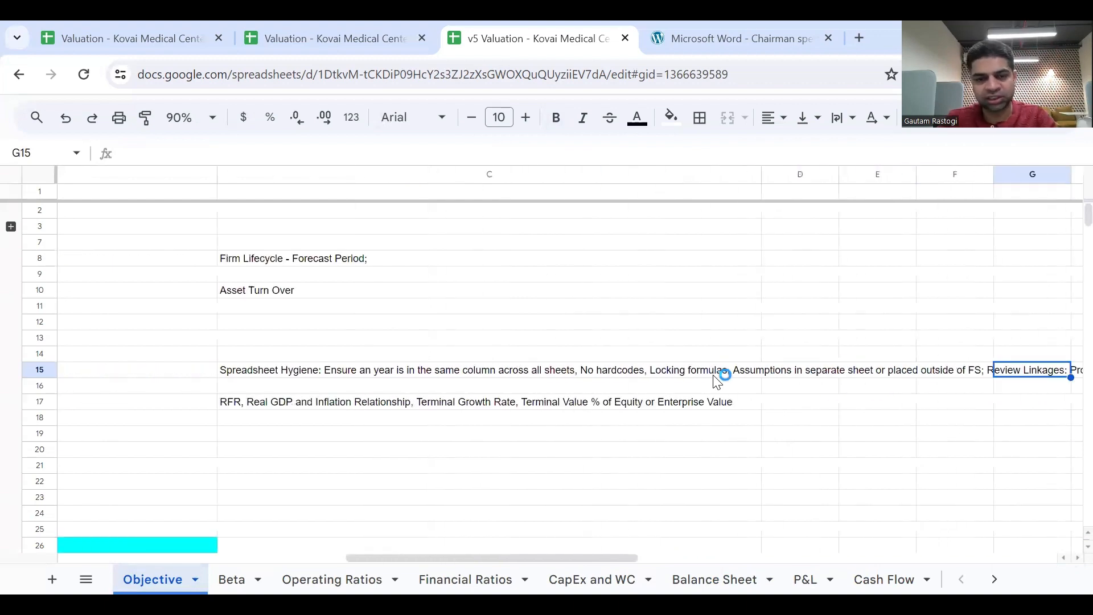
scroll(718, 382, "left", 5)
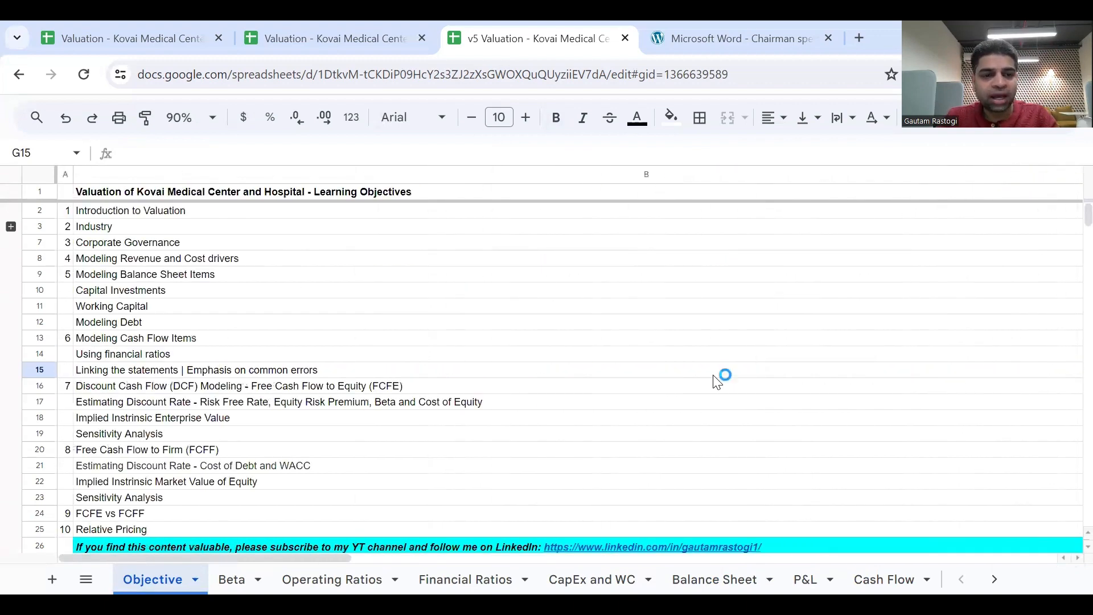
left_click(112, 376)
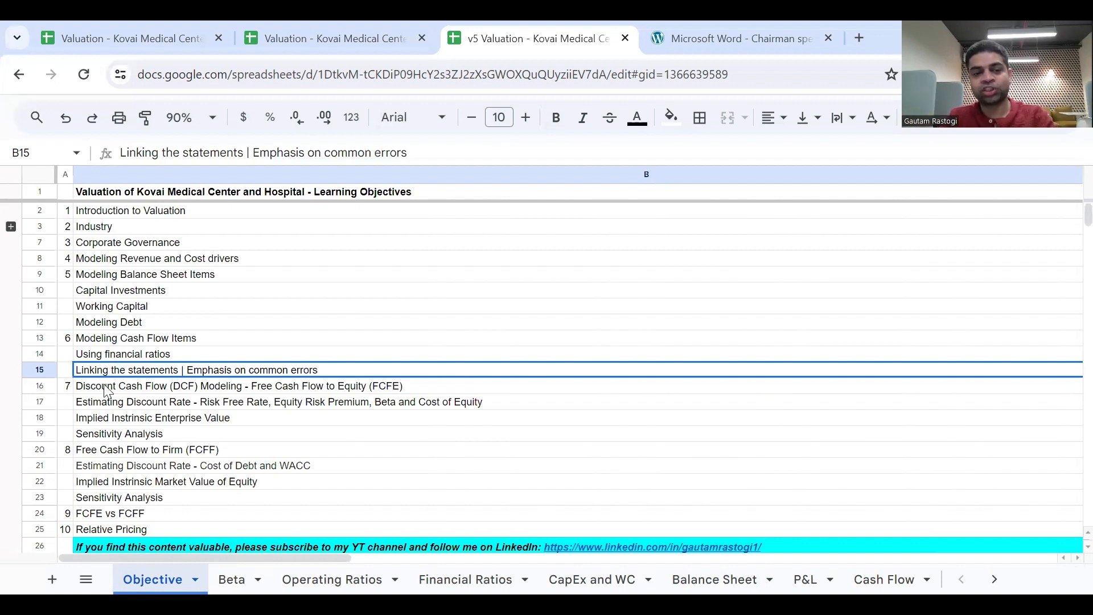
left_click(105, 391)
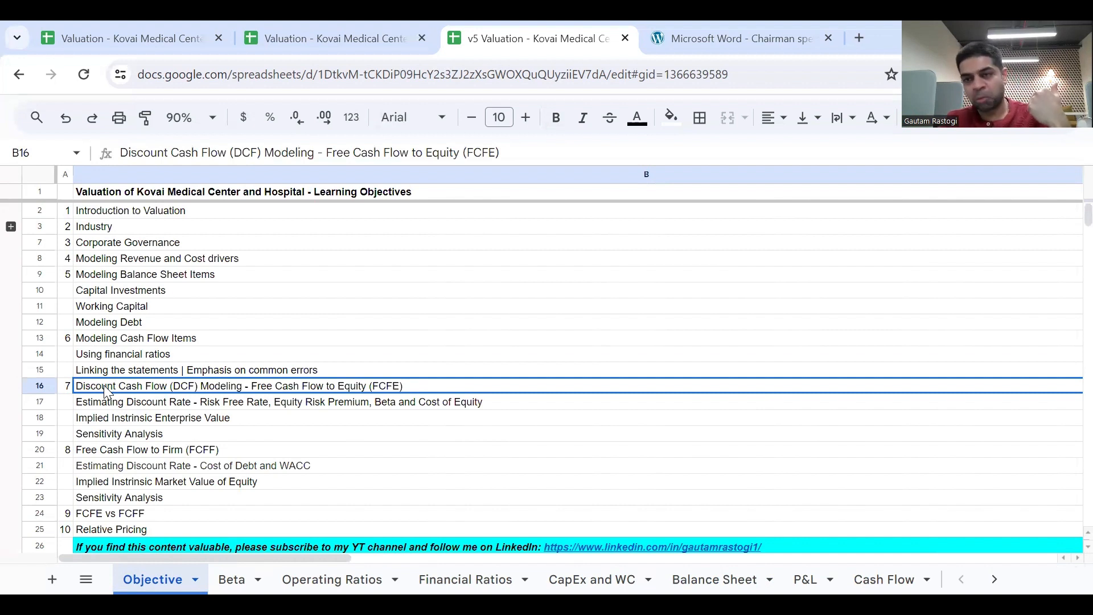